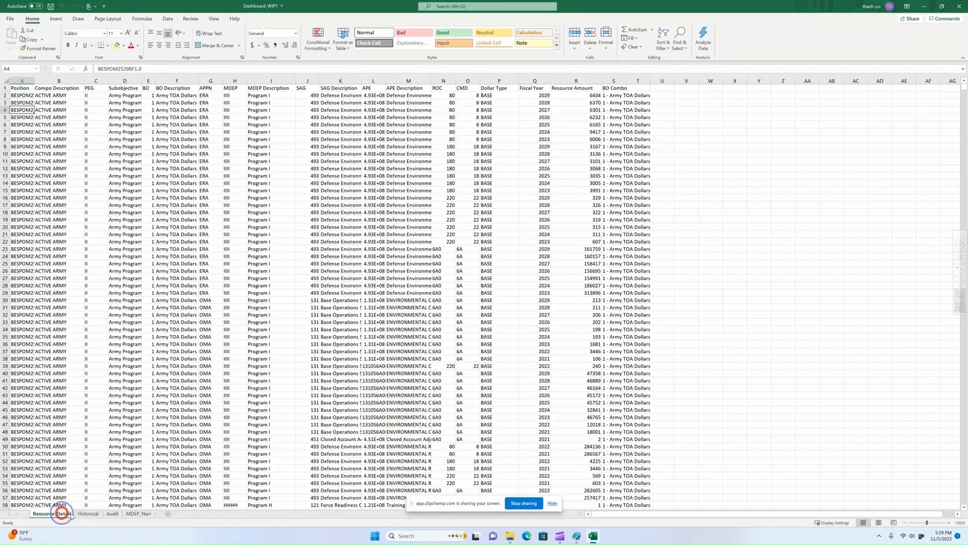
# Review the column headers on the Resource_Detail, Historical, Audit and MDEP_Narr sheets.
pyautogui.click(24, 88)
pyautogui.moveTo(24, 88); pyautogui.dragTo(642, 88)
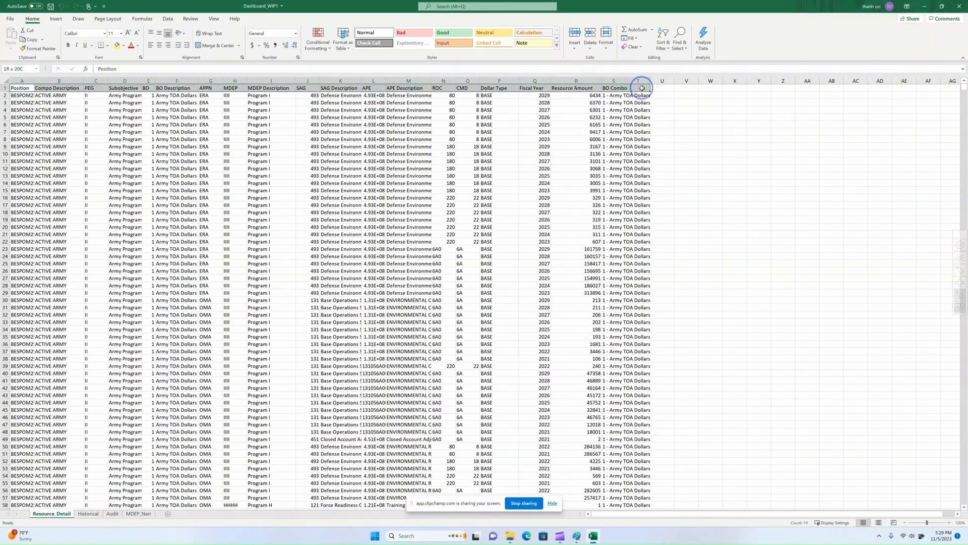
pyautogui.click(88, 513)
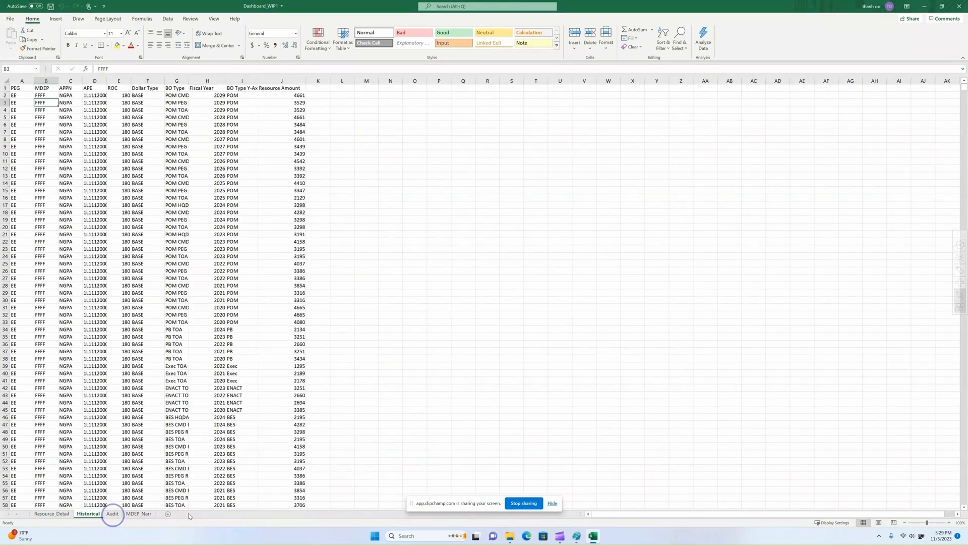
pyautogui.moveTo(16, 88); pyautogui.dragTo(298, 90)
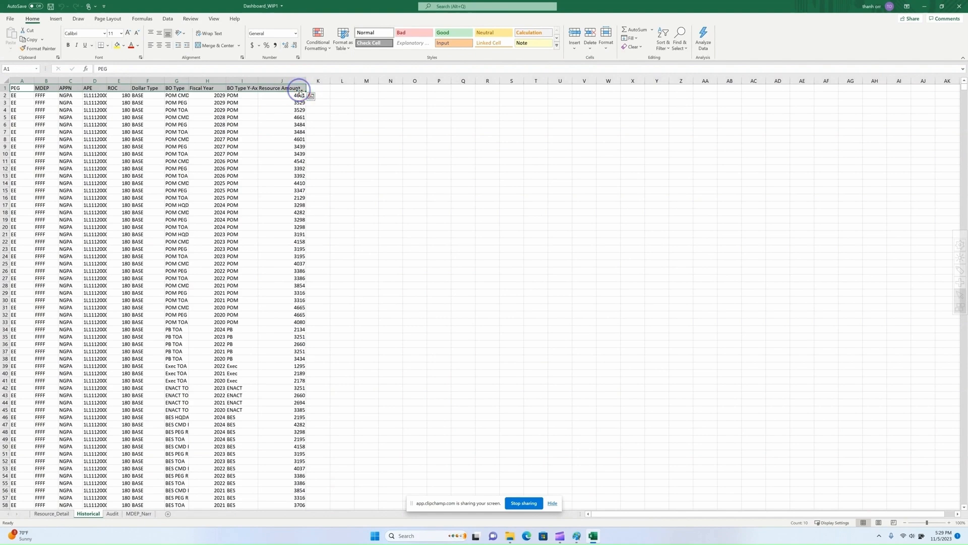
pyautogui.click(112, 514)
pyautogui.moveTo(15, 88); pyautogui.dragTo(557, 88)
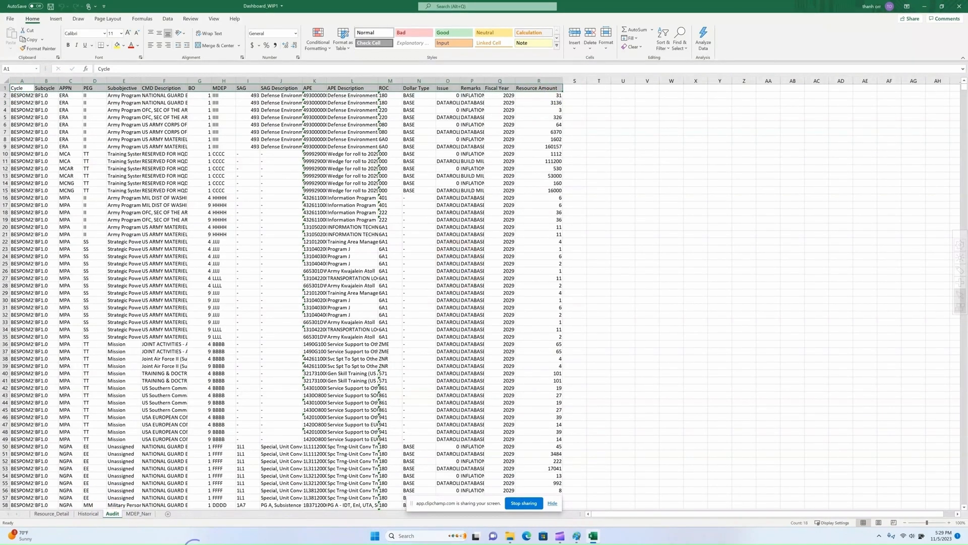
pyautogui.click(140, 513)
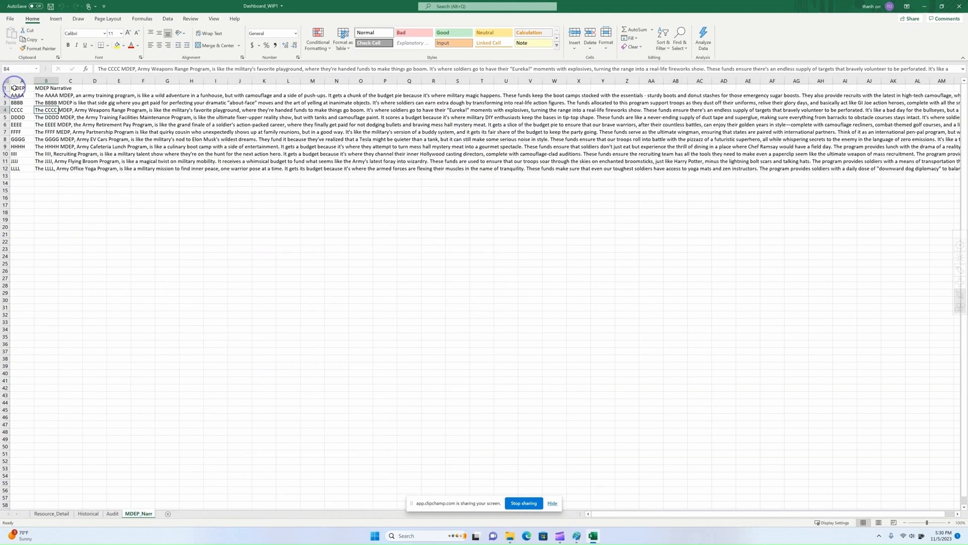
pyautogui.moveTo(17, 88); pyautogui.dragTo(48, 88)
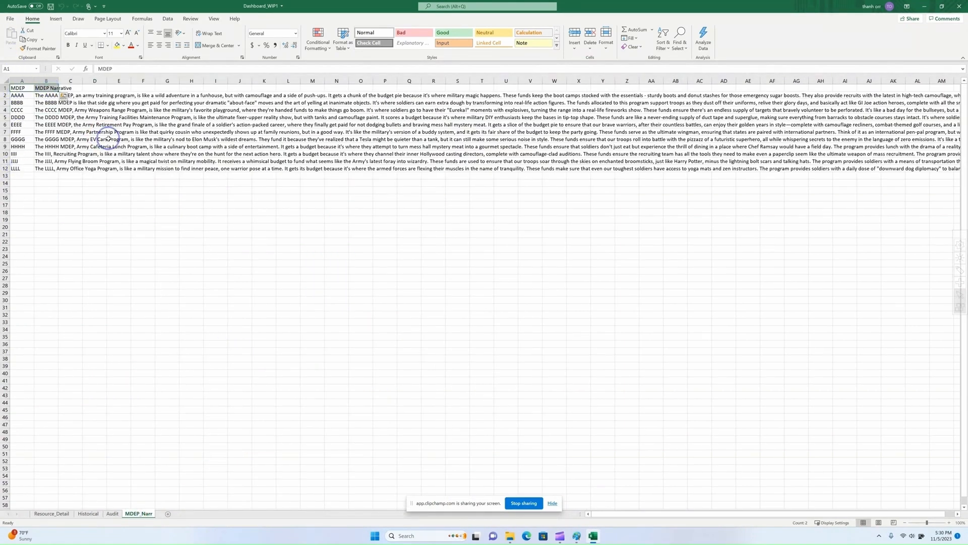
# Save the workbook as Dashboard_WIP1 in Excel Binary Workbook (*.xlsb) format, replacing the existing file.
pyautogui.click(10, 19)
pyautogui.click(22, 122)
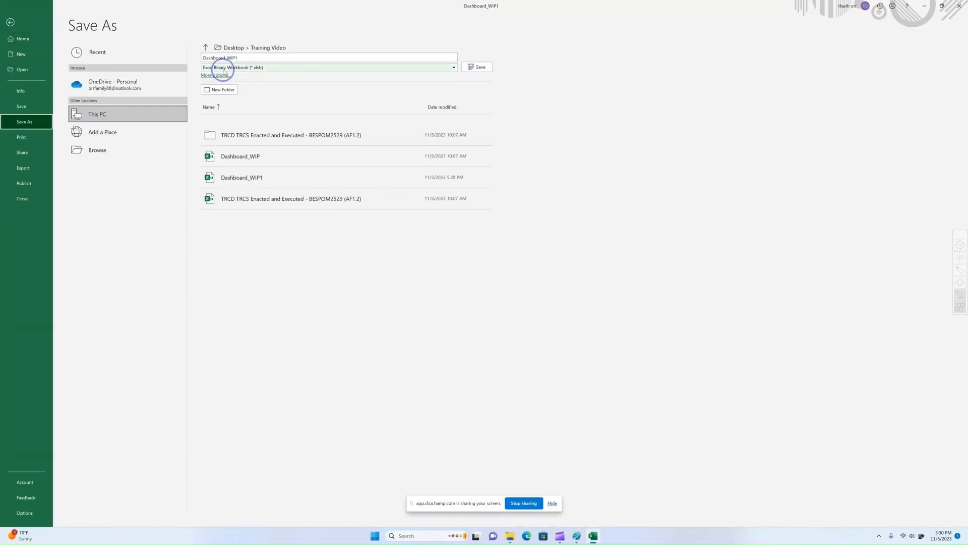
pyautogui.click(262, 70)
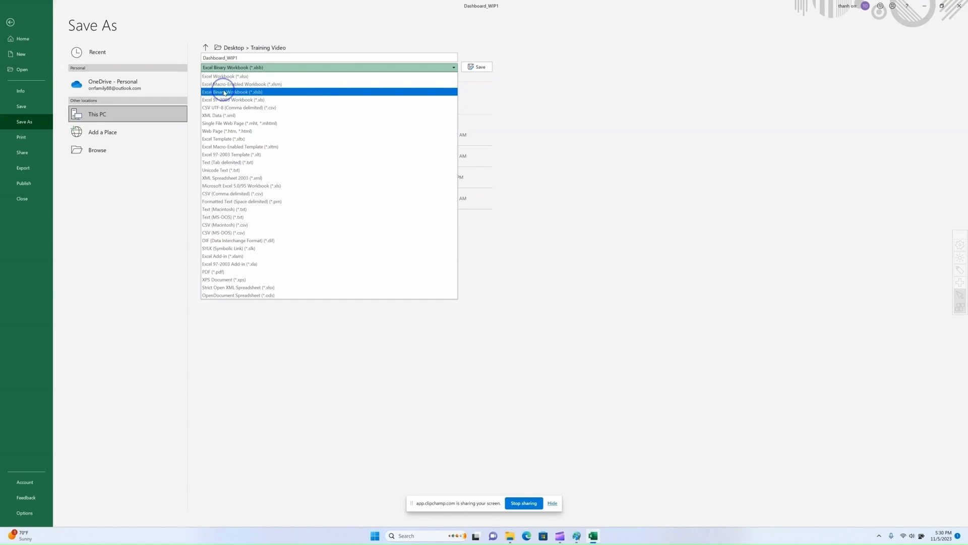
pyautogui.click(224, 92)
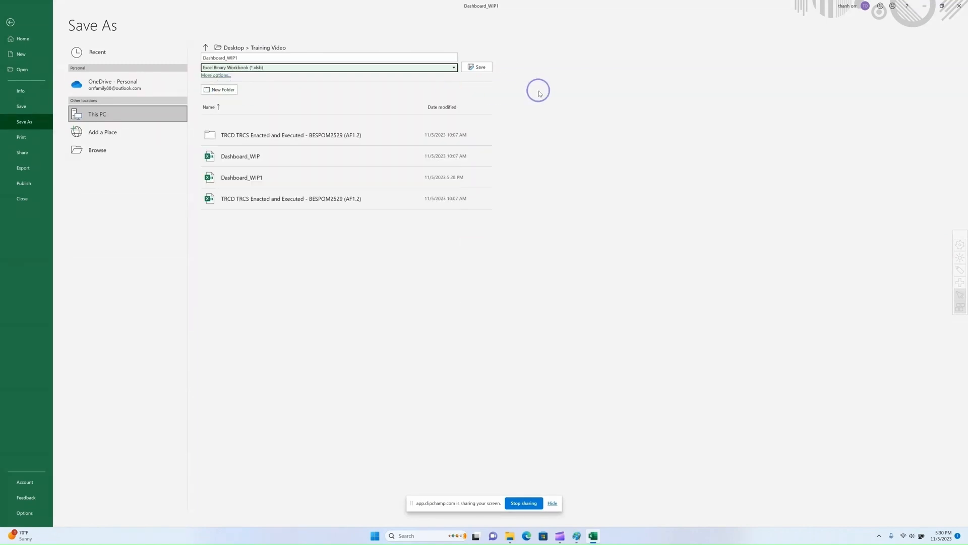
pyautogui.click(476, 67)
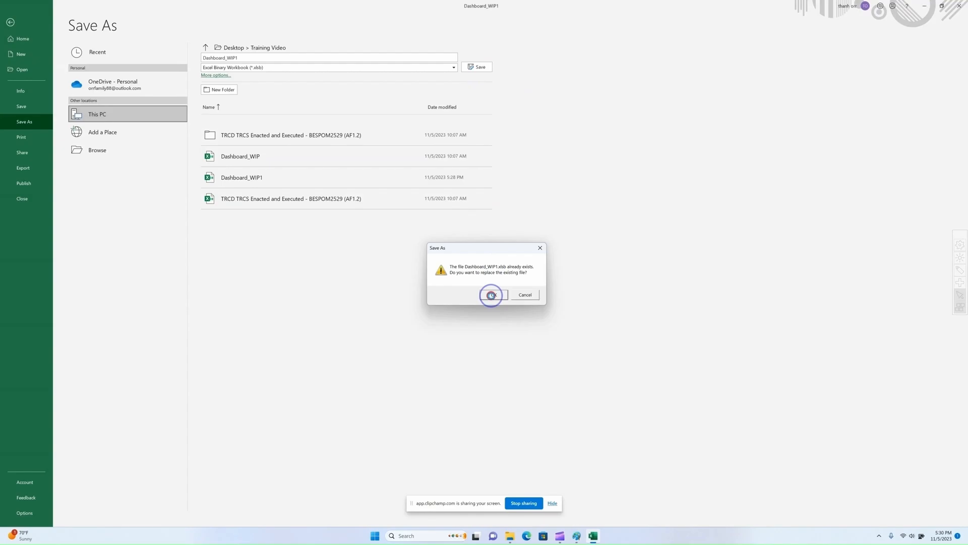
pyautogui.click(493, 293)
# Convert the Resource_Detail sheet's data into a table with headers and name it ResourceDetail.
pyautogui.click(50, 514)
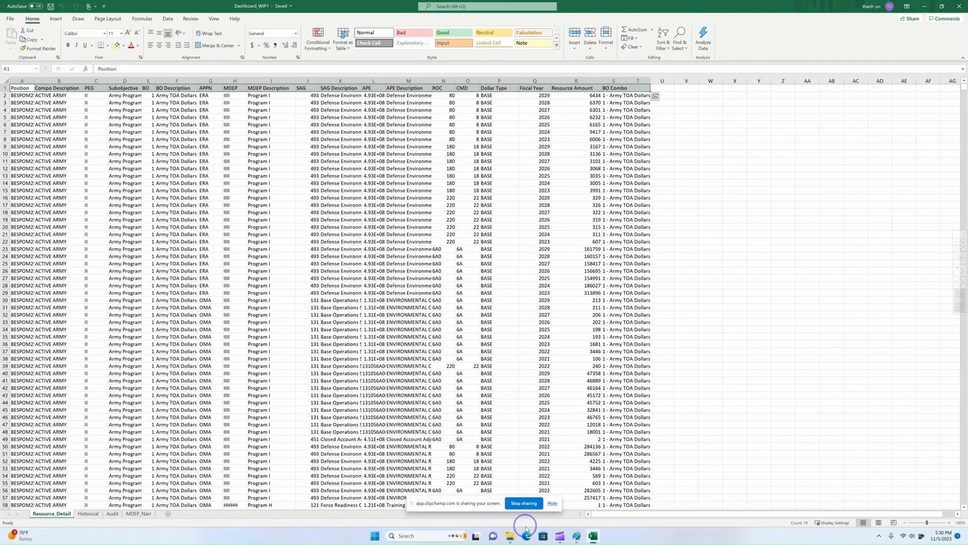
pyautogui.click(20, 88)
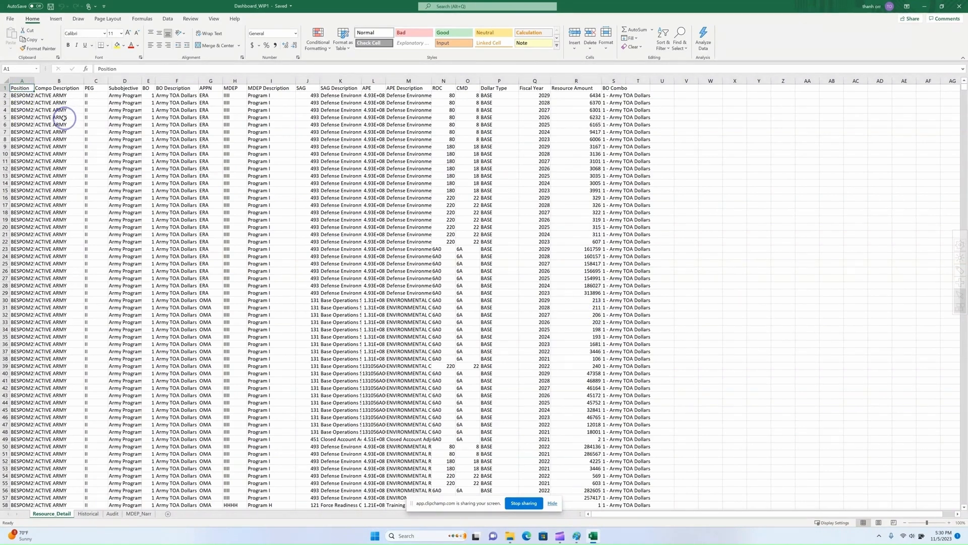
pyautogui.click(36, 96)
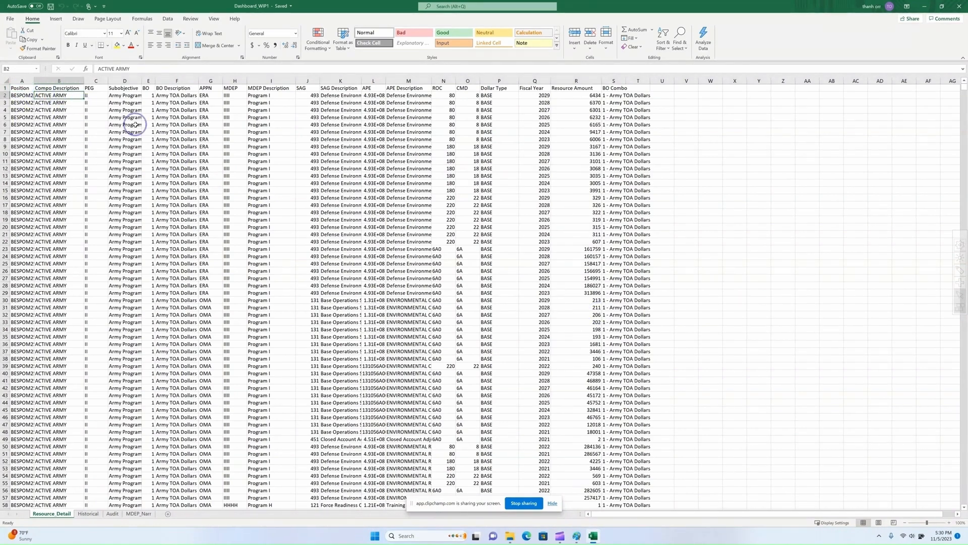
pyautogui.hotkey('ctrl', 't')
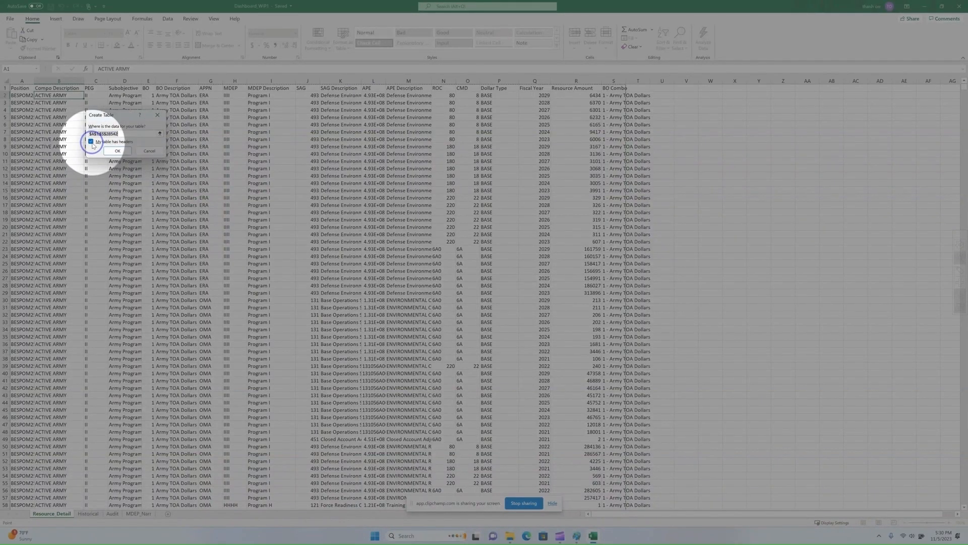
pyautogui.click(117, 151)
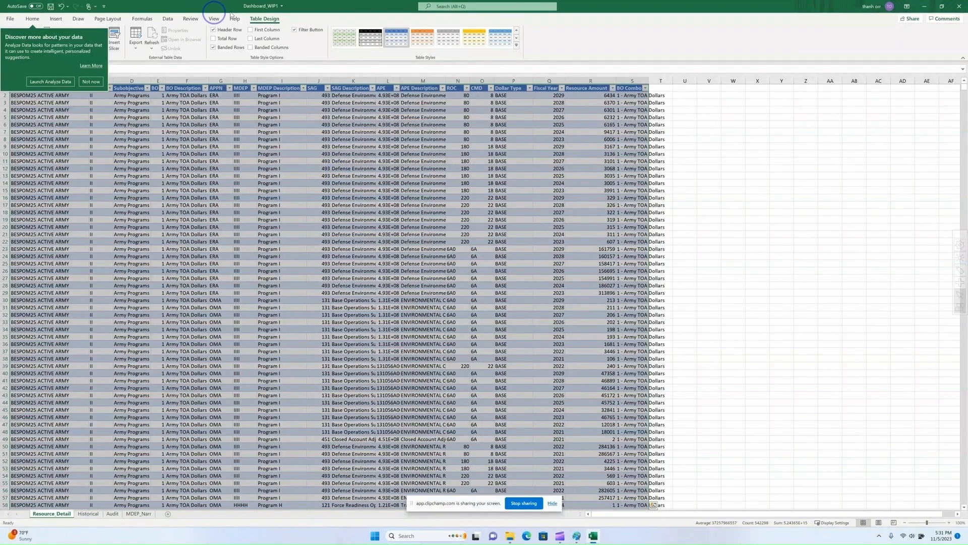
pyautogui.click(91, 81)
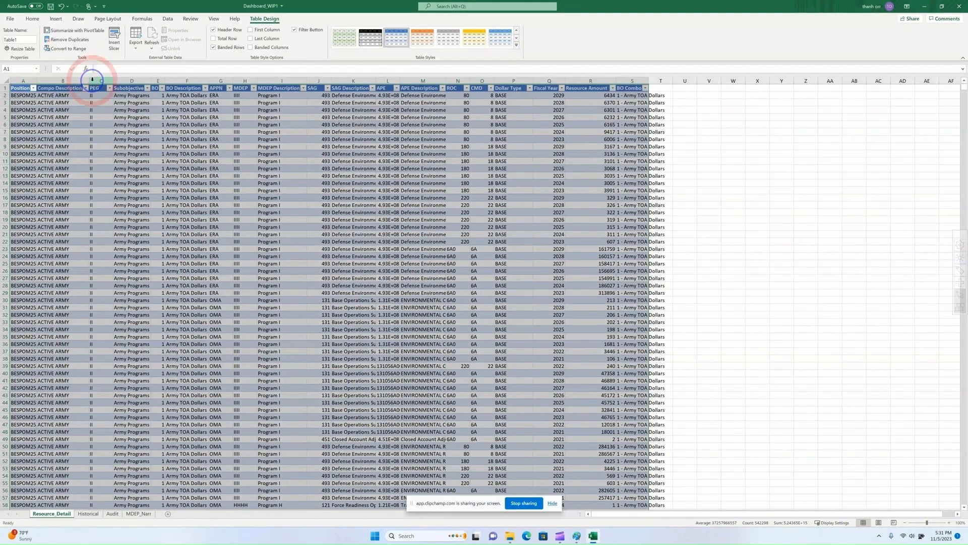
pyautogui.doubleClick(10, 40)
pyautogui.write('ResourceDetail')
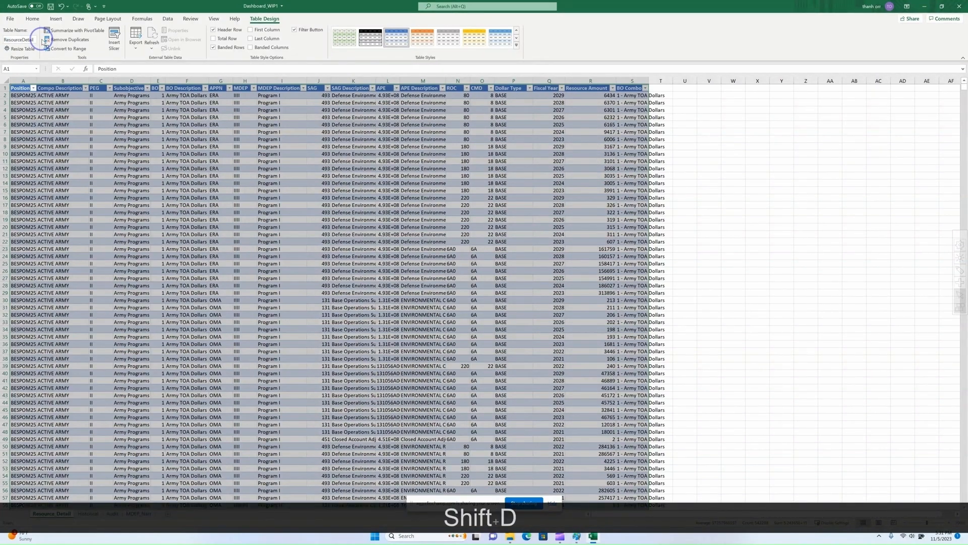
# Convert the Historical sheet's data into a table with headers and name it Historical.
pyautogui.click(87, 510)
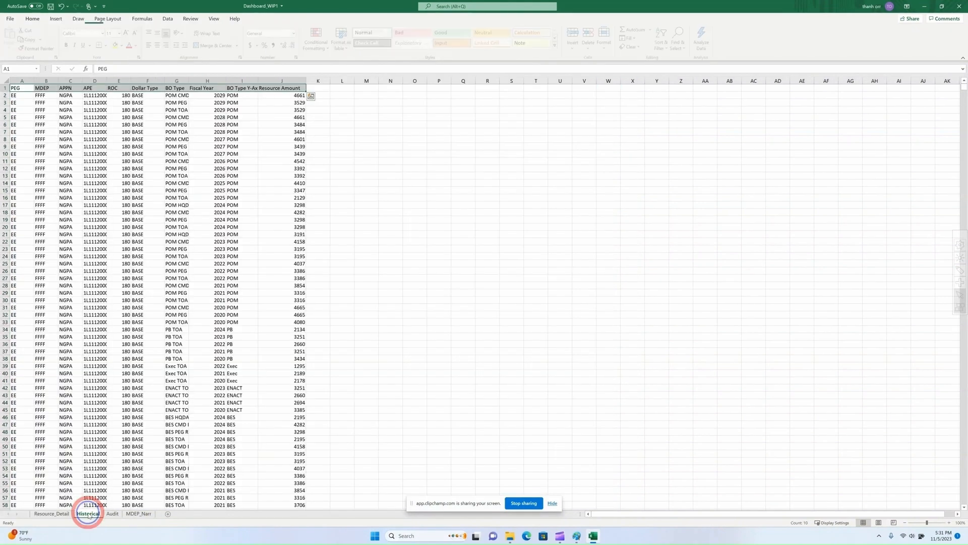
pyautogui.click(45, 146)
pyautogui.hotkey('ctrl', 't')
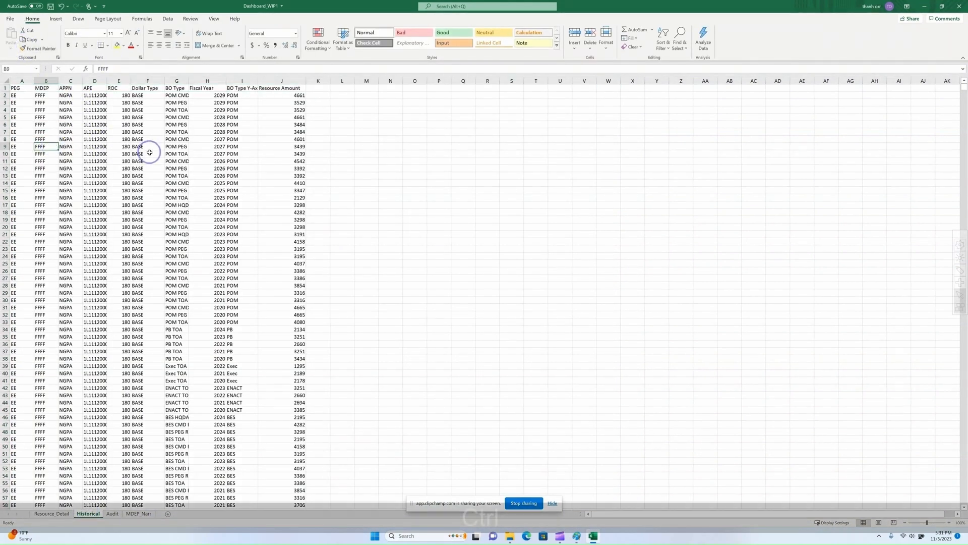
pyautogui.click(117, 151)
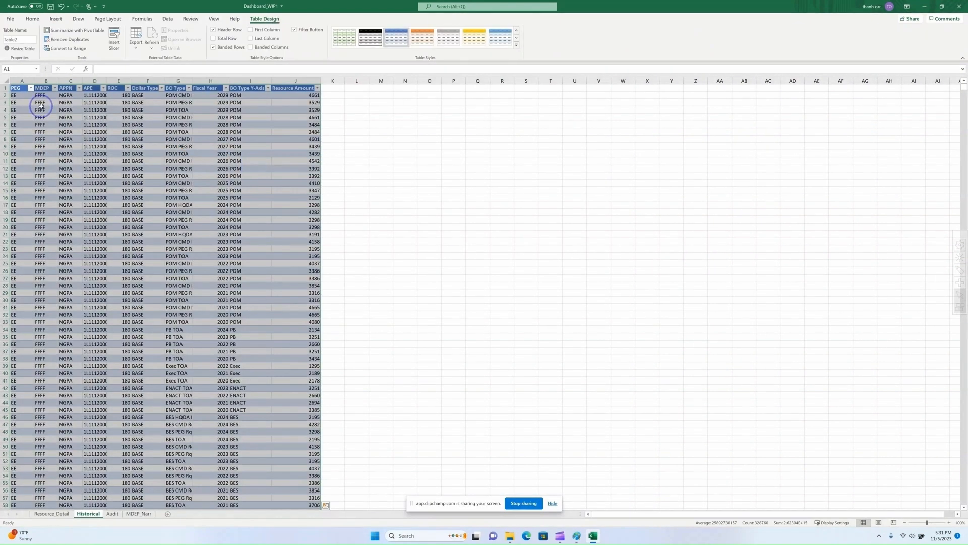
pyautogui.click(23, 39)
pyautogui.write('Historic')
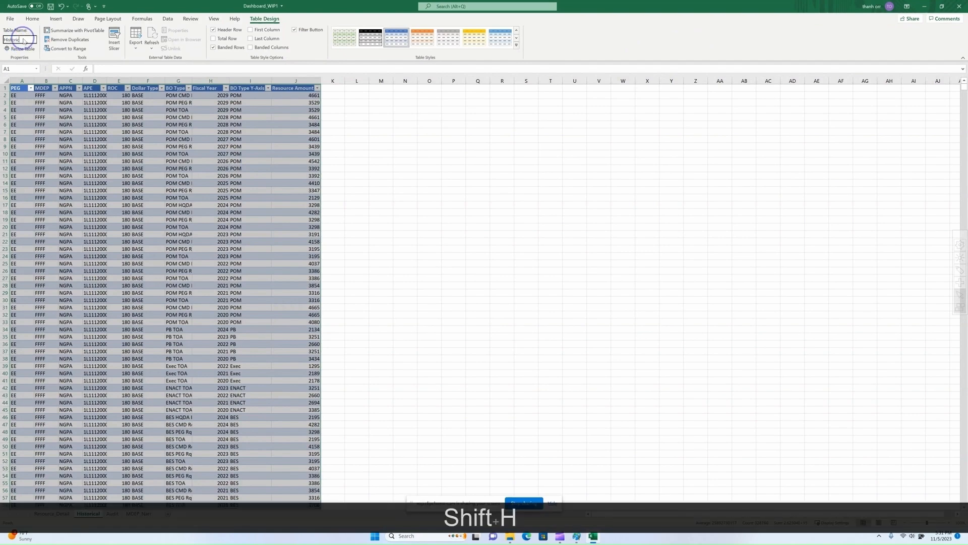
pyautogui.write('al')
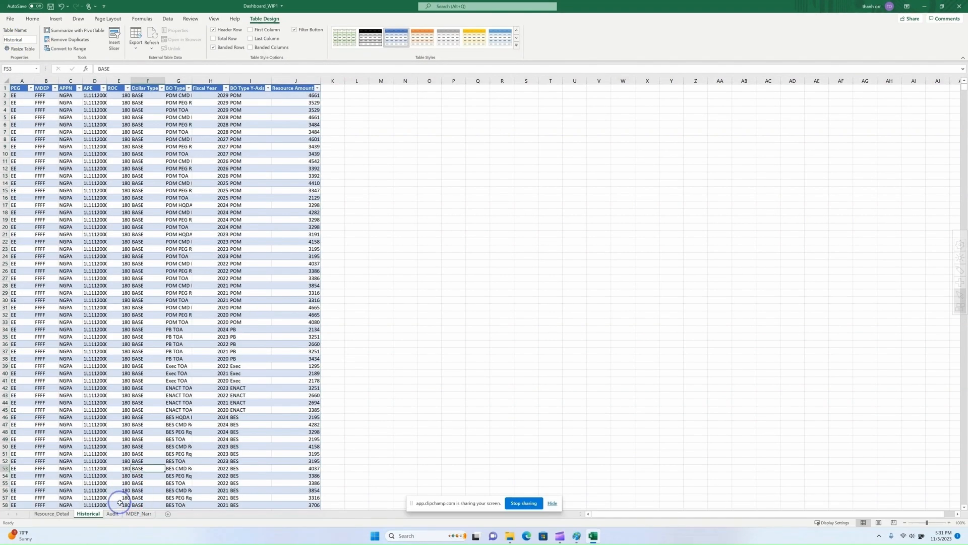
# Convert the Audit sheet's data into a table with headers and name it Audit.
pyautogui.click(112, 513)
pyautogui.click(69, 146)
pyautogui.hotkey('ctrl', 't')
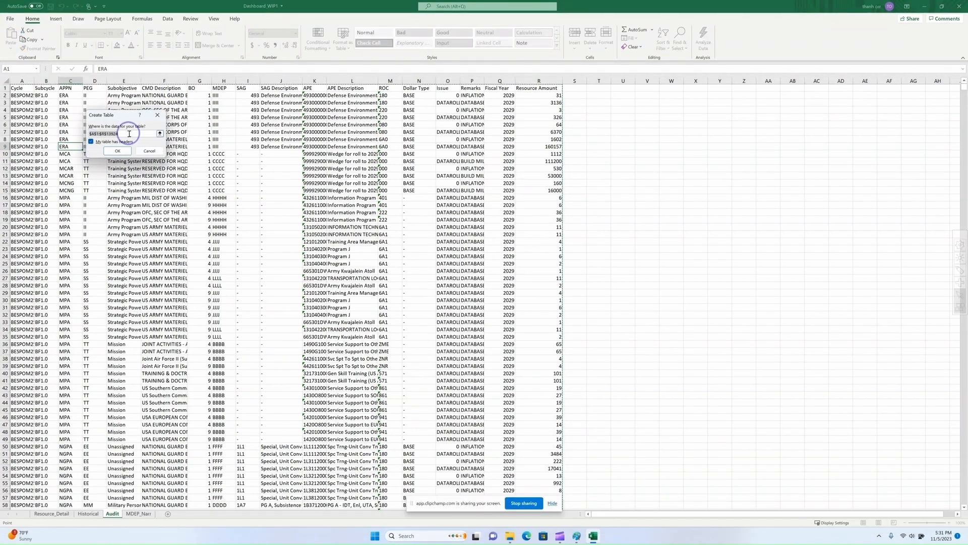
pyautogui.click(116, 151)
pyautogui.click(19, 40)
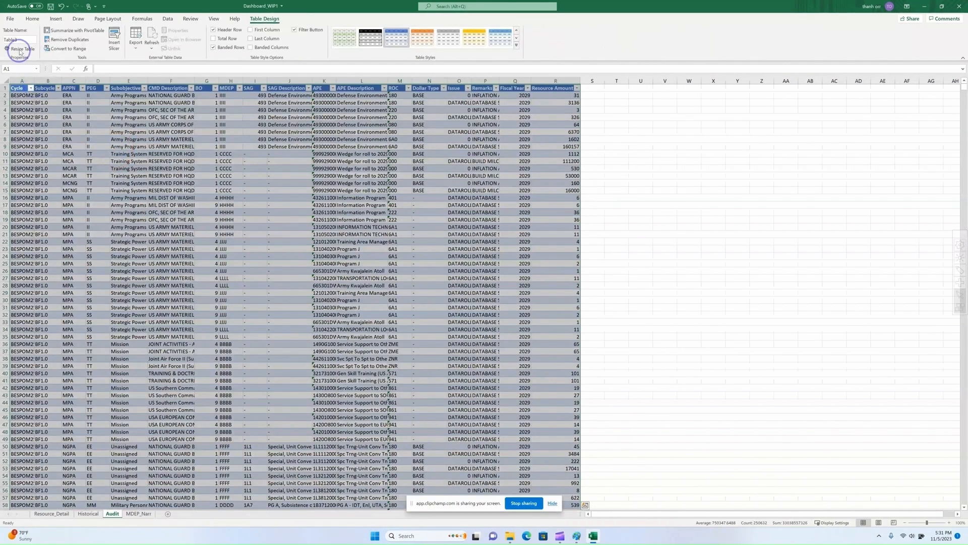
pyautogui.write('Audi')
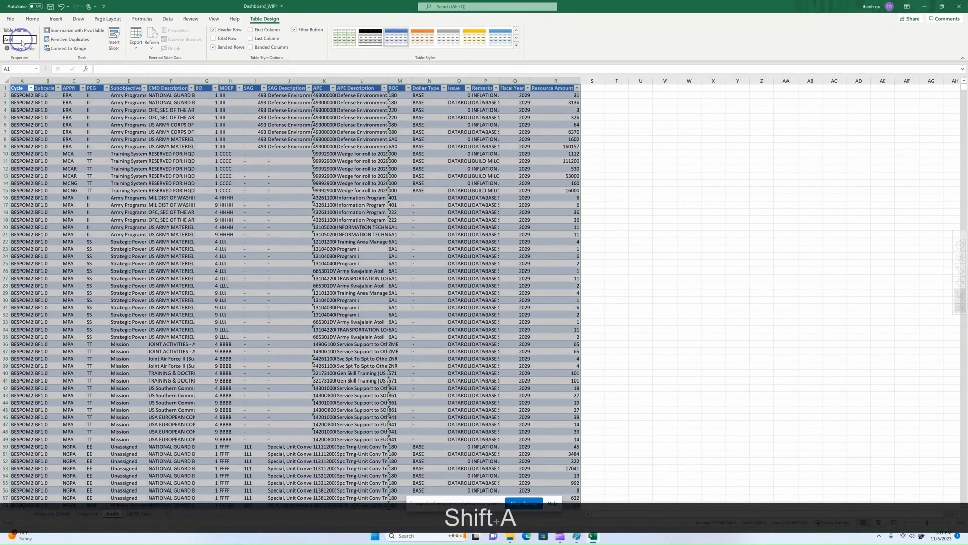
pyautogui.click(90, 183)
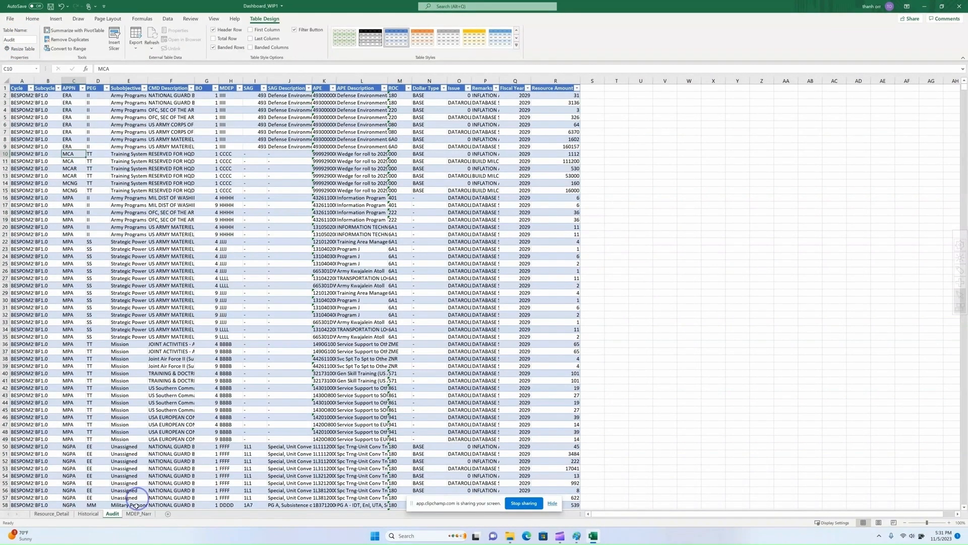
# Convert the MDEP_Narr sheet's data into a table with headers and name it MDEP_Narr.
pyautogui.click(139, 513)
pyautogui.click(22, 95)
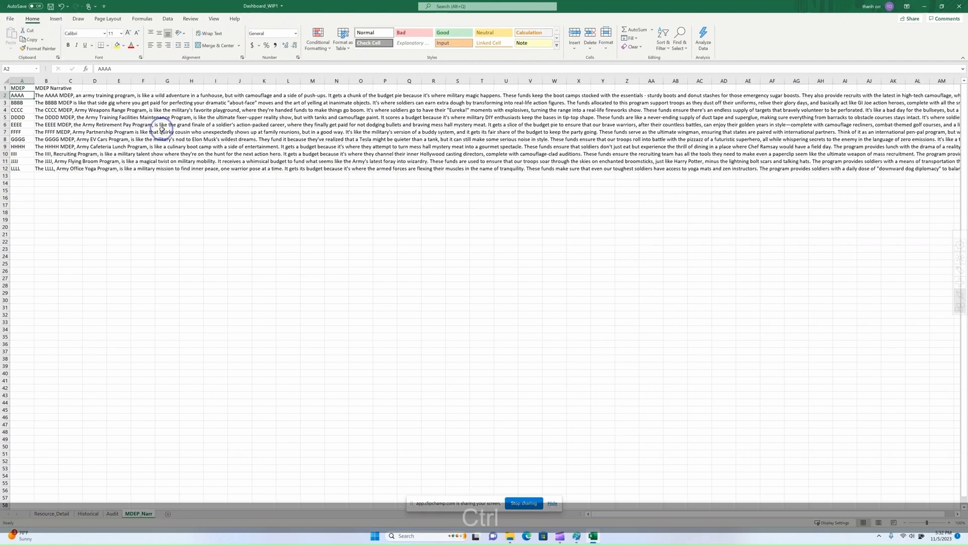
pyautogui.hotkey('ctrl', 't')
pyautogui.click(117, 151)
pyautogui.click(22, 40)
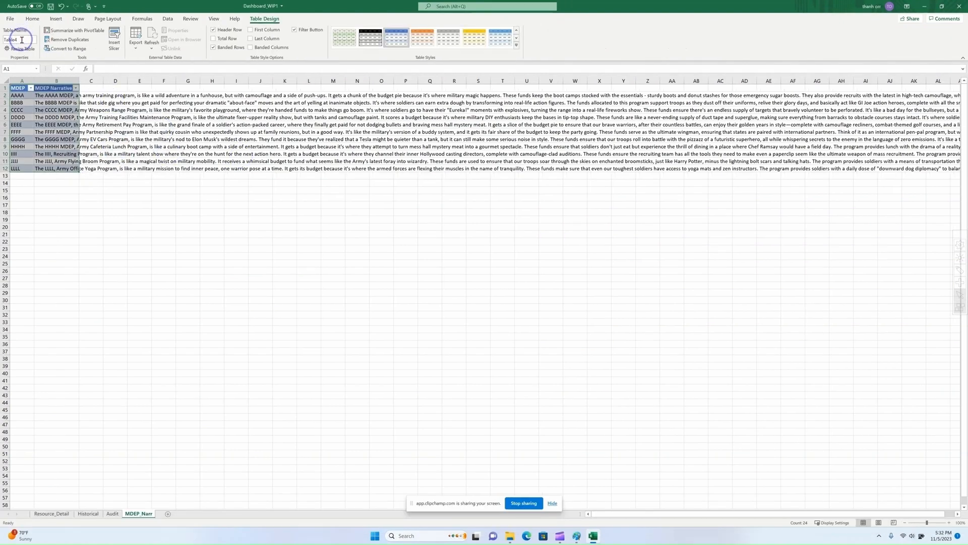
pyautogui.write('MDE')
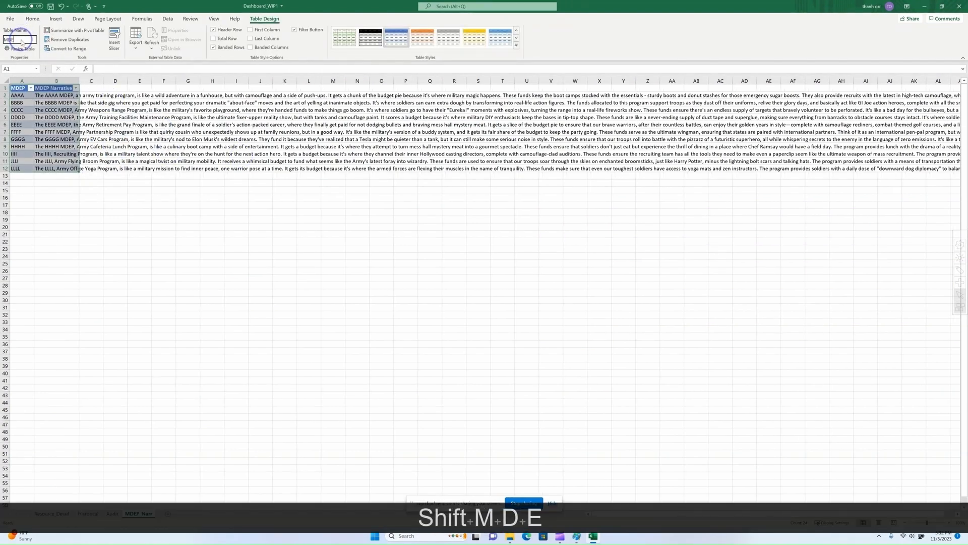
pyautogui.write('P_Narr')
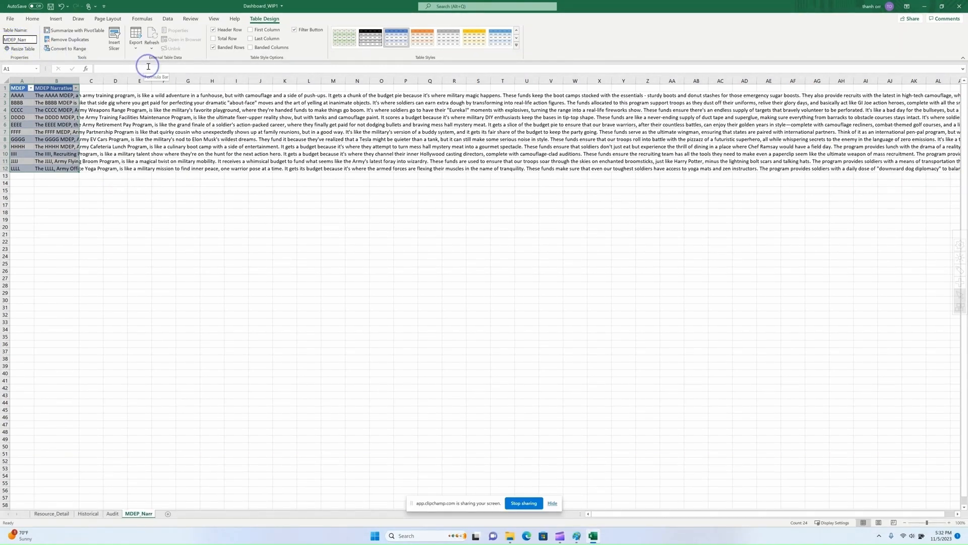
pyautogui.click(71, 132)
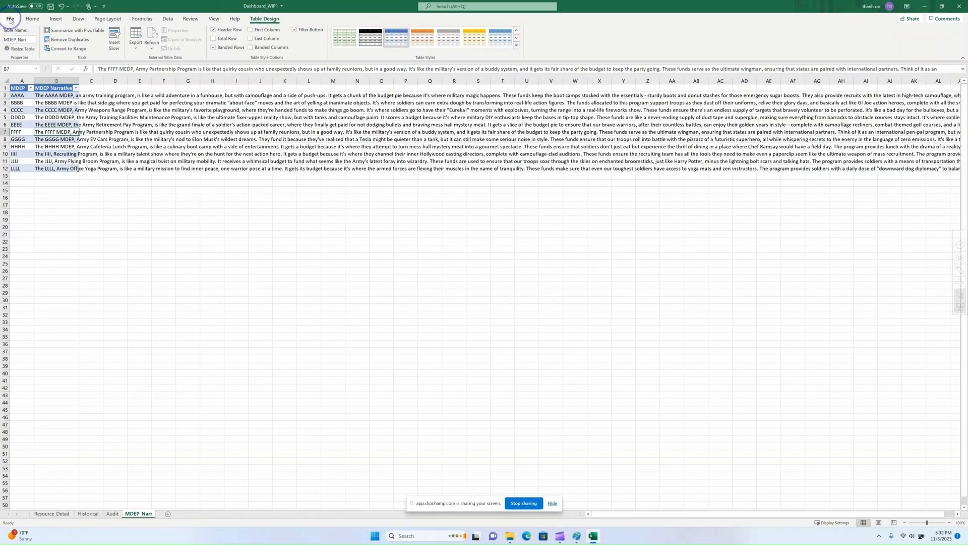
# Enable the Microsoft Power Pivot for Excel add-in among the COM add-ins in the Excel options.
pyautogui.click(10, 20)
pyautogui.click(20, 511)
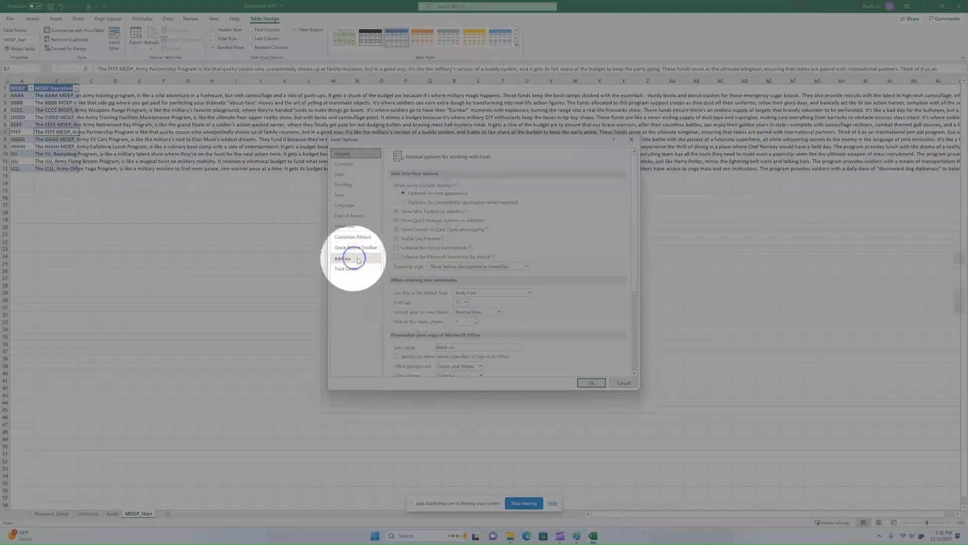
pyautogui.click(345, 259)
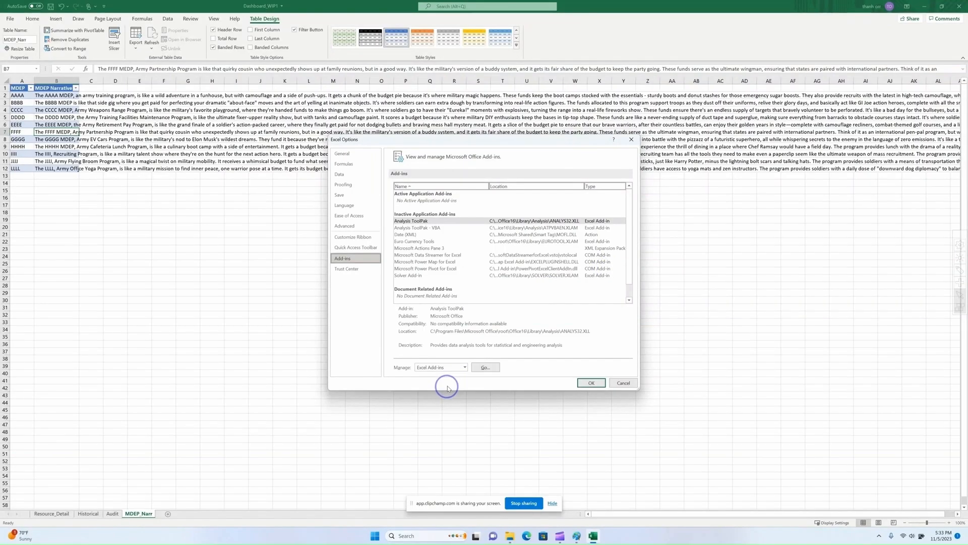
pyautogui.click(456, 368)
pyautogui.click(454, 387)
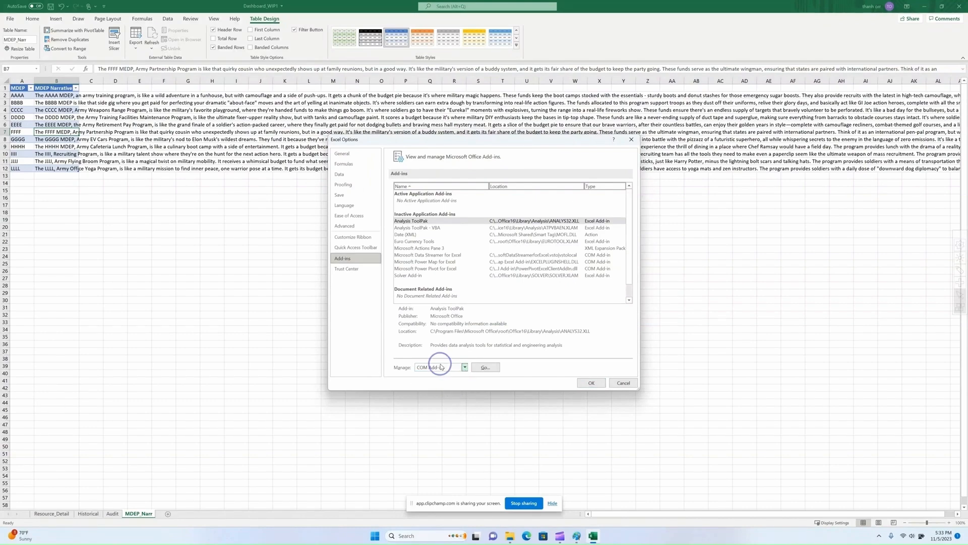
pyautogui.click(485, 368)
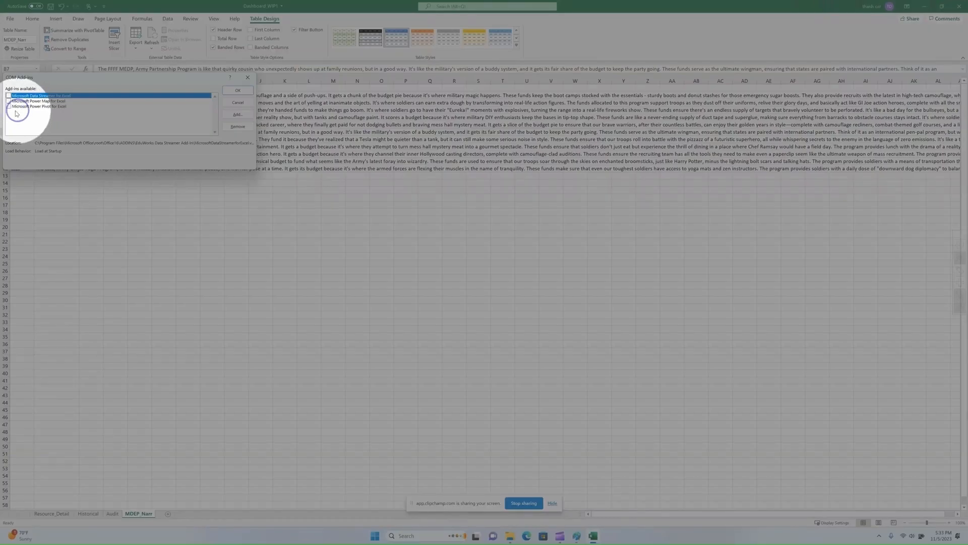
pyautogui.click(9, 106)
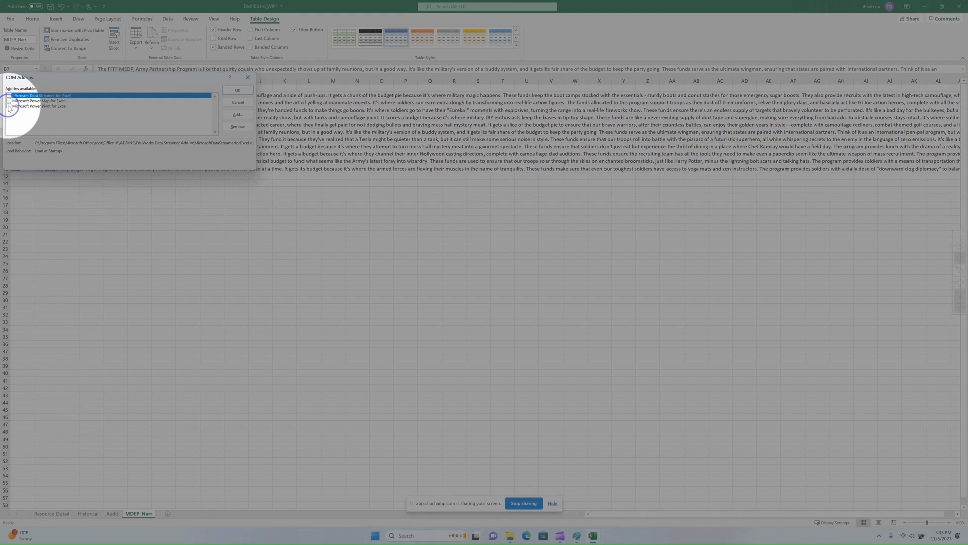
pyautogui.click(238, 90)
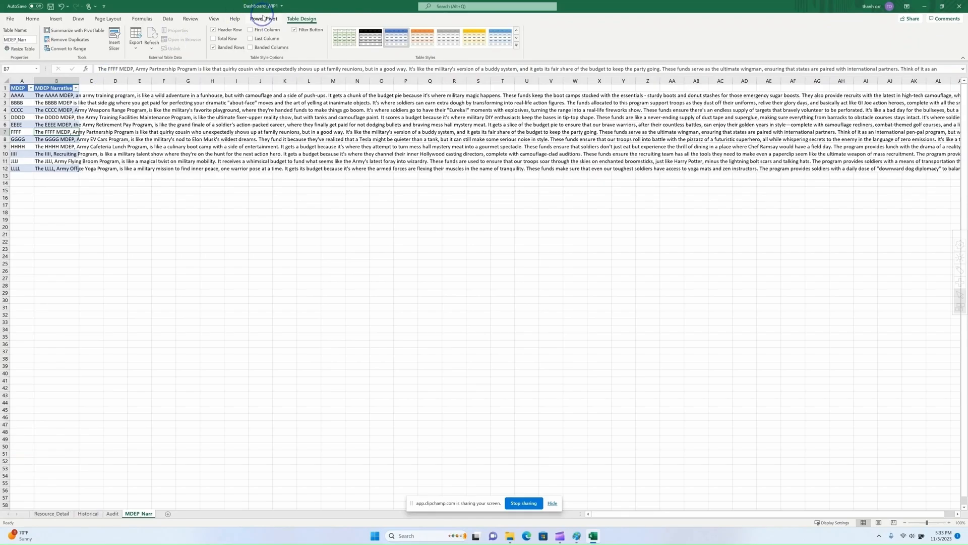
# Add the MDEP_Narr table to the Power Pivot data model, save the workbook and close the Power Pivot window.
pyautogui.click(263, 19)
pyautogui.click(16, 88)
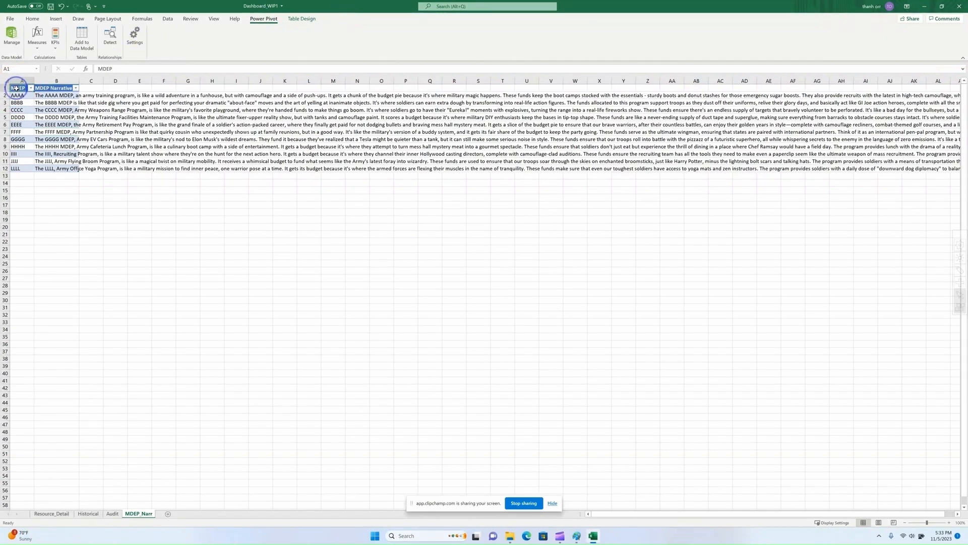
pyautogui.click(79, 36)
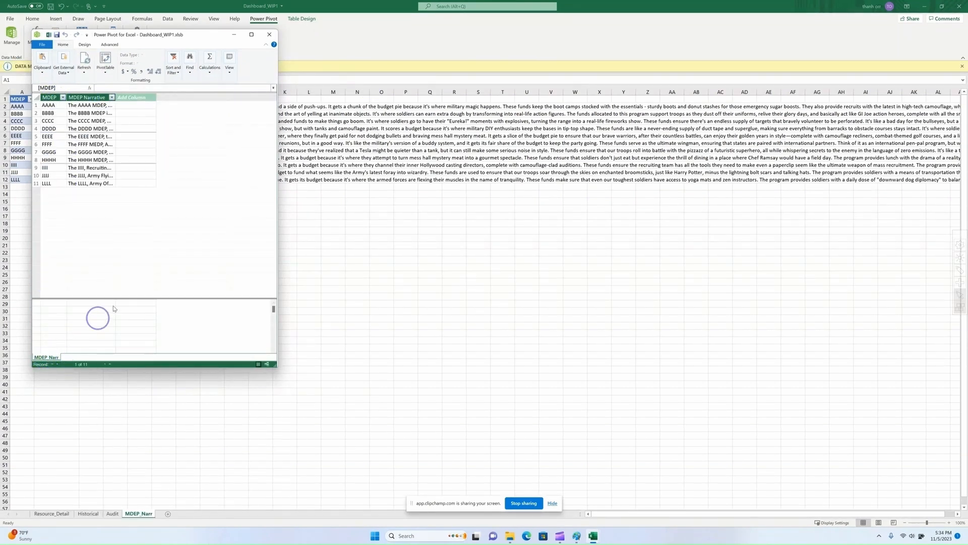
pyautogui.click(57, 34)
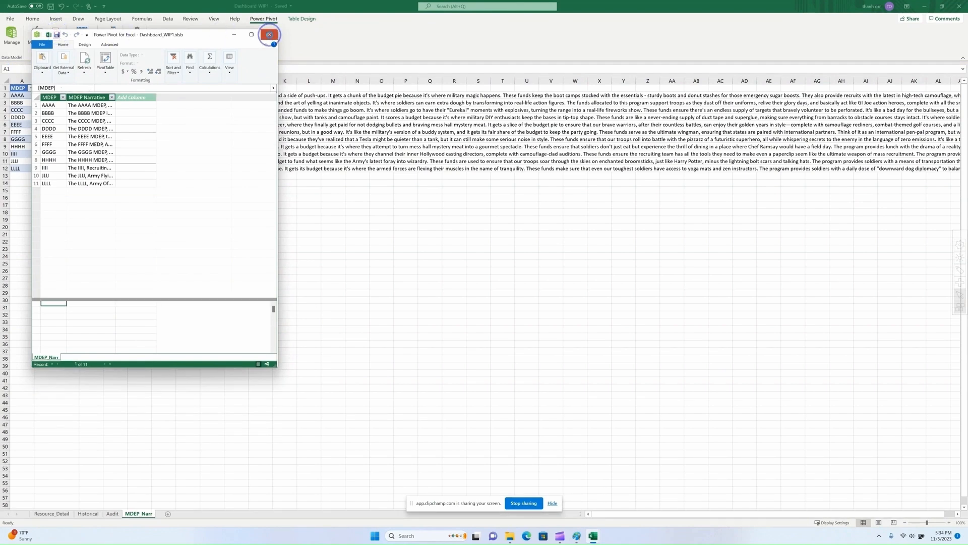
pyautogui.click(269, 34)
# Add the Audit sheet's table to the data model, check it in Power Pivot, then save and close that window.
pyautogui.click(113, 513)
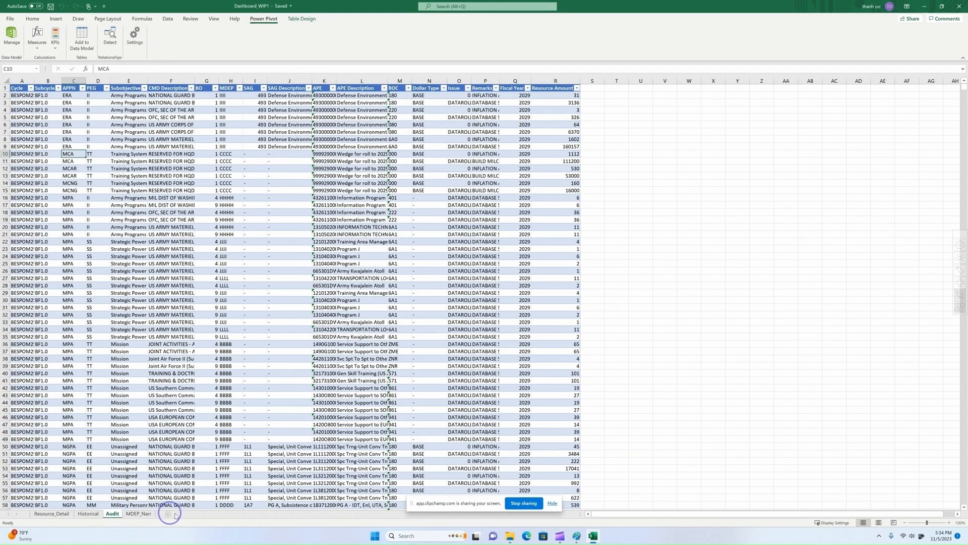
pyautogui.moveTo(455, 502); pyautogui.dragTo(660, 525)
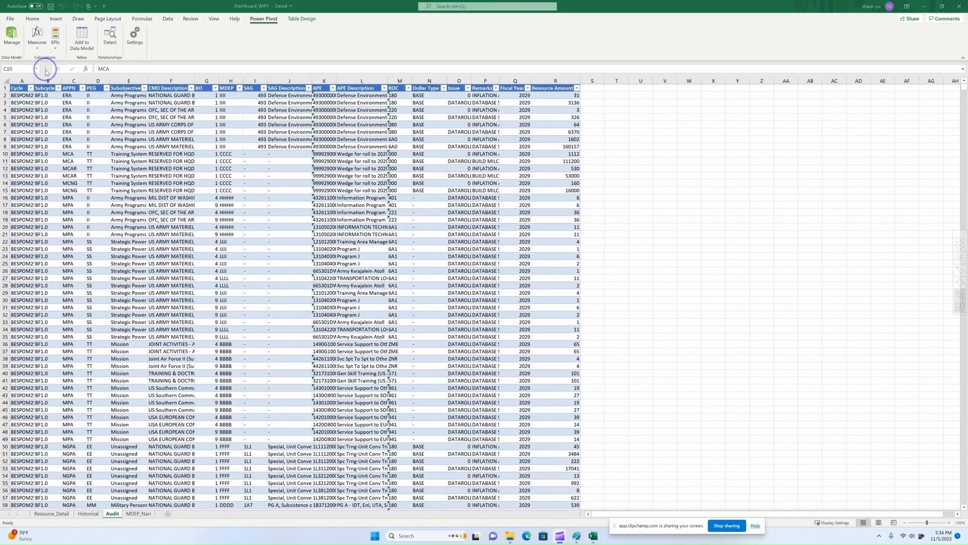
pyautogui.click(20, 89)
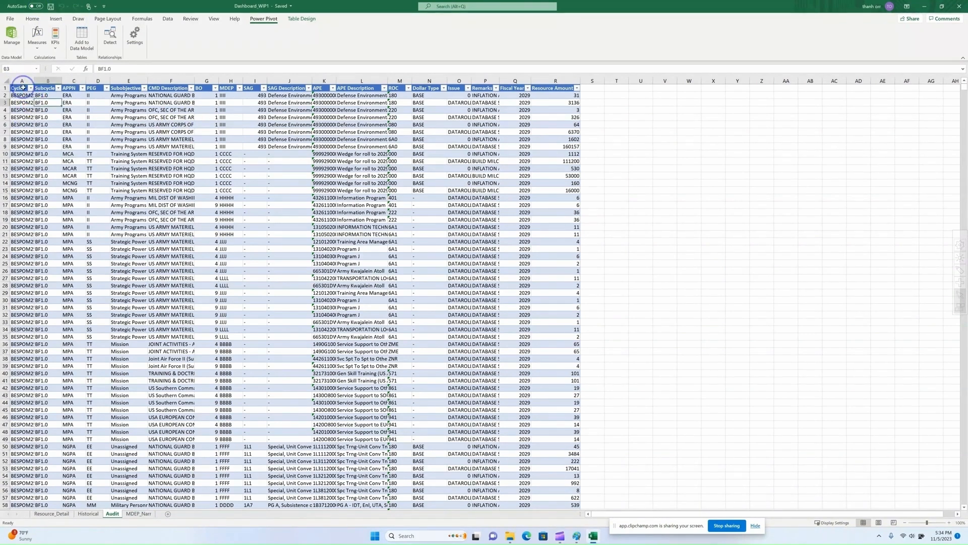
pyautogui.click(300, 18)
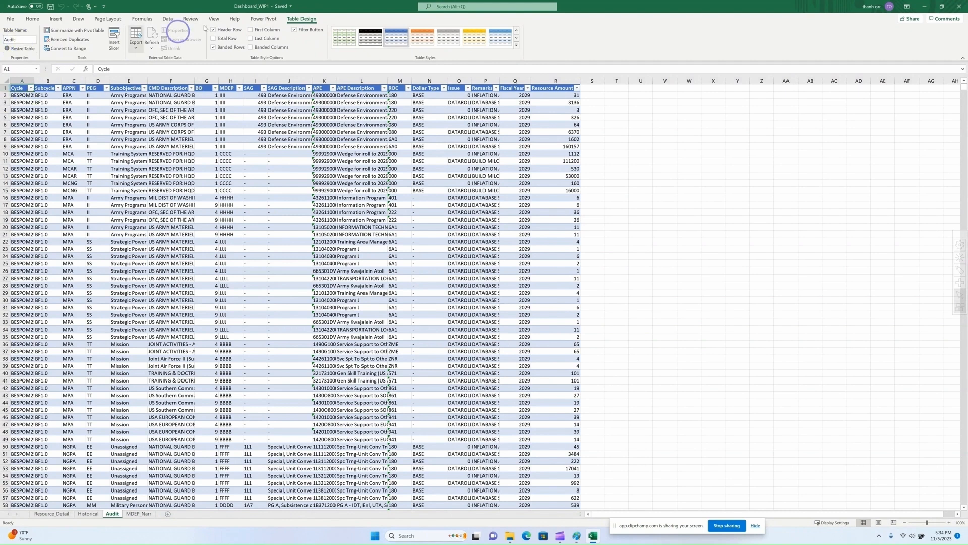
pyautogui.click(264, 18)
pyautogui.click(82, 36)
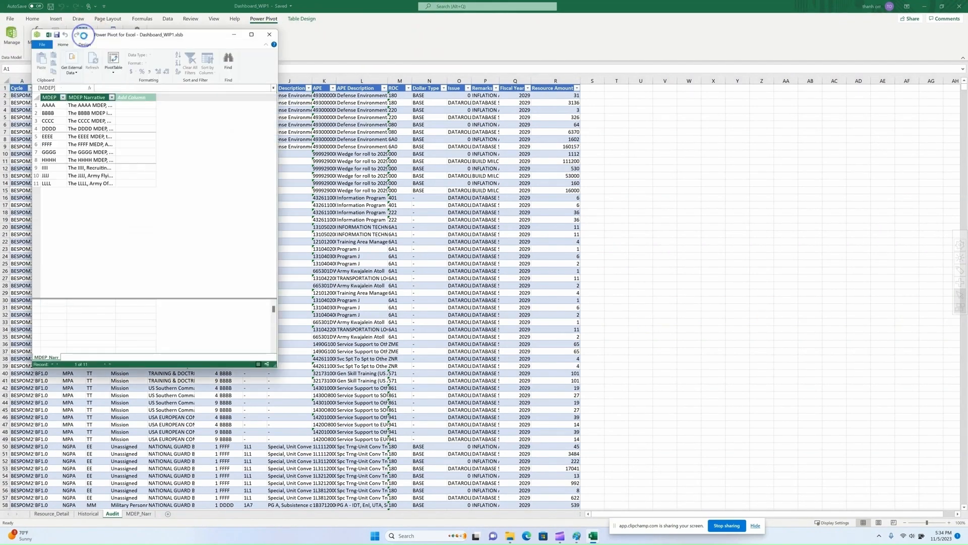
pyautogui.click(69, 357)
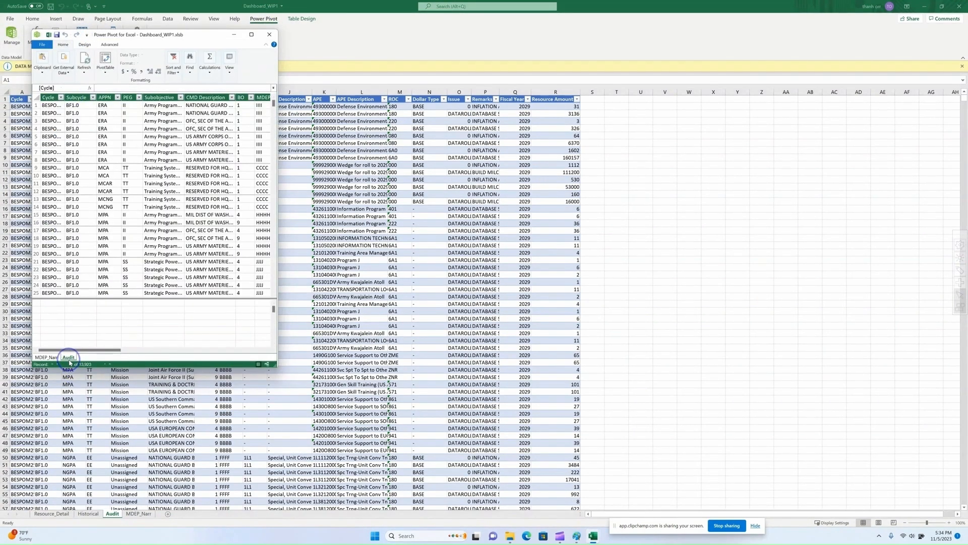
pyautogui.scroll(-2, 72, 116)
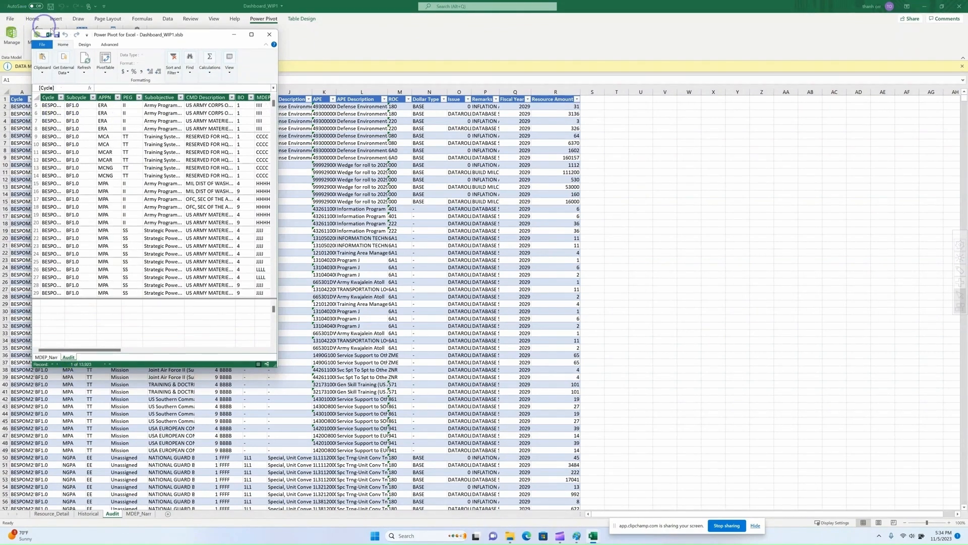
pyautogui.click(57, 35)
pyautogui.click(269, 35)
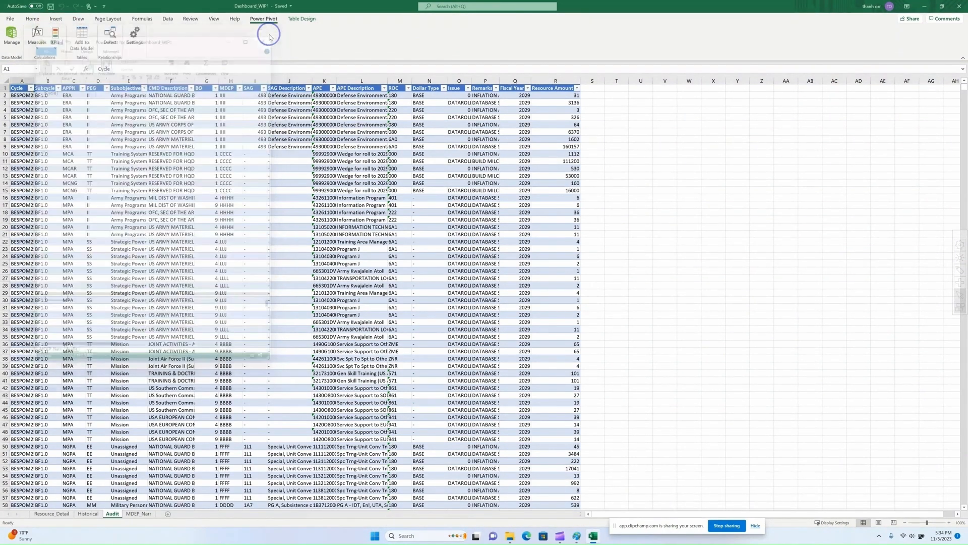
# Add the Historical sheet's table to the data model, save the workbook and close the Power Pivot window.
pyautogui.click(87, 513)
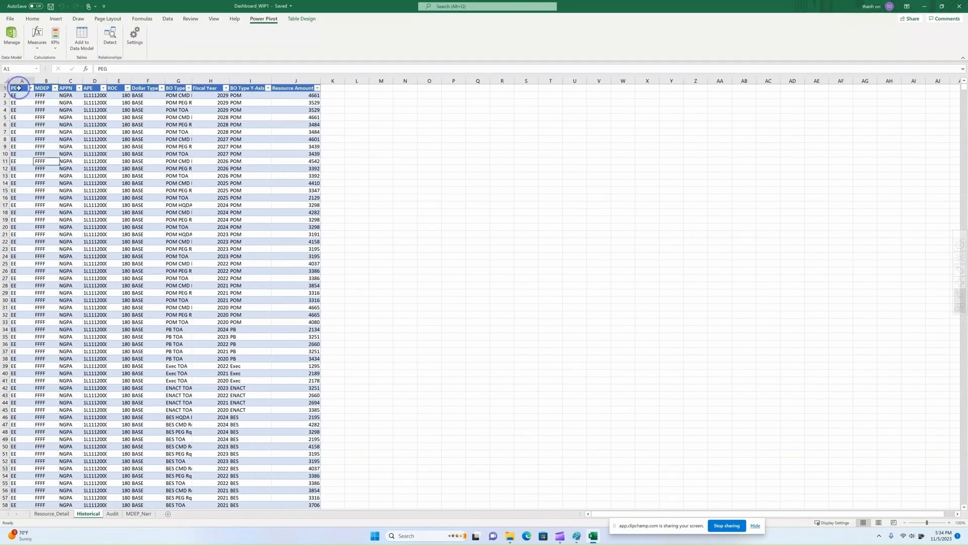
pyautogui.click(82, 36)
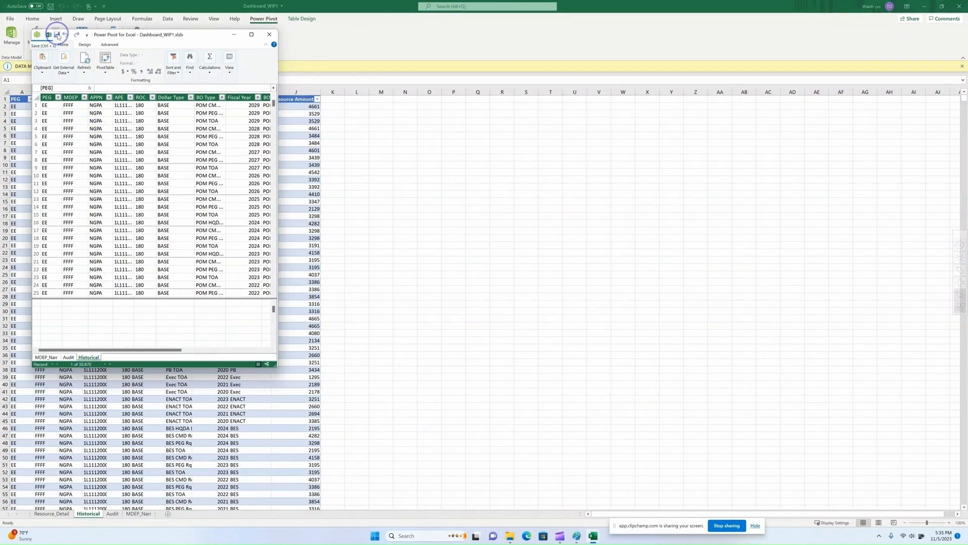
pyautogui.click(57, 35)
pyautogui.click(270, 34)
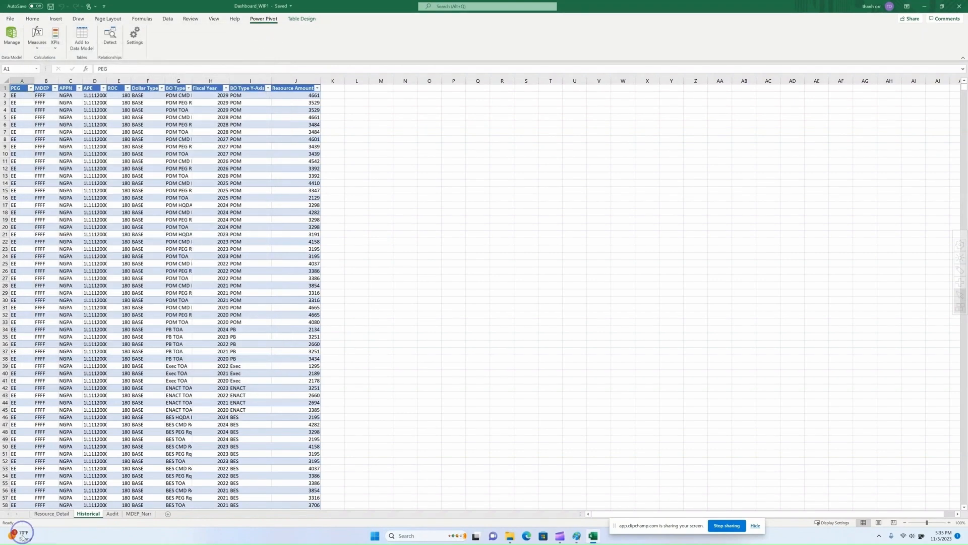
# Add the Resource_Detail sheet's table to the data model, save the workbook and close the Power Pivot window.
pyautogui.click(70, 513)
pyautogui.click(82, 35)
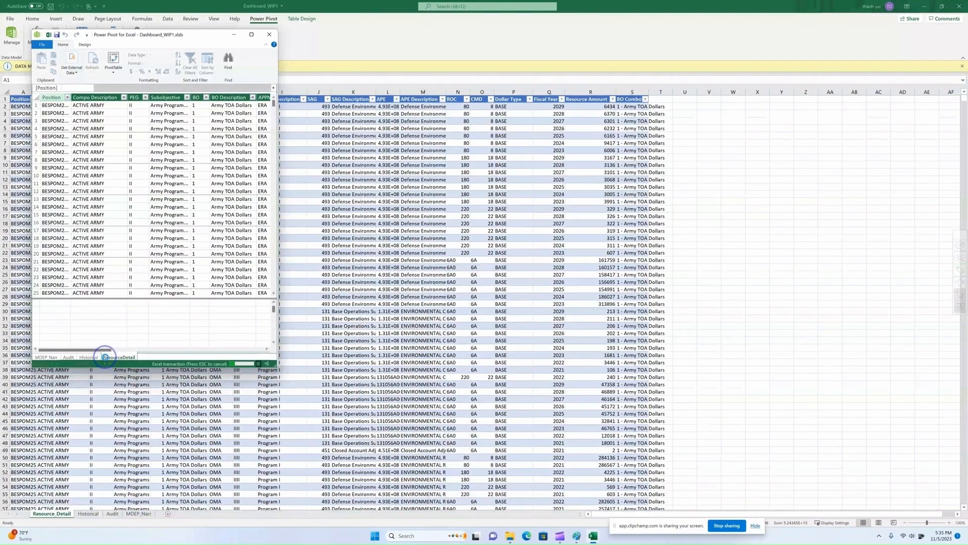
pyautogui.click(112, 357)
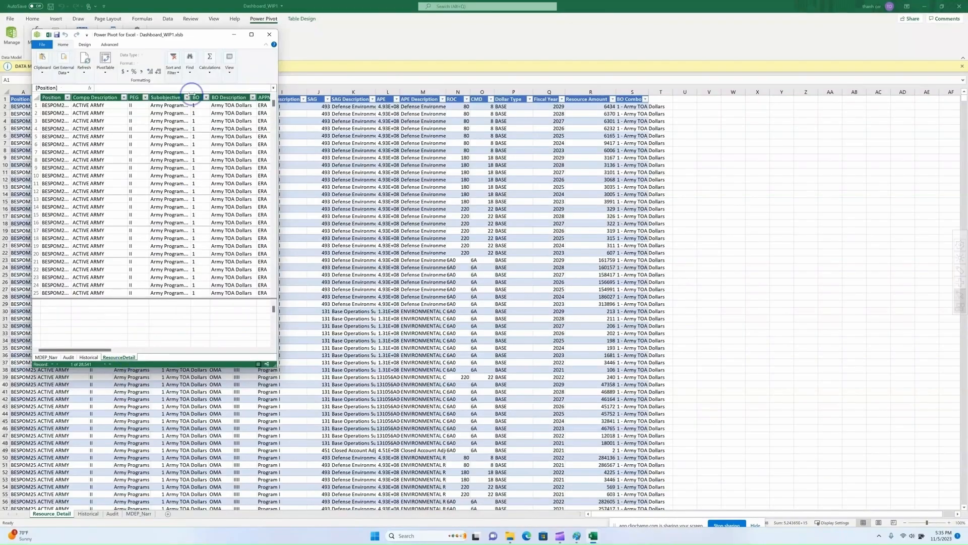
pyautogui.click(57, 35)
pyautogui.click(269, 35)
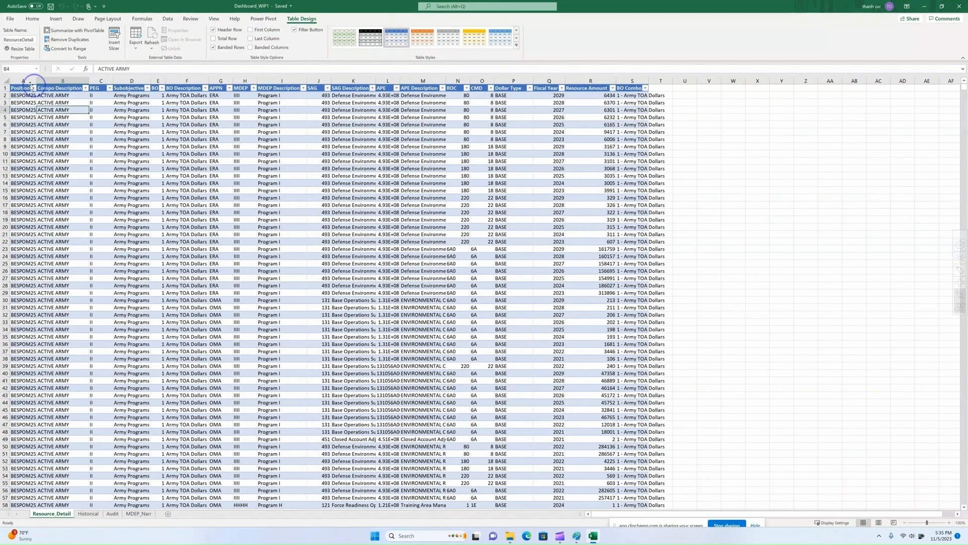
pyautogui.click(73, 131)
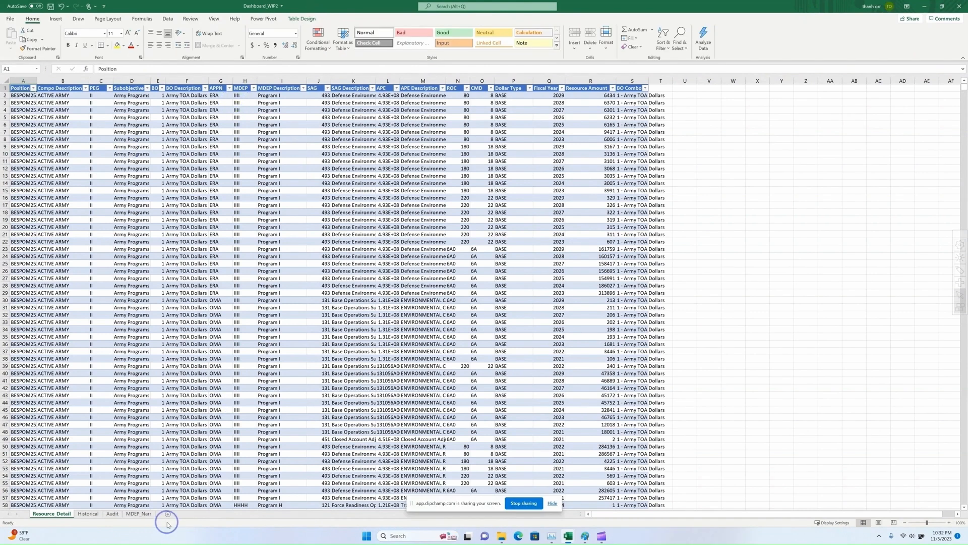
# Insert a new sheet, place it after MDEP_Narr as the last sheet and rename it MDEP_Var.
pyautogui.click(168, 513)
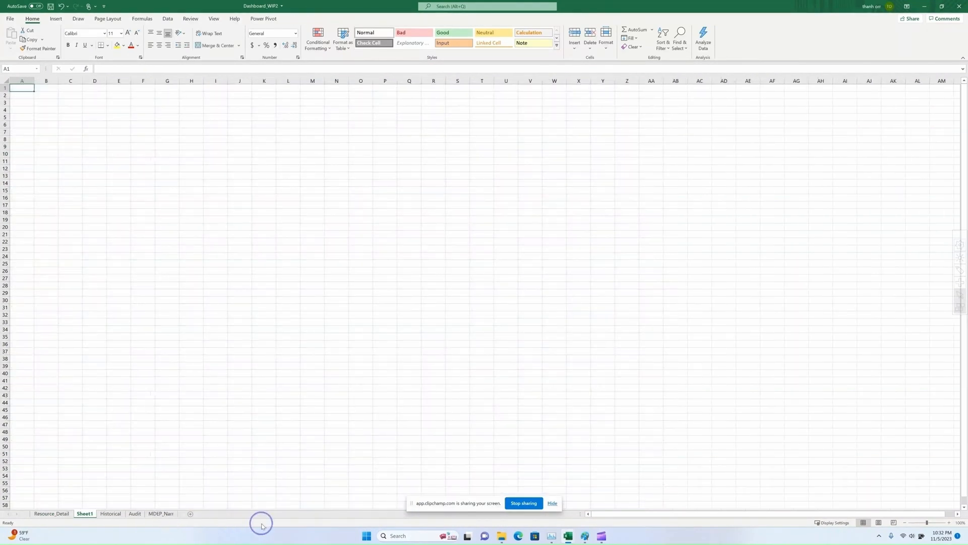
pyautogui.moveTo(88, 516); pyautogui.dragTo(183, 513)
pyautogui.doubleClick(171, 514)
pyautogui.press('shift')
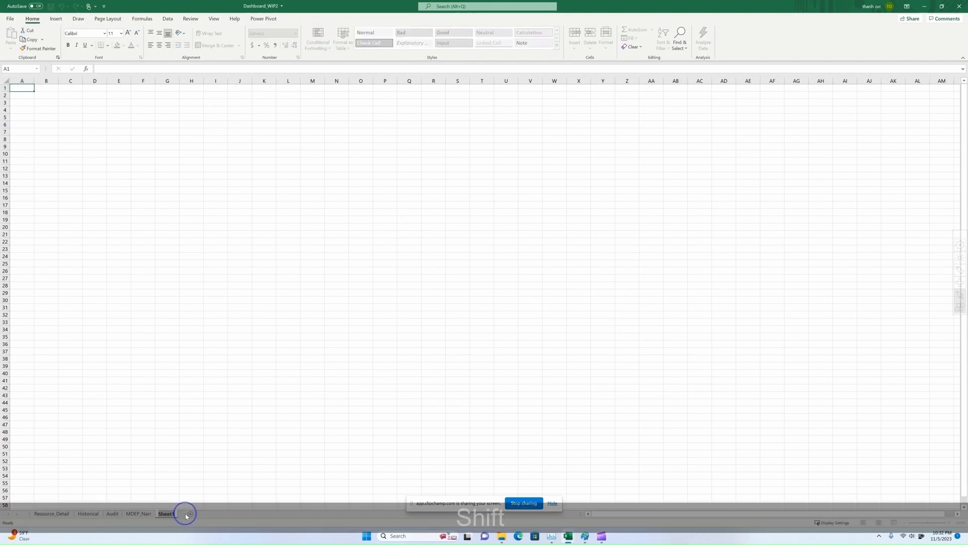
pyautogui.write('MDEP')
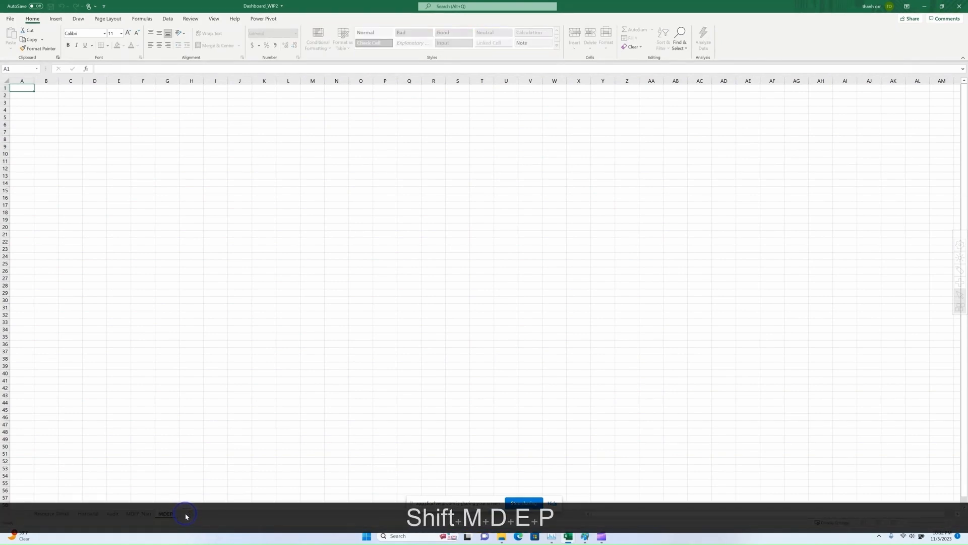
pyautogui.write('_Var')
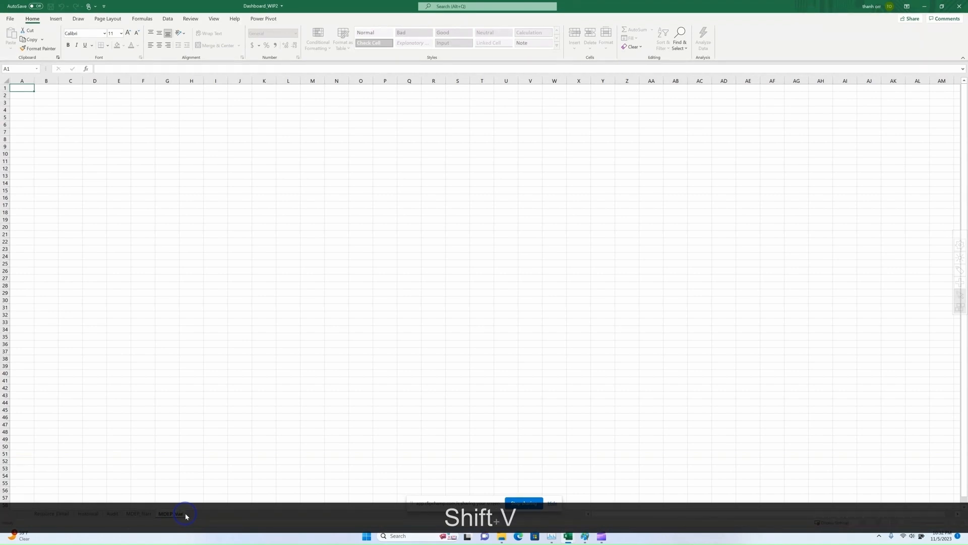
pyautogui.press('Return')
pyautogui.click(240, 453)
pyautogui.click(22, 90)
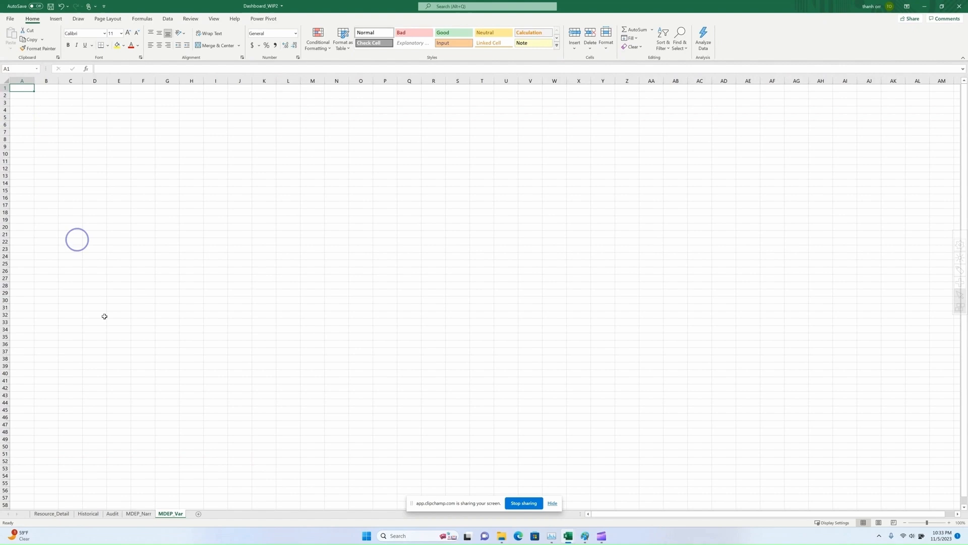
# Copy the whole MDEP column with its header from Resource_Detail and paste it into MDEP_Var starting at cell A1.
pyautogui.click(51, 514)
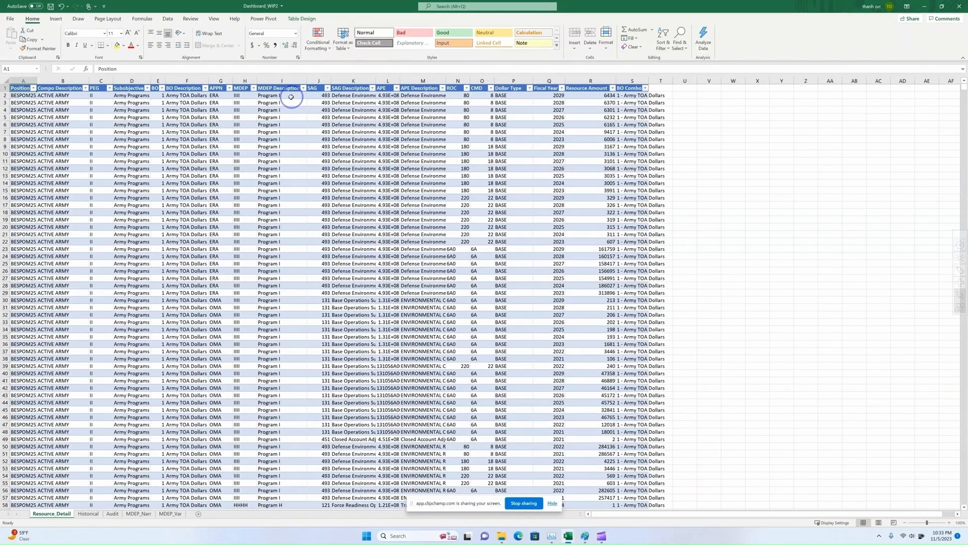
pyautogui.click(244, 89)
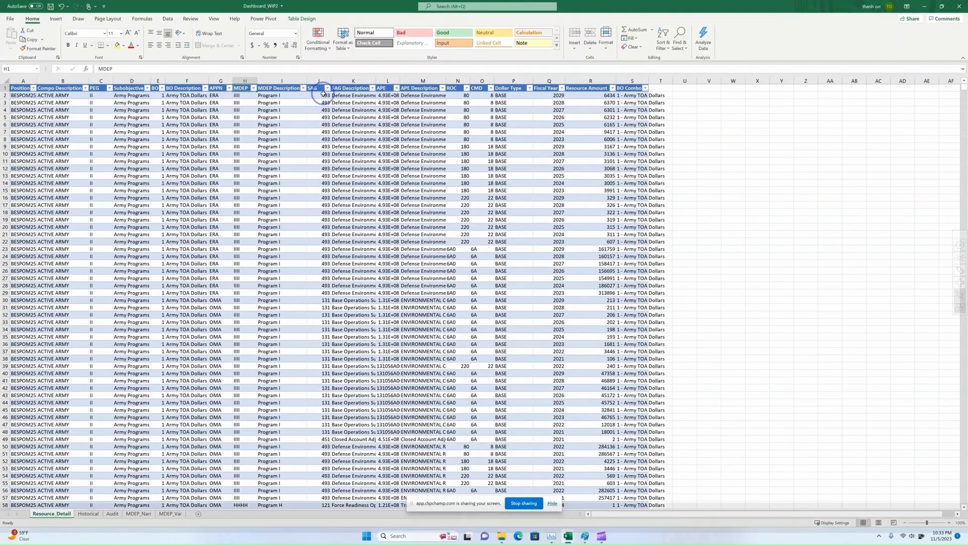
pyautogui.hotkey('ctrl', 'shift', 'Down')
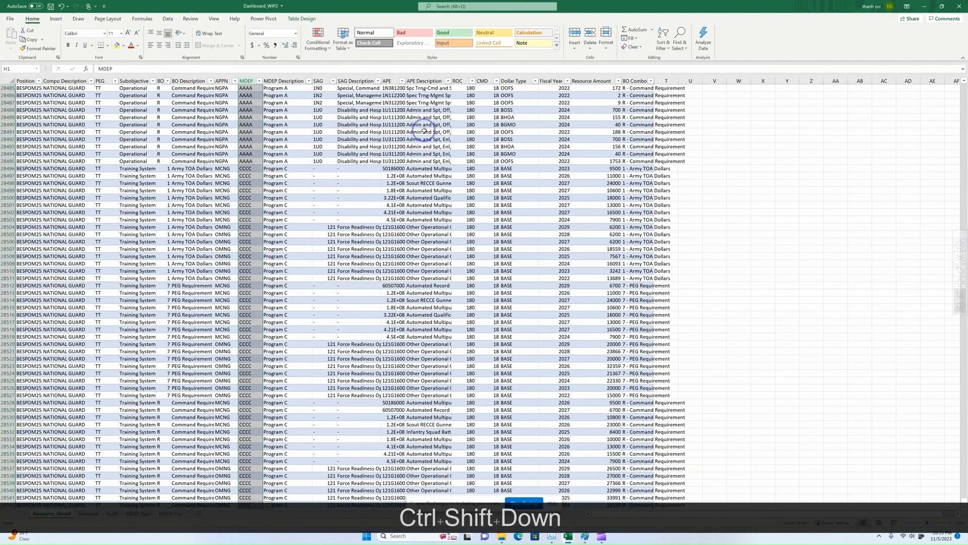
pyautogui.hotkey('ctrl', 'c')
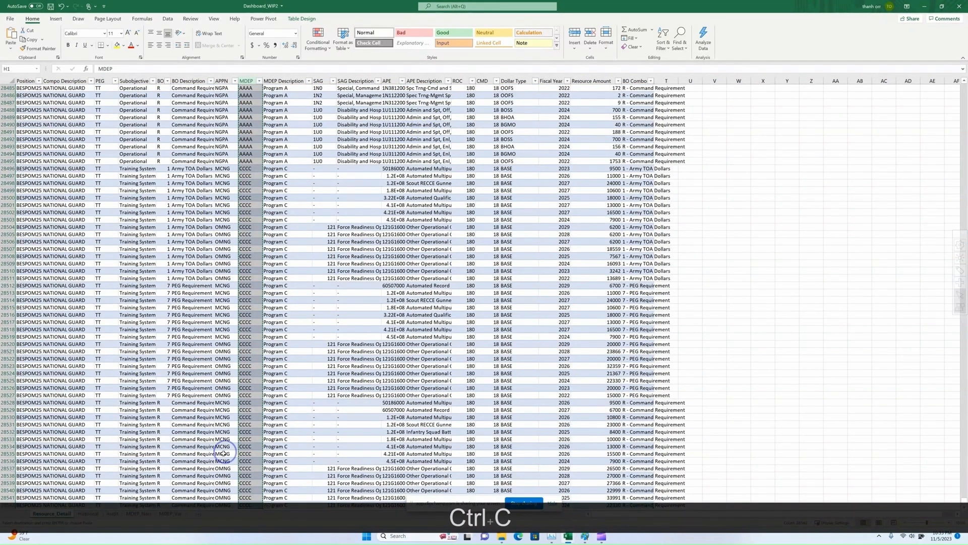
pyautogui.click(170, 513)
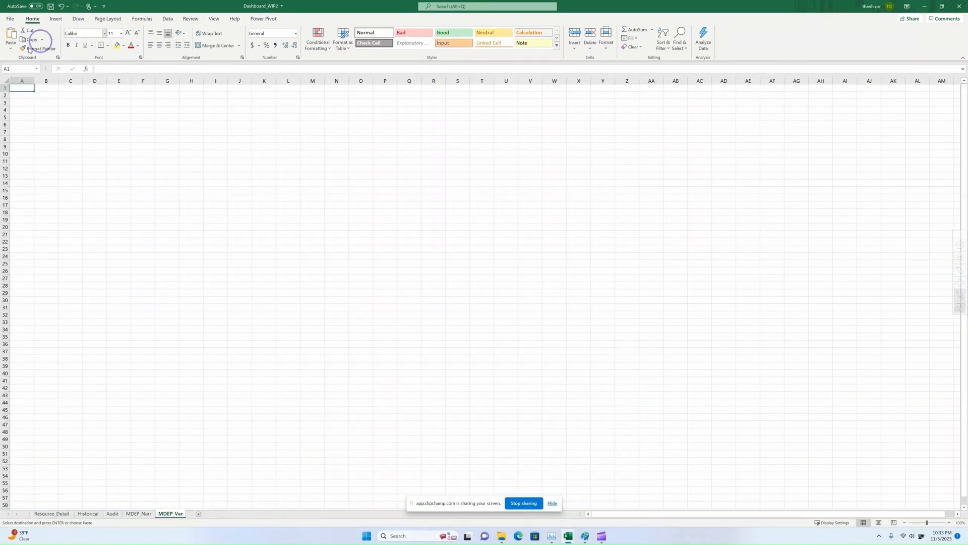
pyautogui.rightClick(22, 89)
pyautogui.click(46, 129)
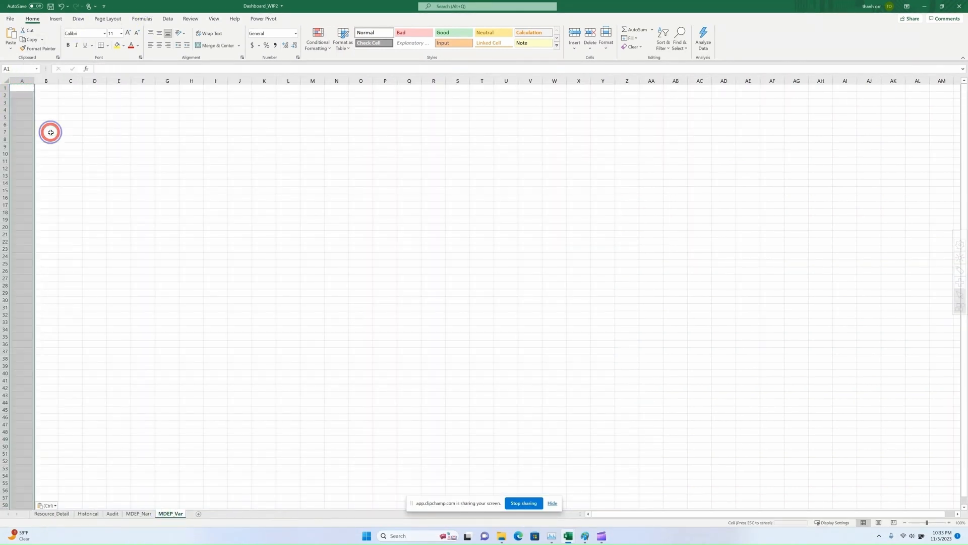
# Convert the pasted MDEP column on MDEP_Var into a table that has headers.
pyautogui.rightClick(16, 104)
pyautogui.click(17, 104)
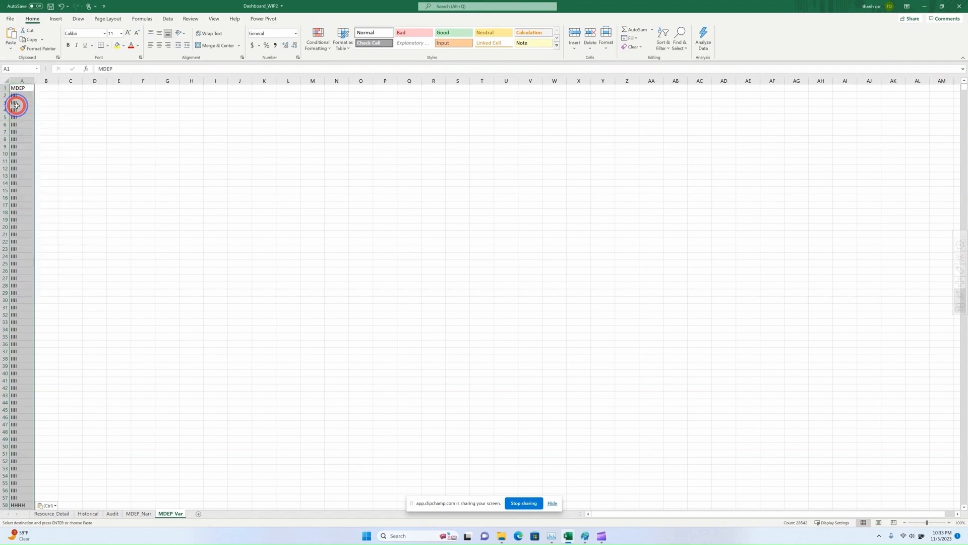
pyautogui.click(20, 104)
pyautogui.hotkey('ctrl', 't')
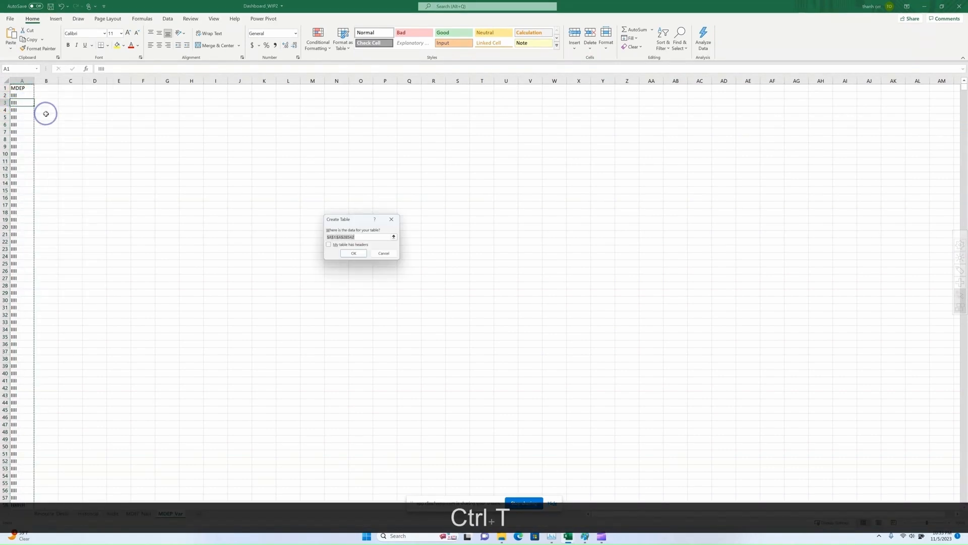
pyautogui.click(328, 246)
pyautogui.click(351, 257)
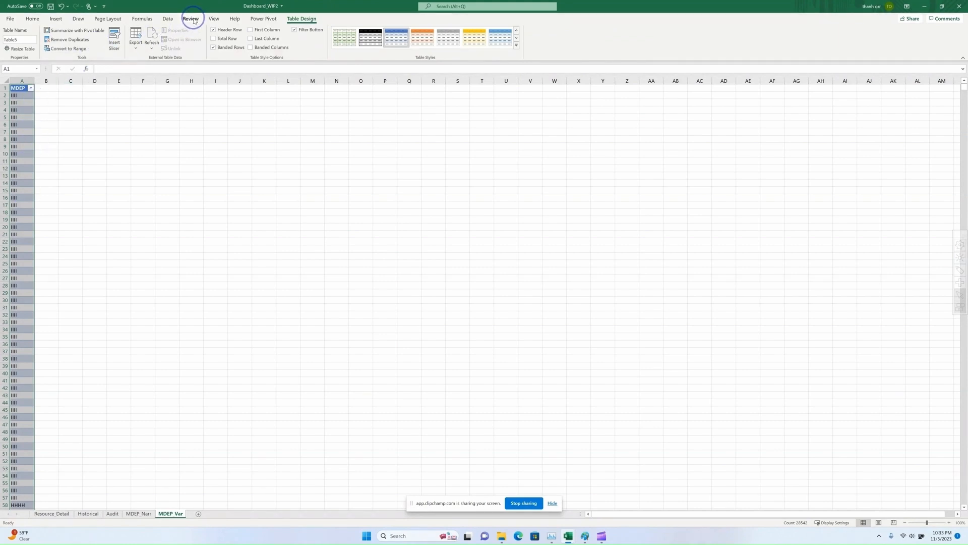
# Remove the duplicate values from the MDEP column of the new table.
pyautogui.click(192, 19)
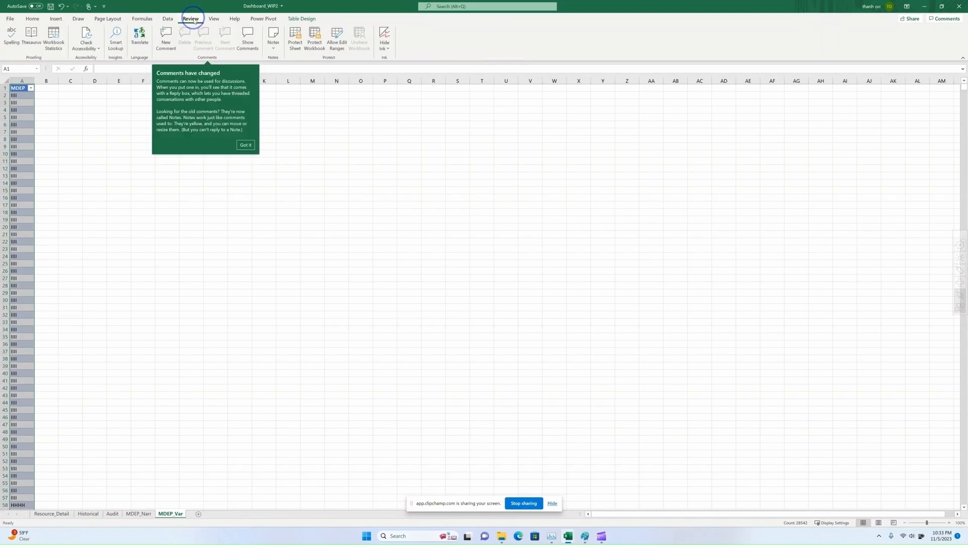
pyautogui.click(169, 19)
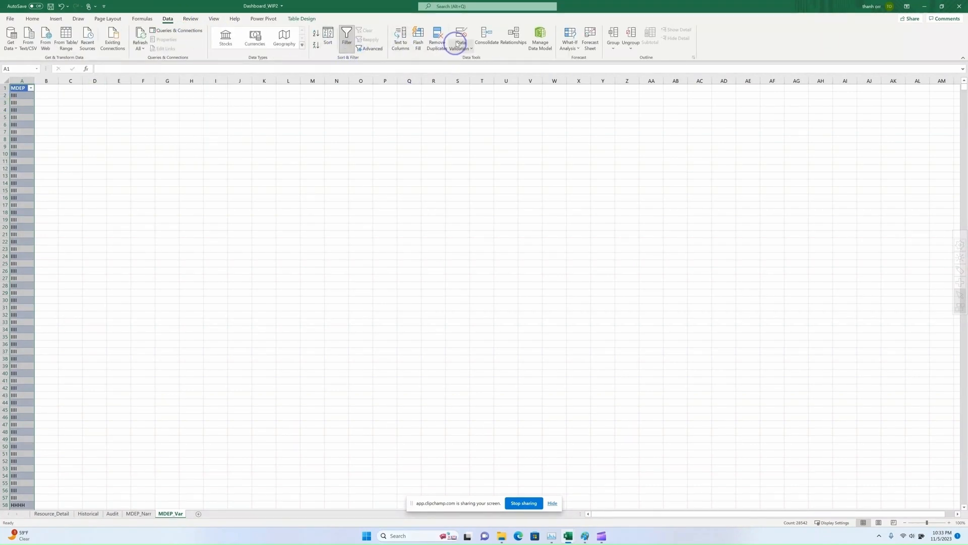
pyautogui.click(437, 34)
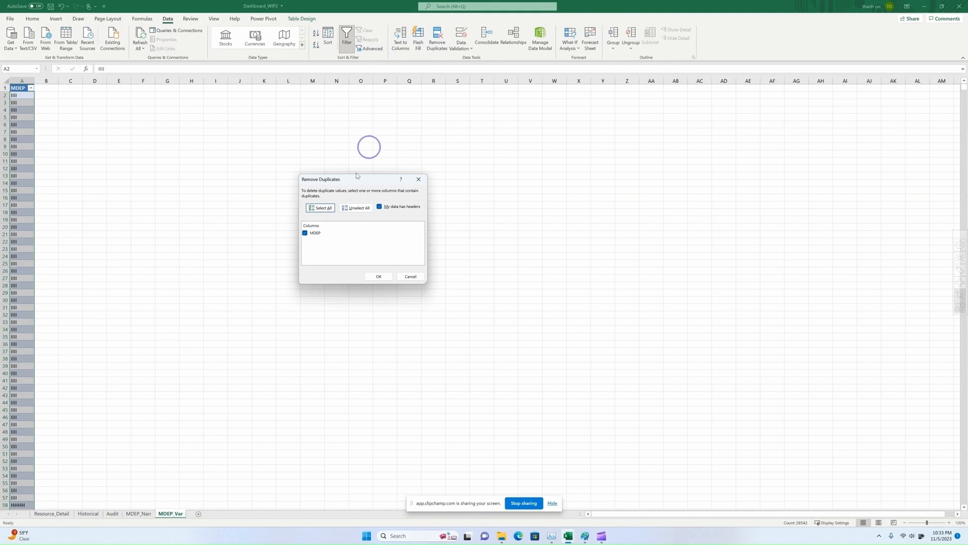
pyautogui.click(382, 276)
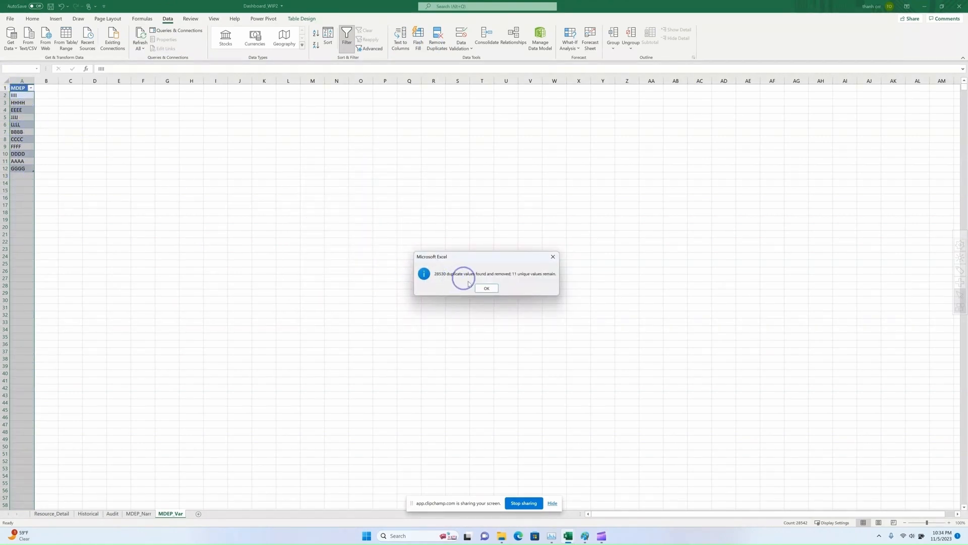
pyautogui.click(487, 288)
pyautogui.click(20, 124)
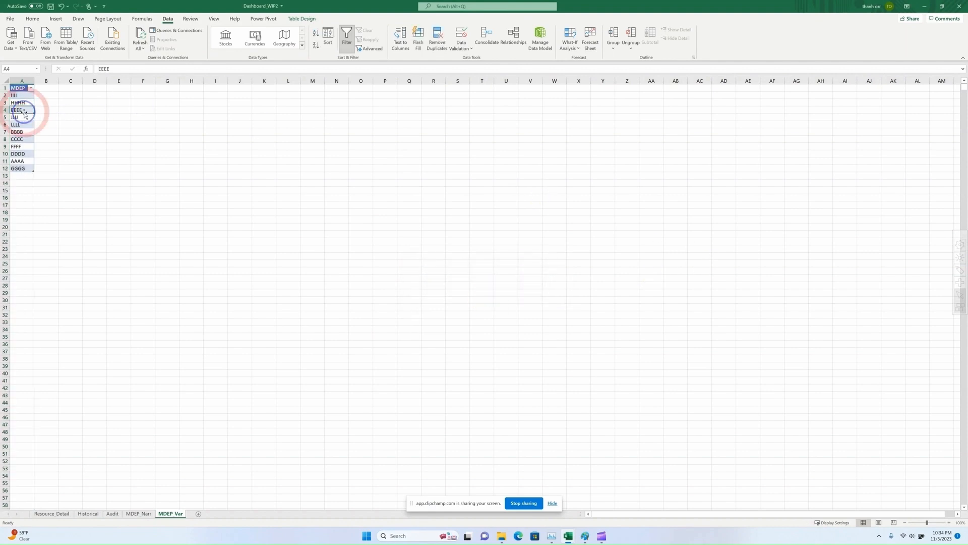
# Name the MDEP table MDEP_Var.
pyautogui.click(22, 102)
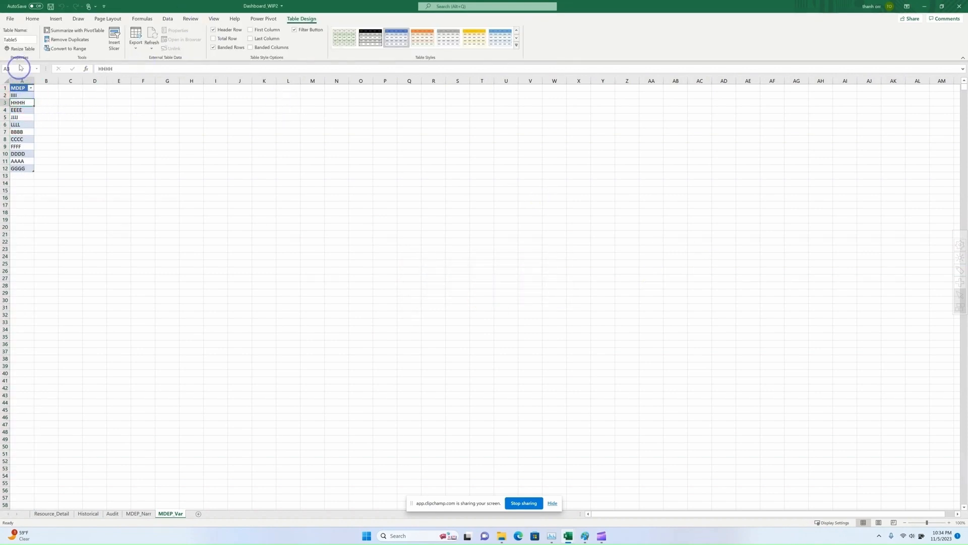
pyautogui.click(19, 40)
pyautogui.write('MED')
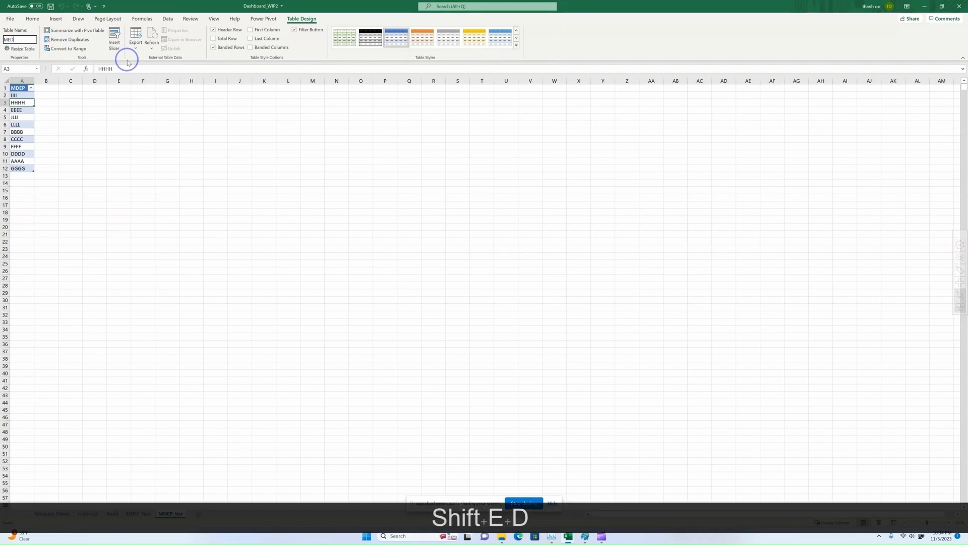
pyautogui.press('BackSpace')
pyautogui.press('BackSpace')
pyautogui.write('D')
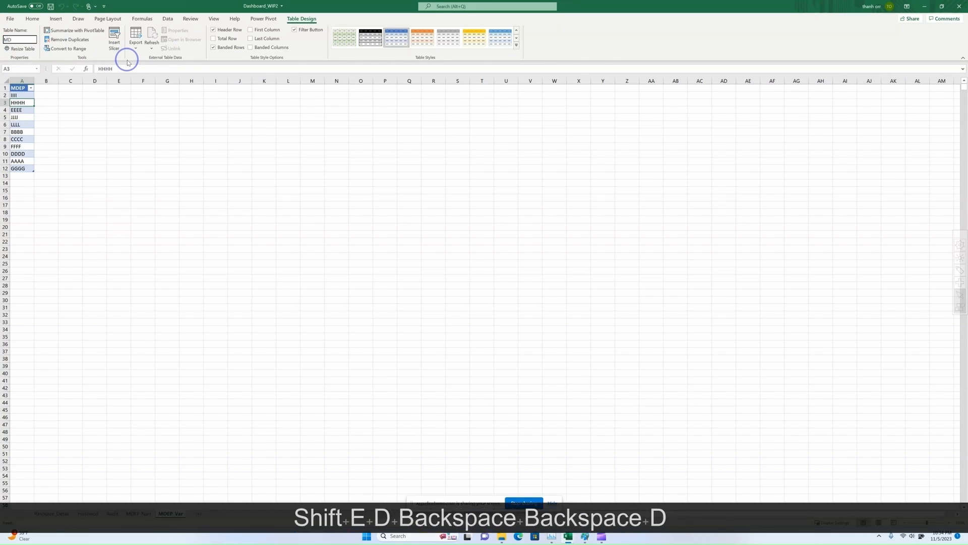
pyautogui.write('EP')
pyautogui.press('BackSpace')
pyautogui.write('EP_Var')
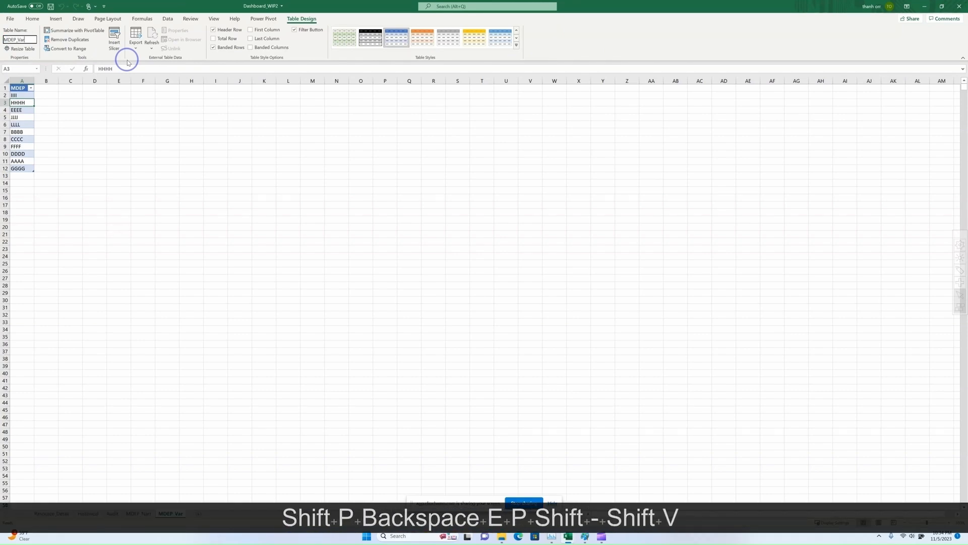
pyautogui.click(108, 161)
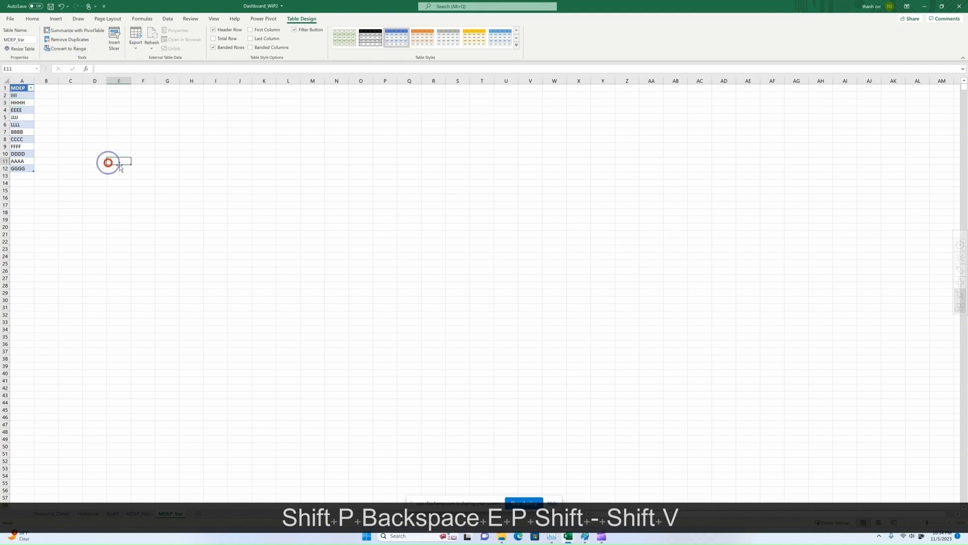
# Add the MDEP_Var table to the Power Pivot data model.
pyautogui.click(21, 87)
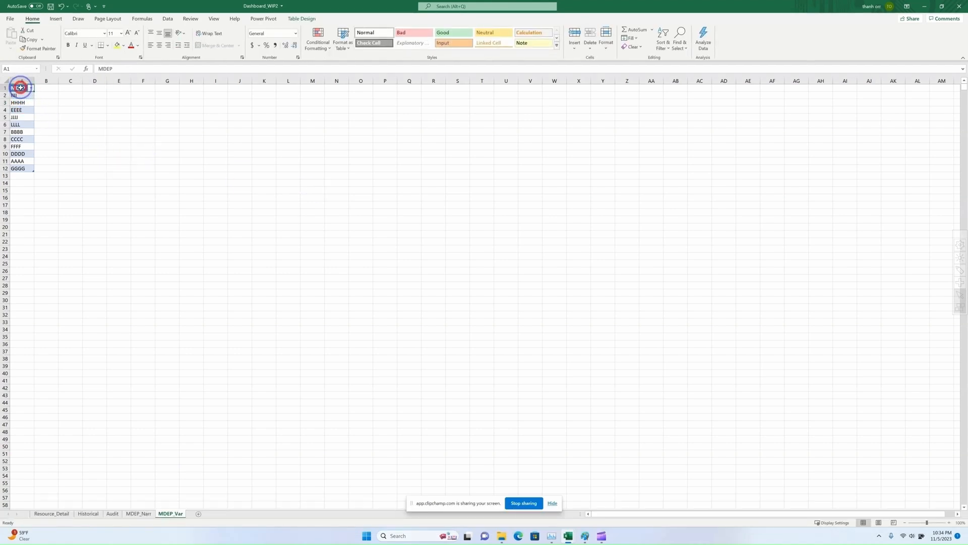
pyautogui.click(264, 19)
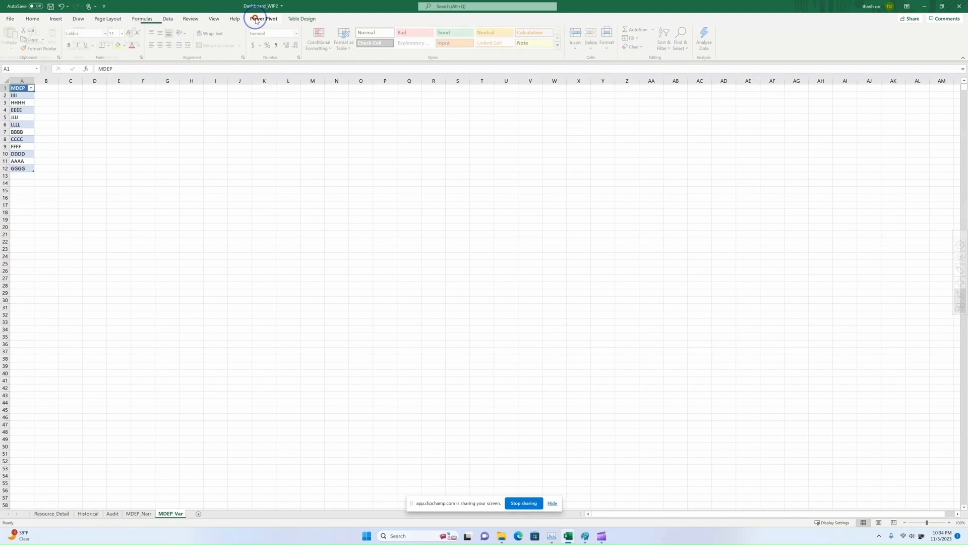
pyautogui.click(80, 50)
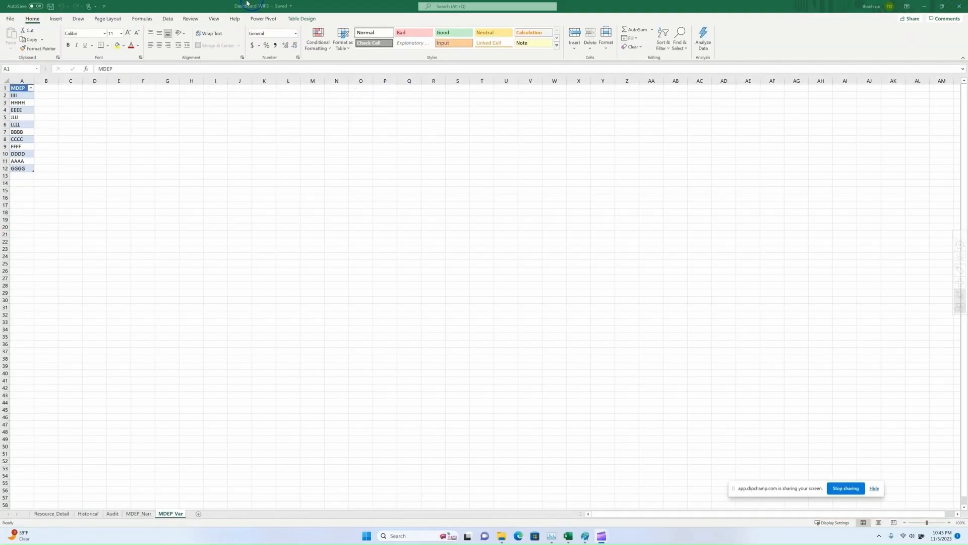
# Open the data model in Diagram View and bring the MDEP fields of ResourceDetail and Audit into view.
pyautogui.click(263, 19)
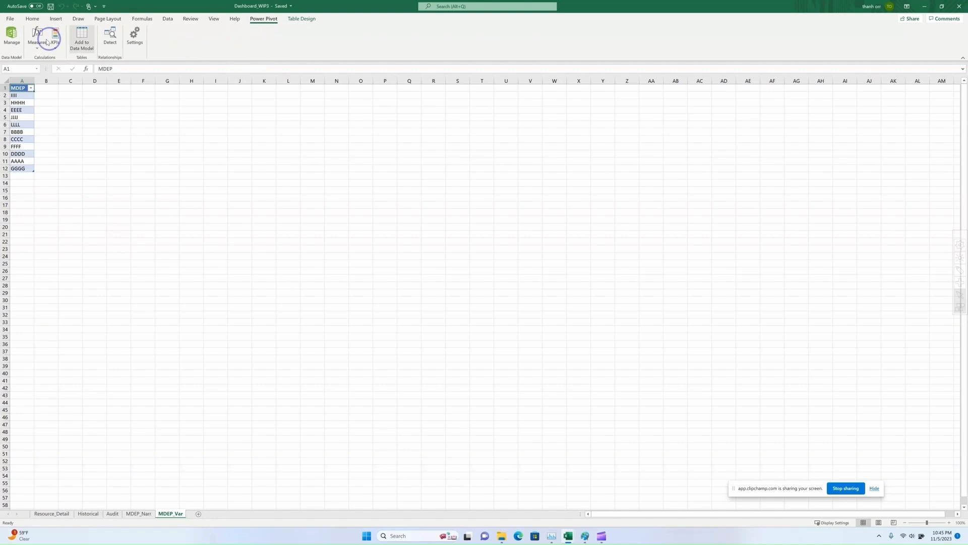
pyautogui.click(9, 35)
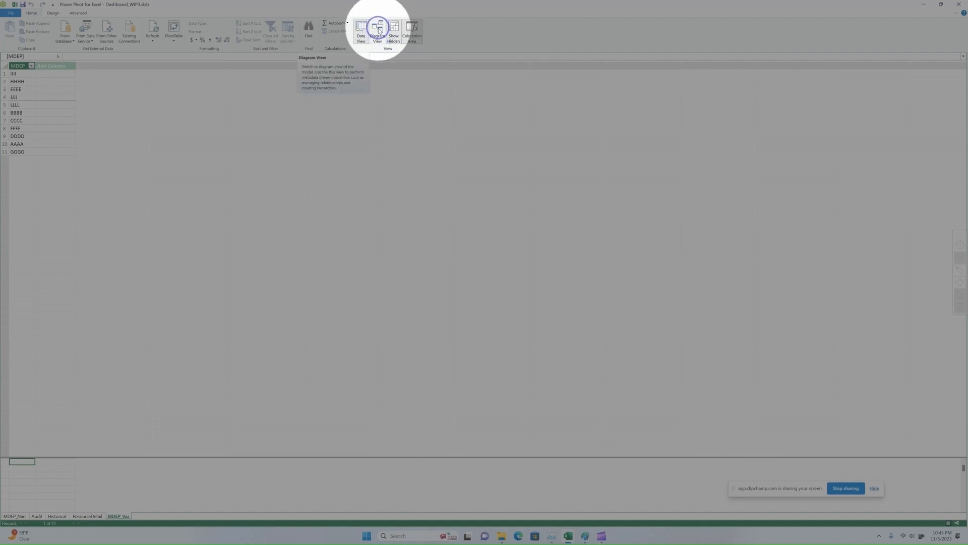
pyautogui.click(379, 30)
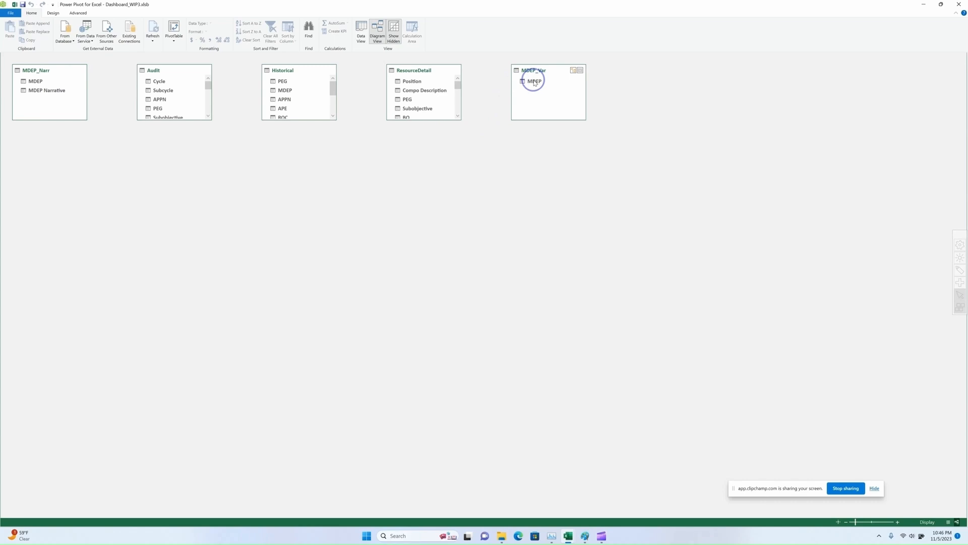
pyautogui.moveTo(457, 84); pyautogui.dragTo(425, 91)
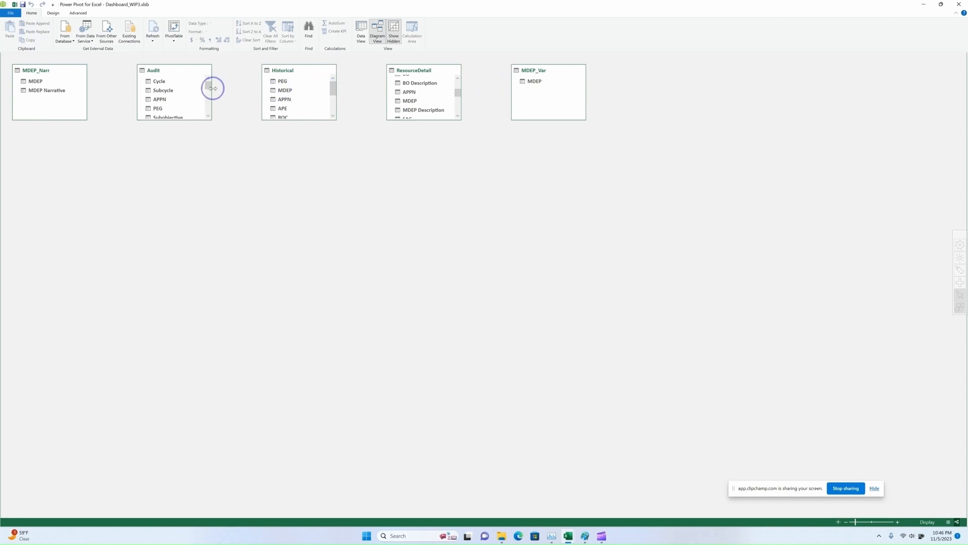
pyautogui.moveTo(208, 85); pyautogui.dragTo(208, 93)
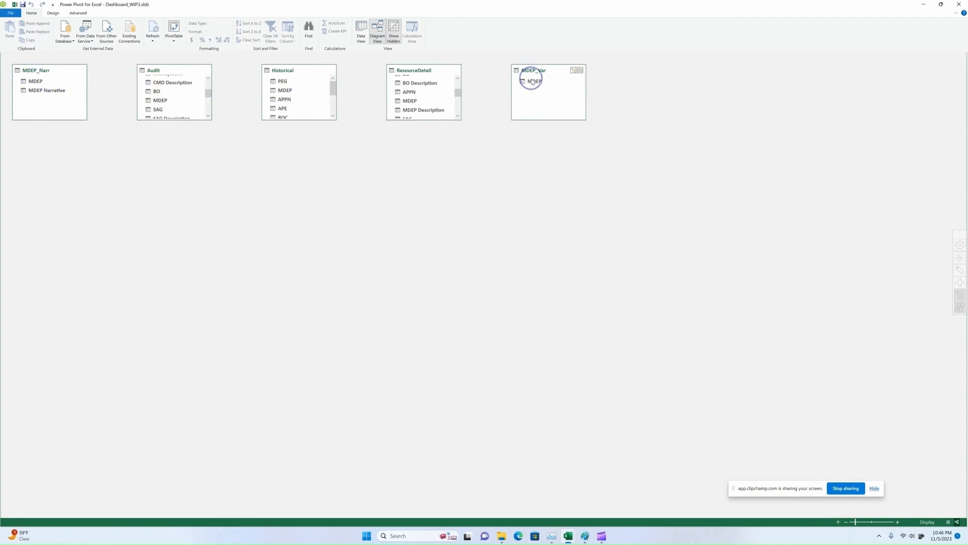
# Arrange the diagram with MDEP_Var on its own at left and Audit, MDEP_Narr, Historical and ResourceDetail stacked in a column beside it.
pyautogui.moveTo(559, 70); pyautogui.dragTo(60, 149)
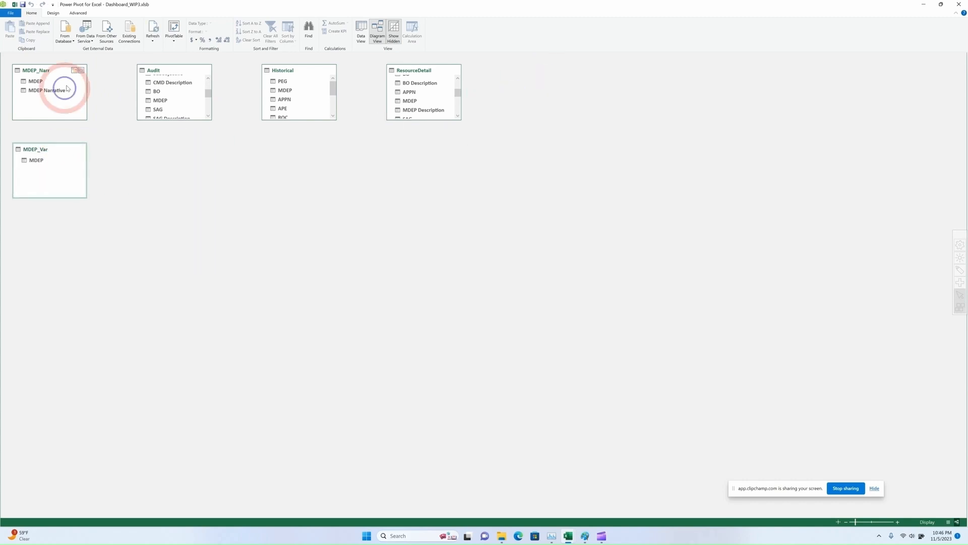
pyautogui.moveTo(50, 71); pyautogui.dragTo(154, 155)
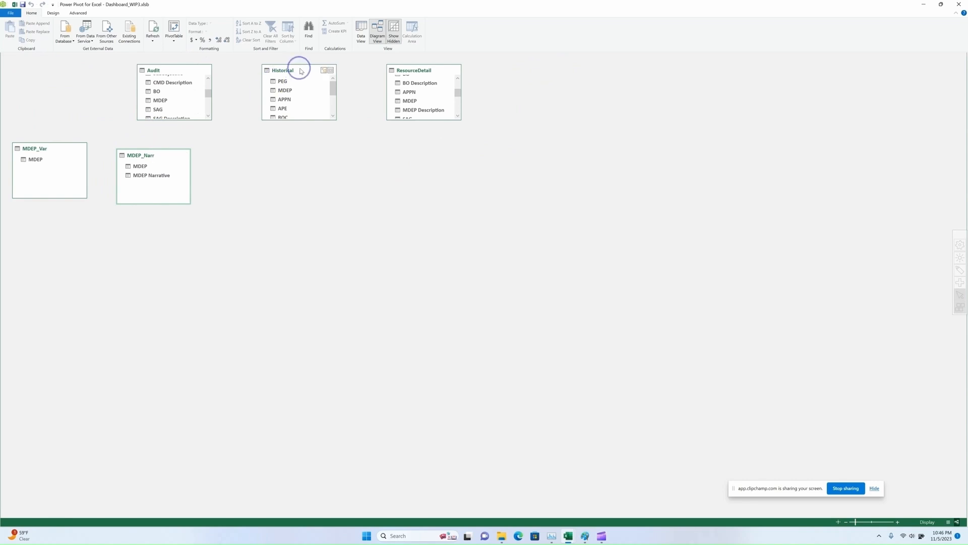
pyautogui.moveTo(302, 70); pyautogui.dragTo(171, 248)
pyautogui.moveTo(439, 71); pyautogui.dragTo(180, 323)
pyautogui.moveTo(163, 156); pyautogui.dragTo(184, 154)
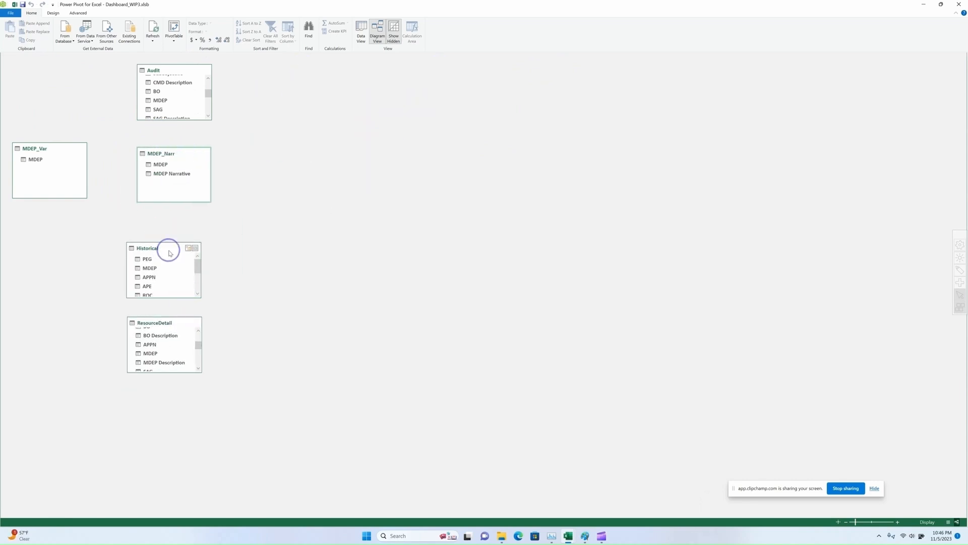
pyautogui.moveTo(169, 249); pyautogui.dragTo(179, 217)
pyautogui.moveTo(183, 69); pyautogui.dragTo(183, 87)
pyautogui.moveTo(176, 322); pyautogui.dragTo(184, 294)
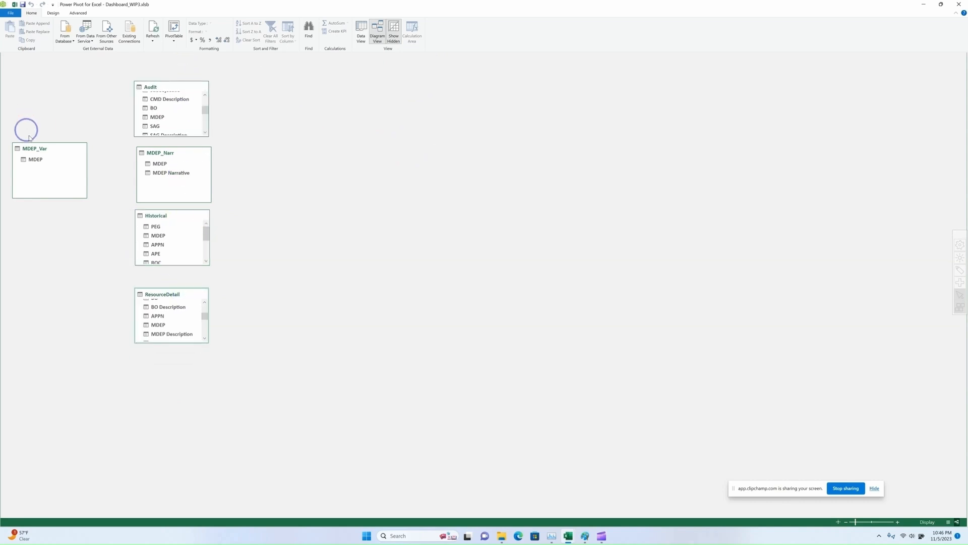
# Create relationships from MDEP in MDEP_Var to the MDEP field in Audit, MDEP_Narr, Historical and ResourceDetail.
pyautogui.moveTo(36, 163); pyautogui.dragTo(153, 122)
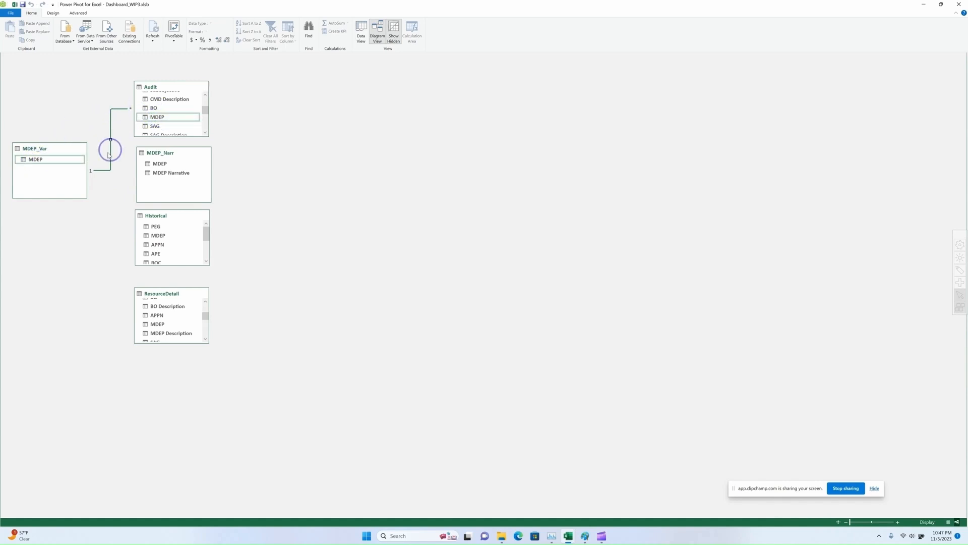
pyautogui.click(67, 156)
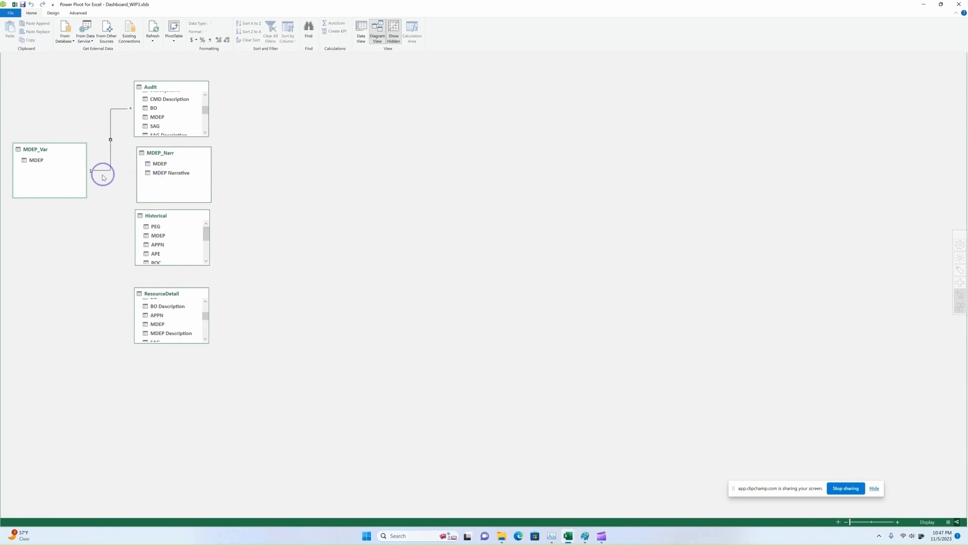
pyautogui.click(35, 159)
pyautogui.moveTo(35, 160); pyautogui.dragTo(151, 163)
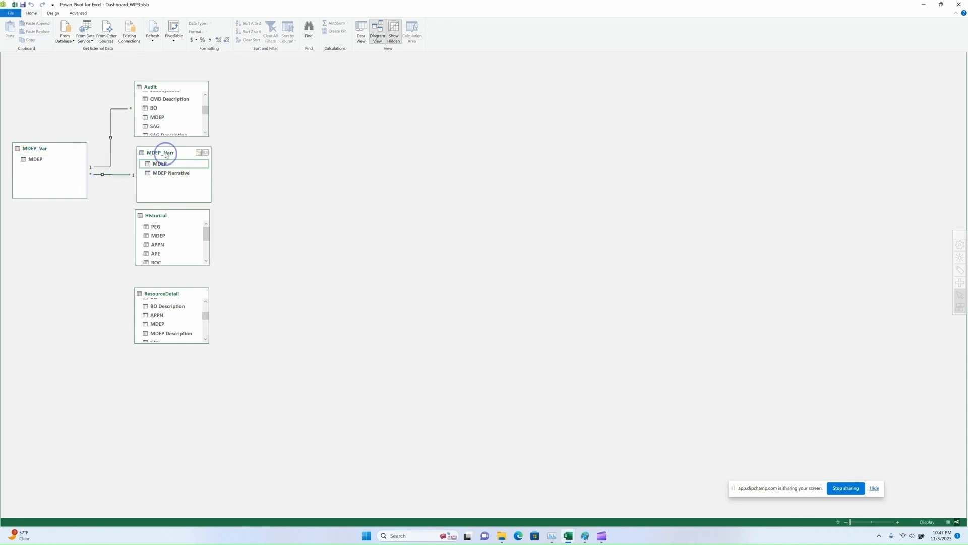
pyautogui.moveTo(38, 162); pyautogui.dragTo(151, 238)
pyautogui.click(63, 164)
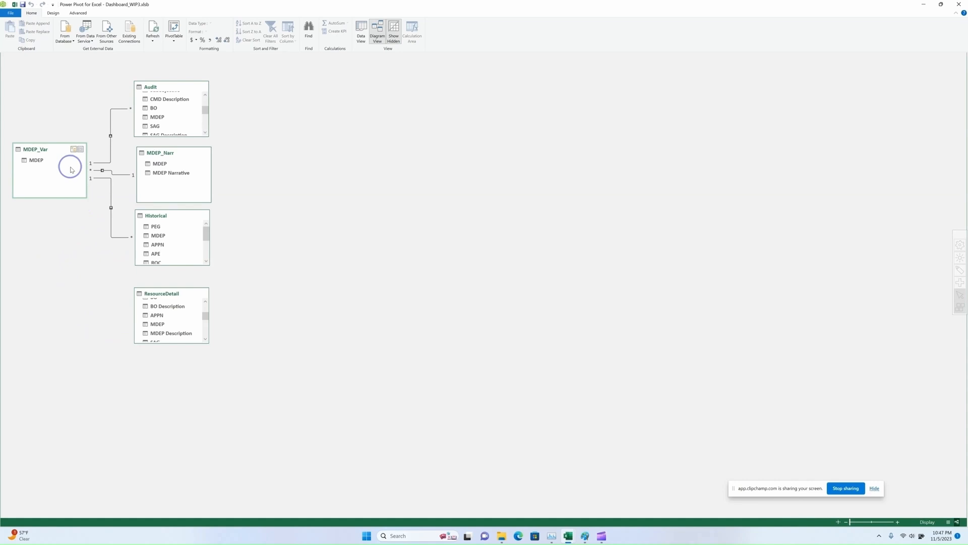
pyautogui.moveTo(40, 160); pyautogui.dragTo(156, 311)
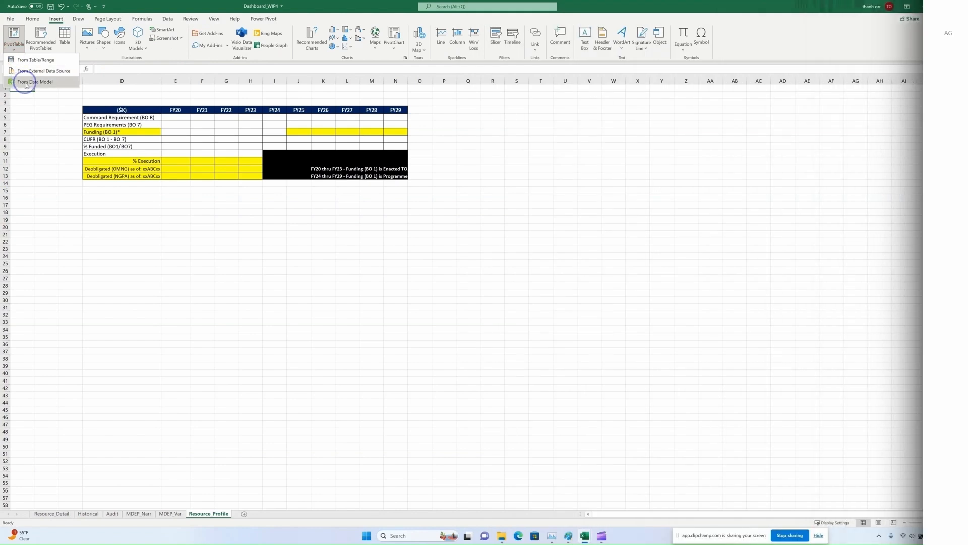
# Insert a PivotTable from the data model at cell A1 of Resource_Profile and add MDEP from MDEP_Var as its filter.
pyautogui.click(26, 84)
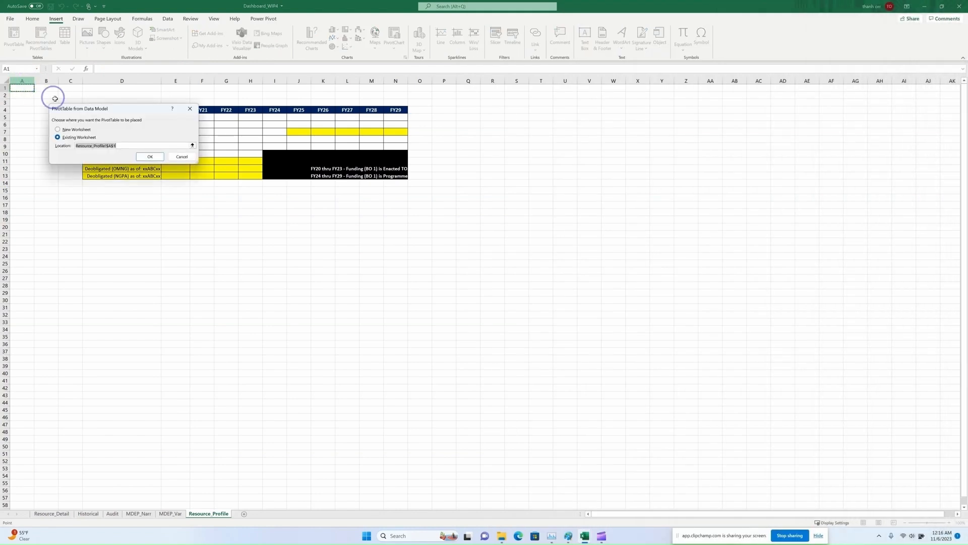
pyautogui.click(146, 157)
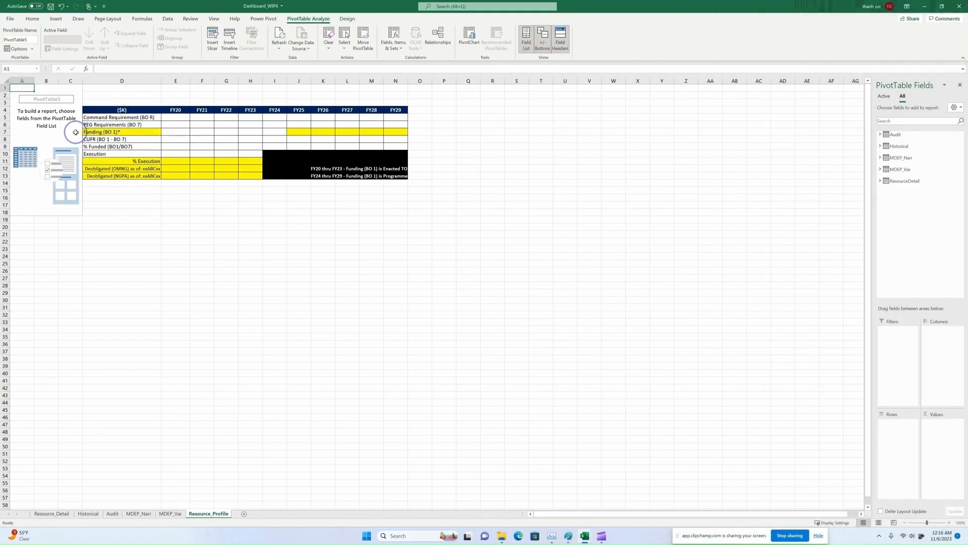
pyautogui.click(899, 170)
pyautogui.moveTo(901, 176); pyautogui.dragTo(890, 353)
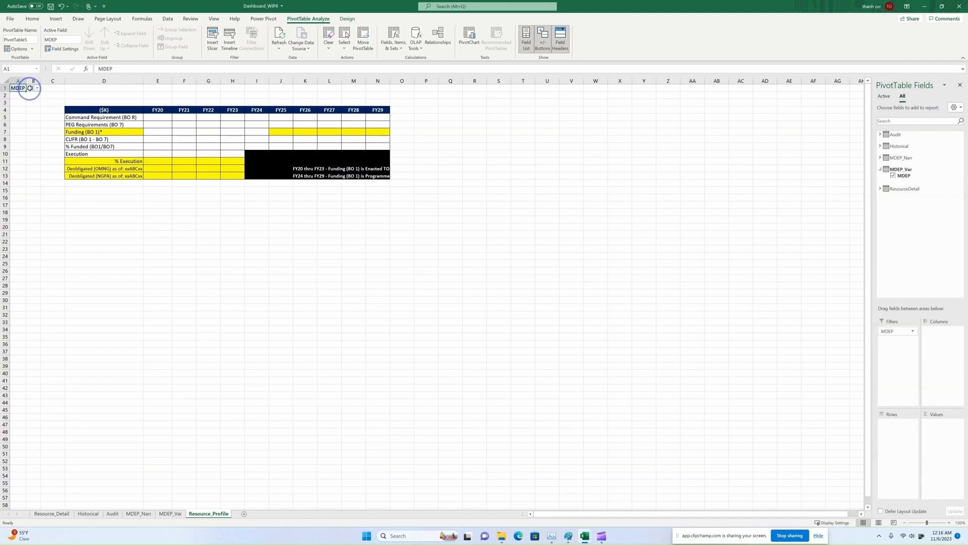
# Turn off column-width autofit on update for the MDEP PivotTable and adjust the width of column B.
pyautogui.rightClick(31, 88)
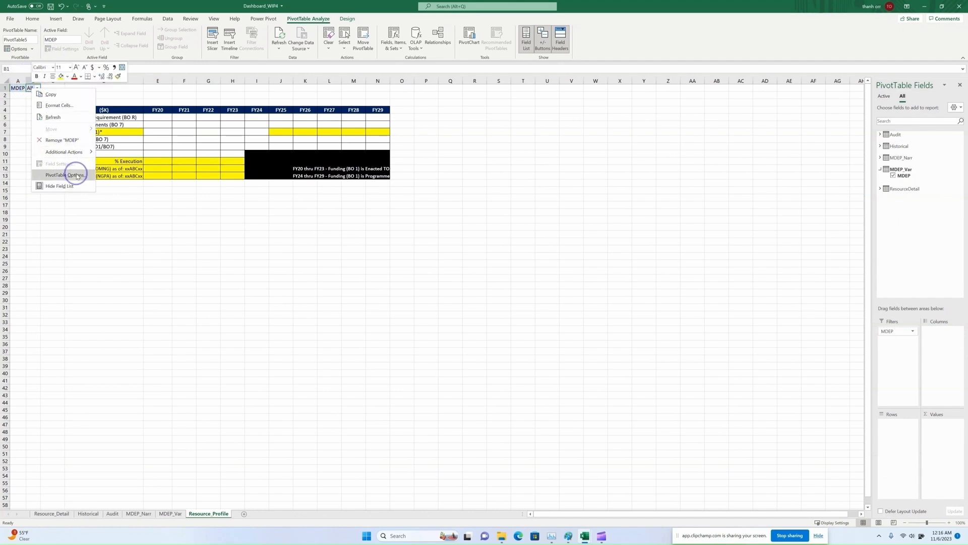
pyautogui.click(66, 175)
pyautogui.click(16, 200)
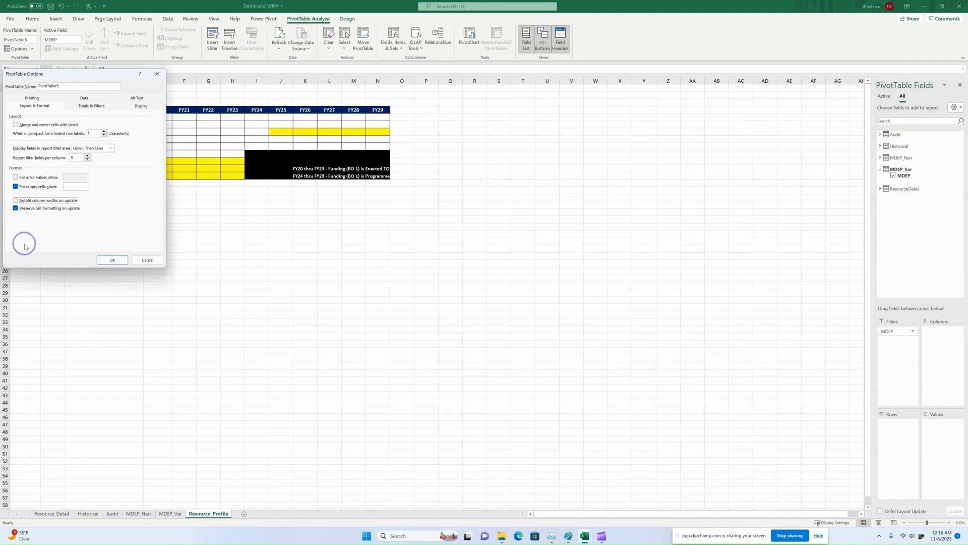
pyautogui.click(115, 260)
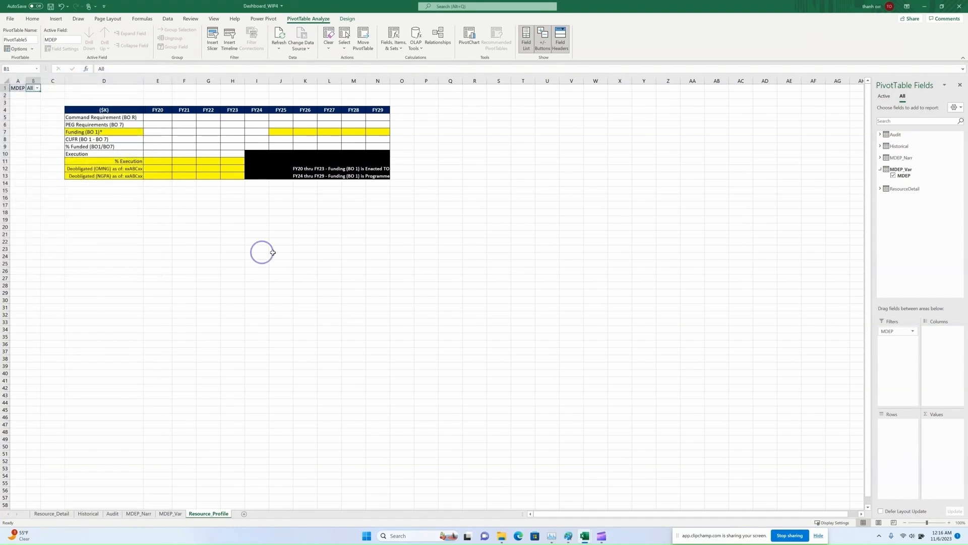
pyautogui.rightClick(20, 88)
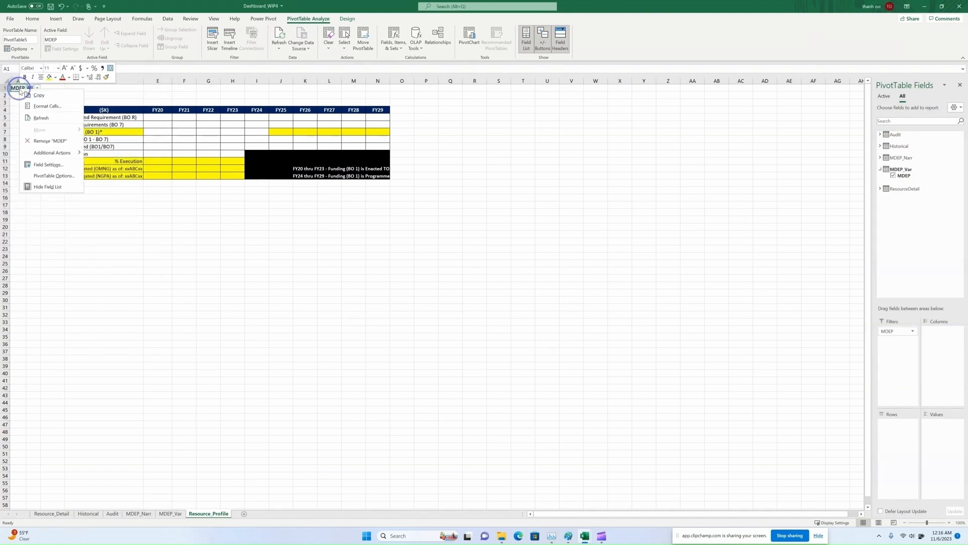
pyautogui.click(45, 173)
pyautogui.click(112, 263)
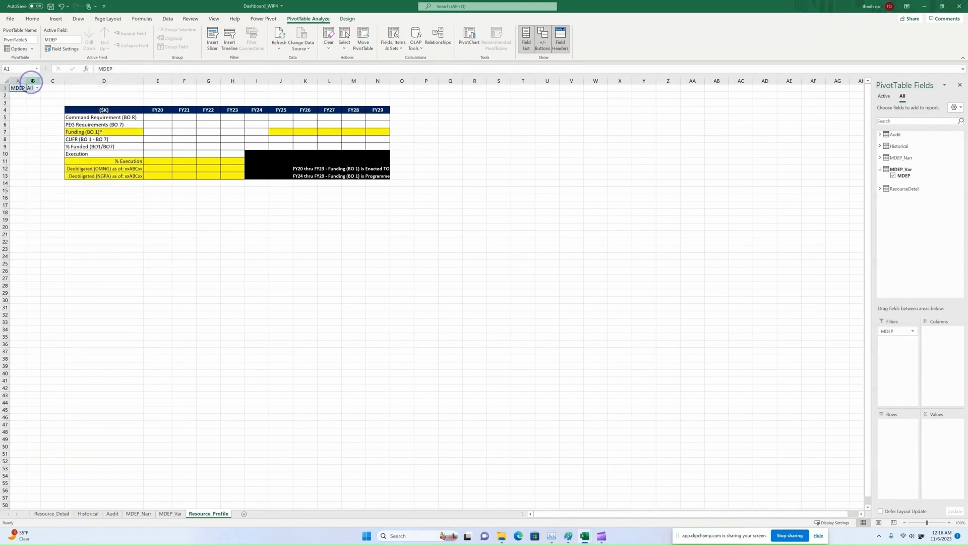
pyautogui.moveTo(38, 80)
pyautogui.mouseDown()
pyautogui.moveTo(50, 81)
pyautogui.moveTo(30, 83)
pyautogui.mouseUp()
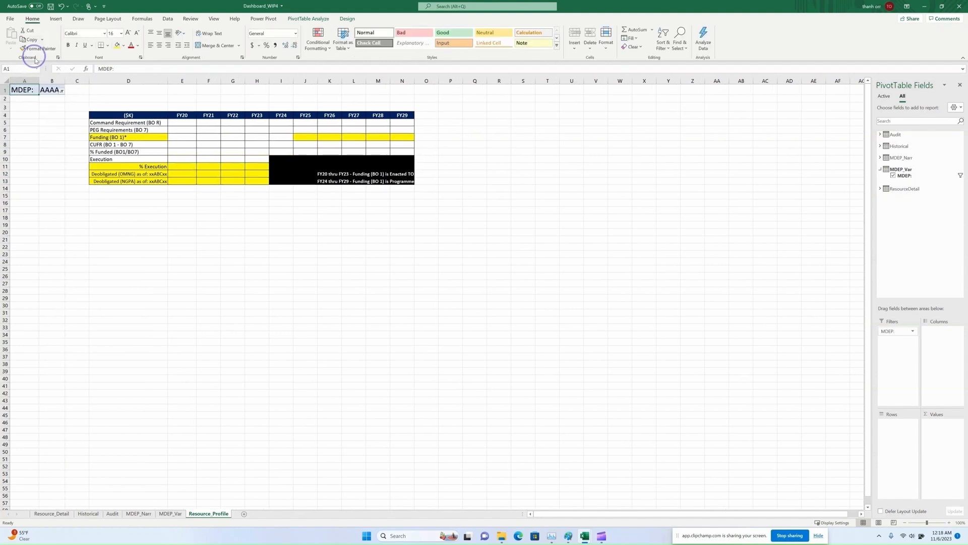
# Rename the MDEP filter PivotTable at A1 as MDEP_Pivot.
pyautogui.click(23, 90)
pyautogui.click(313, 18)
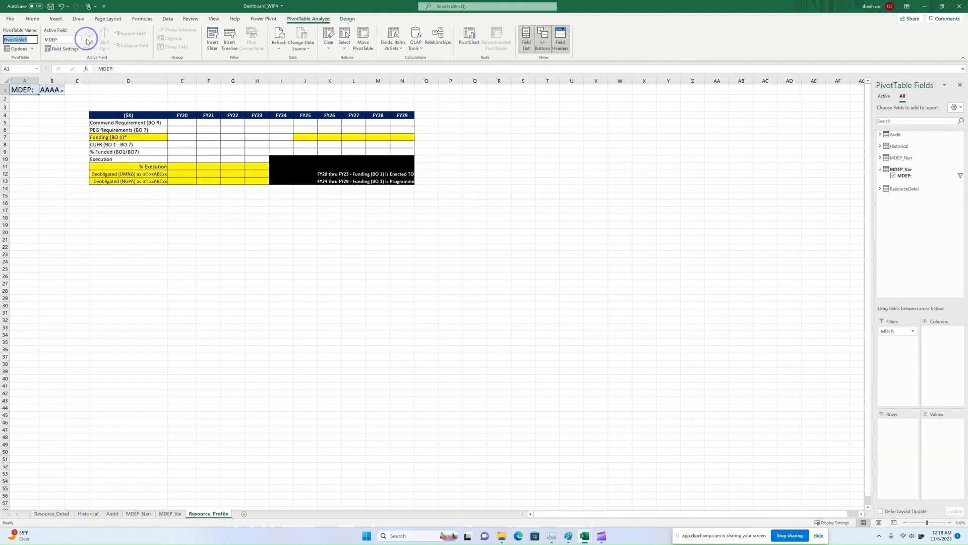
pyautogui.write('MDEP_Pivot')
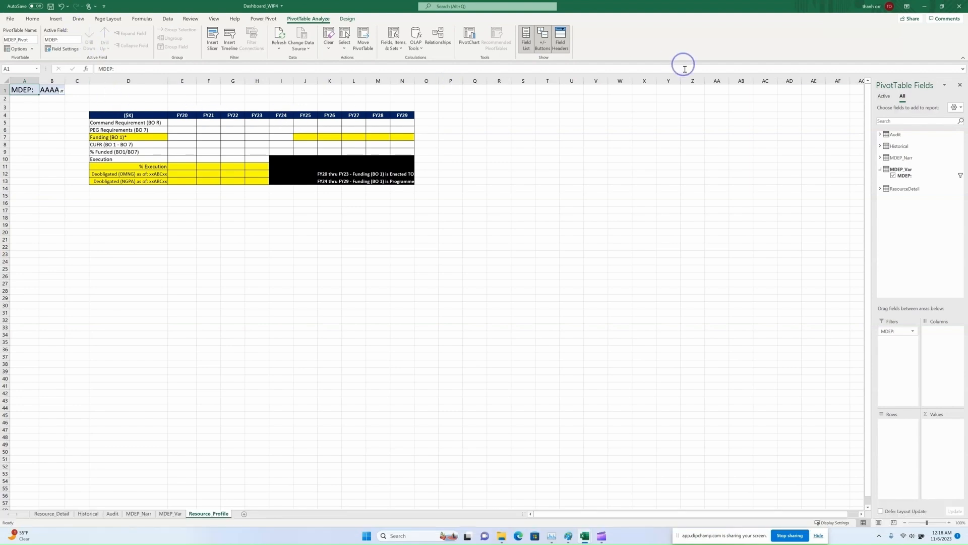
# Insert a PivotTable from the data model at cell Q2 of the existing Resource_Profile sheet.
pyautogui.click(474, 98)
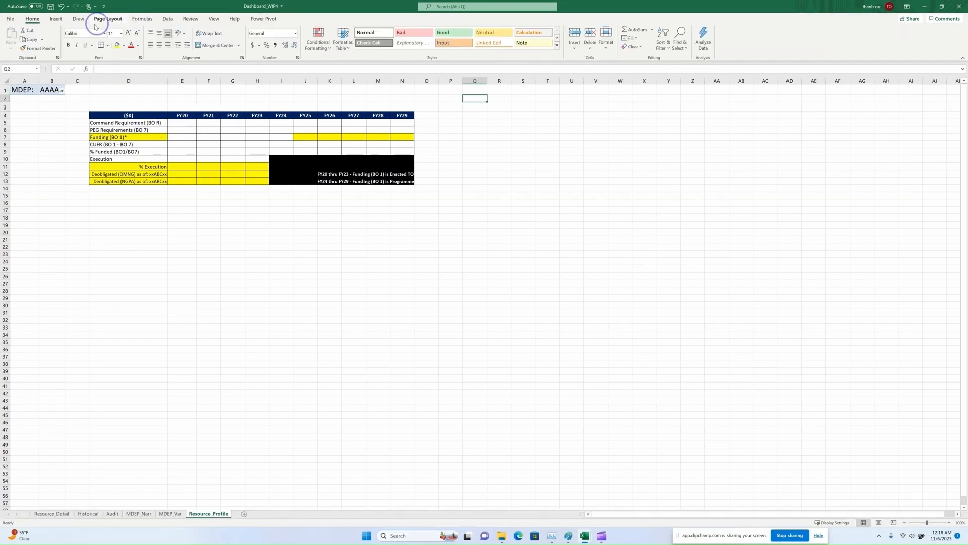
pyautogui.click(56, 19)
pyautogui.click(15, 47)
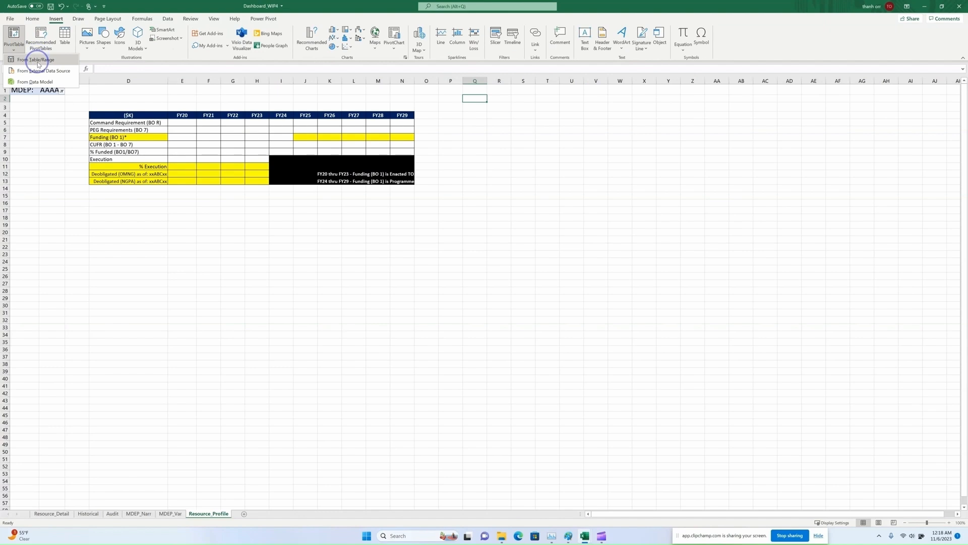
pyautogui.click(34, 81)
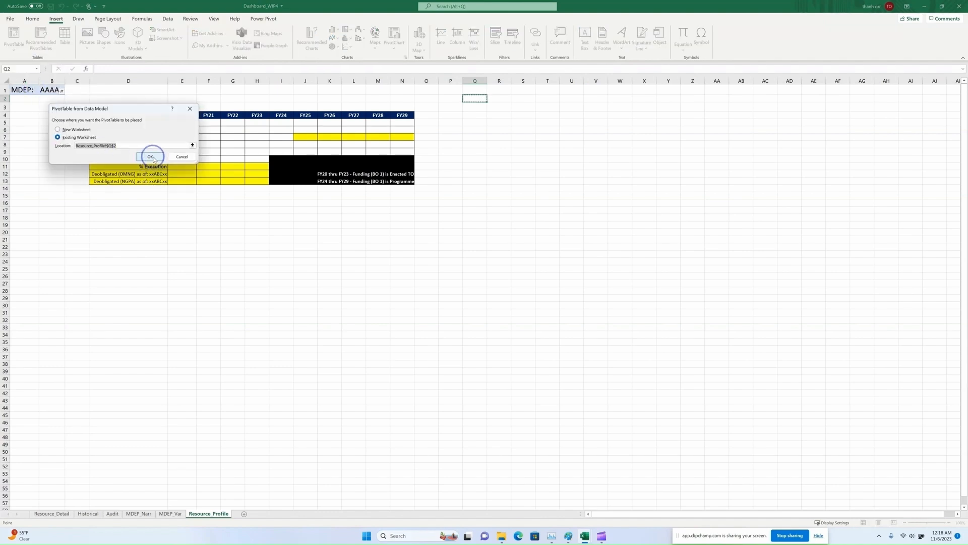
pyautogui.click(151, 157)
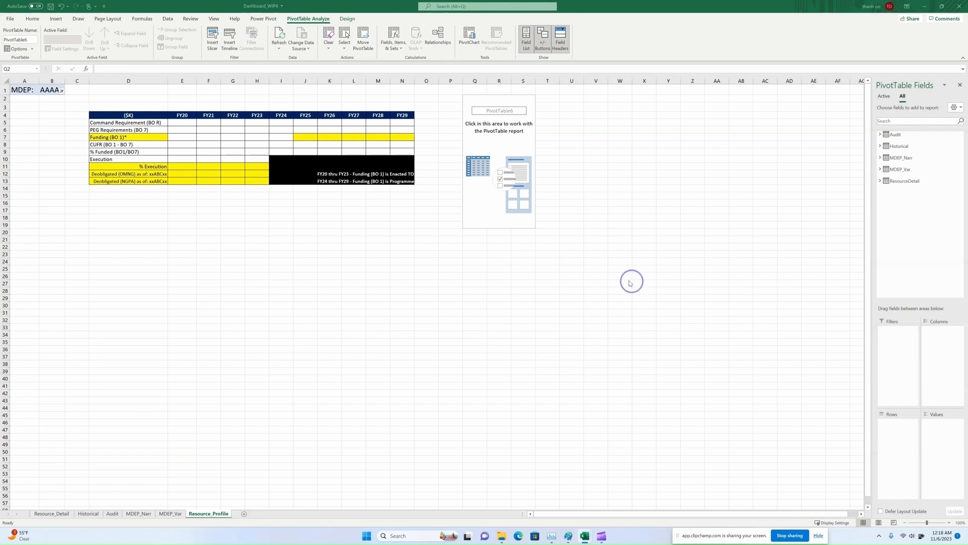
# Name the new empty PivotTable Resource_Detail_Pivot.
pyautogui.click(26, 40)
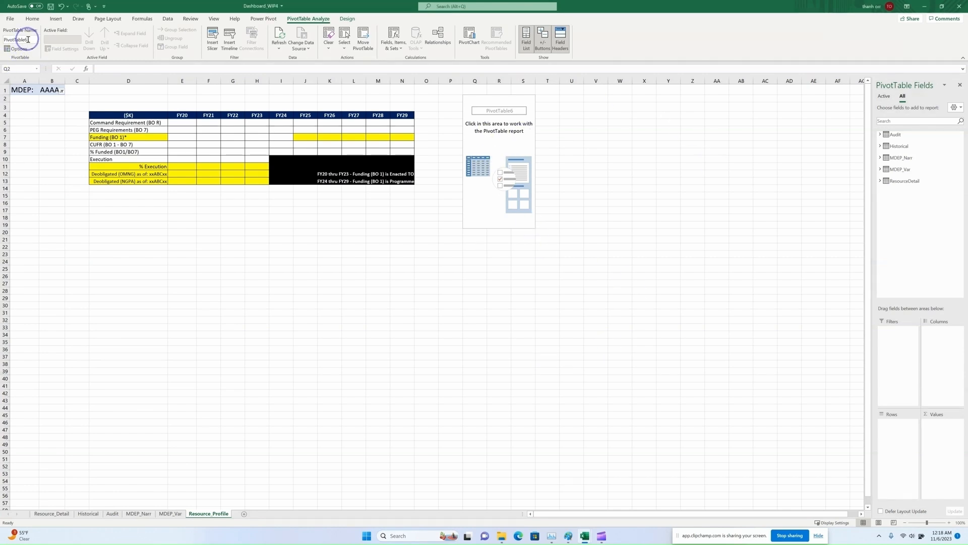
pyautogui.write('Resou')
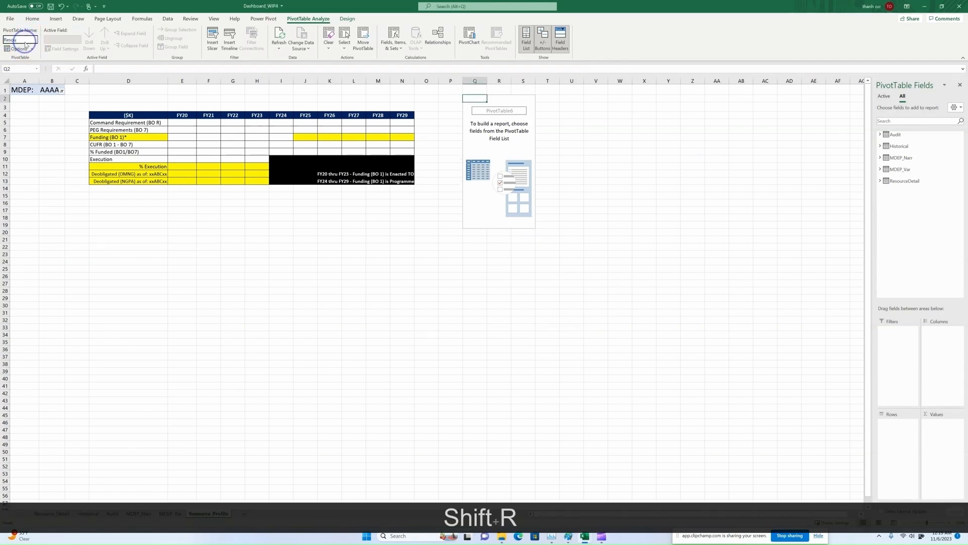
pyautogui.write('rce_')
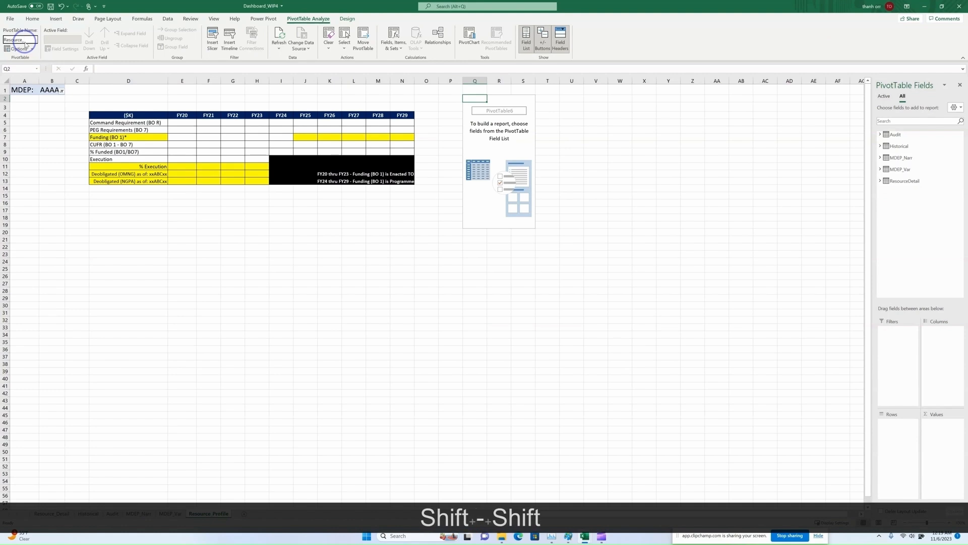
pyautogui.write('Detail_P')
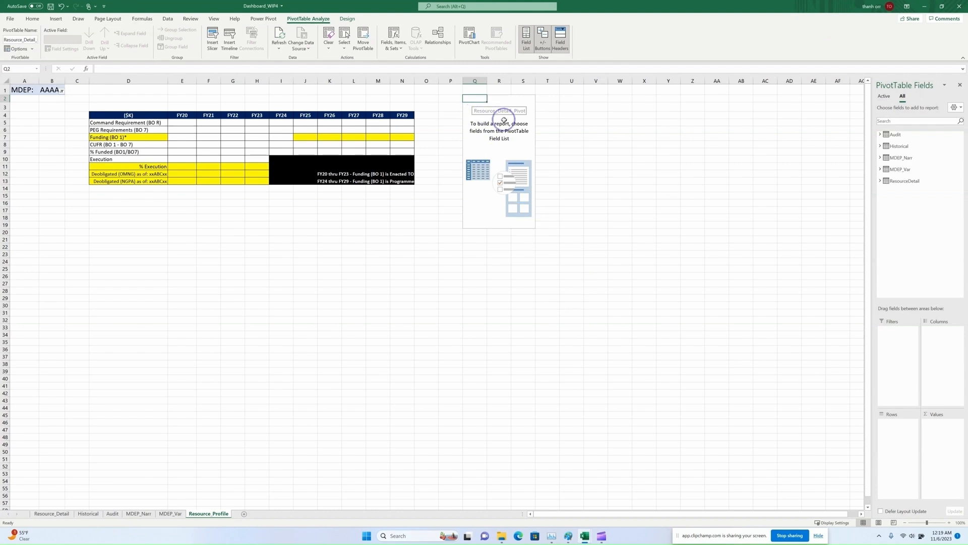
# Add Position, ROC and Dollar Type from ResourceDetail and MDEP from MDEP_Var as filters of Resource_Detail_Pivot.
pyautogui.click(882, 182)
pyautogui.click(881, 181)
pyautogui.scroll(-1, 895, 186)
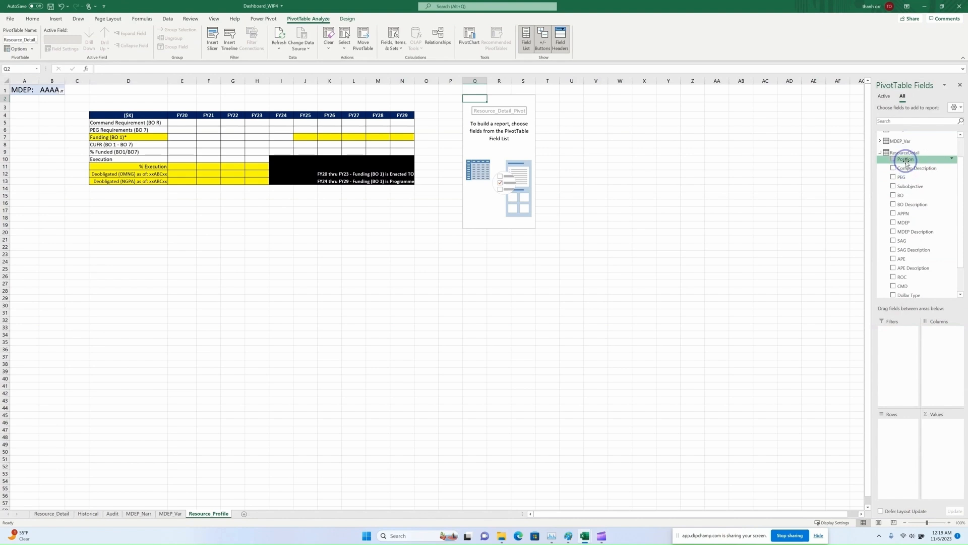
pyautogui.moveTo(906, 162); pyautogui.dragTo(891, 329)
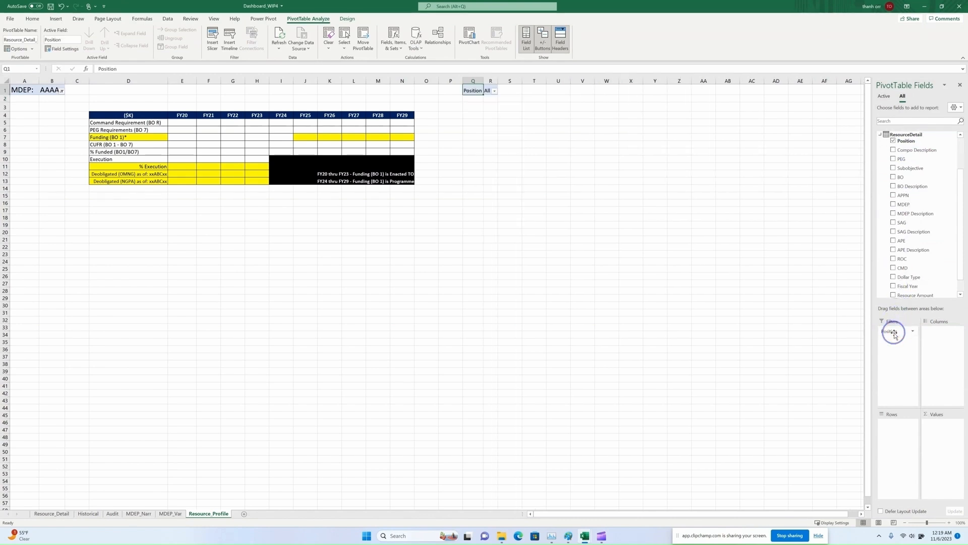
pyautogui.scroll(4, 913, 171)
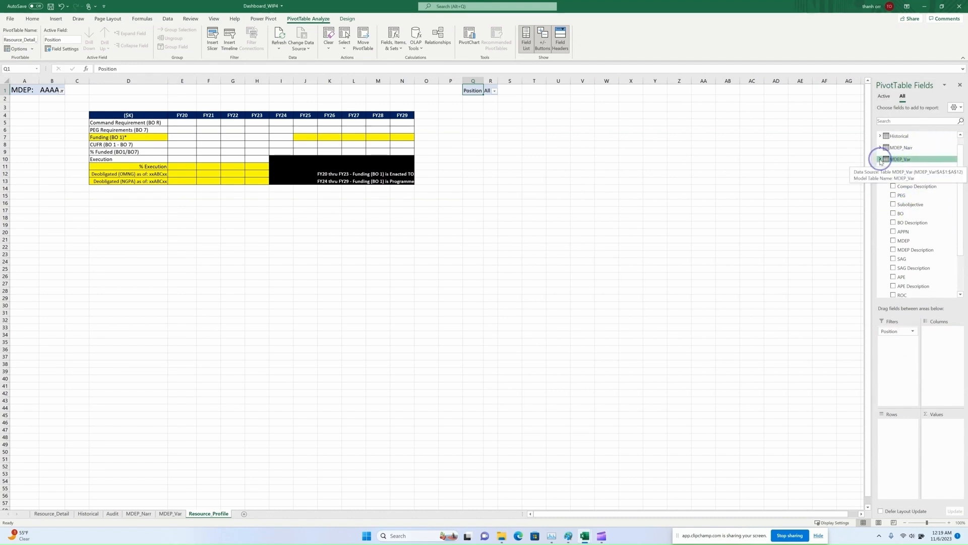
pyautogui.click(880, 159)
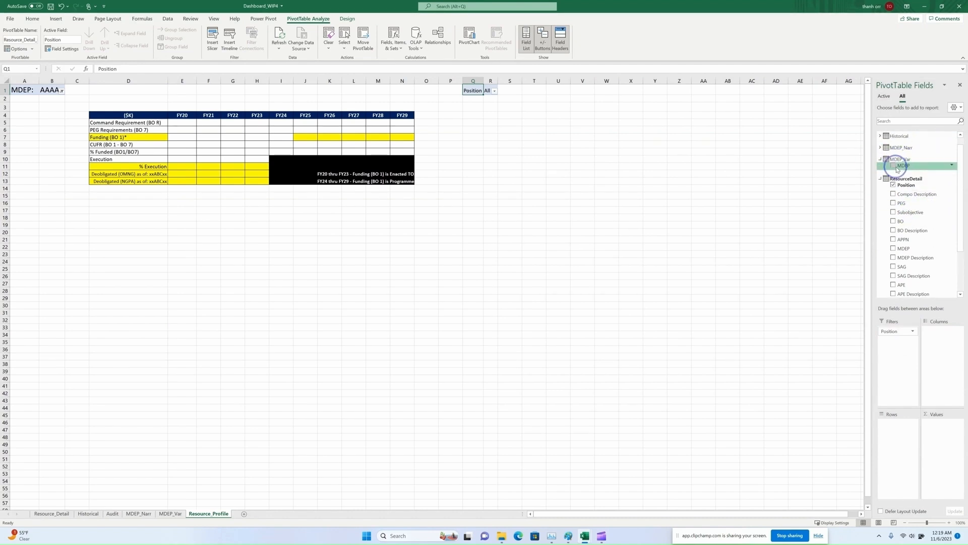
pyautogui.moveTo(904, 168); pyautogui.dragTo(892, 333)
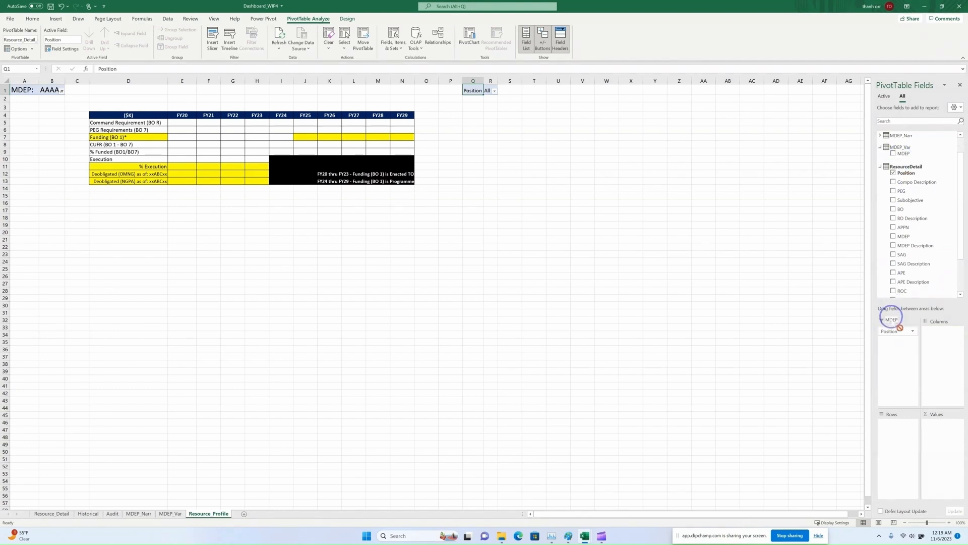
pyautogui.moveTo(902, 291); pyautogui.dragTo(895, 359)
pyautogui.scroll(-2, 911, 262)
pyautogui.moveTo(910, 261); pyautogui.dragTo(896, 365)
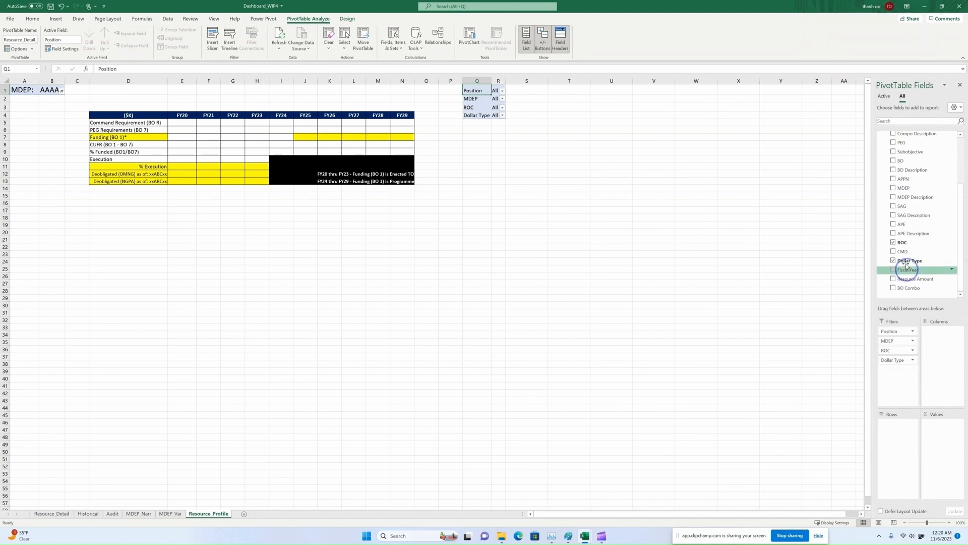
# Lay out Resource_Detail_Pivot with BO as rows, Fiscal Year as columns and the sum of Resource Amount as values.
pyautogui.moveTo(900, 160); pyautogui.dragTo(896, 426)
pyautogui.moveTo(958, 438); pyautogui.dragTo(943, 434)
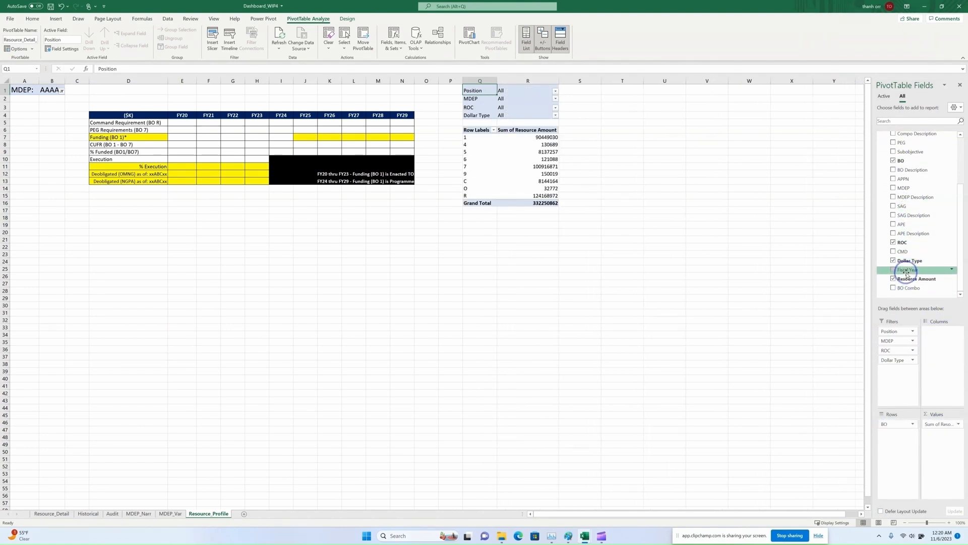
pyautogui.click(512, 144)
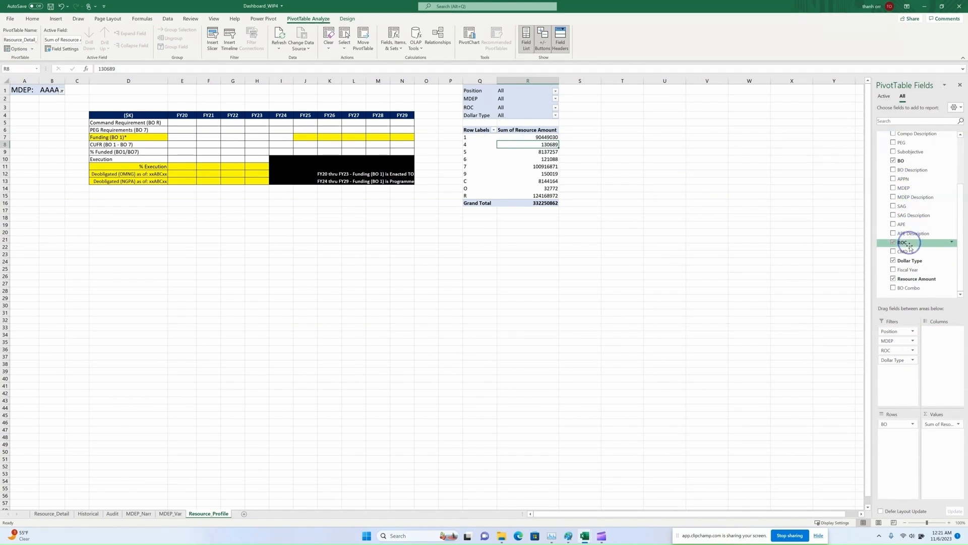
pyautogui.moveTo(917, 268); pyautogui.dragTo(940, 336)
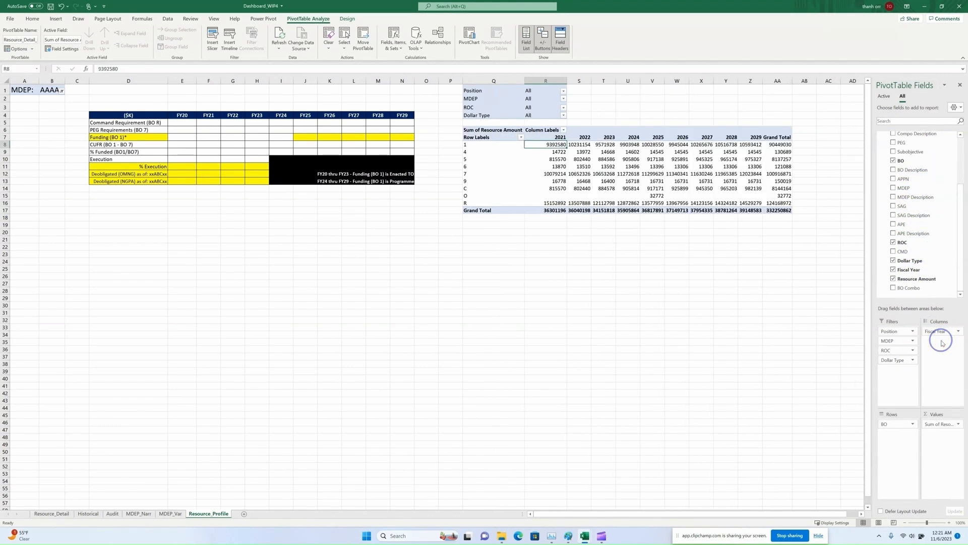
# Check the subtotal and layout settings of the PivotTable's Fiscal Year field.
pyautogui.rightClick(580, 137)
pyautogui.click(647, 385)
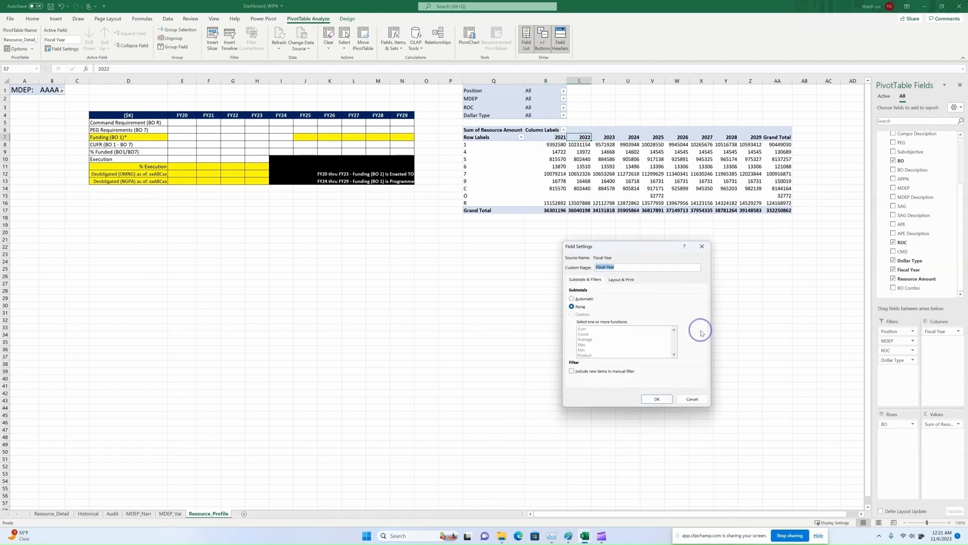
pyautogui.click(621, 280)
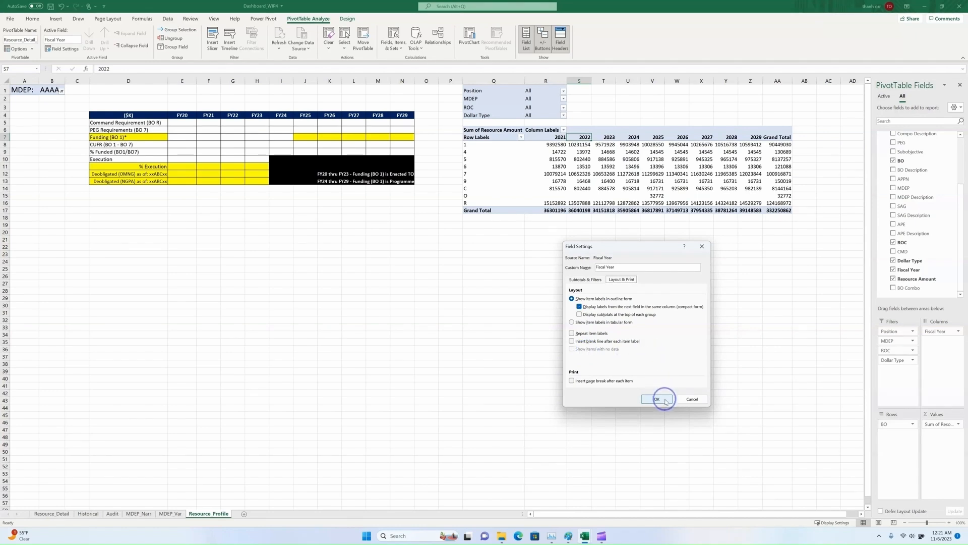
pyautogui.click(658, 399)
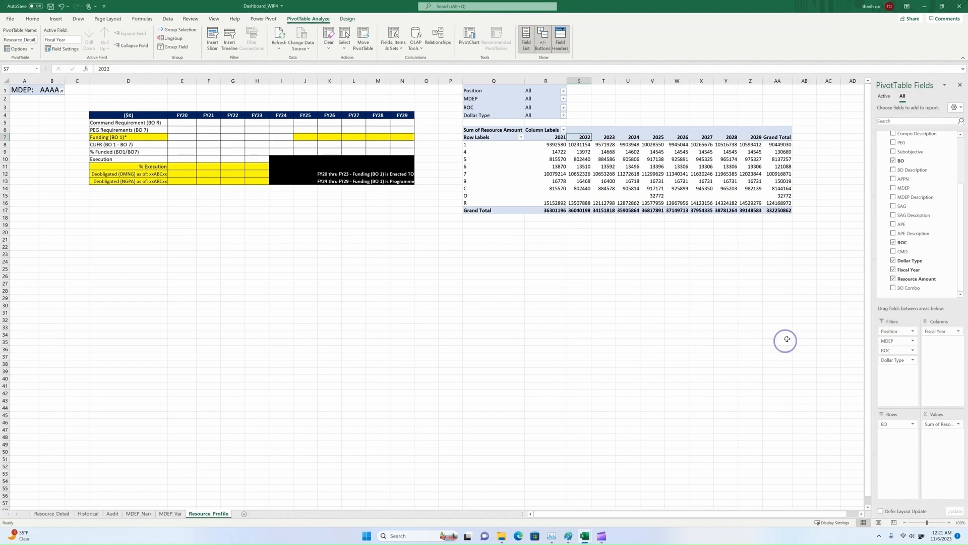
# Copy the fiscal-year source data and add a new worksheet named FY_Var just before Resource_Profile.
pyautogui.click(51, 513)
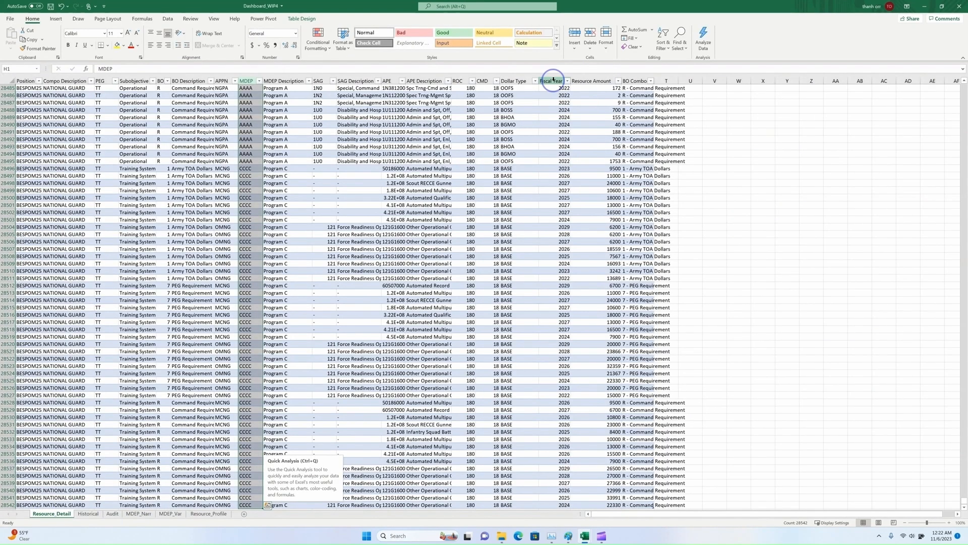
pyautogui.click(89, 514)
pyautogui.hotkey('ctrl', 'shift', 'Down')
pyautogui.hotkey('ctrl', 'c')
pyautogui.click(244, 514)
pyautogui.moveTo(113, 514); pyautogui.dragTo(206, 515)
pyautogui.doubleClick(196, 513)
pyautogui.write('FY_Var')
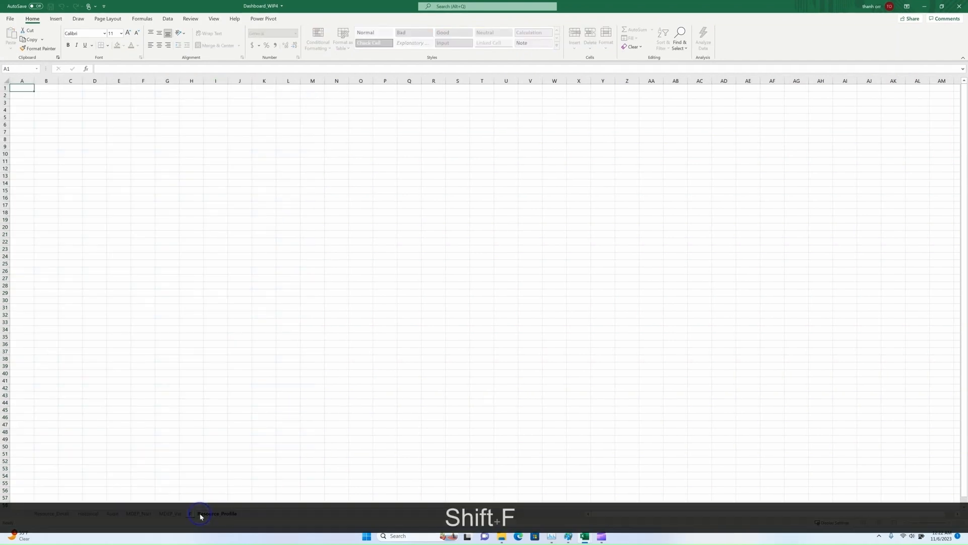
# Fill column A of FY_Var with the Fiscal Year data from Resource_Detail and Historical under one Fiscal Year header.
pyautogui.click(221, 402)
pyautogui.click(25, 88)
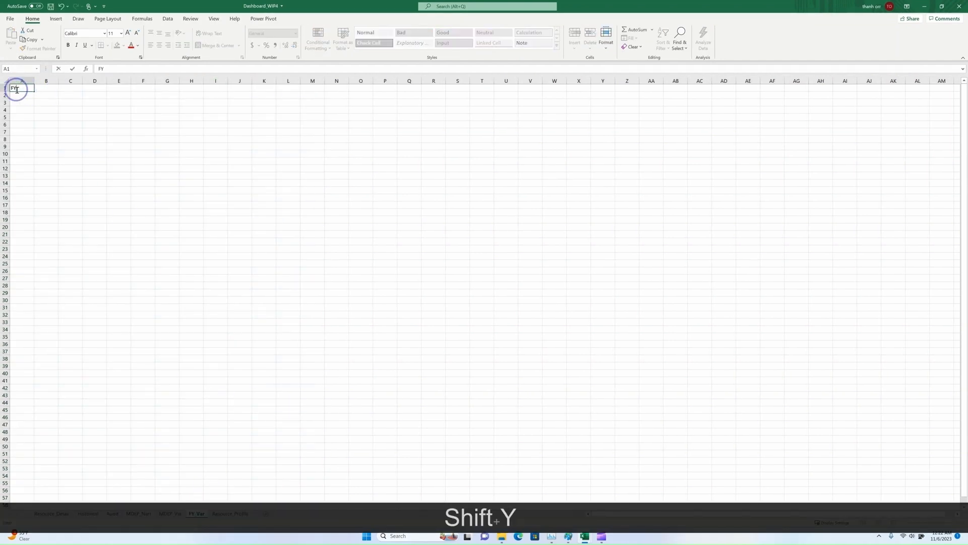
pyautogui.rightClick(24, 88)
pyautogui.click(139, 457)
pyautogui.click(89, 513)
pyautogui.rightClick(209, 186)
pyautogui.click(226, 204)
pyautogui.click(197, 514)
pyautogui.rightClick(23, 87)
pyautogui.click(54, 127)
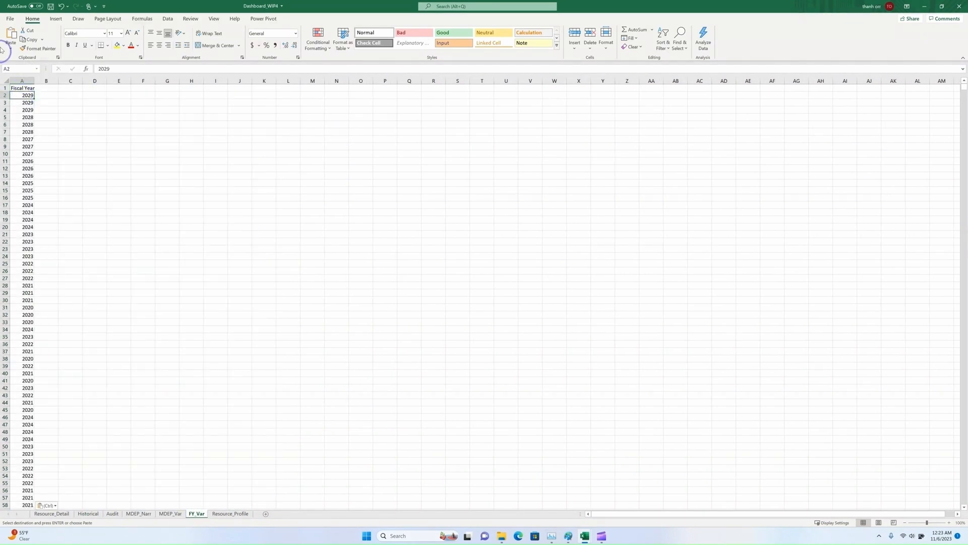
# Convert the Fiscal Year list into a table with headers and remove its duplicate years.
pyautogui.hotkey('ctrl', 't')
pyautogui.click(109, 146)
pyautogui.click(168, 19)
pyautogui.click(437, 40)
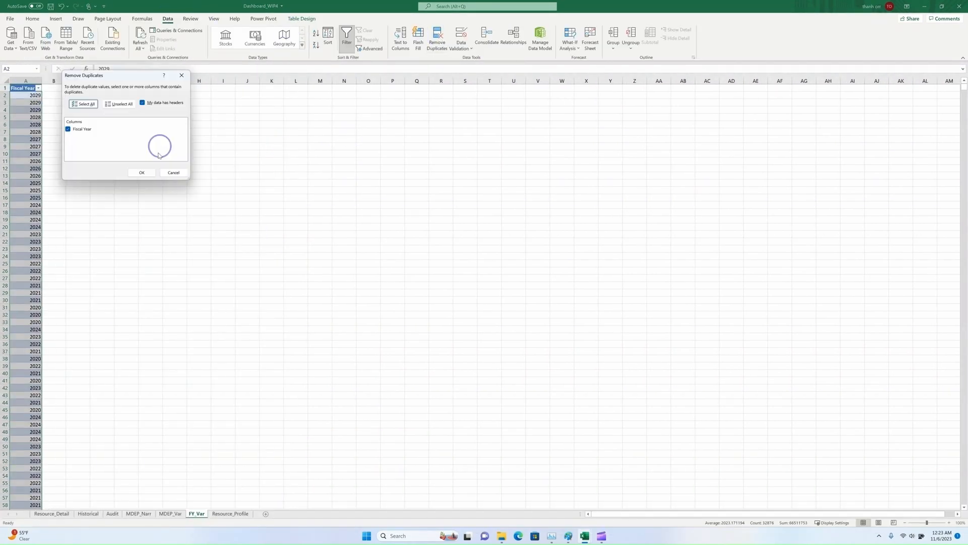
pyautogui.press('Return')
pyautogui.press('Return')
# Name the Fiscal Year table FY_Var.
pyautogui.click(32, 88)
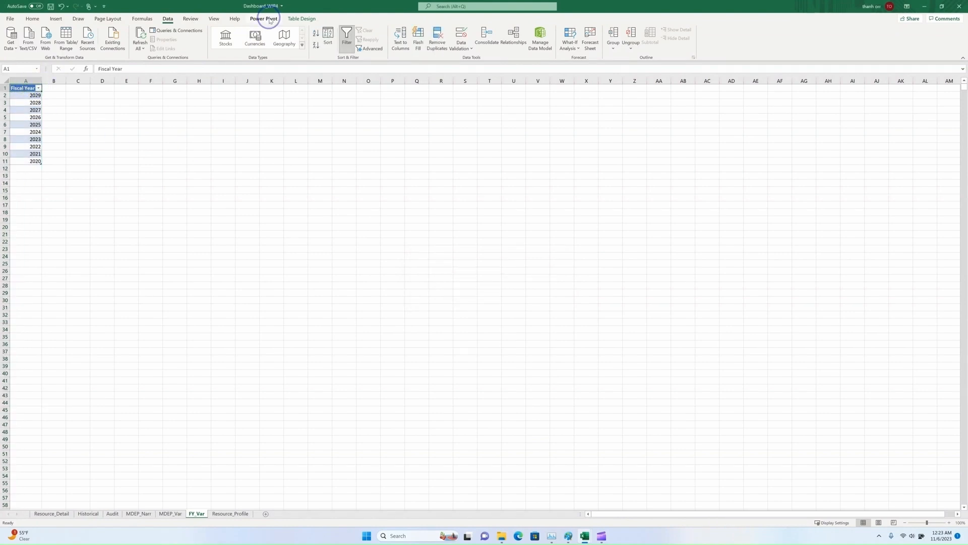
pyautogui.click(301, 19)
pyautogui.click(20, 40)
pyautogui.write('FY_Var')
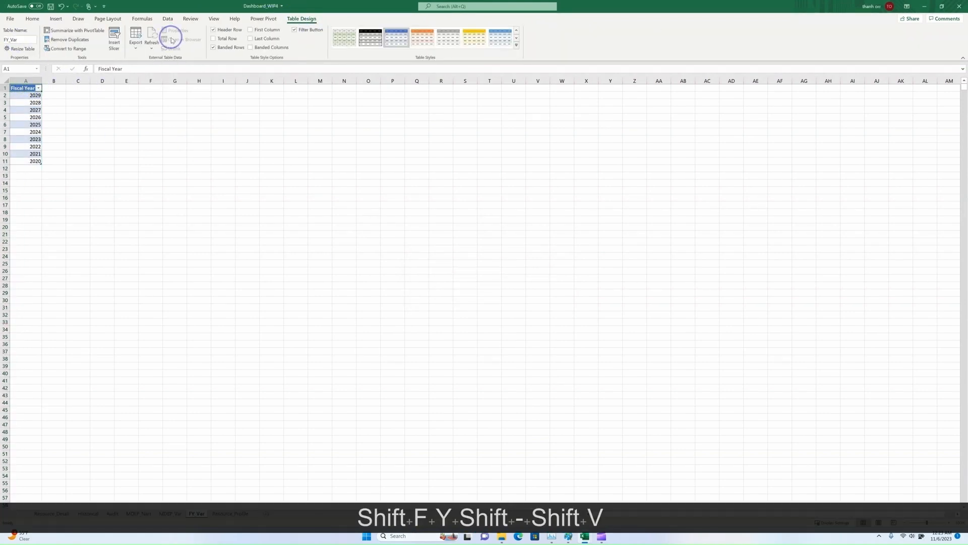
# Add the FY_Var table to the data model and place it directly below MDEP_Var in the relationship diagram.
pyautogui.click(264, 18)
pyautogui.click(14, 37)
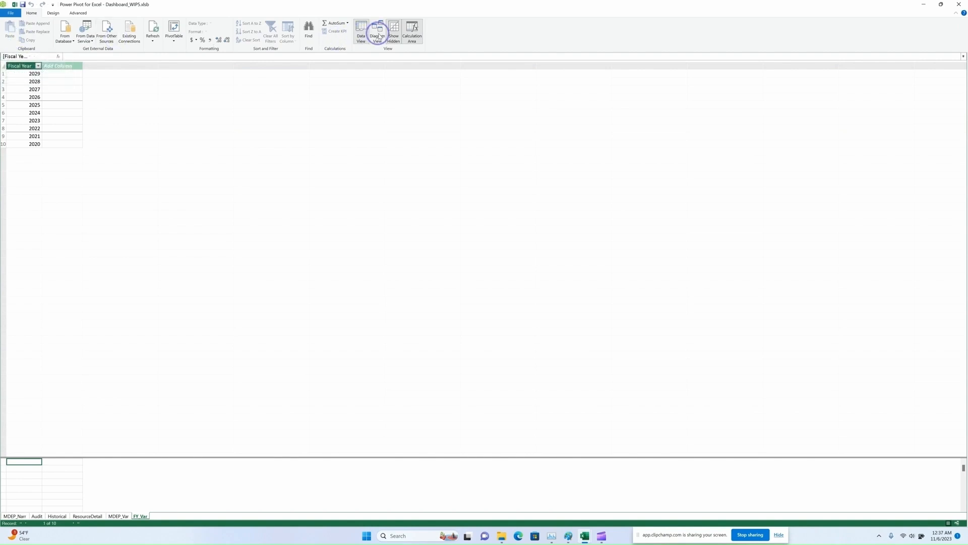
pyautogui.click(378, 32)
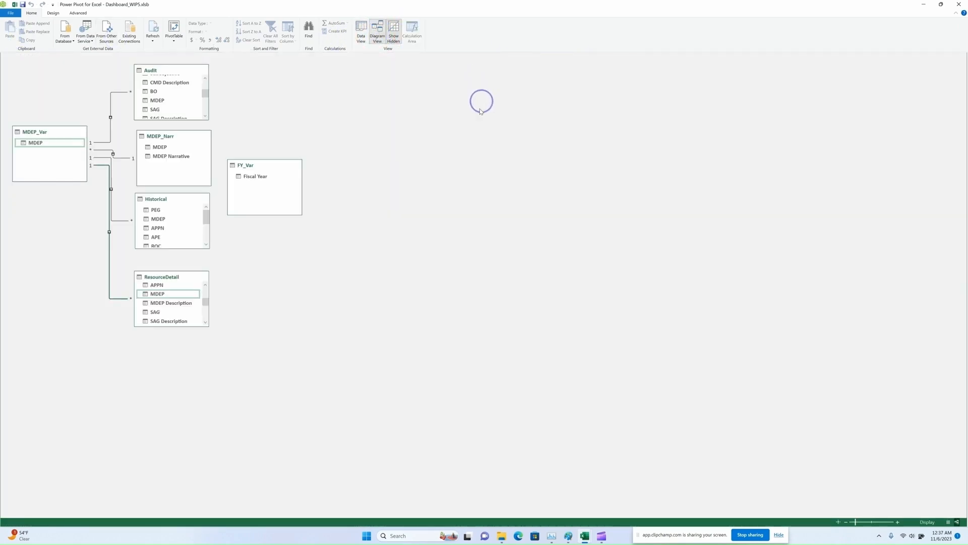
pyautogui.moveTo(263, 165); pyautogui.dragTo(45, 195)
pyautogui.click(167, 208)
# Relate FY_Var's Fiscal Year to the matching fields in the Audit, Historical and ResourceDetail tables, and close the data model.
pyautogui.moveTo(205, 94); pyautogui.dragTo(203, 106)
pyautogui.click(46, 211)
pyautogui.moveTo(45, 210); pyautogui.dragTo(160, 101)
pyautogui.moveTo(207, 220); pyautogui.dragTo(206, 231)
pyautogui.moveTo(45, 207); pyautogui.dragTo(163, 231)
pyautogui.moveTo(206, 301); pyautogui.dragTo(205, 315)
pyautogui.moveTo(47, 207); pyautogui.dragTo(163, 302)
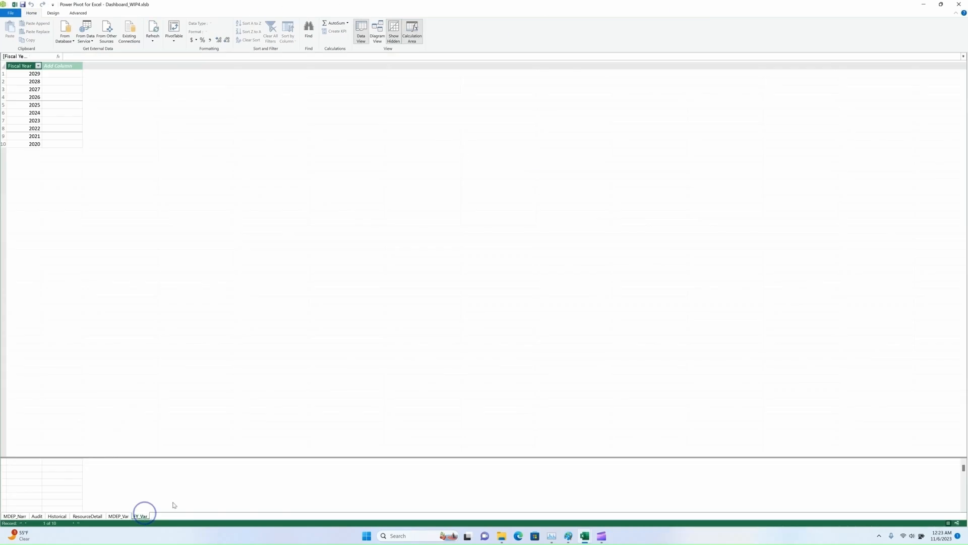
pyautogui.click(959, 4)
# On Resource_Profile, replace the PivotTable's Fiscal Year column field from ResourceDetail with Fiscal Year from FY_Var.
pyautogui.click(230, 513)
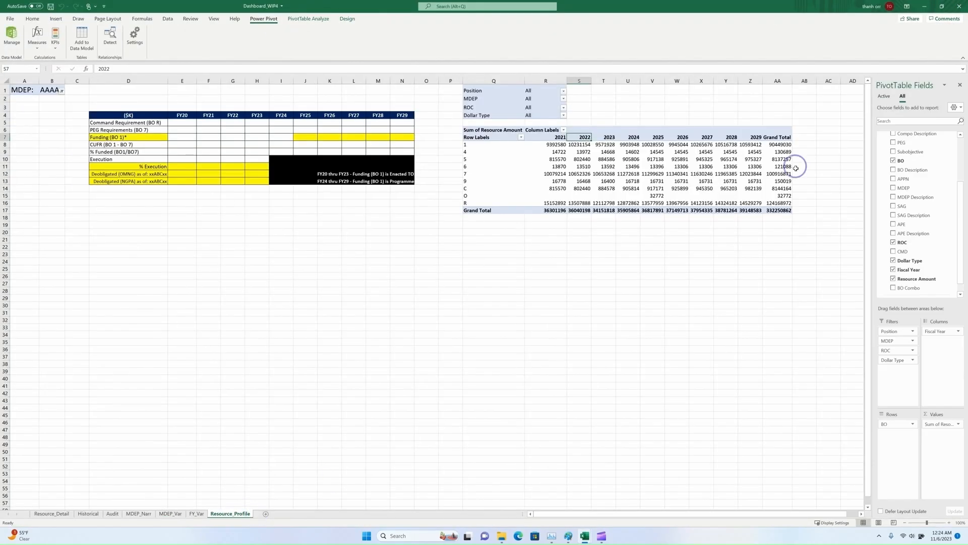
pyautogui.click(570, 137)
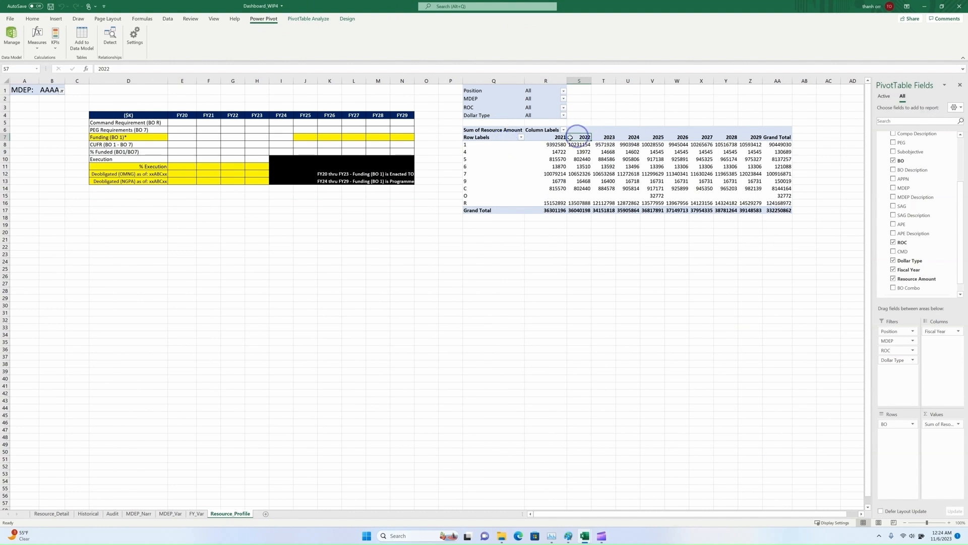
pyautogui.click(939, 331)
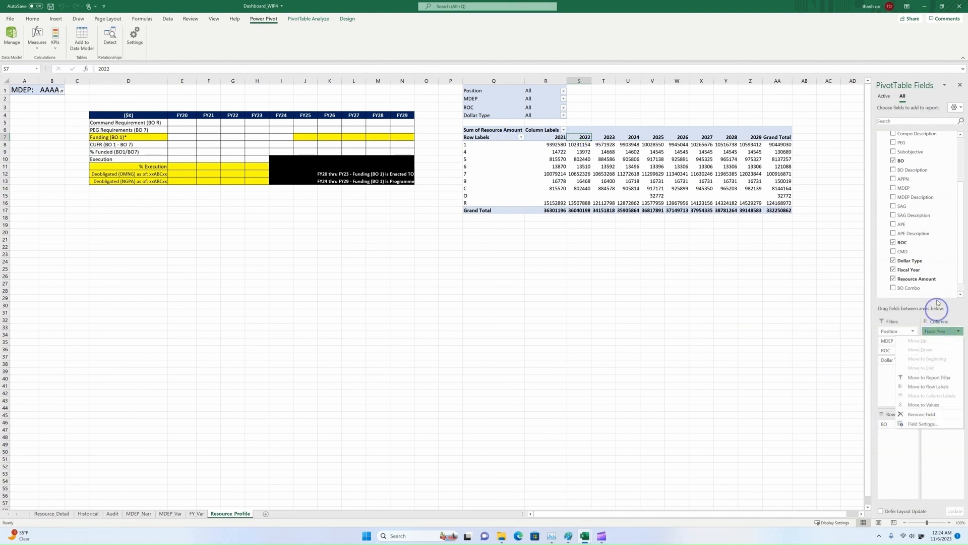
pyautogui.click(960, 220)
pyautogui.moveTo(960, 220); pyautogui.dragTo(958, 207)
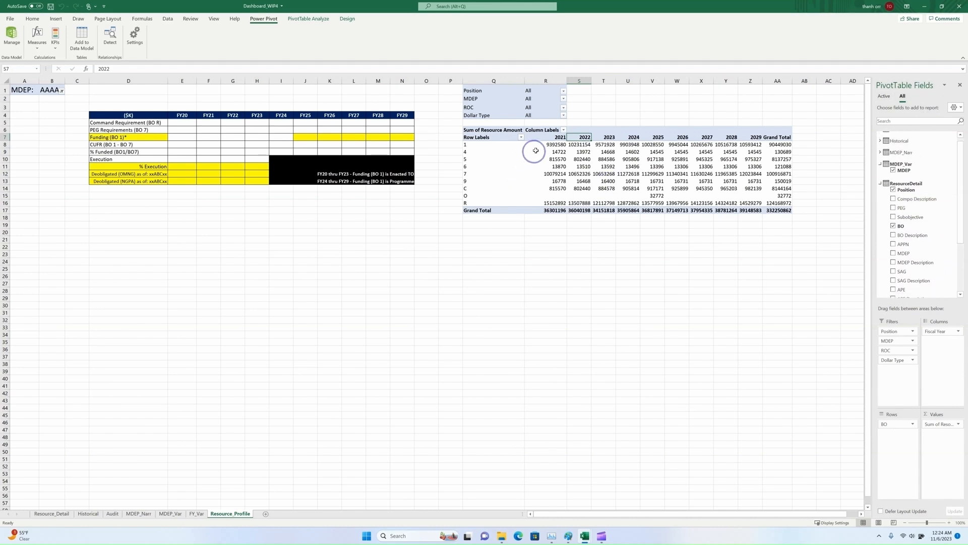
pyautogui.moveTo(935, 331); pyautogui.dragTo(841, 328)
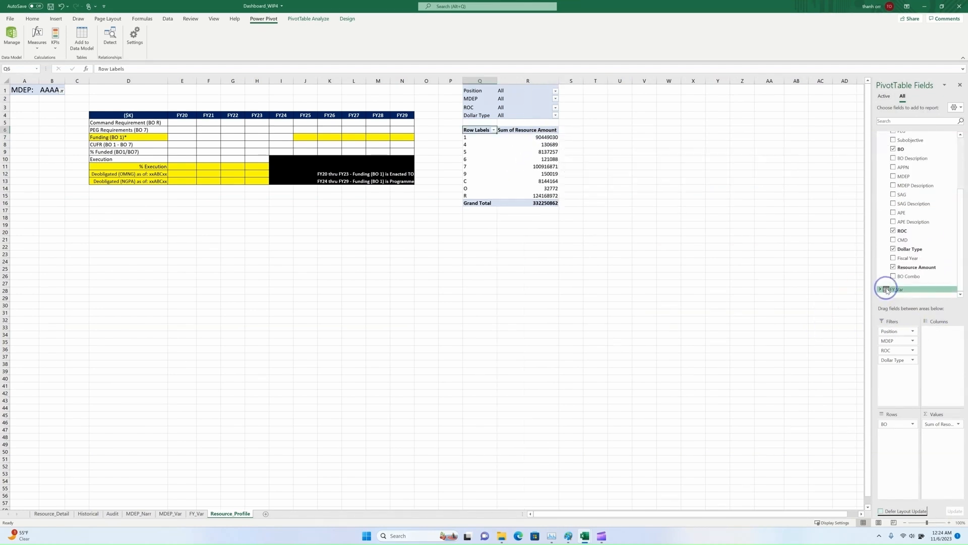
pyautogui.click(881, 289)
pyautogui.moveTo(913, 295); pyautogui.dragTo(949, 346)
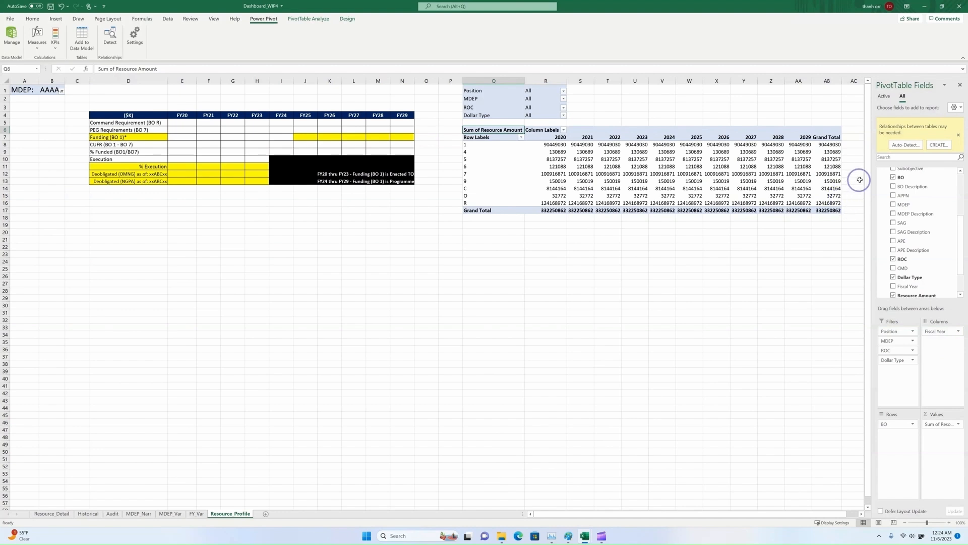
# Filter the PivotTable's Position field to BESPOM2529BESLOCK.
pyautogui.click(869, 93)
pyautogui.scroll(-5, 602, 134)
pyautogui.scroll(5, 585, 149)
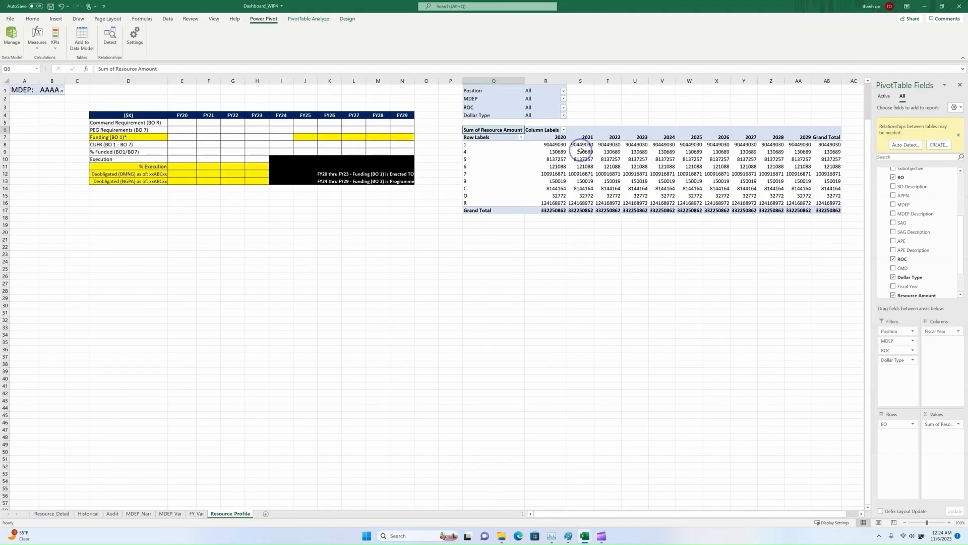
pyautogui.click(563, 92)
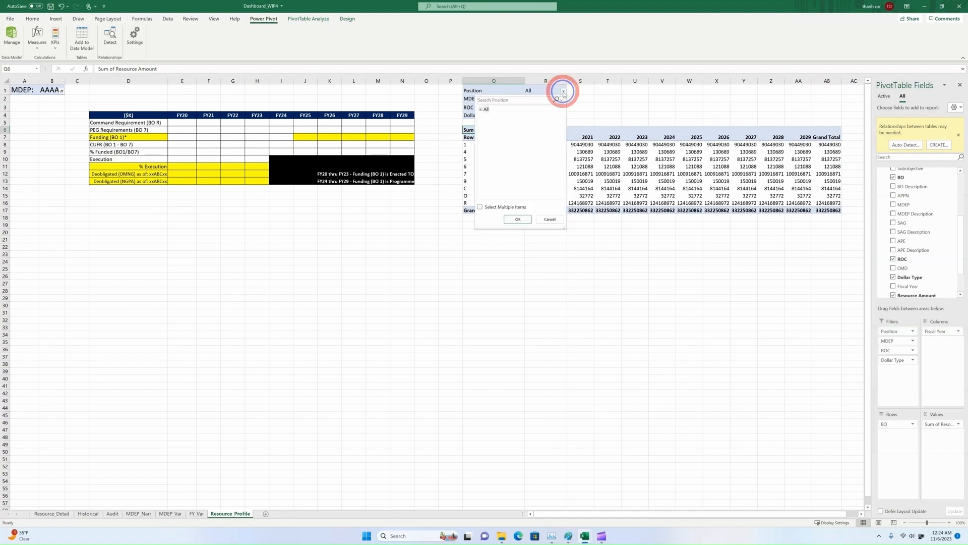
pyautogui.click(481, 110)
pyautogui.click(487, 111)
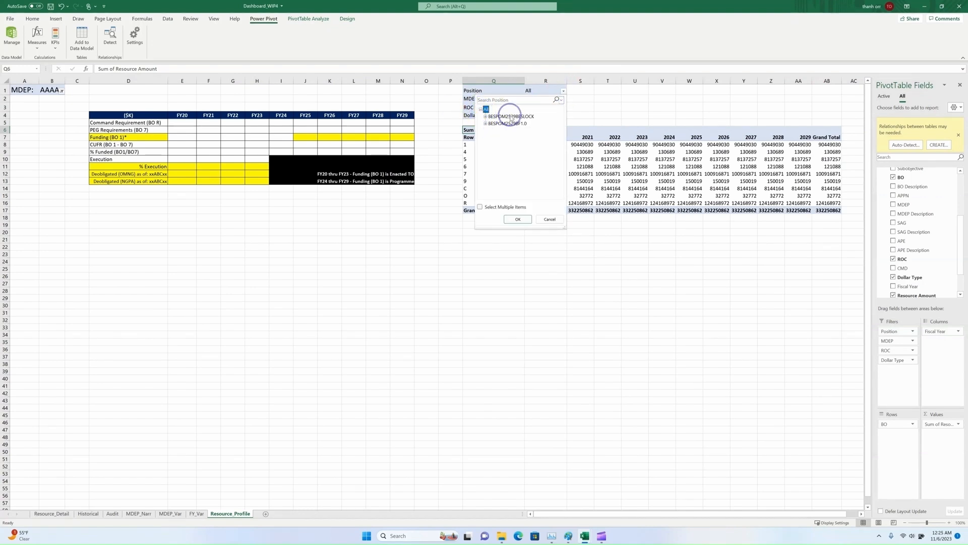
pyautogui.click(512, 116)
pyautogui.click(518, 219)
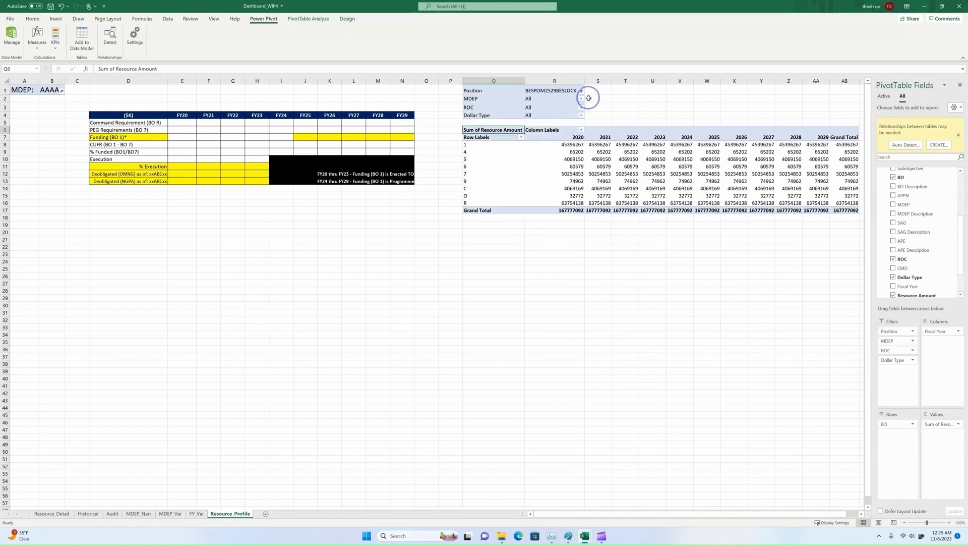
# Filter the PivotTable to MDEP AAAA and ROC 180.
pyautogui.click(581, 99)
pyautogui.click(499, 117)
pyautogui.click(508, 123)
pyautogui.click(536, 226)
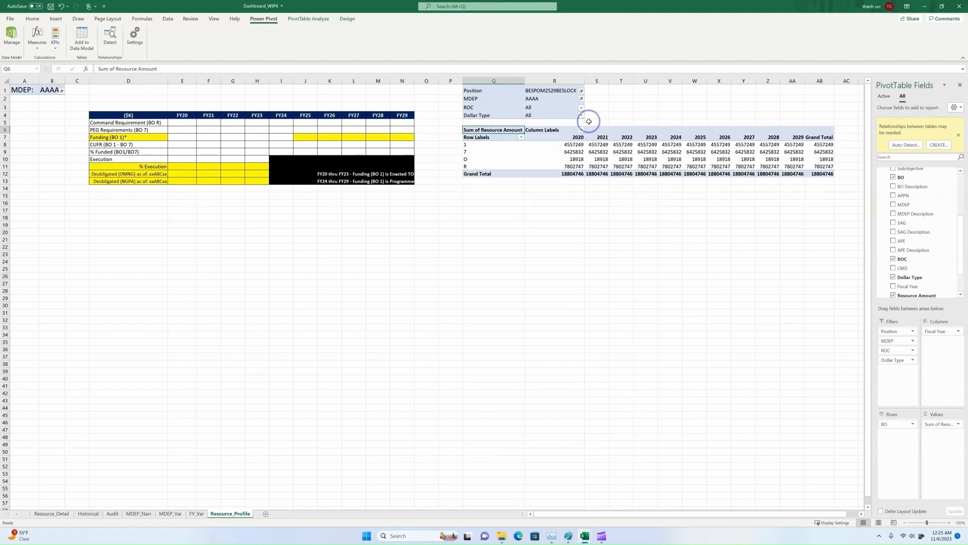
pyautogui.click(581, 107)
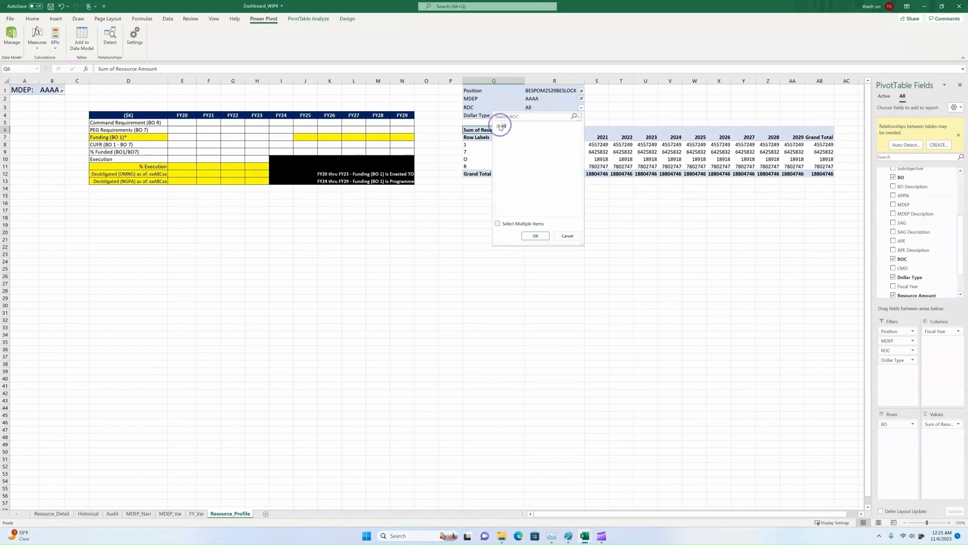
pyautogui.click(504, 116)
pyautogui.write('180')
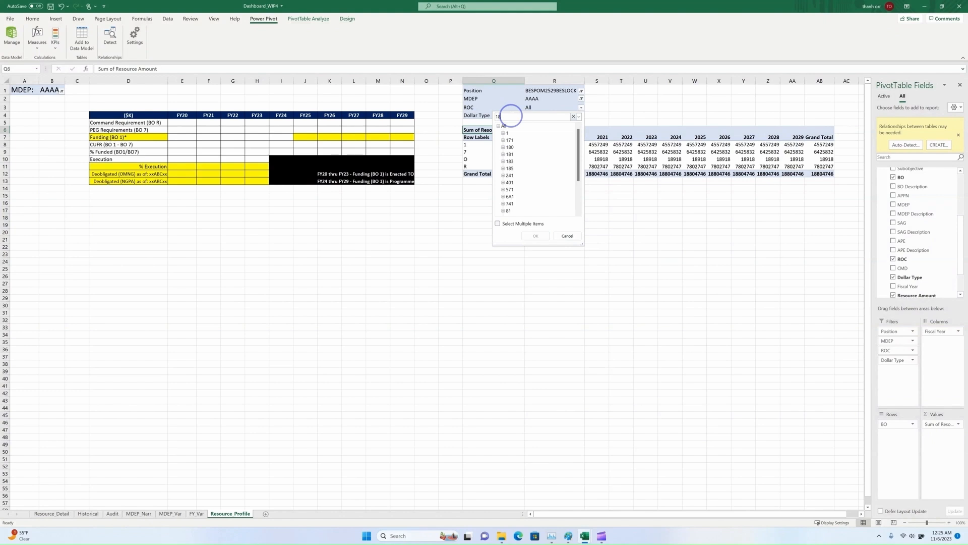
pyautogui.click(536, 235)
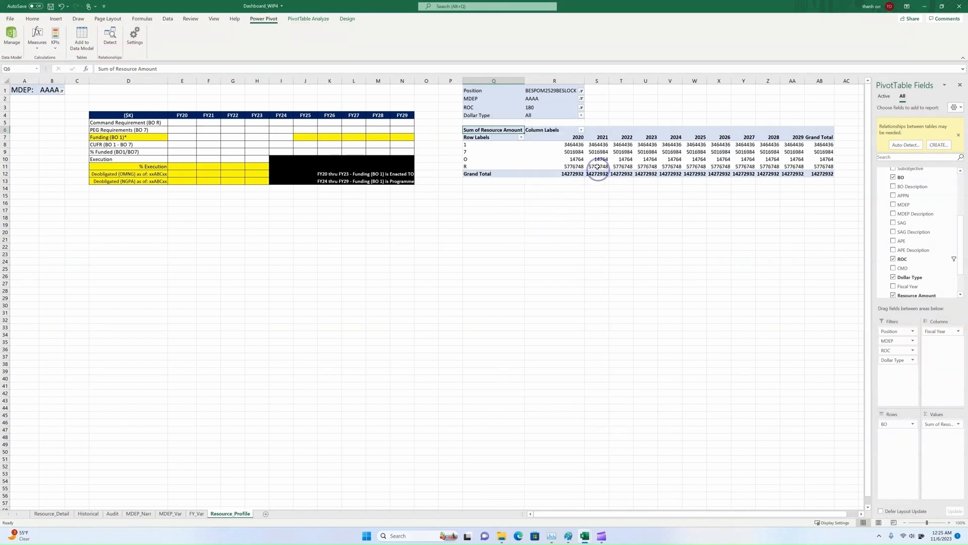
# Format the PivotTable's Sum of Resource Amount as $ currency with 0 decimal places and red negative numbers in parentheses.
pyautogui.click(746, 159)
pyautogui.click(953, 424)
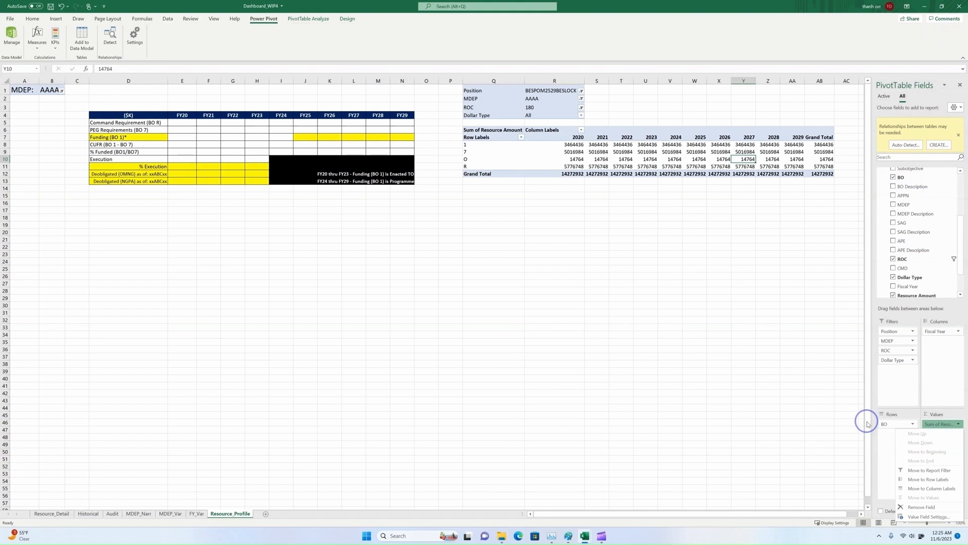
pyautogui.click(919, 517)
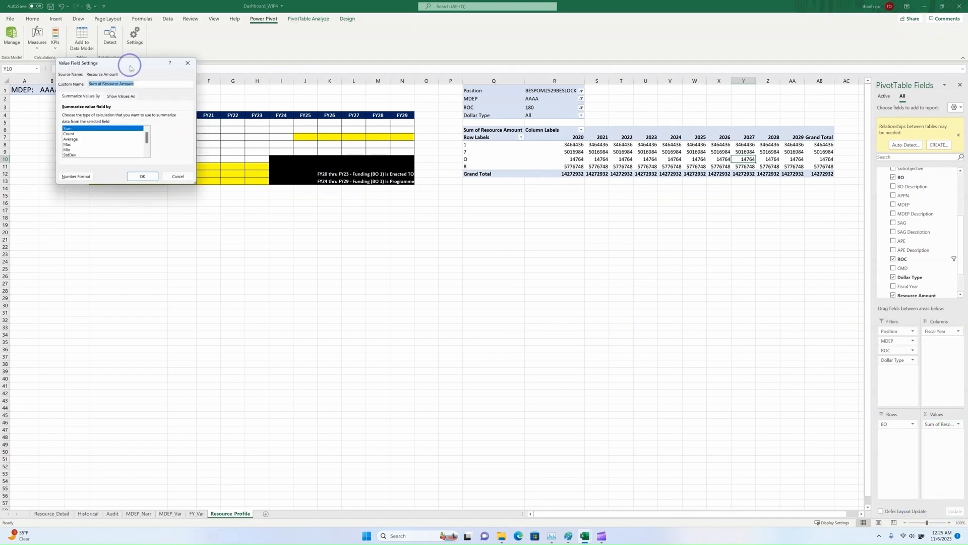
pyautogui.click(76, 176)
pyautogui.click(47, 71)
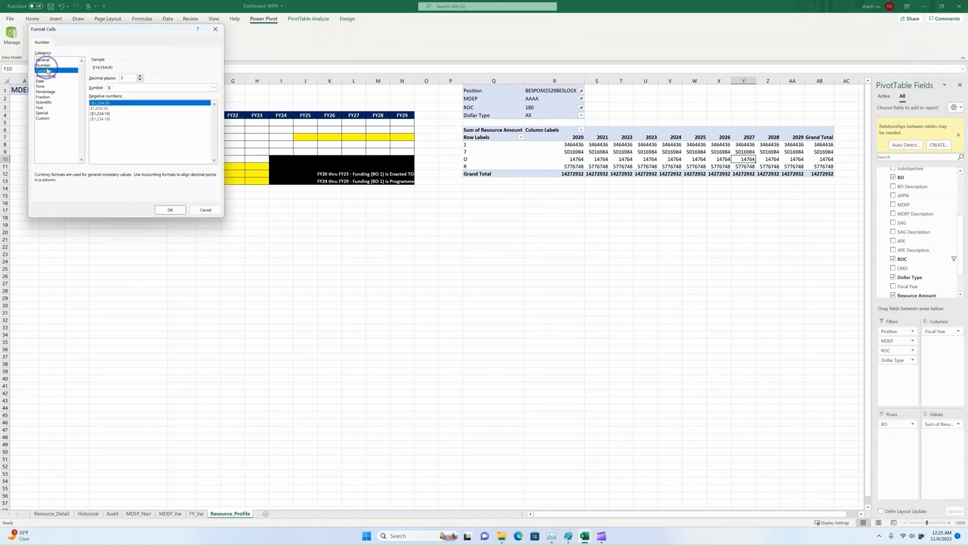
pyautogui.click(109, 120)
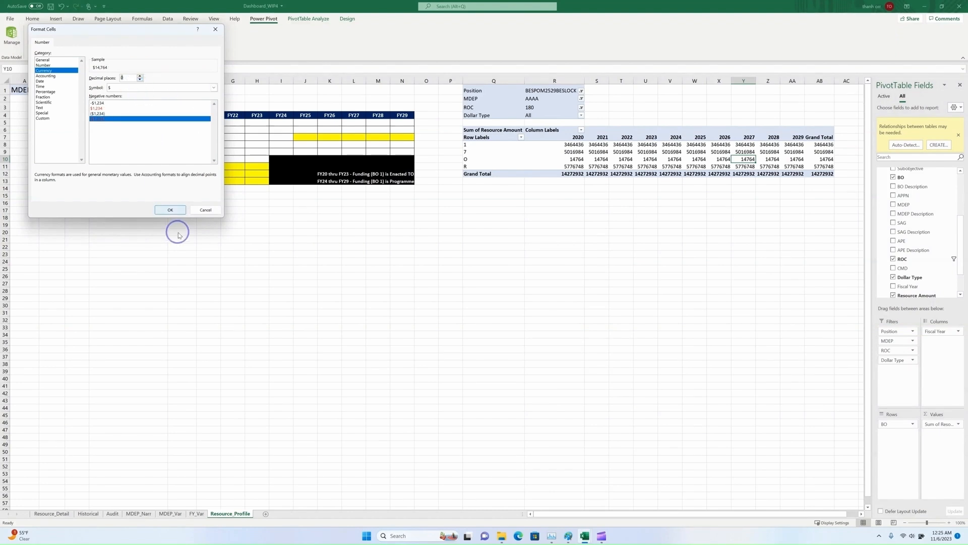
pyautogui.click(170, 209)
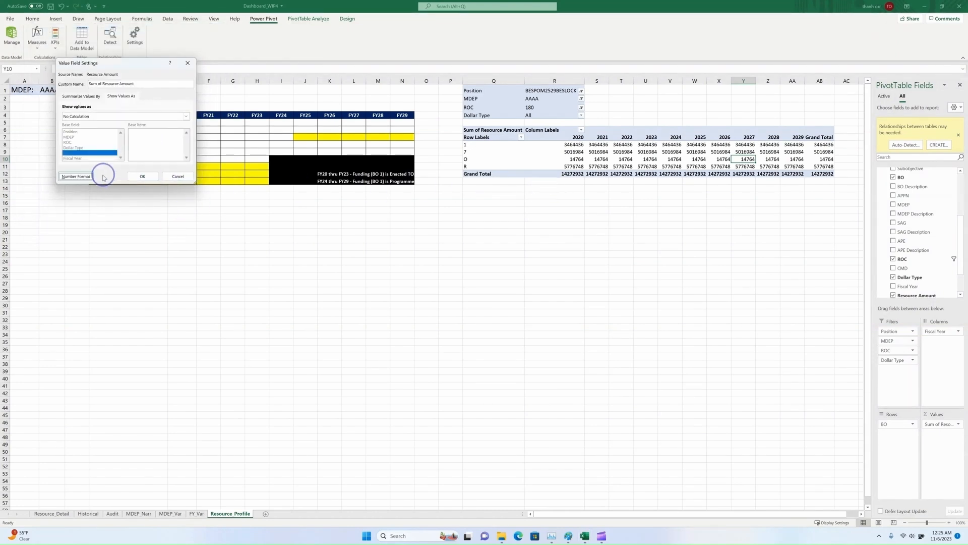
pyautogui.click(142, 176)
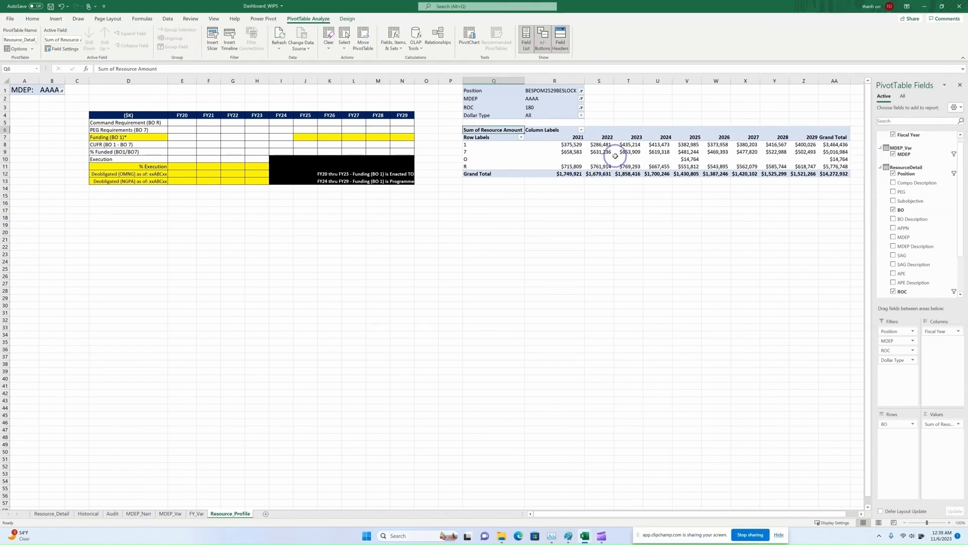
# Set the Resource_Detail_Pivot PivotTable to show items with no data on both rows and columns.
pyautogui.click(569, 145)
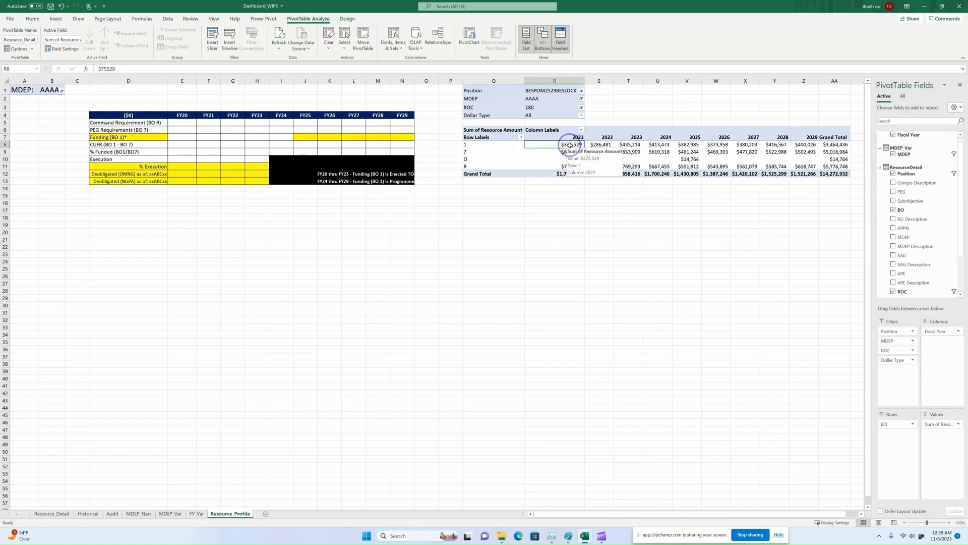
pyautogui.rightClick(570, 145)
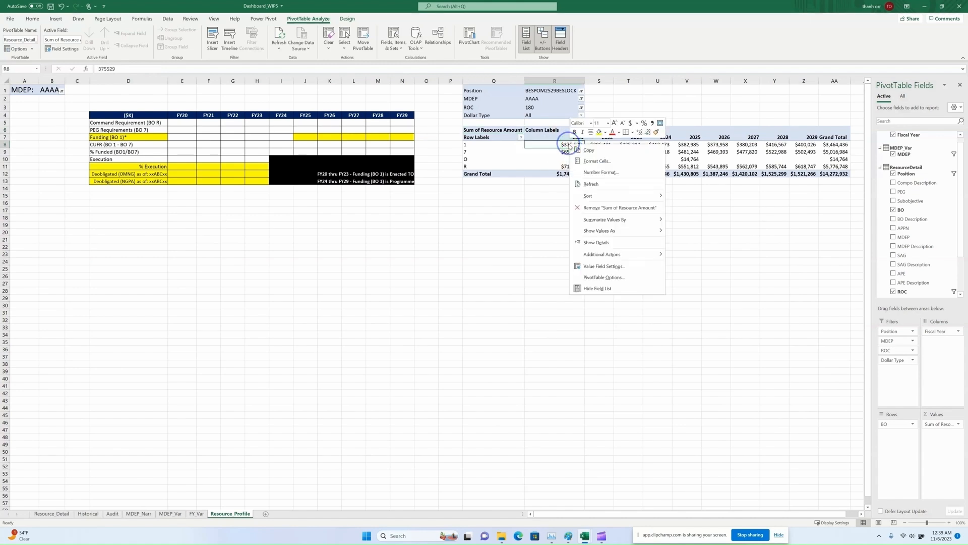
pyautogui.click(616, 276)
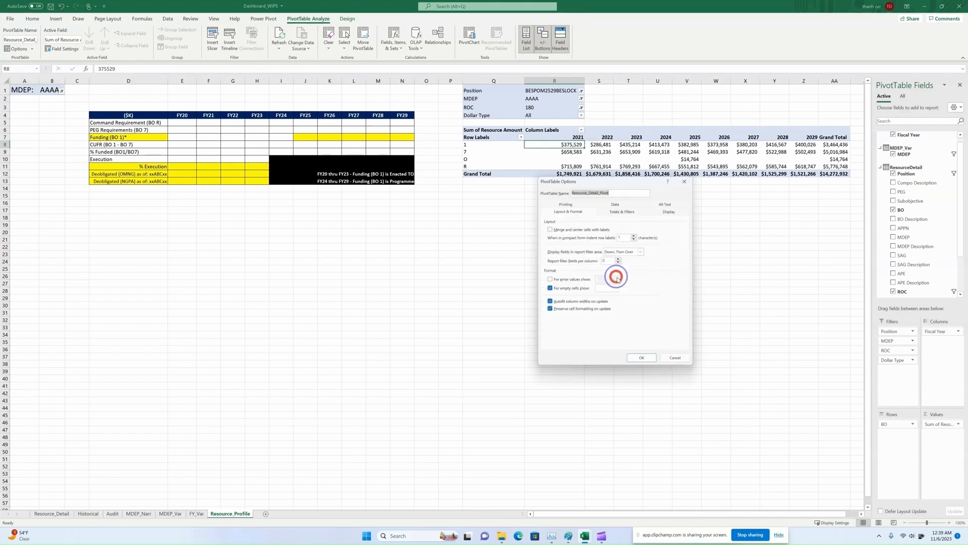
pyautogui.click(674, 209)
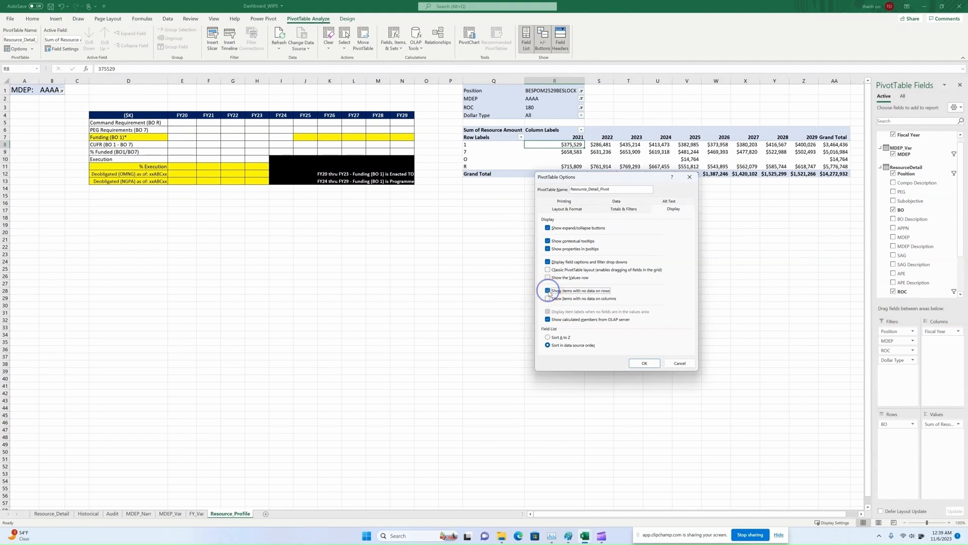
pyautogui.click(548, 298)
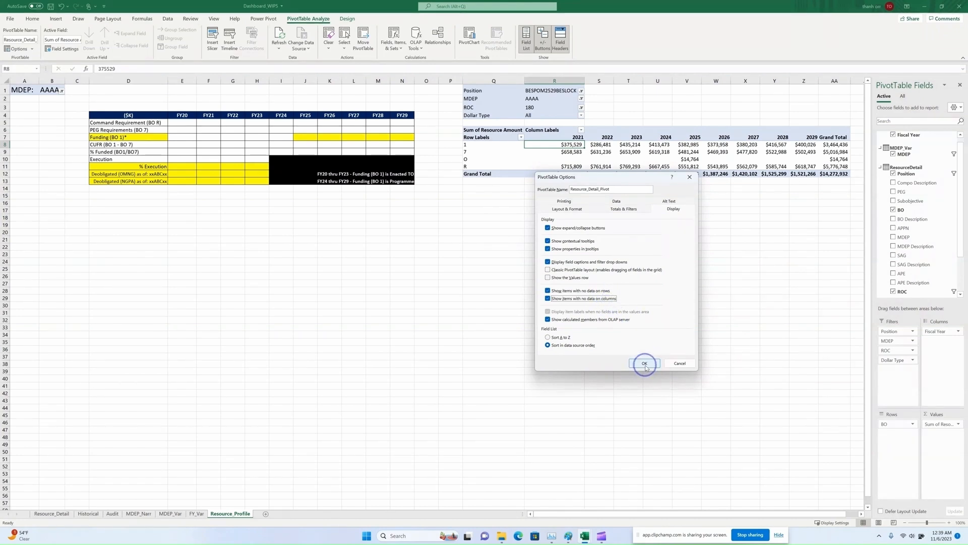
pyautogui.click(645, 364)
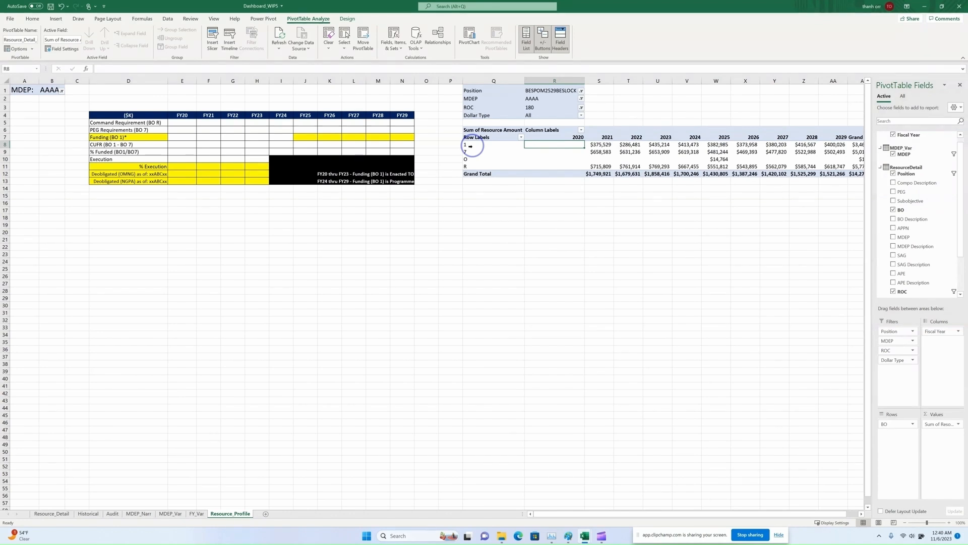
# Filter the PivotTable's BO row labels to only 1, 7 and R.
pyautogui.click(520, 136)
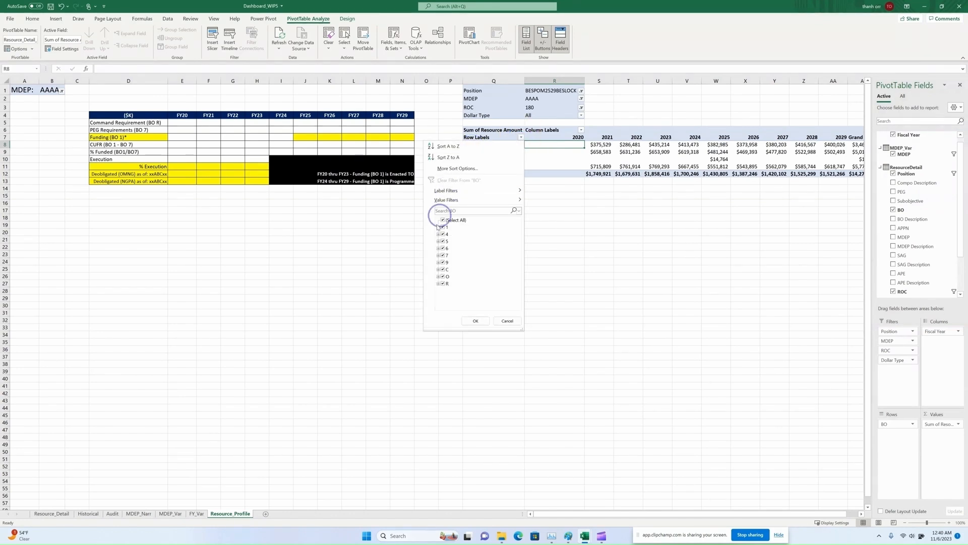
pyautogui.click(442, 220)
pyautogui.click(443, 227)
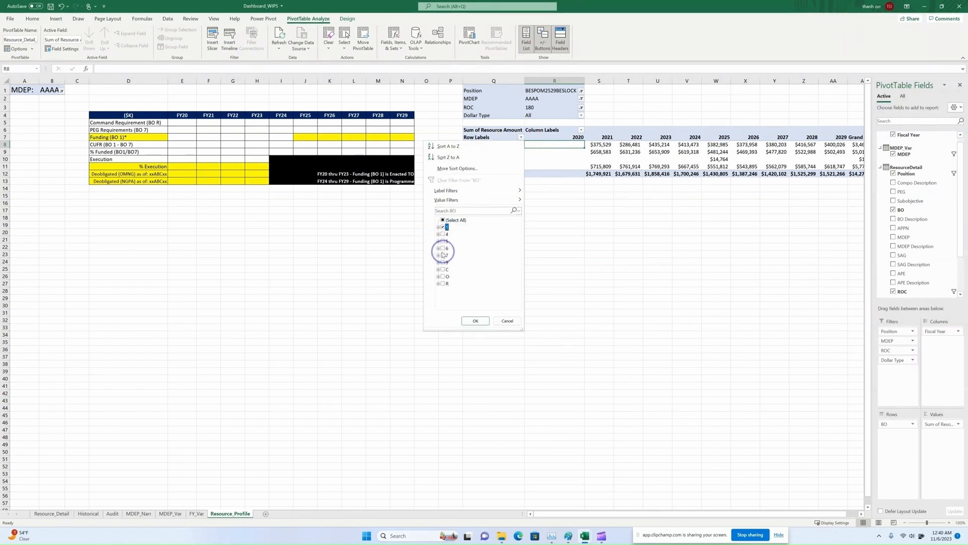
pyautogui.click(443, 283)
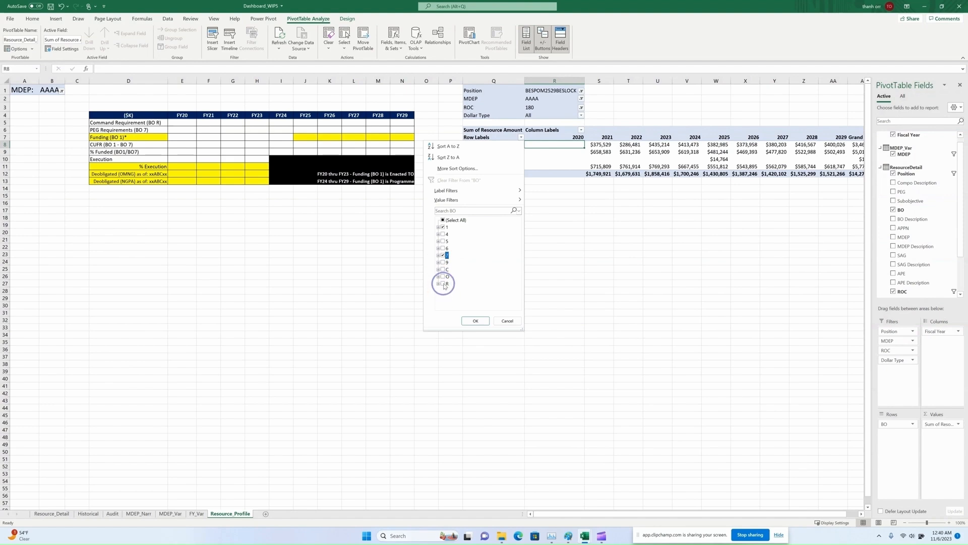
pyautogui.click(475, 321)
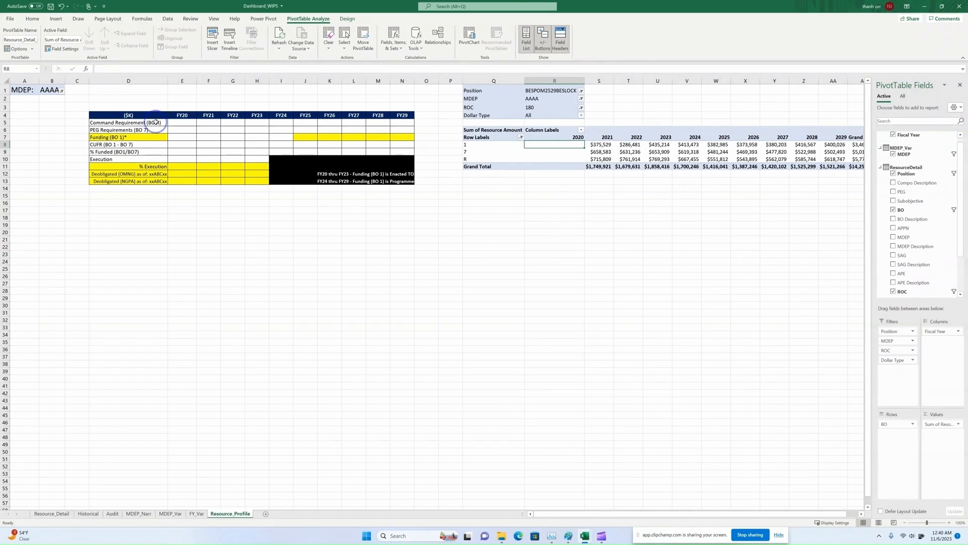
# Reorder the PivotTable's BO row labels to R, 7, 1 to match the order of the resource profile table.
pyautogui.click(461, 159)
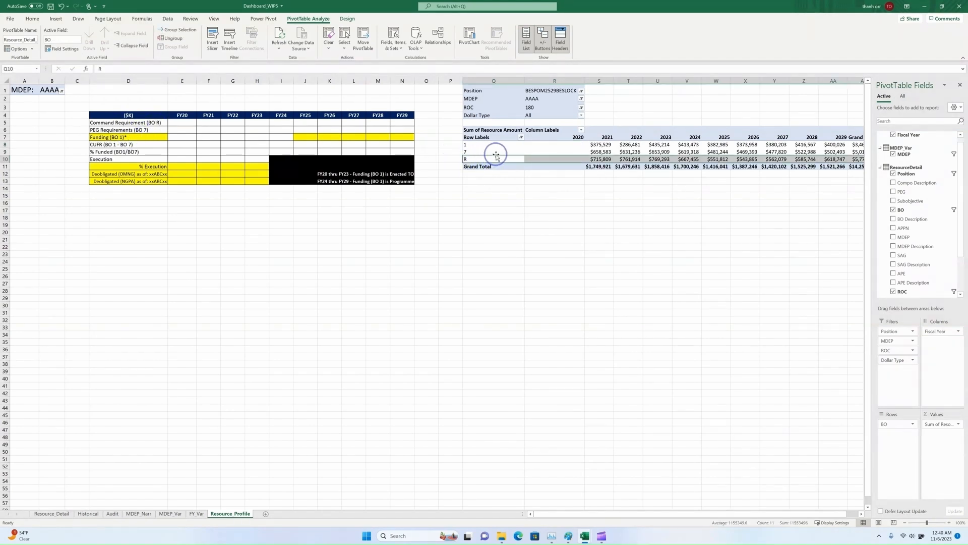
pyautogui.moveTo(497, 156); pyautogui.dragTo(497, 139)
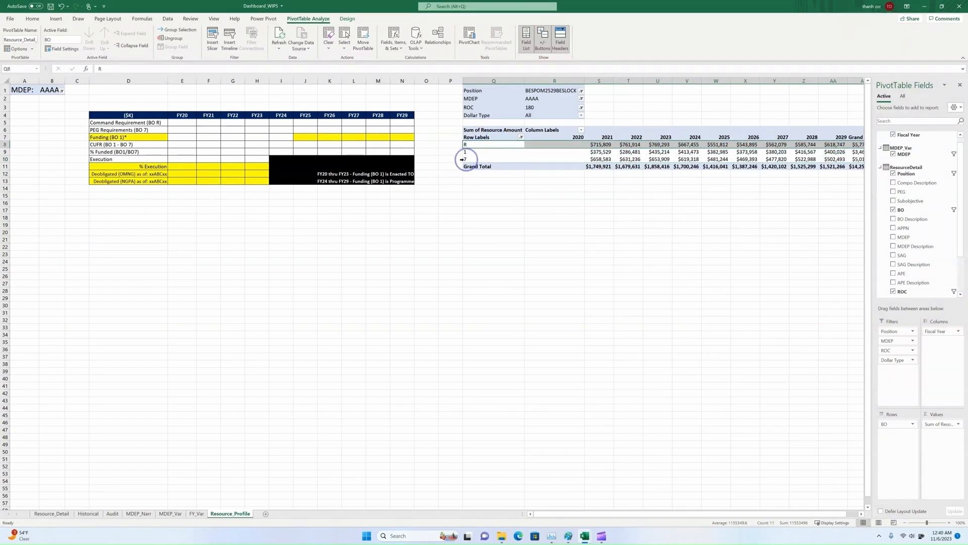
pyautogui.click(483, 159)
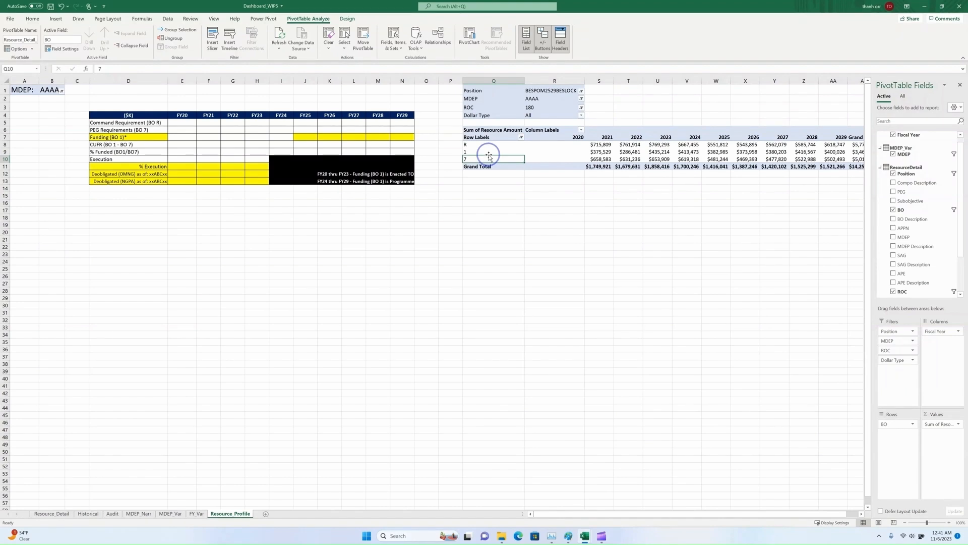
pyautogui.moveTo(489, 157); pyautogui.dragTo(490, 148)
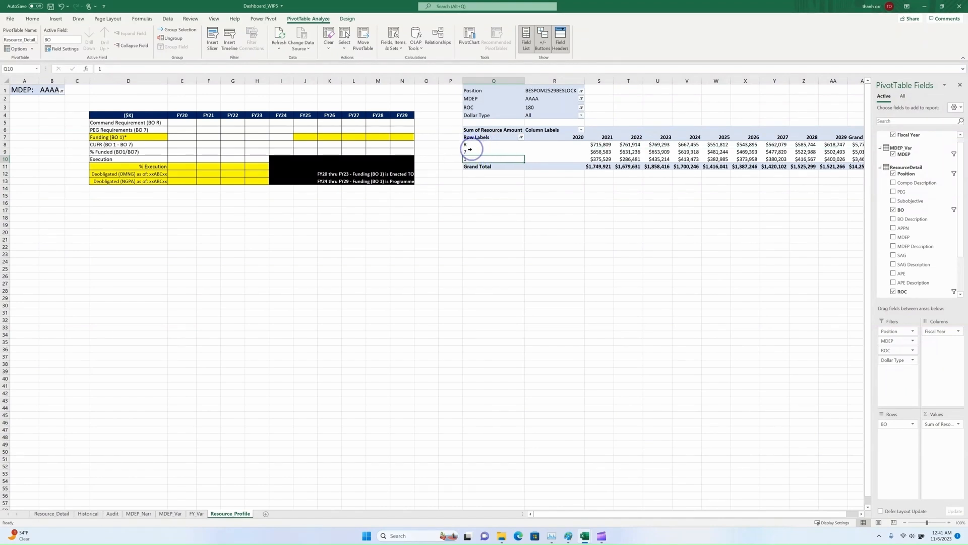
pyautogui.click(479, 140)
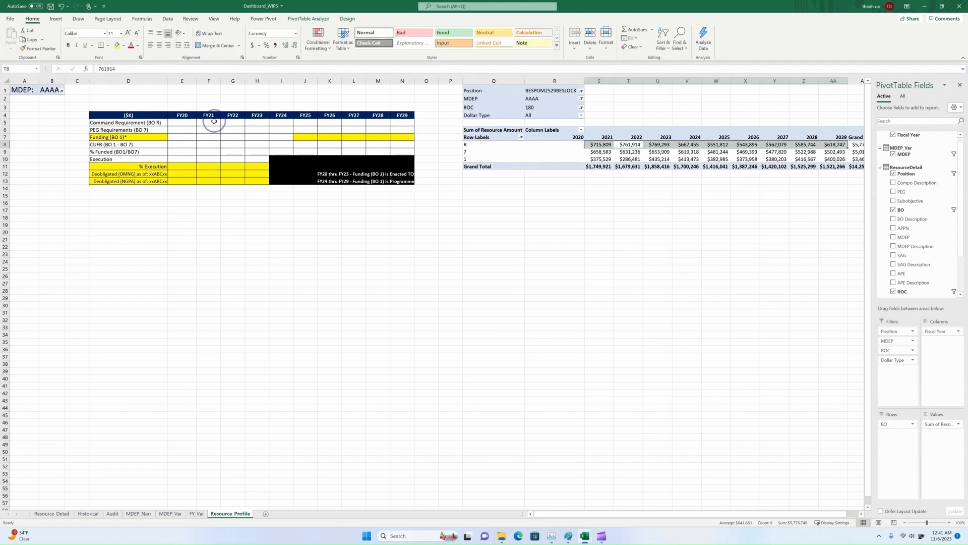
# Link the Command Requirement (BO R) row from FY21 through FY29 to the PivotTable's R amounts in S8:AA8.
pyautogui.click(215, 122)
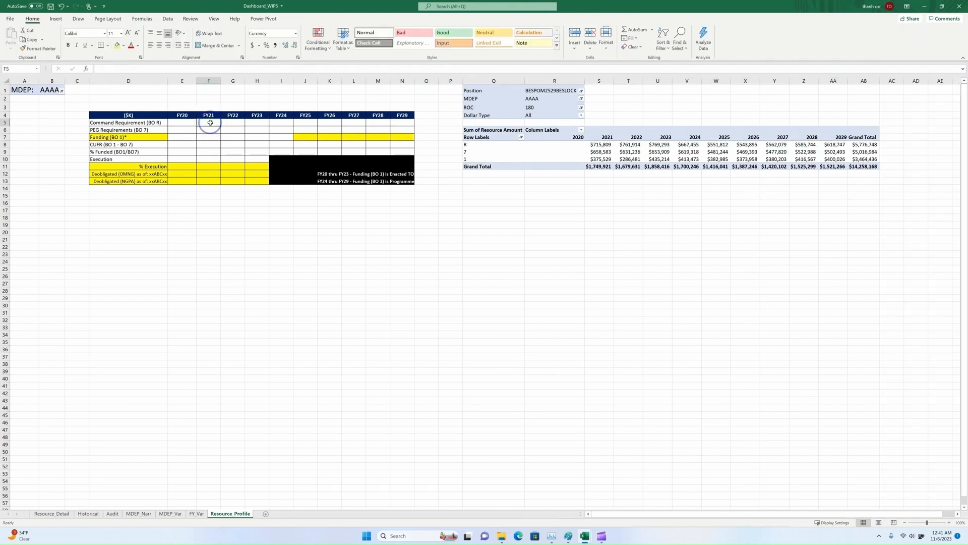
pyautogui.write('=')
pyautogui.click(600, 144)
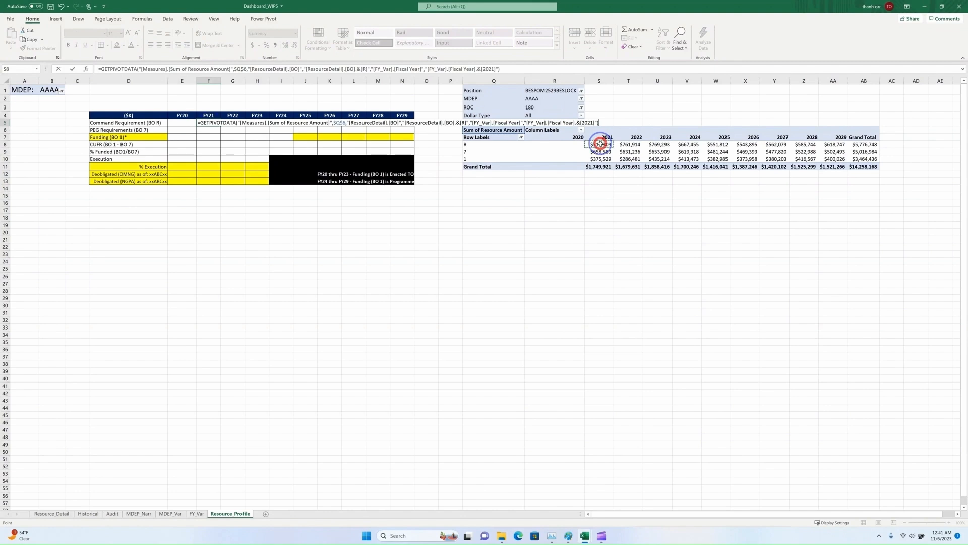
pyautogui.keyDown('shift'); pyautogui.click(826, 143); pyautogui.keyUp('shift')
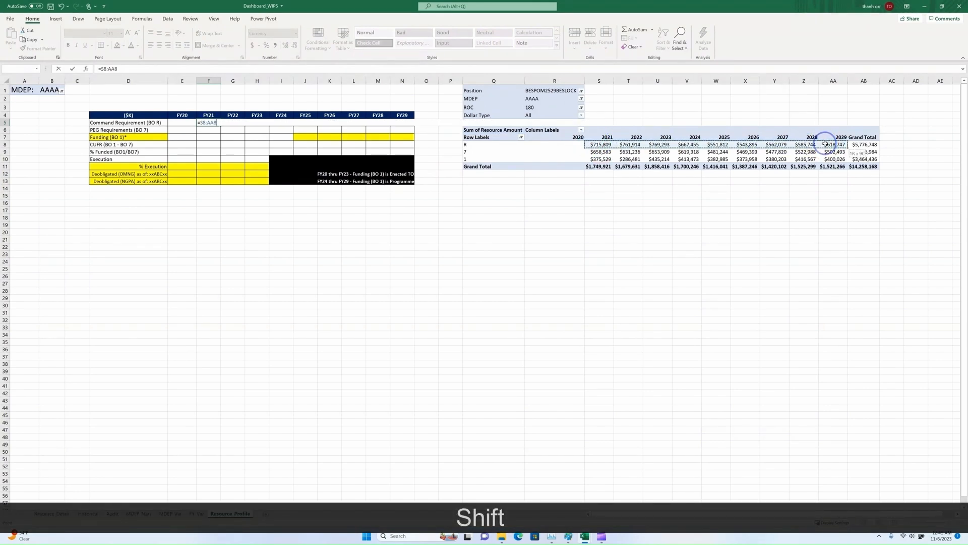
pyautogui.press('Return')
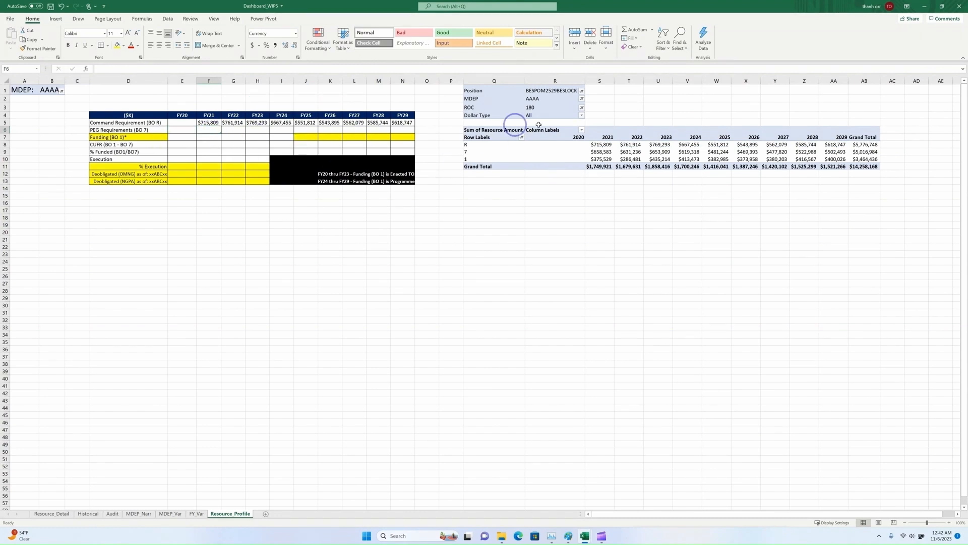
# Link the PEG Requirements (BO 7) row from FY21 through FY29 to the PivotTable's BO 7 amounts using absolute references.
pyautogui.write('=')
pyautogui.click(600, 152)
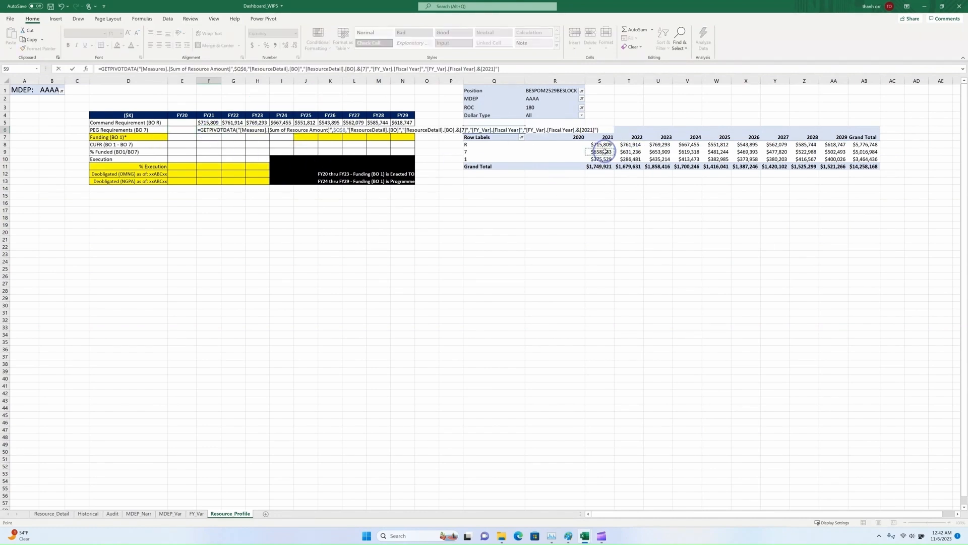
pyautogui.keyDown('shift'); pyautogui.click(832, 152); pyautogui.keyUp('shift')
pyautogui.press('F4')
pyautogui.press('Return')
# Link the Funding (BO 1) row from FY24 through FY29 to the PivotTable's BO 1 amounts with =$V$10:$AA$10.
pyautogui.click(287, 138)
pyautogui.write('=')
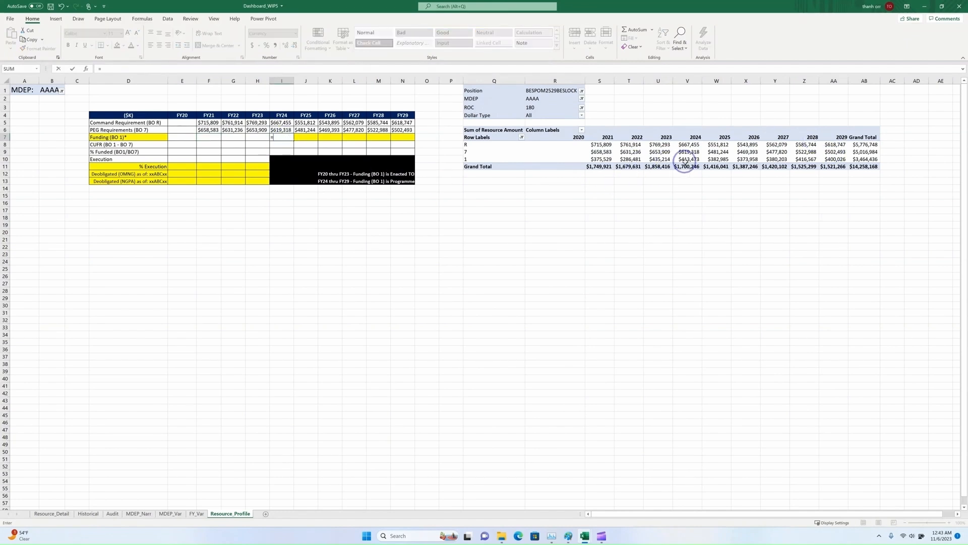
pyautogui.click(687, 159)
pyautogui.keyDown('shift'); pyautogui.click(834, 160); pyautogui.keyUp('shift')
pyautogui.press('F4')
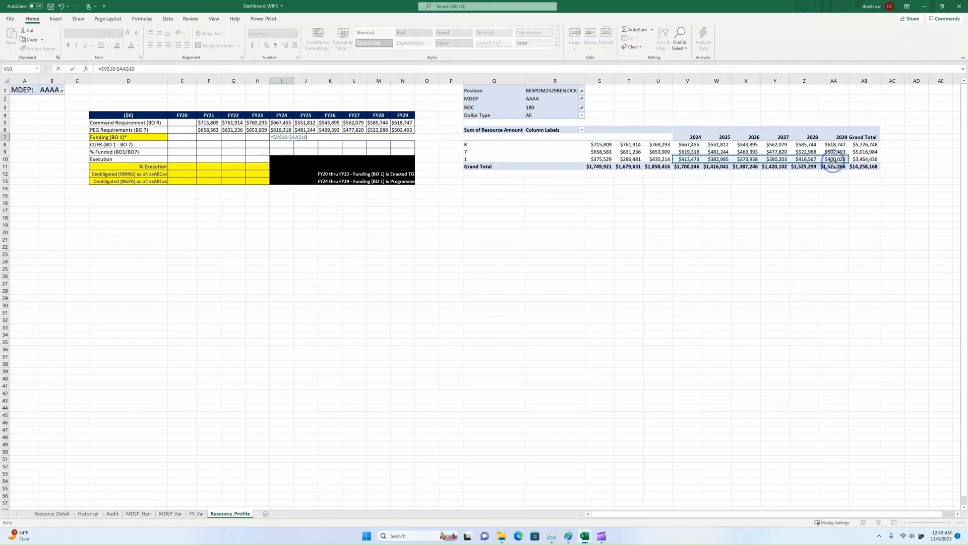
pyautogui.press('Return')
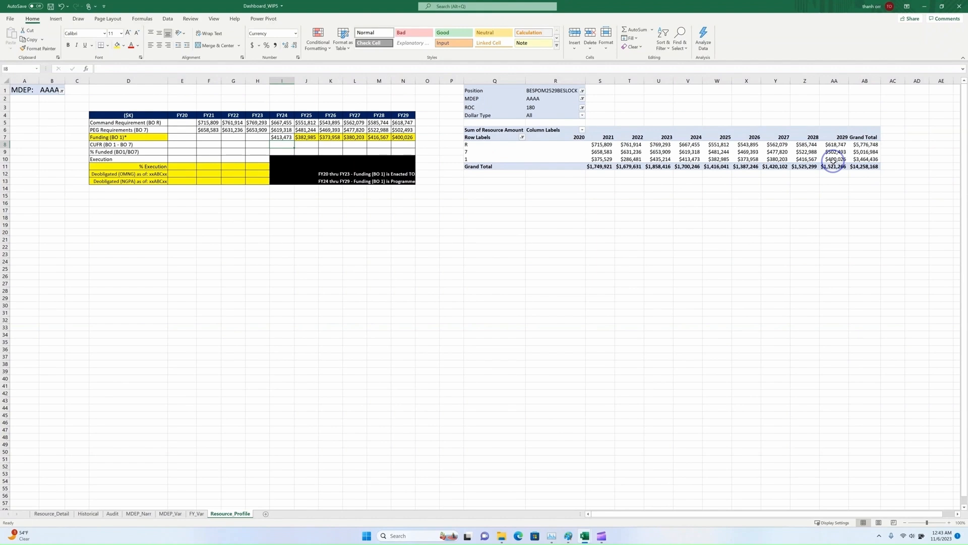
# Insert a PivotTable from the data model at cell Q18 of the Resource_Profile sheet.
pyautogui.click(495, 217)
pyautogui.click(56, 18)
pyautogui.click(13, 38)
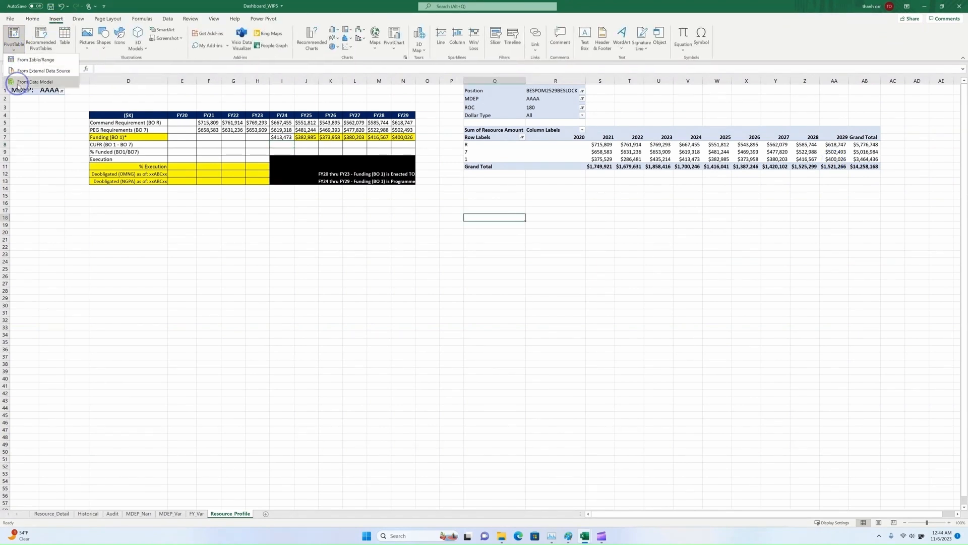
pyautogui.click(26, 82)
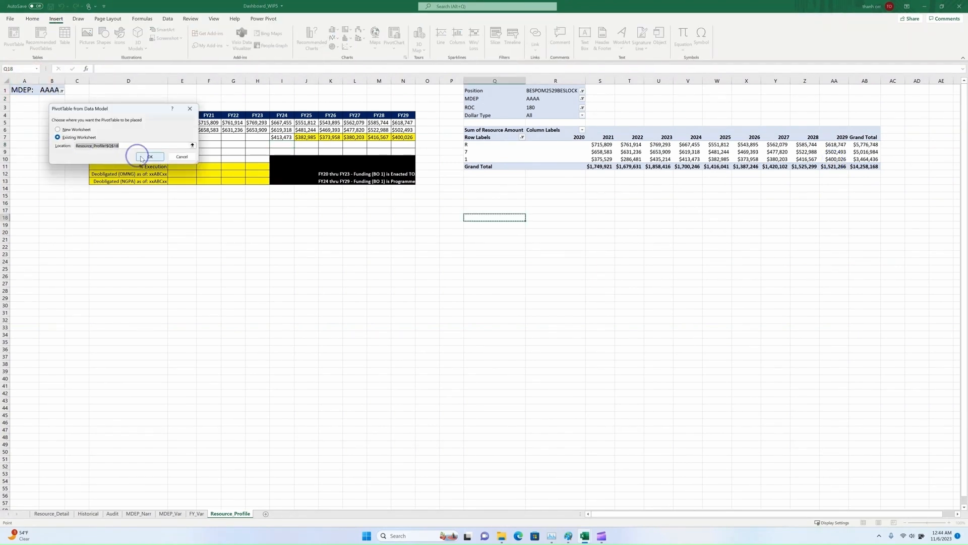
pyautogui.click(149, 156)
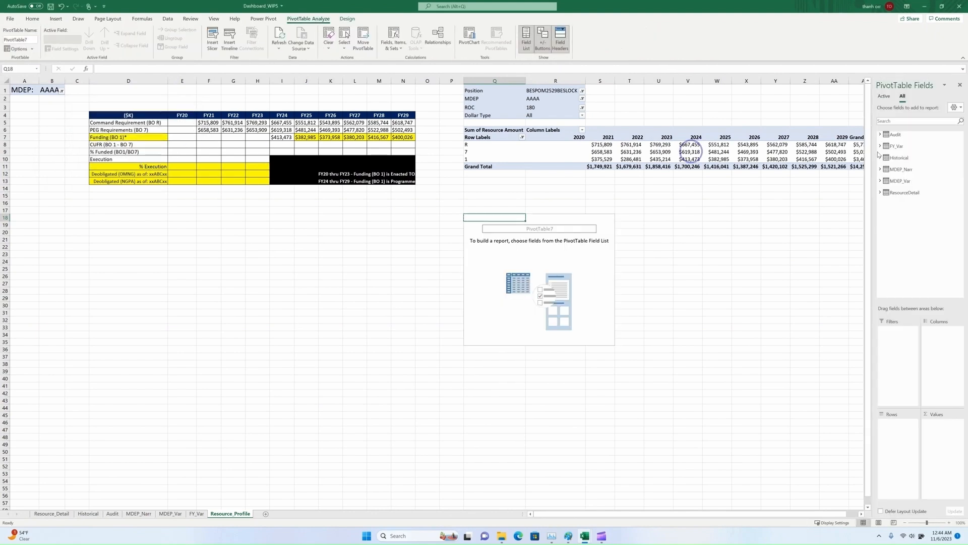
# Add MDEP from MDEP_Var and ROC and APPN from Historical as the new PivotTable's report filters.
pyautogui.click(881, 157)
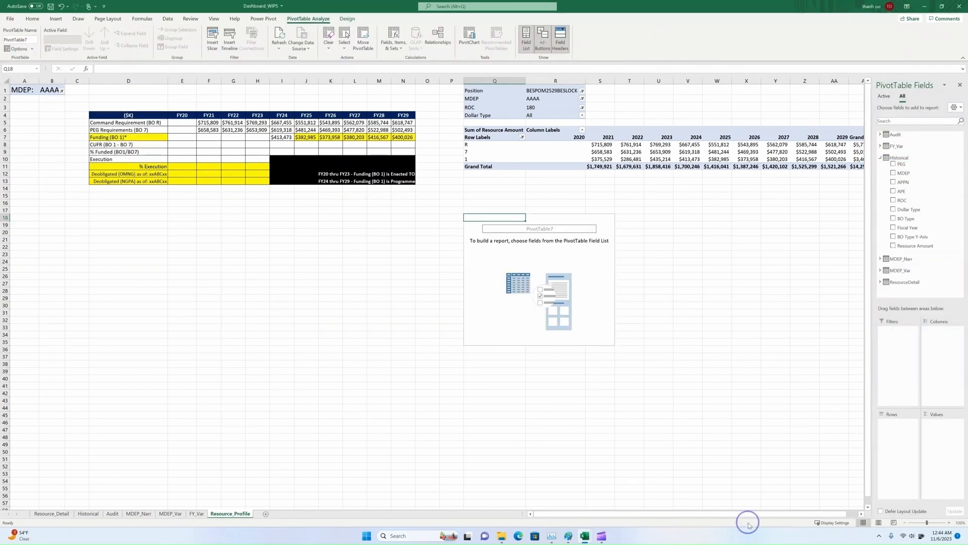
pyautogui.click(407, 153)
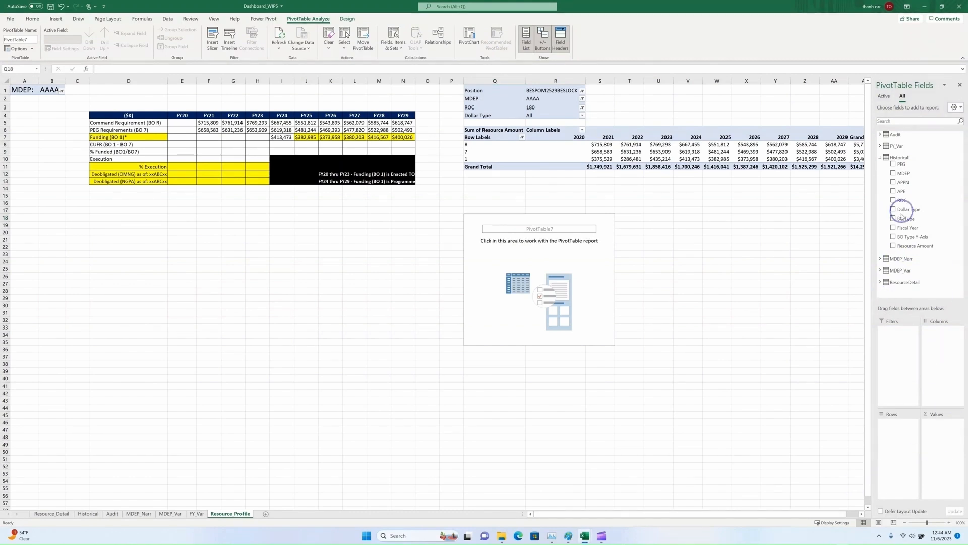
pyautogui.click(881, 270)
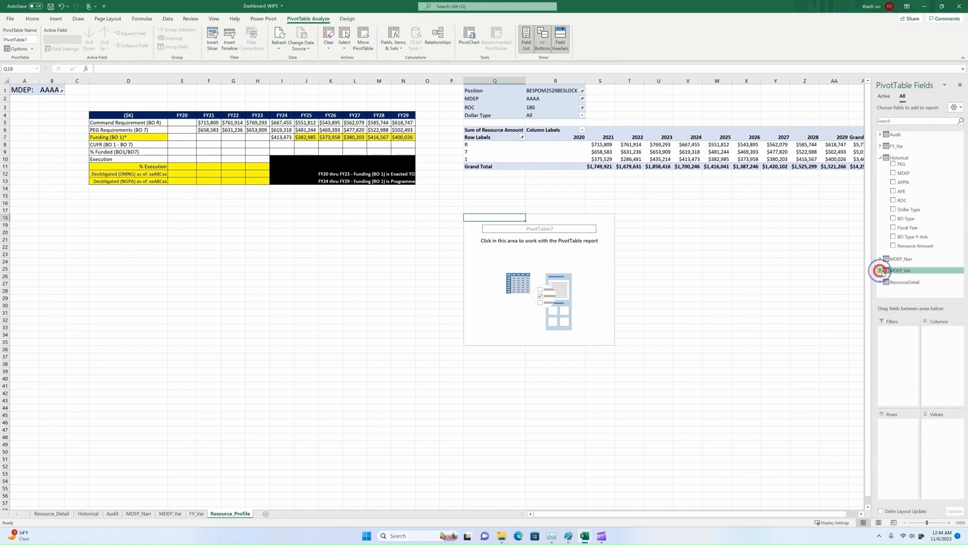
pyautogui.moveTo(888, 275); pyautogui.dragTo(886, 331)
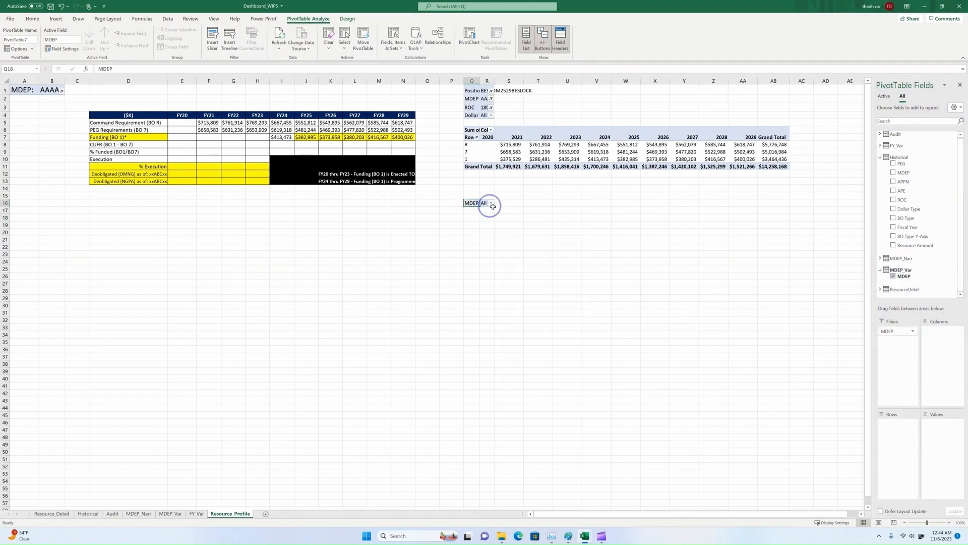
pyautogui.moveTo(902, 199); pyautogui.dragTo(886, 340)
pyautogui.moveTo(904, 181); pyautogui.dragTo(886, 350)
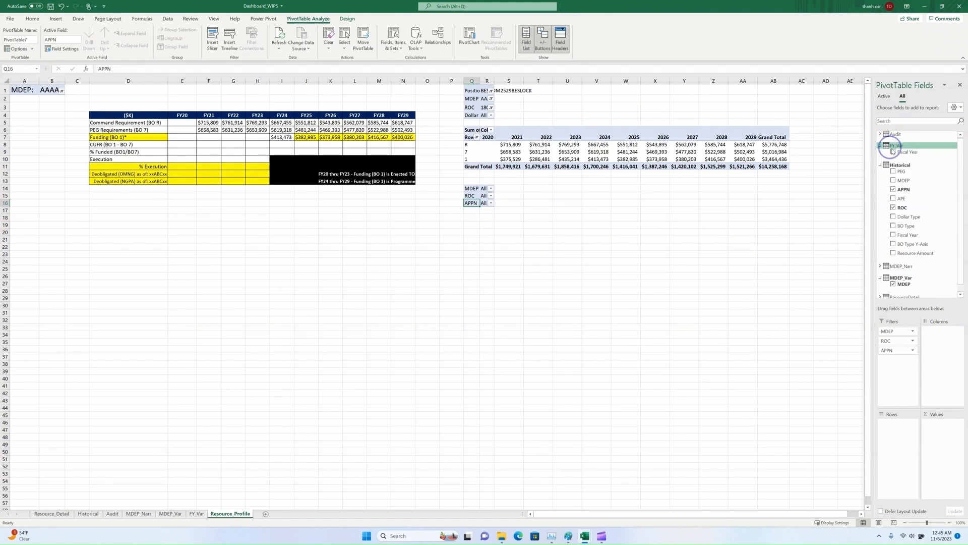
# Lay out the new PivotTable with FY_Var Fiscal Year as columns, Historical BO Type as rows and Resource Amount as values.
pyautogui.click(880, 146)
pyautogui.moveTo(937, 351); pyautogui.dragTo(938, 355)
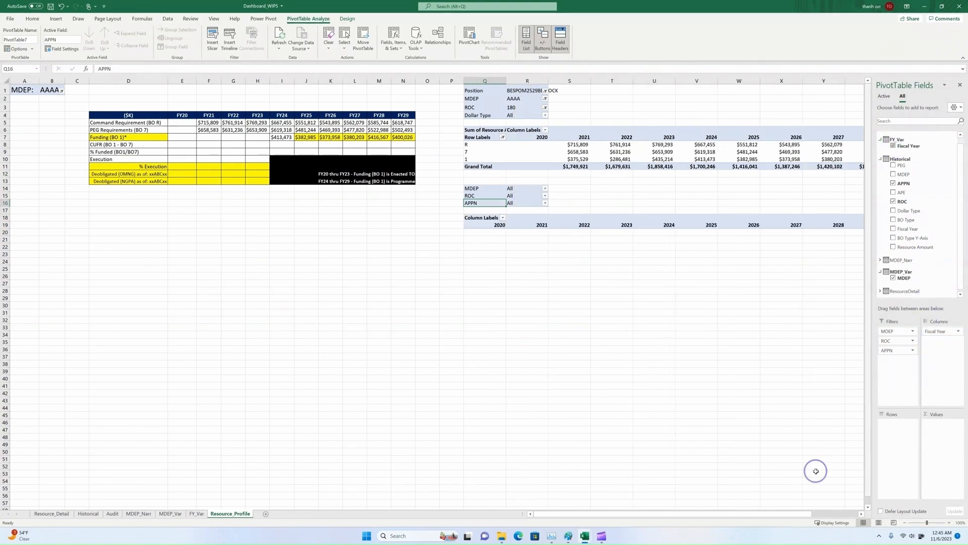
pyautogui.moveTo(906, 218); pyautogui.dragTo(903, 424)
pyautogui.moveTo(913, 245); pyautogui.dragTo(941, 430)
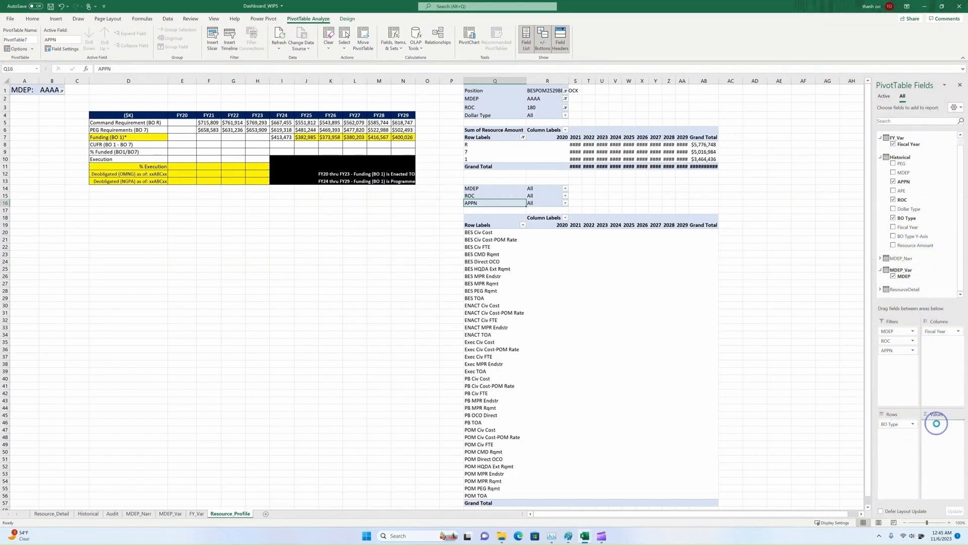
# Filter the BO Type row labels to only ENACT TOA, Exec TOA, PB TOA, POM CMD Rqmt, POM PEG Rqmt and POM TOA.
pyautogui.click(523, 226)
pyautogui.click(445, 307)
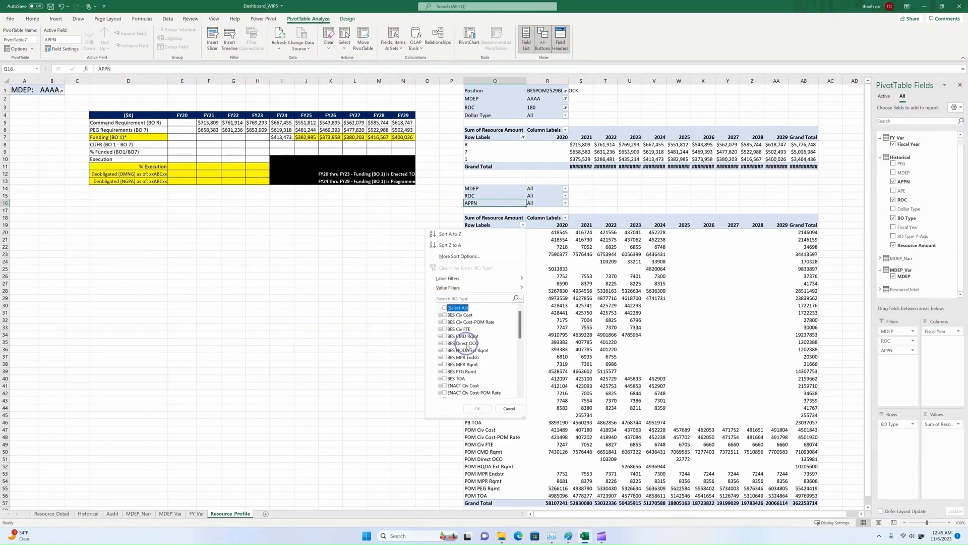
pyautogui.scroll(-10, 463, 348)
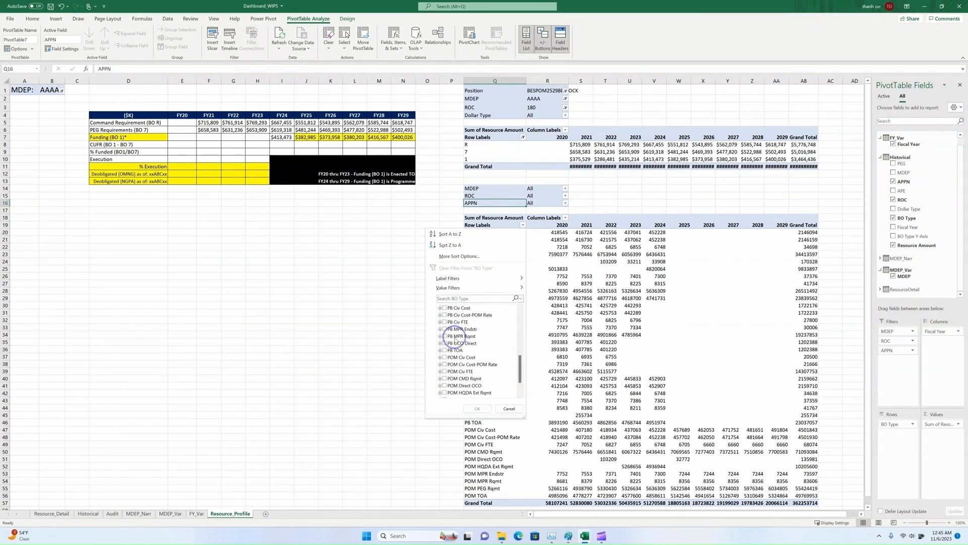
pyautogui.click(445, 378)
pyautogui.scroll(-2, 457, 382)
pyautogui.click(445, 385)
pyautogui.click(445, 392)
pyautogui.scroll(3, 474, 348)
pyautogui.click(445, 364)
pyautogui.moveTo(521, 363)
pyautogui.mouseDown()
pyautogui.moveTo(520, 377)
pyautogui.moveTo(520, 346)
pyautogui.mouseUp()
pyautogui.click(444, 314)
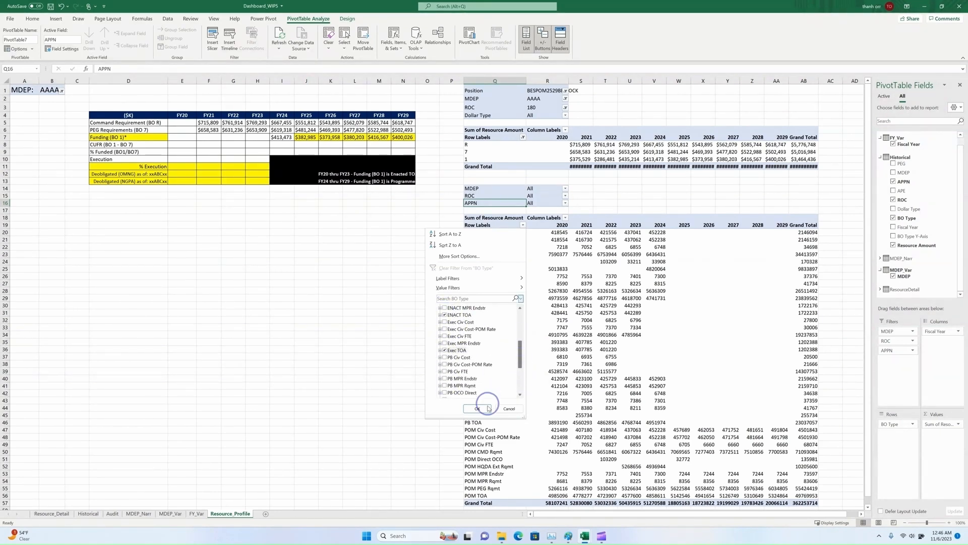
pyautogui.click(477, 409)
# Reorder the BO Type rows to POM CMD Rqmt, POM PEG Rqmt, POM TOA, PB TOA, ENACT TOA, Exec TOA.
pyautogui.click(483, 255)
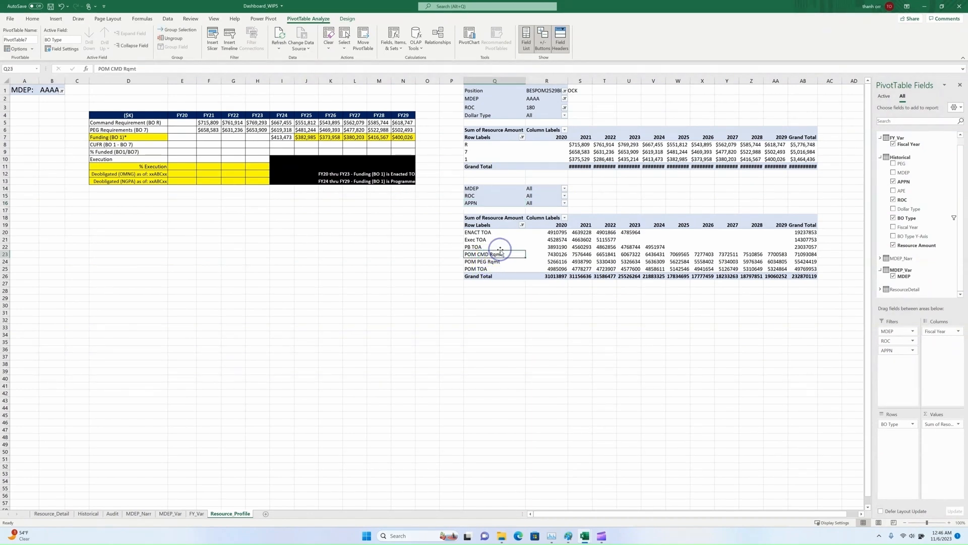
pyautogui.moveTo(500, 251)
pyautogui.mouseDown()
pyautogui.moveTo(500, 229)
pyautogui.moveTo(516, 241)
pyautogui.moveTo(497, 251)
pyautogui.mouseUp()
pyautogui.click(483, 263)
pyautogui.click(499, 269)
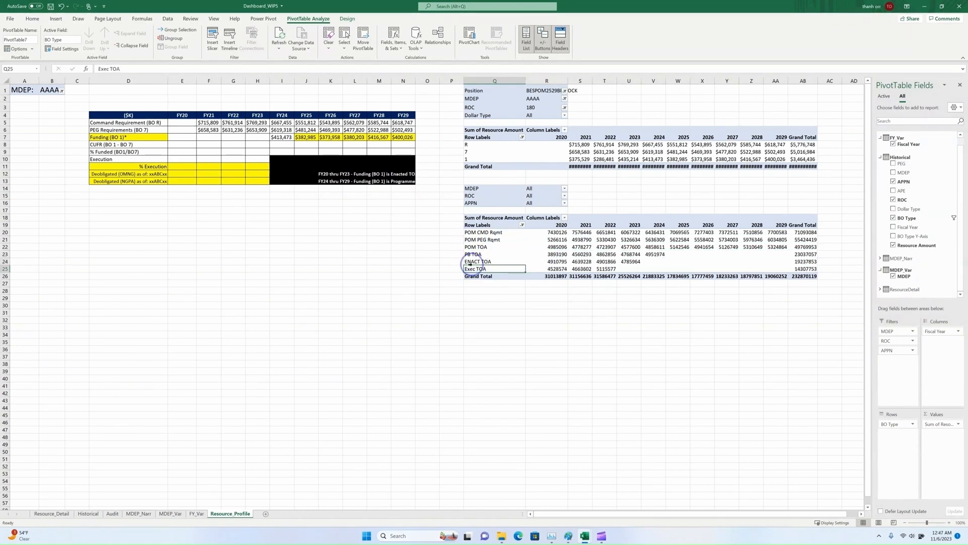
# Remove the Grand Total column from both the resource detail PivotTable and the historical PivotTable.
pyautogui.rightClick(801, 137)
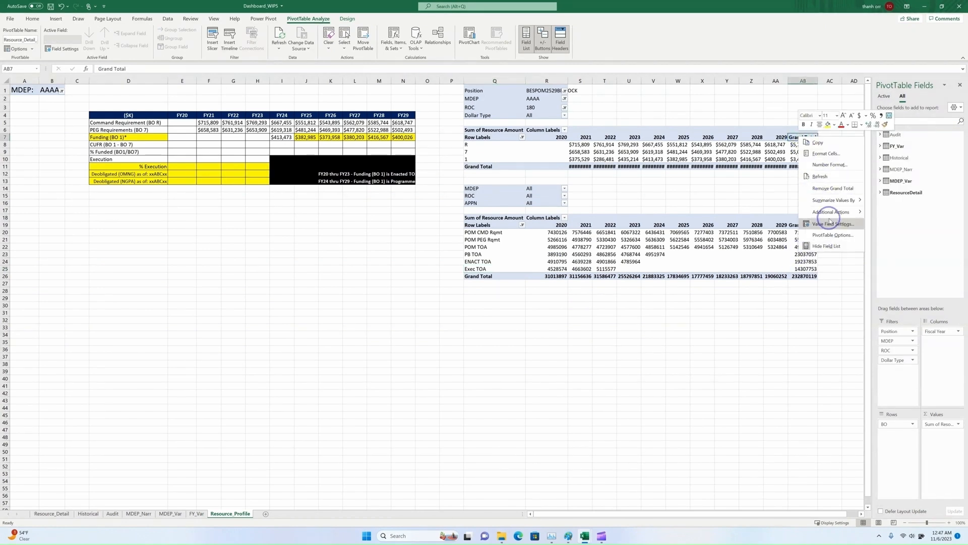
pyautogui.click(833, 188)
pyautogui.rightClick(803, 221)
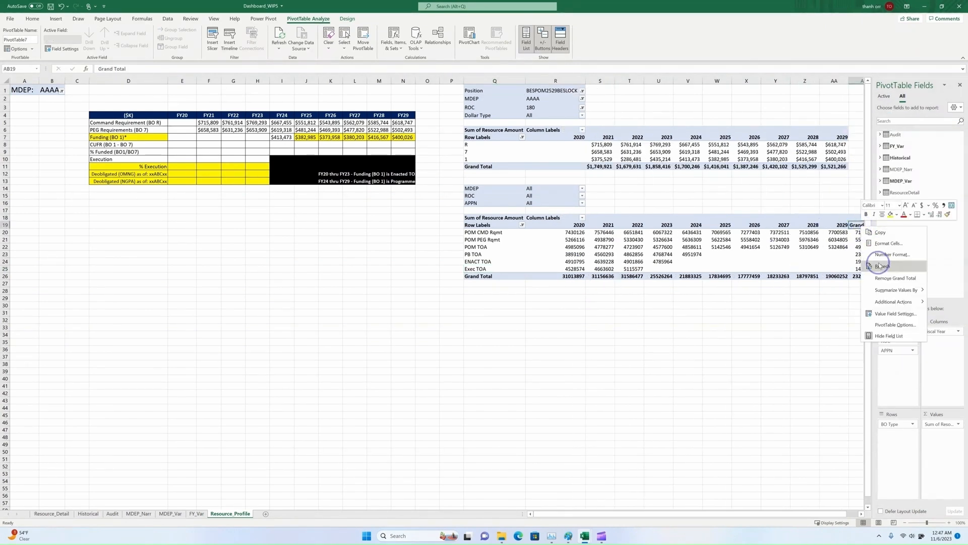
pyautogui.click(809, 270)
# Format the historical PivotTable's Sum of Resource Amount values as Currency with zero decimals, the $ symbol and red parenthesised negatives.
pyautogui.click(580, 254)
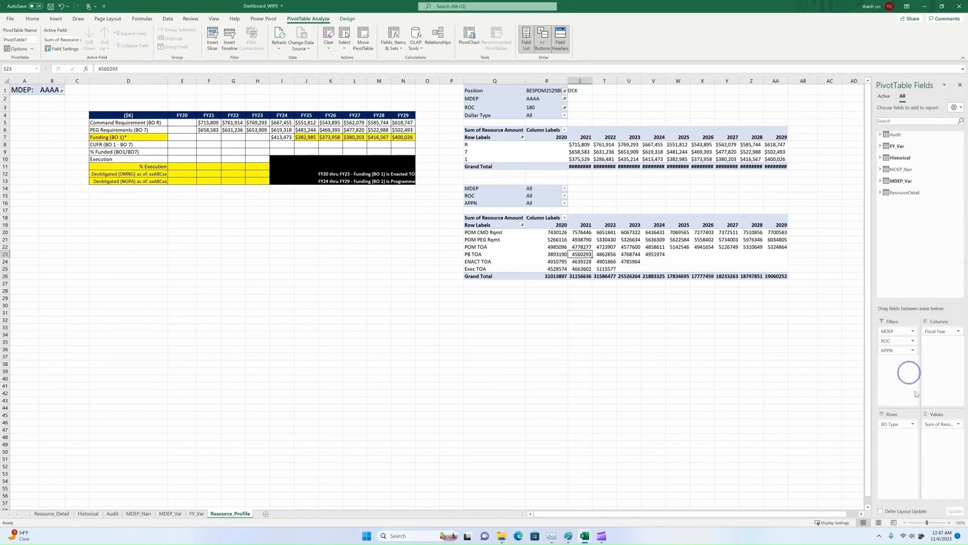
pyautogui.click(956, 426)
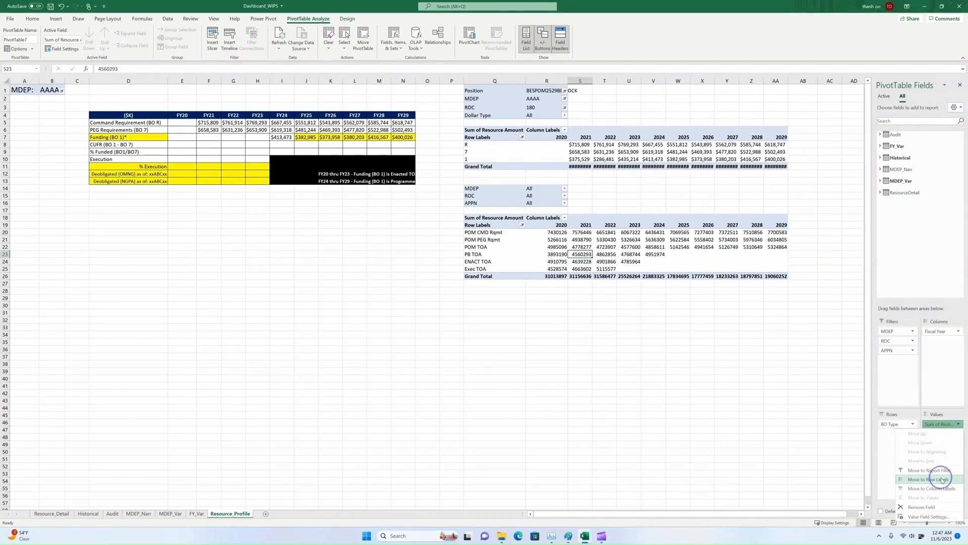
pyautogui.click(931, 521)
pyautogui.click(75, 176)
pyautogui.click(44, 70)
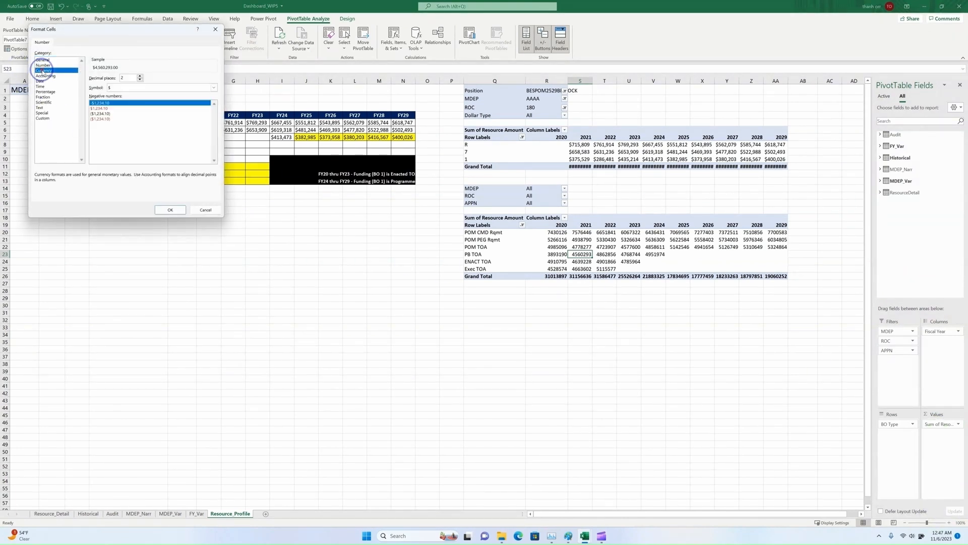
pyautogui.click(100, 119)
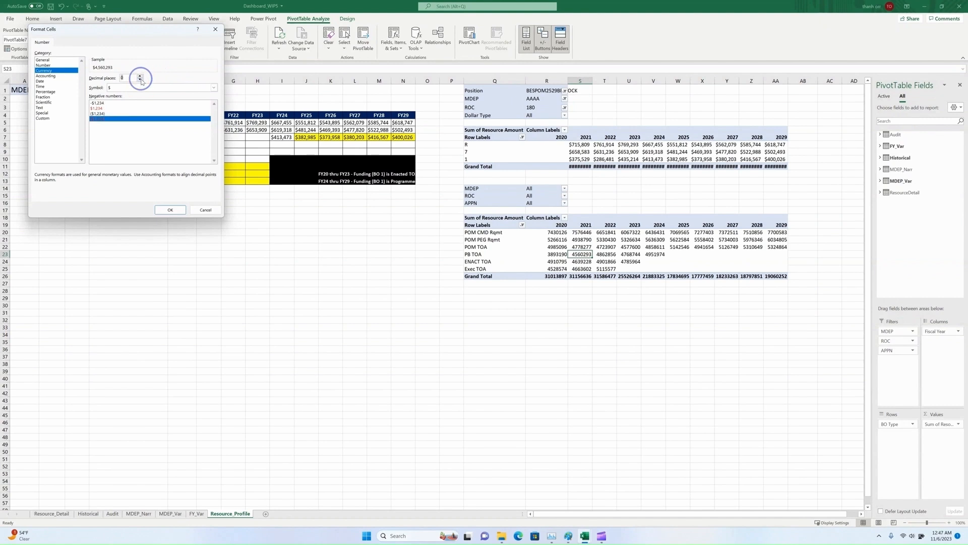
pyautogui.click(170, 209)
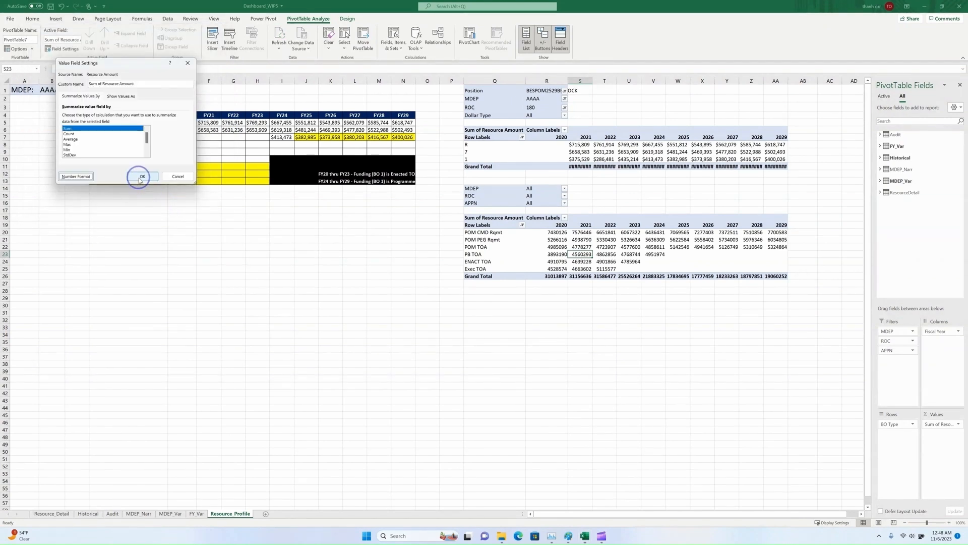
pyautogui.click(141, 176)
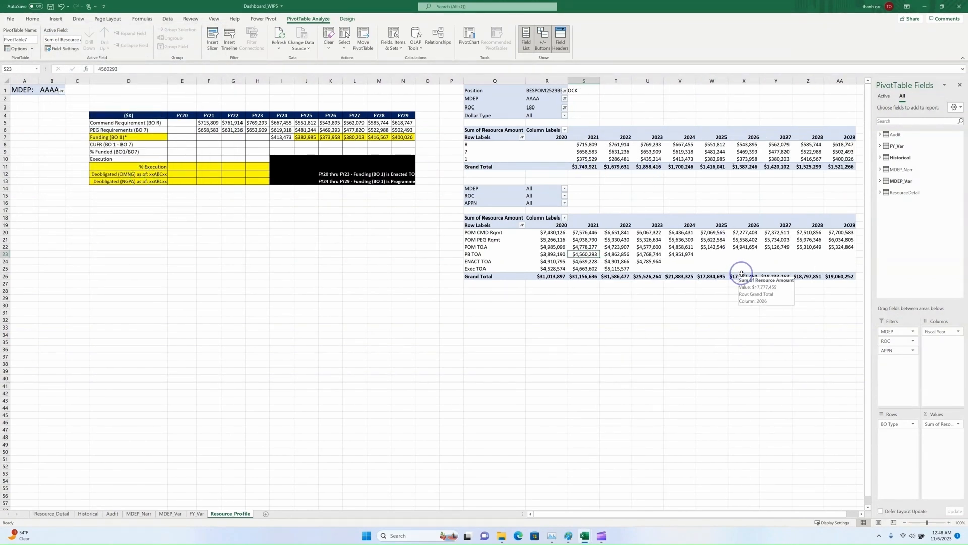
# Filter the historical PivotTable to MDEP AAAA and ROC 180.
pyautogui.click(564, 189)
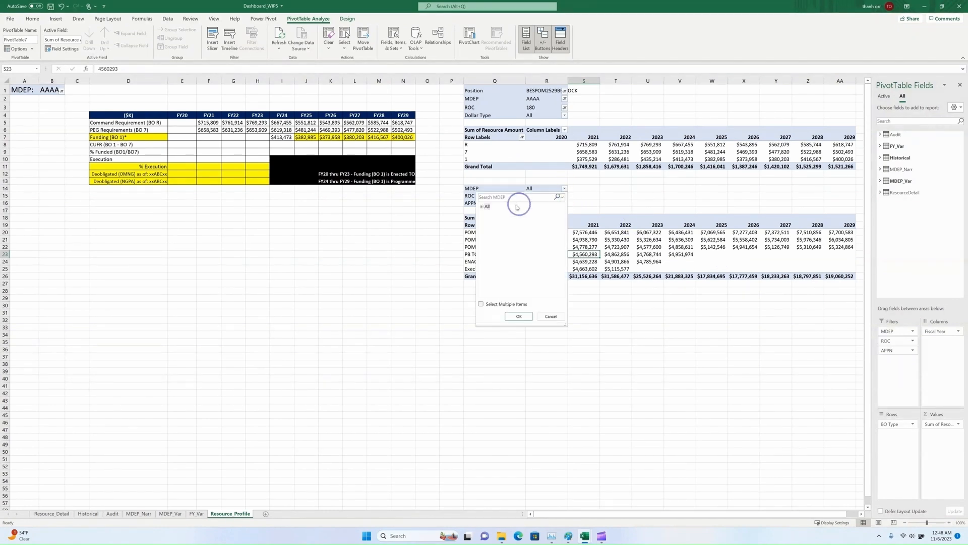
pyautogui.click(531, 316)
pyautogui.click(564, 195)
pyautogui.click(506, 205)
pyautogui.write('180')
pyautogui.click(674, 195)
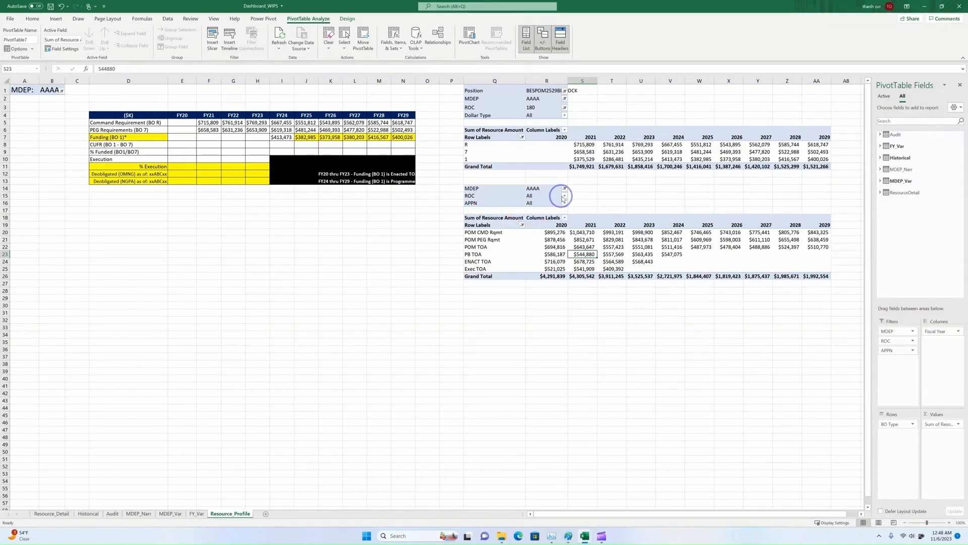
pyautogui.click(564, 195)
pyautogui.click(518, 205)
pyautogui.write('180')
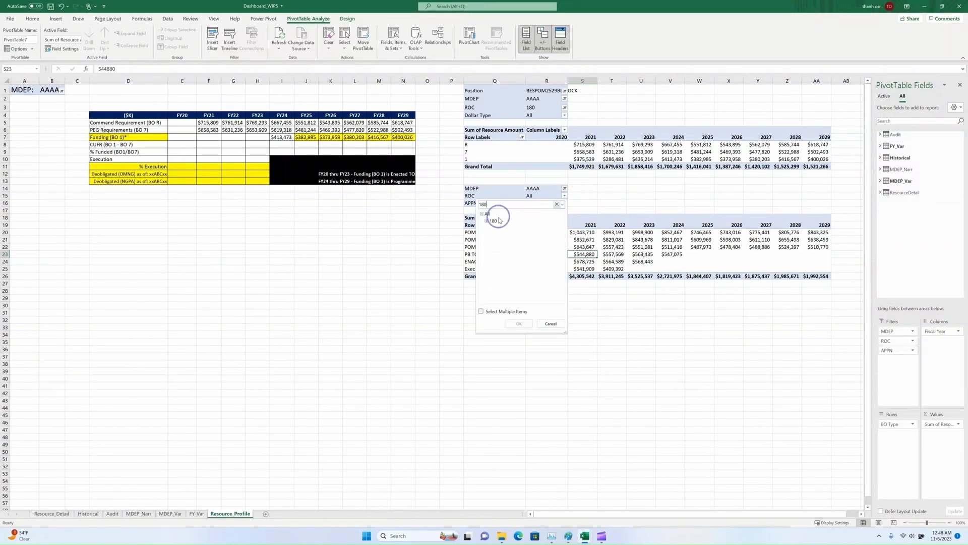
pyautogui.click(519, 323)
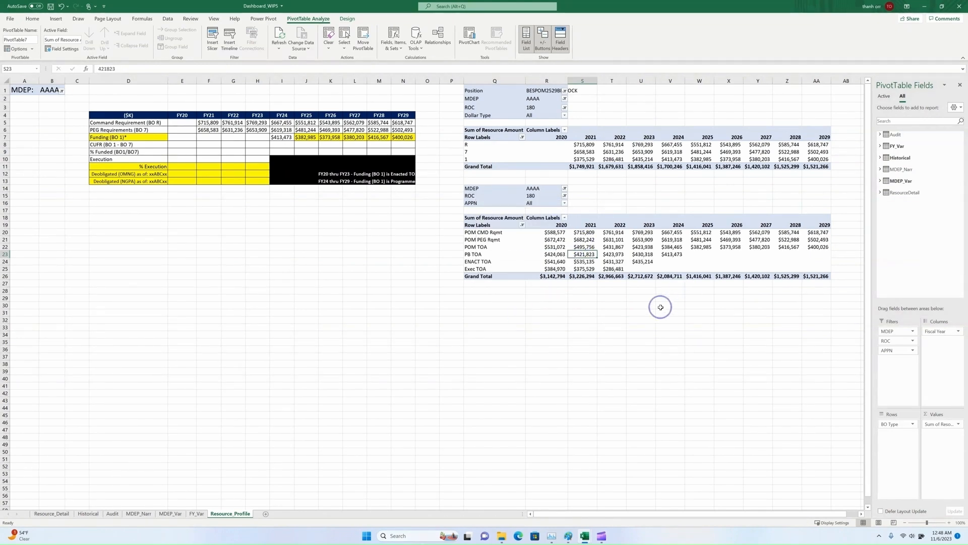
# Link the FY20 Command and PEG Requirements cells to the historical PivotTable's 2020 amounts with =$R$20:$R$21 entered in E5.
pyautogui.doubleClick(180, 123)
pyautogui.write('=')
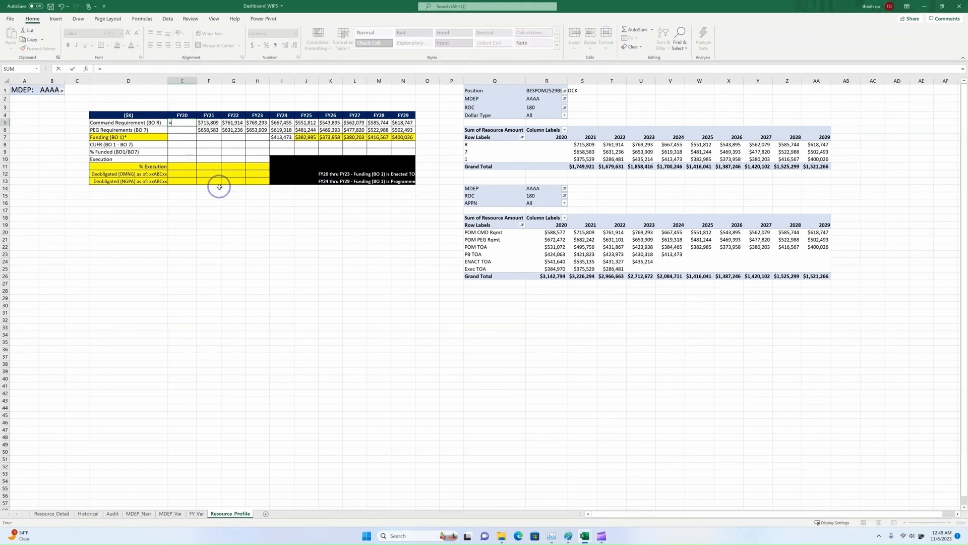
pyautogui.click(551, 230)
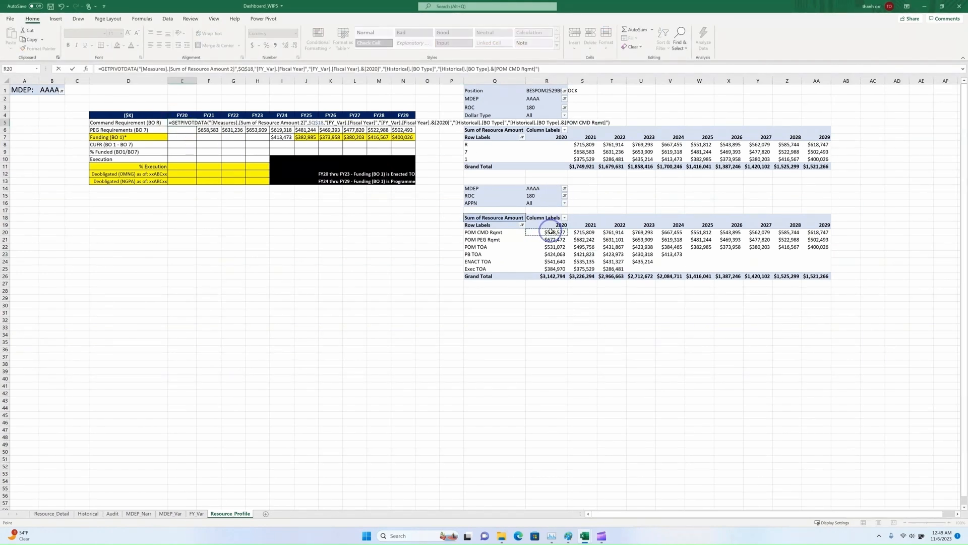
pyautogui.keyDown('shift'); pyautogui.click(554, 240); pyautogui.keyUp('shift')
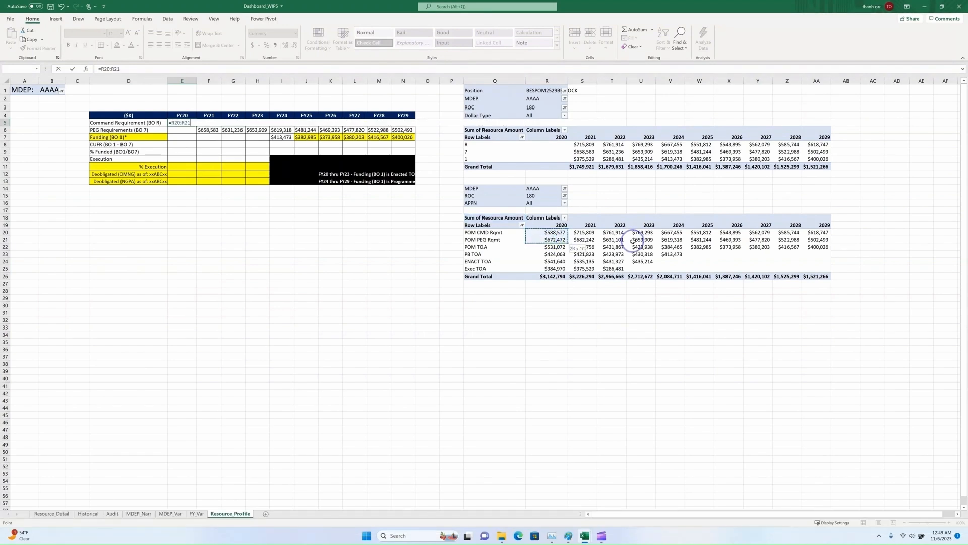
pyautogui.press('F4')
pyautogui.press('Return')
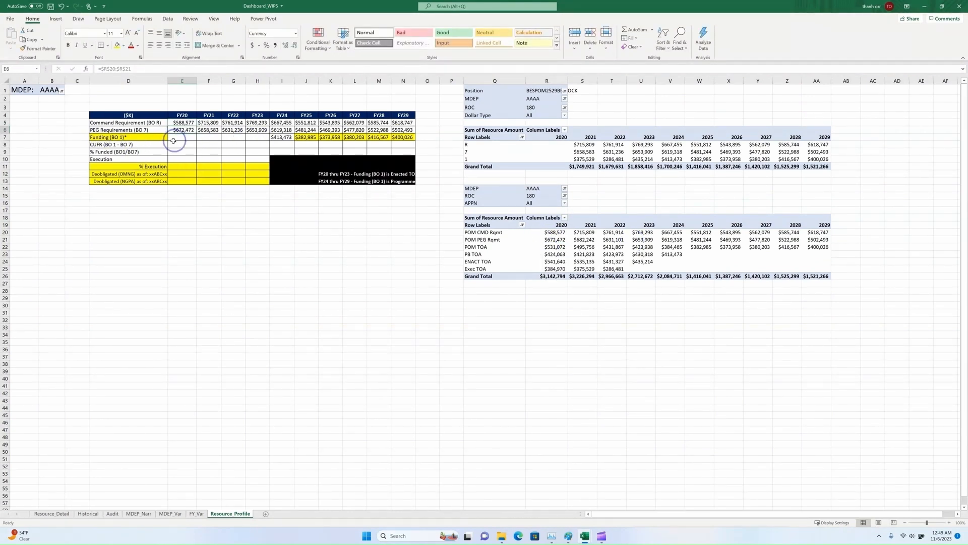
# Link the Funding (BO 1) row for FY20 through FY23 to the ENACT TOA amounts in R24:U24, starting from E7.
pyautogui.click(552, 262)
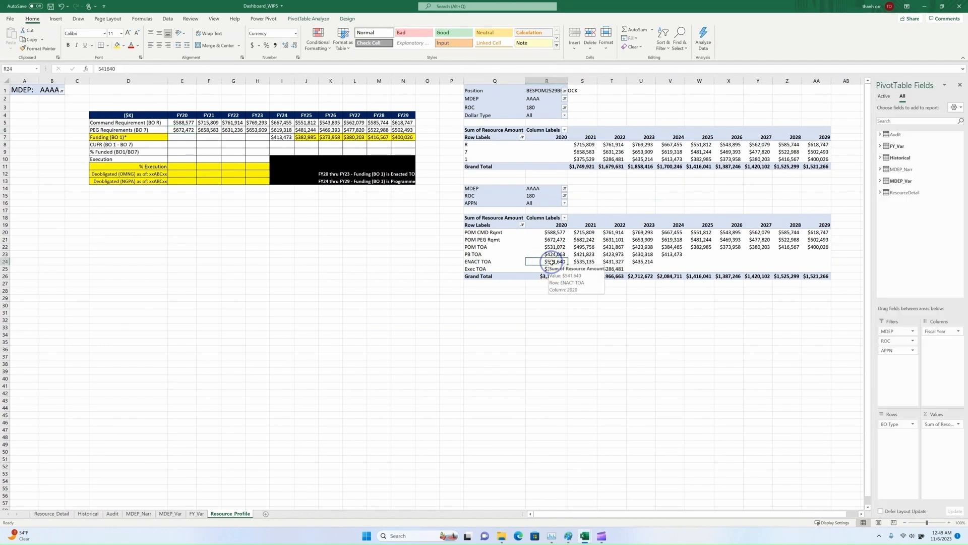
pyautogui.click(173, 137)
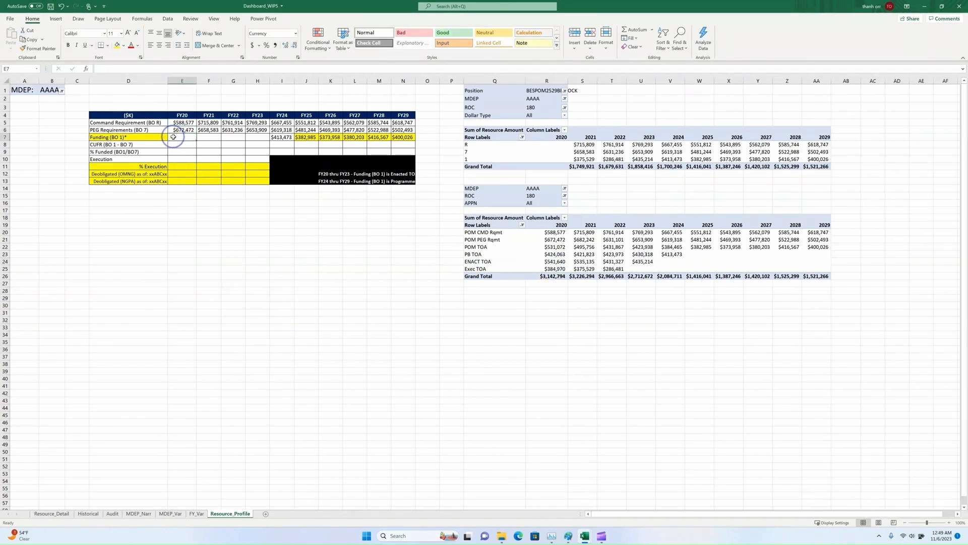
pyautogui.write('=')
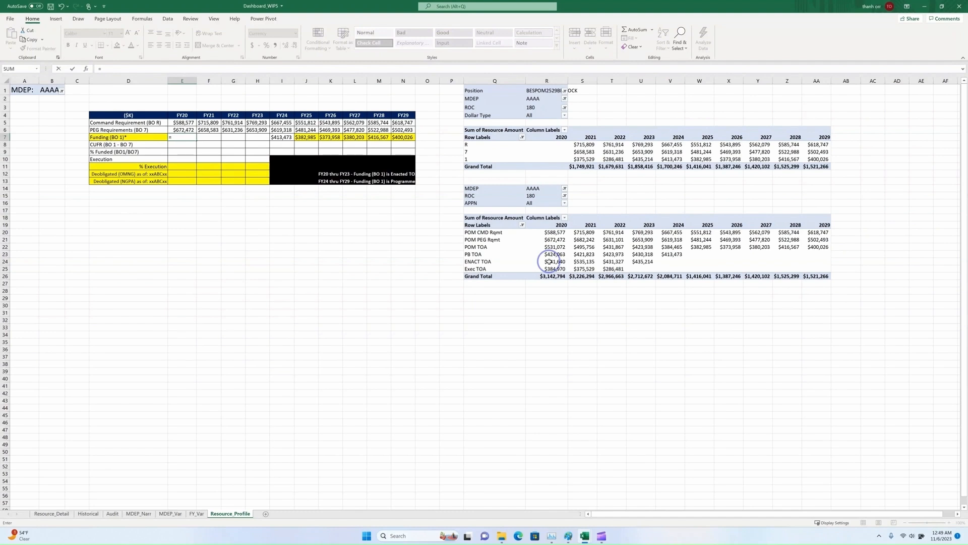
pyautogui.click(549, 261)
pyautogui.keyDown('shift'); pyautogui.click(642, 262); pyautogui.keyUp('shift')
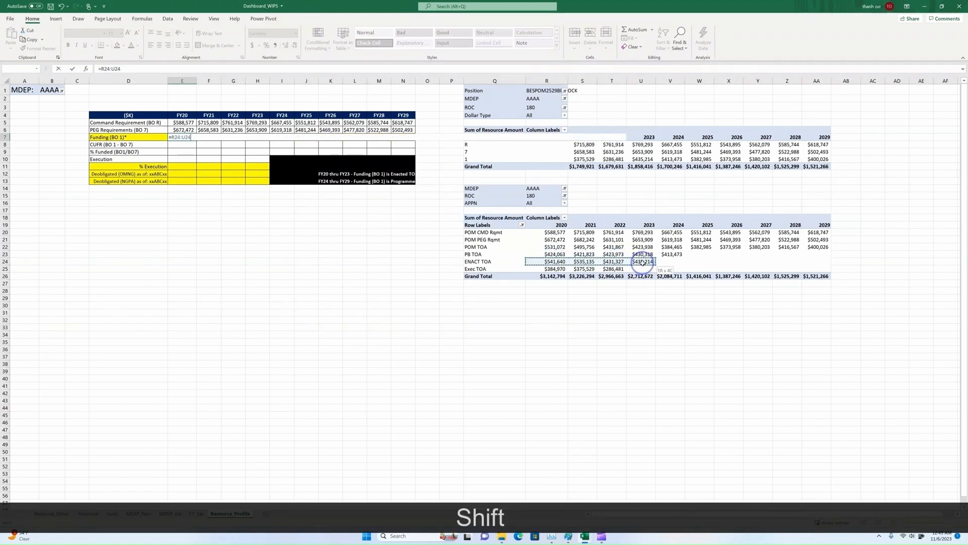
pyautogui.press('Return')
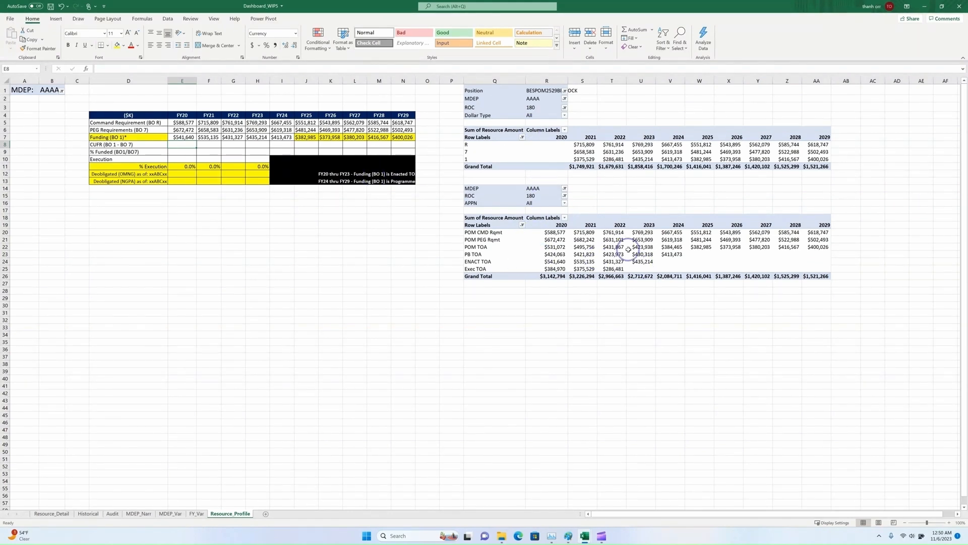
# Set the historical PivotTable's display options to show items with no data on rows.
pyautogui.click(583, 253)
pyautogui.rightClick(585, 254)
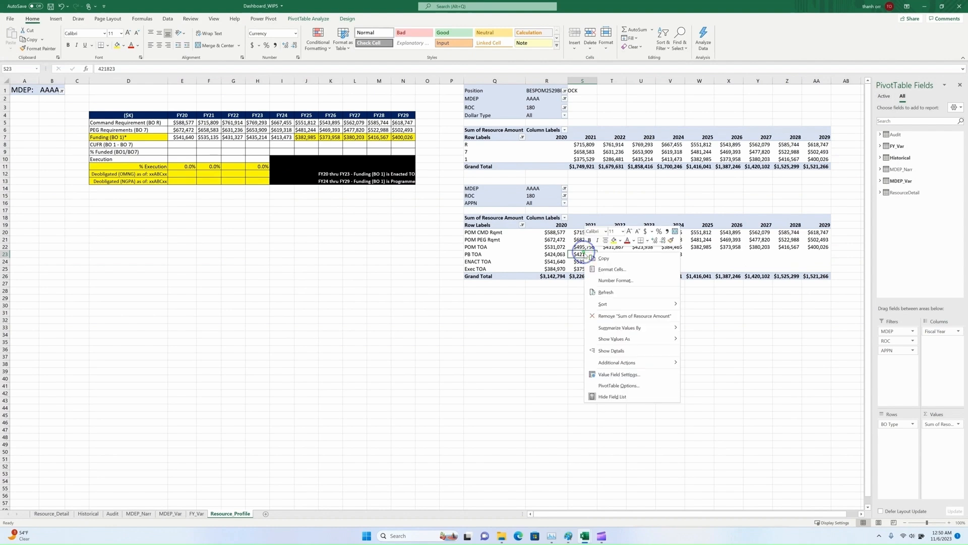
pyautogui.click(631, 386)
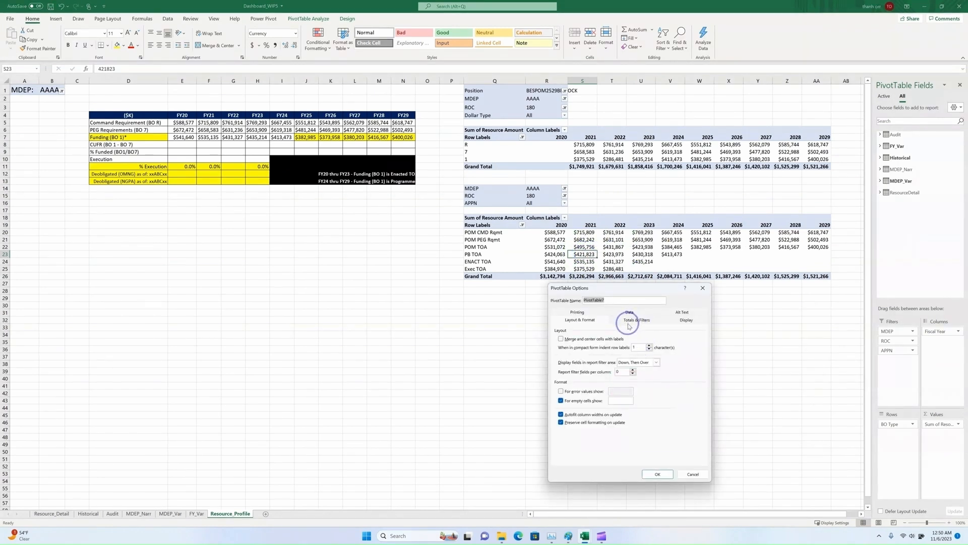
pyautogui.click(686, 322)
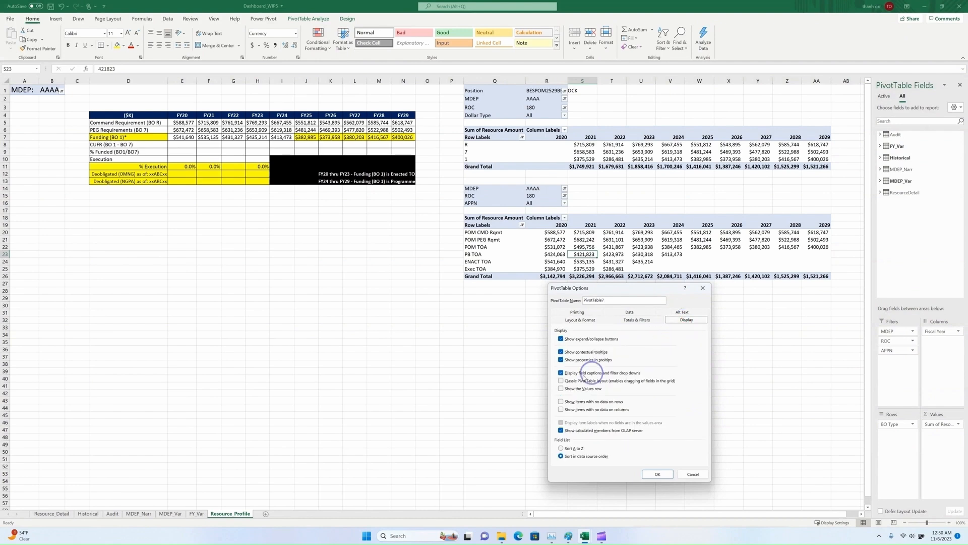
pyautogui.click(561, 403)
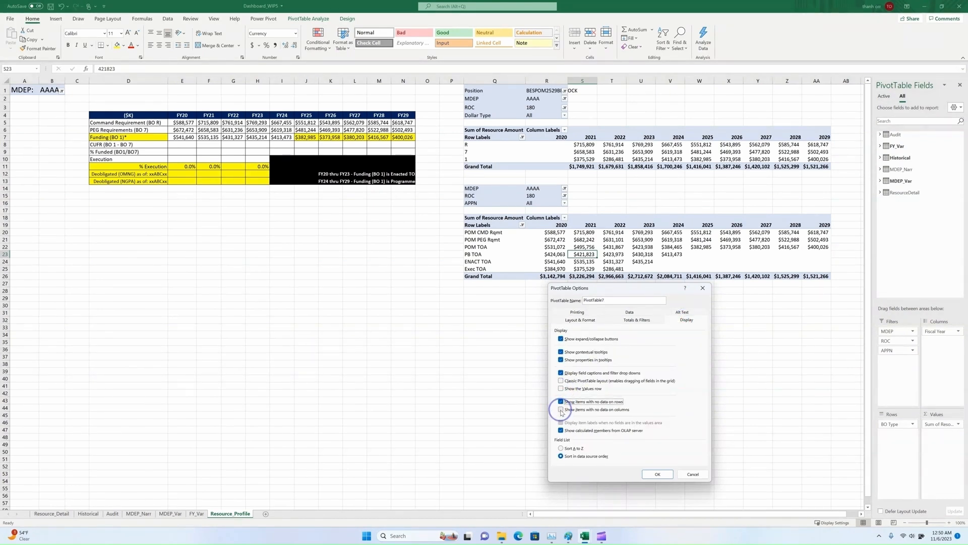
pyautogui.click(656, 473)
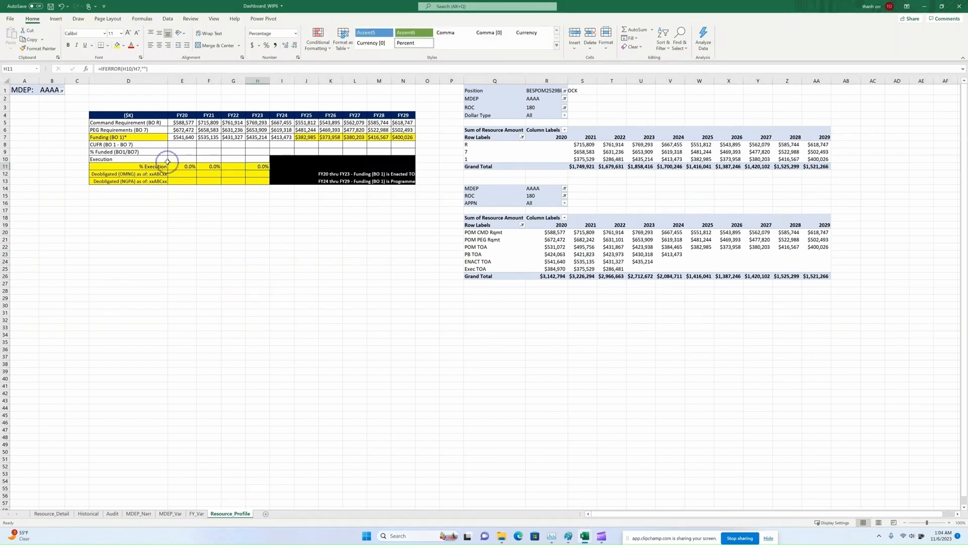
# Link the Execution row for FY20 through FY22 to the Exec TOA amounts with =$R$25:$T$25 entered in E10.
pyautogui.click(169, 160)
pyautogui.write('=')
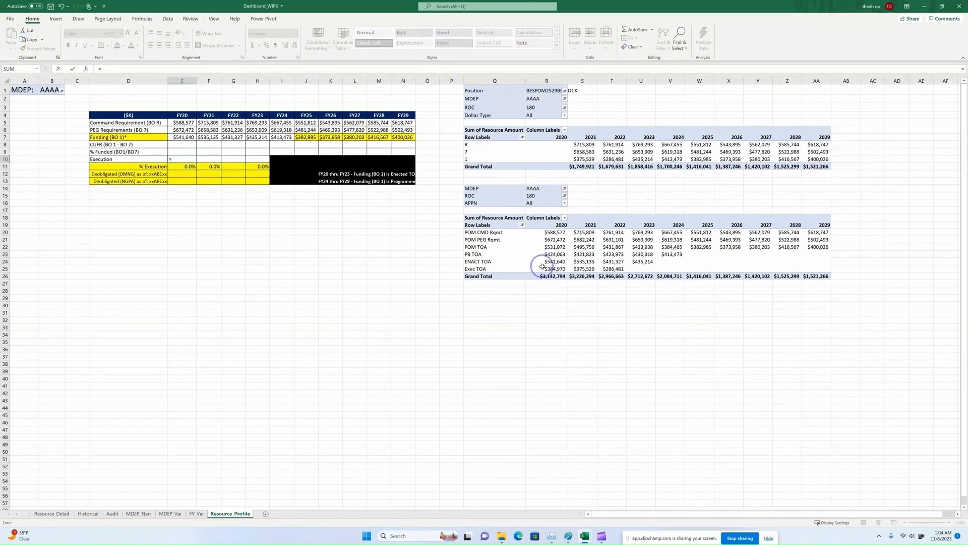
pyautogui.moveTo(554, 269); pyautogui.dragTo(616, 269)
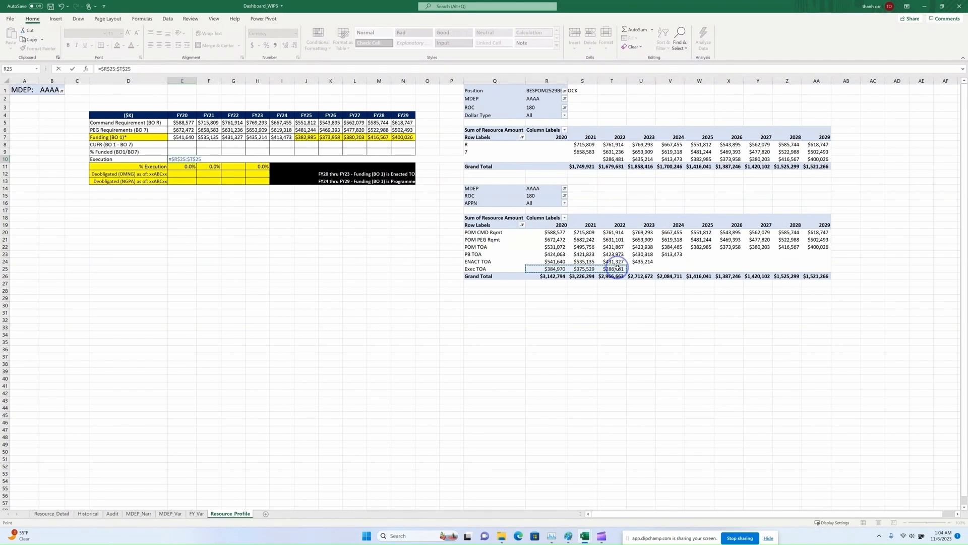
pyautogui.press('Return')
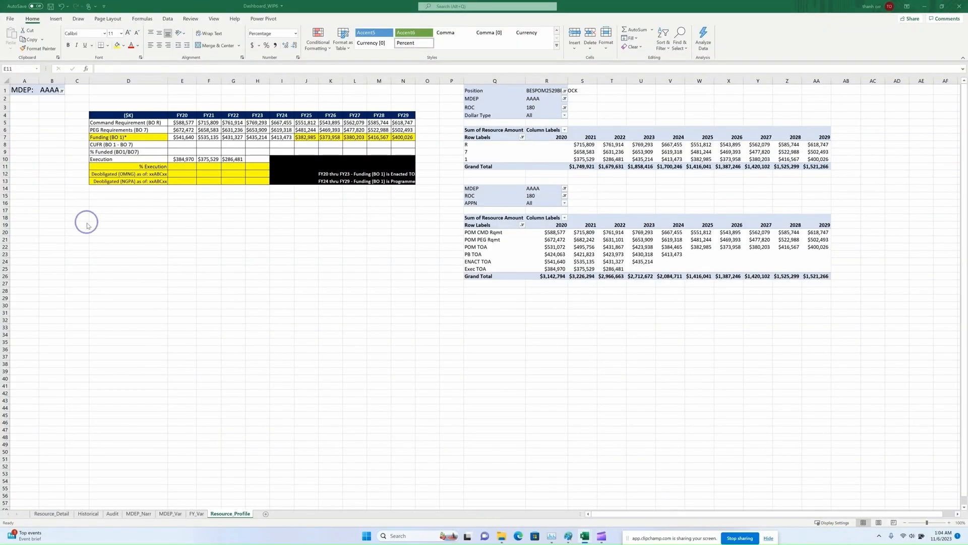
# Calculate CUFR (BO 1 - BO 7) for FY20 as =E7-E6 and fill the formula across to FY29.
pyautogui.click(183, 145)
pyautogui.write('=')
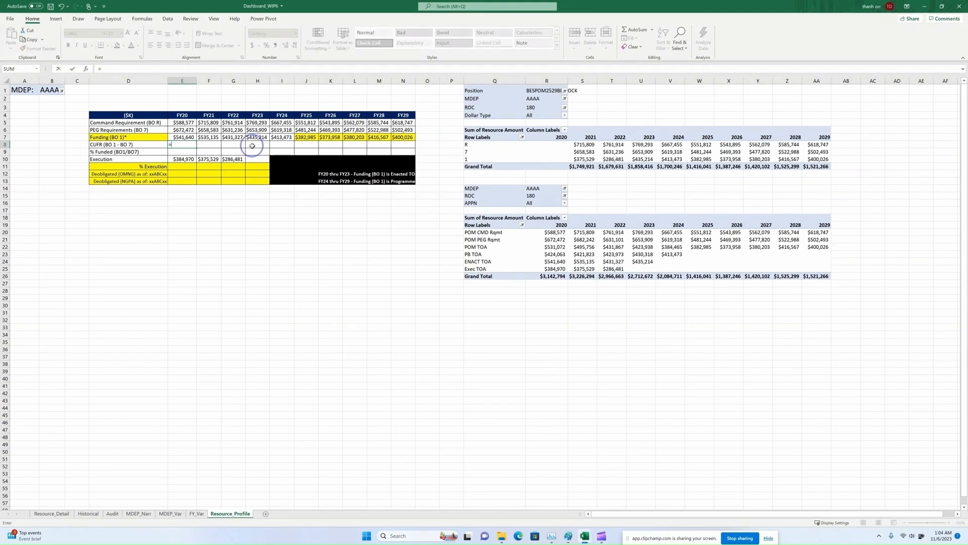
pyautogui.click(185, 130)
pyautogui.press('Return')
pyautogui.click(186, 145)
pyautogui.moveTo(196, 148); pyautogui.dragTo(404, 149)
# Autofit the widths of the FY21 through FY24, FY28 and FY29 columns.
pyautogui.doubleClick(392, 82)
pyautogui.doubleClick(416, 81)
pyautogui.doubleClick(294, 81)
pyautogui.doubleClick(269, 81)
pyautogui.doubleClick(245, 81)
pyautogui.doubleClick(221, 81)
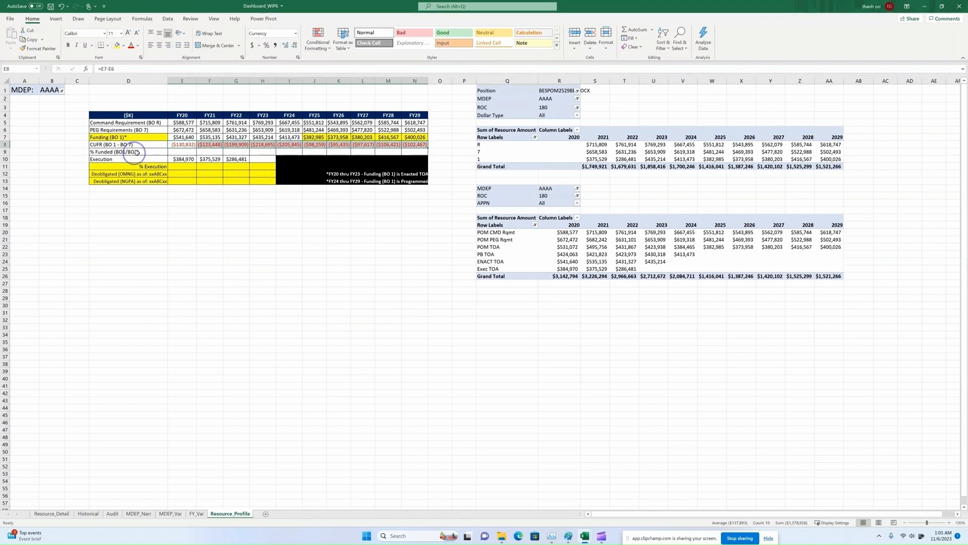
# Calculate % Funded (BO1/BO7) for FY20 as =E7/E6 and fill the formula across to FY29.
pyautogui.click(182, 152)
pyautogui.write('=')
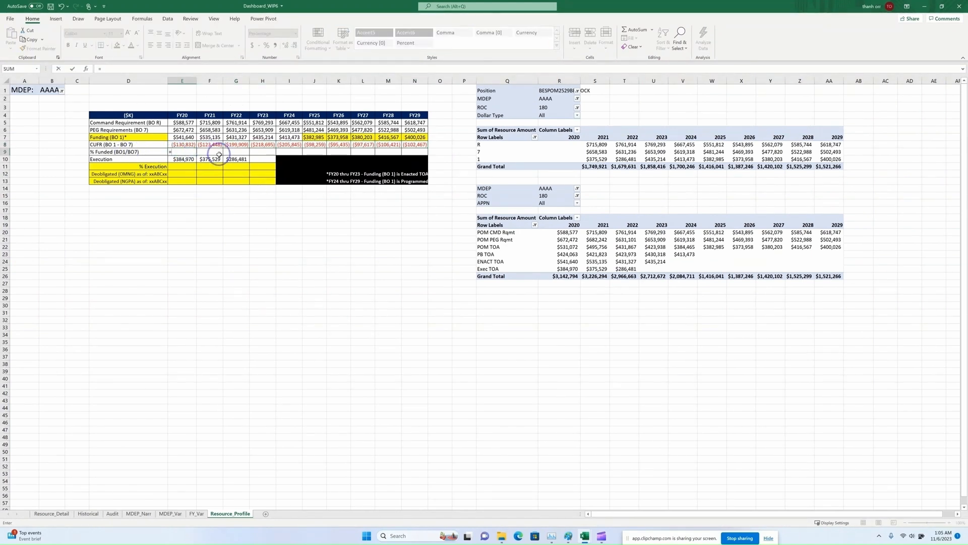
pyautogui.click(185, 138)
pyautogui.write('/')
pyautogui.click(185, 130)
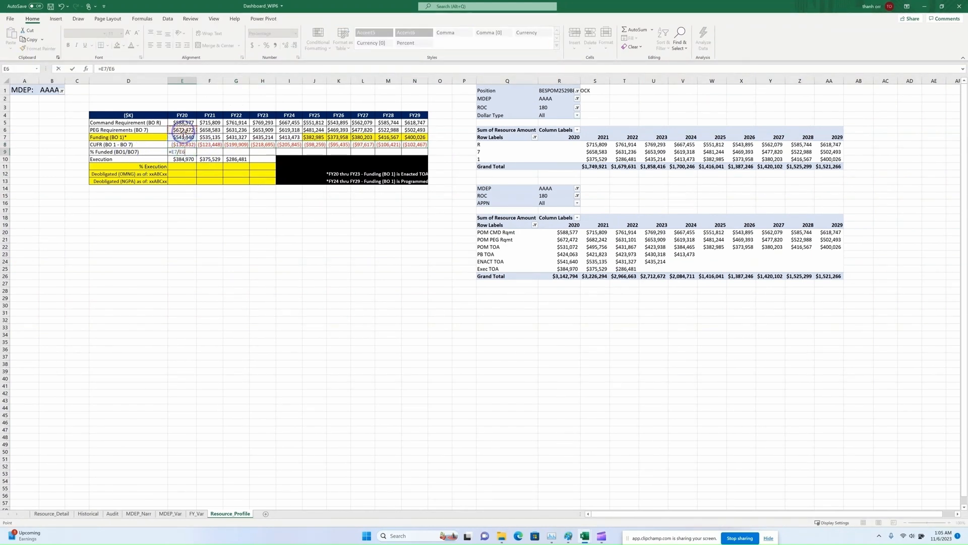
pyautogui.press('Return')
pyautogui.click(182, 152)
pyautogui.moveTo(196, 155); pyautogui.dragTo(424, 154)
pyautogui.click(188, 233)
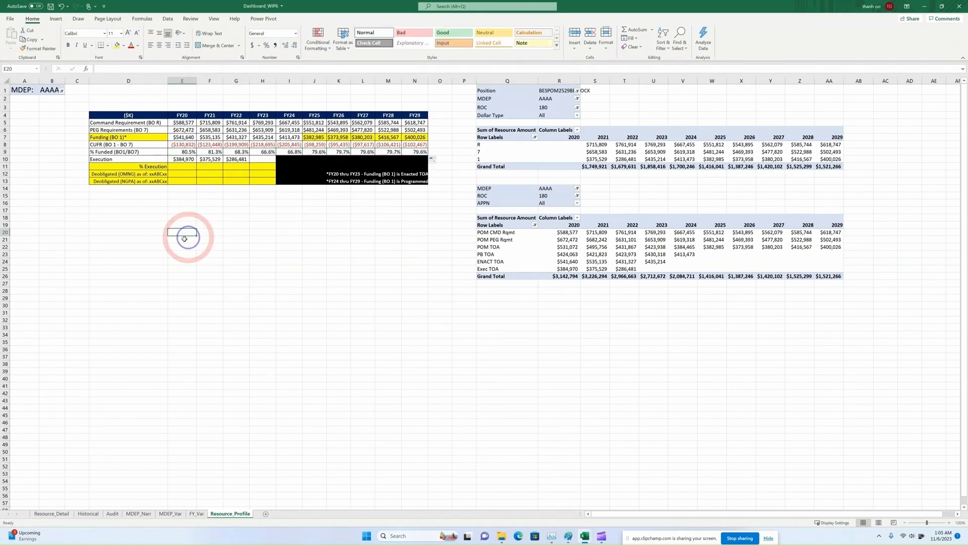
# Calculate % Execution for FY20 as =E10/E7 and fill the formula across to FY23.
pyautogui.click(187, 168)
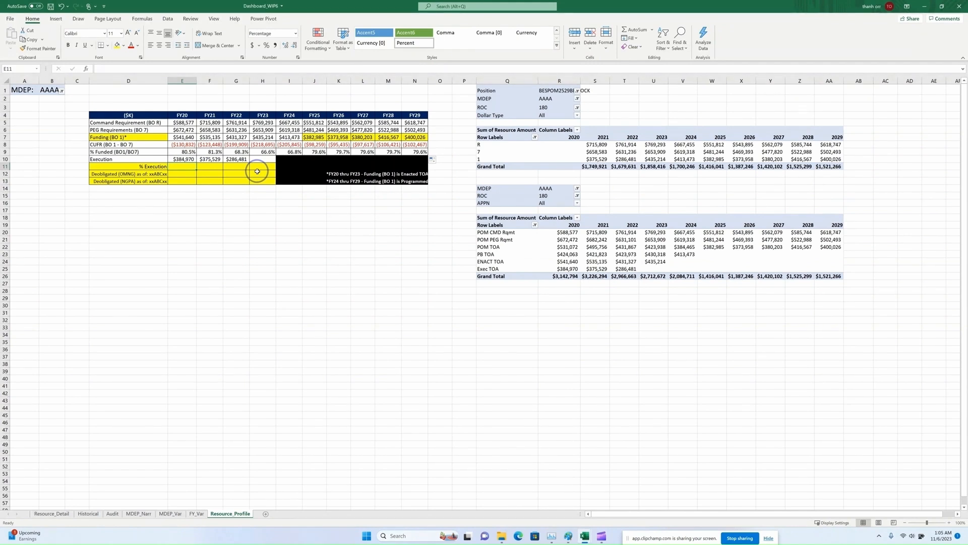
pyautogui.write('=')
pyautogui.click(184, 159)
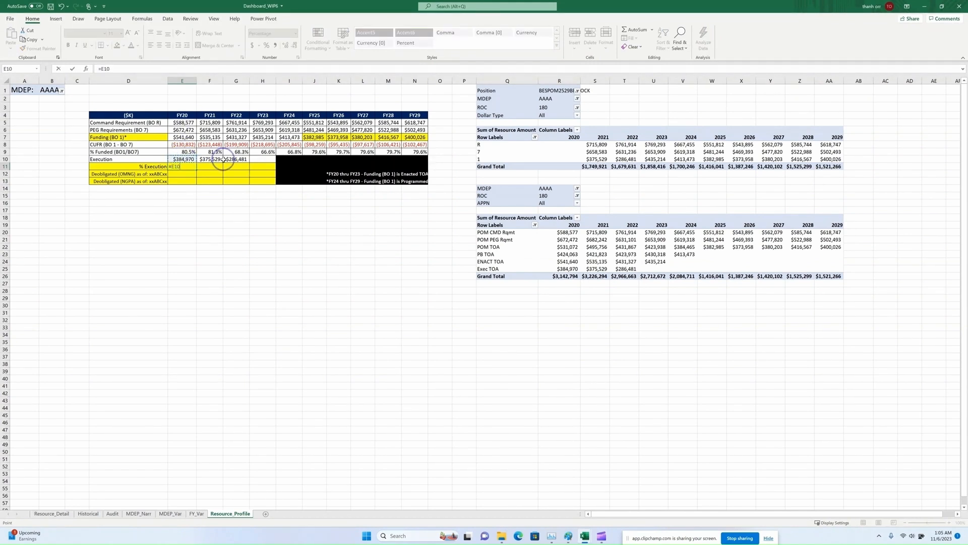
pyautogui.click(189, 137)
pyautogui.press('Return')
pyautogui.click(188, 167)
pyautogui.moveTo(196, 170); pyautogui.dragTo(273, 169)
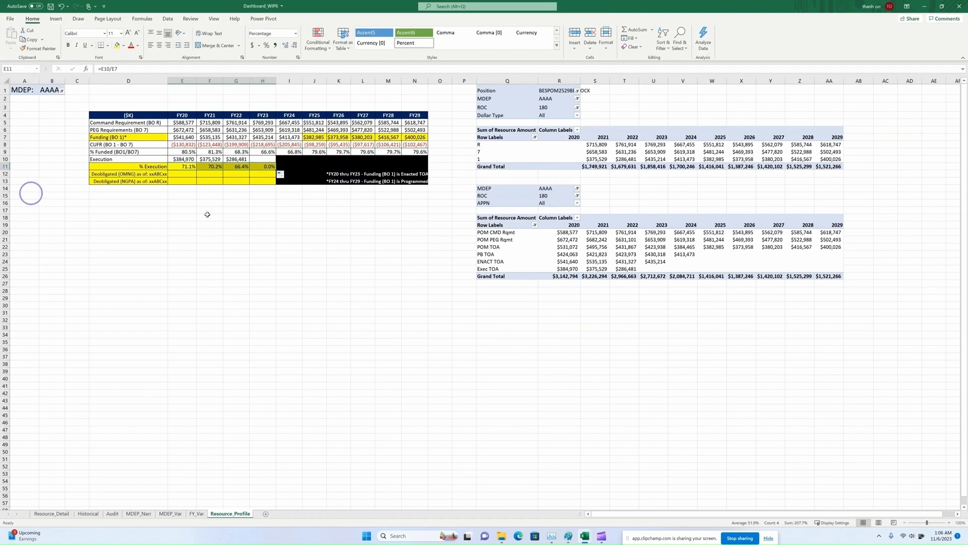
# Clear the FY23 % Execution cell H11.
pyautogui.click(264, 167)
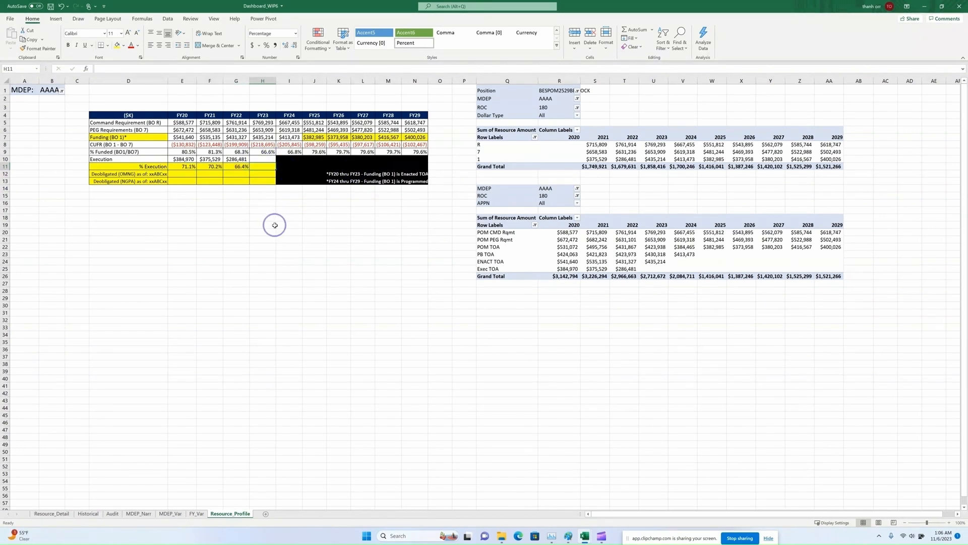
# Insert an MDEP slicer for the PivotTable filter in B1 and place it below the resource profile table.
pyautogui.click(50, 91)
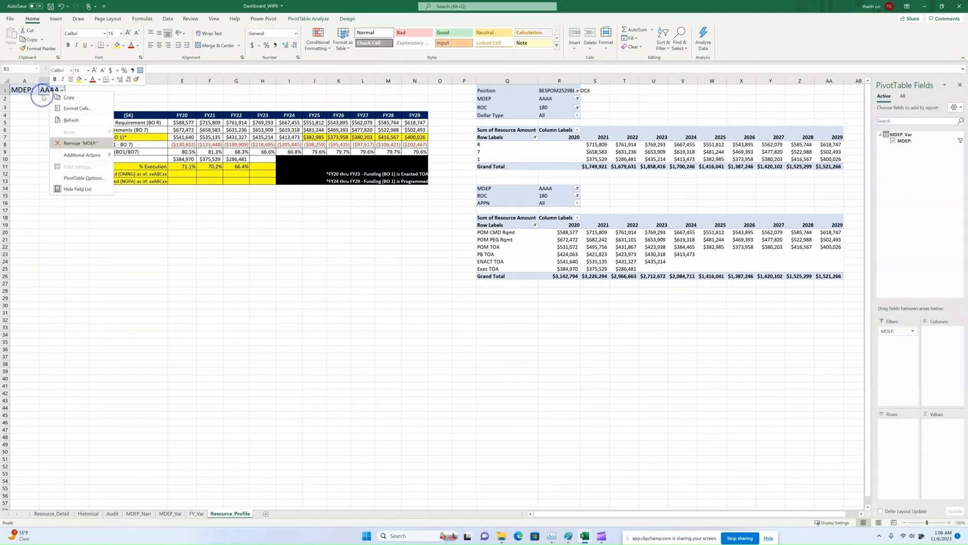
pyautogui.click(44, 90)
pyautogui.click(308, 19)
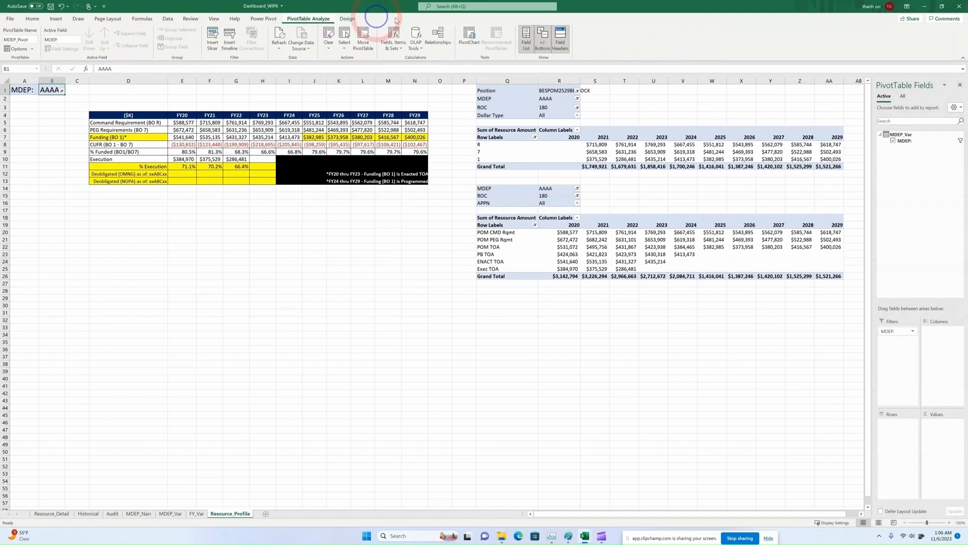
pyautogui.click(213, 34)
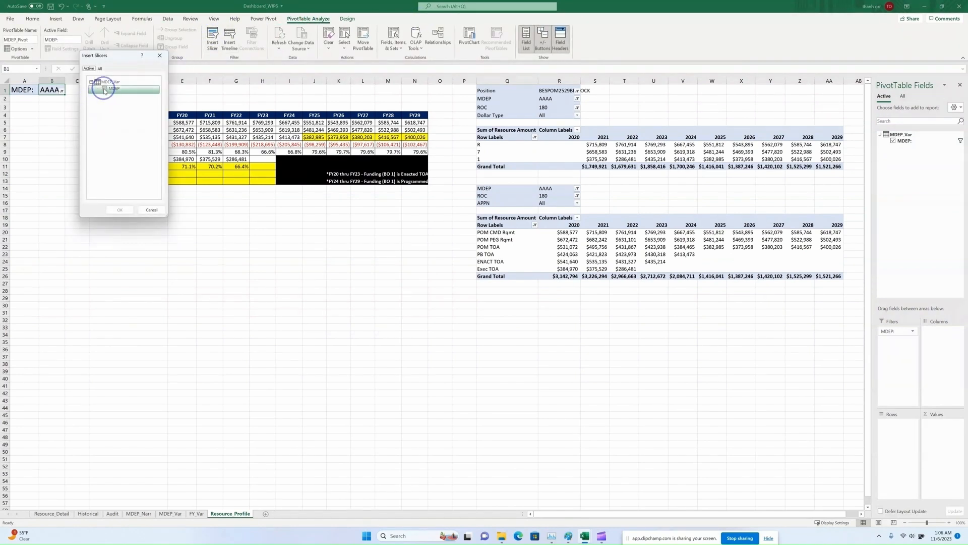
pyautogui.click(121, 208)
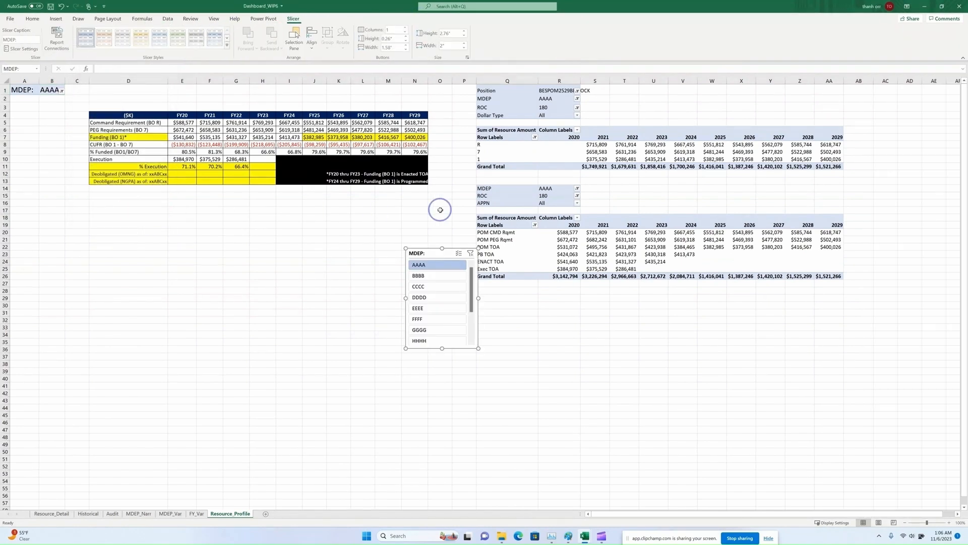
pyautogui.moveTo(441, 253); pyautogui.dragTo(159, 216)
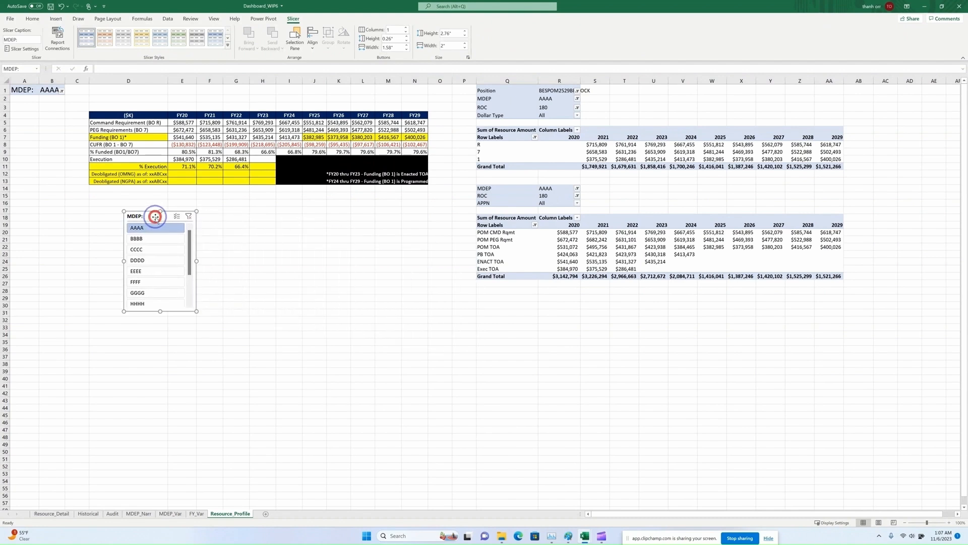
# Try the MDEP slicer by selecting BBBB and CCCC in turn.
pyautogui.click(148, 239)
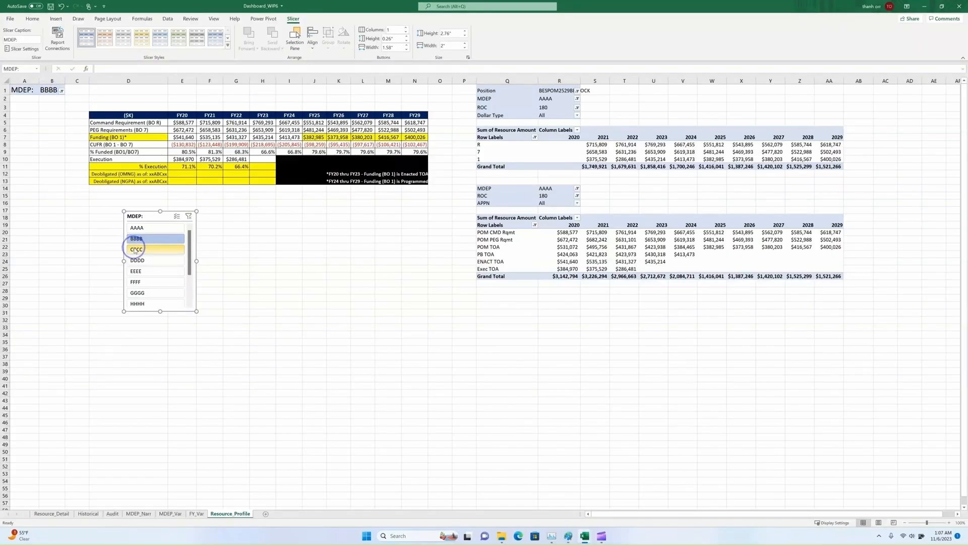
pyautogui.click(140, 250)
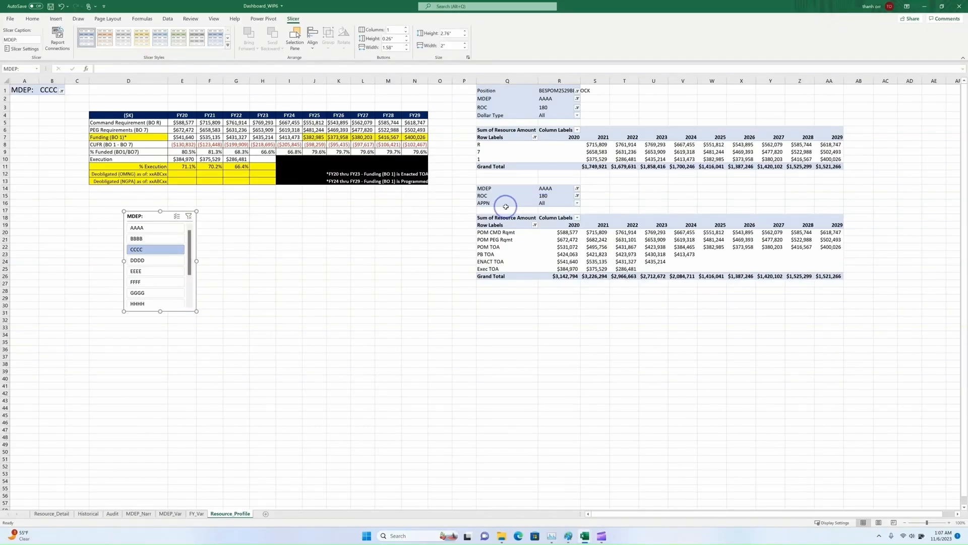
# Name the lower historical PivotTable Hist_Pivot.
pyautogui.click(505, 205)
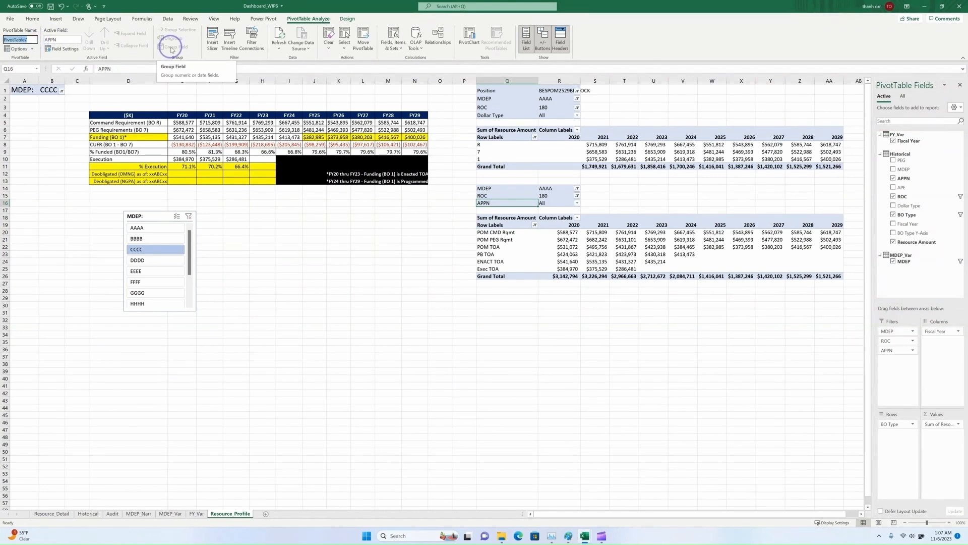
pyautogui.write('His')
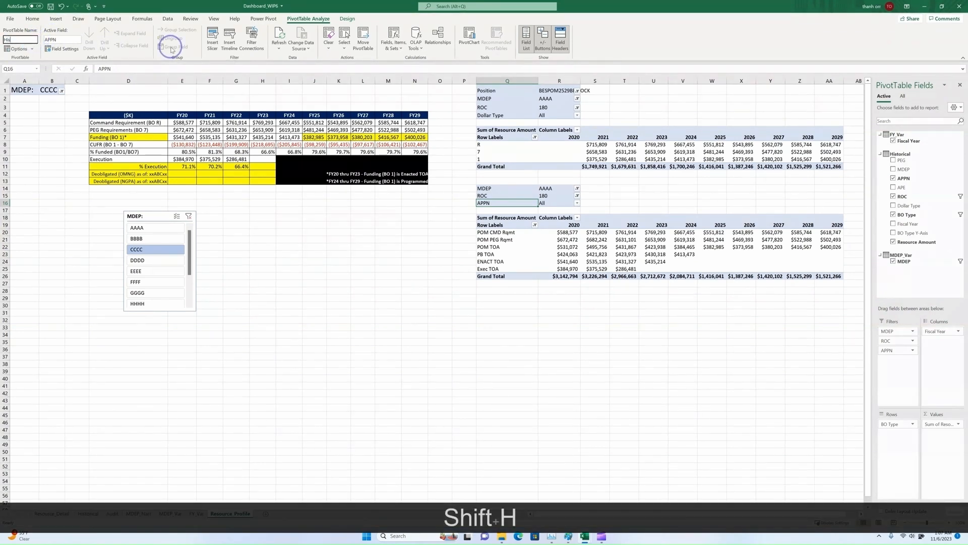
pyautogui.write('t_Pivot')
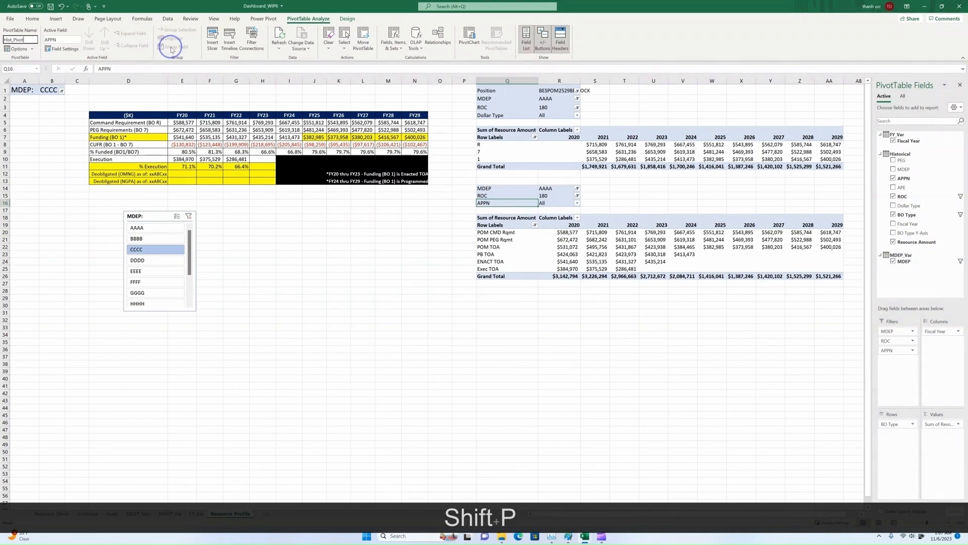
pyautogui.press('Return')
# Connect the MDEP slicer to the Hist_Pivot and Resource_Detail_Pivot reports as well.
pyautogui.click(144, 212)
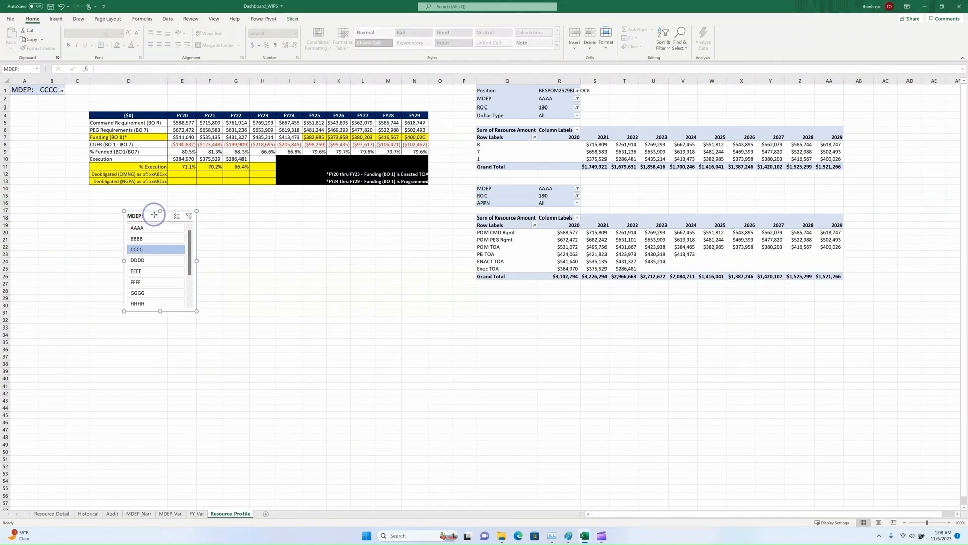
pyautogui.rightClick(156, 217)
pyautogui.click(187, 336)
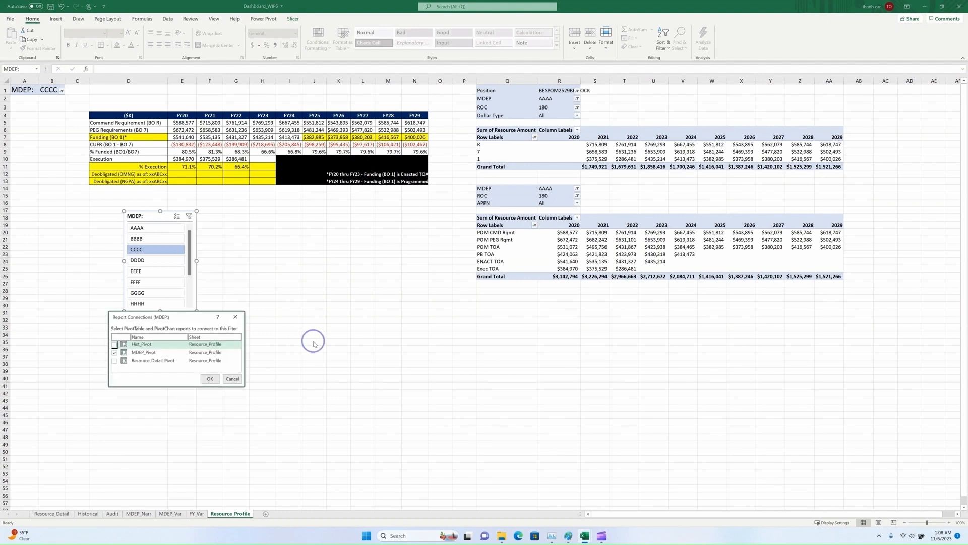
pyautogui.click(115, 345)
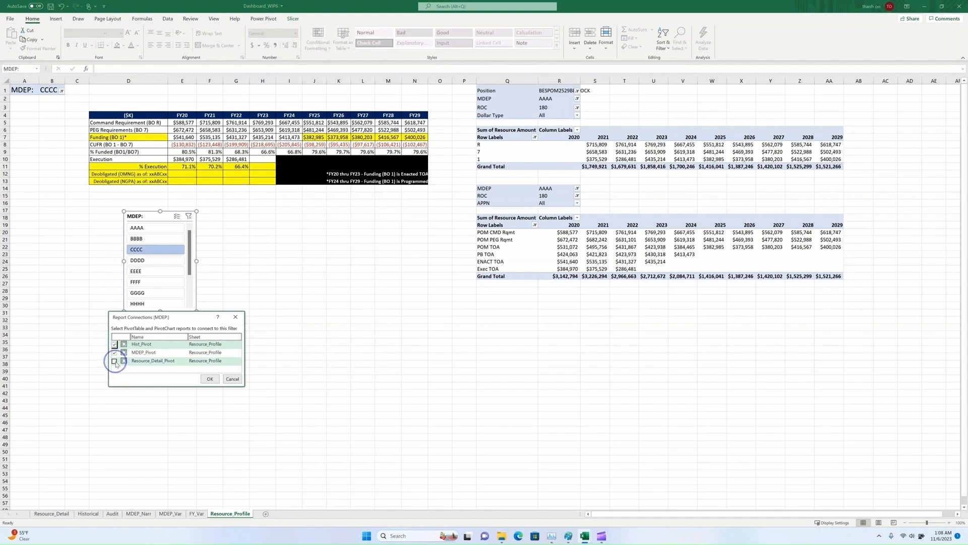
pyautogui.click(115, 362)
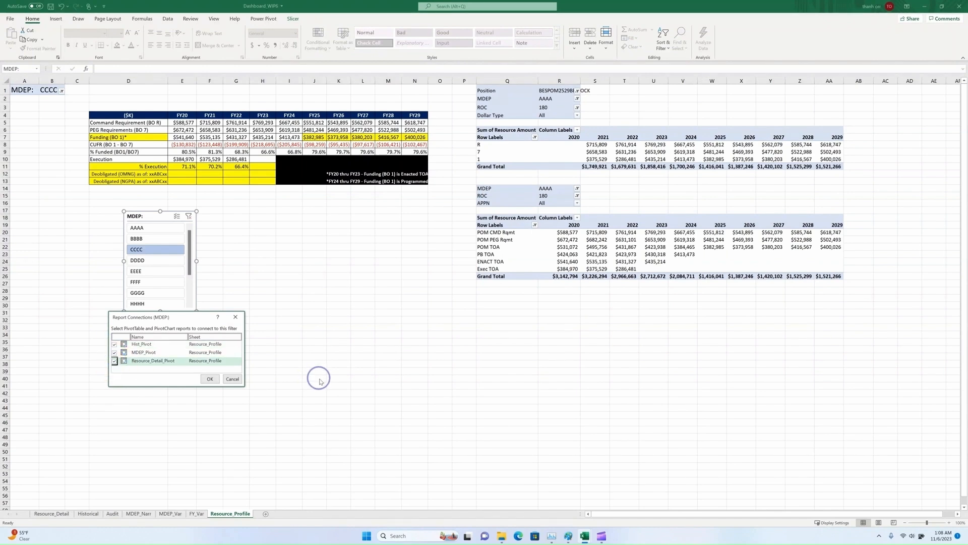
pyautogui.click(210, 380)
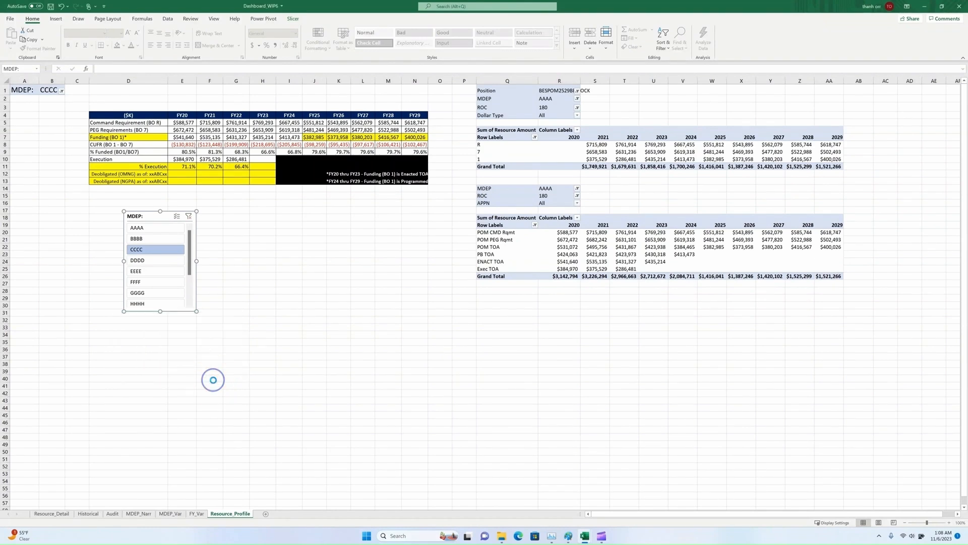
# Filter the connected PivotTables by DDDD, FFFF and GGGG in turn, and move the MDEP slicer toward column A.
pyautogui.click(139, 262)
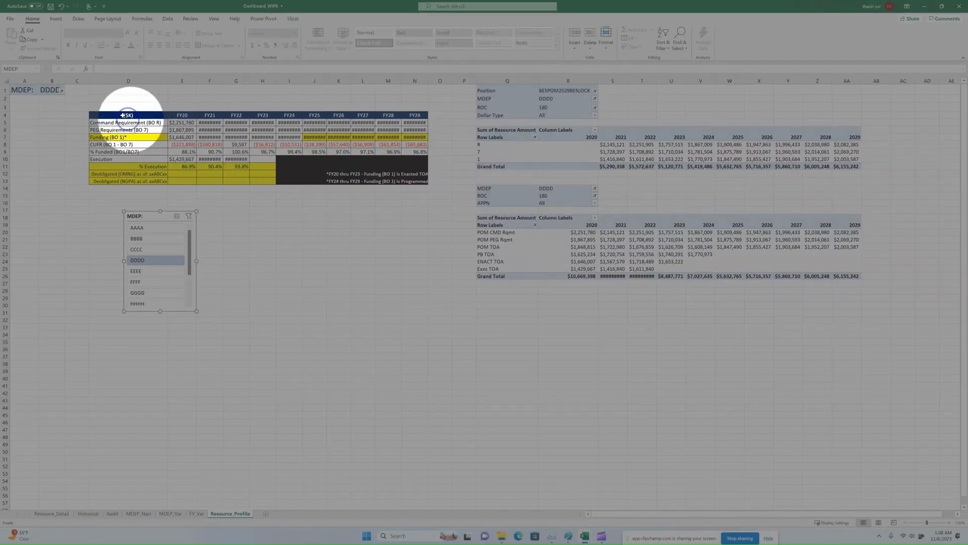
pyautogui.click(140, 283)
pyautogui.click(138, 293)
pyautogui.moveTo(156, 218); pyautogui.dragTo(64, 207)
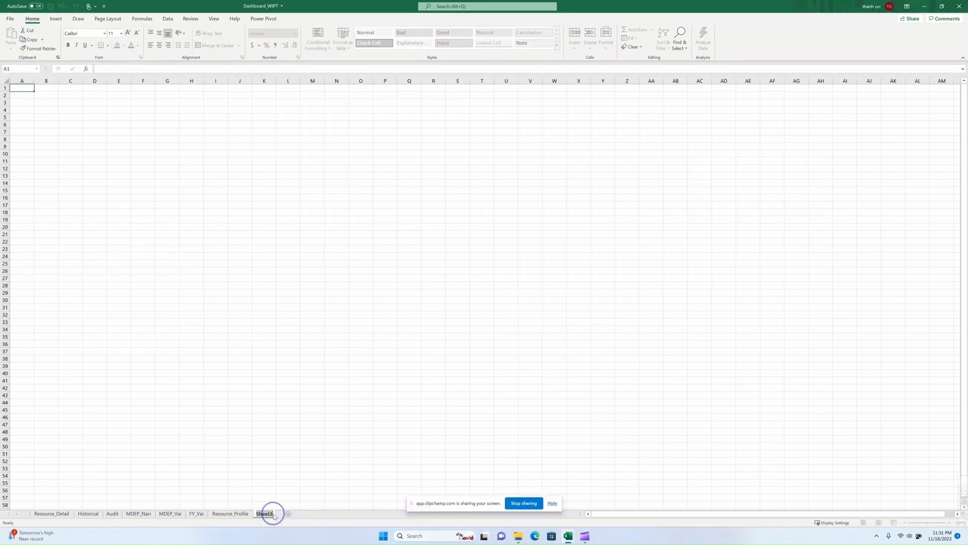
# Rename the new sheet Header and enter the heading POM Years in A1.
pyautogui.write('Header')
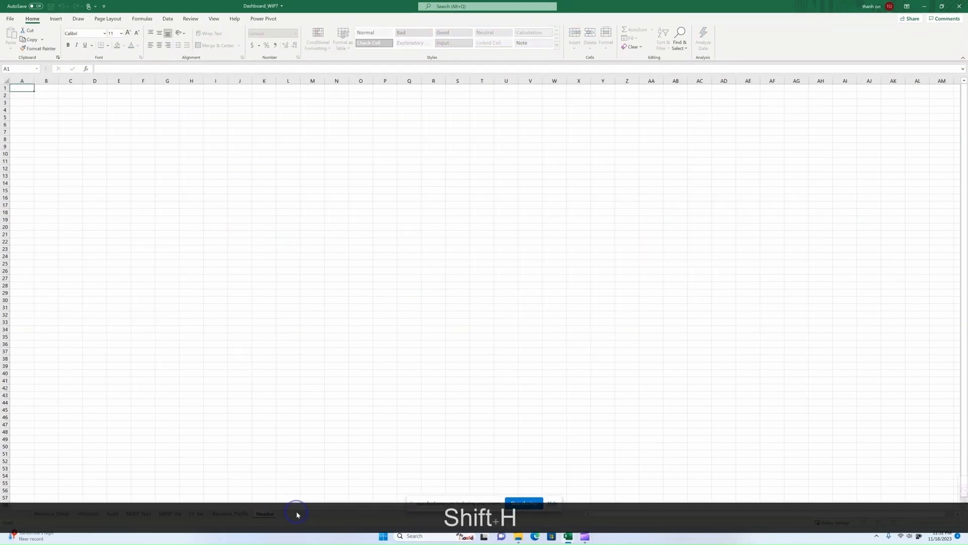
pyautogui.click(296, 515)
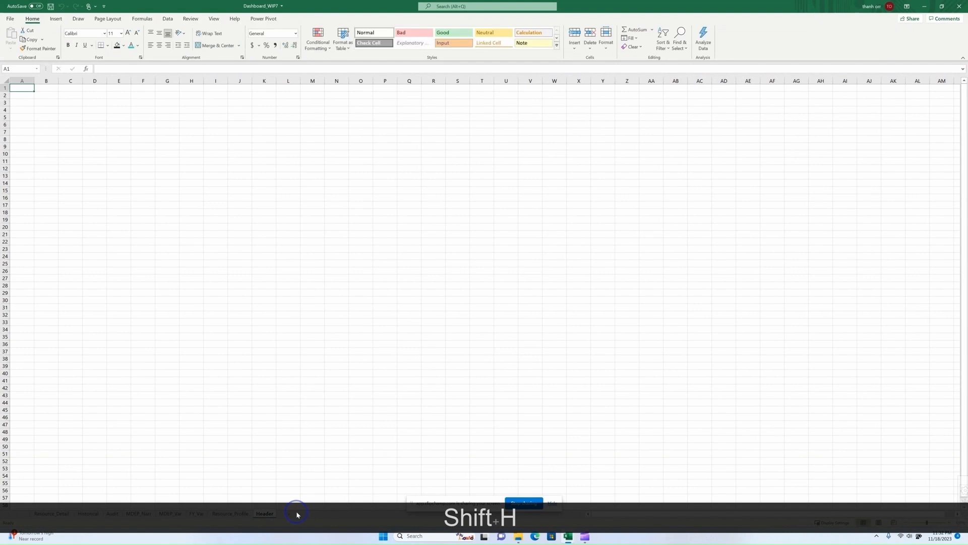
pyautogui.click(46, 102)
pyautogui.click(20, 87)
pyautogui.write('P')
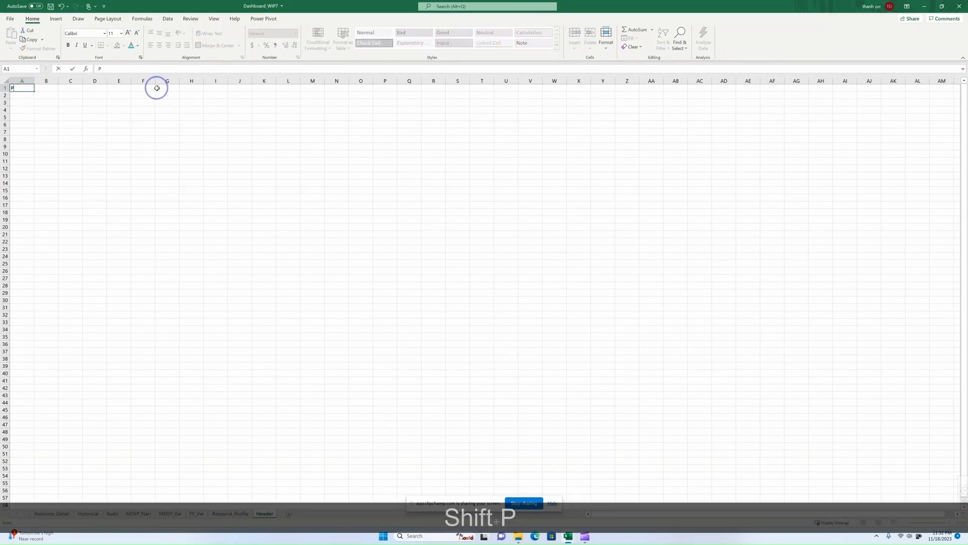
pyautogui.write('OM Years')
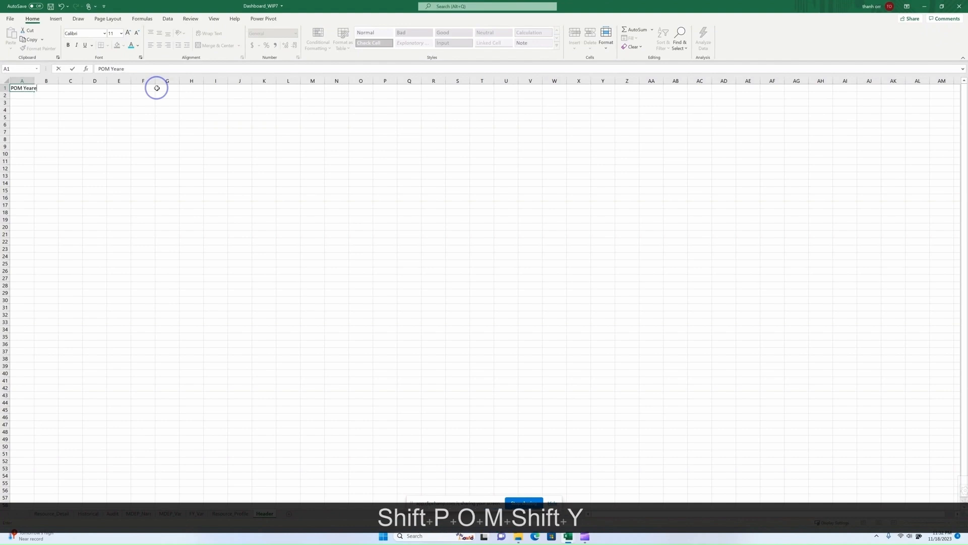
# Enter 2025 and 2026 below the POM Years heading and fill the series down to 2029 in A6.
pyautogui.click(22, 94)
pyautogui.write('2025')
pyautogui.press('Return')
pyautogui.write('202')
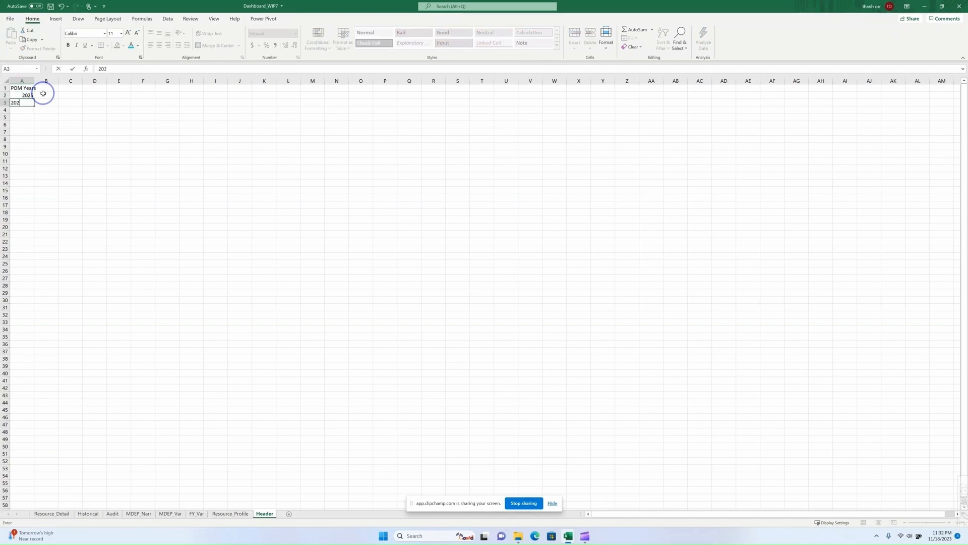
pyautogui.write('6')
pyautogui.press('Return')
pyautogui.click(25, 95)
pyautogui.keyDown('shift'); pyautogui.click(30, 102); pyautogui.keyUp('shift')
pyautogui.moveTo(35, 105); pyautogui.dragTo(27, 125)
pyautogui.click(79, 121)
# Convert A1:A6 into a table with headers and name it POM_Years.
pyautogui.click(31, 89)
pyautogui.hotkey('ctrl', 't')
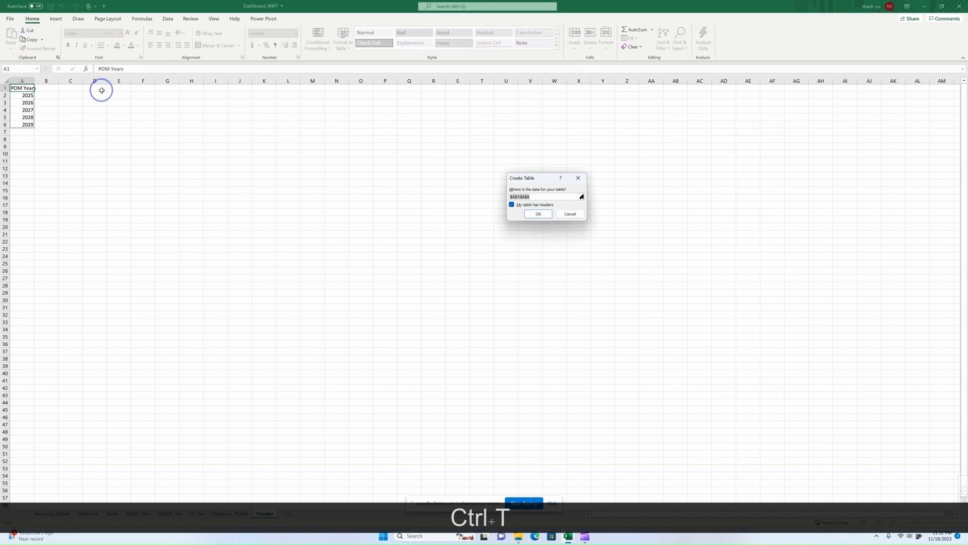
pyautogui.click(538, 214)
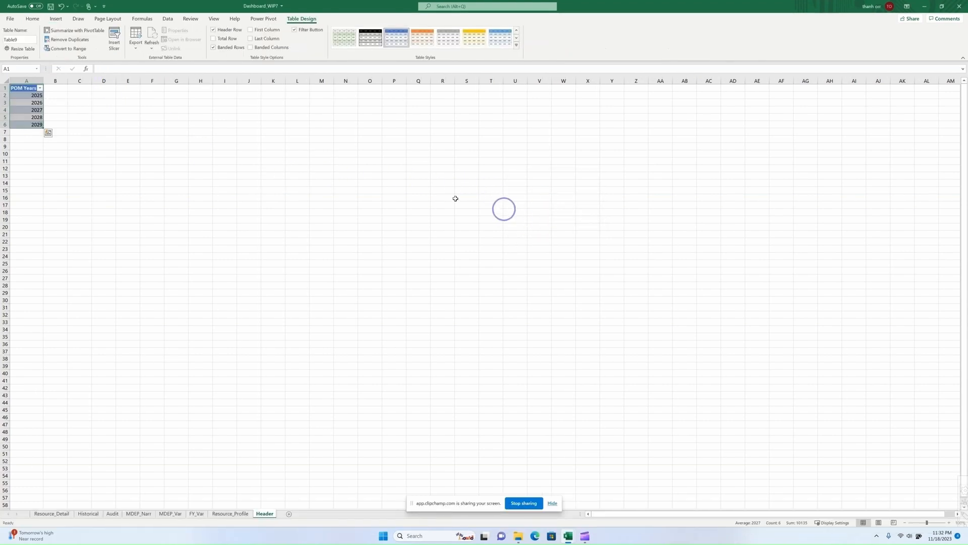
pyautogui.click(21, 40)
pyautogui.write('POM_Years')
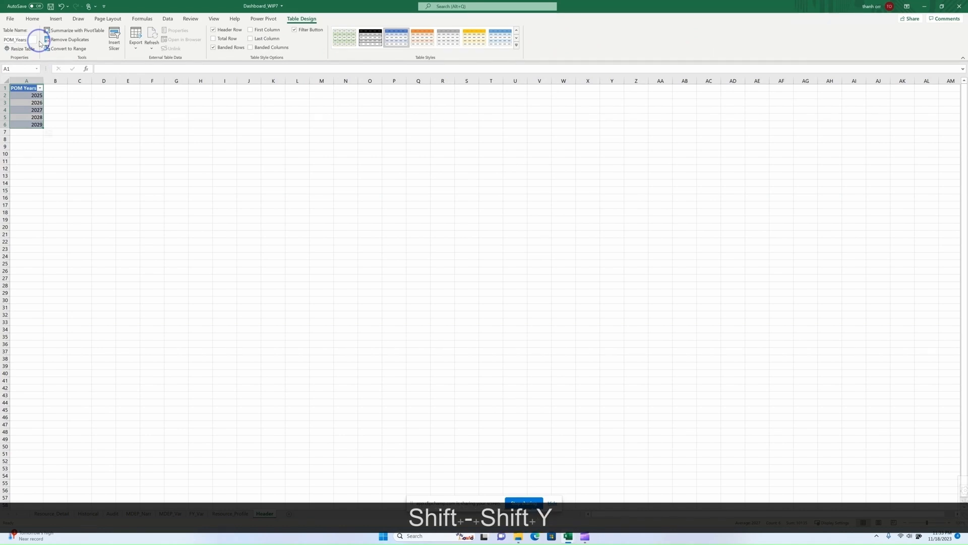
# Add the POM_Years table to the data model.
pyautogui.click(266, 19)
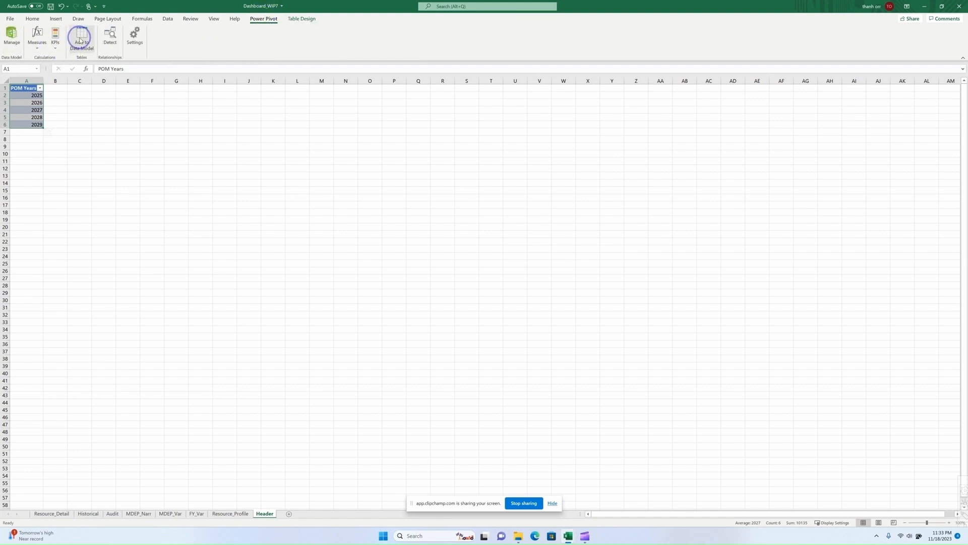
pyautogui.click(80, 36)
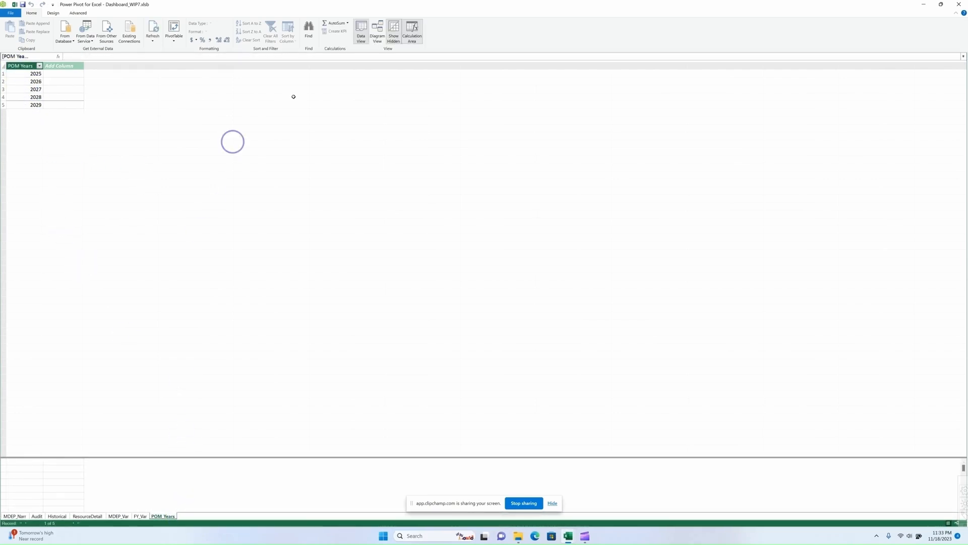
# In the diagram view, place POM_Years beside ResourceDetail and relate its POM Years field to ResourceDetail's Fiscal Year, then return to the workbook.
pyautogui.click(379, 31)
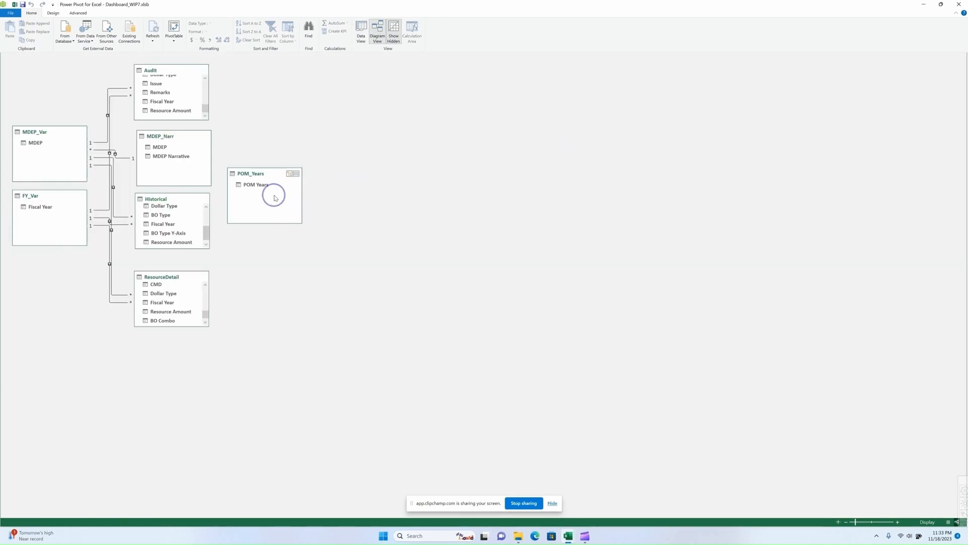
pyautogui.moveTo(265, 181); pyautogui.dragTo(277, 284)
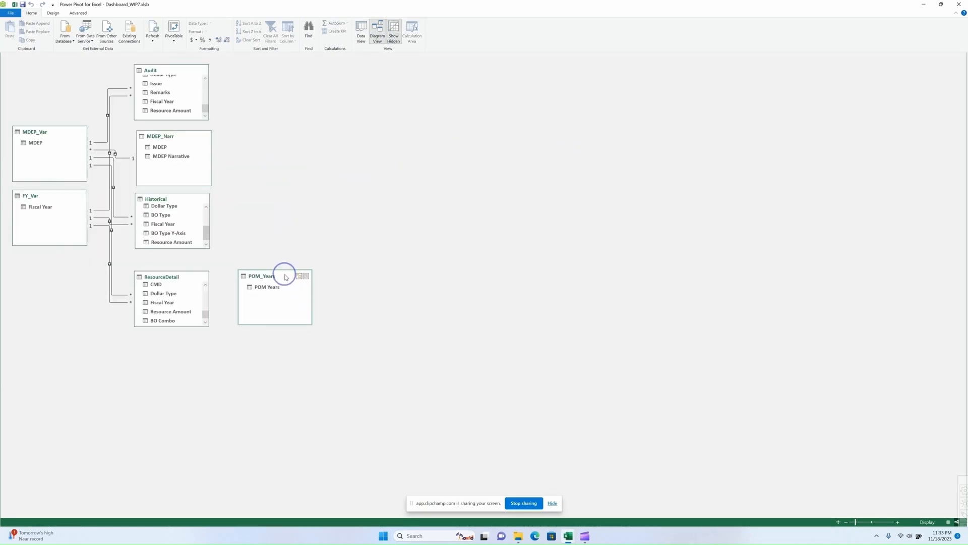
pyautogui.moveTo(205, 313); pyautogui.dragTo(205, 314)
pyautogui.moveTo(262, 285); pyautogui.dragTo(156, 305)
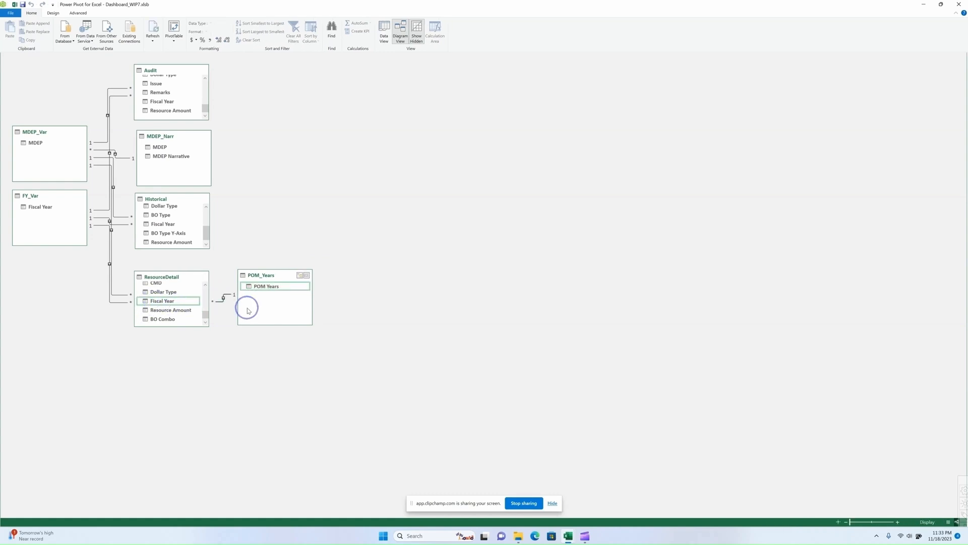
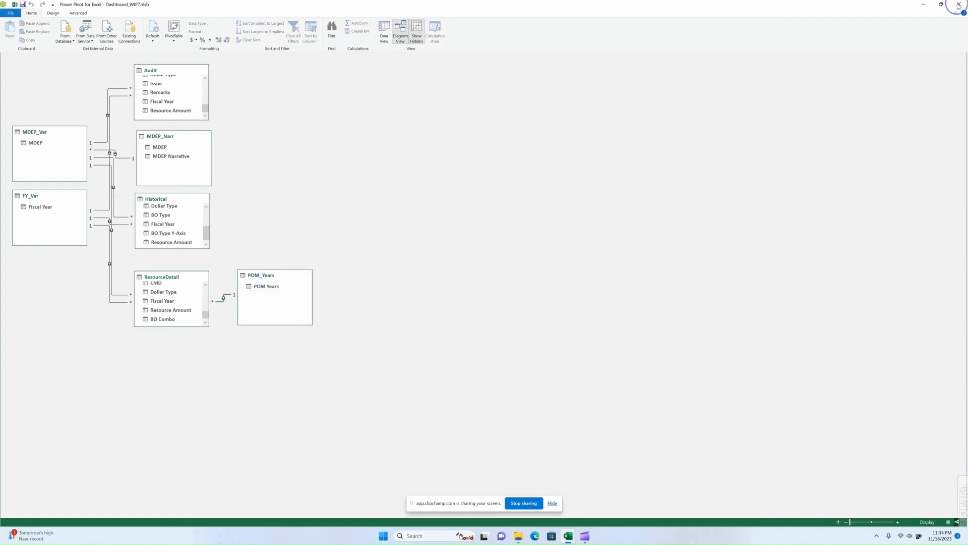
pyautogui.click(925, 6)
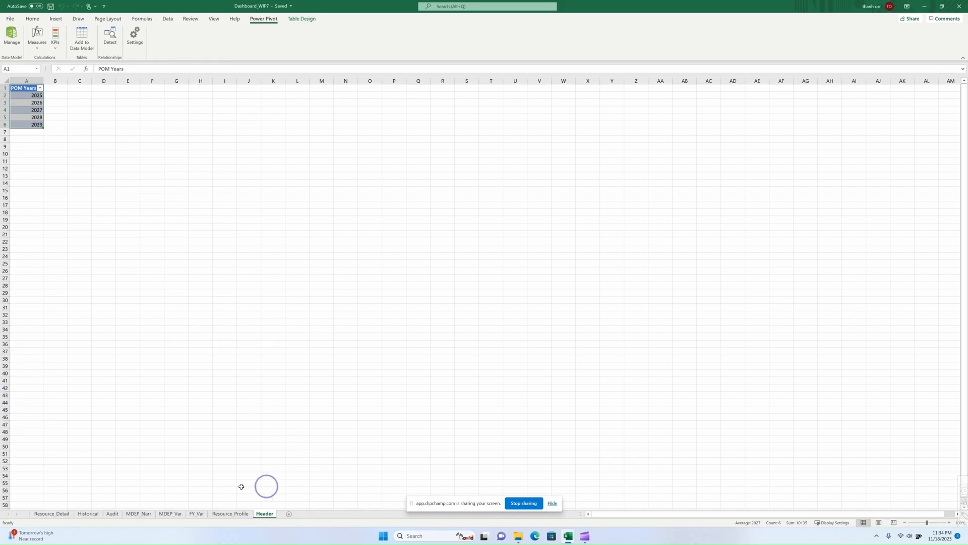
# Insert a PivotTable from the data model at C1 of the Header sheet with POM Years as its filter.
pyautogui.click(78, 88)
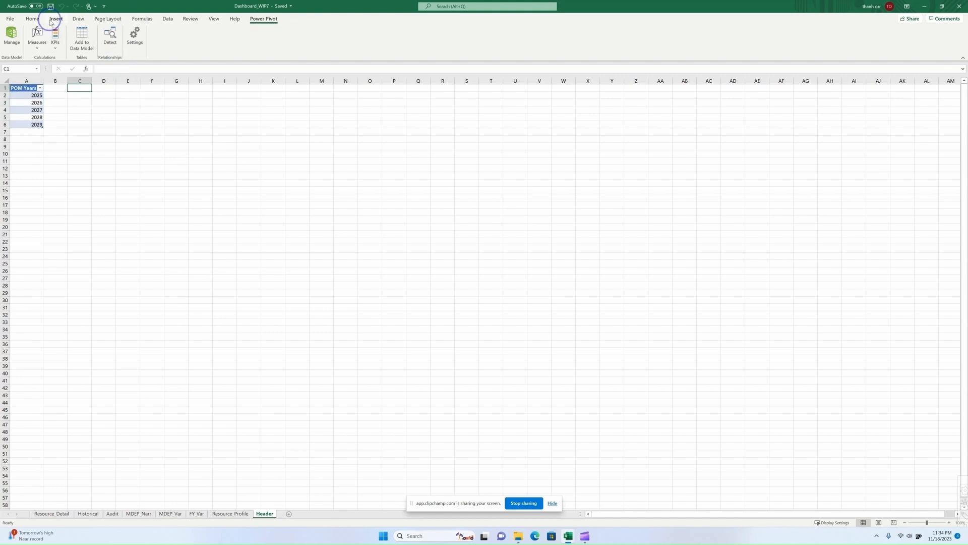
pyautogui.click(56, 19)
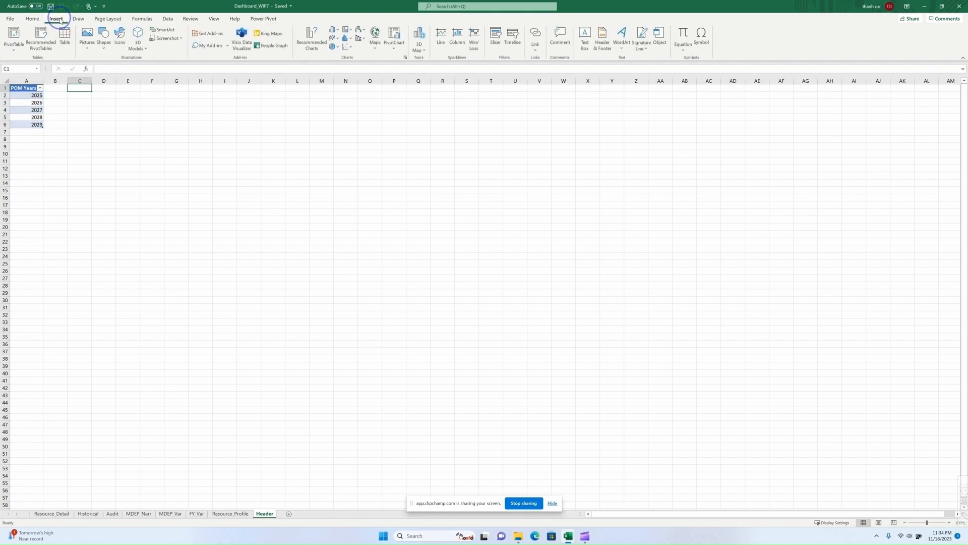
pyautogui.click(12, 43)
pyautogui.click(28, 79)
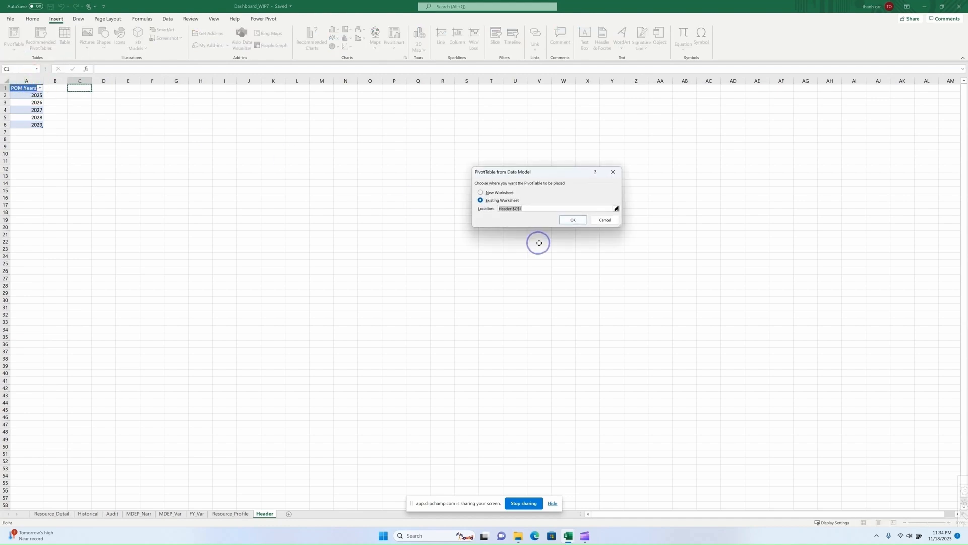
pyautogui.click(575, 220)
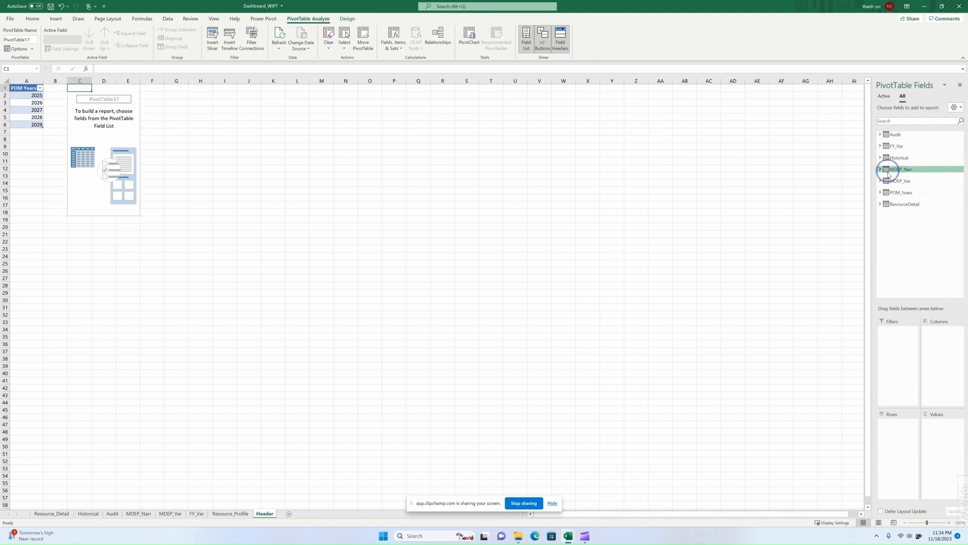
pyautogui.click(887, 192)
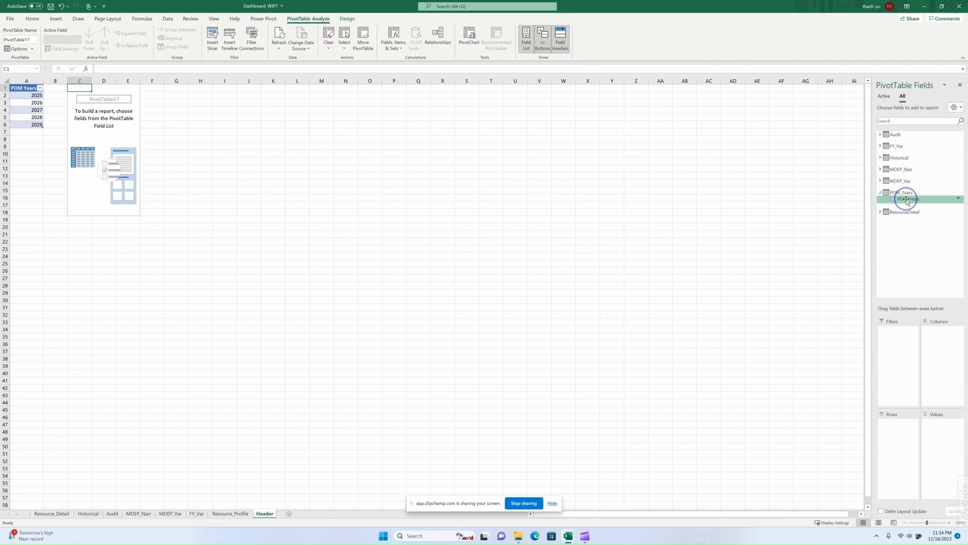
pyautogui.moveTo(906, 200); pyautogui.dragTo(900, 344)
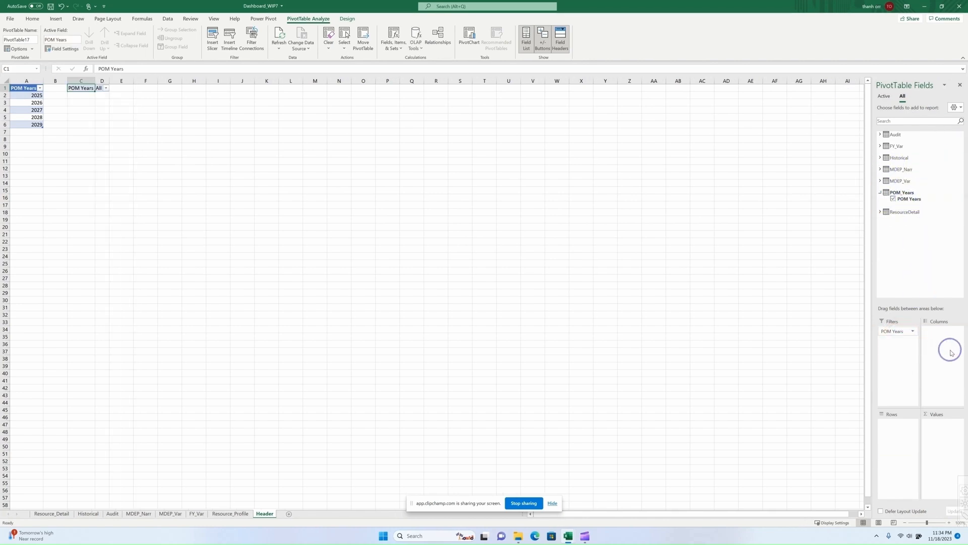
# Add a POM Years slicer for the new PivotTable and place it just below the PivotTable filter.
pyautogui.rightClick(83, 90)
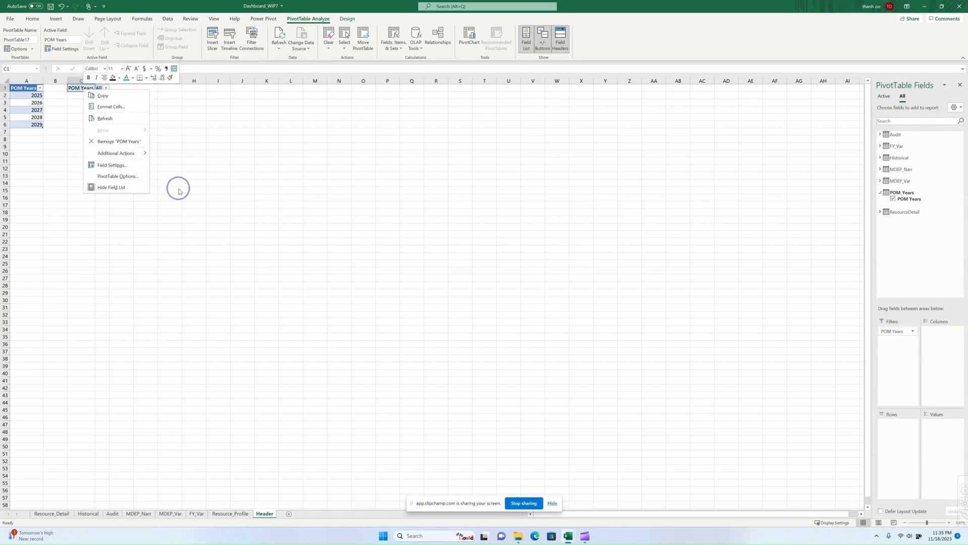
pyautogui.click(240, 175)
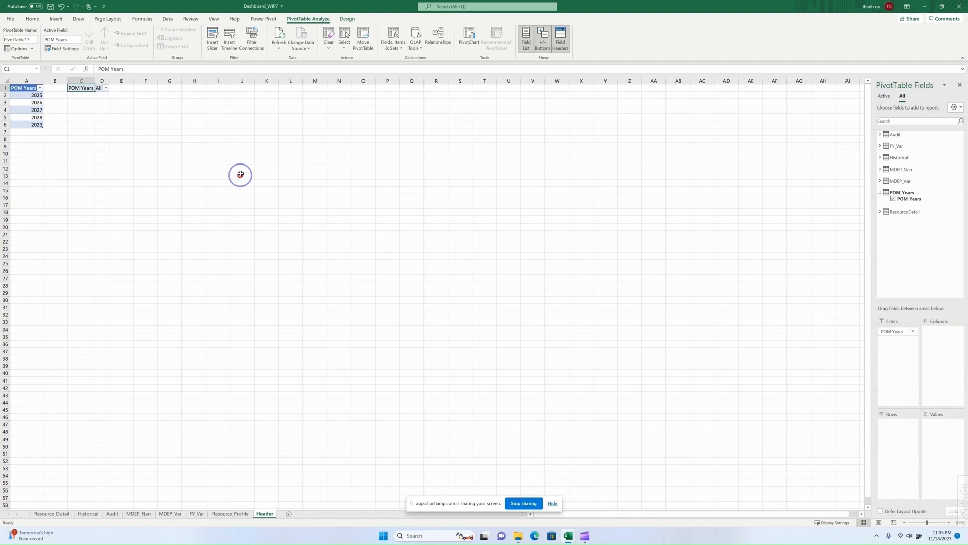
pyautogui.click(212, 37)
pyautogui.click(529, 153)
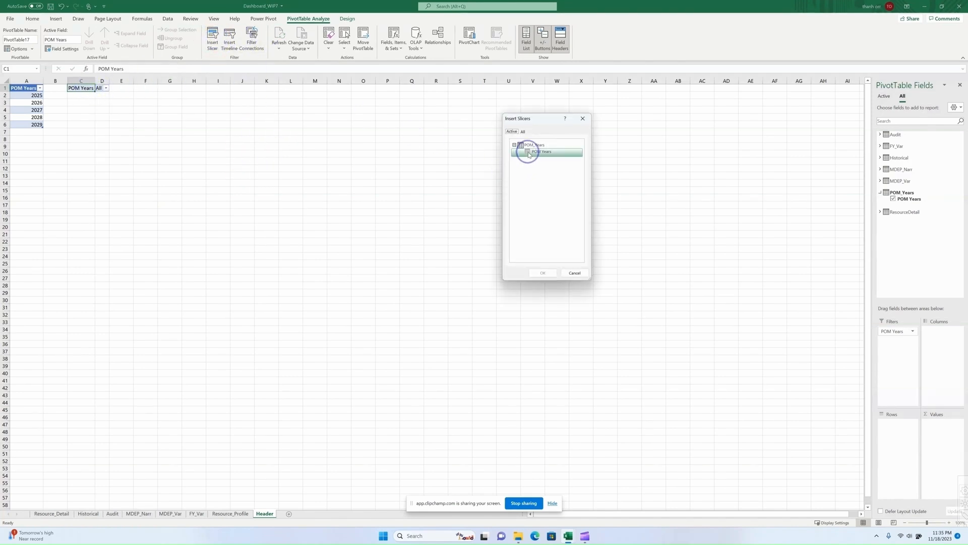
pyautogui.click(543, 273)
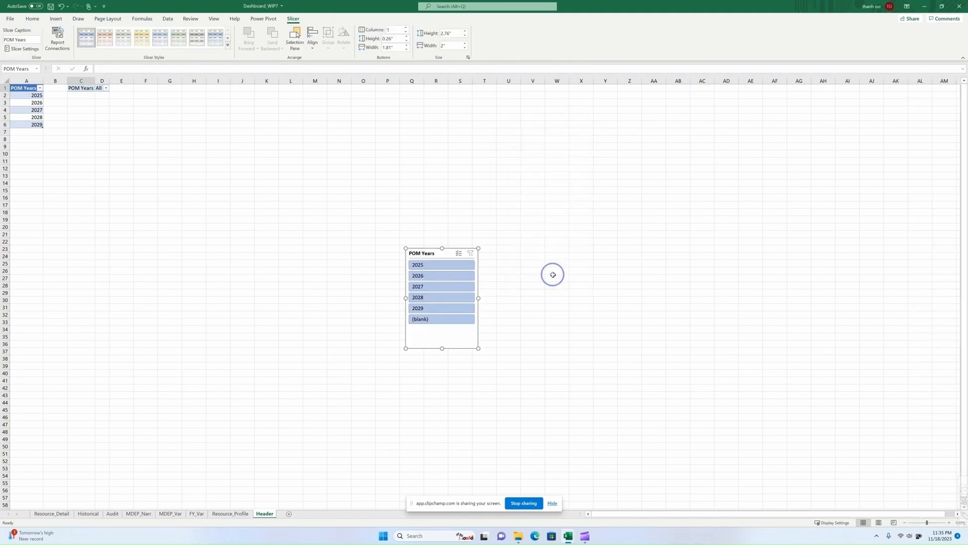
pyautogui.moveTo(433, 251); pyautogui.dragTo(88, 109)
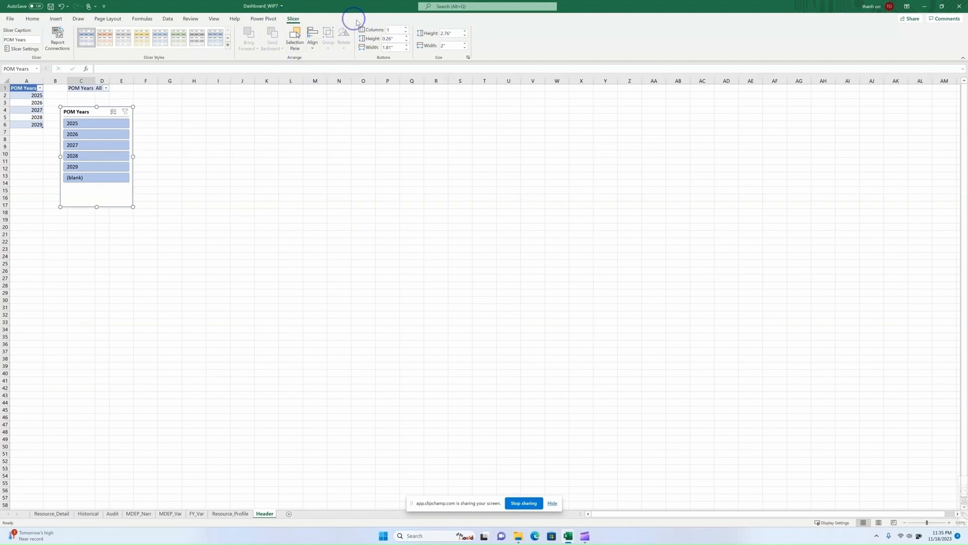
# Set the POM Years slicer to 5 columns and resize it to about 0.63" high by 3.46" wide.
pyautogui.click(394, 30)
pyautogui.write('5')
pyautogui.press('Return')
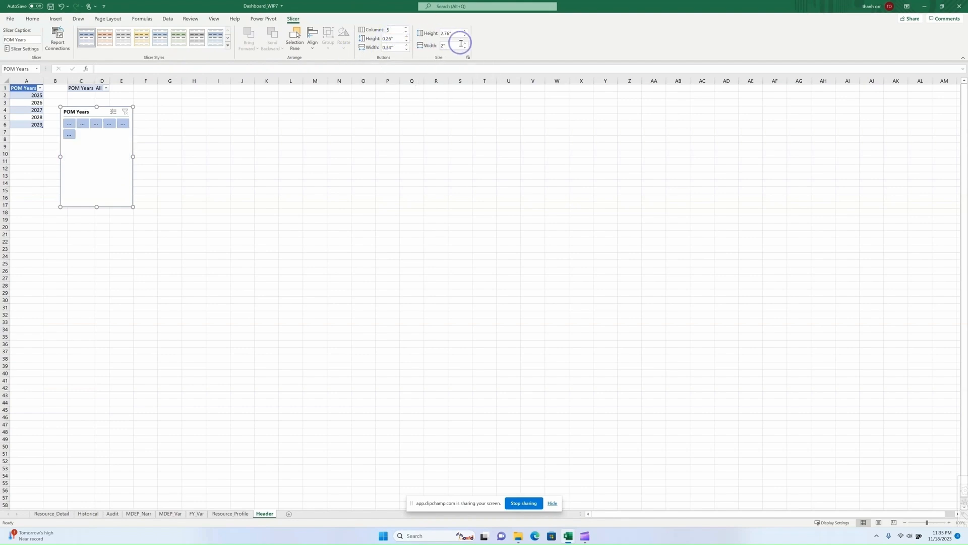
pyautogui.moveTo(134, 206); pyautogui.dragTo(181, 128)
# Set the POM Years slicer to hide items with no data and its header, and shrink its frame around the year buttons.
pyautogui.rightClick(145, 115)
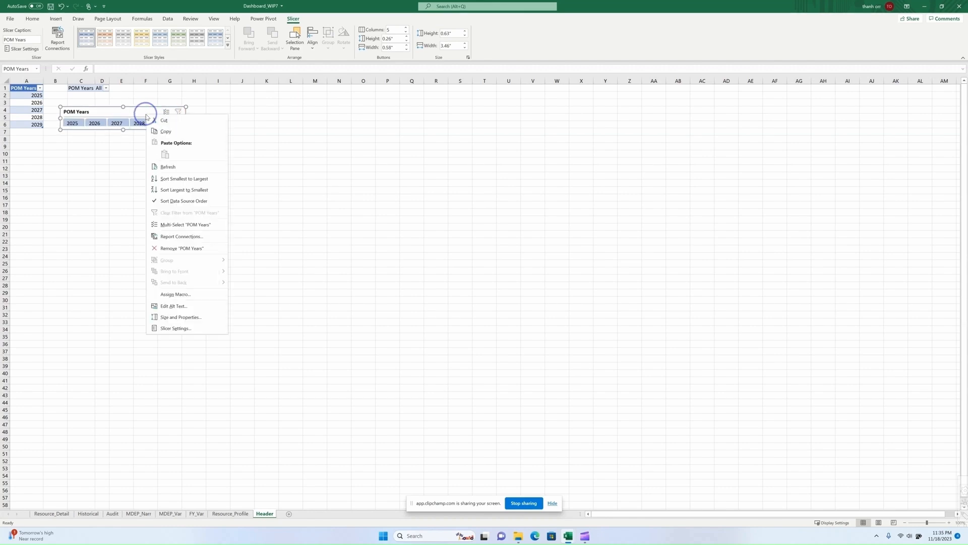
pyautogui.click(196, 328)
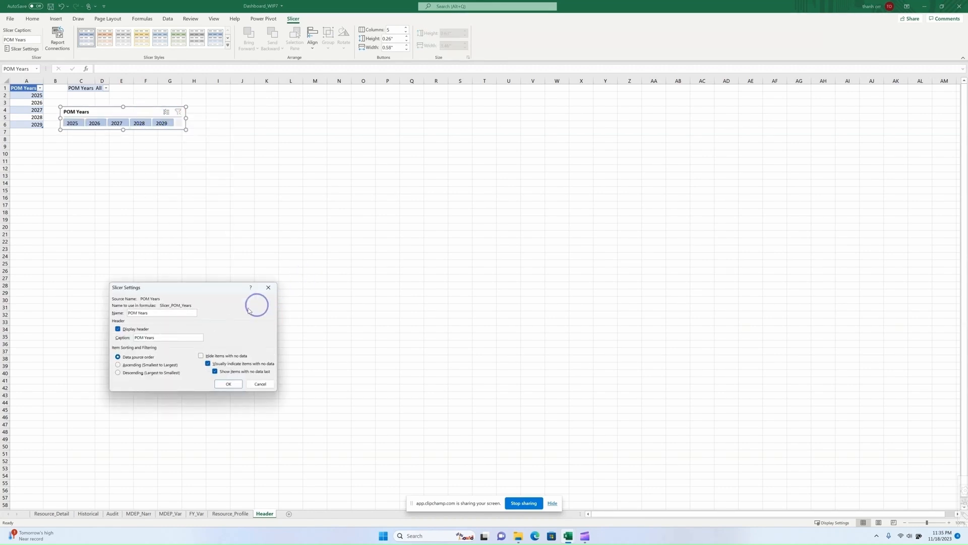
pyautogui.click(200, 356)
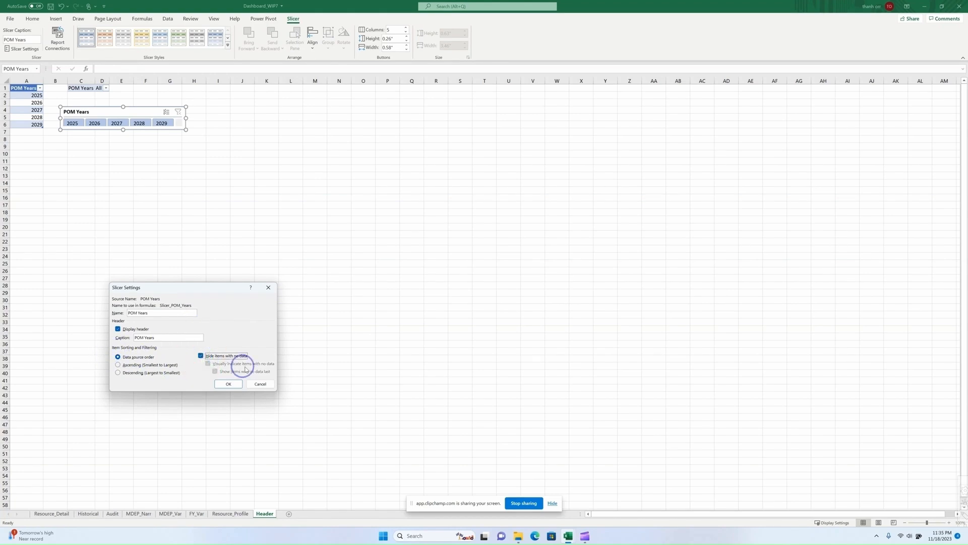
pyautogui.click(116, 330)
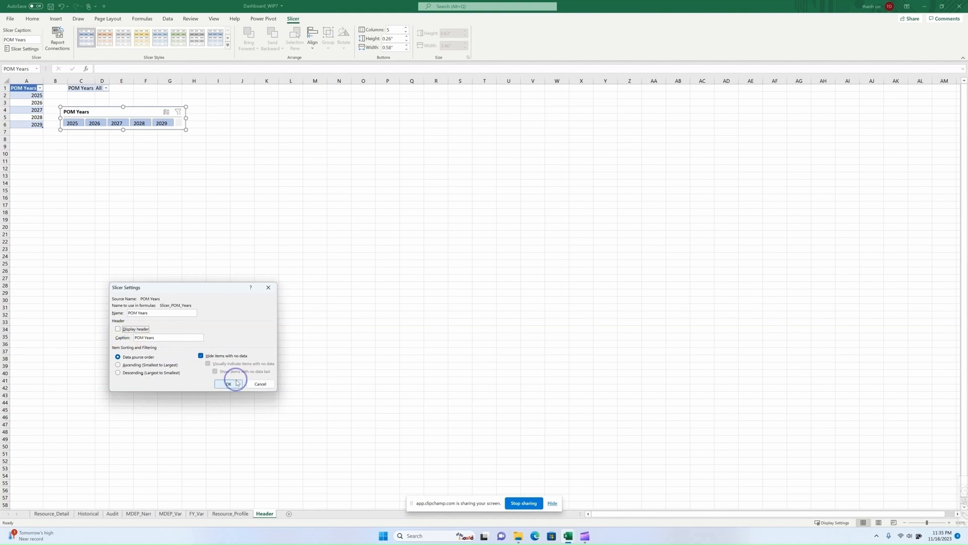
pyautogui.click(228, 383)
pyautogui.moveTo(124, 130); pyautogui.dragTo(123, 120)
pyautogui.moveTo(187, 113); pyautogui.dragTo(181, 113)
# Test the POM Years slicer by selecting each year in turn from 2025 to 2029.
pyautogui.click(71, 116)
pyautogui.click(94, 114)
pyautogui.click(115, 114)
pyautogui.click(136, 114)
pyautogui.click(158, 115)
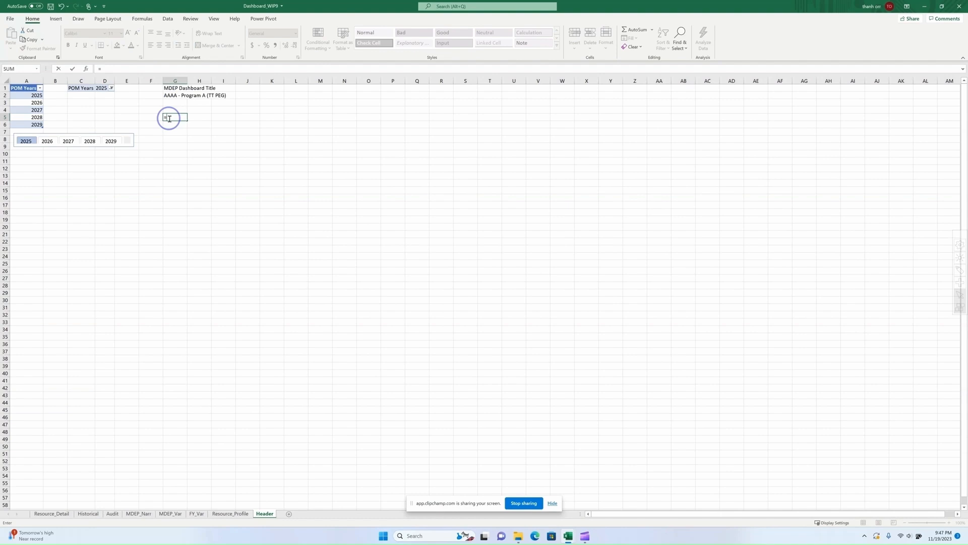
pyautogui.write('RIGHT(')
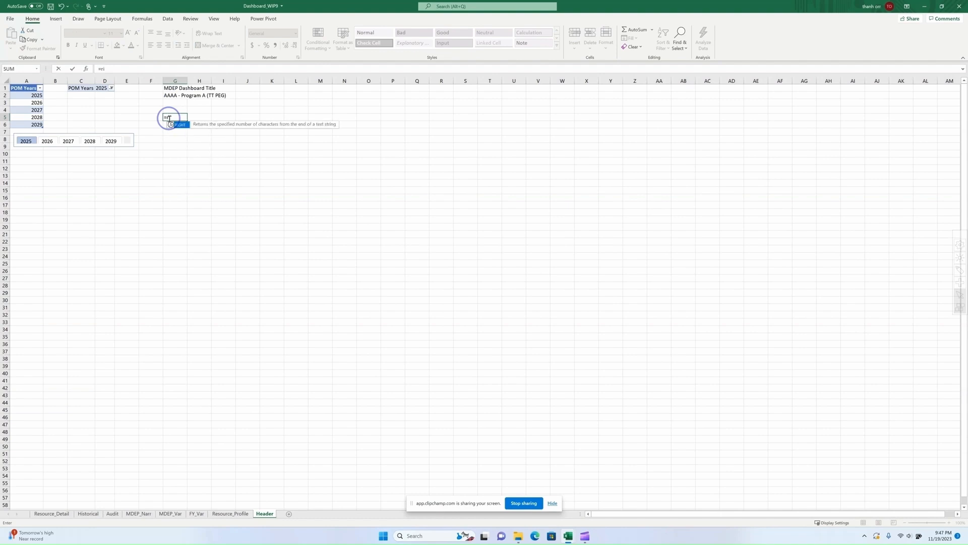
pyautogui.click(103, 89)
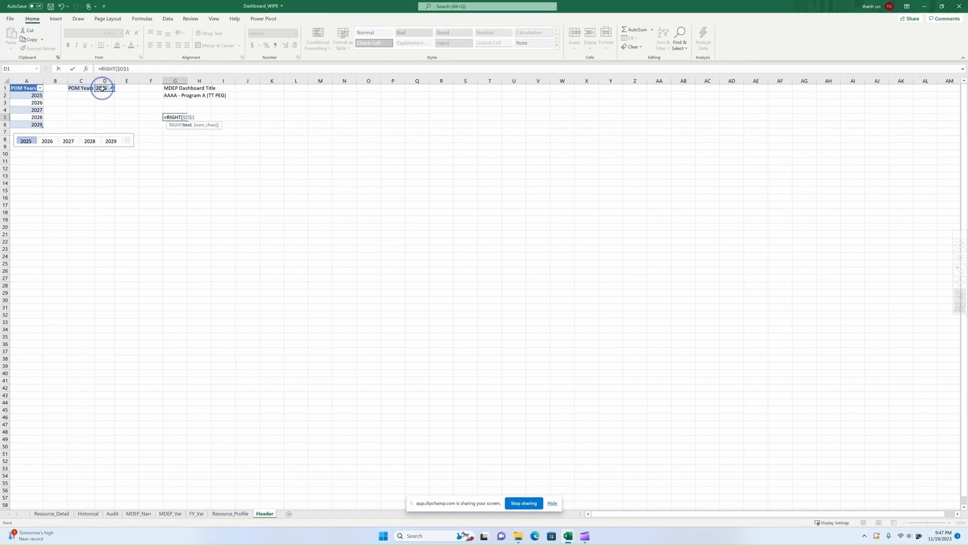
pyautogui.press('BackSpace')
pyautogui.press('BackSpace')
pyautogui.press('BackSpace')
pyautogui.press('BackSpace')
pyautogui.press('BackSpace')
pyautogui.press('BackSpace')
pyautogui.press('BackSpace')
pyautogui.press('BackSpace')
pyautogui.press('BackSpace')
pyautogui.press('BackSpace')
pyautogui.press('BackSpace')
# Enter the formula ="FY"&RIGHT($D$1,2) in G5 to build the short fiscal-year label.
pyautogui.write('"FY"')
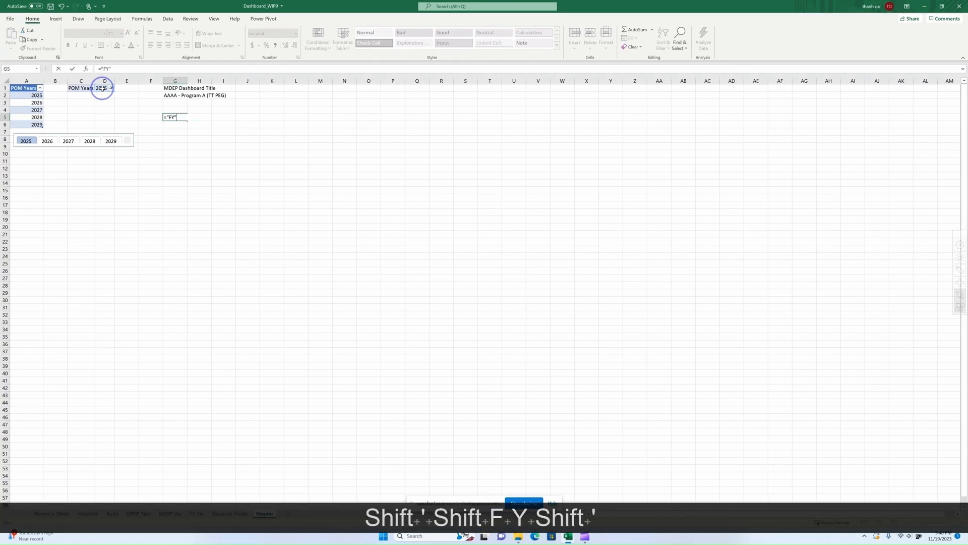
pyautogui.write('&RIGHT(')
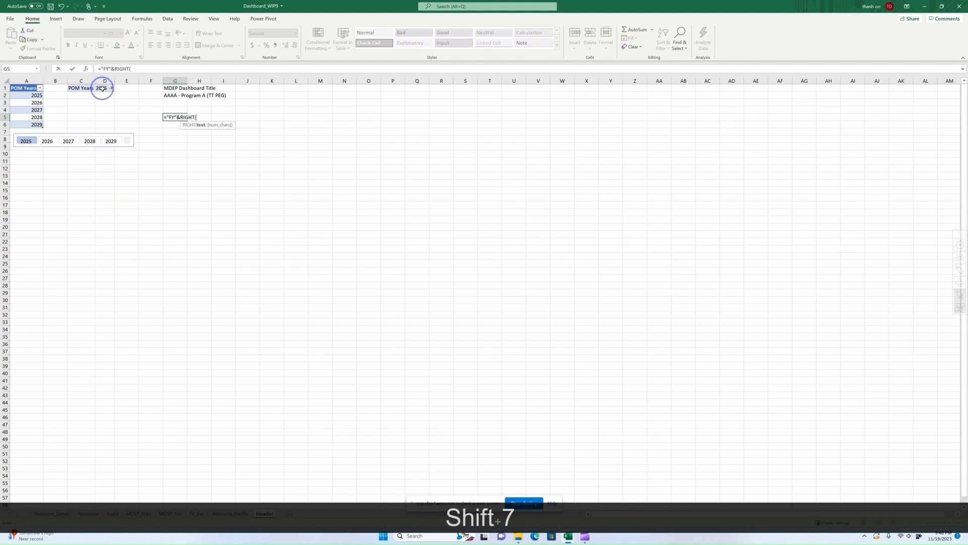
pyautogui.click(102, 88)
pyautogui.press('F4')
pyautogui.write(',2)')
pyautogui.press('Return')
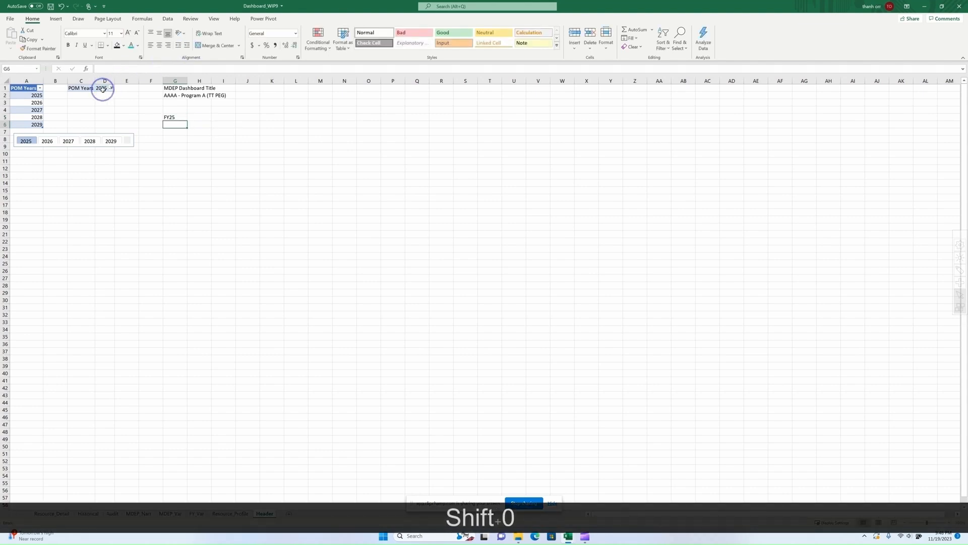
# Check the G5 fiscal-year label by switching the slicer to 2026, 2027, 2029 and back to 2026.
pyautogui.click(47, 141)
pyautogui.click(68, 140)
pyautogui.click(111, 141)
pyautogui.click(47, 141)
# Enter the formula =$G$5&" BOR - CMD Requirements" in G6.
pyautogui.click(175, 124)
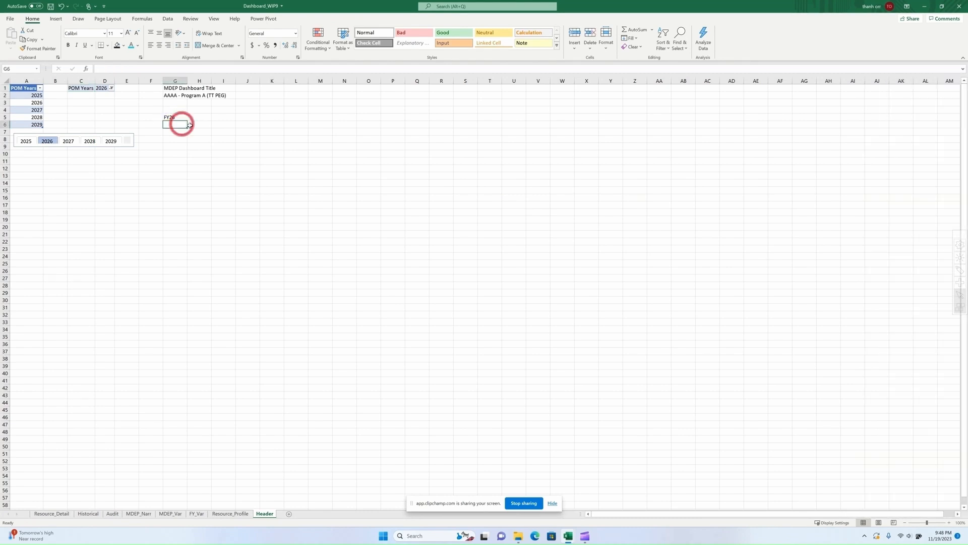
pyautogui.write('==')
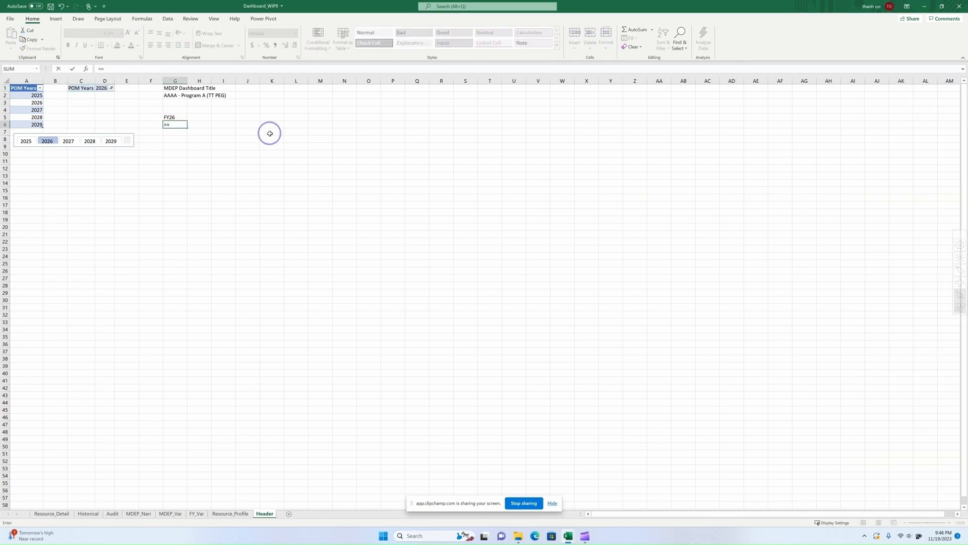
pyautogui.press('BackSpace')
pyautogui.click(179, 117)
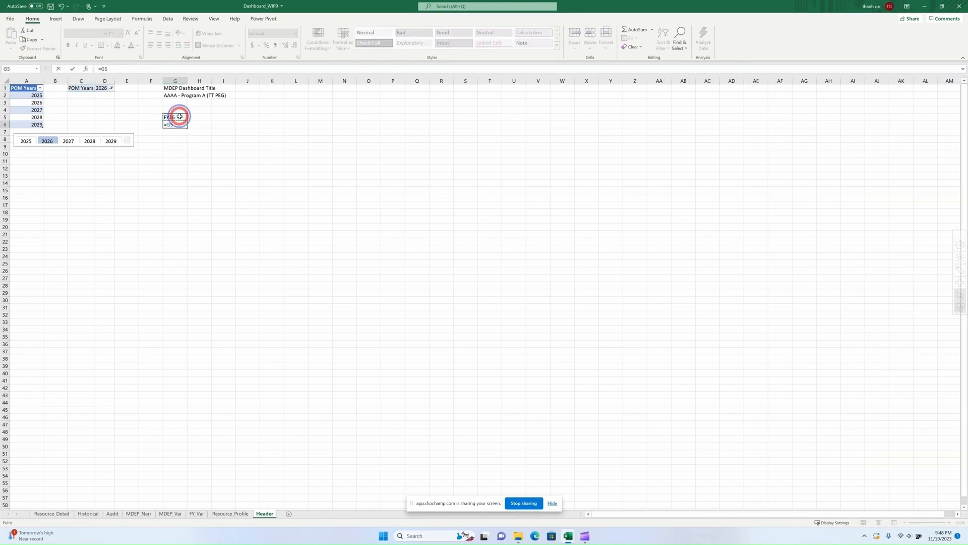
pyautogui.press('F4')
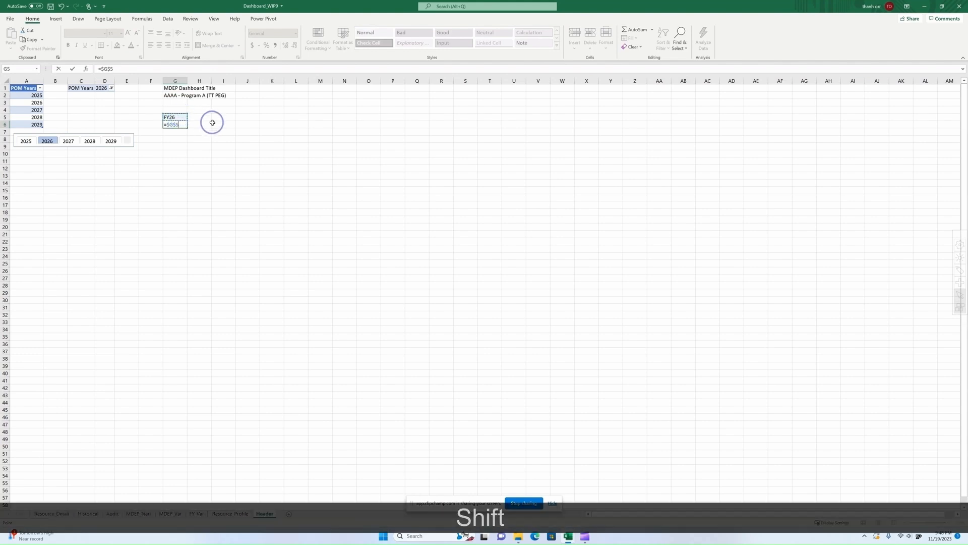
pyautogui.write('&"')
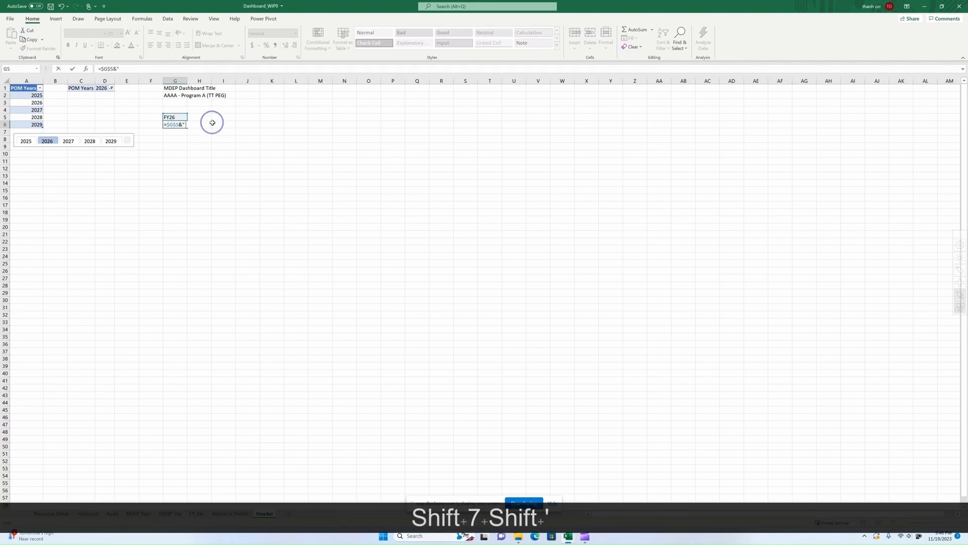
pyautogui.write(' BO')
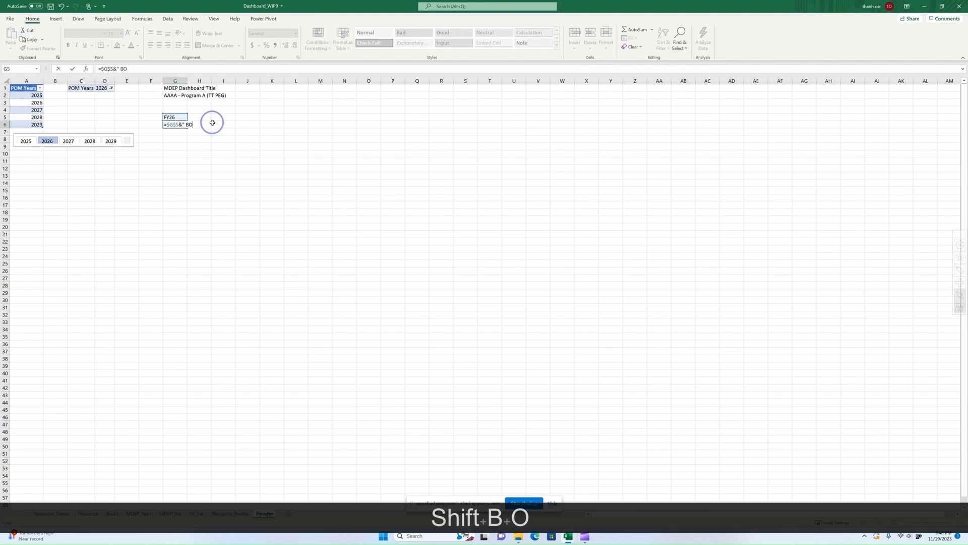
pyautogui.write('R - CMD Requir')
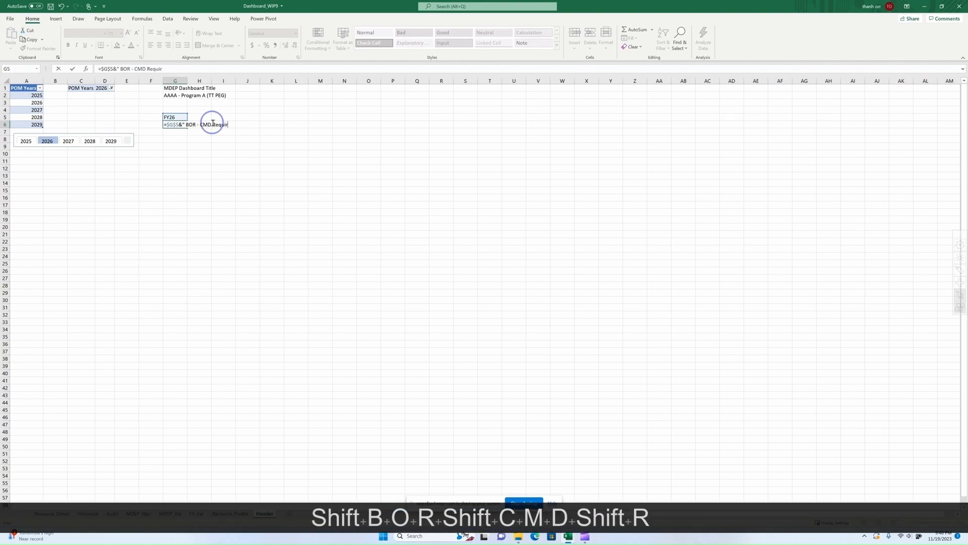
pyautogui.write('ements"')
pyautogui.press('Return')
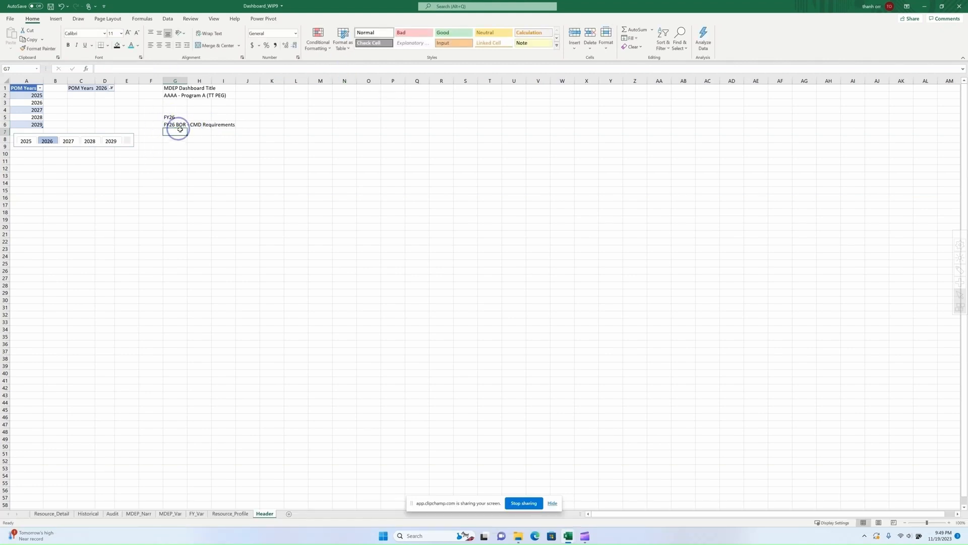
# Check the G6 requirements heading by switching the slicer through 2027, 2028 and 2029, then back to 2026.
pyautogui.click(68, 141)
pyautogui.click(90, 142)
pyautogui.click(110, 141)
pyautogui.click(48, 142)
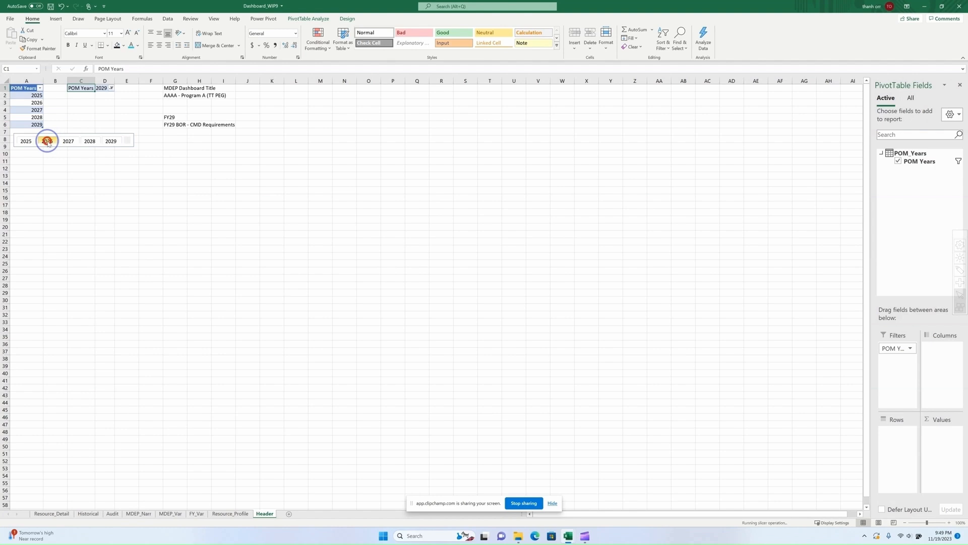
# Start an XLOOKUP formula in G7 of the Header sheet with $G$5 as the lookup value.
pyautogui.click(174, 131)
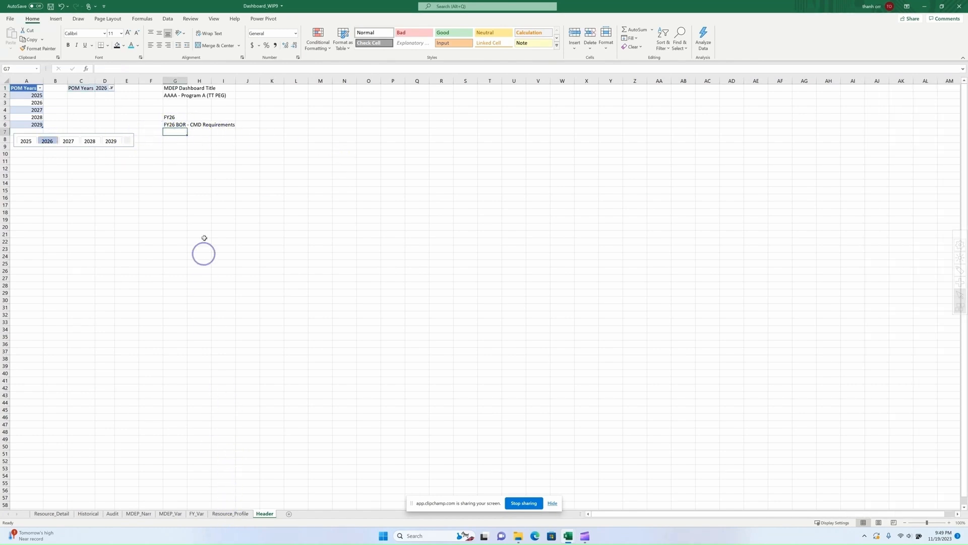
pyautogui.click(228, 514)
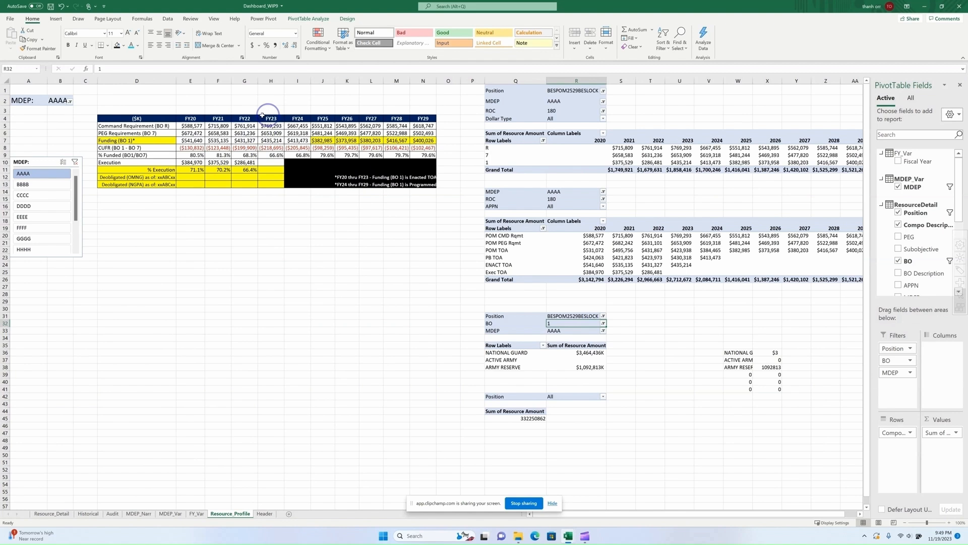
pyautogui.click(265, 513)
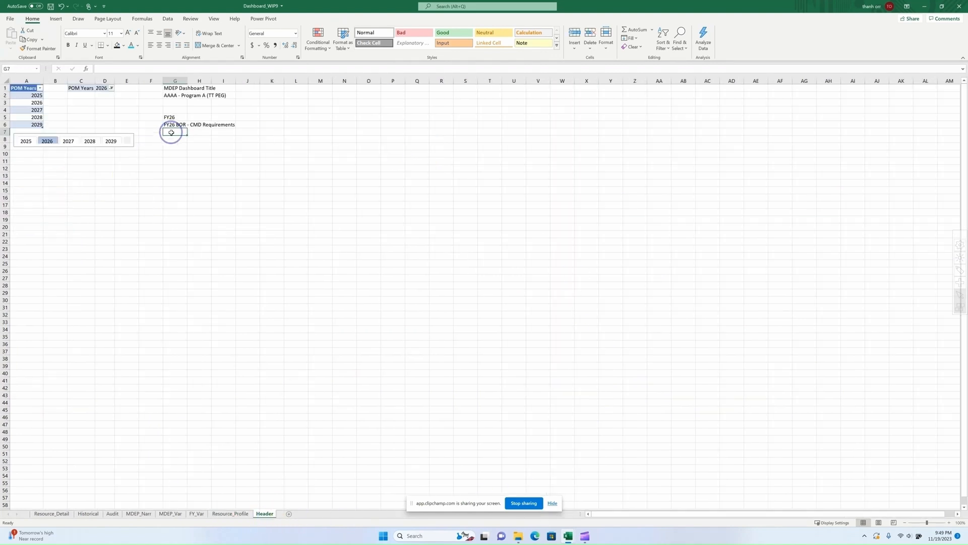
pyautogui.write('=x')
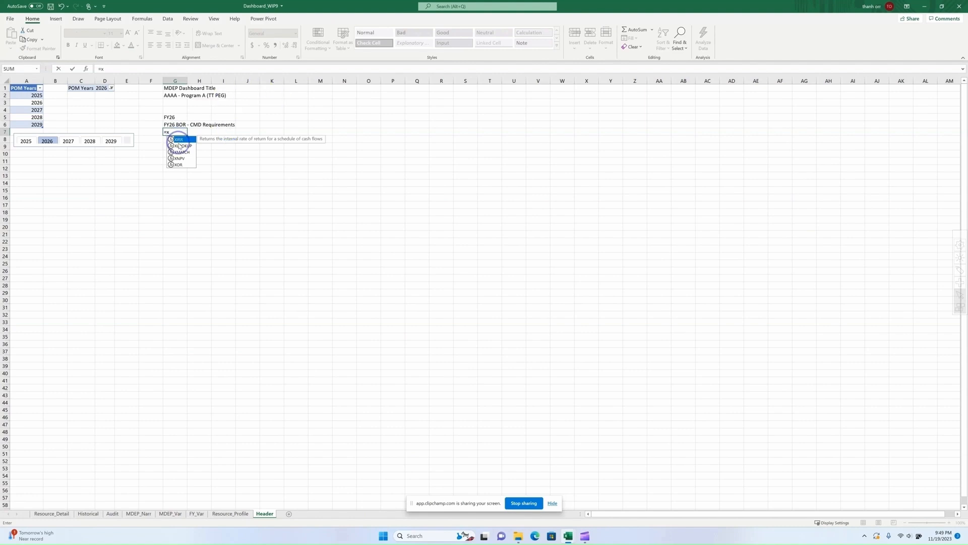
pyautogui.doubleClick(182, 147)
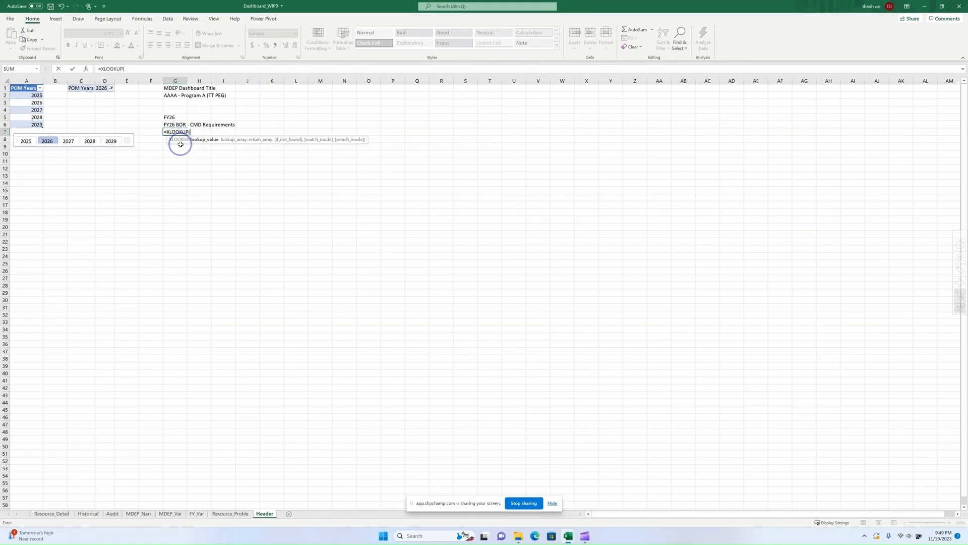
pyautogui.click(86, 70)
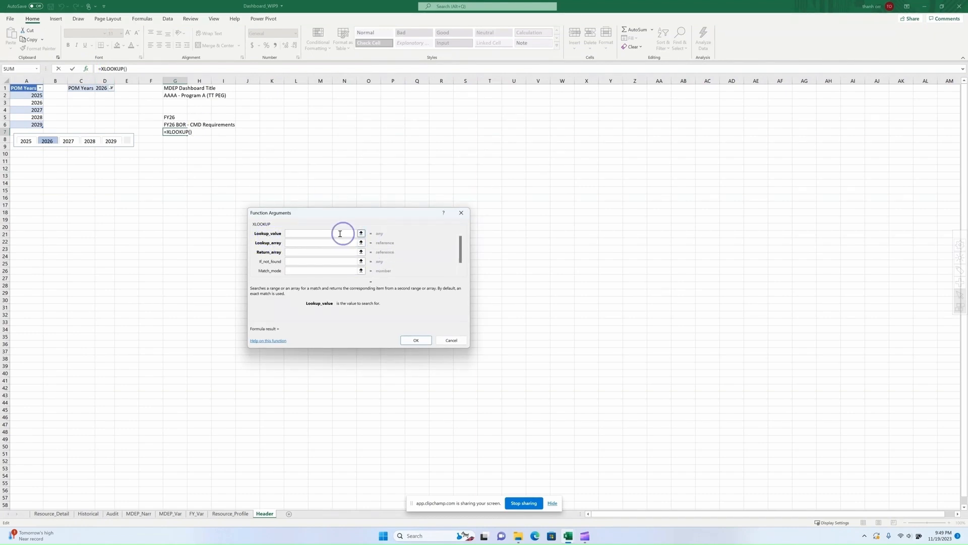
pyautogui.click(361, 233)
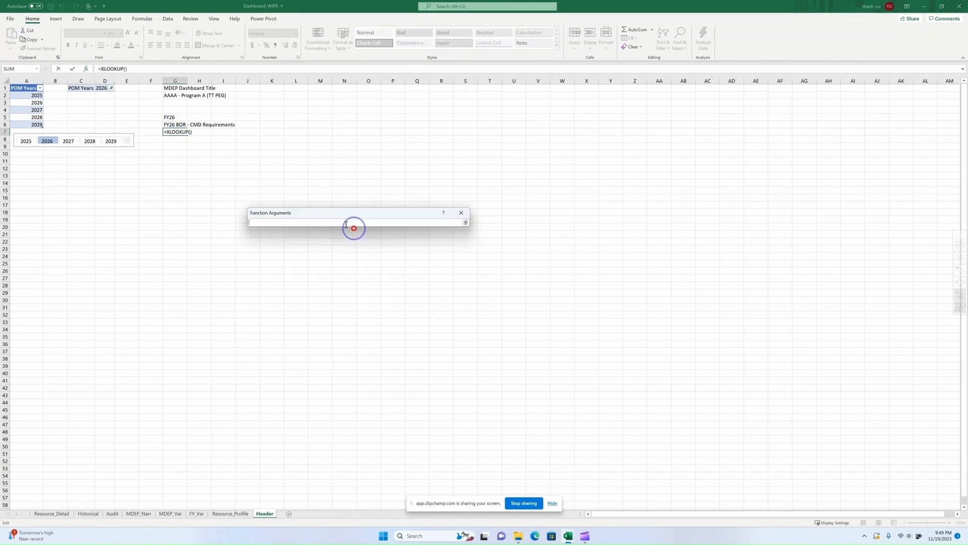
pyautogui.click(177, 117)
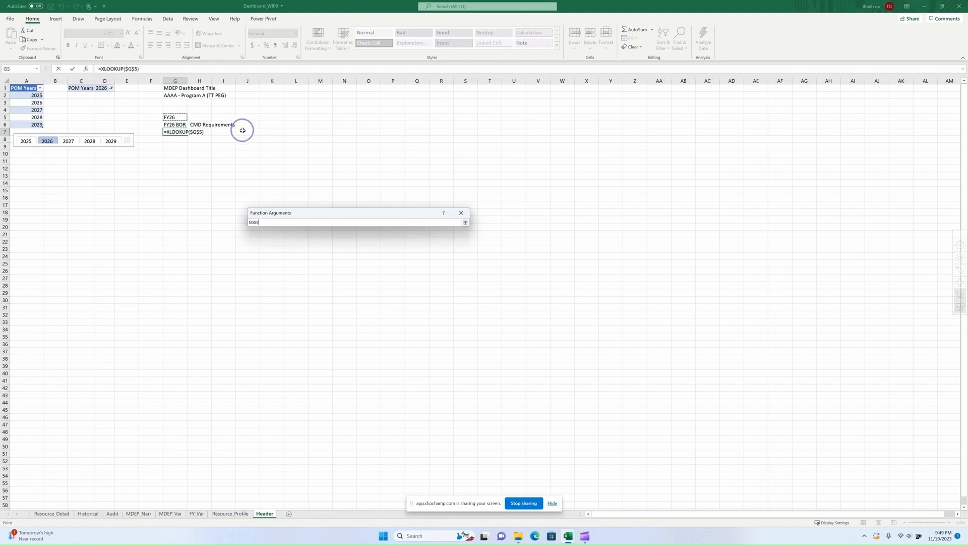
pyautogui.press('Return')
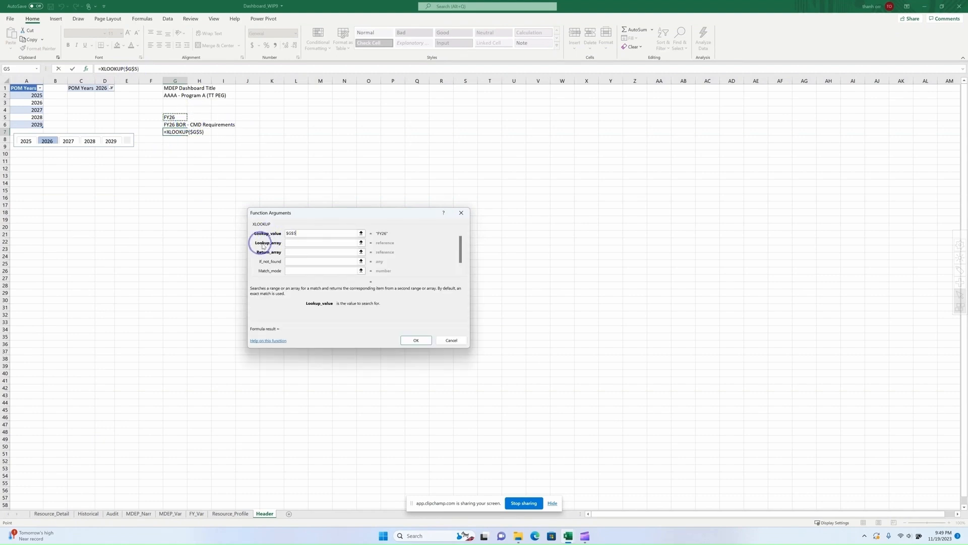
# Set the XLOOKUP's lookup array to the fiscal-year header row, Resource_Profile!$E$4:$N$4.
pyautogui.click(361, 242)
pyautogui.click(224, 514)
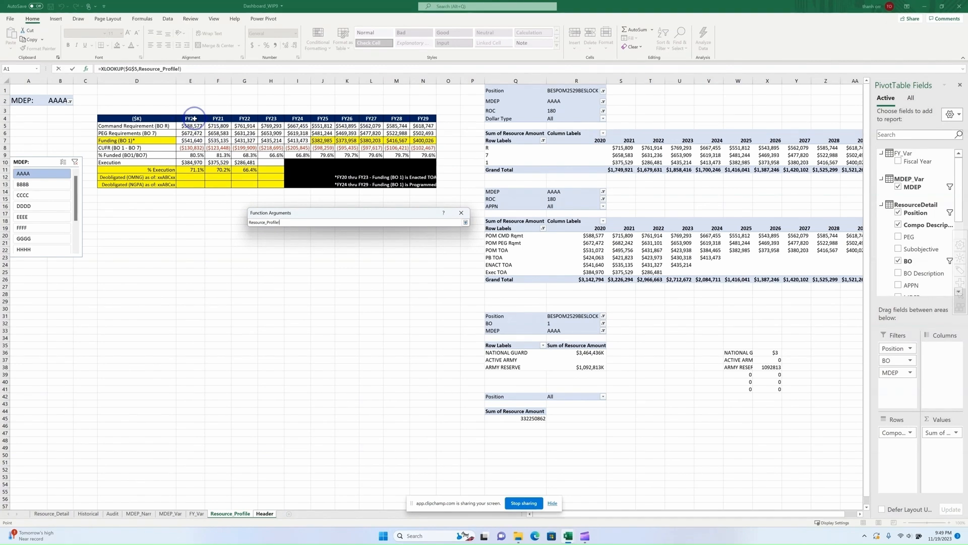
pyautogui.moveTo(194, 118); pyautogui.dragTo(430, 118)
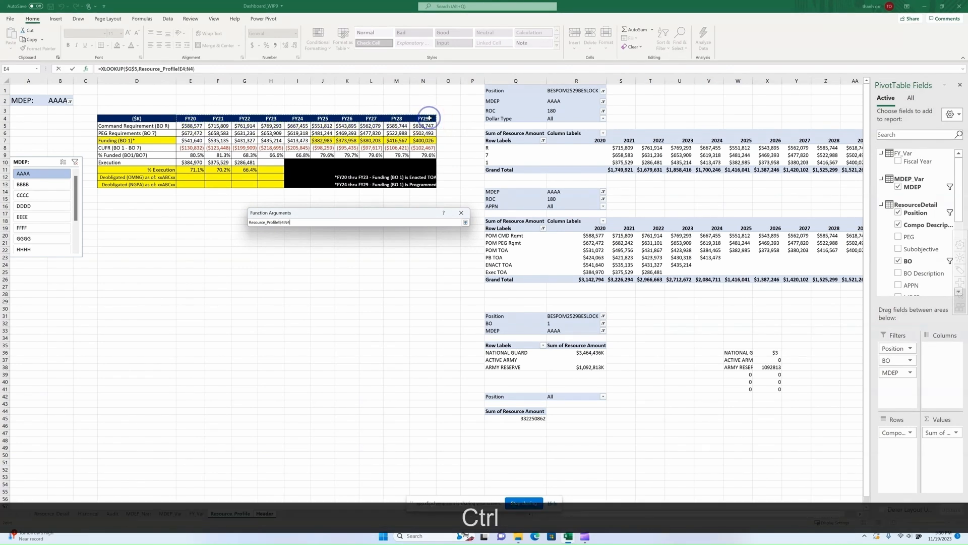
pyautogui.press('Return')
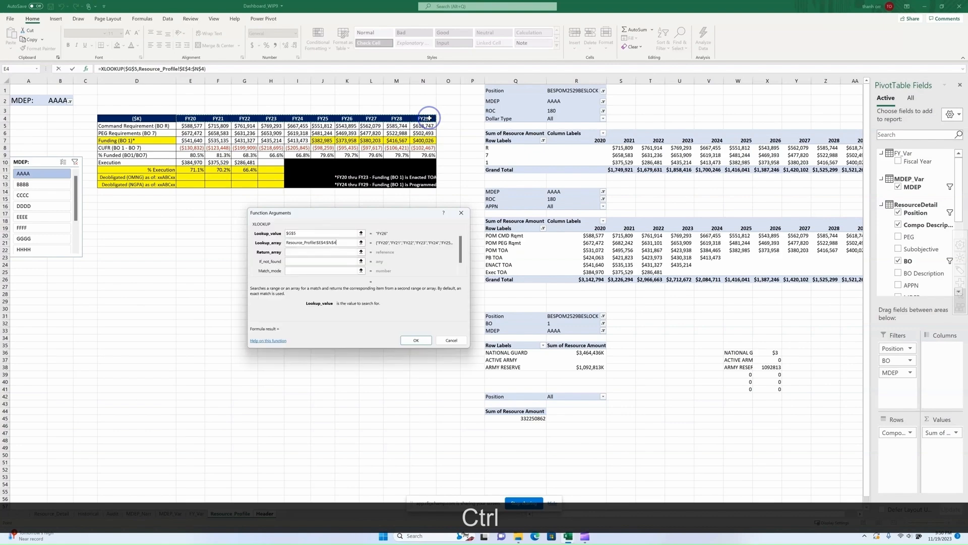
# Set the return array to the Command Requirement row, Resource_Profile!$E$5:$N$5, and complete the G7 lookup.
pyautogui.click(361, 252)
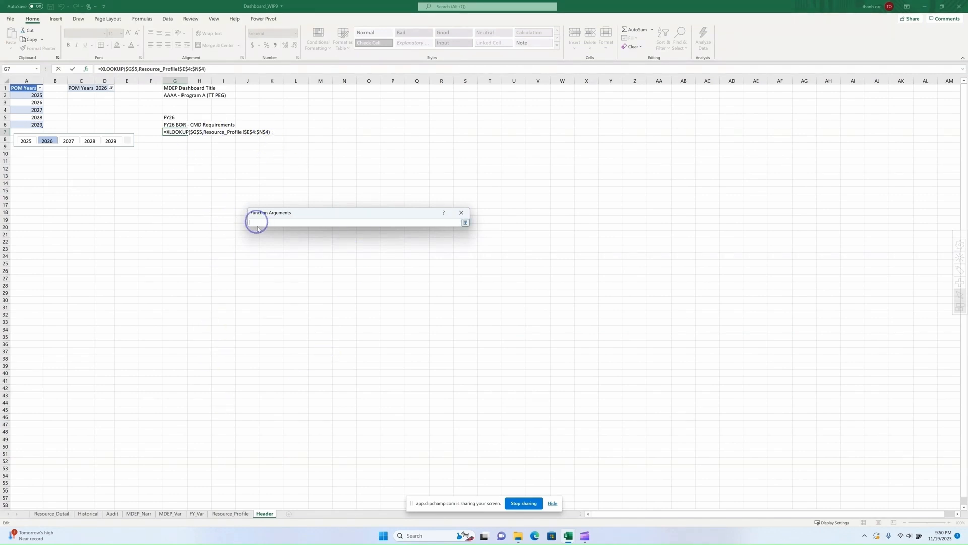
pyautogui.click(220, 514)
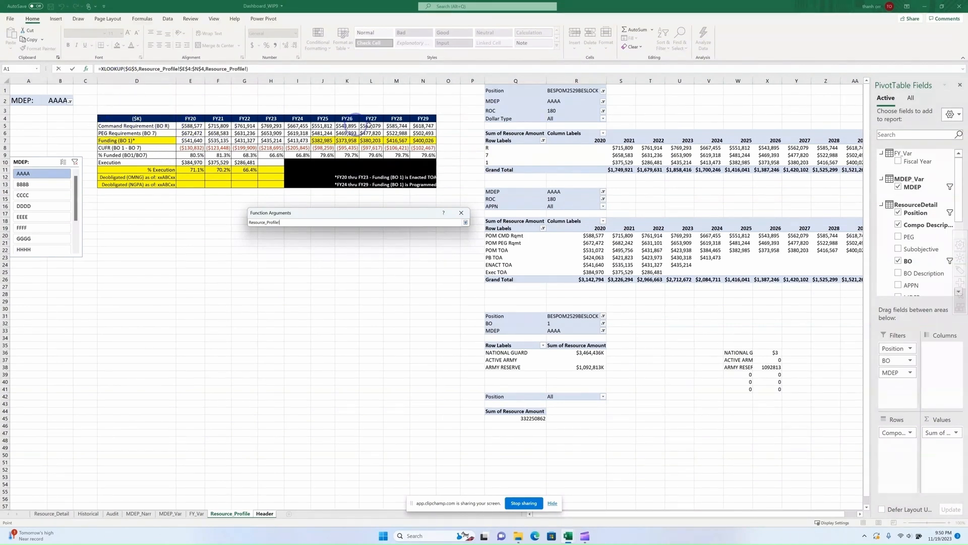
pyautogui.press('ctrl')
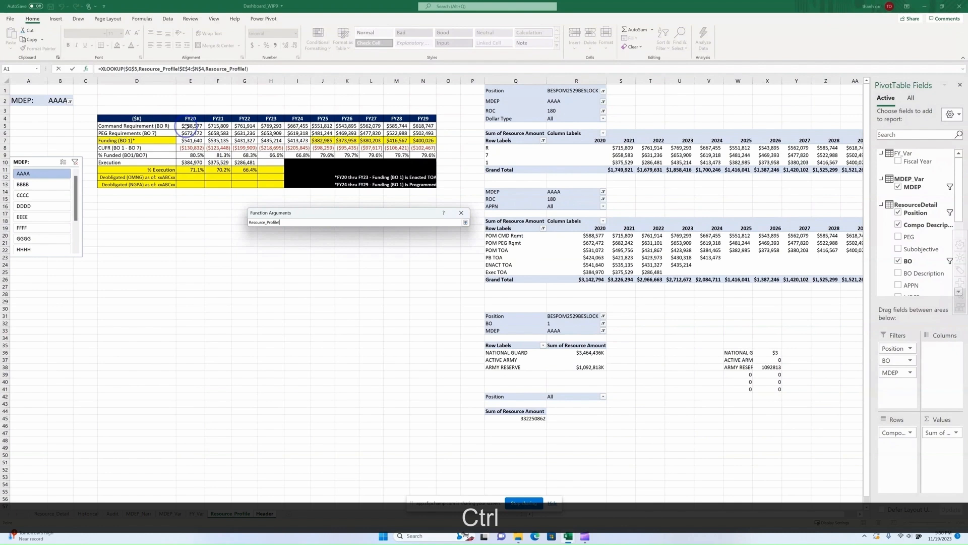
pyautogui.moveTo(243, 125); pyautogui.dragTo(423, 126)
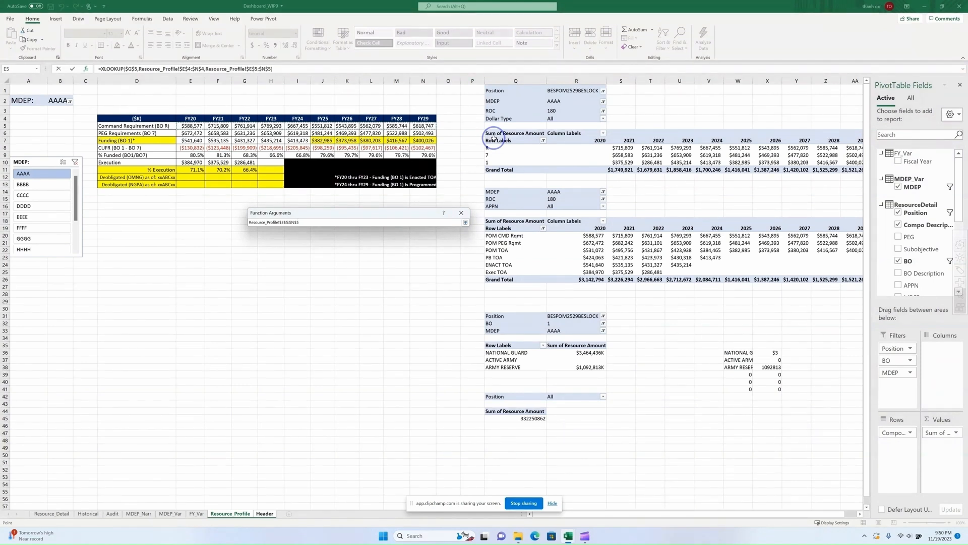
pyautogui.press('Return')
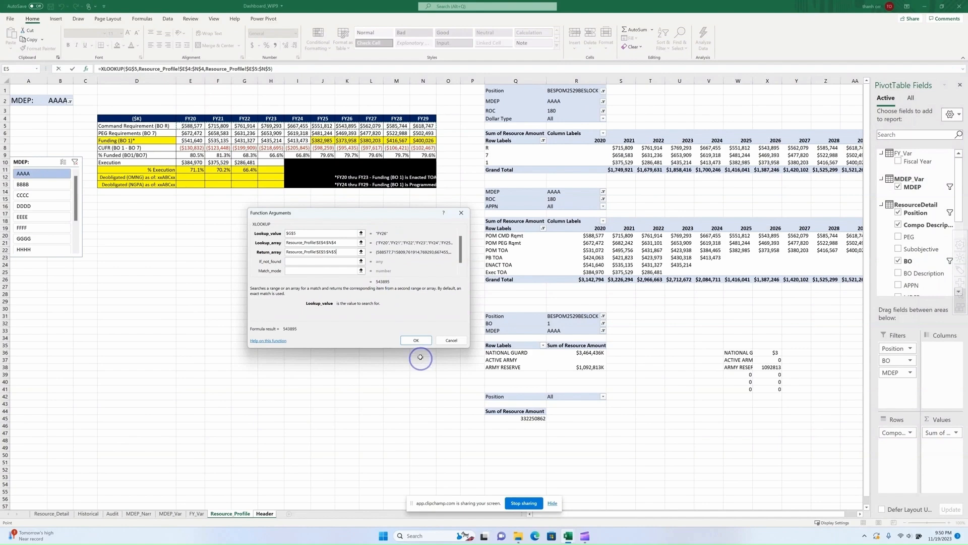
pyautogui.click(416, 340)
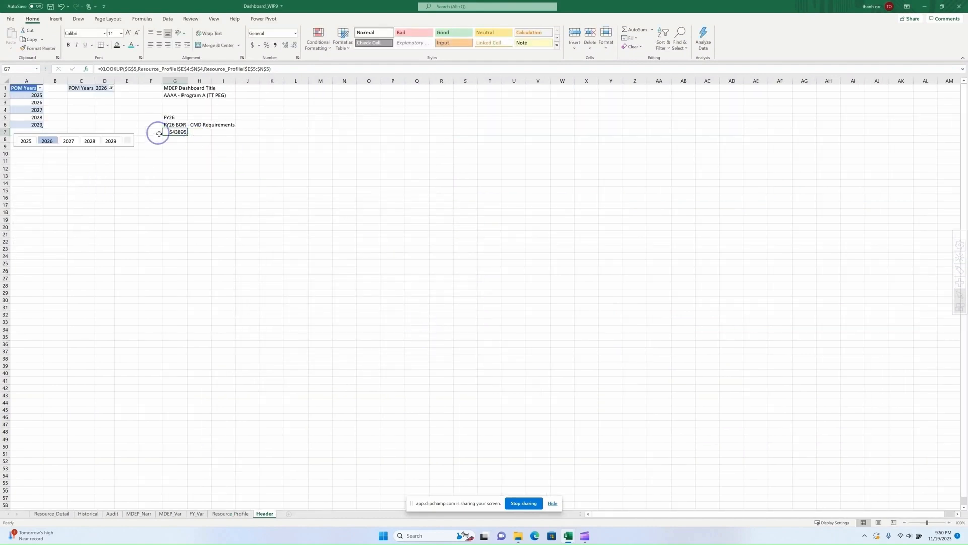
# Enter the formula =$G$5&" BO7 - PEG Requirements" in G9.
pyautogui.click(171, 145)
pyautogui.write('=')
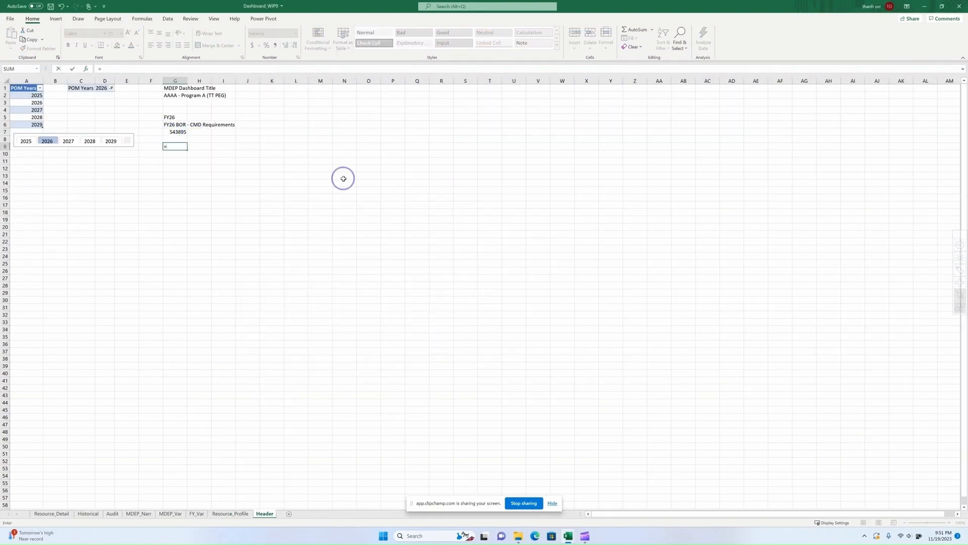
pyautogui.click(169, 117)
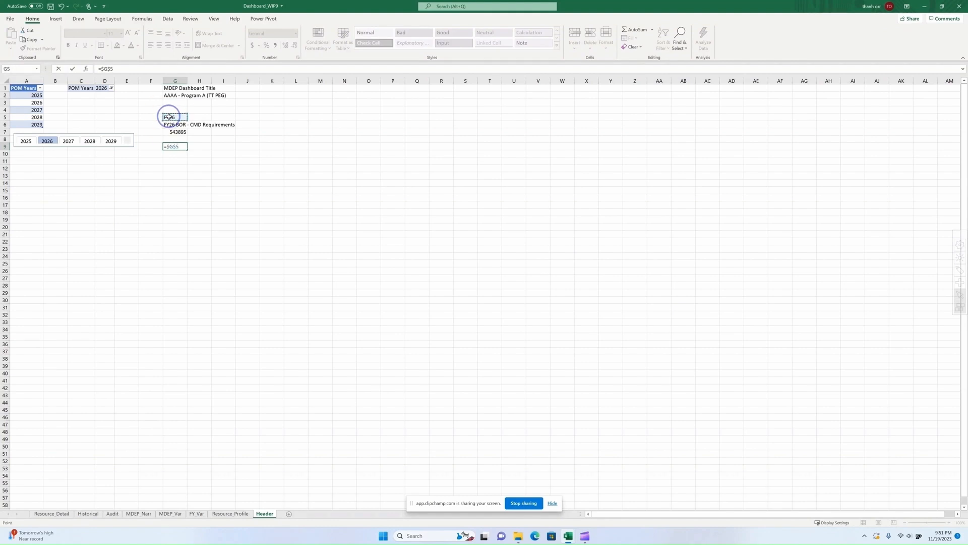
pyautogui.write('&" BO')
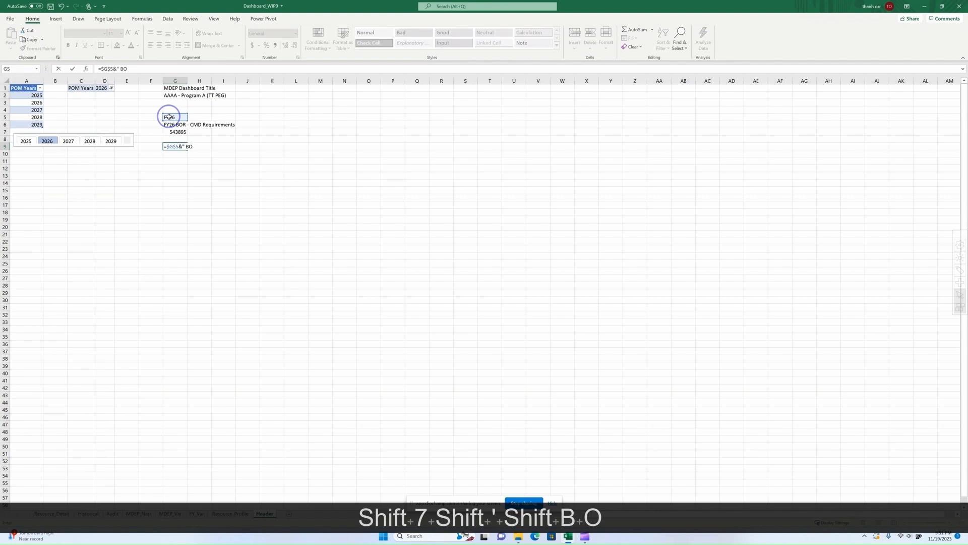
pyautogui.write('7 - PEG Requ')
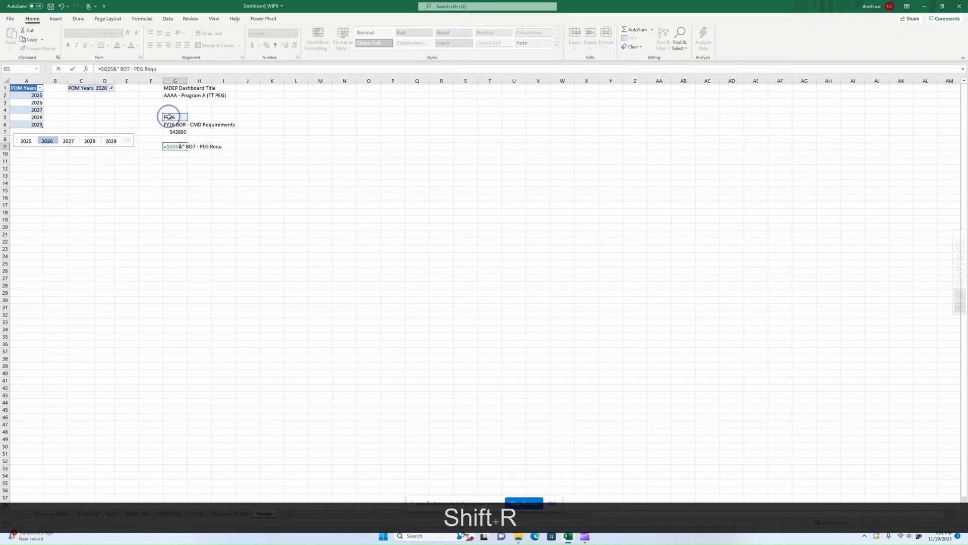
pyautogui.write('irements"')
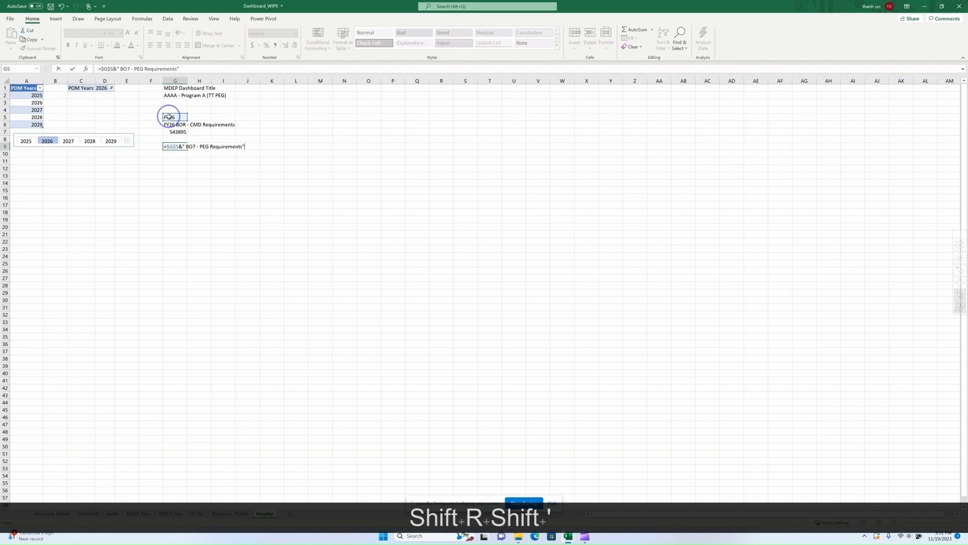
pyautogui.press('Return')
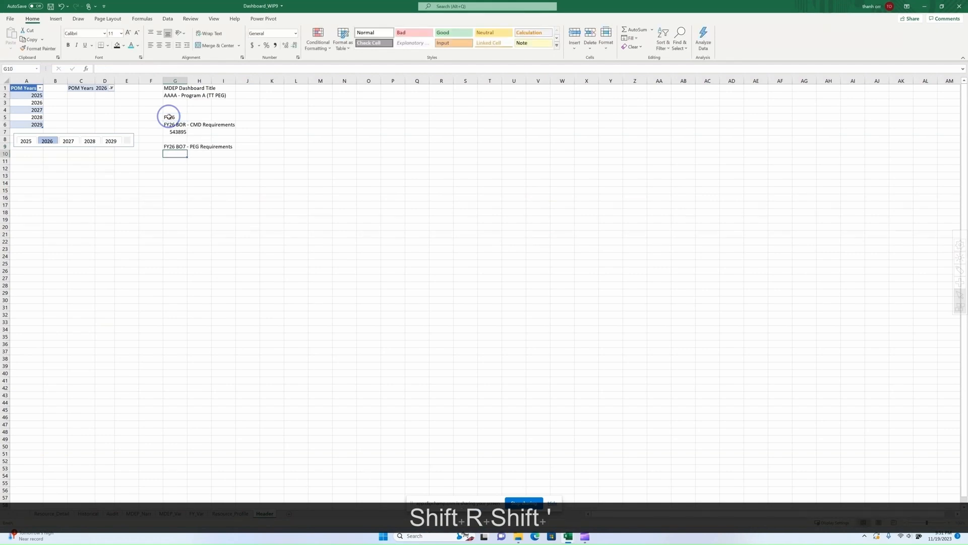
# Check the G9 PEG heading by switching the slicer to 2027 and back to 2026.
pyautogui.click(64, 139)
pyautogui.click(51, 139)
pyautogui.click(171, 154)
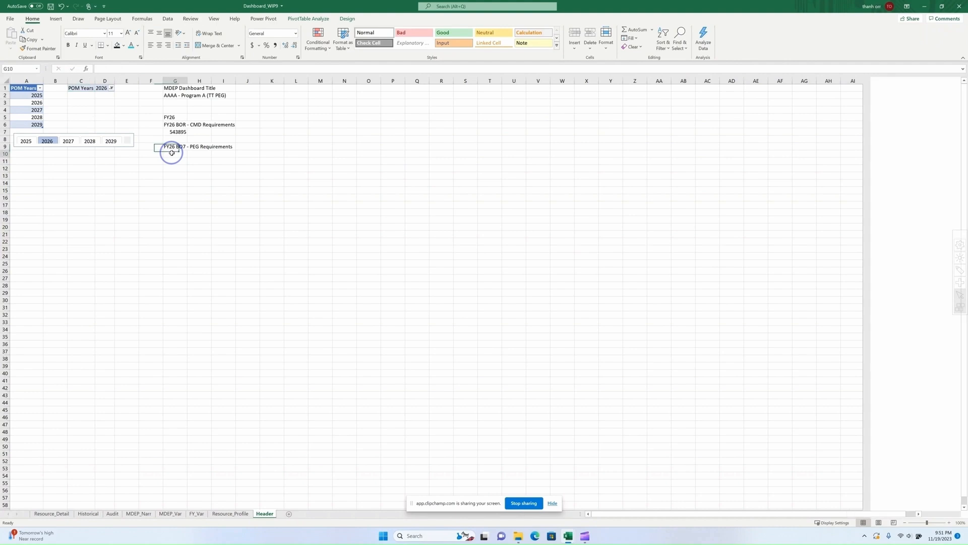
# Copy the XLOOKUP formula from G7 into G10 under the PEG Requirements heading.
pyautogui.click(172, 129)
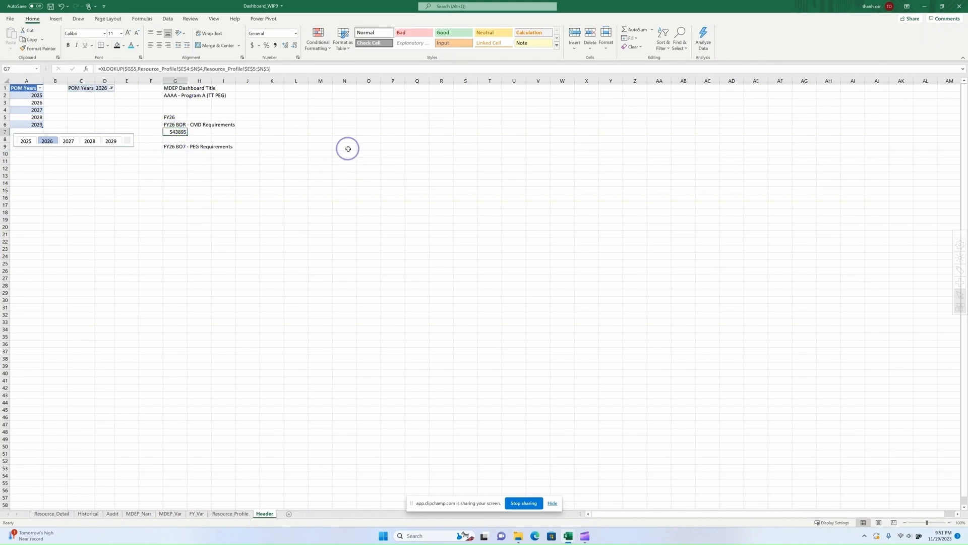
pyautogui.hotkey('ctrl', 'c')
pyautogui.click(177, 153)
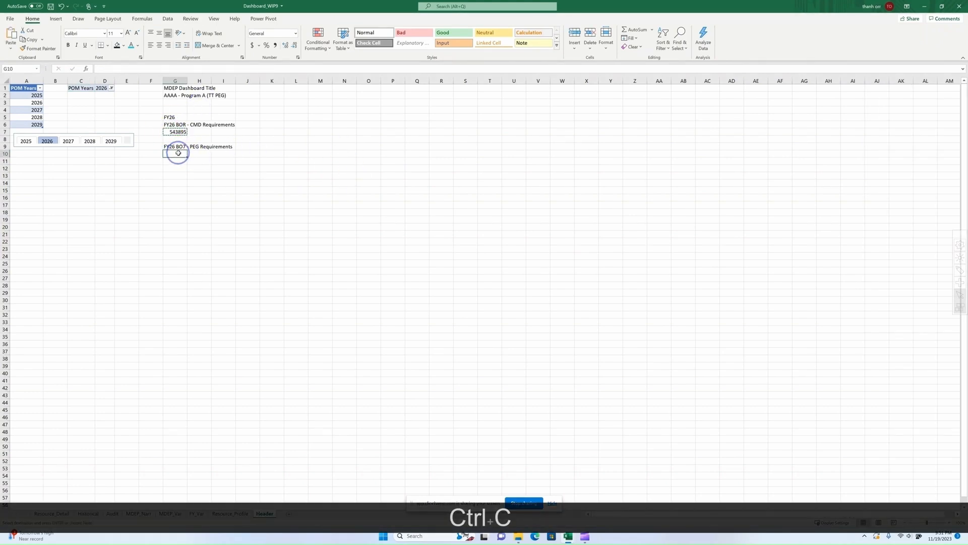
pyautogui.hotkey('ctrl', 'v')
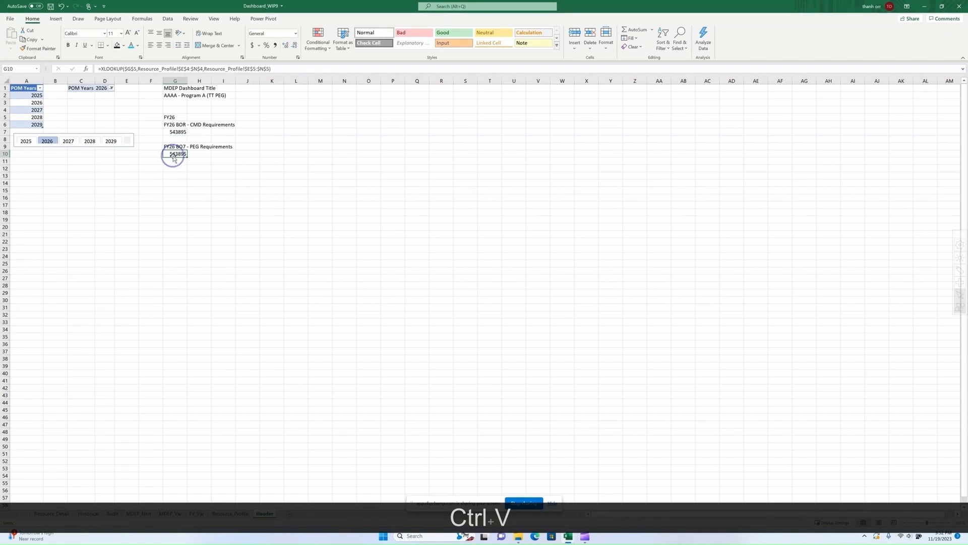
# Change the G10 lookup's return array to the PEG Requirements row, Resource_Profile!$E$6:$N$6.
pyautogui.click(85, 69)
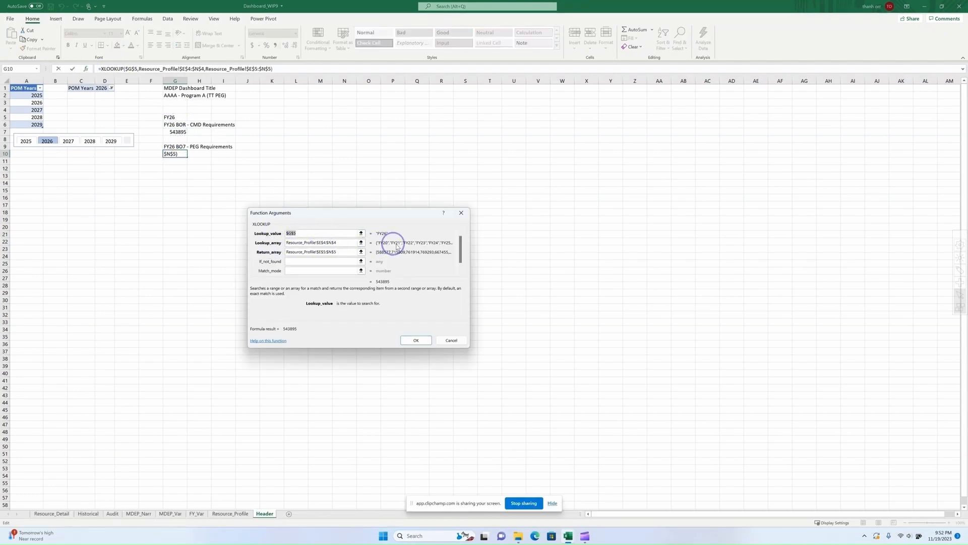
pyautogui.click(281, 252)
pyautogui.press('BackSpace')
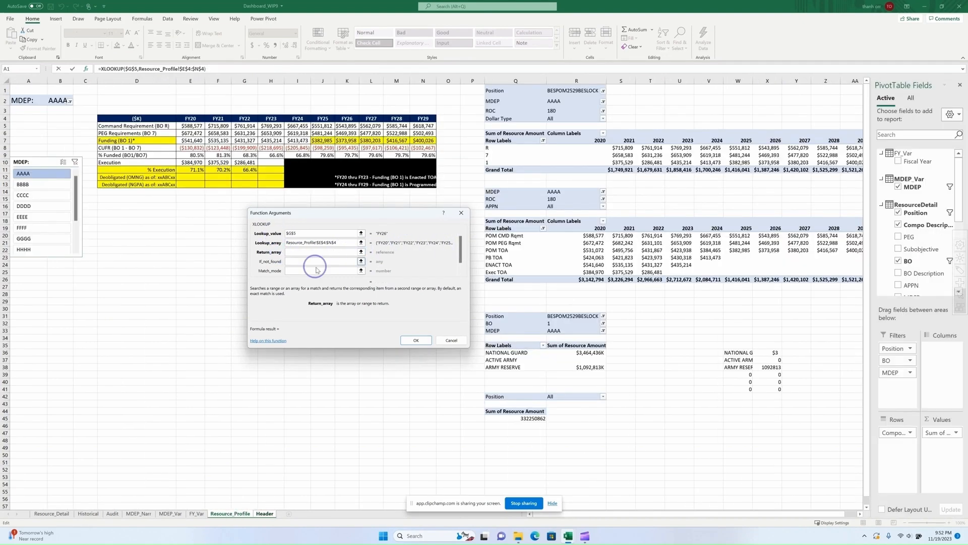
pyautogui.click(361, 251)
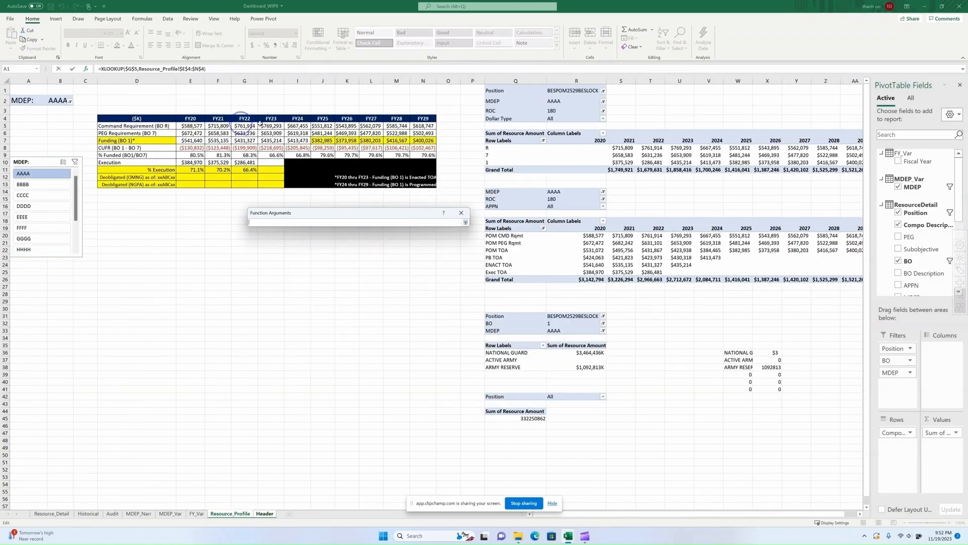
pyautogui.moveTo(187, 133); pyautogui.dragTo(427, 132)
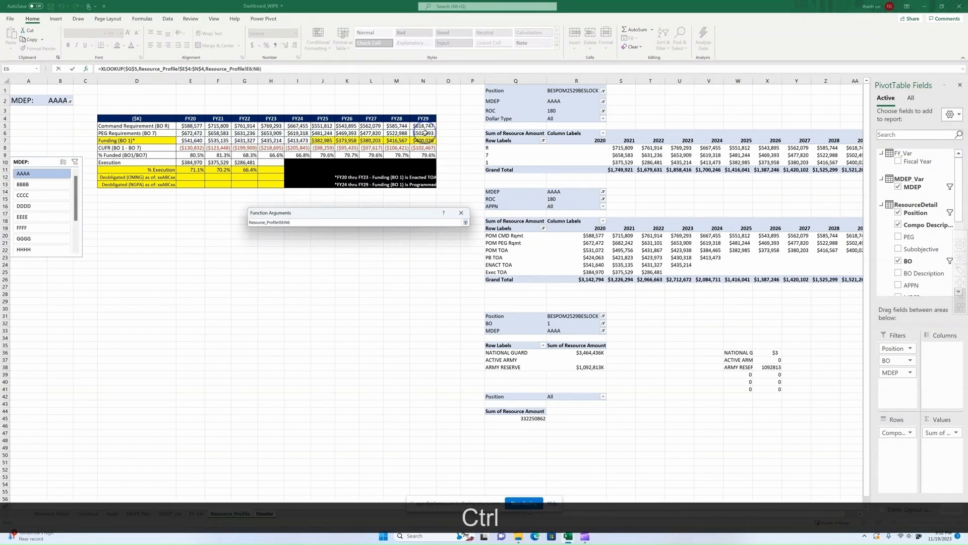
pyautogui.press('F4')
pyautogui.press('Return')
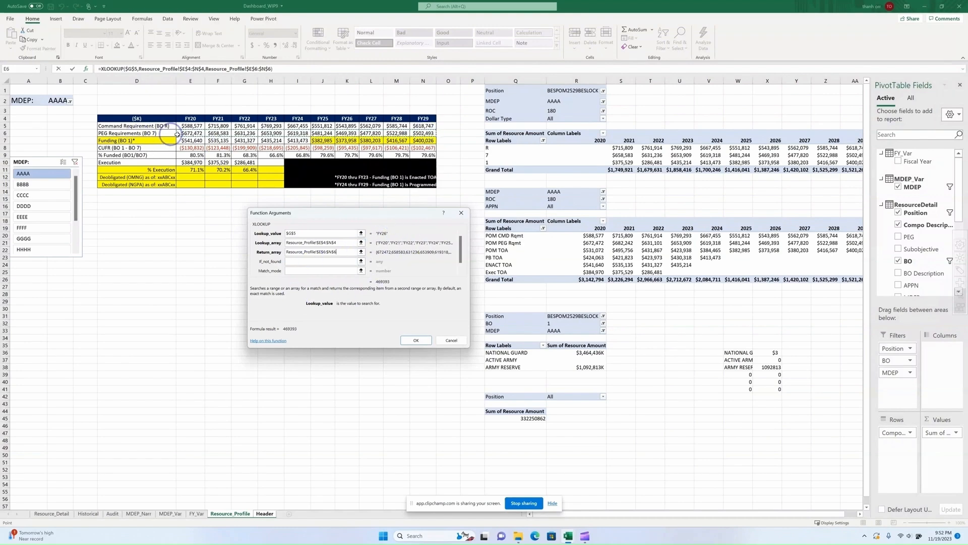
pyautogui.click(416, 340)
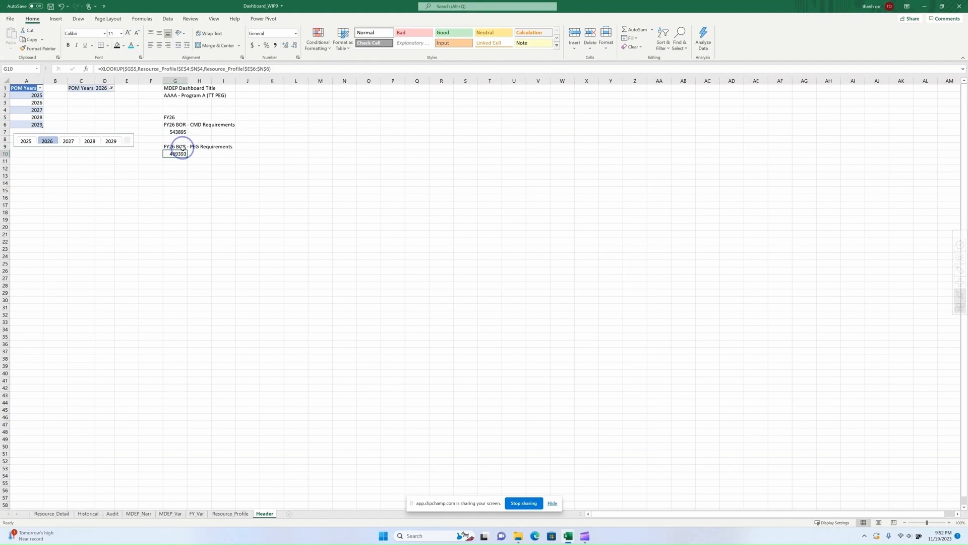
pyautogui.click(176, 168)
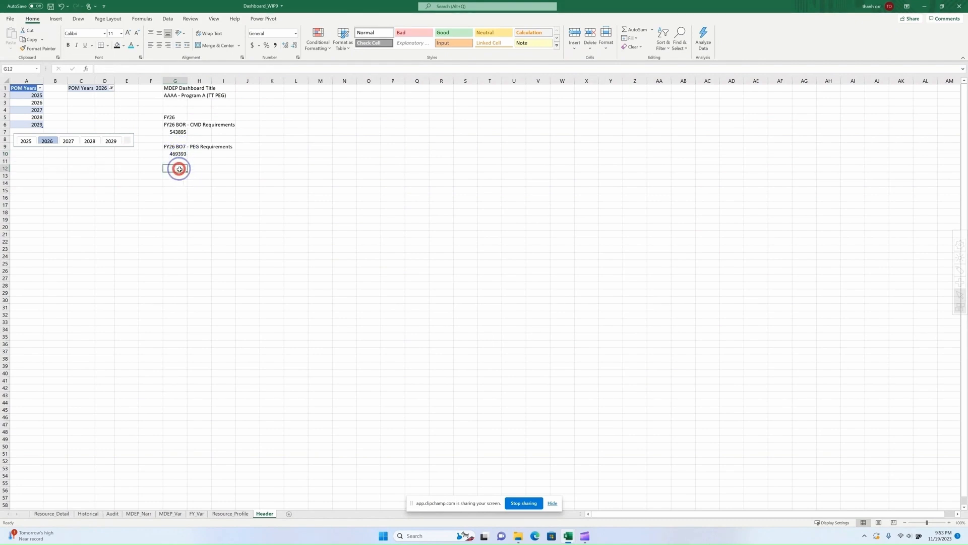
# Enter the formula =$G$5&" BO1 - TOA Funding" in G12.
pyautogui.write('=')
pyautogui.click(184, 117)
pyautogui.write('&')
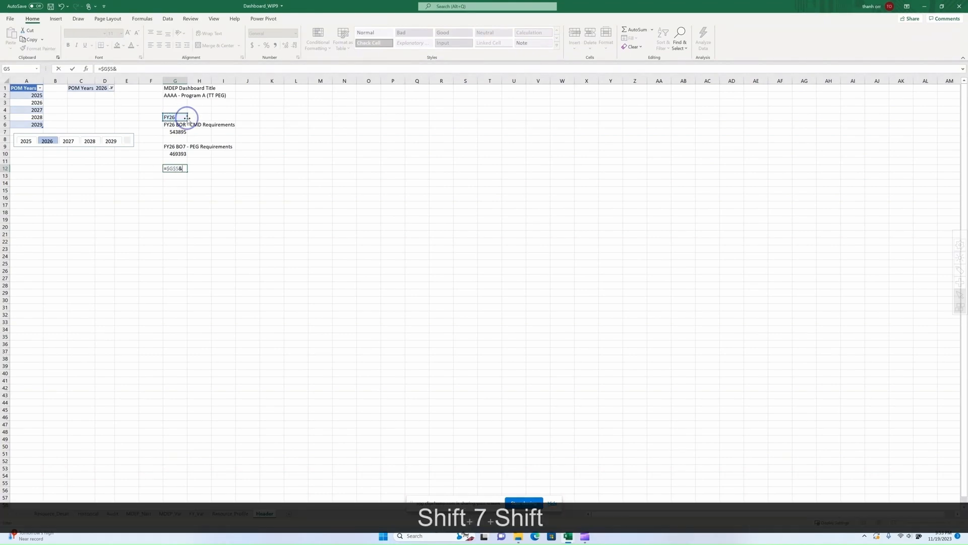
pyautogui.write('" BO1 - TO')
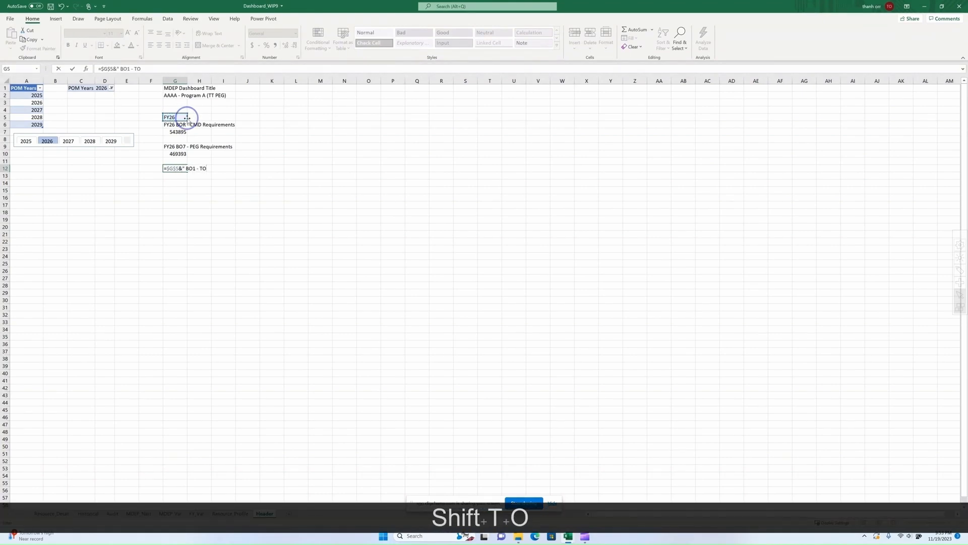
pyautogui.write('A Funding"')
pyautogui.press('Return')
# Copy the XLOOKUP formula from G10 into G13 under the TOA Funding heading.
pyautogui.click(172, 154)
pyautogui.hotkey('ctrl', 'c')
pyautogui.click(175, 175)
pyautogui.hotkey('ctrl', 'v')
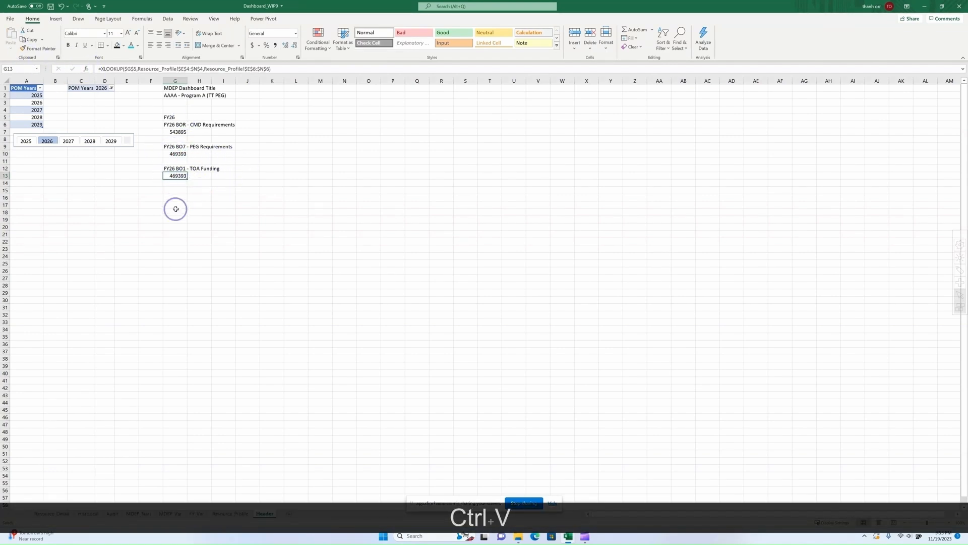
# Change the G13 lookup's return array to the Funding (BO 1) row, Resource_Profile!$E$7:$N$7, and save the workbook.
pyautogui.click(88, 69)
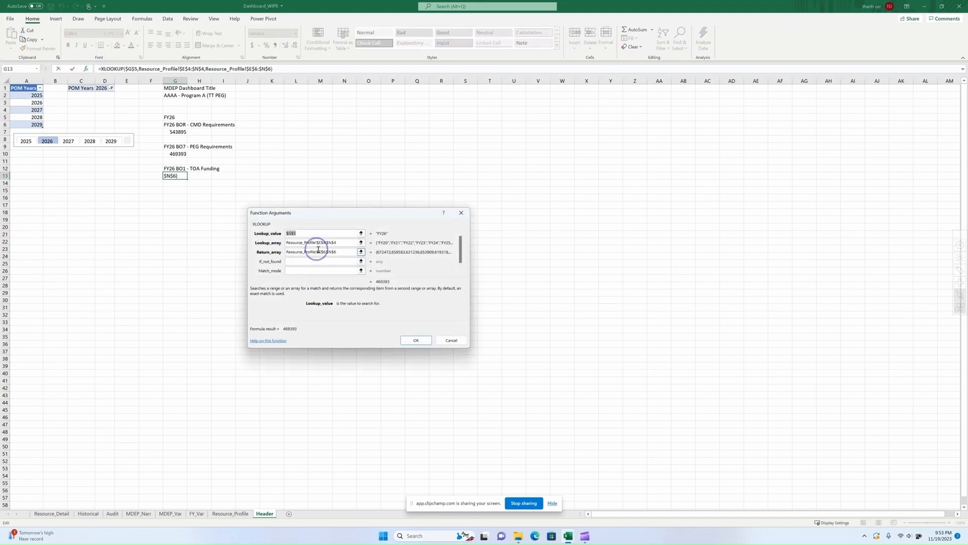
pyautogui.click(361, 253)
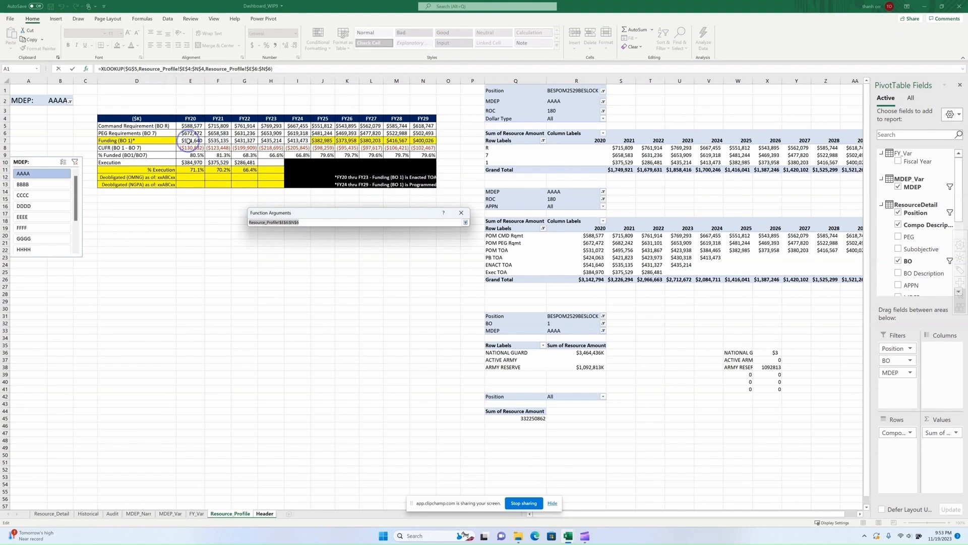
pyautogui.moveTo(189, 141); pyautogui.dragTo(422, 141)
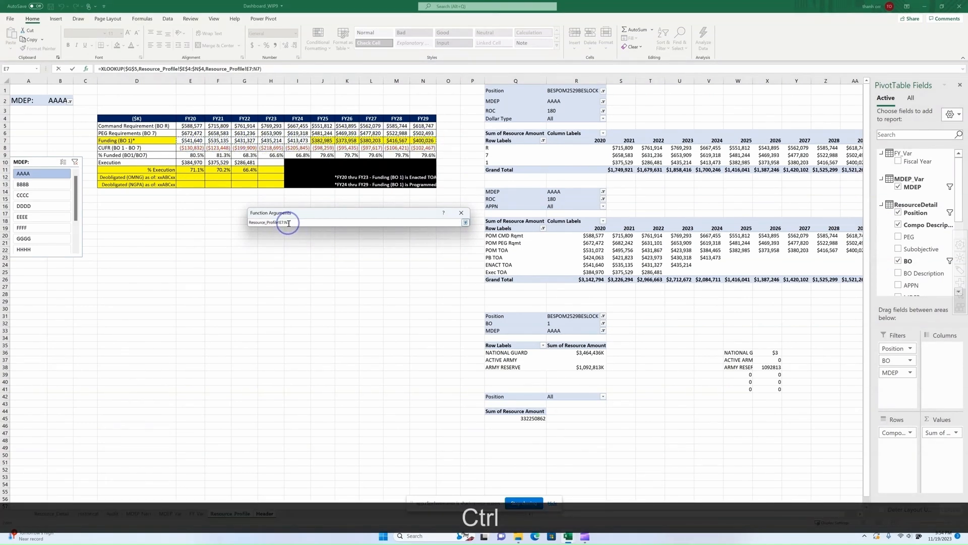
pyautogui.press('F4')
pyautogui.click(465, 222)
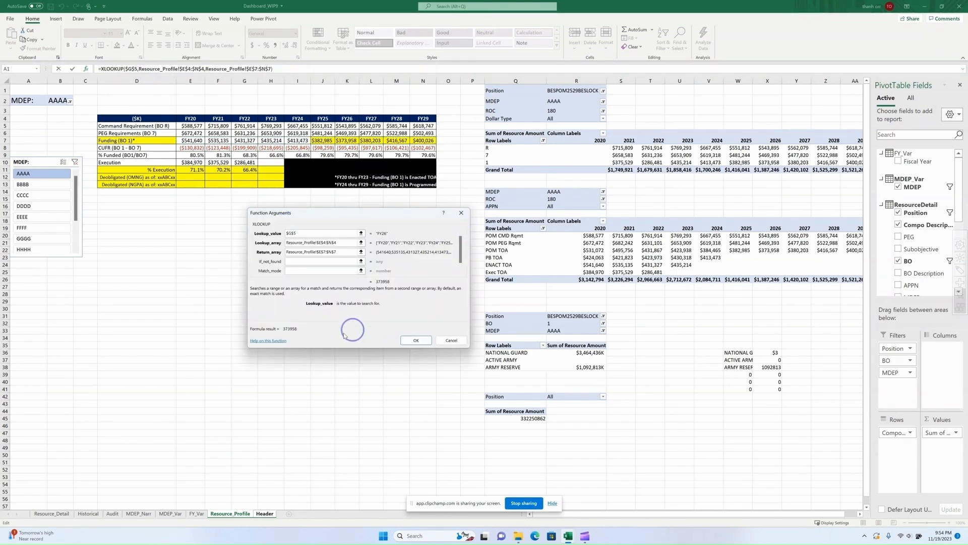
pyautogui.click(414, 339)
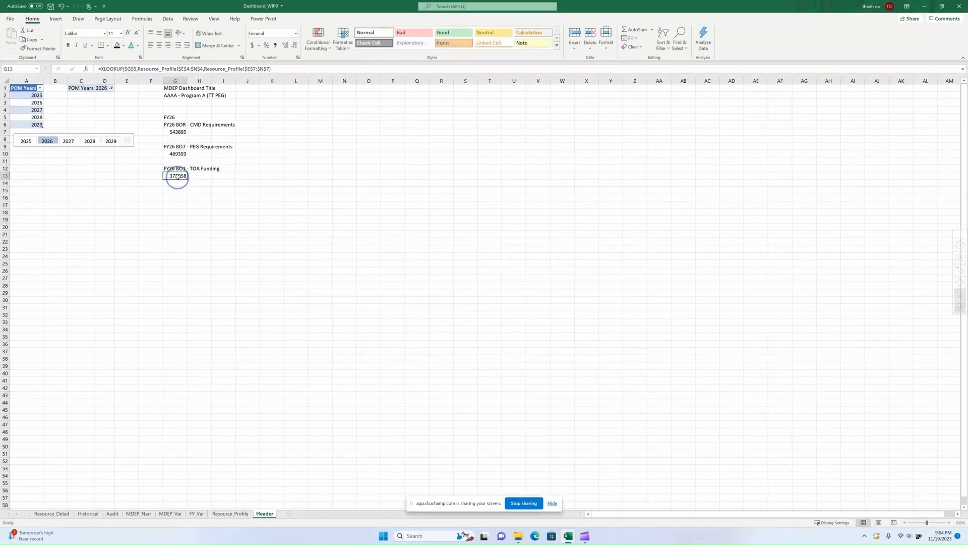
pyautogui.click(393, 190)
pyautogui.click(50, 6)
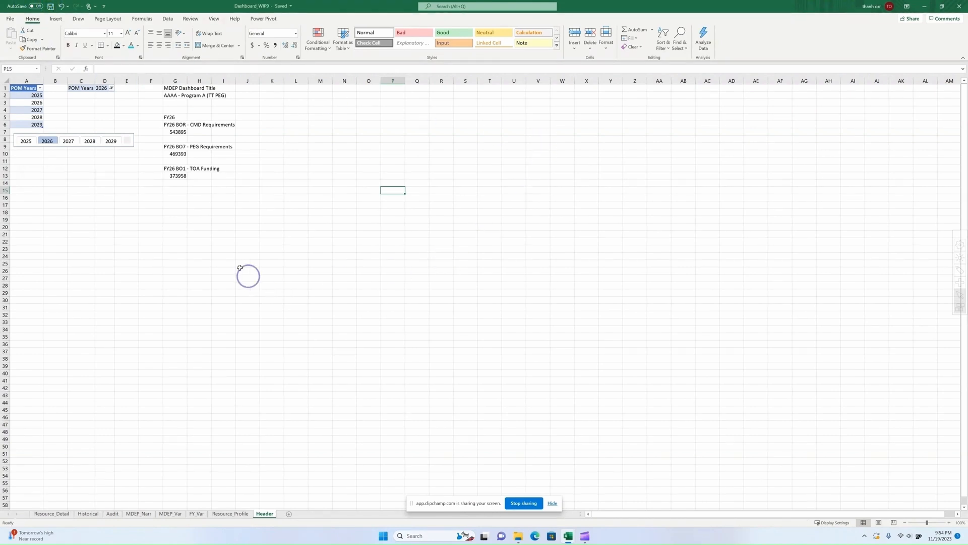
# Choose the Currency format with zero decimals and red parenthesised negatives for the value cells G7, G10 and G13.
pyautogui.click(181, 132)
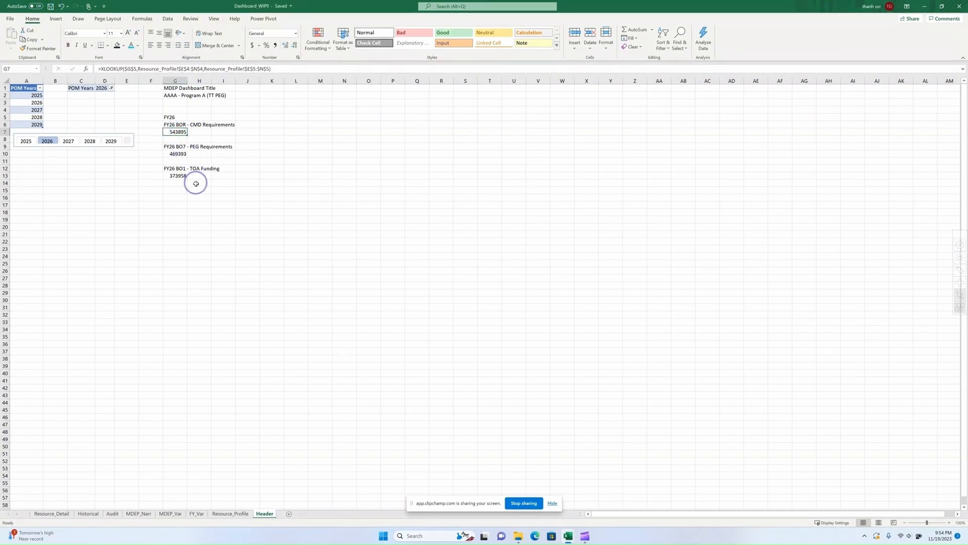
pyautogui.keyDown('ctrl'); pyautogui.click(182, 153); pyautogui.keyUp('ctrl')
pyautogui.keyDown('ctrl'); pyautogui.click(183, 175); pyautogui.keyUp('ctrl')
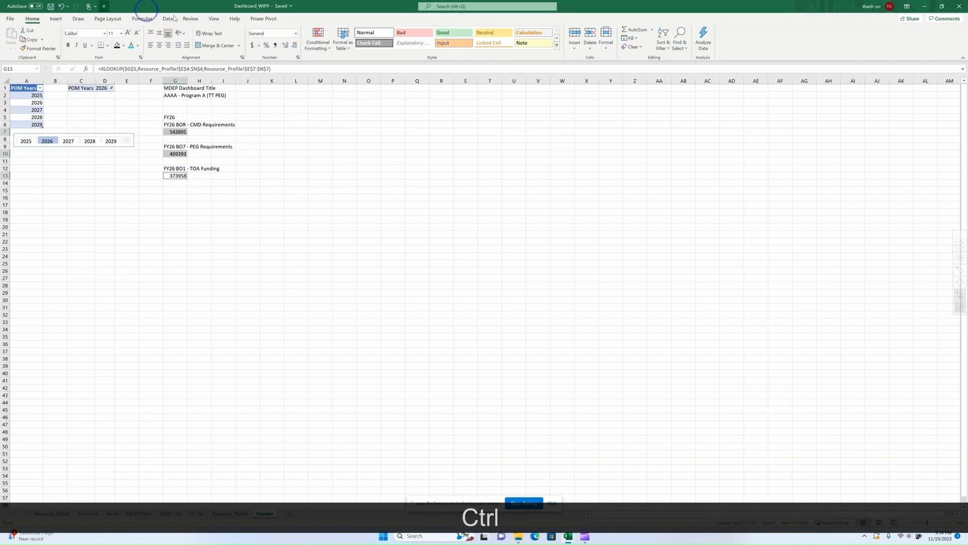
pyautogui.click(298, 57)
pyautogui.click(278, 227)
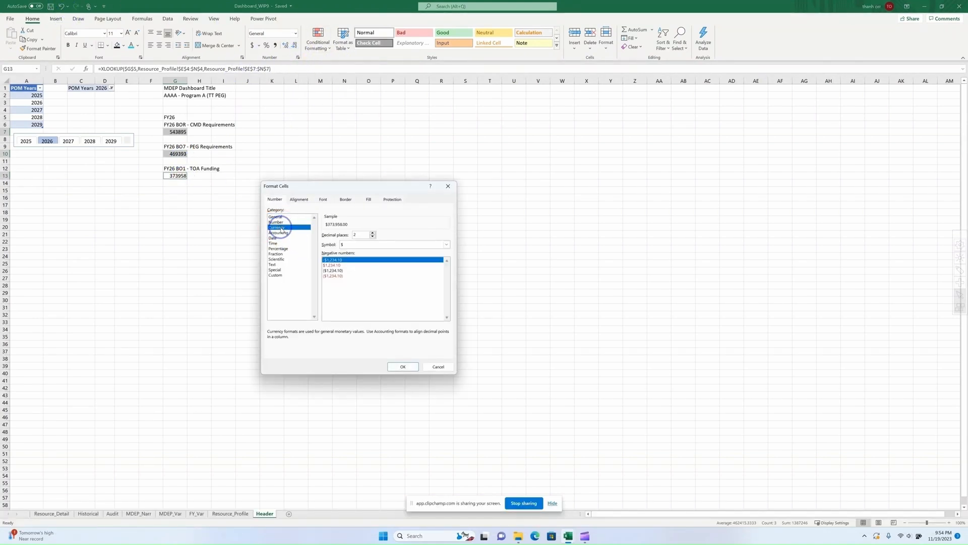
pyautogui.click(341, 276)
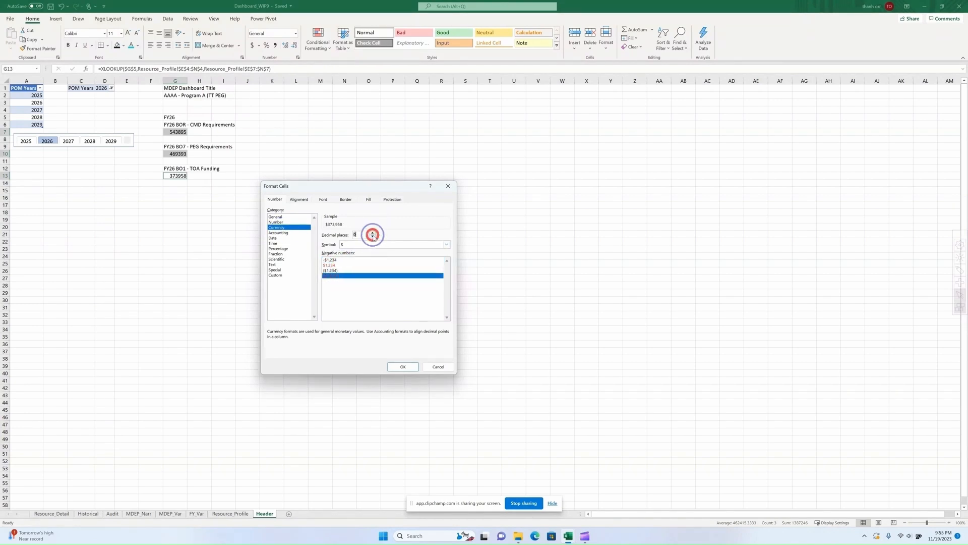
# Customize the number format code with a space and K after the positive digits and a space after the negative digits.
pyautogui.click(275, 275)
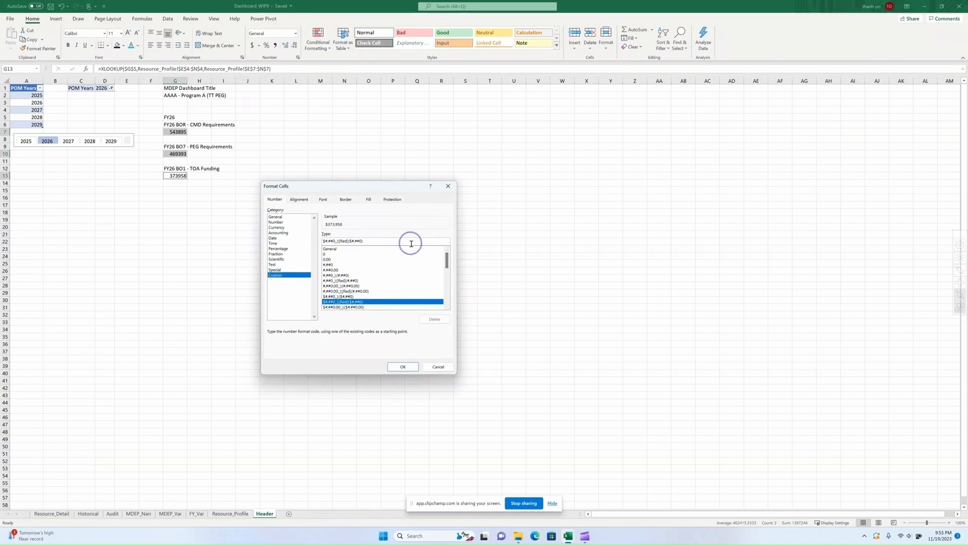
pyautogui.write('K')
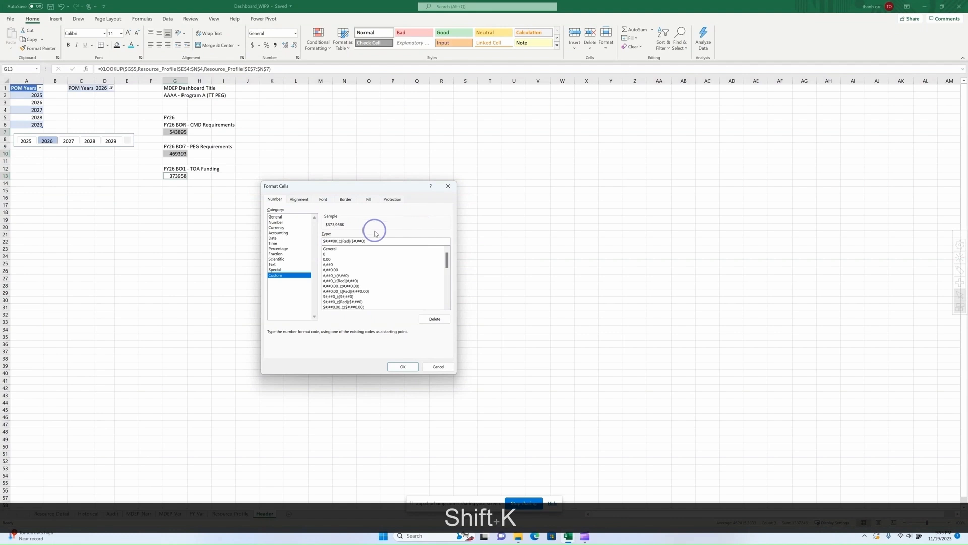
pyautogui.click(335, 241)
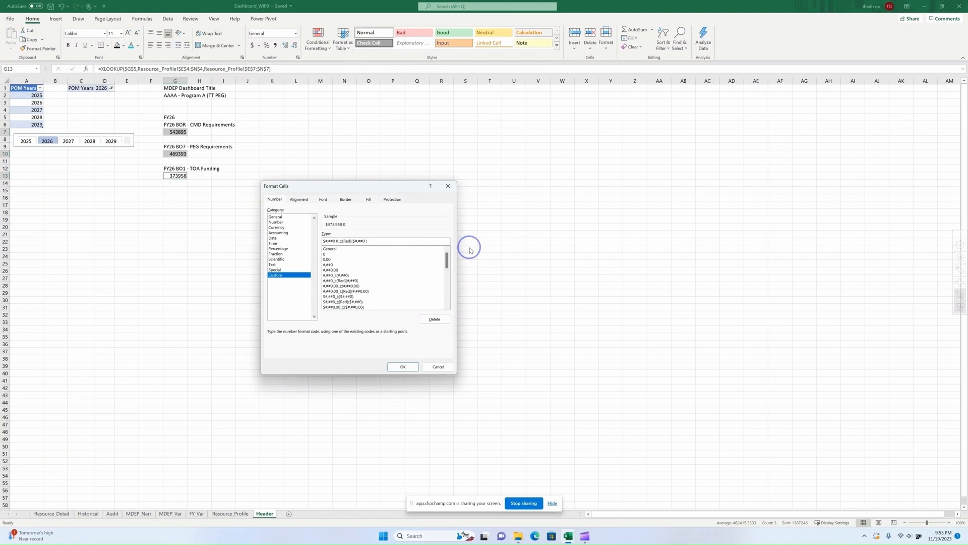
# Add the K suffix to the negative part of the custom dollar format and apply it to the selected FY26 amounts.
pyautogui.write('K')
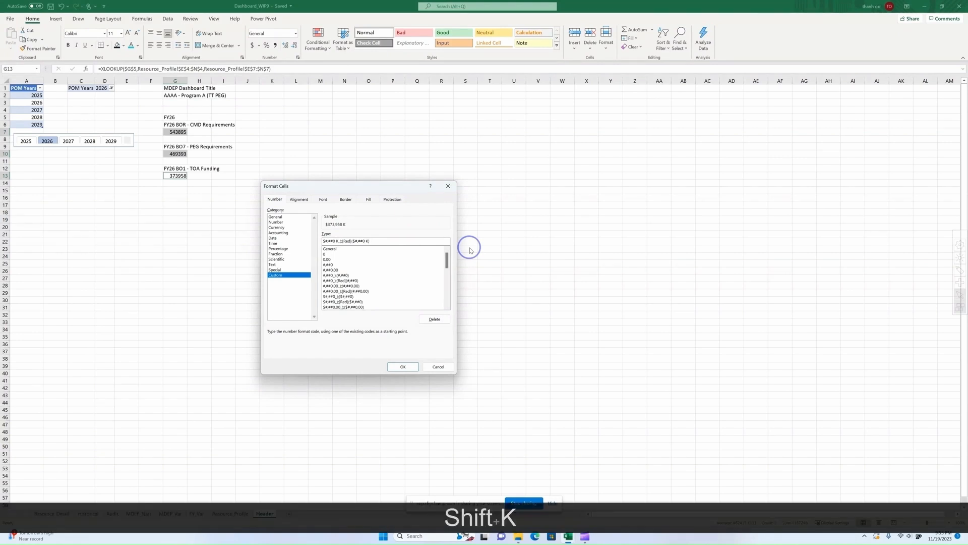
pyautogui.click(397, 367)
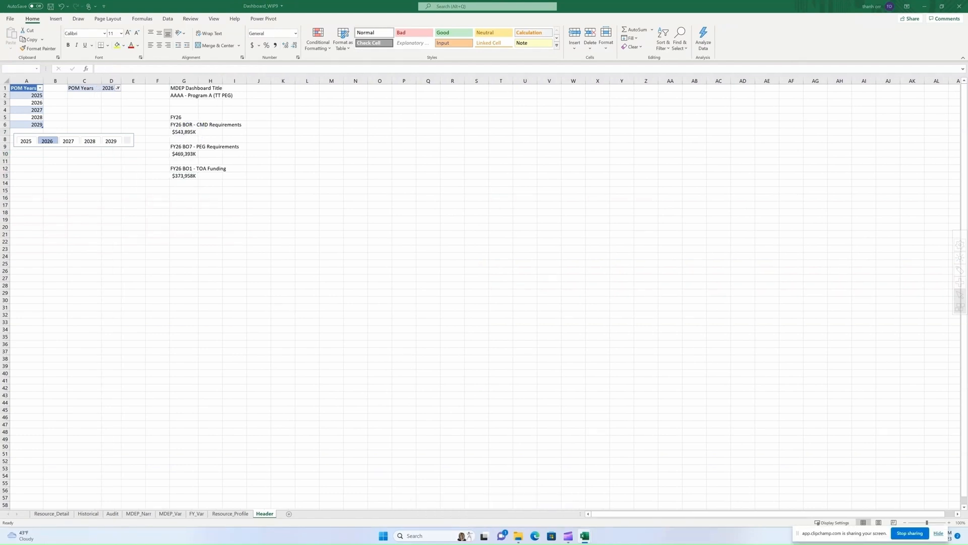
# Insert a PivotTable from the data model on the existing Header worksheet at cell G21.
pyautogui.click(185, 233)
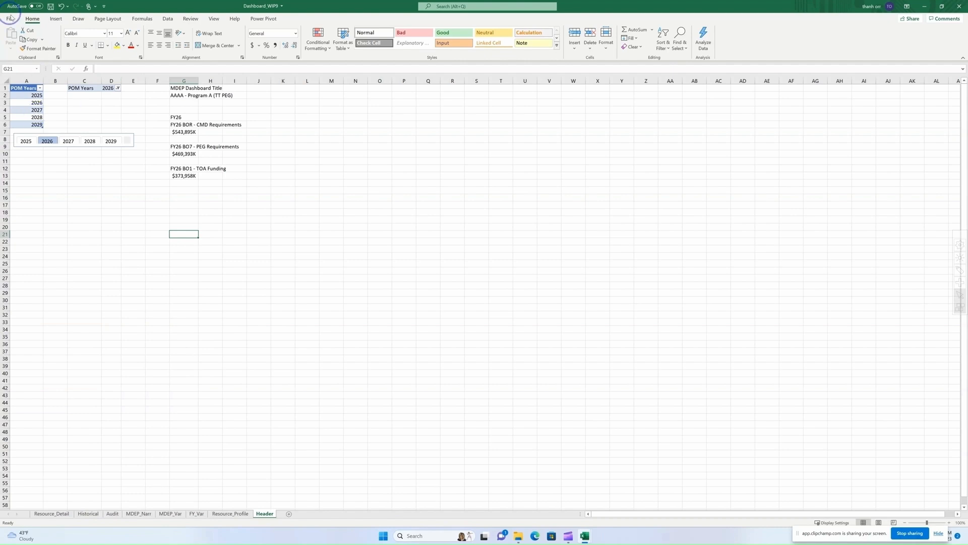
pyautogui.click(57, 20)
pyautogui.click(13, 43)
pyautogui.click(20, 80)
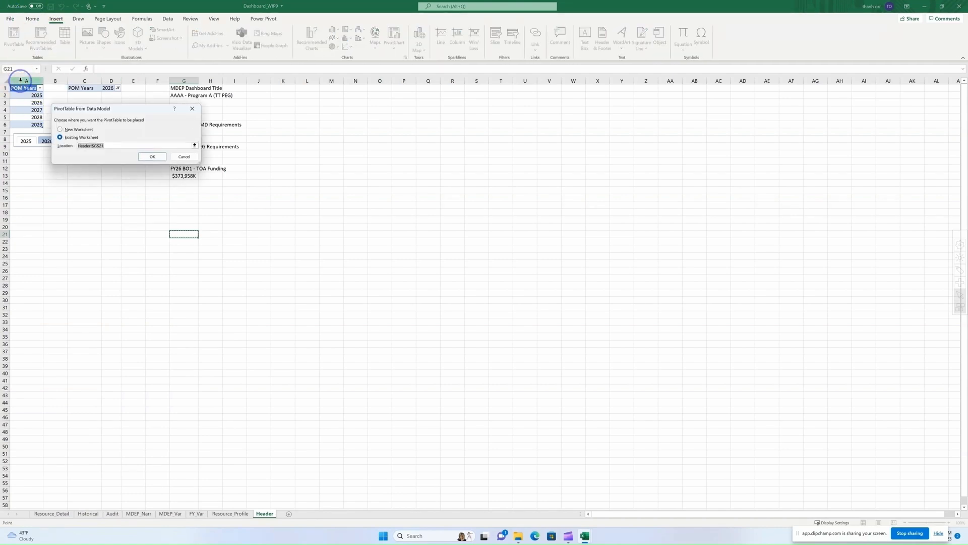
pyautogui.click(152, 156)
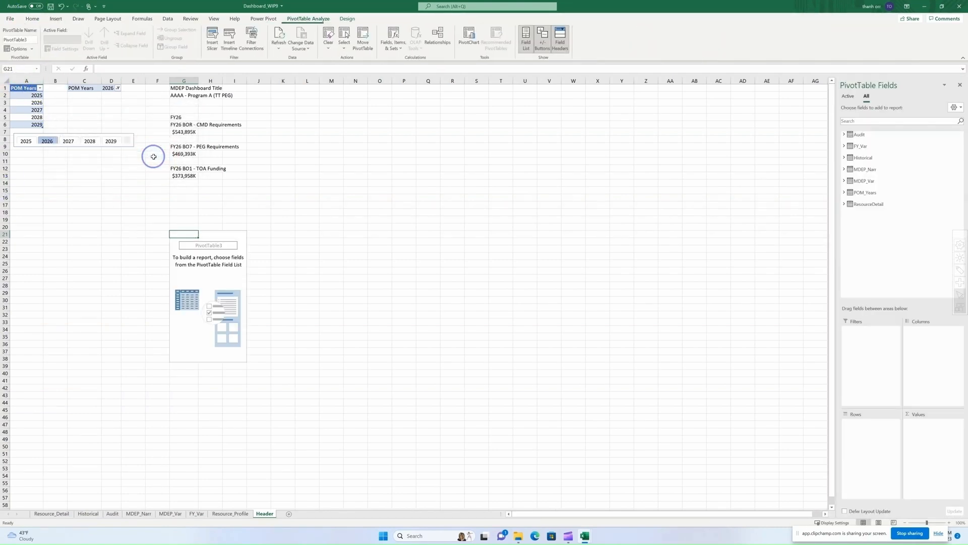
# Add Position and BO Combo from ResourceDetail as PivotTable filters and Compo Description as its rows.
pyautogui.click(844, 204)
pyautogui.moveTo(866, 143); pyautogui.dragTo(858, 319)
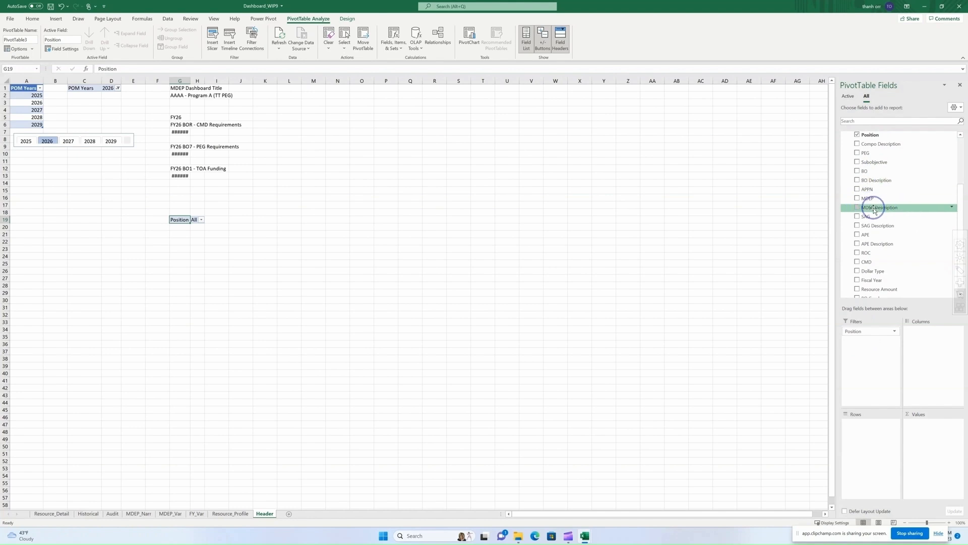
pyautogui.scroll(1, 888, 204)
pyautogui.scroll(-3, 887, 222)
pyautogui.moveTo(875, 288); pyautogui.dragTo(870, 341)
pyautogui.scroll(3, 890, 222)
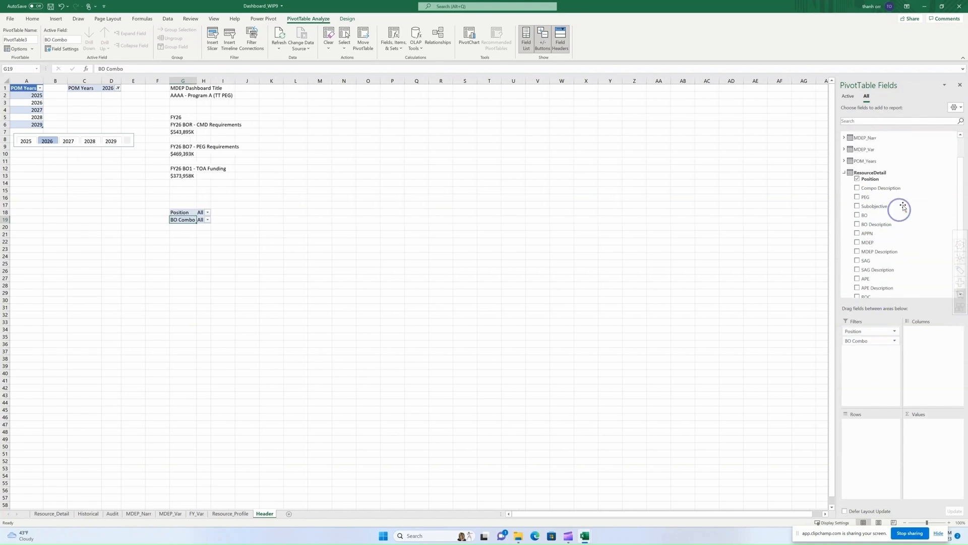
pyautogui.moveTo(884, 187); pyautogui.dragTo(863, 446)
# Add MDEP from the MDEP_Var table and POM Years from the POM_Years table to the PivotTable filters.
pyautogui.scroll(1, 863, 207)
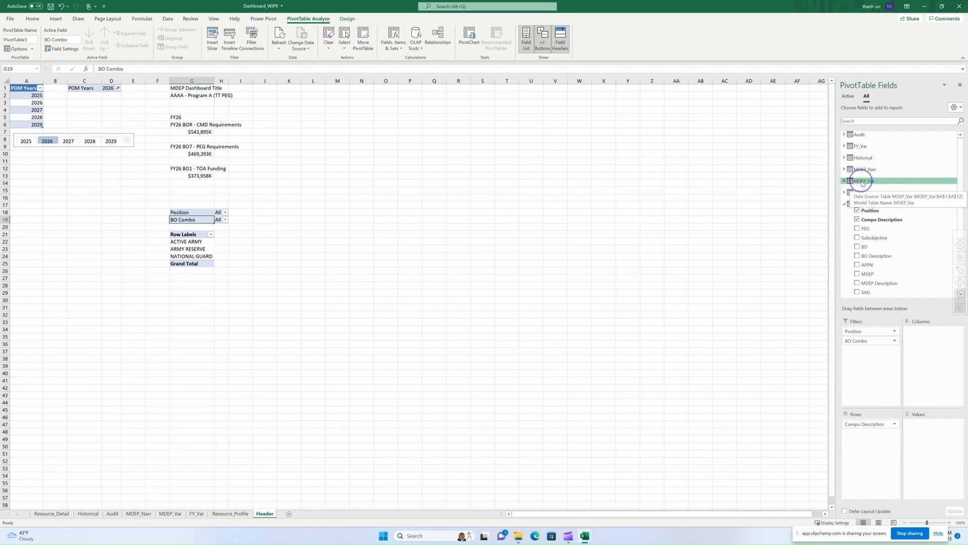
pyautogui.click(843, 181)
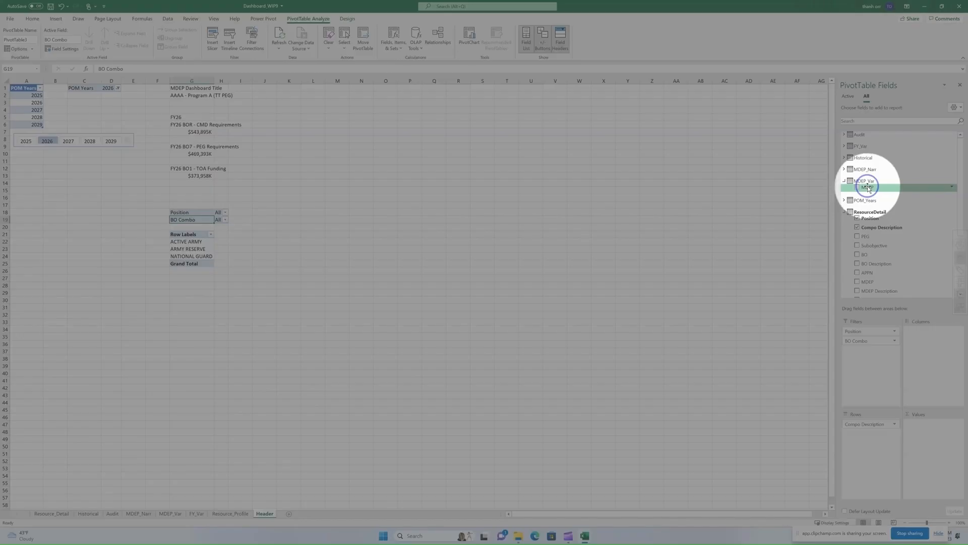
pyautogui.moveTo(866, 189); pyautogui.dragTo(855, 348)
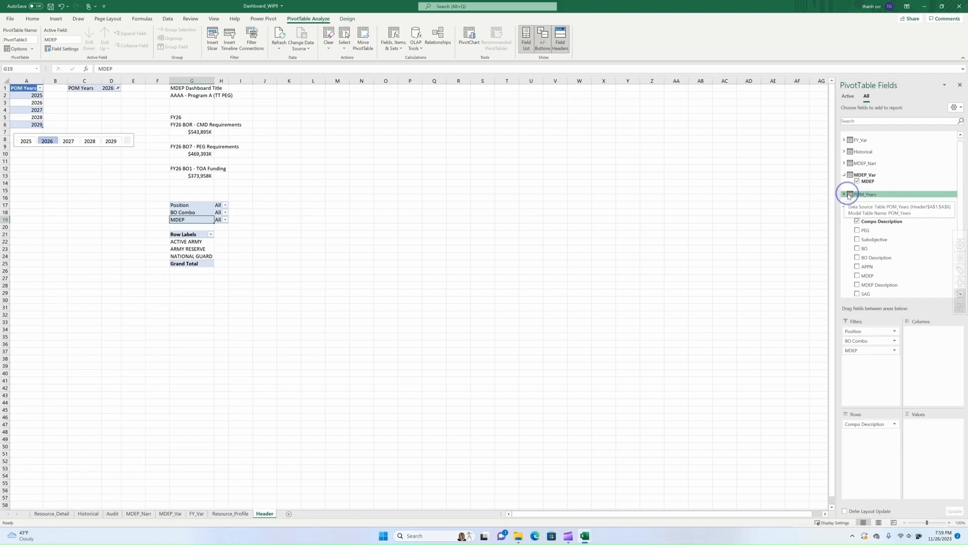
pyautogui.click(844, 194)
pyautogui.moveTo(872, 200); pyautogui.dragTo(863, 359)
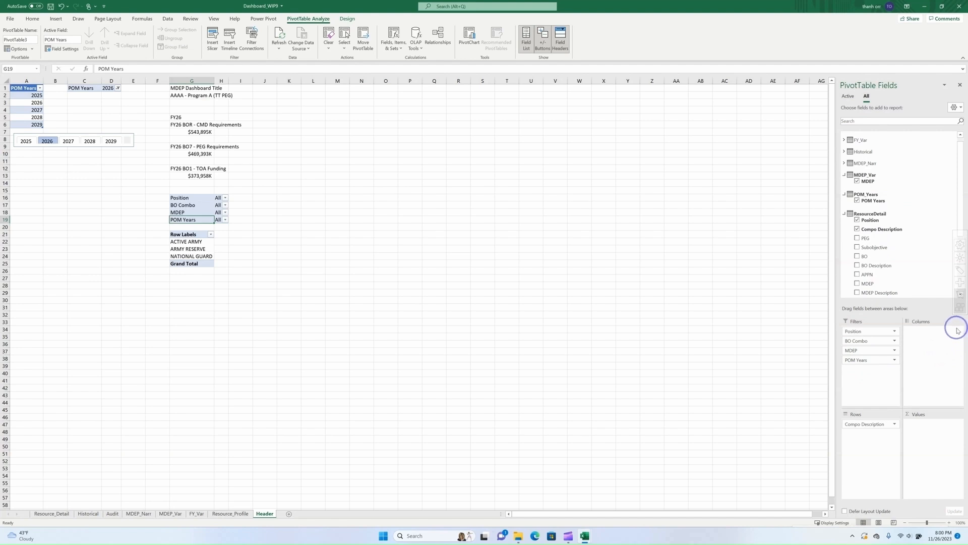
# Add Dollar Type from ResourceDetail to the PivotTable filters and Resource Amount to its summed values.
pyautogui.scroll(-3, 895, 253)
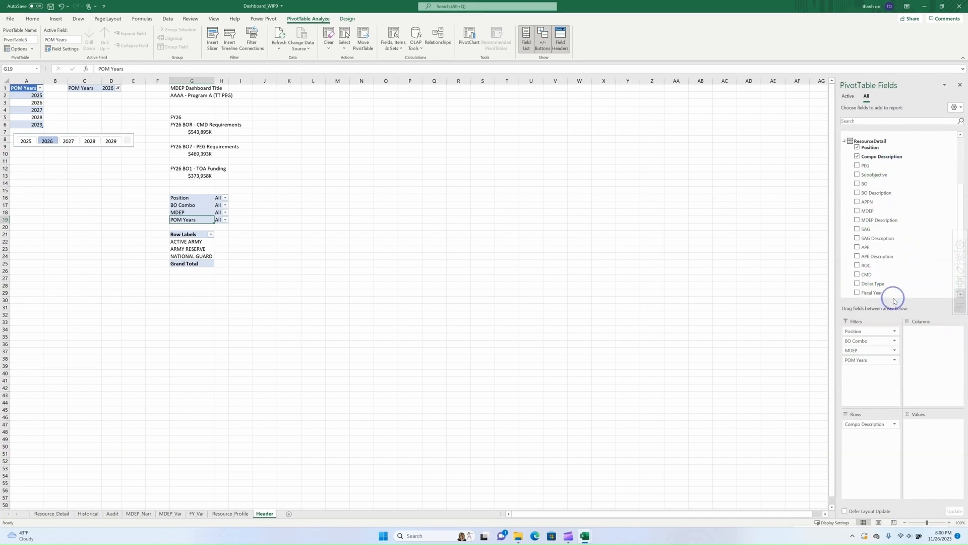
pyautogui.moveTo(875, 286); pyautogui.dragTo(869, 370)
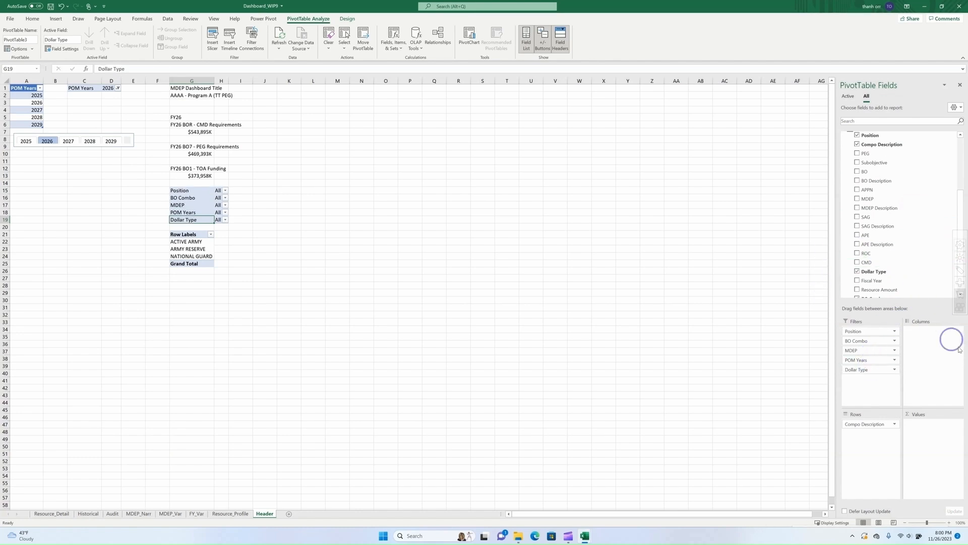
pyautogui.scroll(-1, 871, 284)
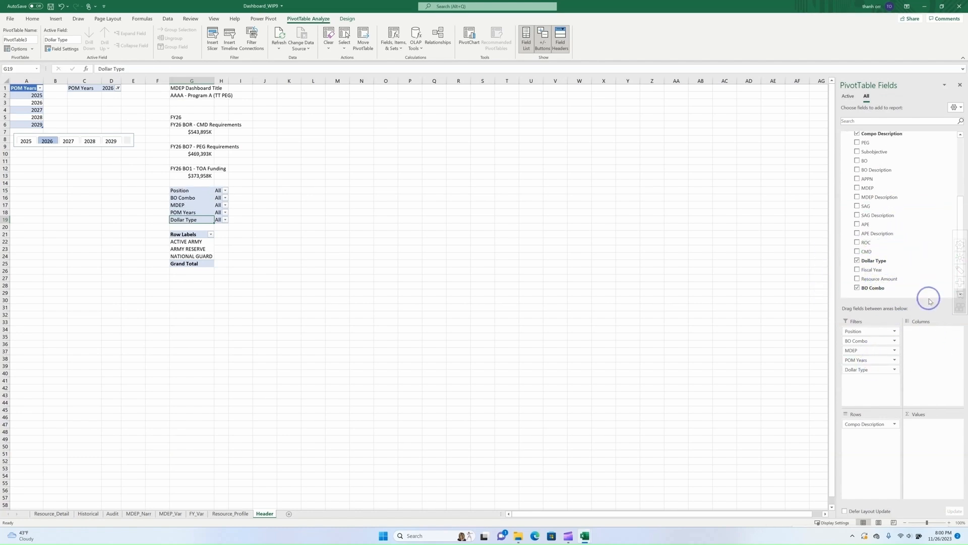
pyautogui.moveTo(875, 279); pyautogui.dragTo(933, 433)
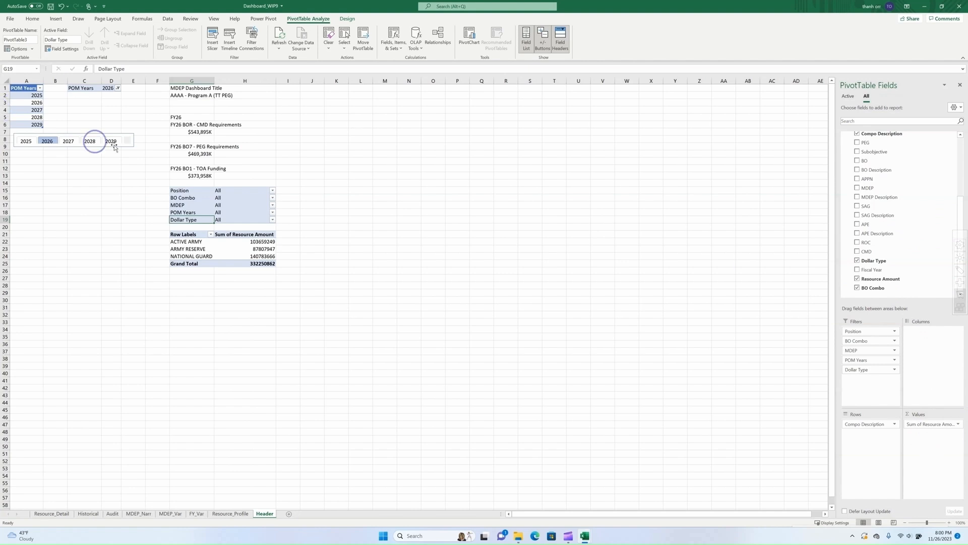
# Select the entire new PivotTable, including its filters, and move it down to start at cell G20.
pyautogui.click(173, 189)
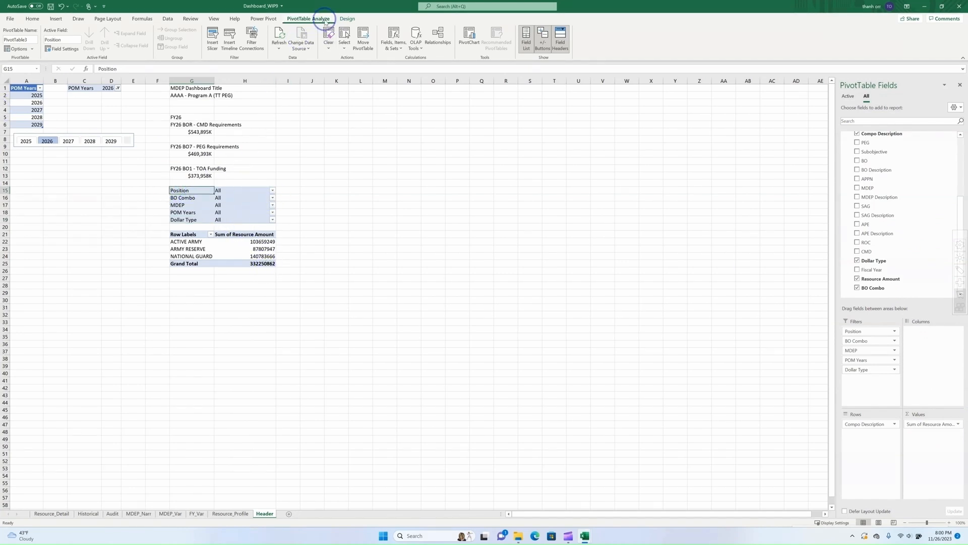
pyautogui.click(344, 38)
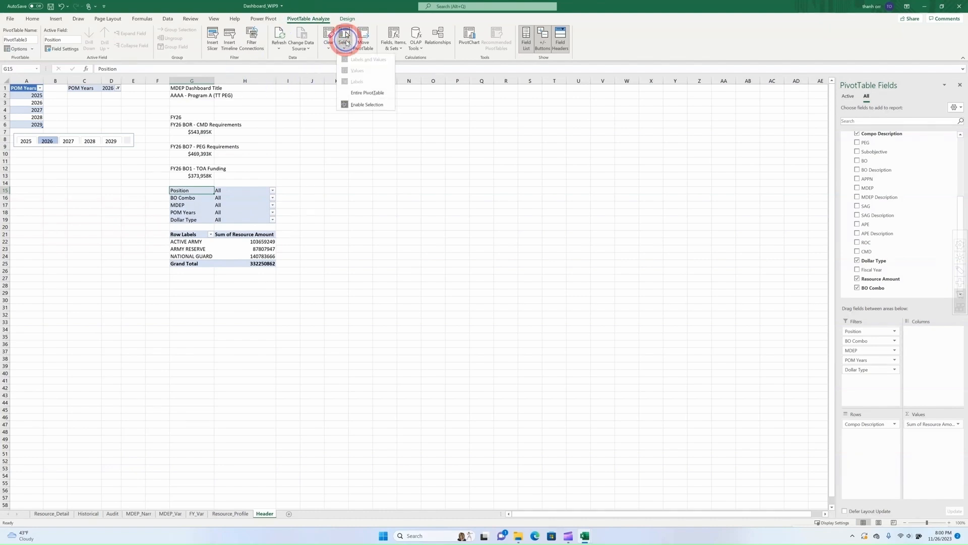
pyautogui.click(367, 93)
pyautogui.hotkey('ctrl', 'x')
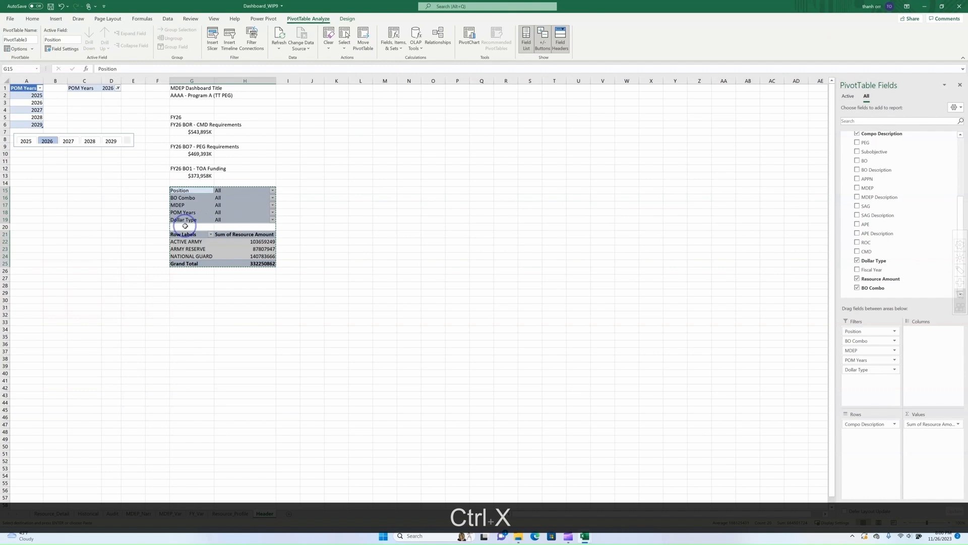
pyautogui.click(184, 228)
pyautogui.hotkey('ctrl', 'v')
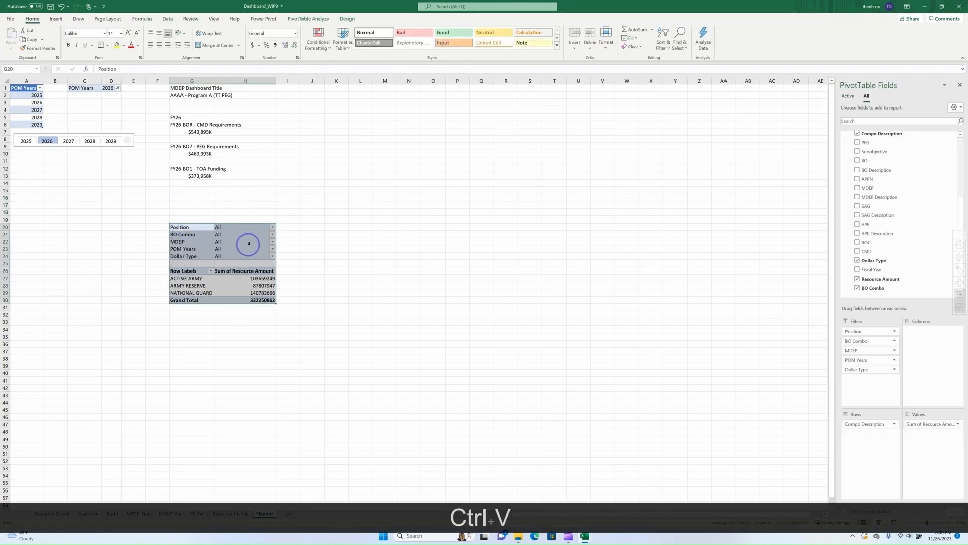
pyautogui.click(337, 227)
# Filter the PivotTable to Position BESPOM2529BESLOCK and BO Combo 1 - Army TOA Dollars.
pyautogui.click(272, 227)
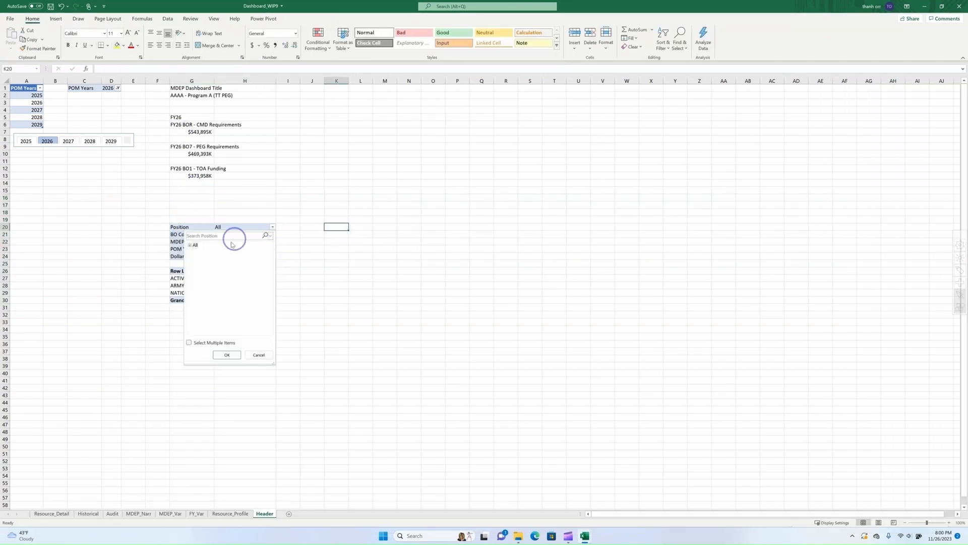
pyautogui.click(218, 251)
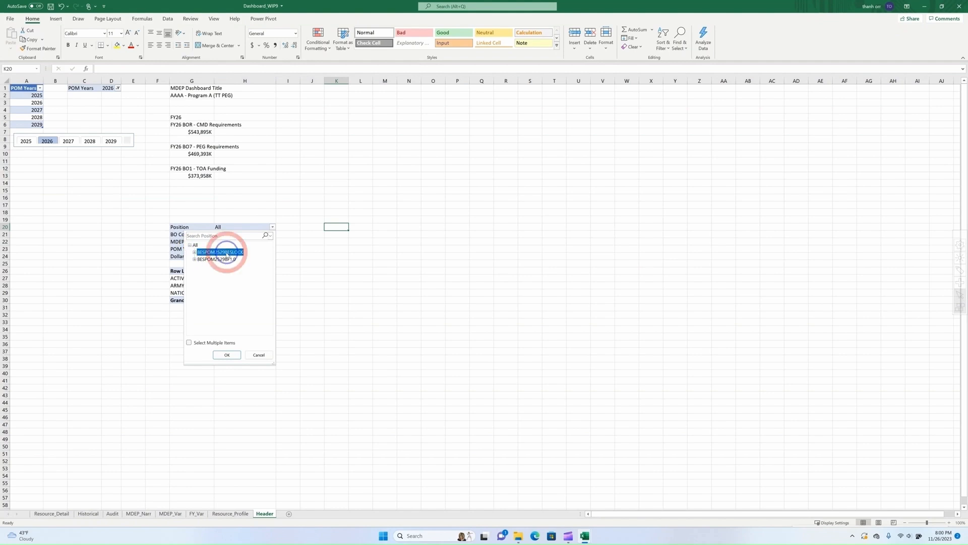
pyautogui.click(228, 354)
pyautogui.click(272, 234)
pyautogui.click(217, 259)
pyautogui.click(227, 362)
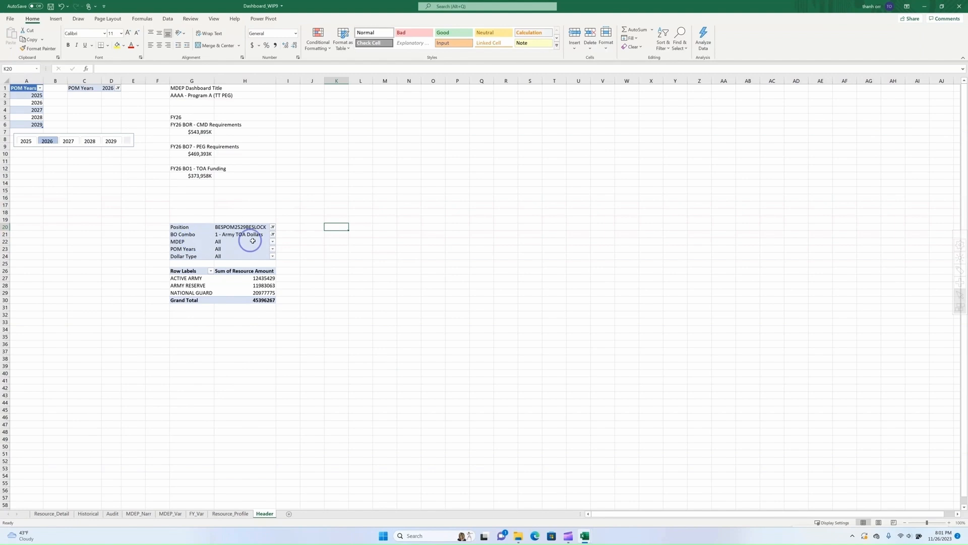
# Filter the PivotTable to MDEP AAAA, searching for AA, and to POM year 2026.
pyautogui.click(272, 243)
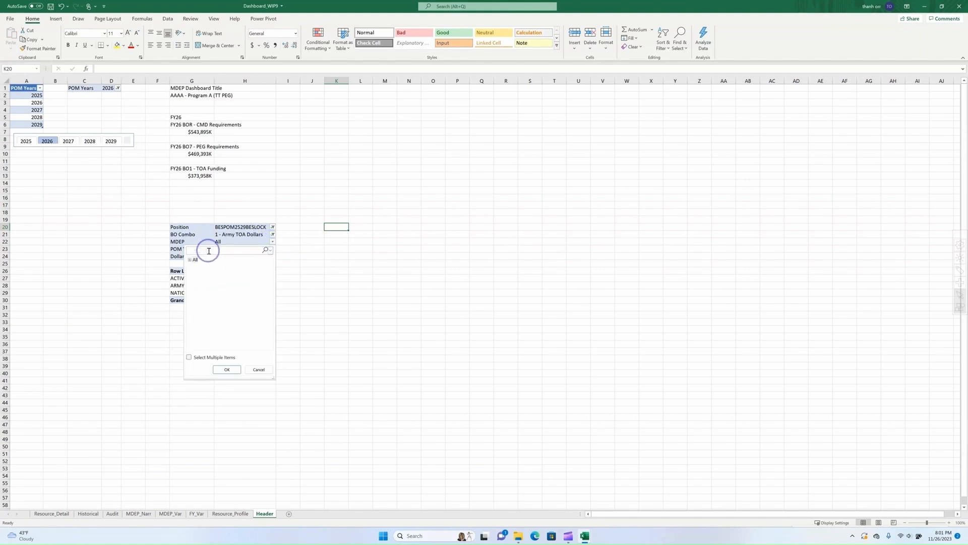
pyautogui.write('AA')
pyautogui.click(227, 370)
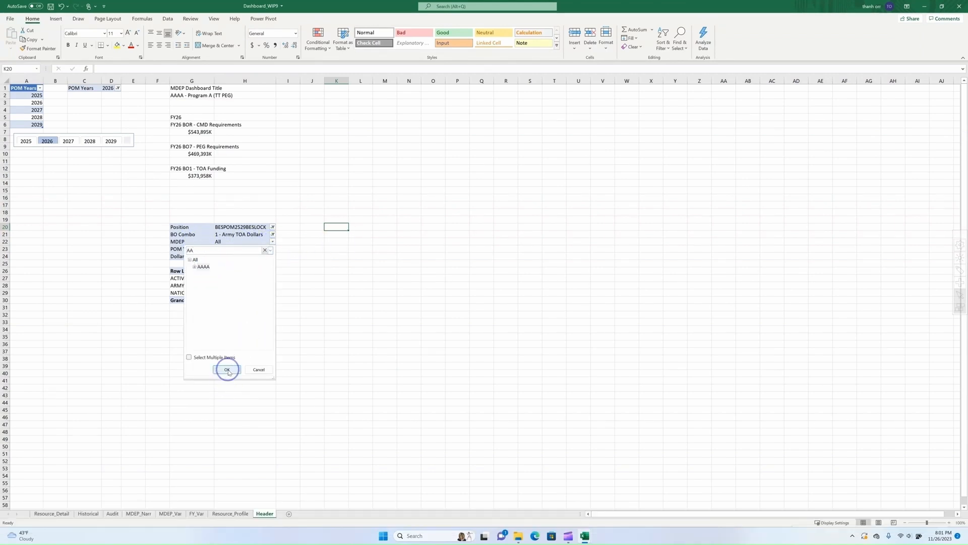
pyautogui.click(273, 249)
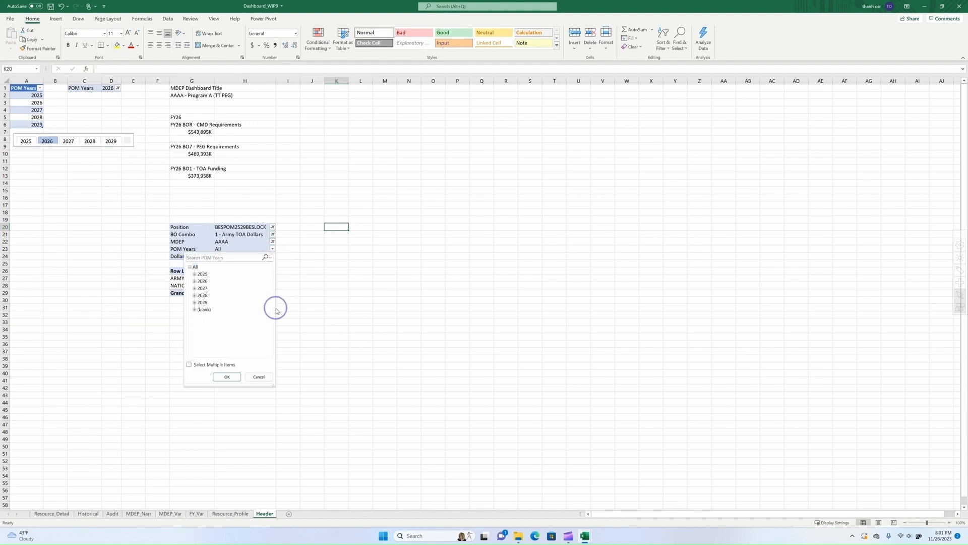
pyautogui.click(203, 281)
pyautogui.click(227, 377)
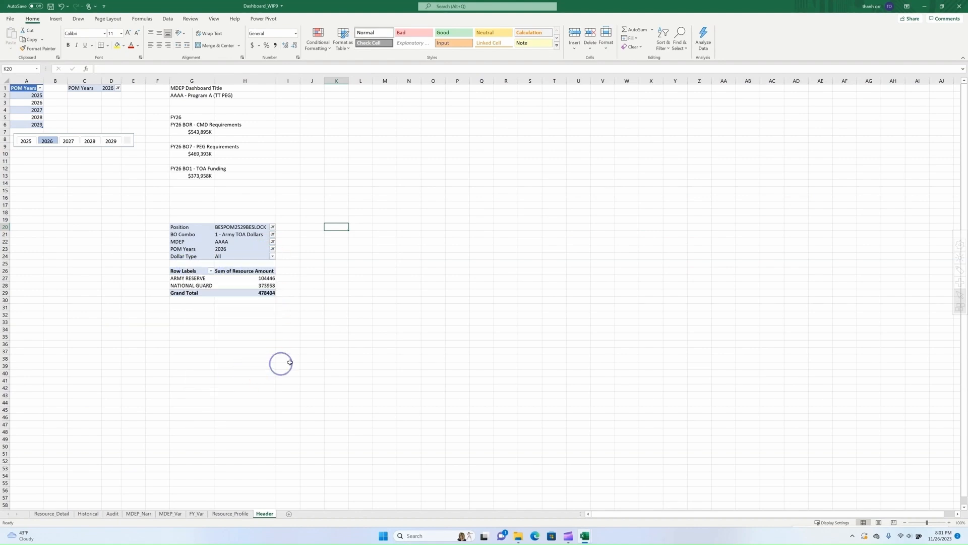
# Set the PivotTable's display options to show items with no data on rows.
pyautogui.click(192, 286)
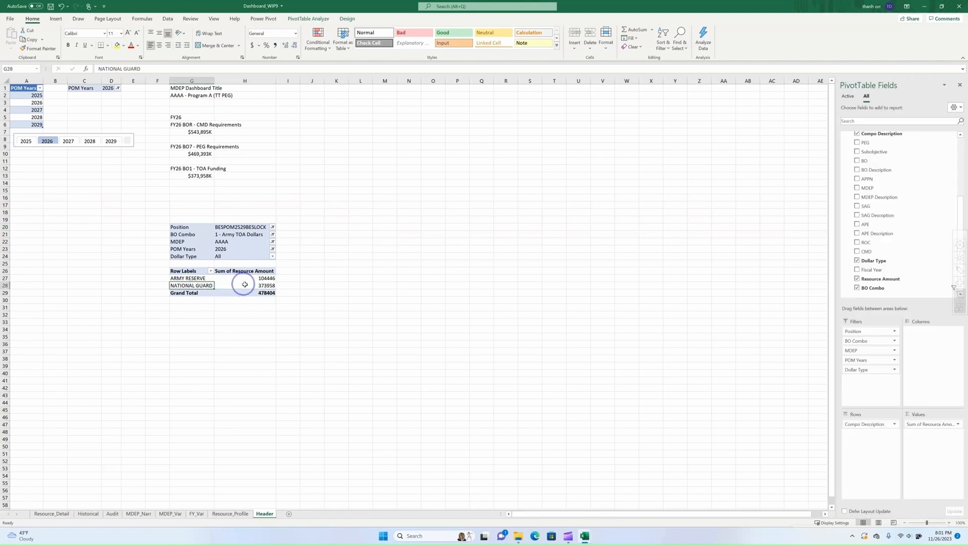
pyautogui.rightClick(190, 271)
pyautogui.click(219, 322)
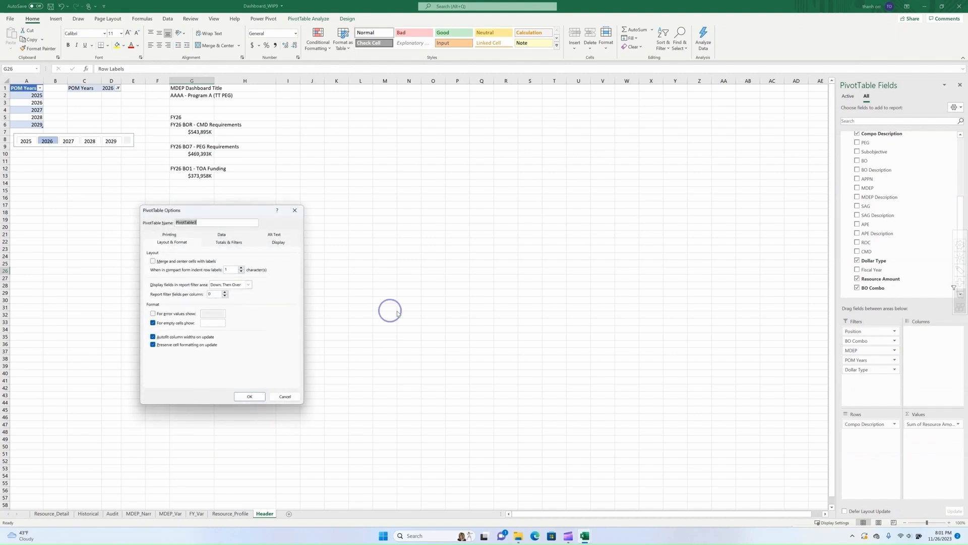
pyautogui.click(275, 242)
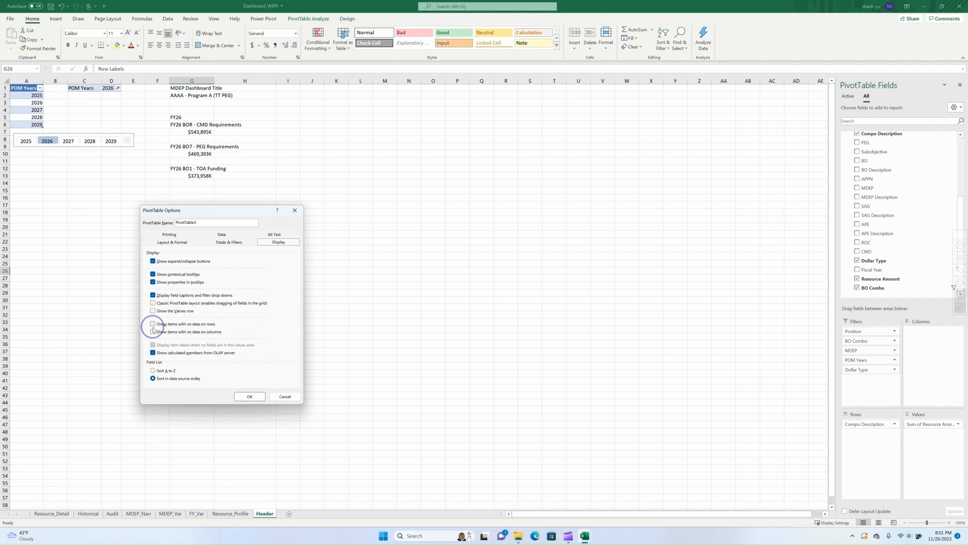
pyautogui.click(153, 324)
pyautogui.click(253, 397)
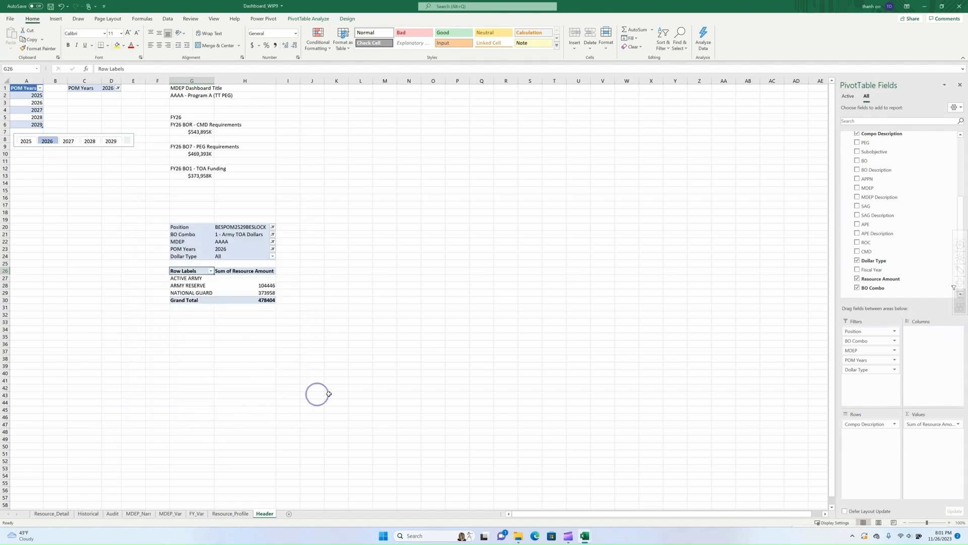
# Move the NATIONAL GUARD row to the first position among the PivotTable's row labels.
pyautogui.click(195, 293)
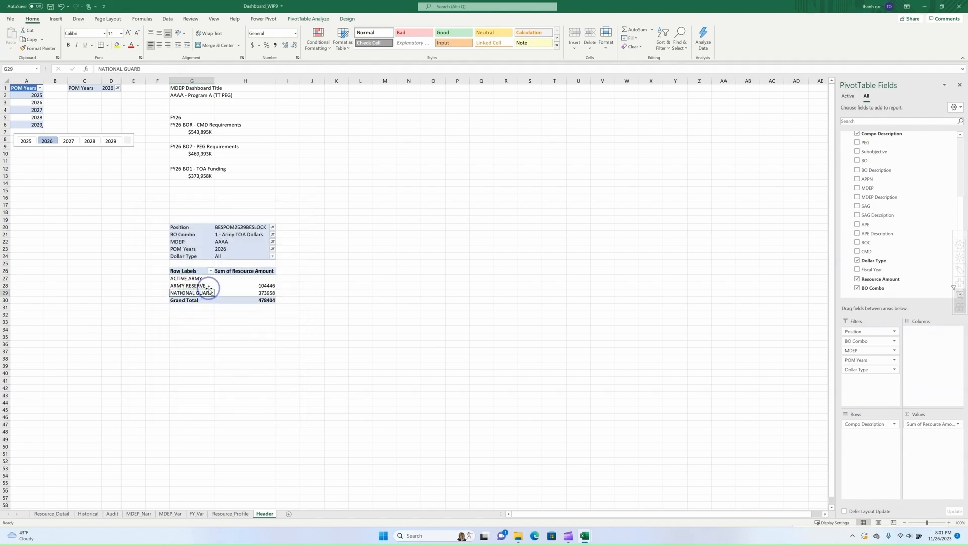
pyautogui.moveTo(209, 292); pyautogui.dragTo(208, 275)
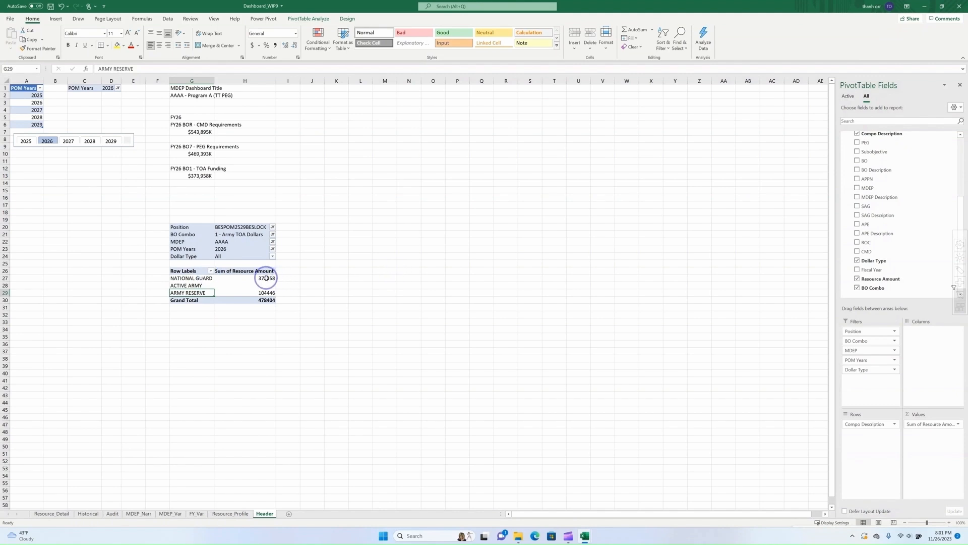
# Rename the PivotTable of TOA funding by component as TOA_by_COMPOs.
pyautogui.click(308, 19)
pyautogui.click(34, 39)
pyautogui.press('BackSpace')
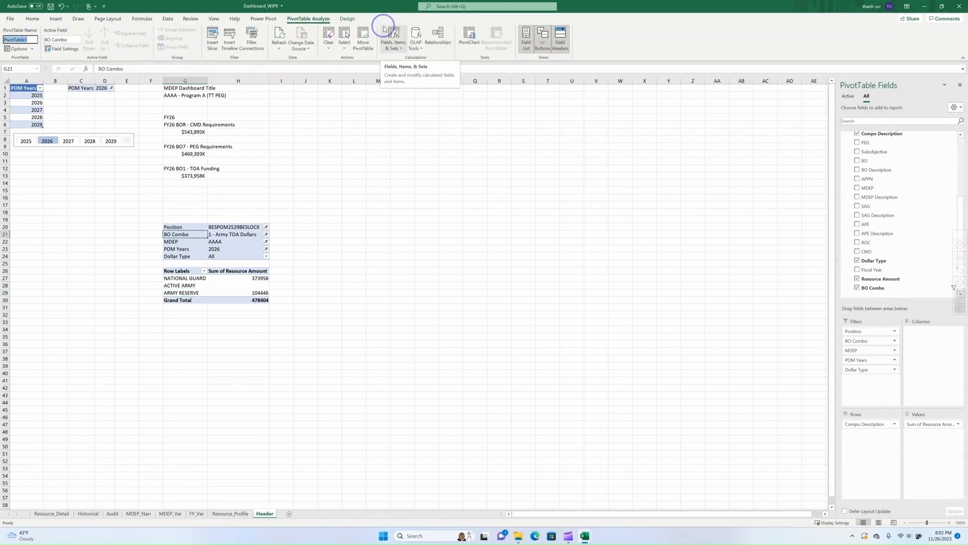
pyautogui.write('TOA')
pyautogui.write('-by_CO')
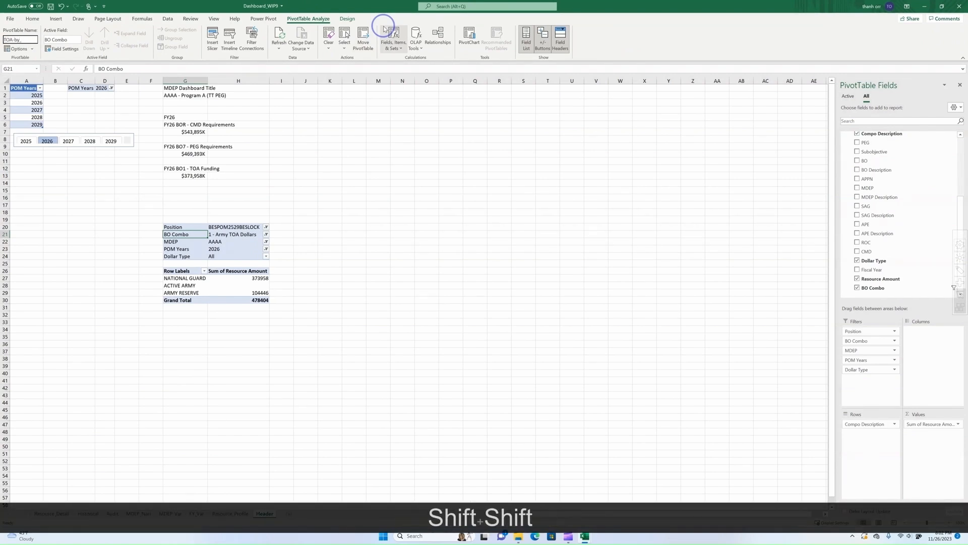
pyautogui.write('_')
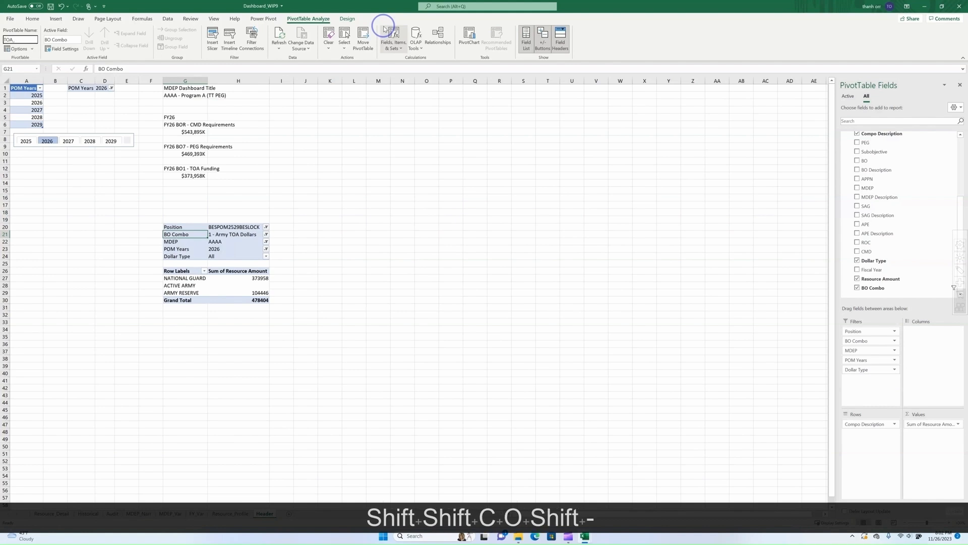
pyautogui.write('COMPOs')
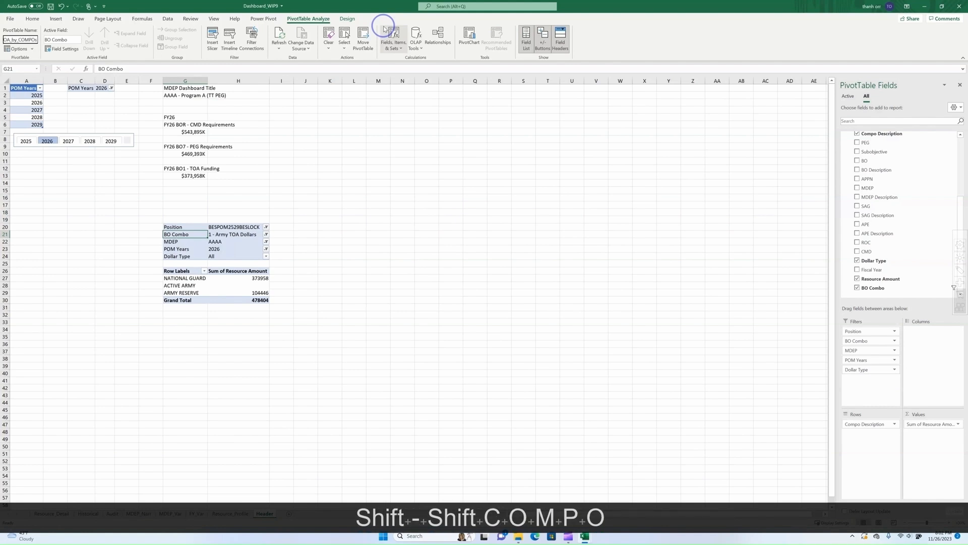
pyautogui.press('Return')
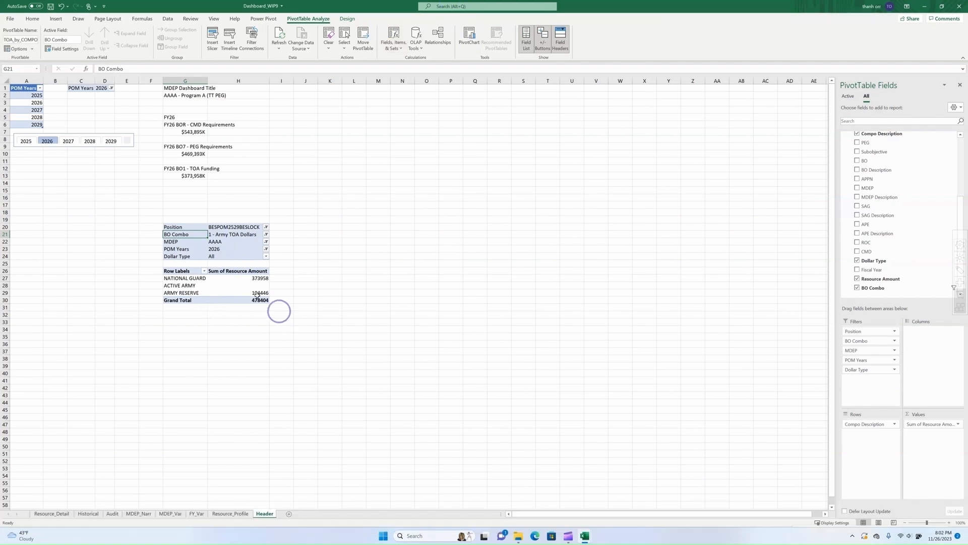
# Connect the POM Years slicer to the TOA_by_COMPOs PivotTable through its report connections.
pyautogui.rightClick(130, 140)
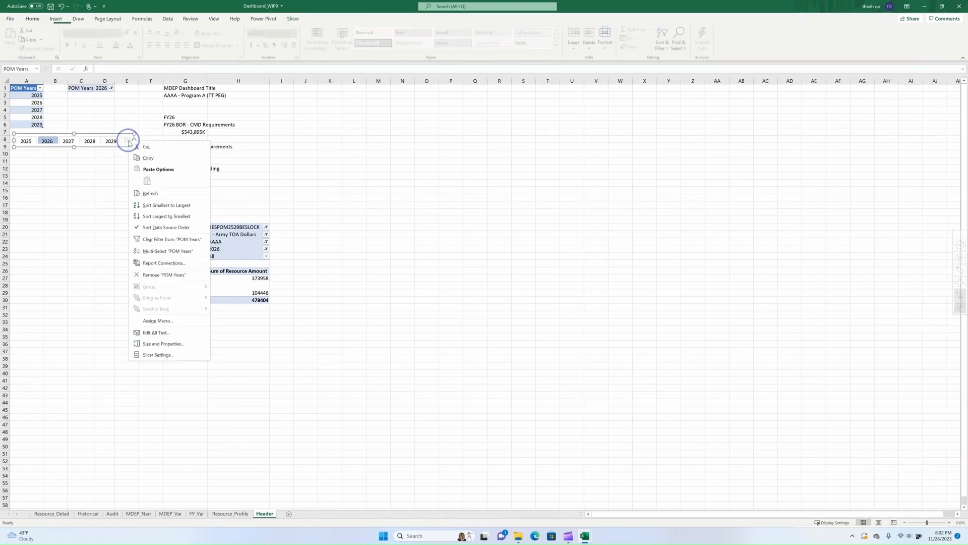
pyautogui.click(163, 263)
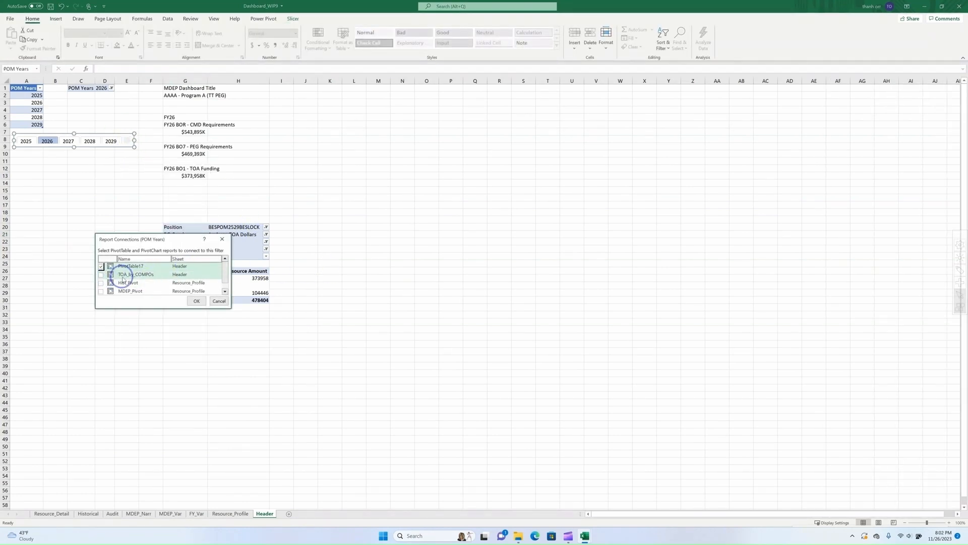
pyautogui.click(101, 275)
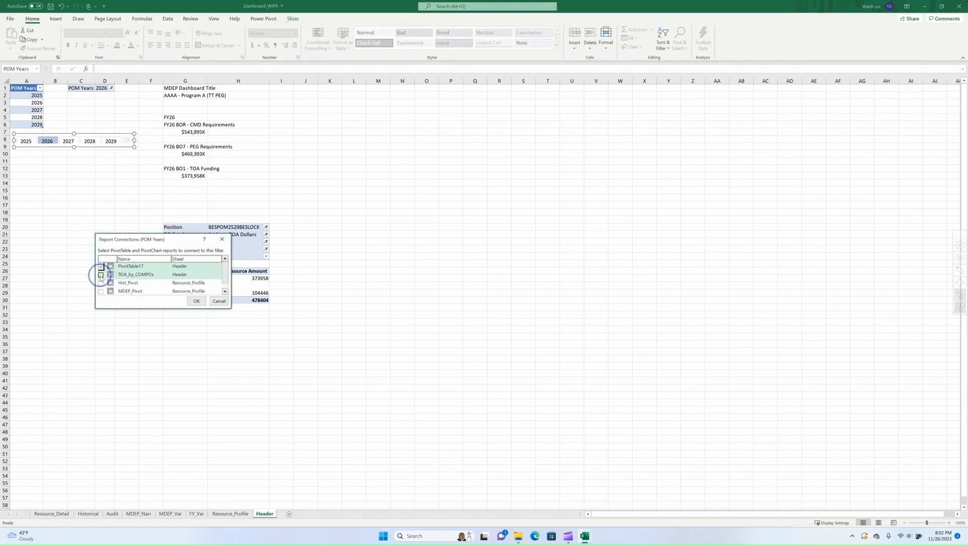
pyautogui.click(197, 301)
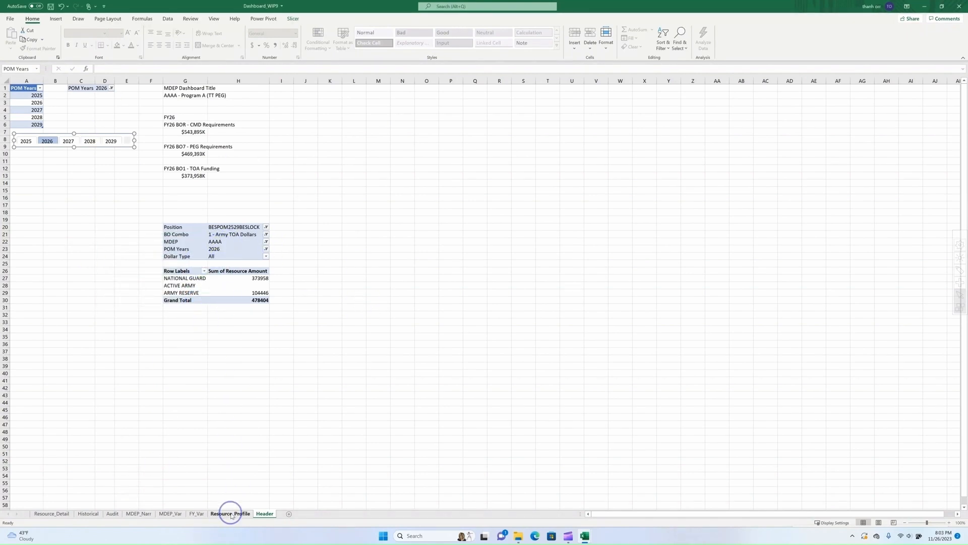
# Select MDEP CCCC in the Resource_Profile sheet's slicer and check whether the Header sheet's component PivotTable follows.
pyautogui.click(230, 513)
pyautogui.click(44, 195)
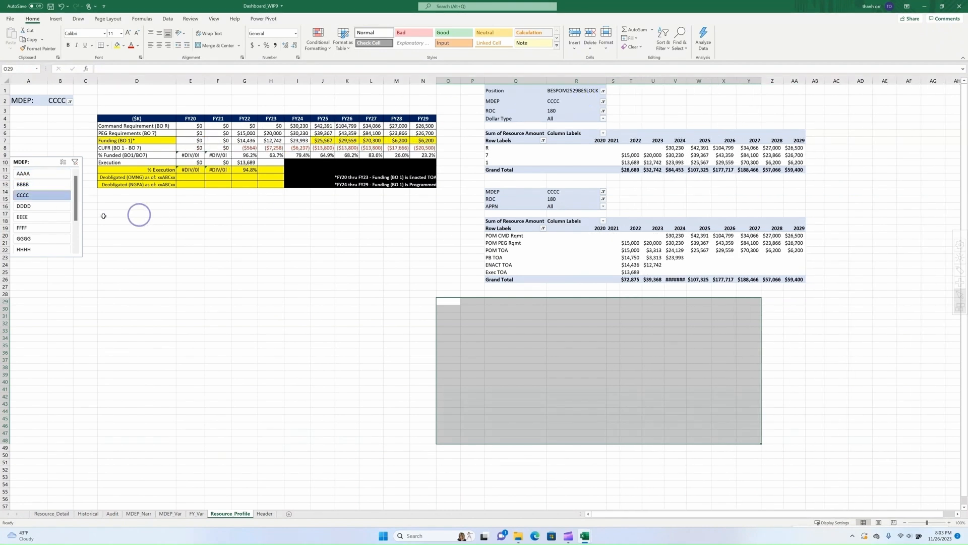
pyautogui.click(261, 513)
pyautogui.click(204, 235)
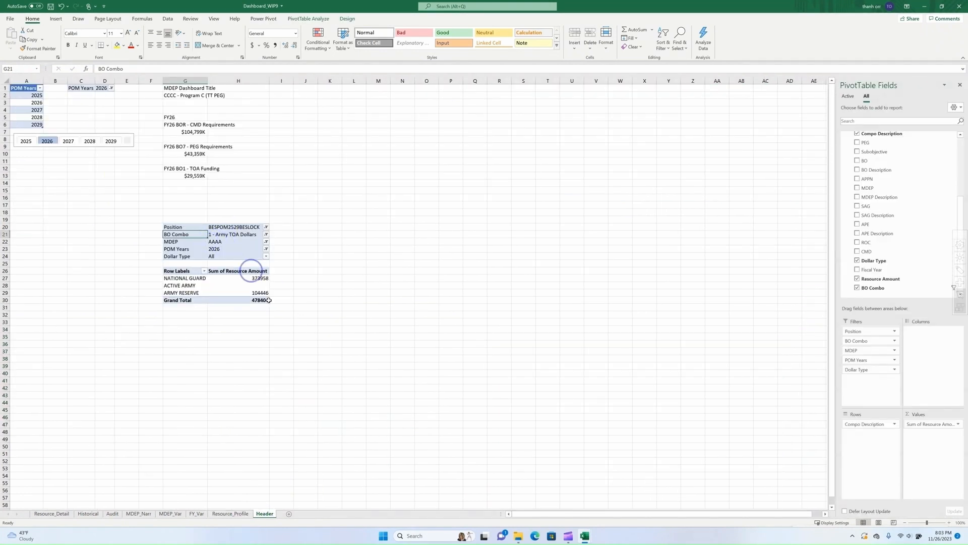
# Connect the MDEP slicer on the Resource_Profile sheet to the TOA_by_COMPOs PivotTable.
pyautogui.click(230, 514)
pyautogui.rightClick(37, 161)
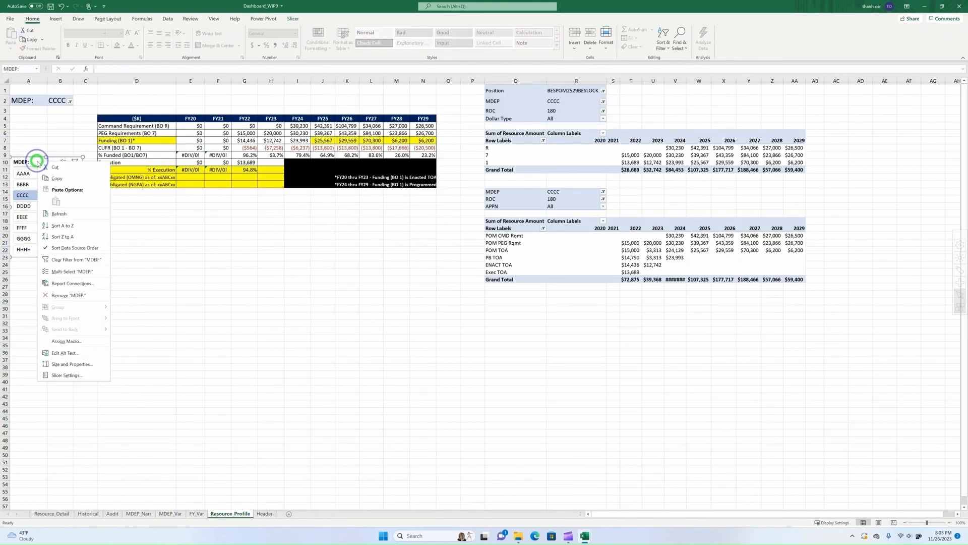
pyautogui.click(73, 283)
pyautogui.click(26, 296)
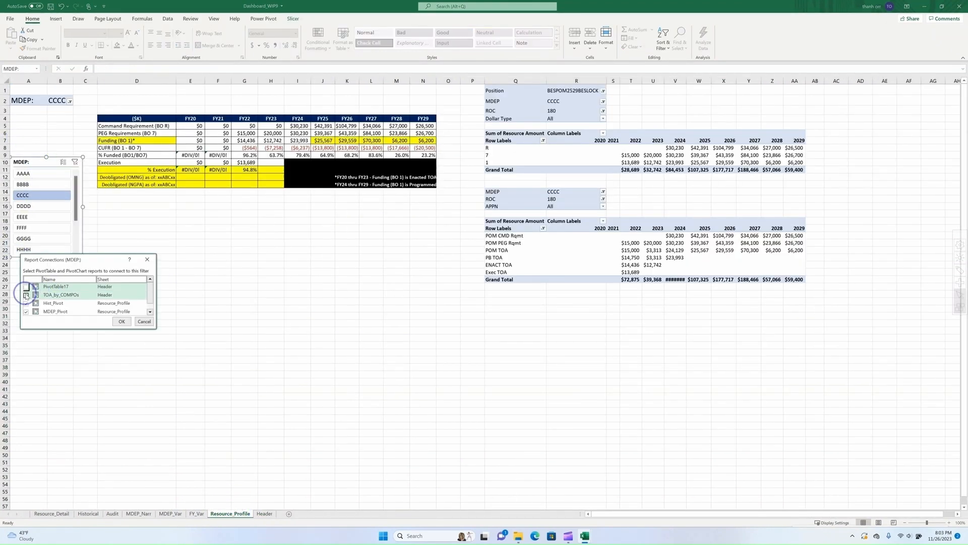
pyautogui.click(25, 295)
pyautogui.click(122, 322)
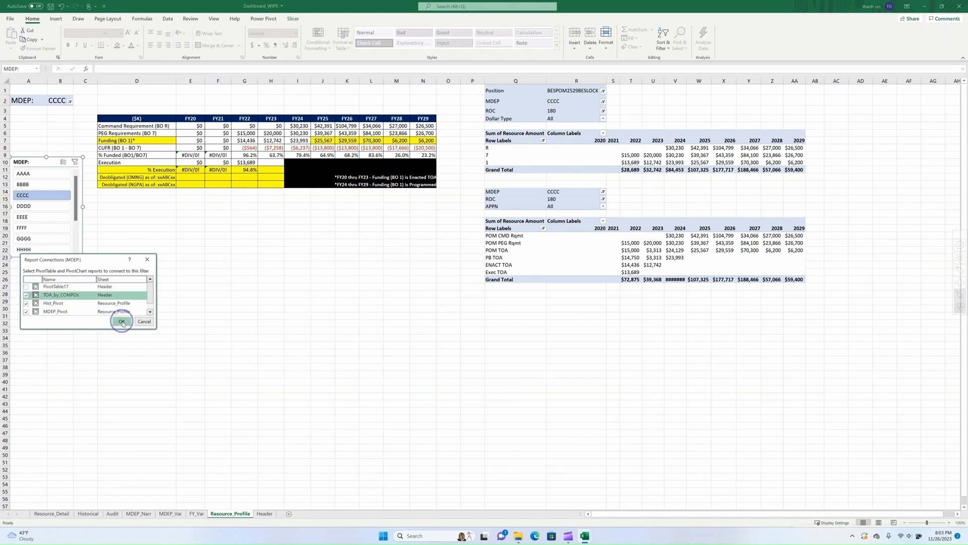
# Test the MDEP link with DDDD from the slicer and with AAAA from the Header PivotTable's own MDEP filter.
pyautogui.click(50, 208)
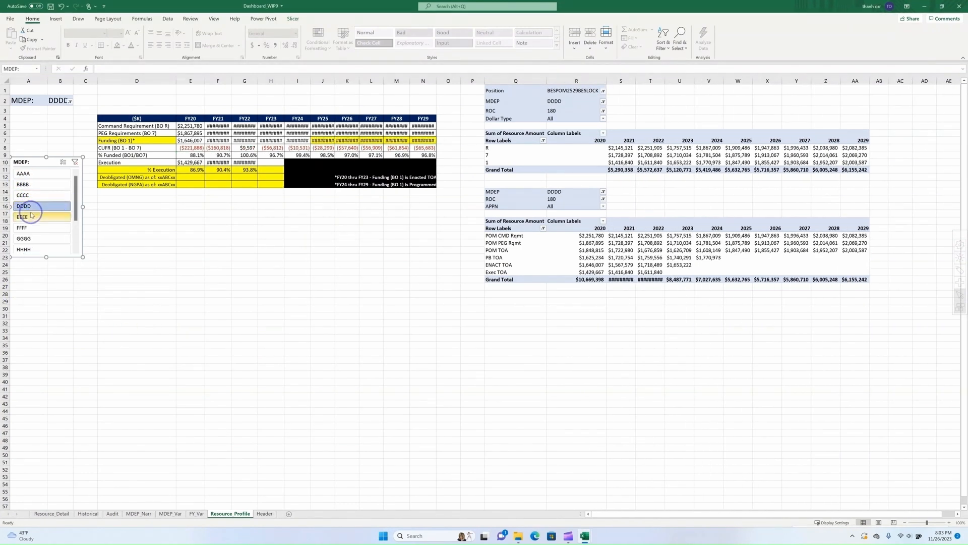
pyautogui.click(265, 513)
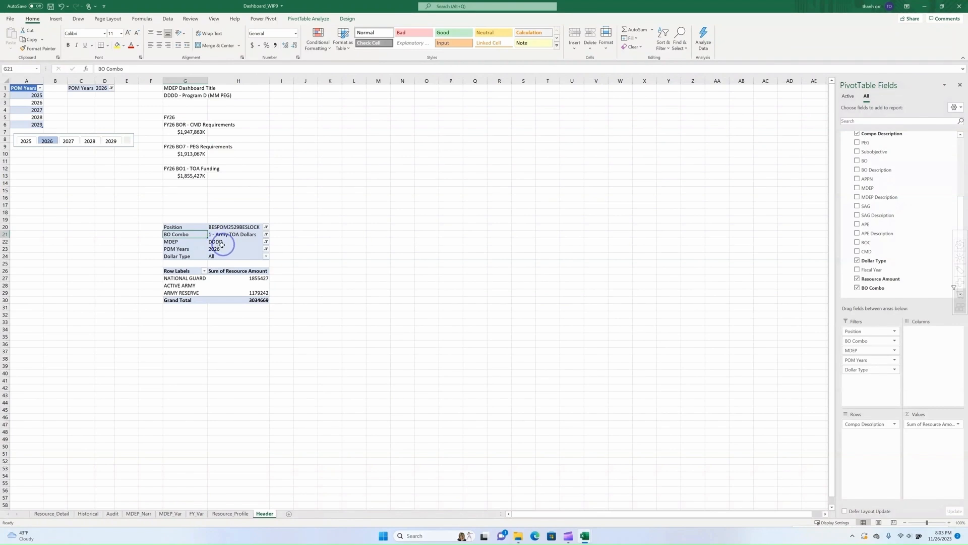
pyautogui.click(265, 241)
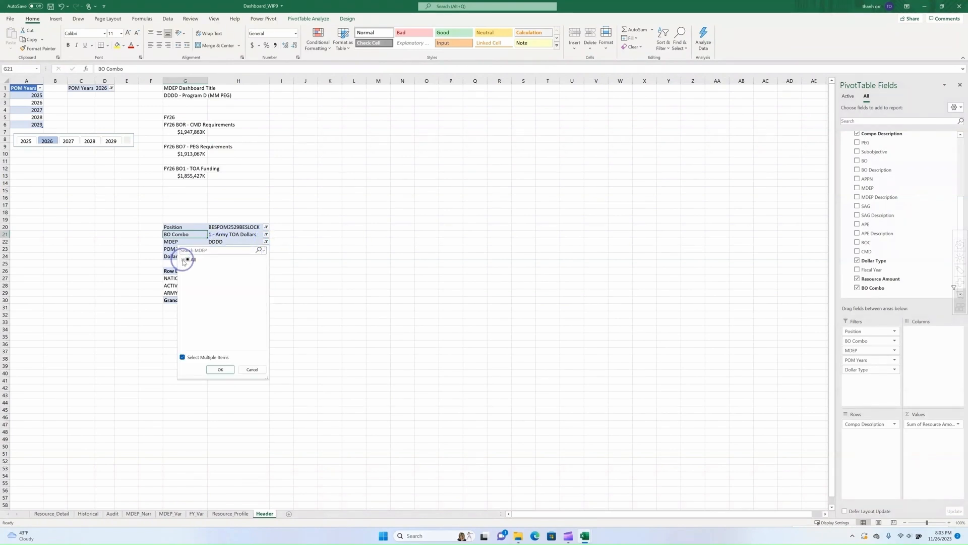
pyautogui.write('AAAA')
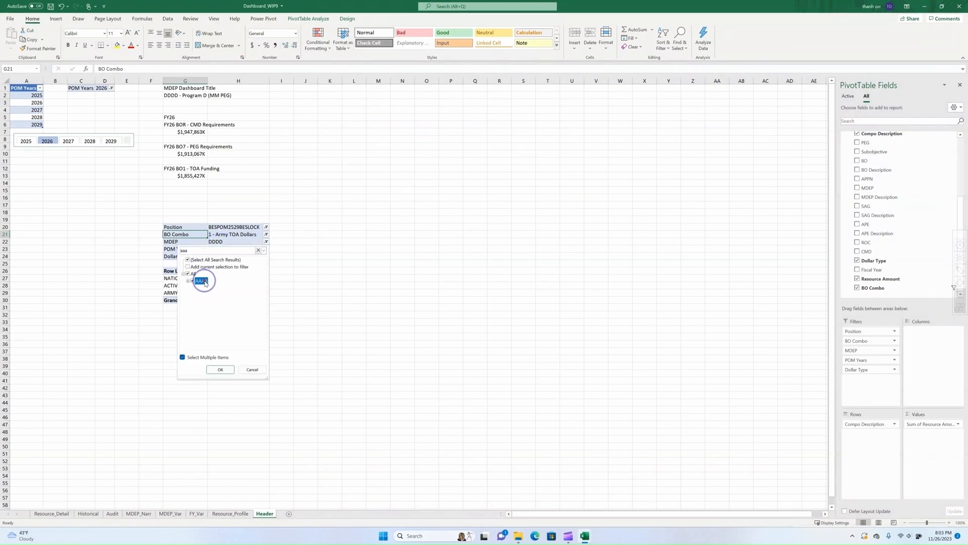
pyautogui.click(226, 369)
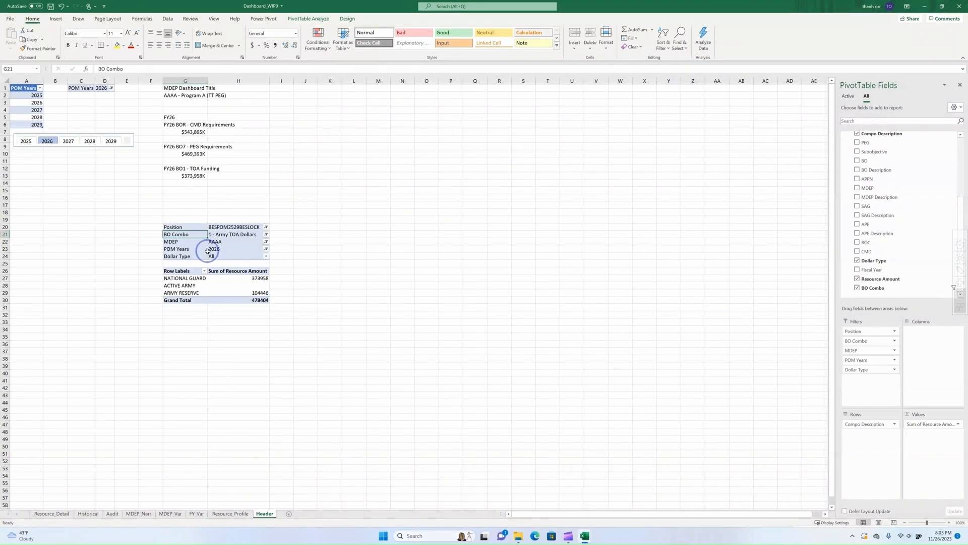
pyautogui.click(230, 513)
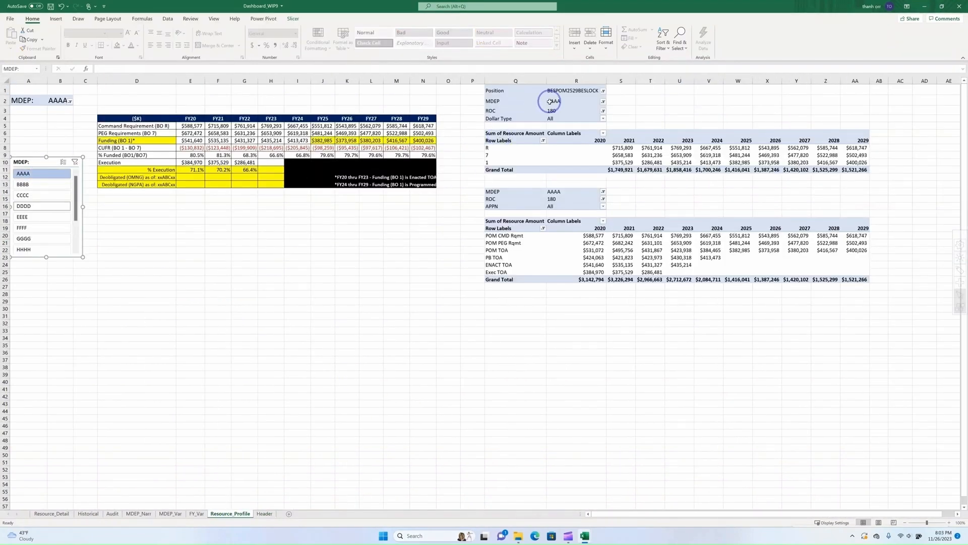
# Set the Header PivotTable's Sum of Resource Amount number format to Currency with 0 decimals and red negatives in parentheses.
pyautogui.click(264, 513)
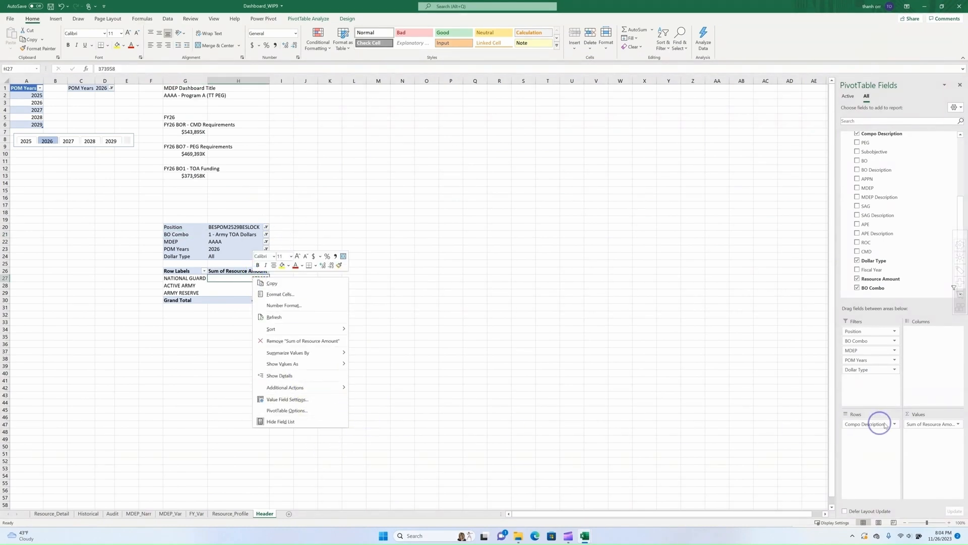
pyautogui.click(958, 424)
pyautogui.click(929, 516)
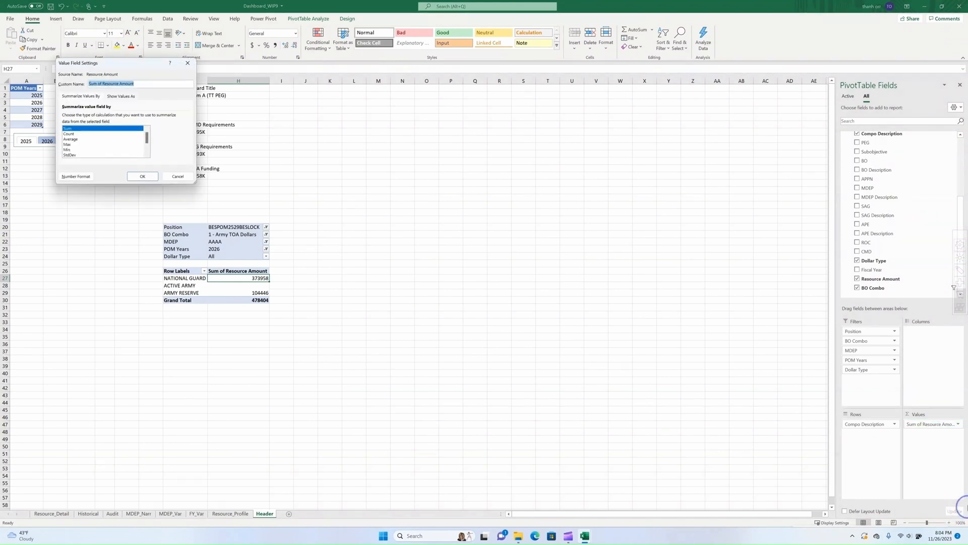
pyautogui.click(78, 176)
pyautogui.click(45, 71)
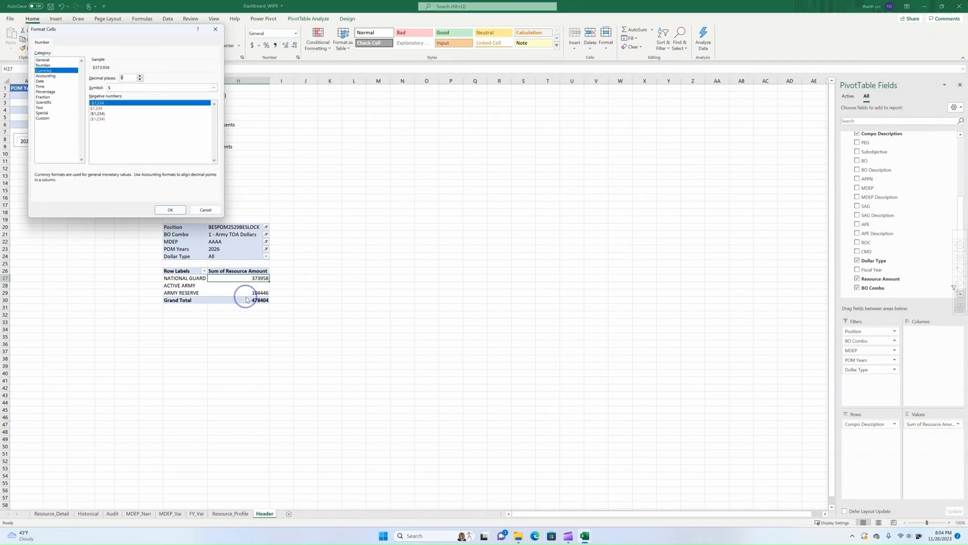
pyautogui.click(96, 119)
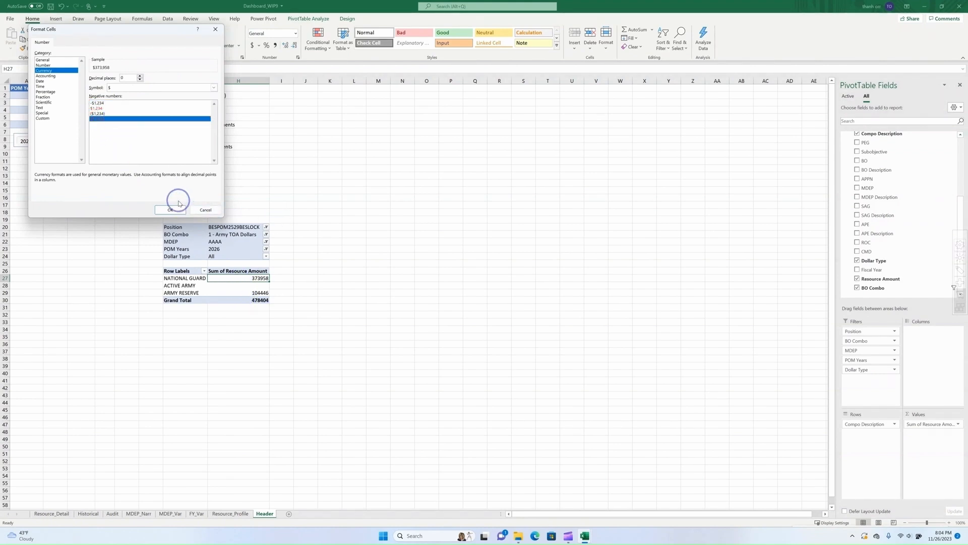
# Add a K suffix to the positive and negative sections of the custom number format and apply it to the value field.
pyautogui.click(42, 118)
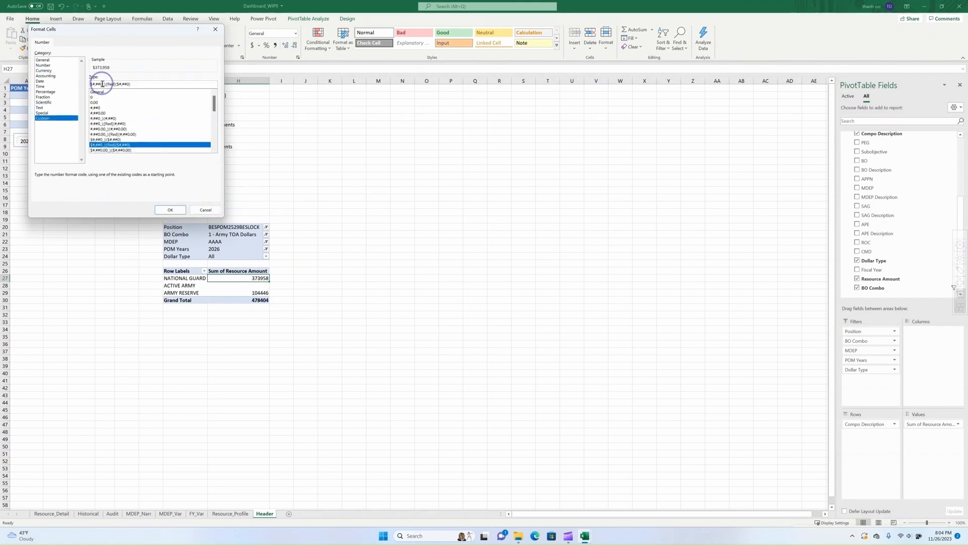
pyautogui.write('K')
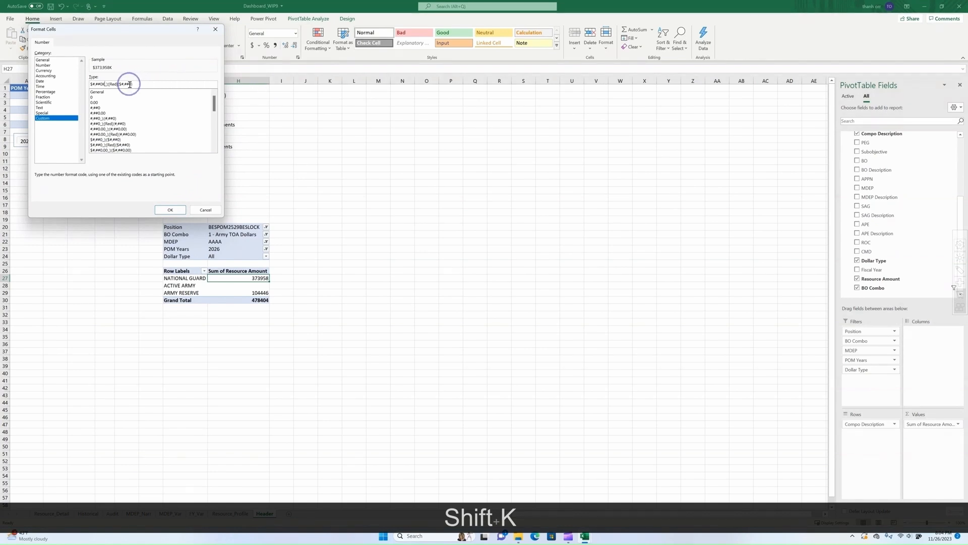
pyautogui.write('K')
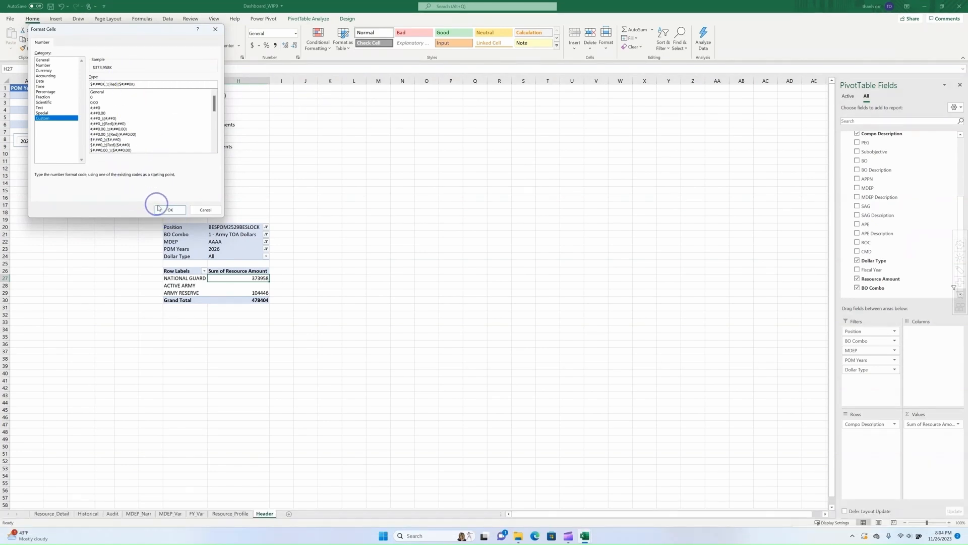
pyautogui.click(170, 210)
pyautogui.click(142, 176)
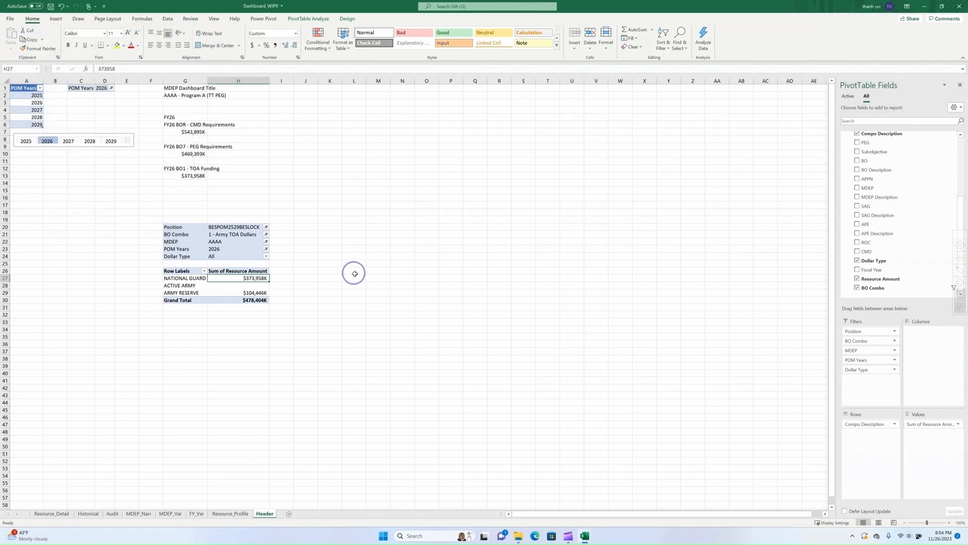
# Copy the BO1 - TOA Funding label formula from G12 into G19 above the component PivotTable.
pyautogui.click(191, 218)
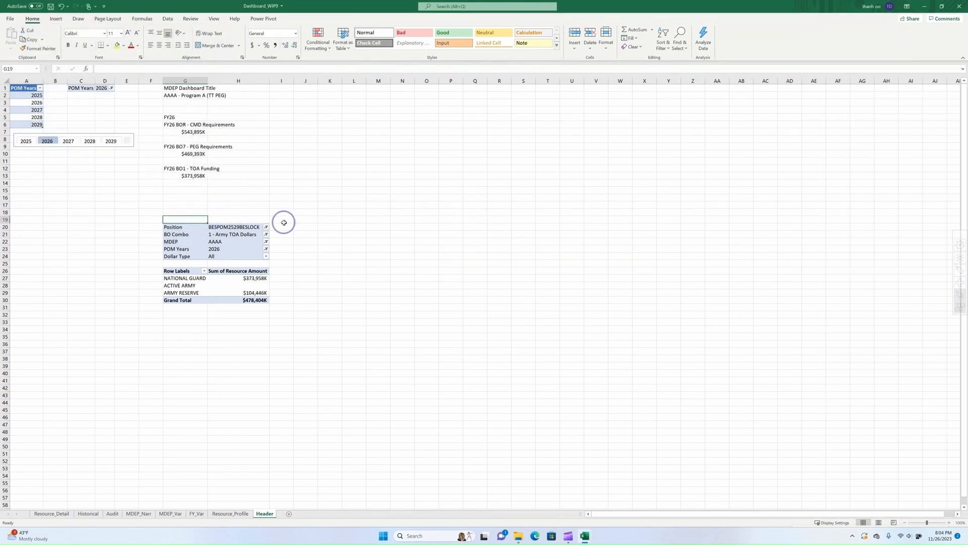
pyautogui.click(170, 167)
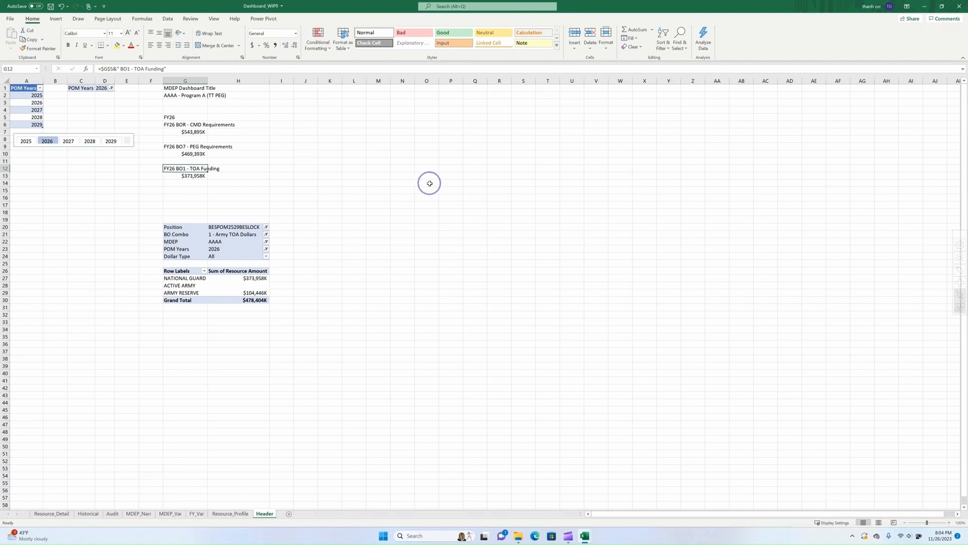
pyautogui.hotkey('ctrl', 'c')
pyautogui.click(194, 219)
pyautogui.hotkey('ctrl', 'v')
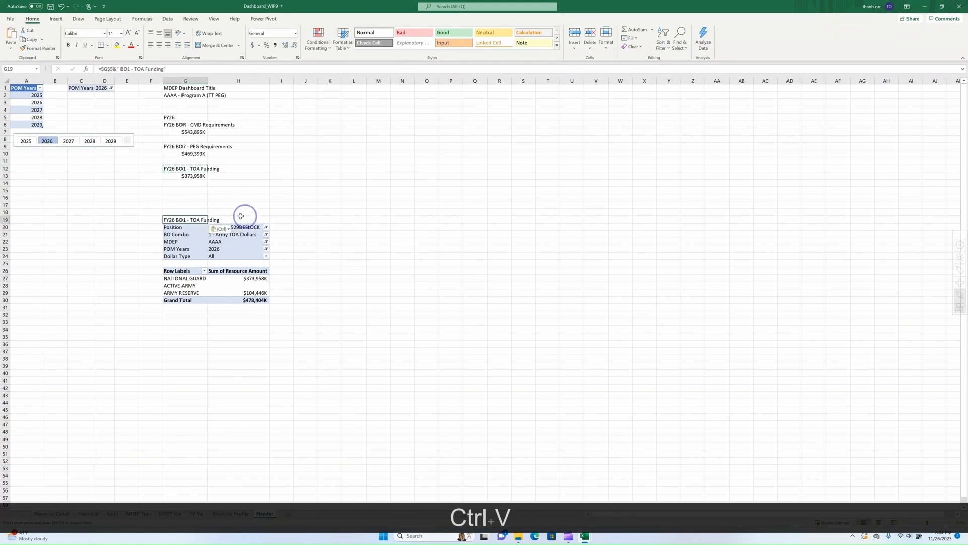
# Change the text portion of the G19 label formula to "TOA by COMPOs", keeping the fiscal year reference.
pyautogui.moveTo(123, 70); pyautogui.dragTo(165, 69)
pyautogui.write('TOA')
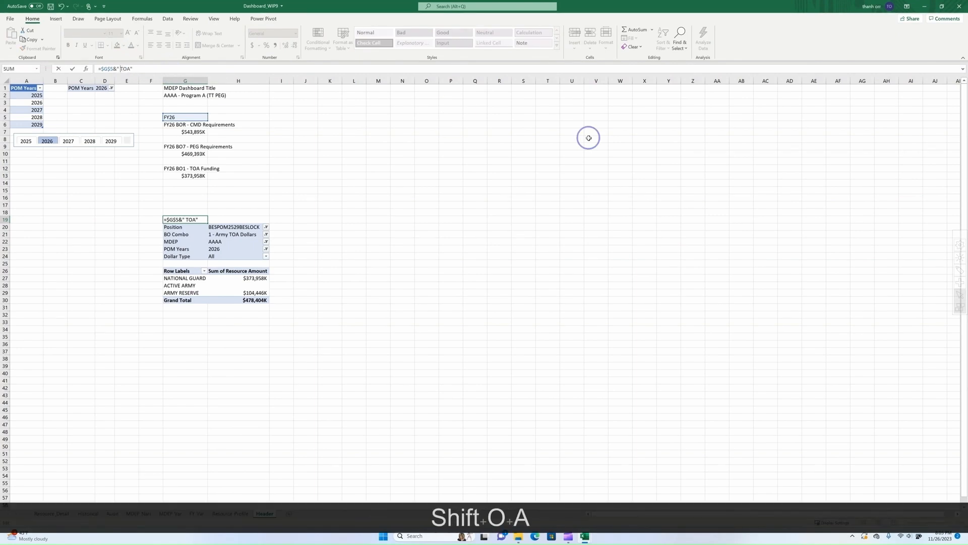
pyautogui.write(' by COMPOS')
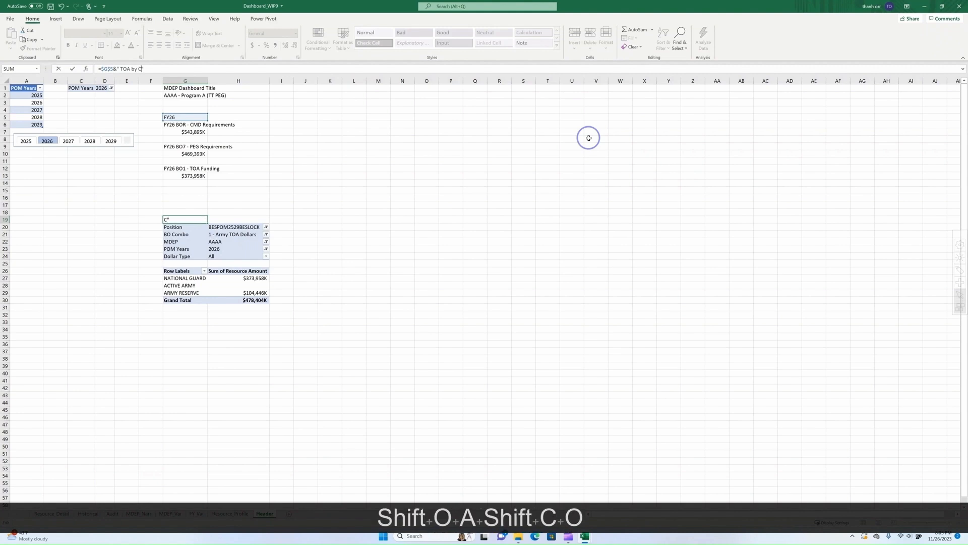
pyautogui.press('Return')
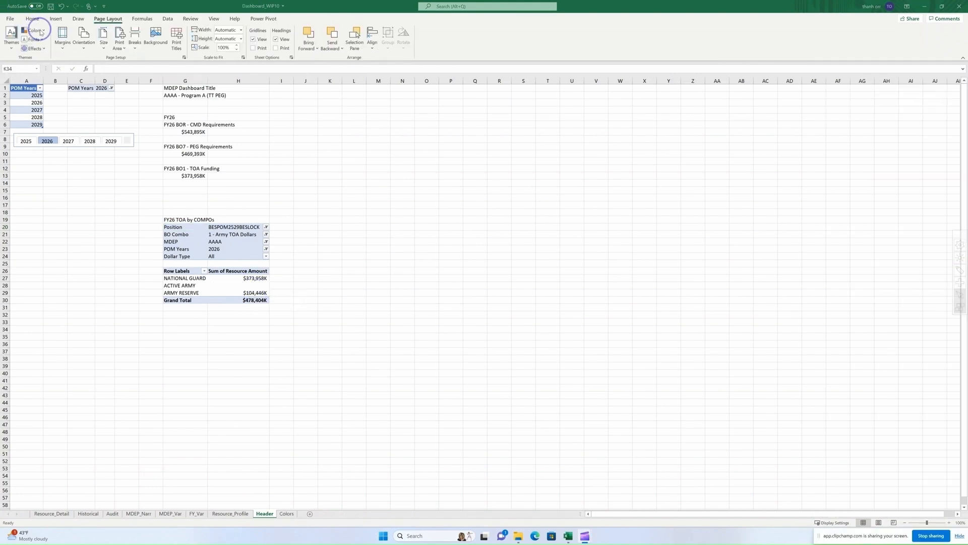
# Insert a PivotTable from the Data Model at cell G41 of the Header sheet, below the component PivotTable.
pyautogui.click(190, 377)
pyautogui.click(190, 379)
pyautogui.click(56, 18)
pyautogui.click(13, 45)
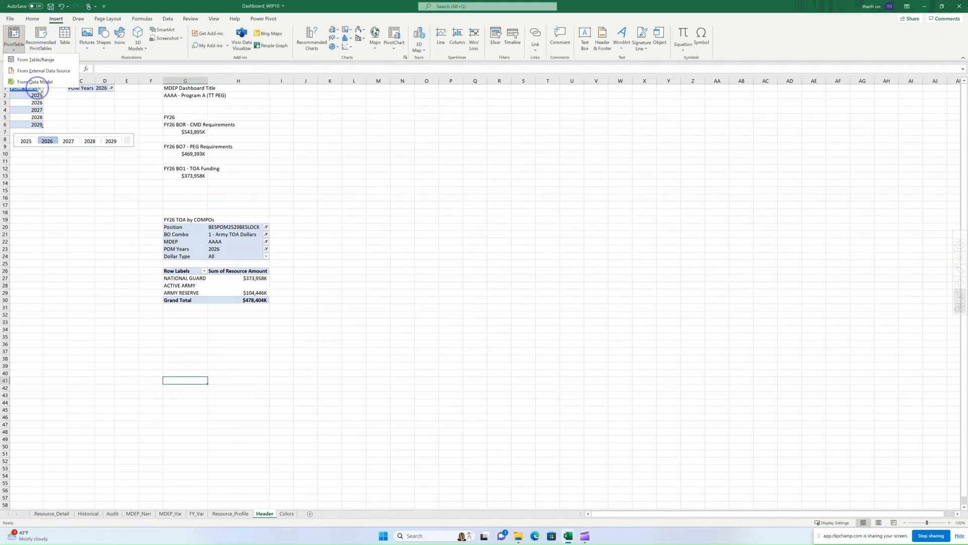
pyautogui.click(35, 82)
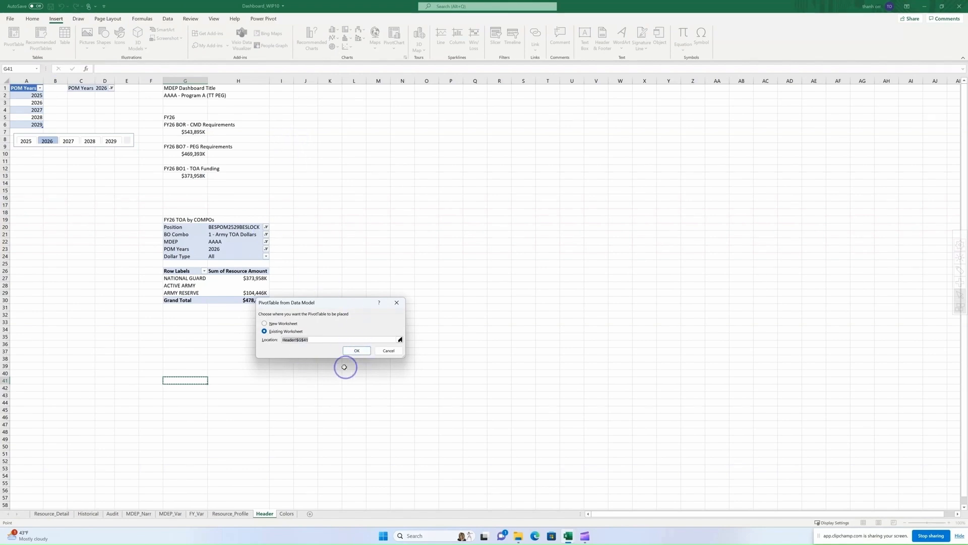
pyautogui.click(356, 350)
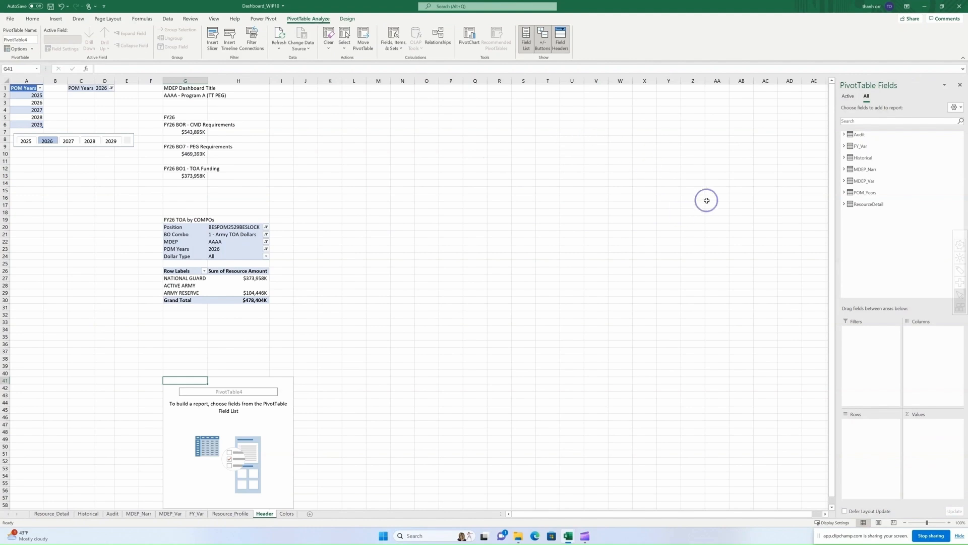
# Add Position and BO Combo from the ResourceDetail table as filters of the new PivotTable.
pyautogui.scroll(-2, 256, 357)
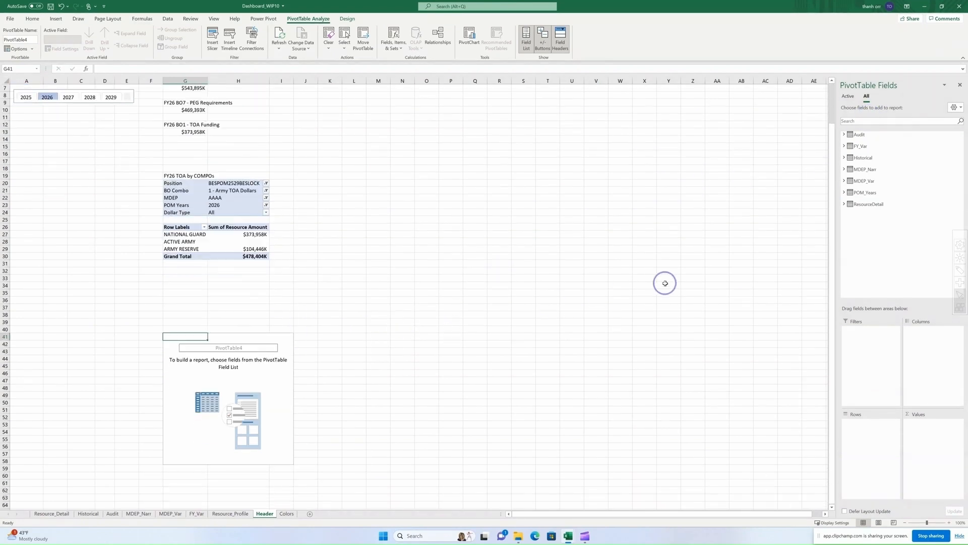
pyautogui.click(844, 204)
pyautogui.moveTo(865, 140); pyautogui.dragTo(868, 335)
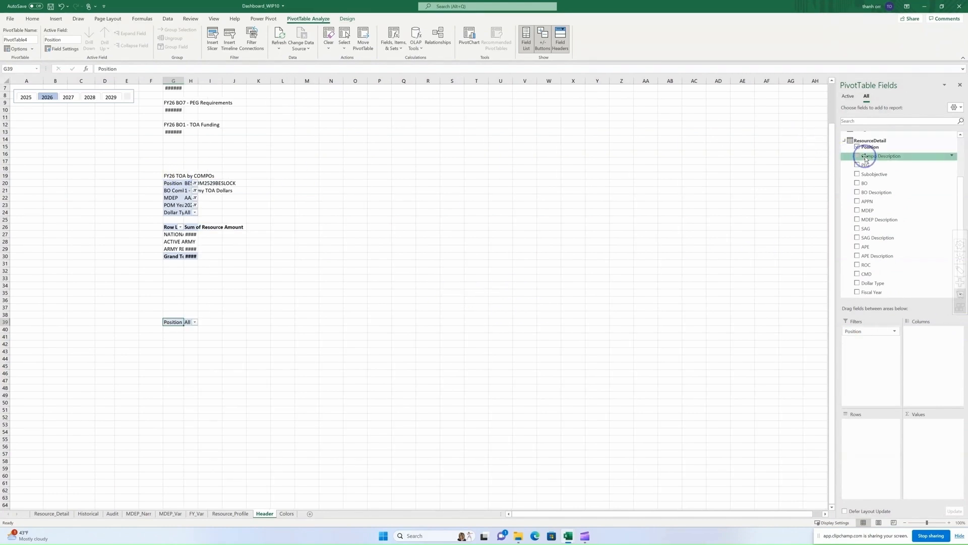
pyautogui.scroll(-1, 884, 212)
pyautogui.moveTo(884, 286); pyautogui.dragTo(874, 342)
pyautogui.scroll(5, 884, 186)
# Add MDEP from the MDEP_Var table and POM Years from the POM_Years table to the PivotTable's filters.
pyautogui.click(855, 183)
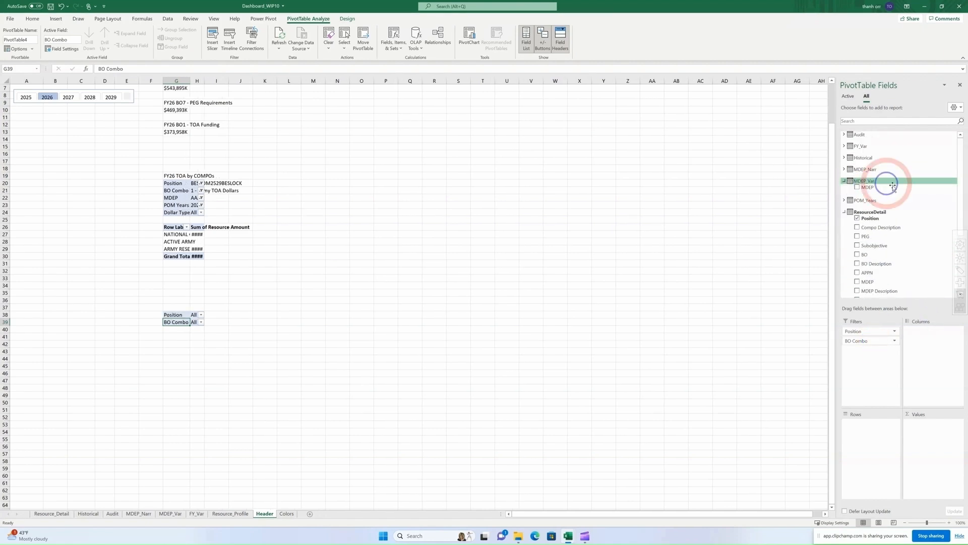
pyautogui.moveTo(864, 187); pyautogui.dragTo(871, 350)
pyautogui.click(844, 200)
pyautogui.moveTo(881, 207); pyautogui.dragTo(870, 359)
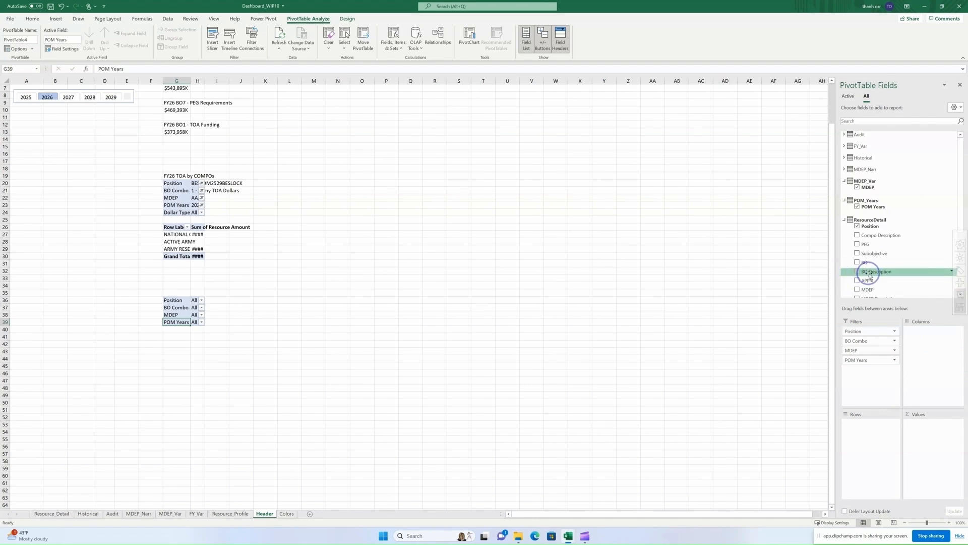
# Add ROC and Dollar Type from ResourceDetail as filters, with APPN as rows and Resource Amount as values.
pyautogui.scroll(-4, 880, 278)
pyautogui.moveTo(865, 242); pyautogui.dragTo(865, 368)
pyautogui.moveTo(874, 260); pyautogui.dragTo(874, 381)
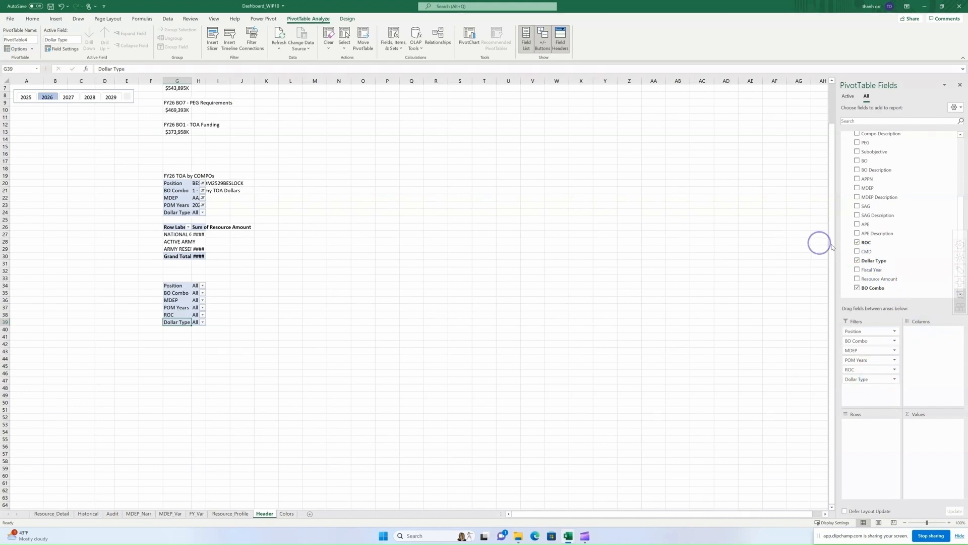
pyautogui.moveTo(864, 180); pyautogui.dragTo(875, 428)
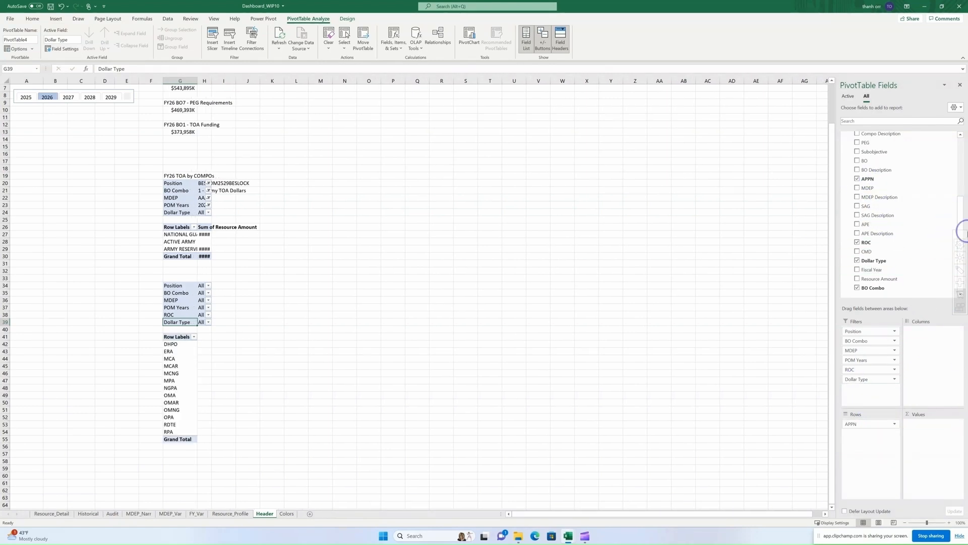
pyautogui.moveTo(882, 280); pyautogui.dragTo(932, 425)
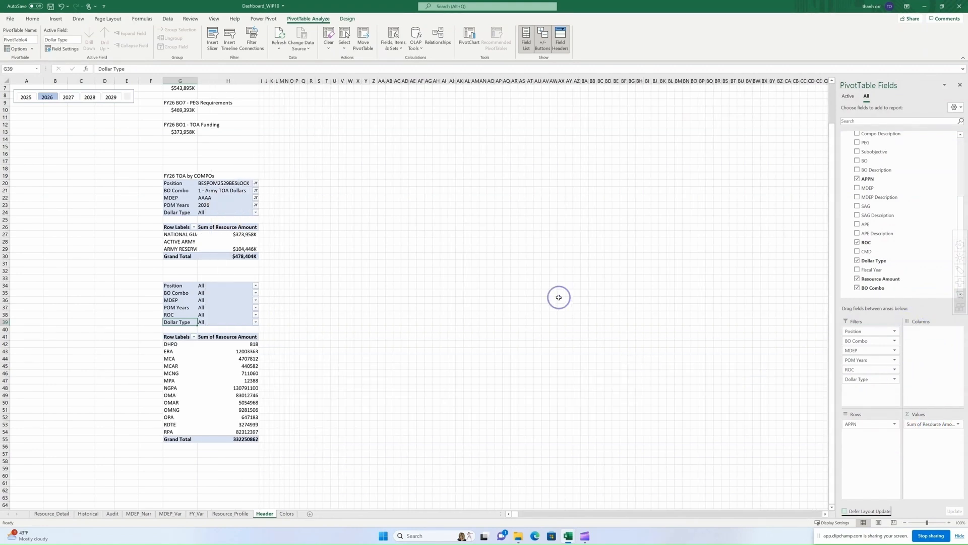
# Filter the APPN PivotTable to Position BESPOM2529BESLOCK and BO Combo 1 - Army TOA Dollars.
pyautogui.click(256, 286)
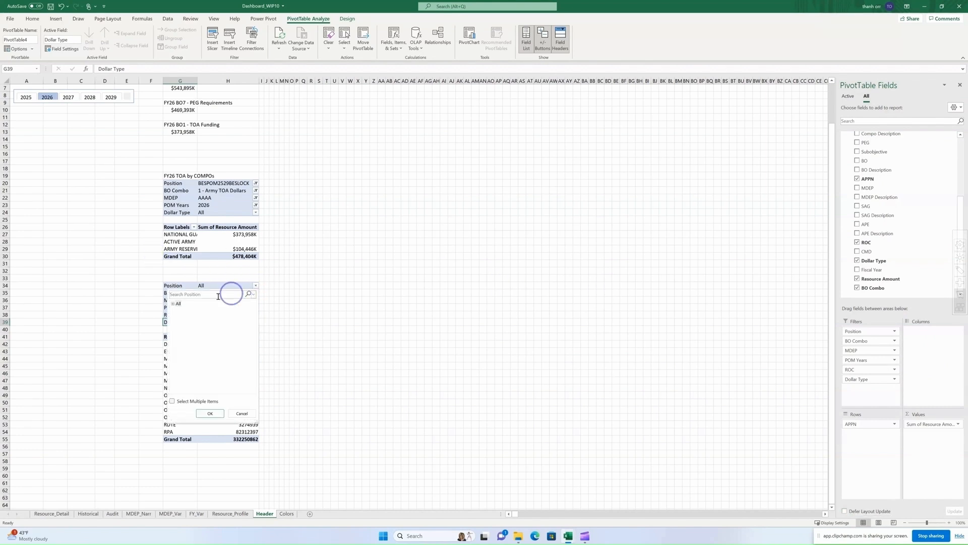
pyautogui.press('Escape')
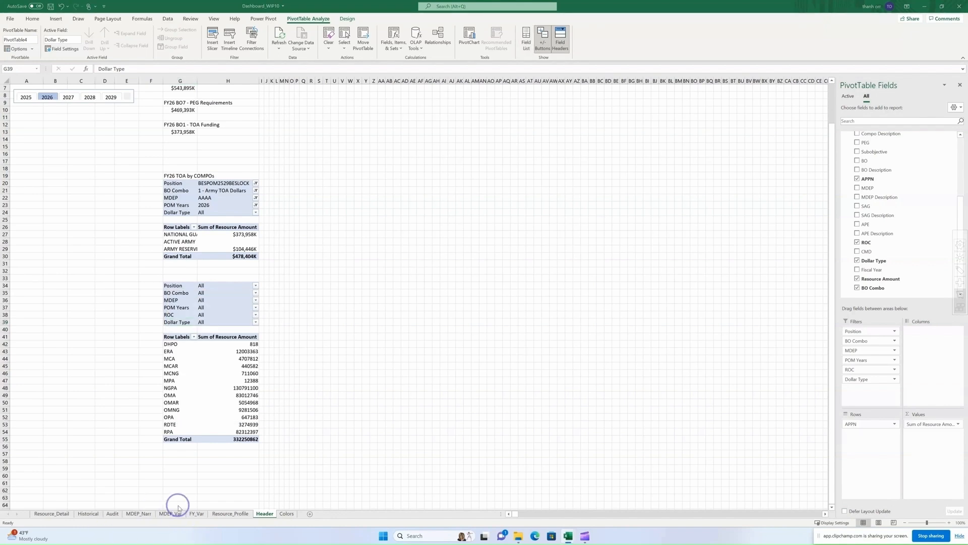
pyautogui.click(255, 286)
pyautogui.click(255, 286)
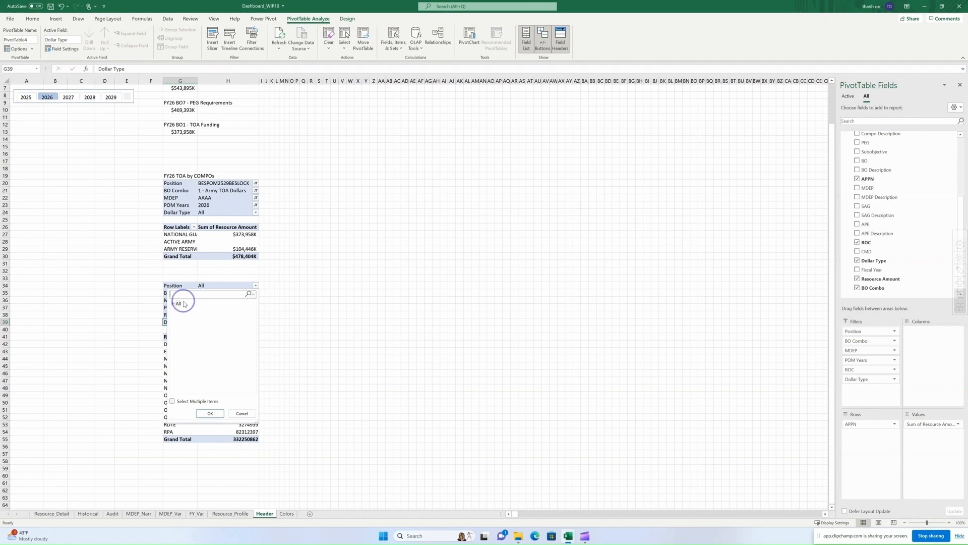
pyautogui.click(199, 309)
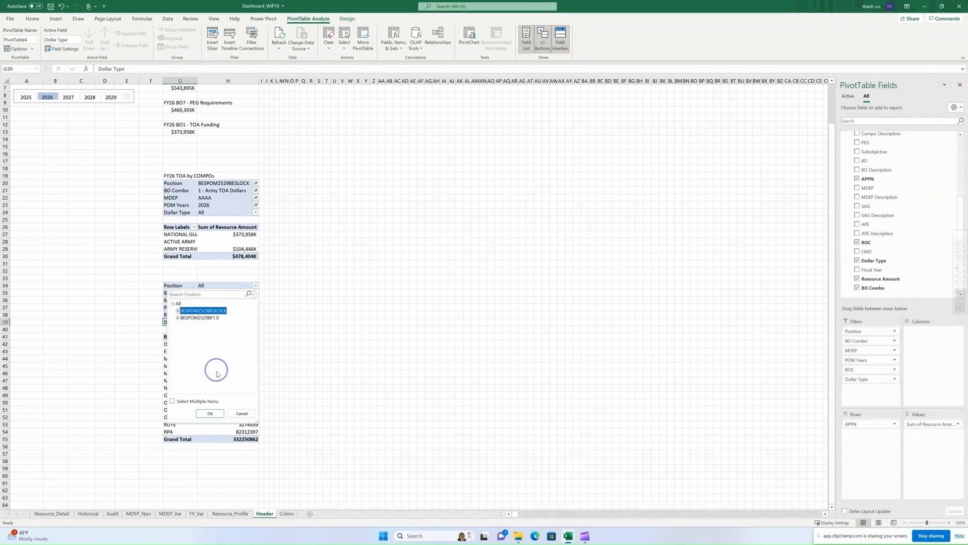
pyautogui.click(210, 413)
pyautogui.click(257, 293)
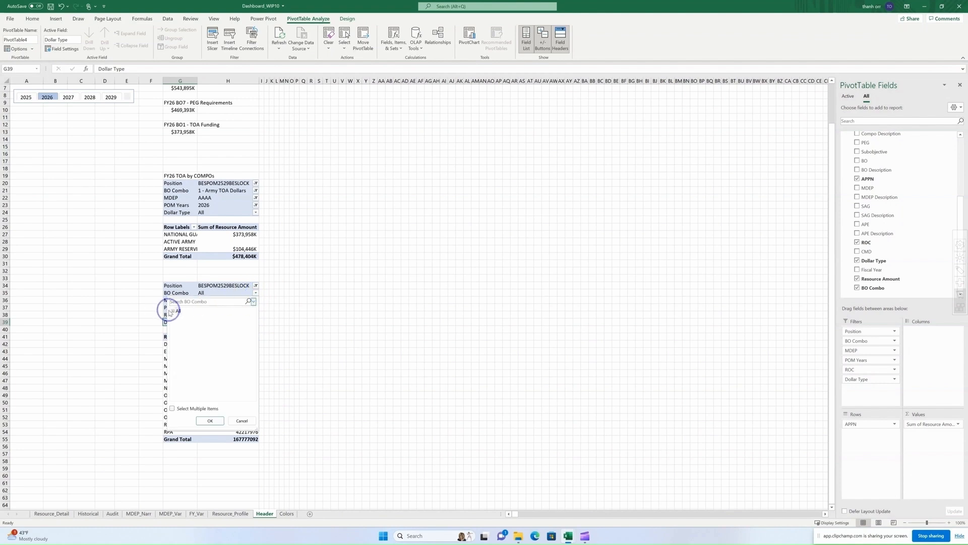
pyautogui.click(190, 319)
pyautogui.click(210, 420)
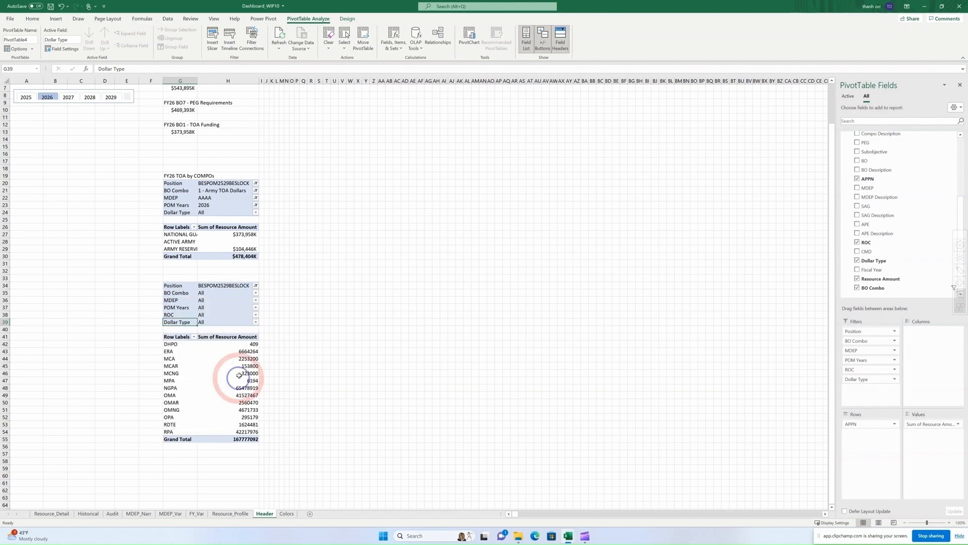
# Filter the APPN PivotTable to MDEP AAAA and POM Years 2026.
pyautogui.click(256, 300)
pyautogui.write('a')
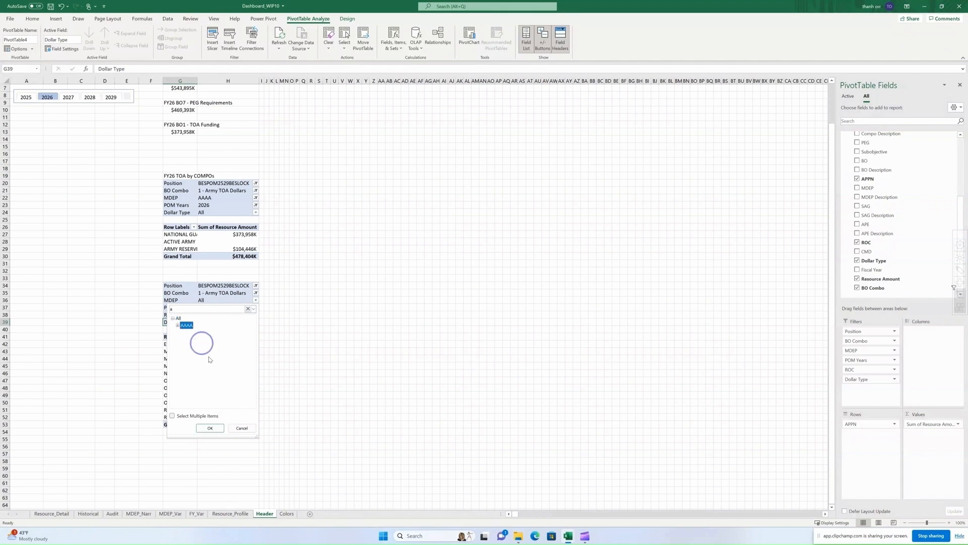
pyautogui.click(210, 428)
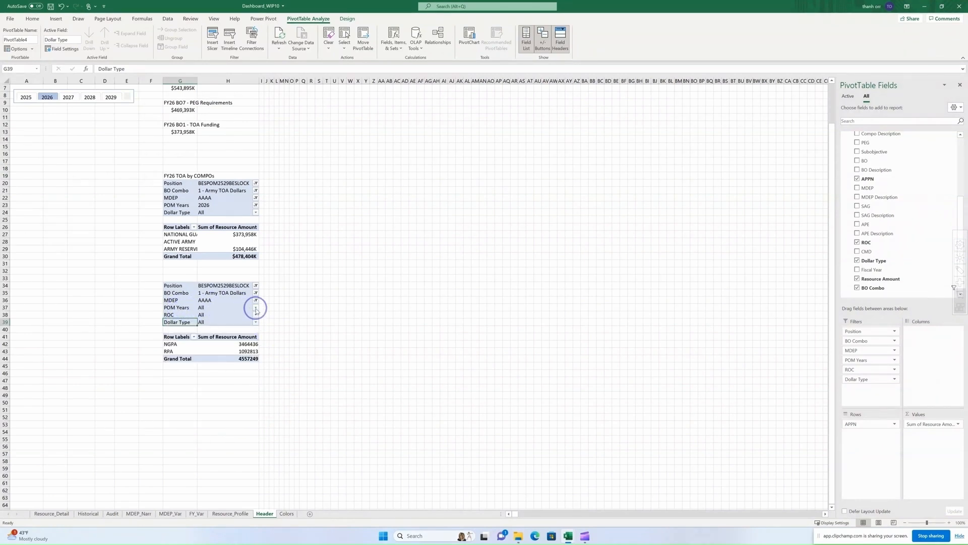
pyautogui.click(255, 308)
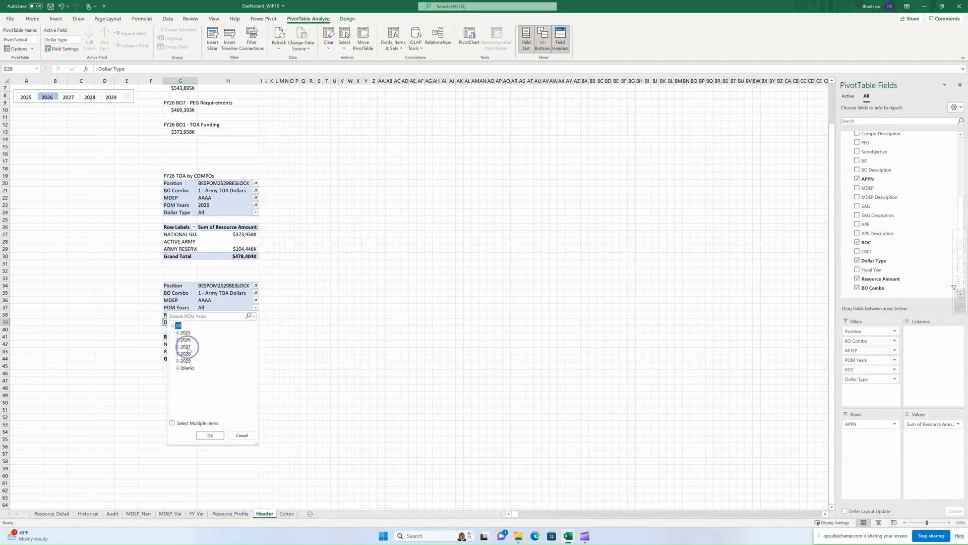
pyautogui.click(209, 435)
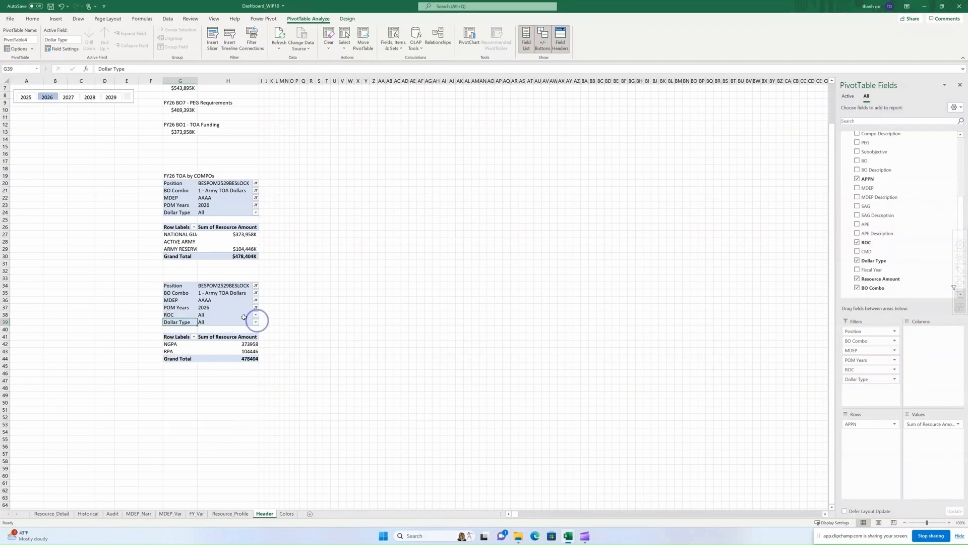
# Filter the APPN PivotTable to ROC 180 and remove its Grand Total row.
pyautogui.click(256, 321)
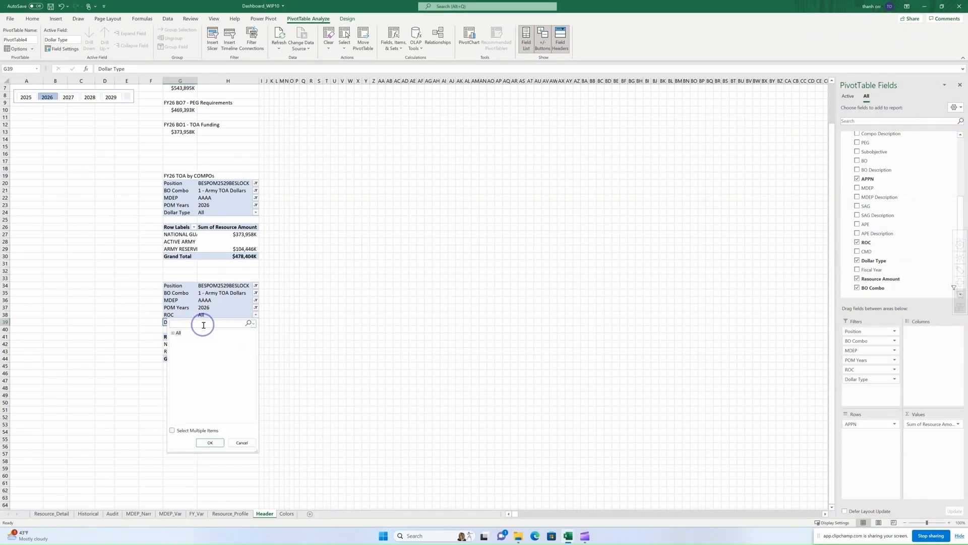
pyautogui.click(210, 443)
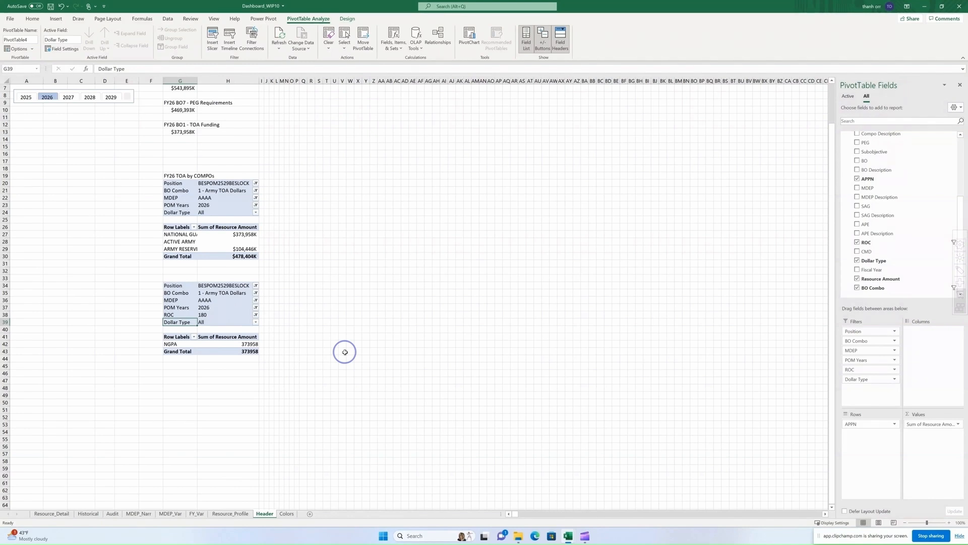
pyautogui.rightClick(189, 351)
pyautogui.click(236, 404)
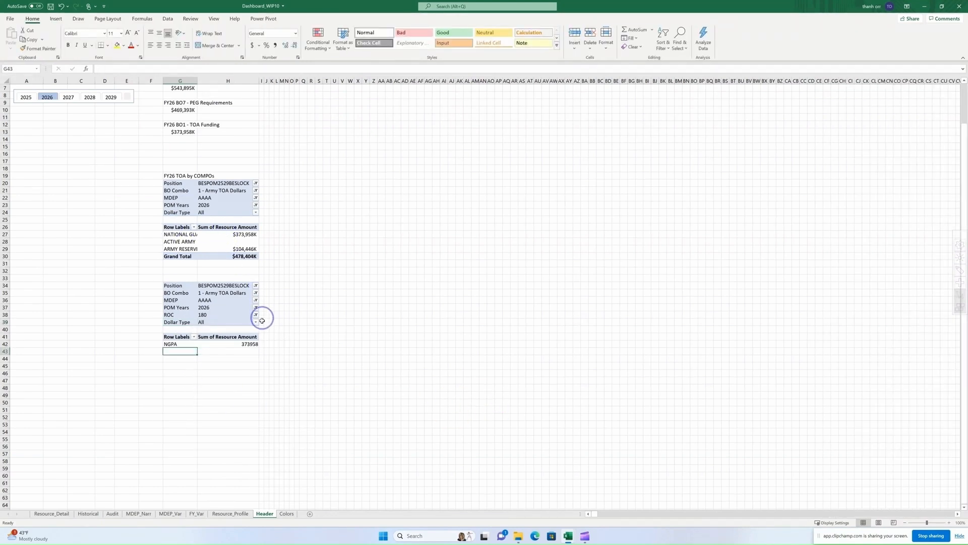
# Set the APPN PivotTable's Sum of Resource Amount number format to Currency with 0 decimals and red negatives in parentheses.
pyautogui.click(219, 313)
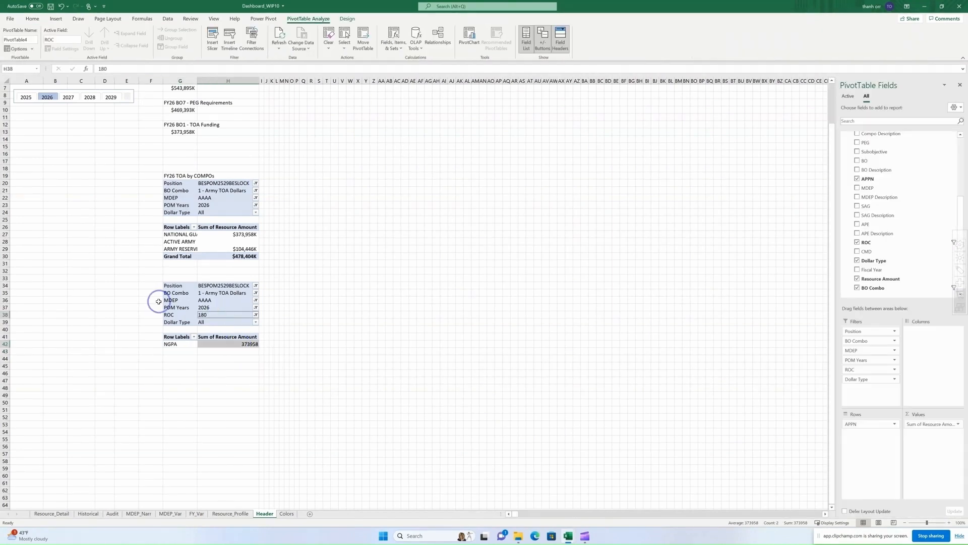
pyautogui.click(959, 424)
pyautogui.click(933, 516)
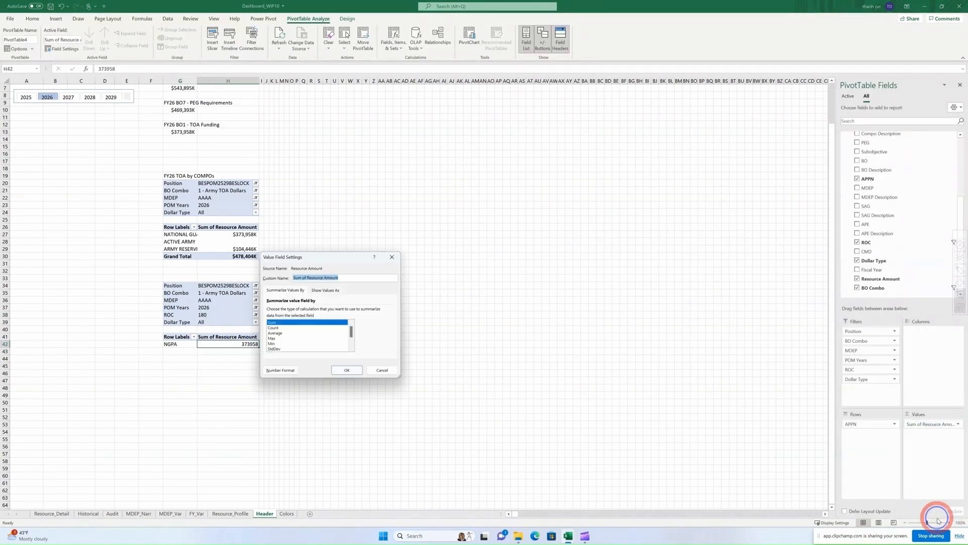
pyautogui.click(280, 369)
pyautogui.click(249, 264)
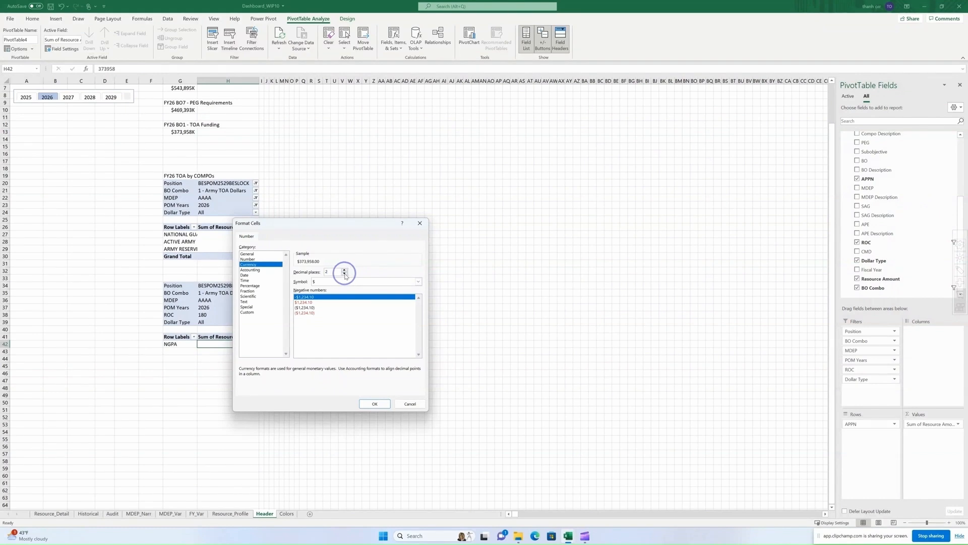
pyautogui.click(303, 313)
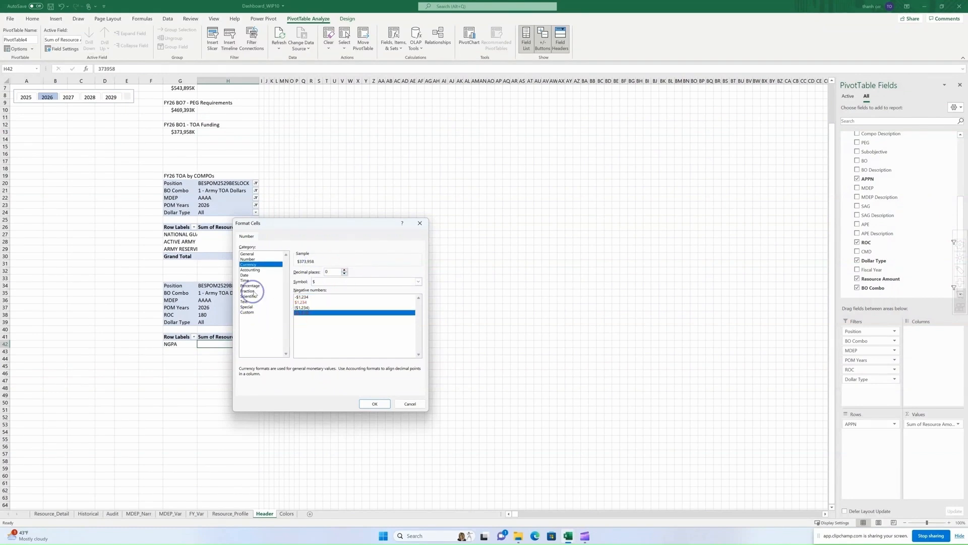
# Append K to the positive and negative sections of the APPN PivotTable's custom number format and apply it to the value field.
pyautogui.click(249, 312)
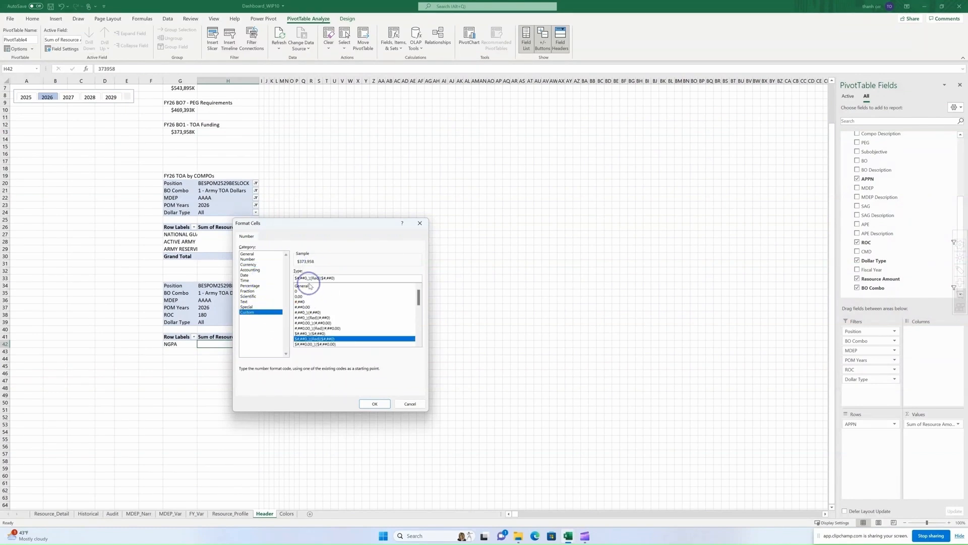
pyautogui.click(306, 278)
pyautogui.write('K')
pyautogui.click(330, 262)
pyautogui.write('K')
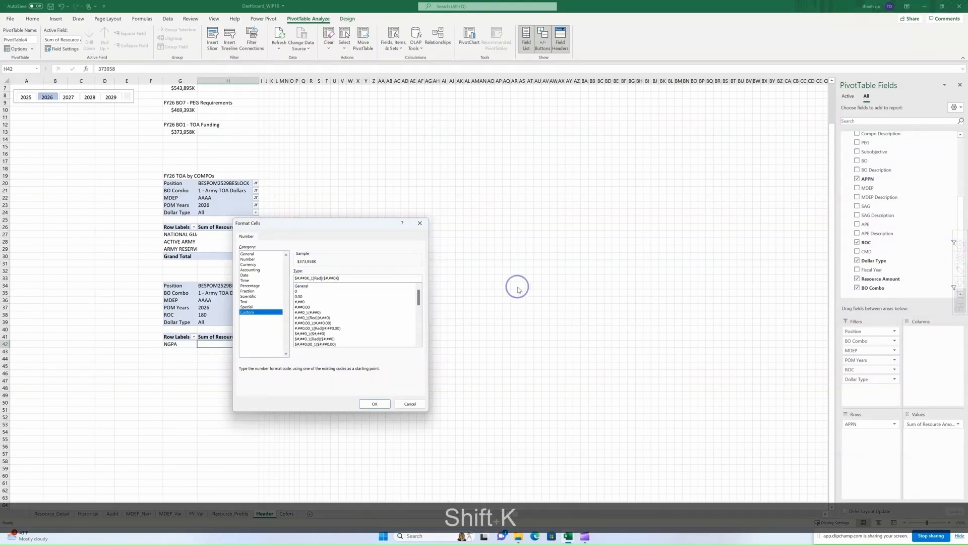
pyautogui.click(373, 403)
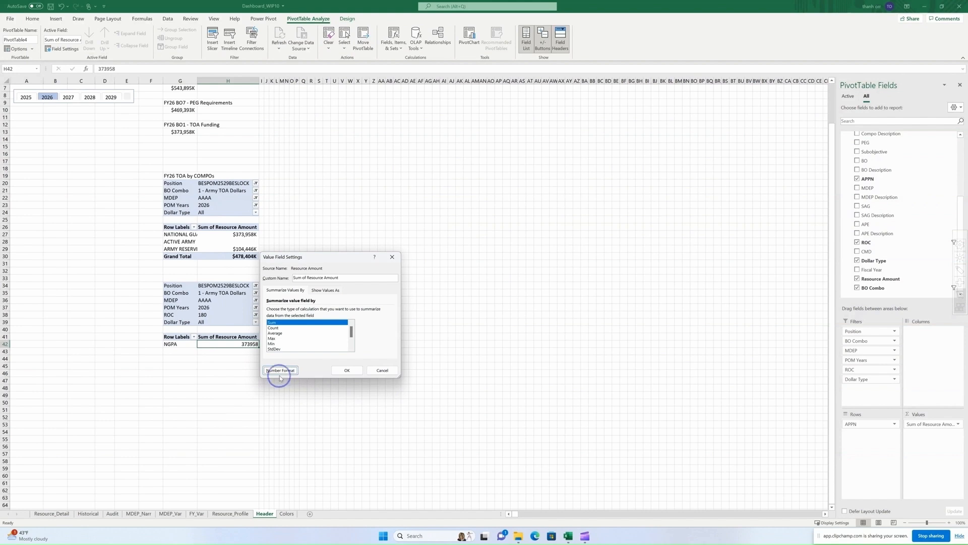
pyautogui.click(347, 370)
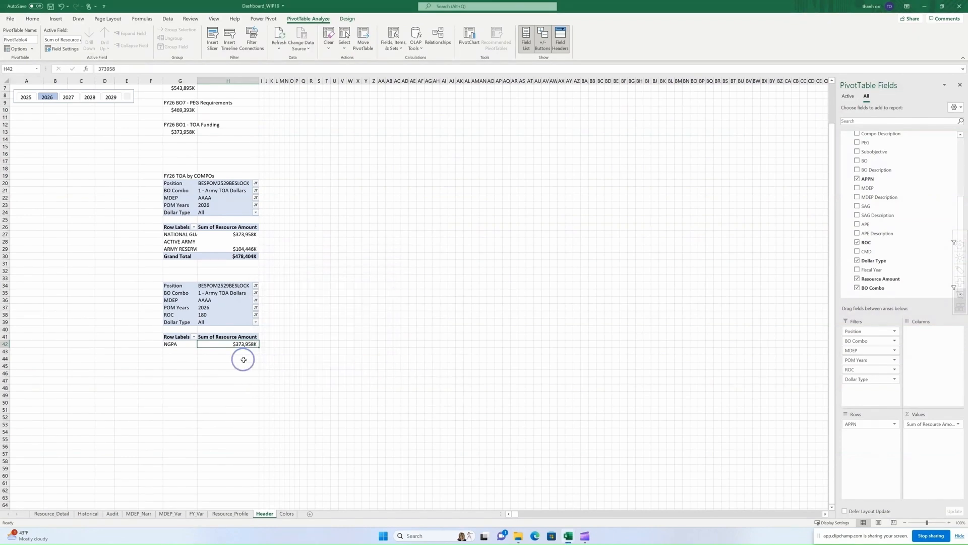
pyautogui.click(351, 365)
pyautogui.scroll(-3, 255, 347)
pyautogui.scroll(3, 237, 343)
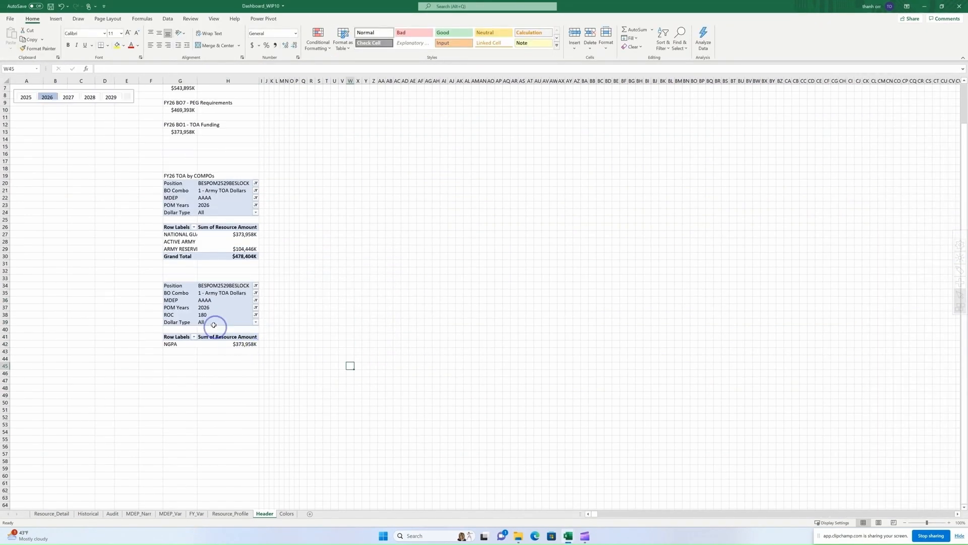
# Name the APPN PivotTable BO1_by_APPN.
pyautogui.click(214, 300)
pyautogui.click(308, 18)
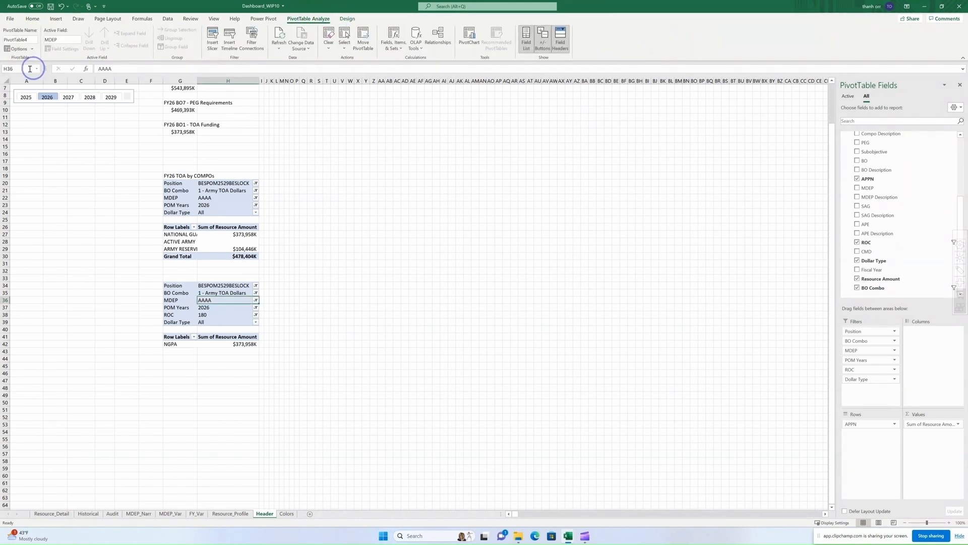
pyautogui.click(21, 40)
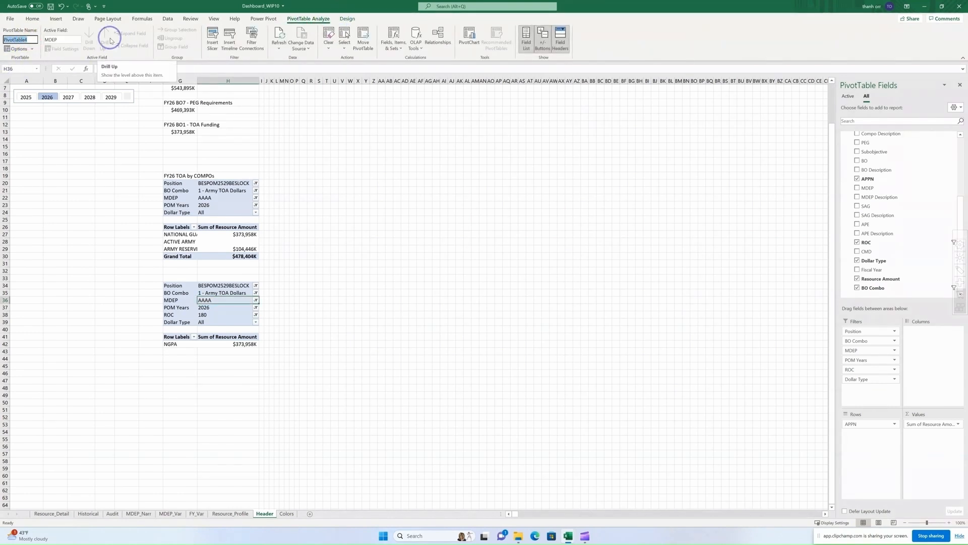
pyautogui.write('BO')
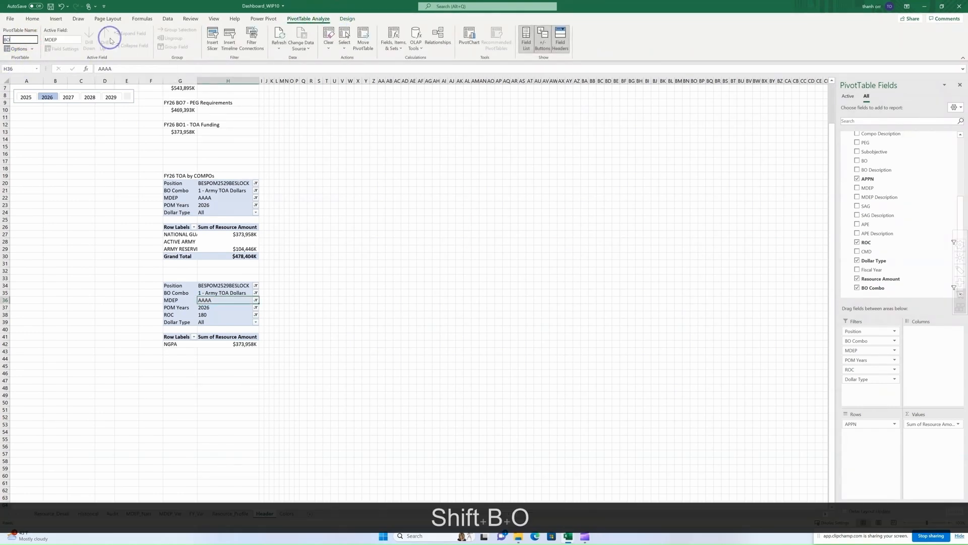
pyautogui.write('1_by_APP')
pyautogui.write('_APPN')
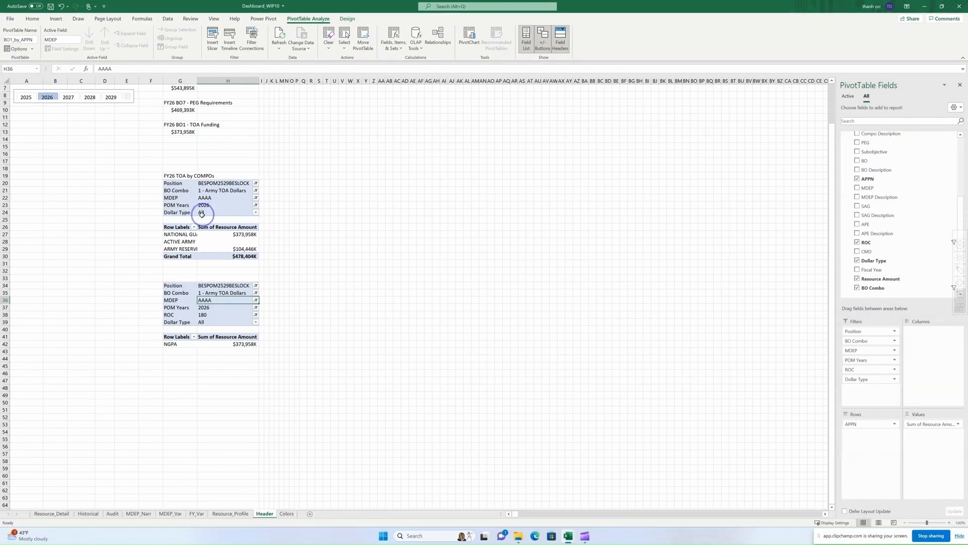
# Copy the COMPOs heading formula from G19 into G33 above the APPN PivotTable.
pyautogui.click(169, 176)
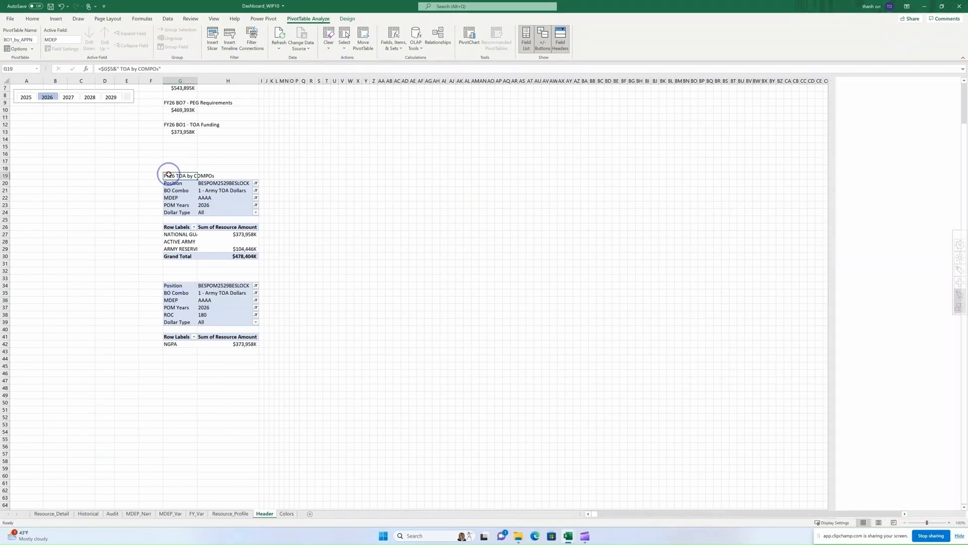
pyautogui.hotkey('ctrl', 'c')
pyautogui.click(190, 278)
pyautogui.hotkey('ctrl', 'v')
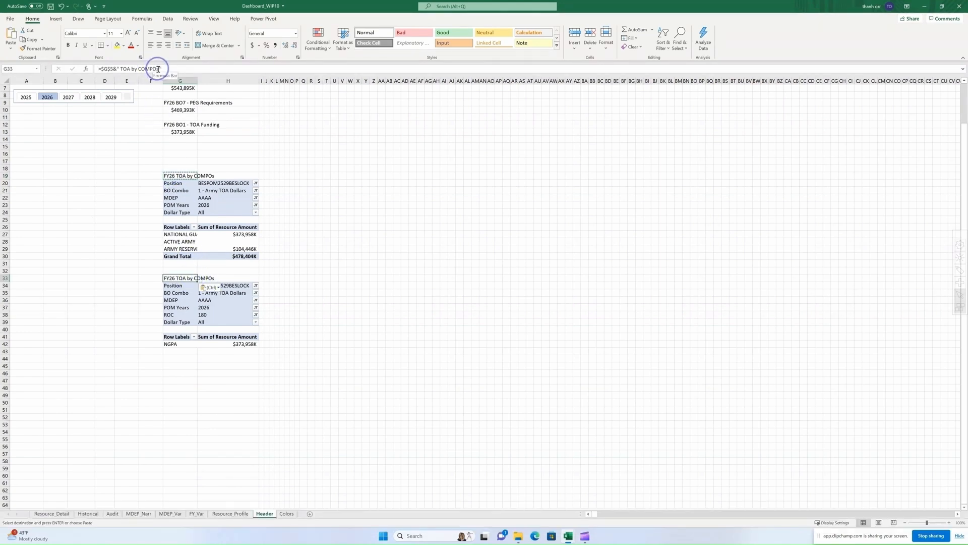
# Change the text part of the heading formula in G33 to " APPN (BO1)".
pyautogui.click(158, 69)
pyautogui.moveTo(158, 68); pyautogui.dragTo(129, 69)
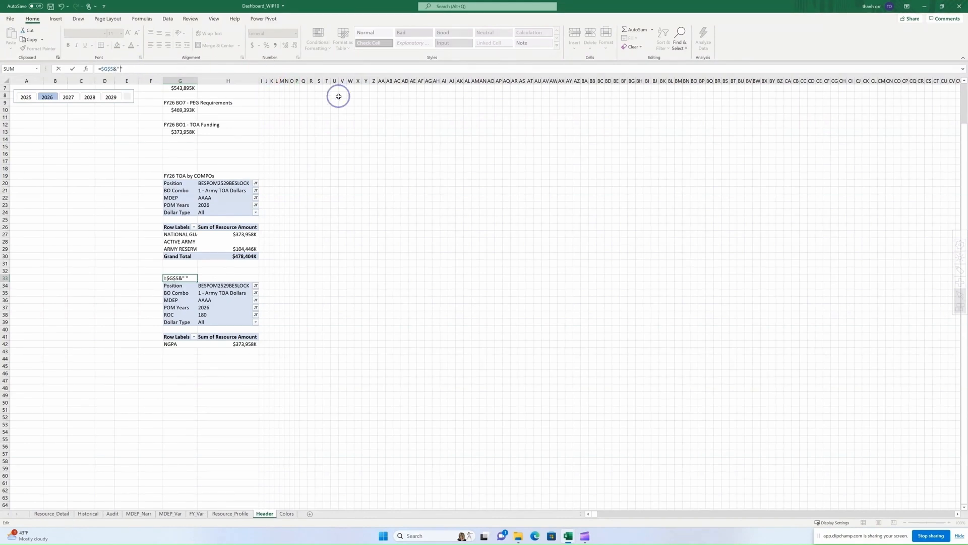
pyautogui.write('APPN')
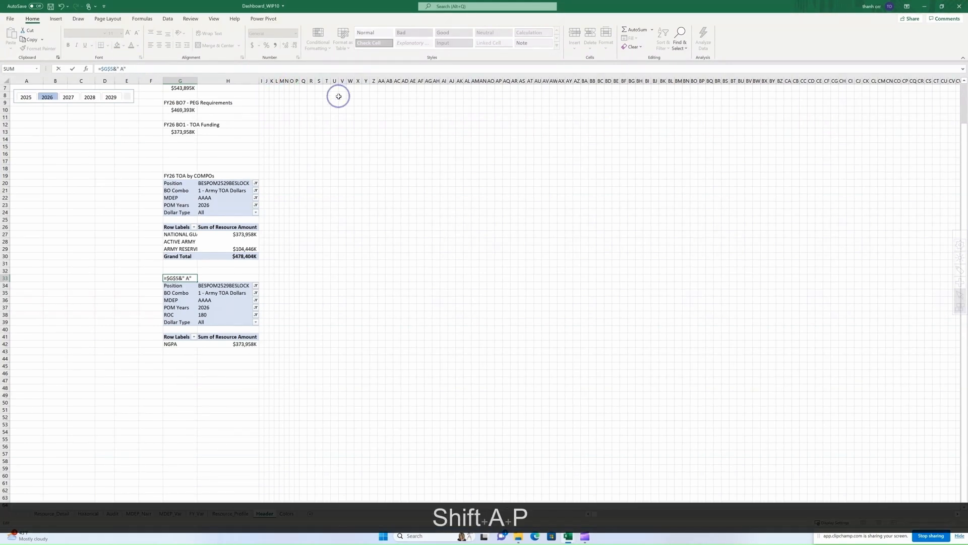
pyautogui.write(' (Bo')
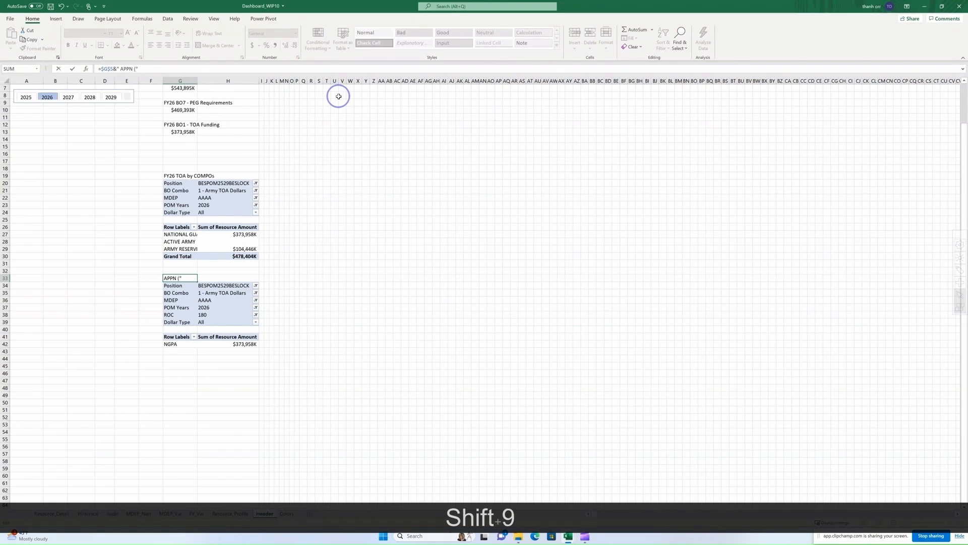
pyautogui.write('O1)')
pyautogui.press('Return')
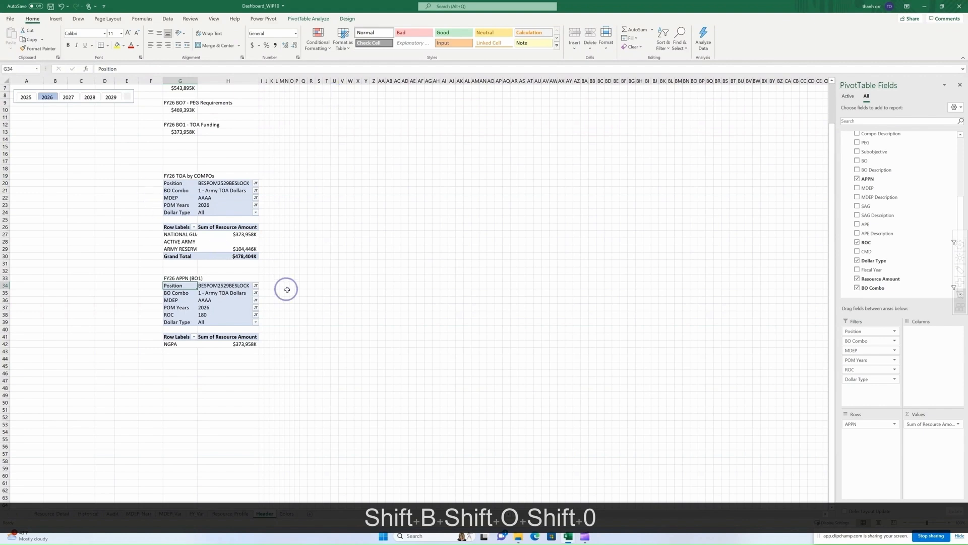
pyautogui.click(334, 300)
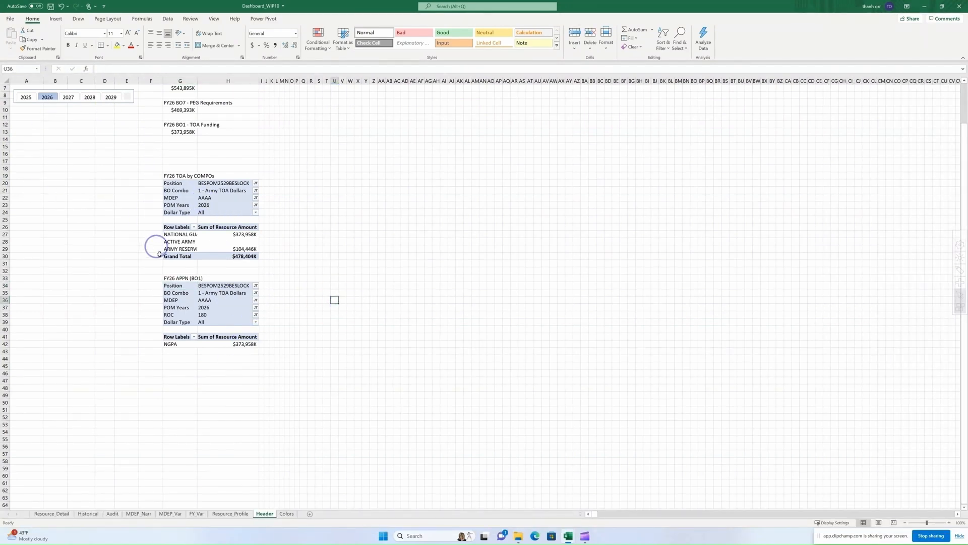
# Connect the POM Years slicer to the BO1_by_APPN PivotTable and test it by selecting 2028 and returning to 2026.
pyautogui.click(179, 292)
pyautogui.rightClick(129, 99)
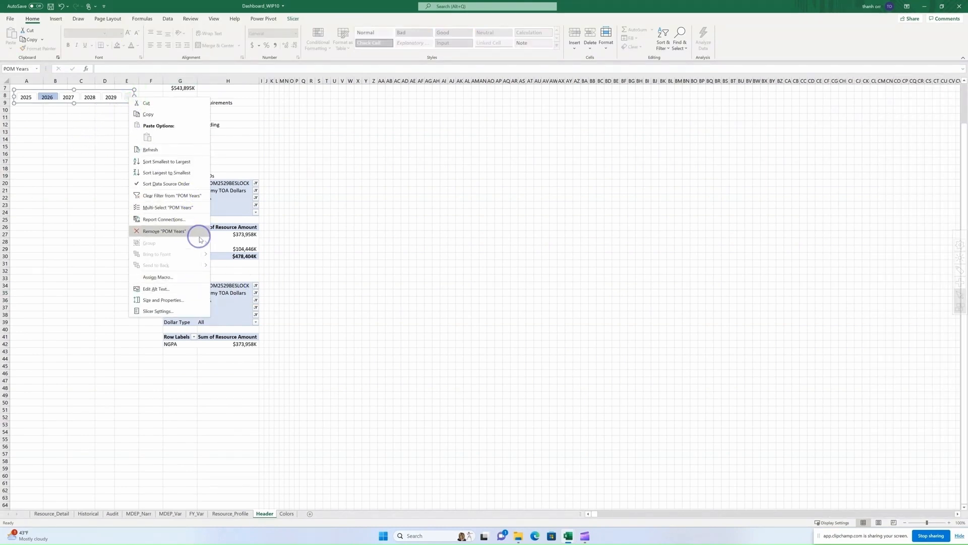
pyautogui.click(171, 219)
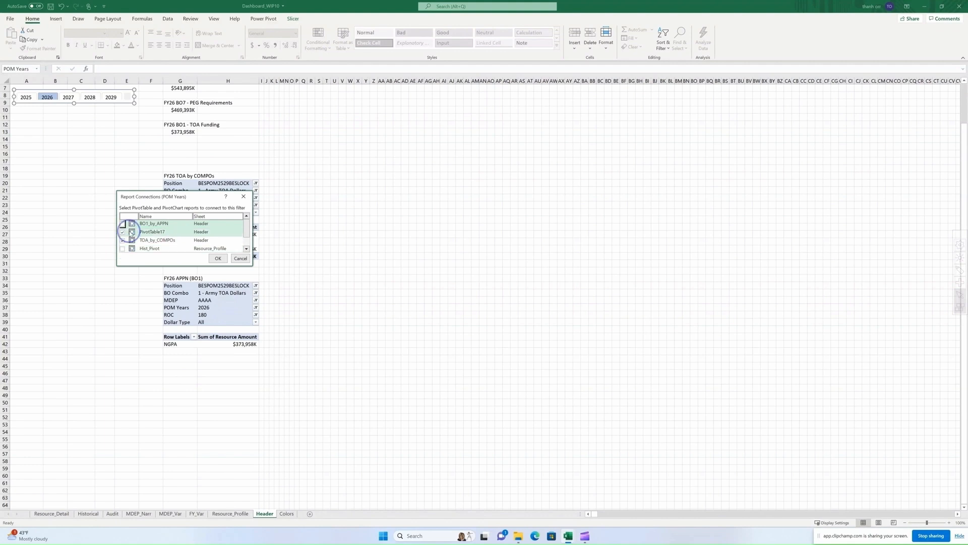
pyautogui.click(122, 224)
pyautogui.click(218, 258)
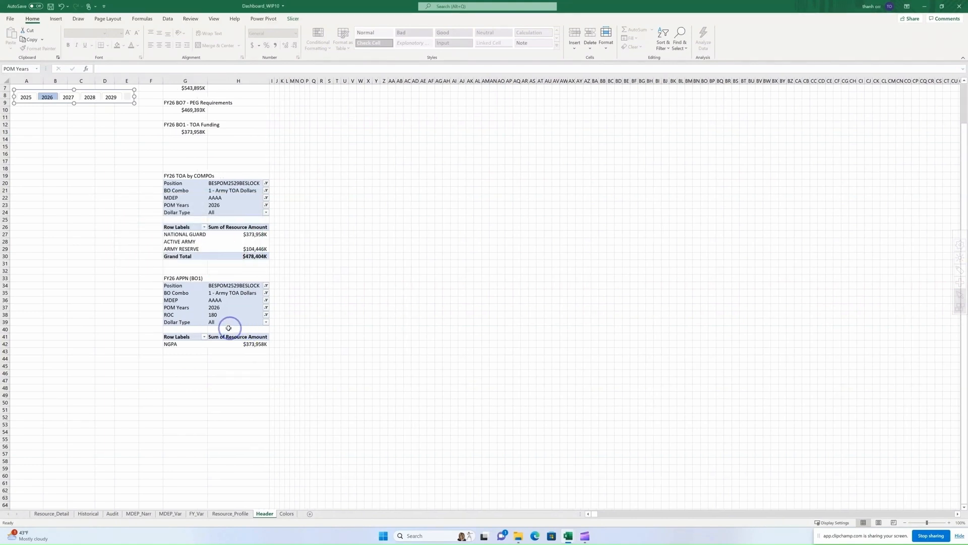
pyautogui.click(90, 97)
pyautogui.click(51, 97)
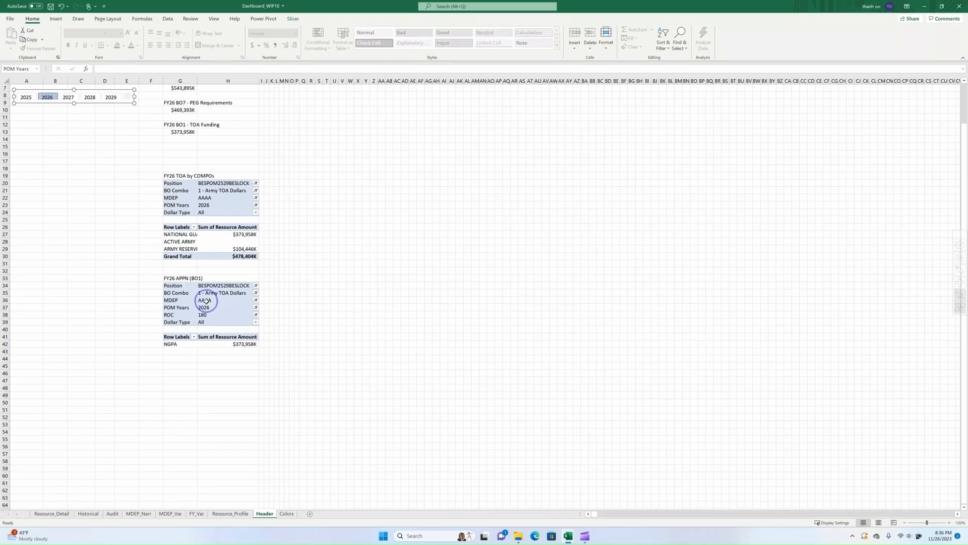
# Connect the MDEP slicer on the Resource_Profile sheet to the BO1_by_APPN PivotTable and return to the Header sheet.
pyautogui.click(233, 513)
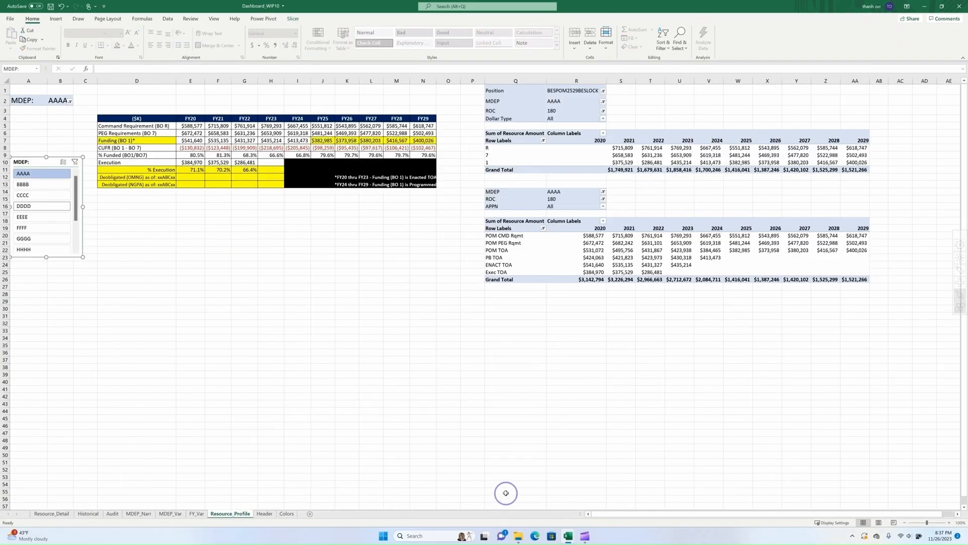
pyautogui.rightClick(37, 162)
pyautogui.click(80, 284)
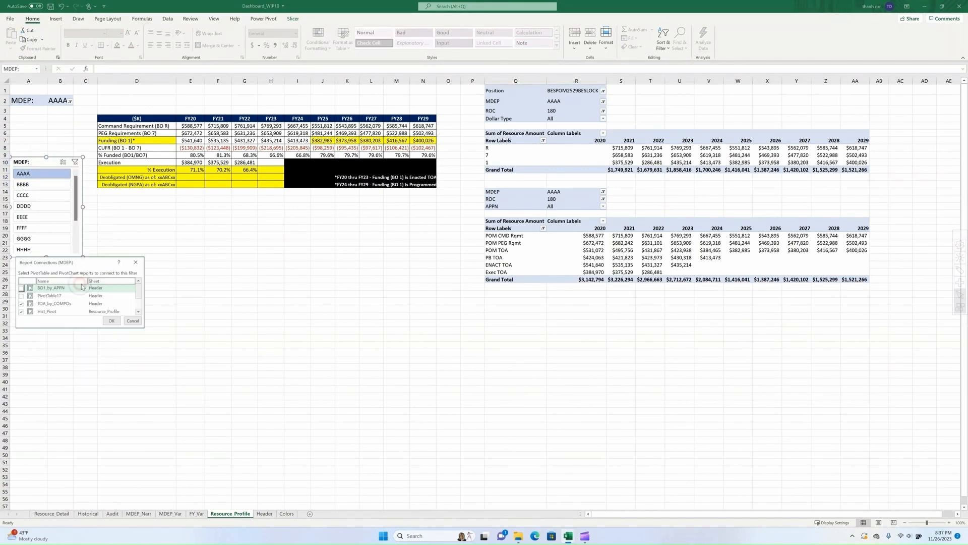
pyautogui.click(18, 287)
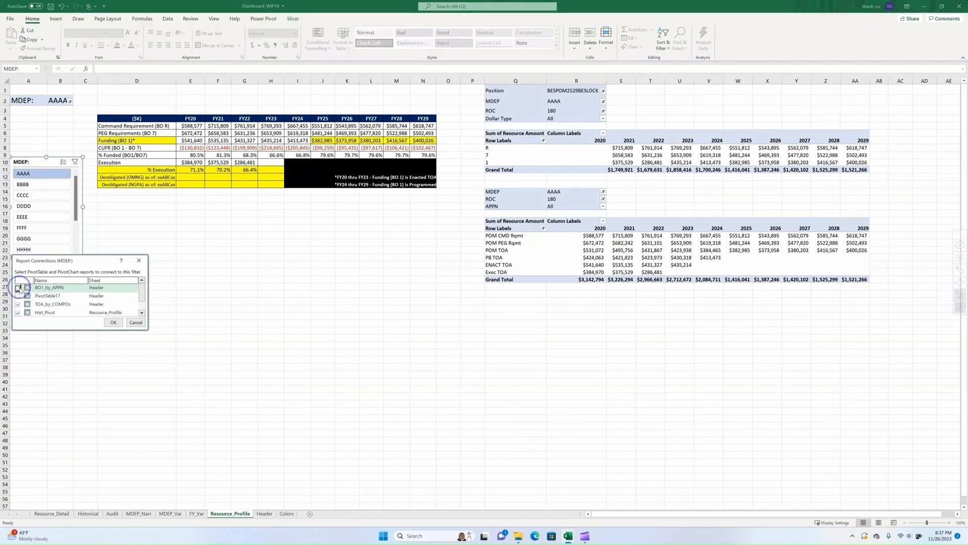
pyautogui.click(113, 322)
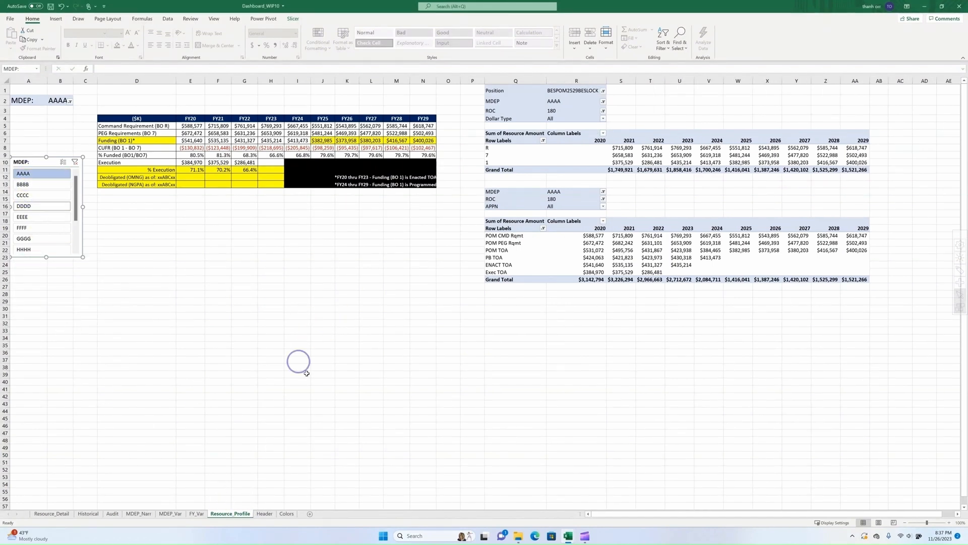
pyautogui.click(265, 513)
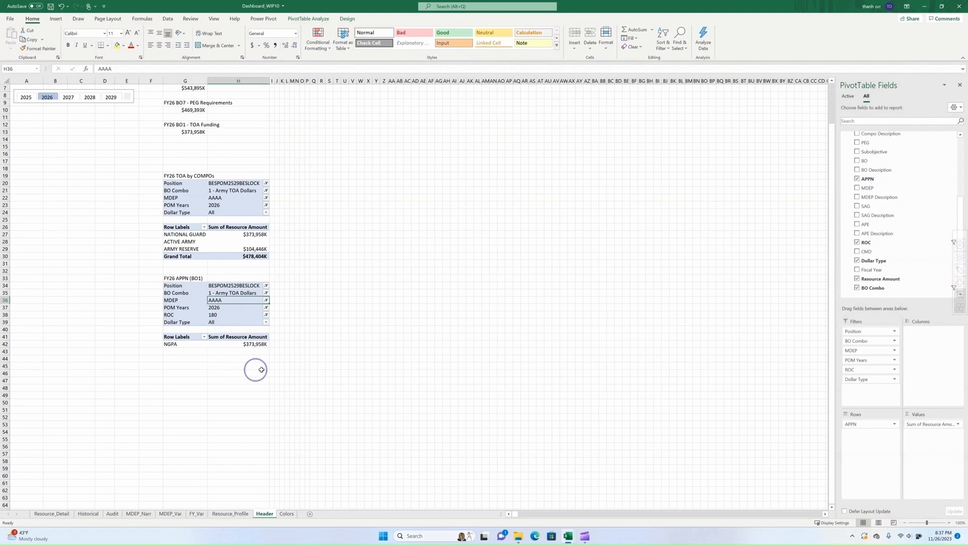
pyautogui.click(318, 358)
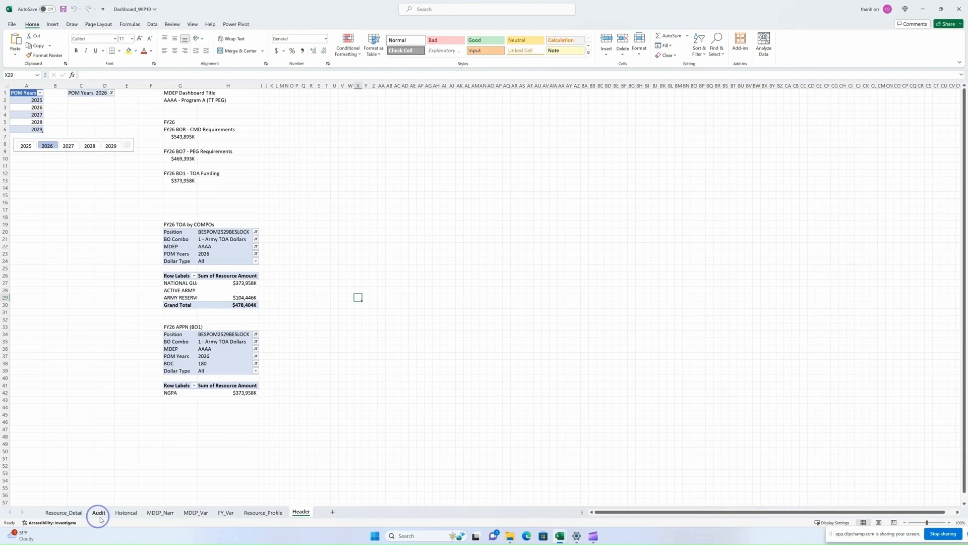
# Copy the Subcycle column from the Audit sheet and paste it as values into cell A1 of a new sheet.
pyautogui.click(99, 513)
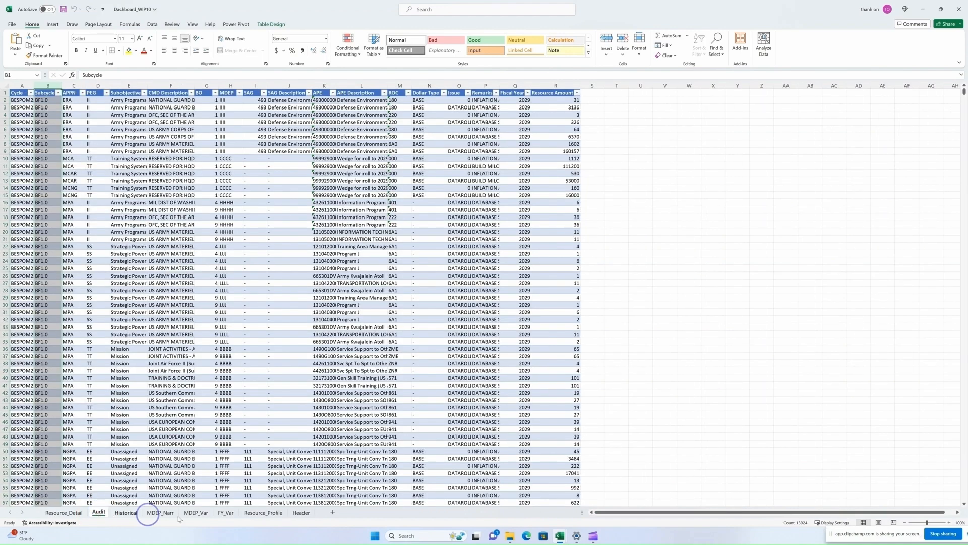
pyautogui.rightClick(46, 87)
pyautogui.click(64, 110)
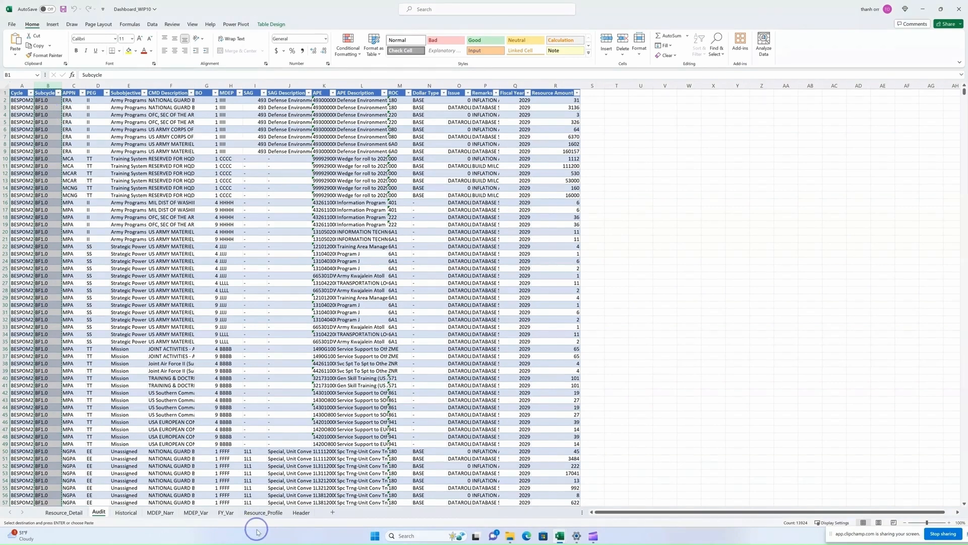
pyautogui.click(332, 512)
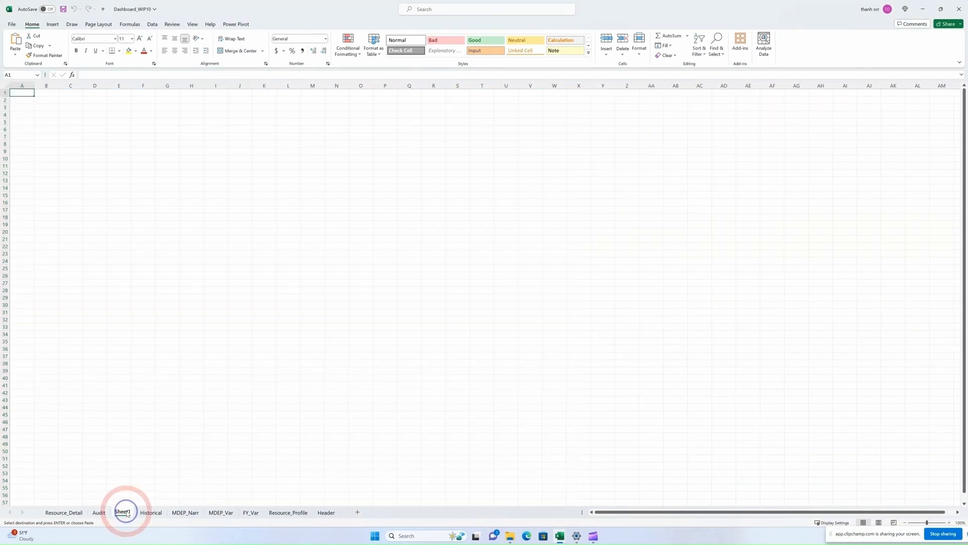
pyautogui.rightClick(15, 92)
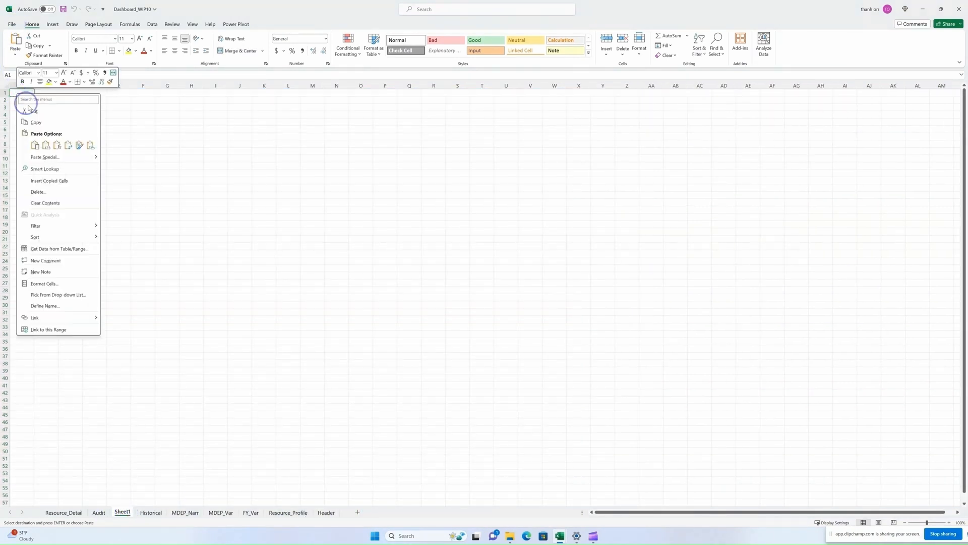
pyautogui.click(42, 144)
# Rename the new sheet Subcycle_Var, reusing the column heading's text.
pyautogui.doubleClick(23, 93)
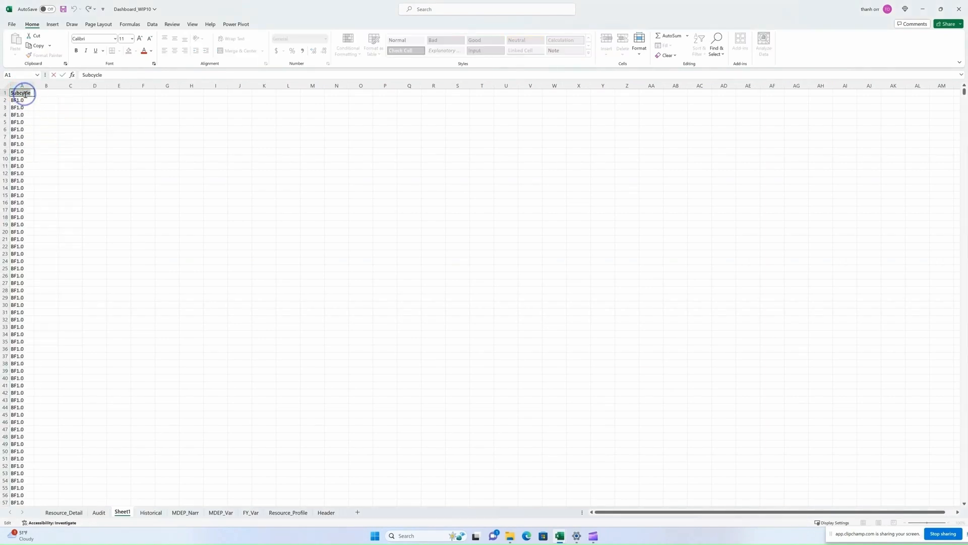
pyautogui.hotkey('ctrl', 'c')
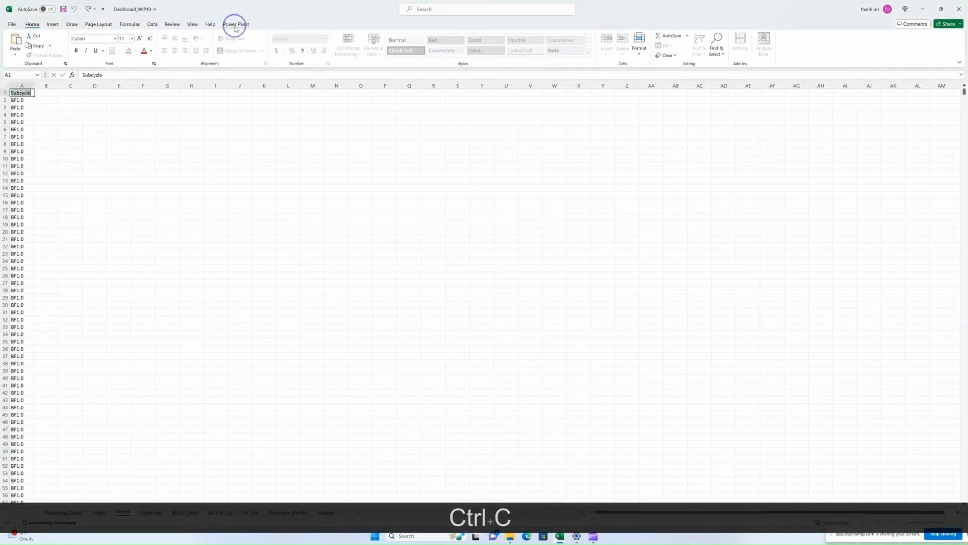
pyautogui.click(235, 24)
pyautogui.click(19, 121)
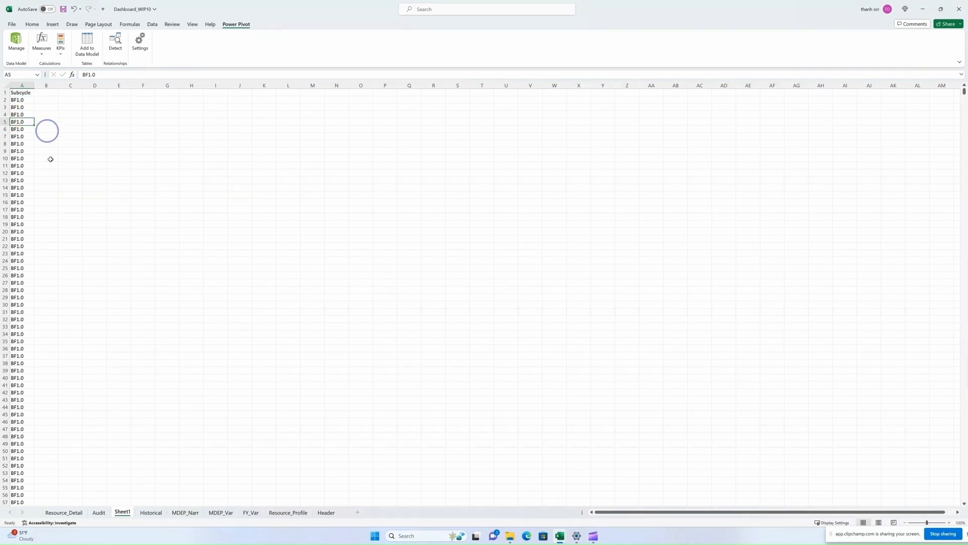
pyautogui.doubleClick(124, 511)
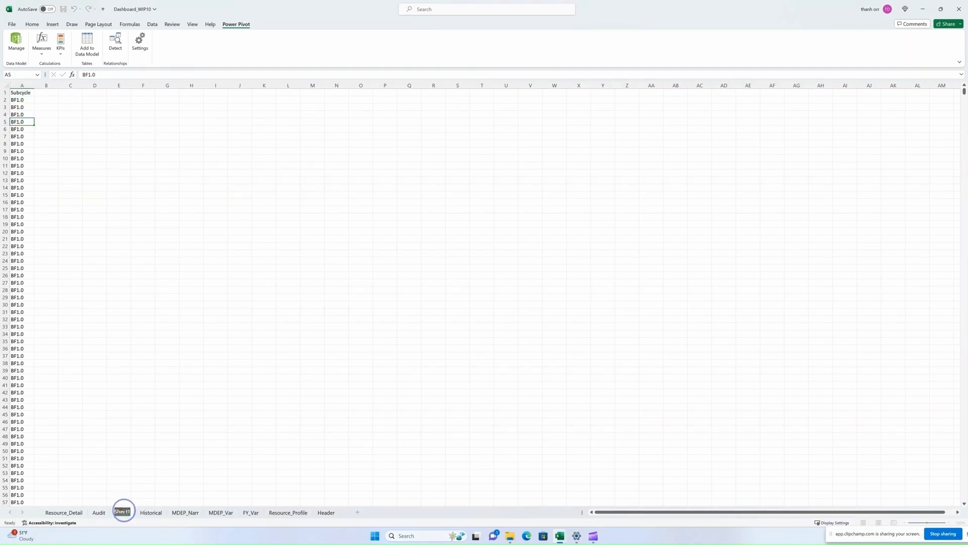
pyautogui.hotkey('ctrl', 'v')
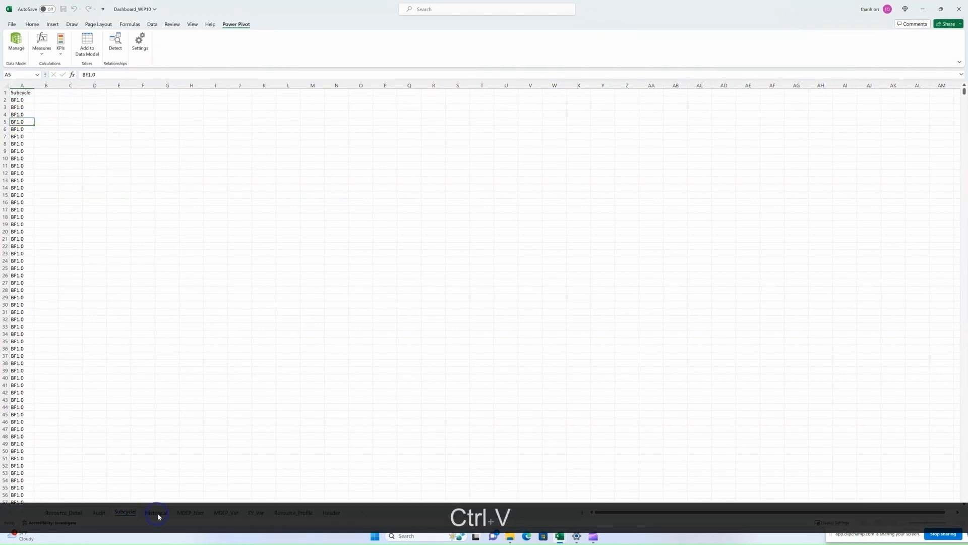
pyautogui.write('_VAR')
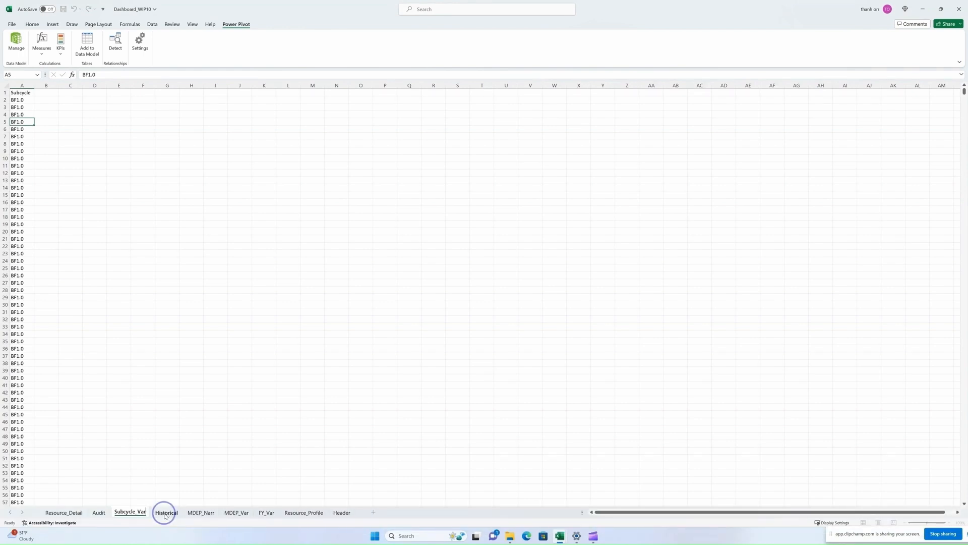
# Remove the duplicate values from the Subcycle column in column A of Subcycle_Var.
pyautogui.click(20, 93)
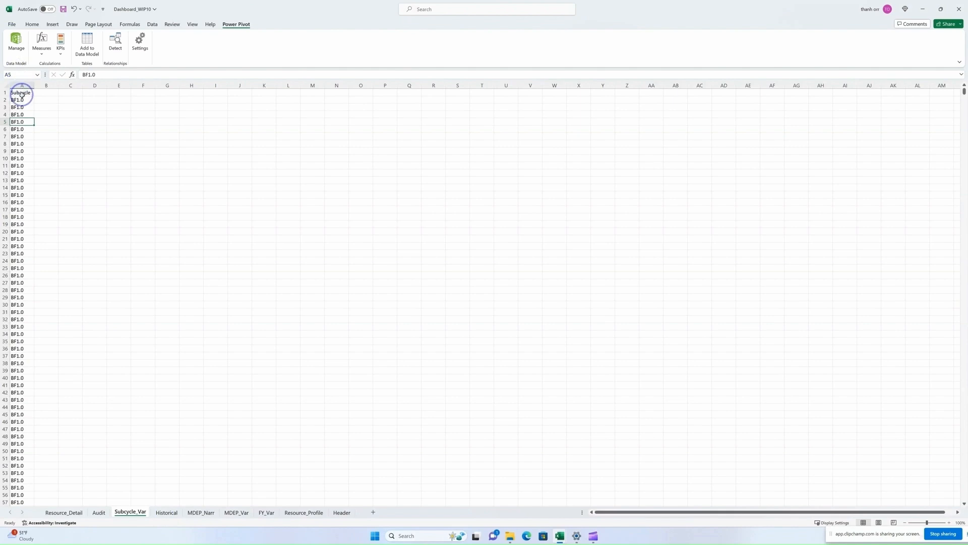
pyautogui.click(152, 24)
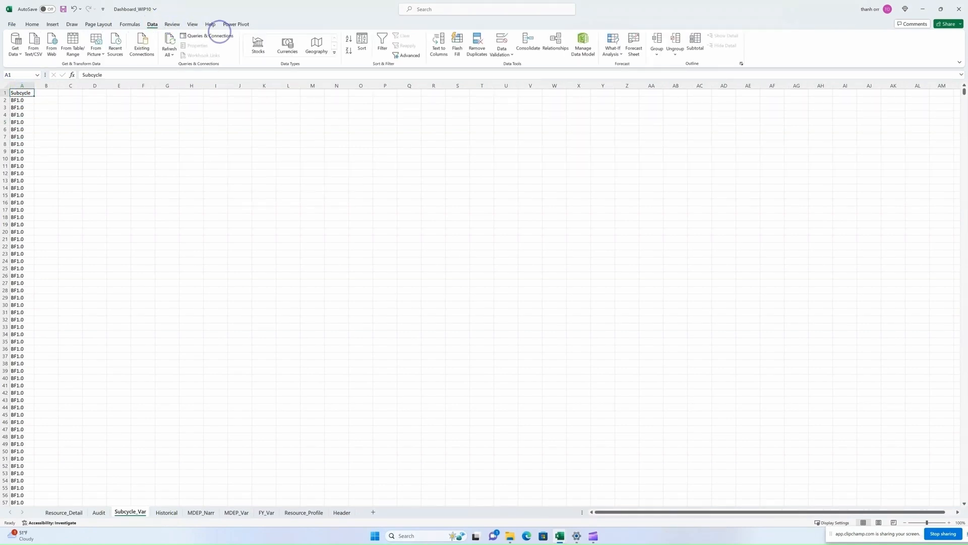
pyautogui.click(477, 45)
pyautogui.click(141, 171)
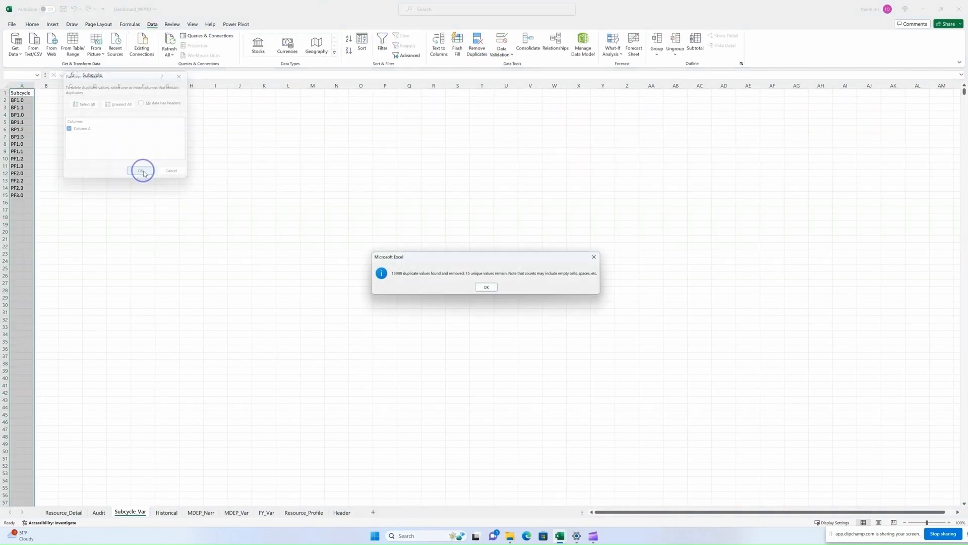
pyautogui.click(483, 288)
# Convert the unique Subcycle list in column A into a table with headers.
pyautogui.hotkey('ctrl', 't')
pyautogui.click(91, 142)
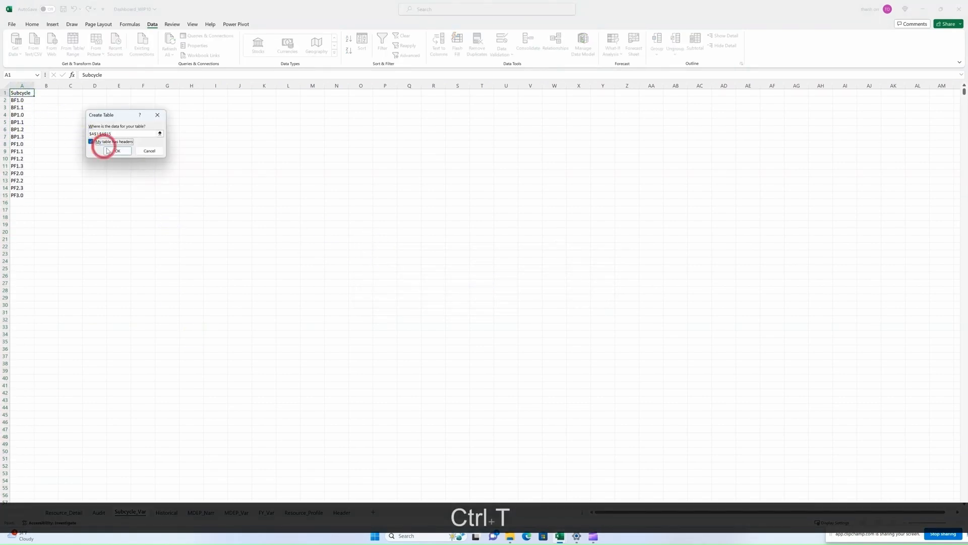
pyautogui.click(117, 151)
# Name the new Subcycle table Subcycle_Var.
pyautogui.click(236, 24)
pyautogui.click(268, 26)
pyautogui.click(29, 46)
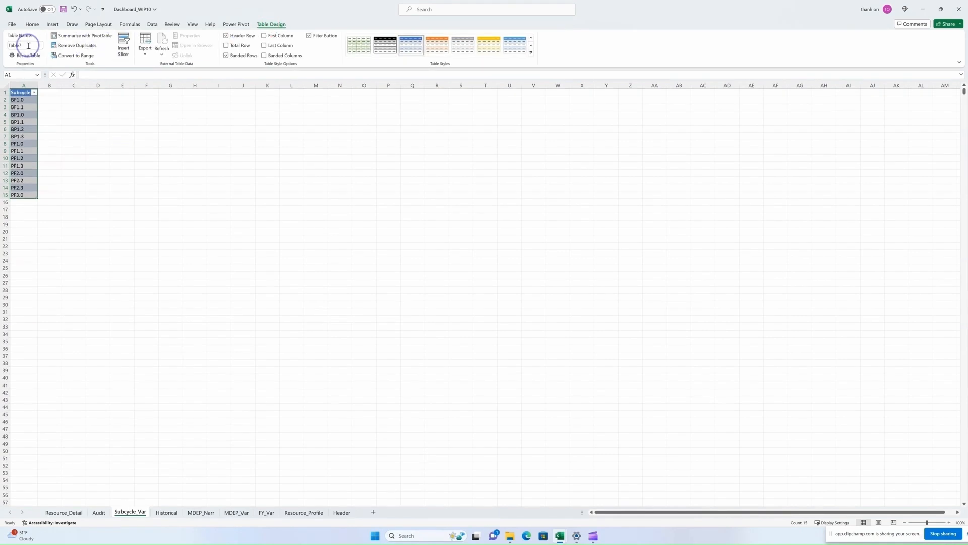
pyautogui.write('Subcyc')
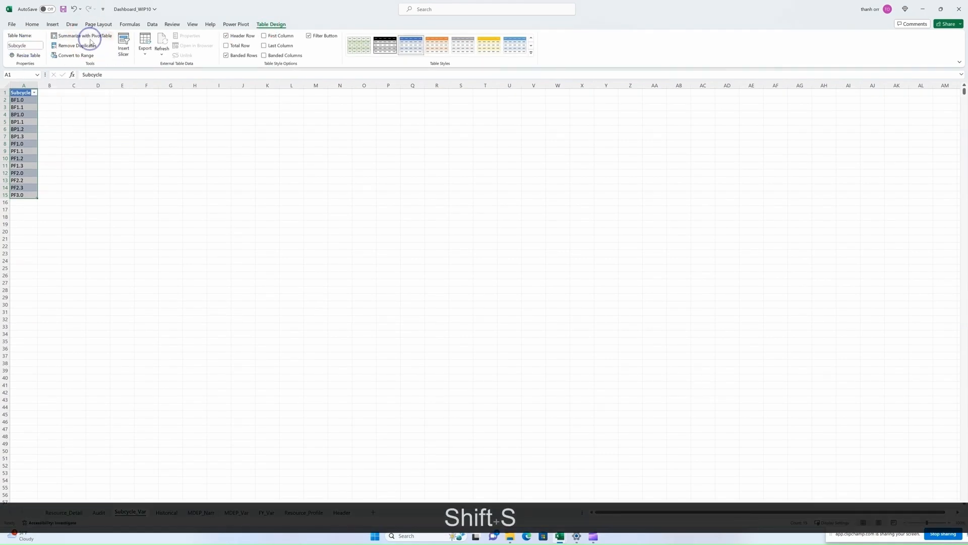
pyautogui.click(36, 46)
pyautogui.write('ubcycle')
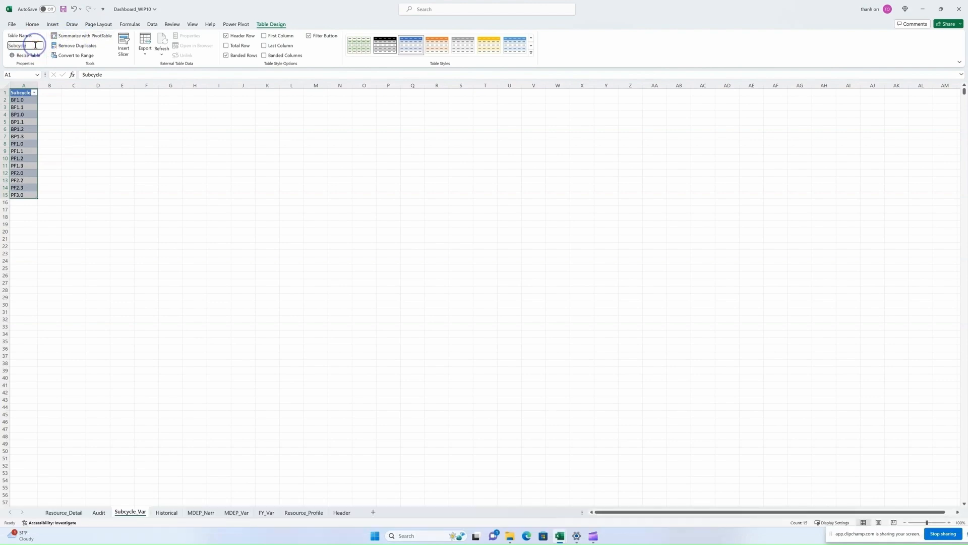
pyautogui.write('_Var')
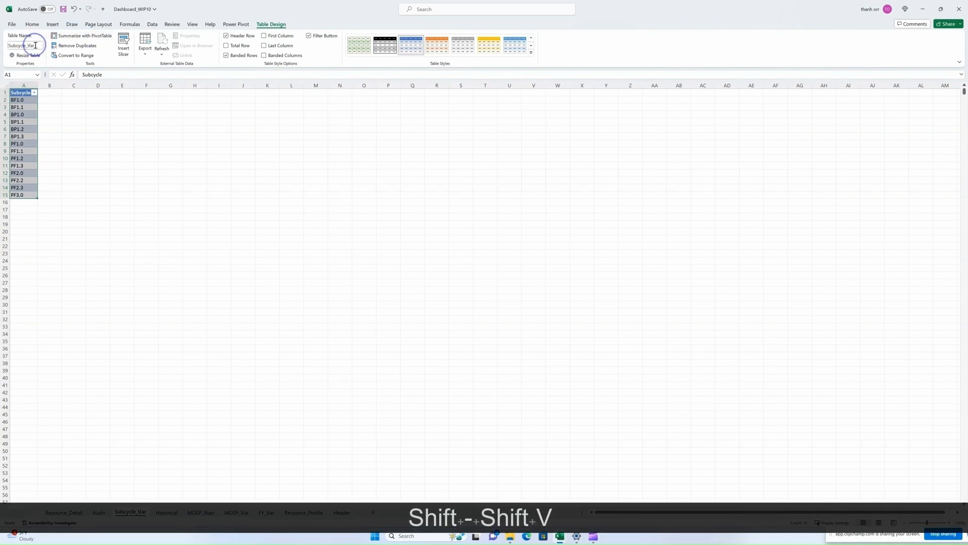
pyautogui.click(71, 158)
# Add the Subcycle_Var table to the Power Pivot data model.
pyautogui.click(22, 92)
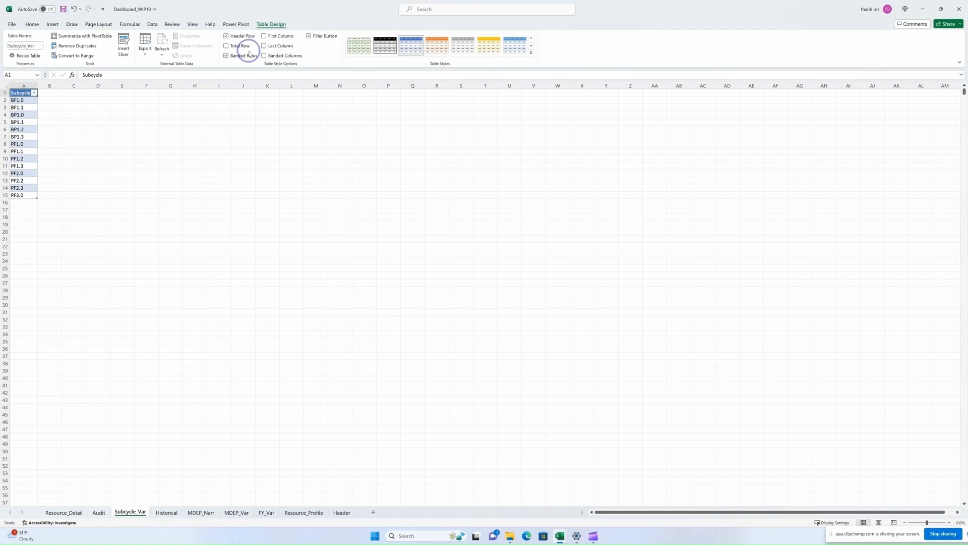
pyautogui.click(236, 24)
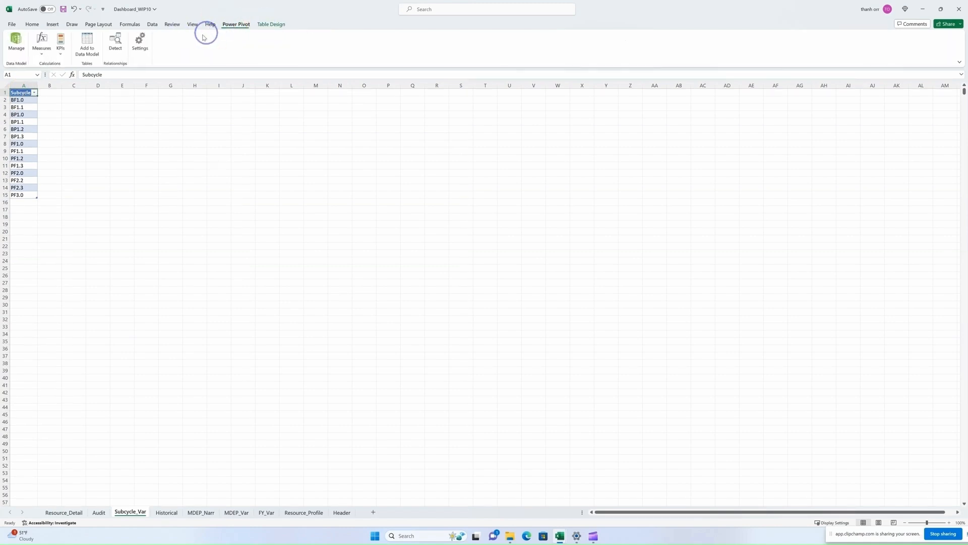
pyautogui.click(92, 49)
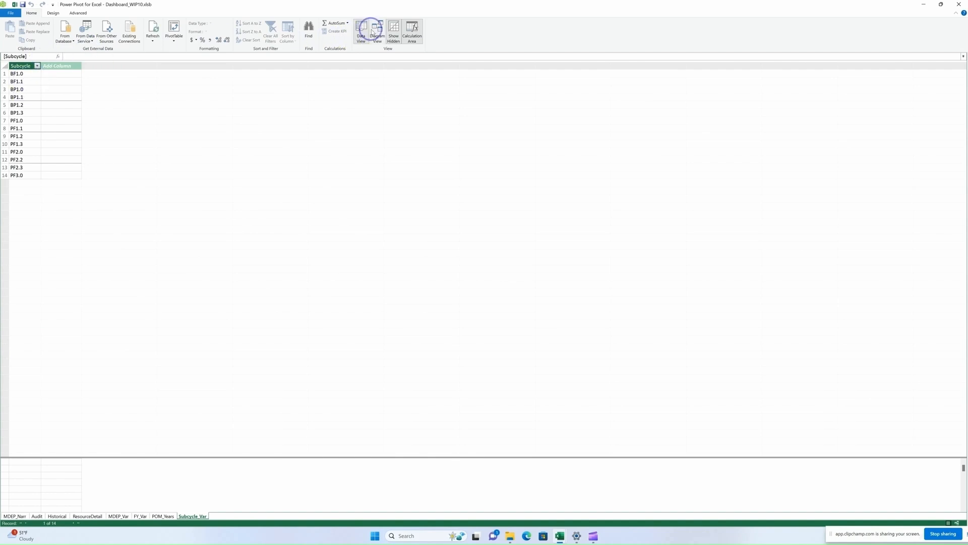
# In the data model diagram, relate Subcycle_Var's Subcycle field to Subcycle in the Audit table, and return to the workbook.
pyautogui.click(369, 33)
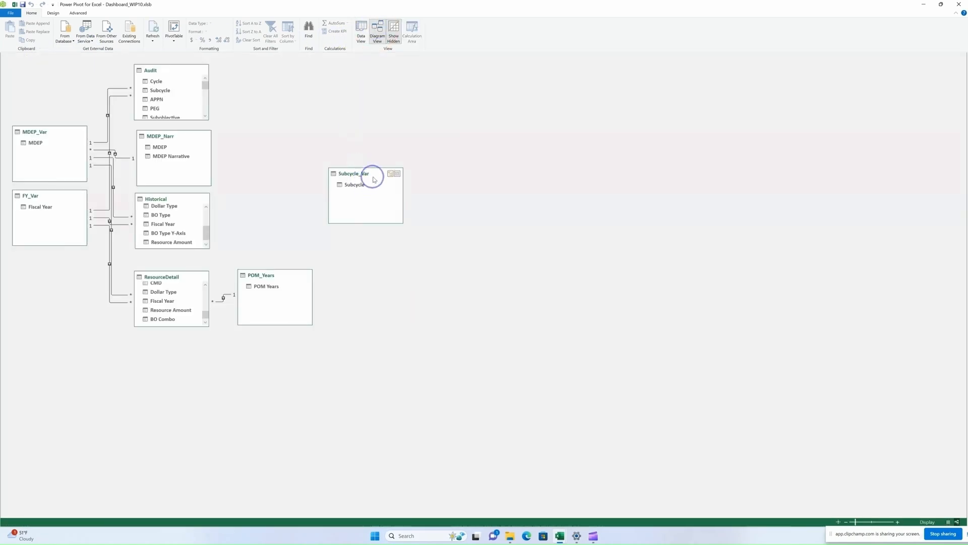
pyautogui.moveTo(373, 180); pyautogui.dragTo(167, 90)
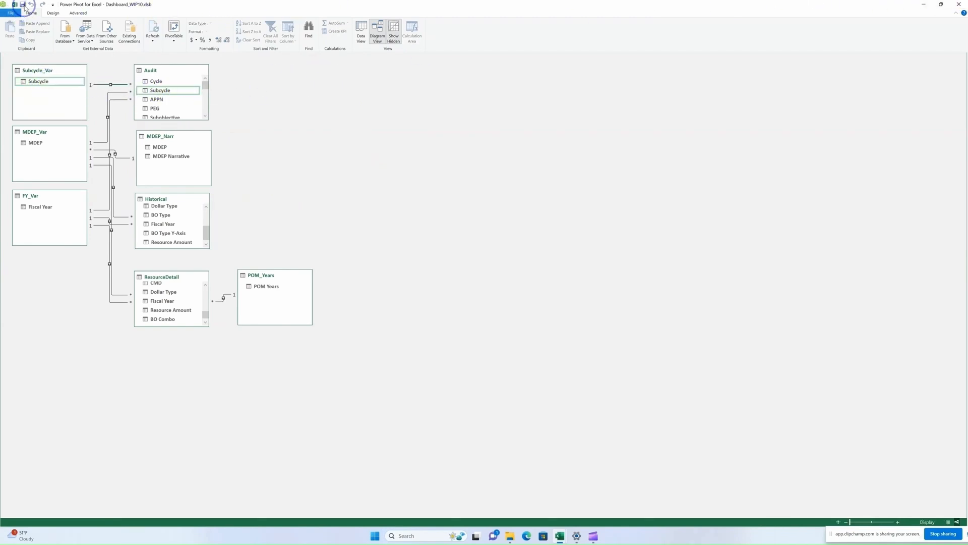
pyautogui.click(960, 6)
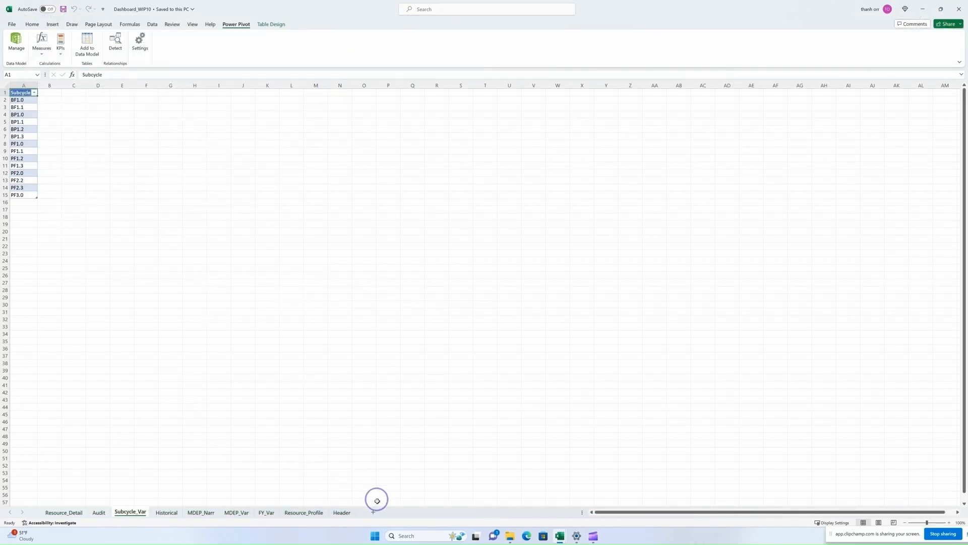
# Add a new sheet after Header and insert a data model PivotTable at cell A1, named Audit_BO1.
pyautogui.moveTo(128, 515)
pyautogui.mouseDown()
pyautogui.moveTo(361, 510)
pyautogui.moveTo(138, 513)
pyautogui.mouseUp()
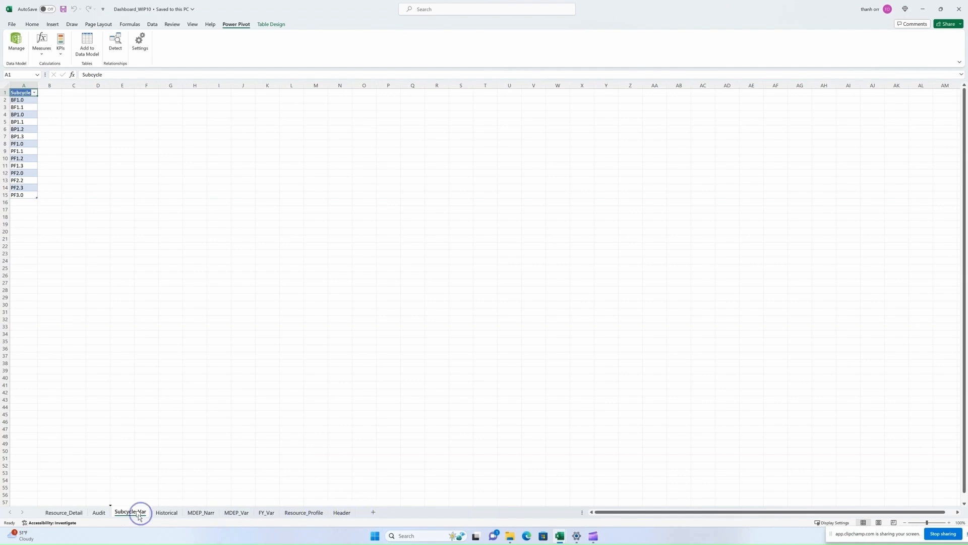
pyautogui.click(345, 515)
pyautogui.click(374, 513)
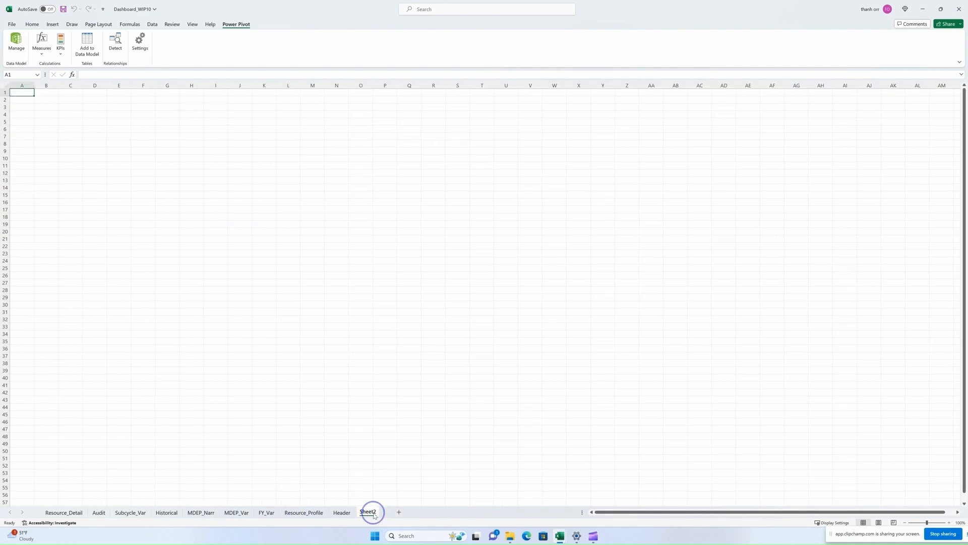
pyautogui.click(53, 24)
pyautogui.click(25, 51)
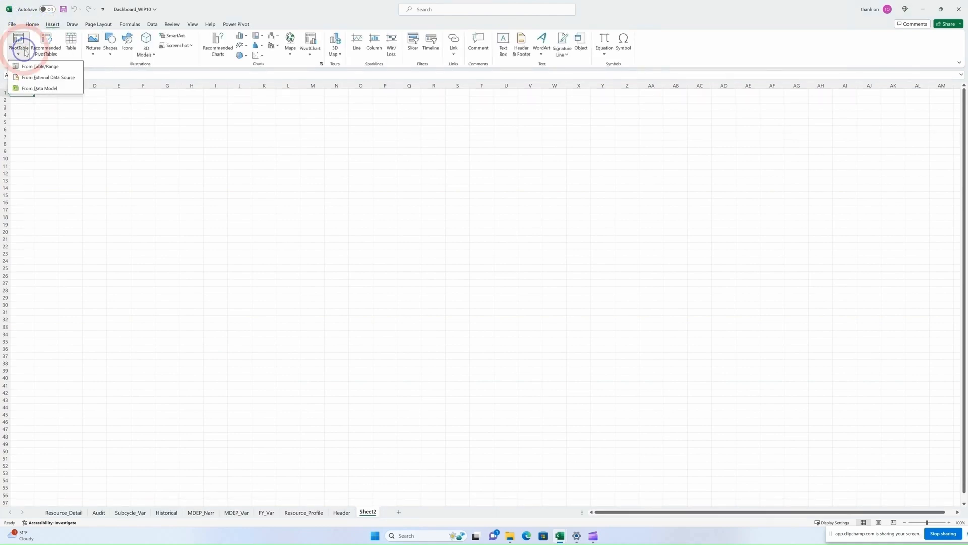
pyautogui.click(32, 89)
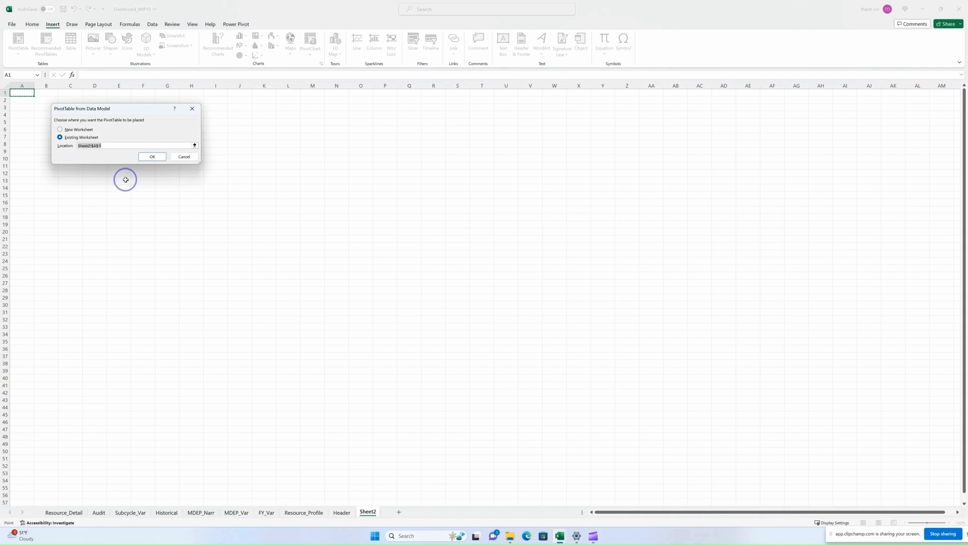
pyautogui.click(152, 156)
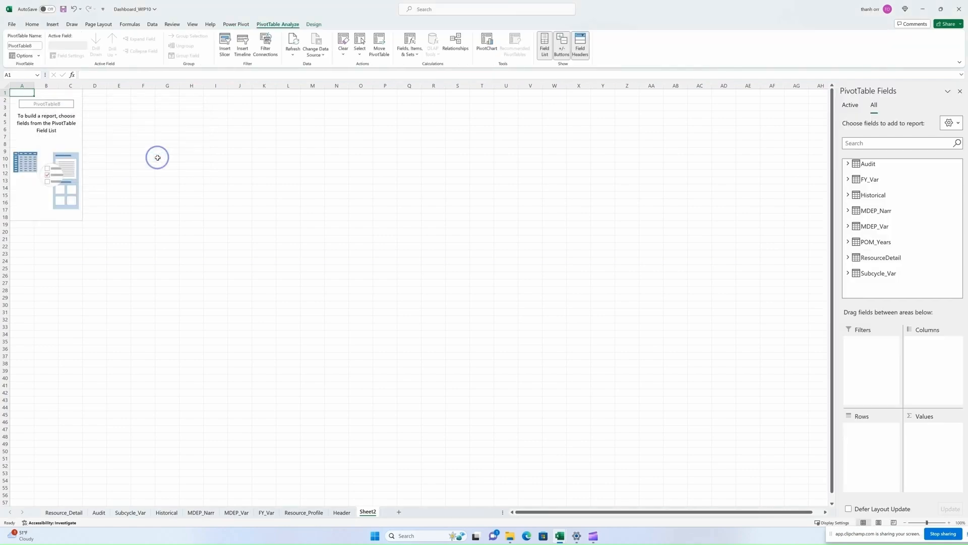
pyautogui.click(25, 46)
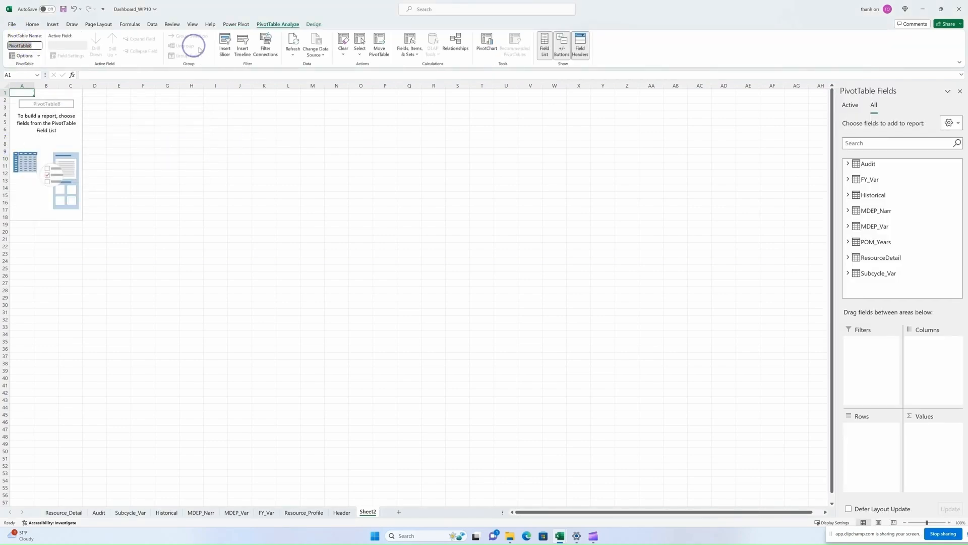
pyautogui.write('Audit_BO1')
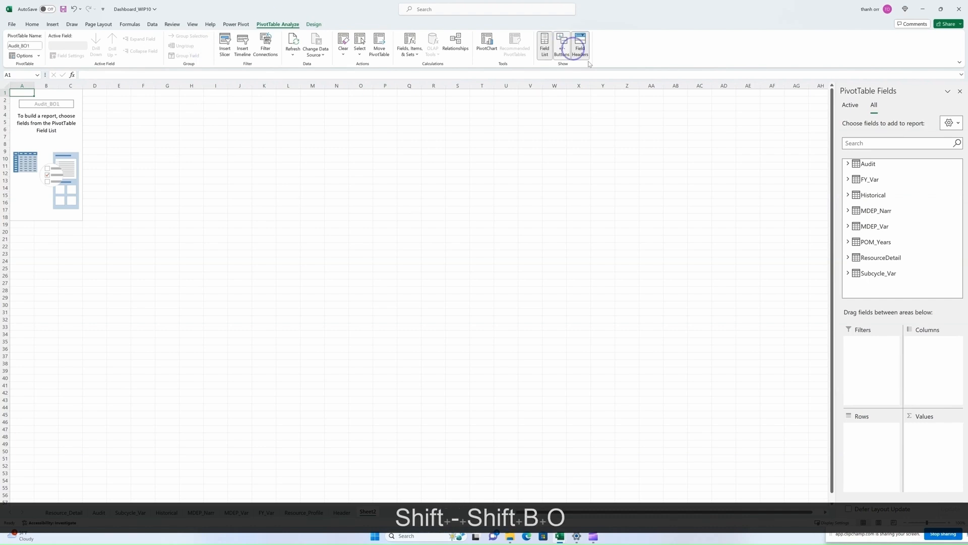
# Set MDEP from MDEP_Var and POM Years as filters of Audit_BO1, with Subcycle from Subcycle_Var as rows.
pyautogui.click(848, 226)
pyautogui.moveTo(874, 235); pyautogui.dragTo(862, 345)
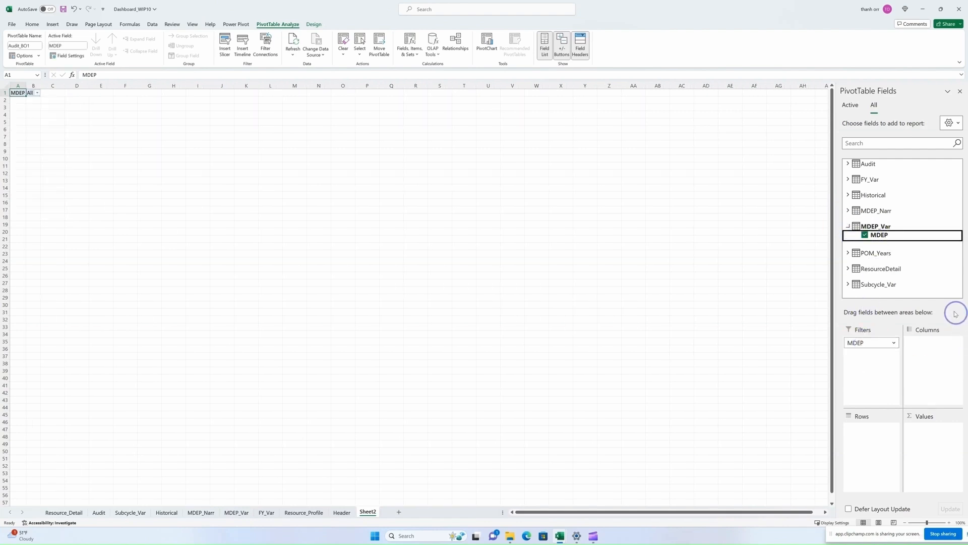
pyautogui.click(848, 254)
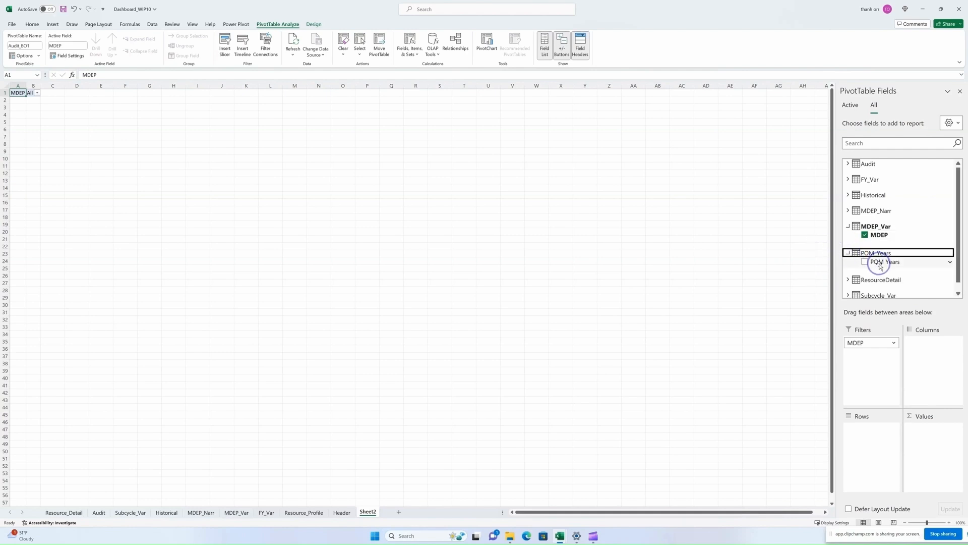
pyautogui.moveTo(879, 265); pyautogui.dragTo(878, 357)
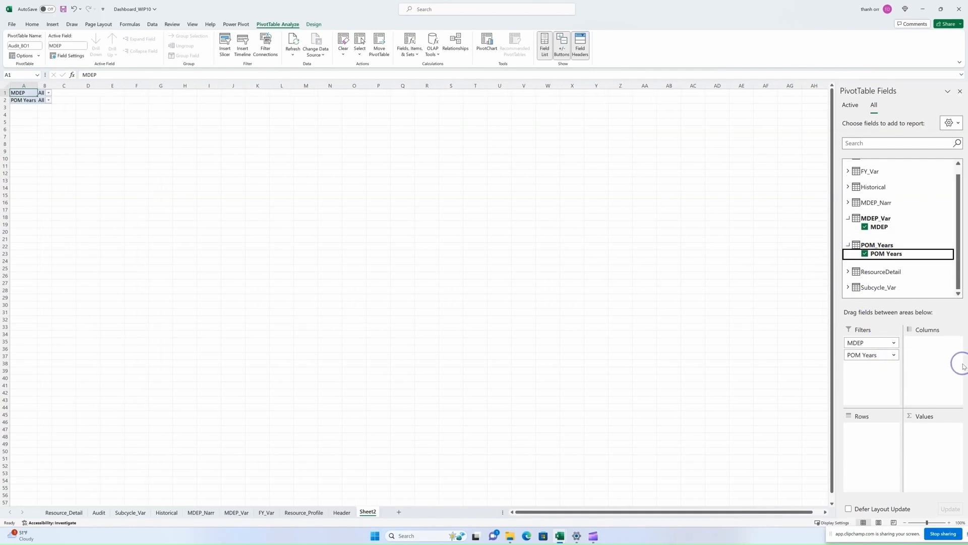
pyautogui.click(848, 287)
pyautogui.moveTo(878, 294); pyautogui.dragTo(861, 431)
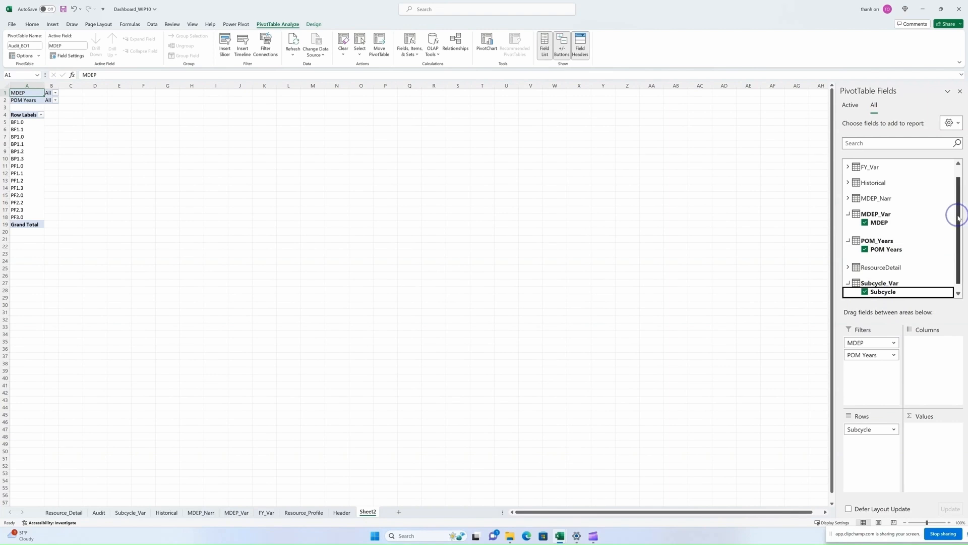
# From the Audit table, add APPN, Dollar Type, BO and ROC as filters and Resource Amount as summed values.
pyautogui.scroll(2, 959, 218)
pyautogui.click(849, 163)
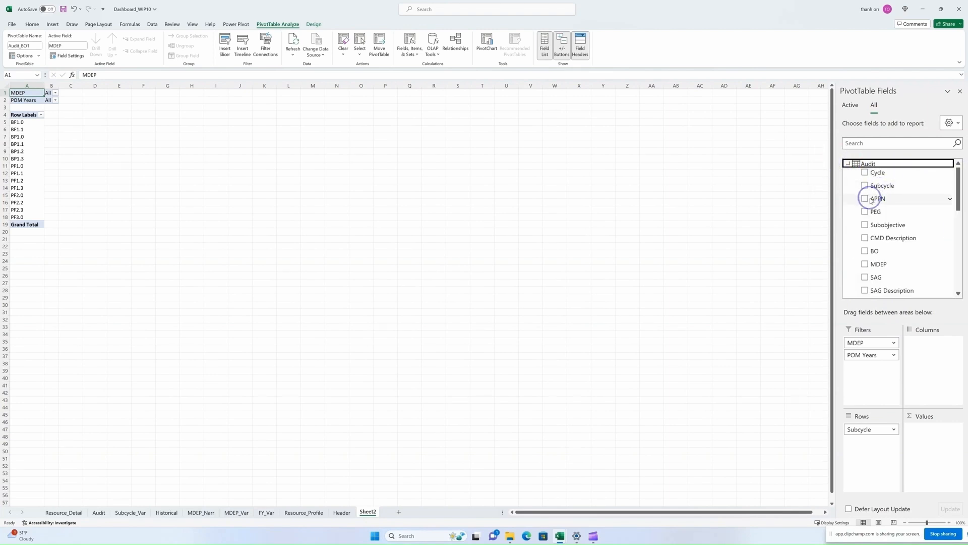
pyautogui.moveTo(877, 198); pyautogui.dragTo(889, 348)
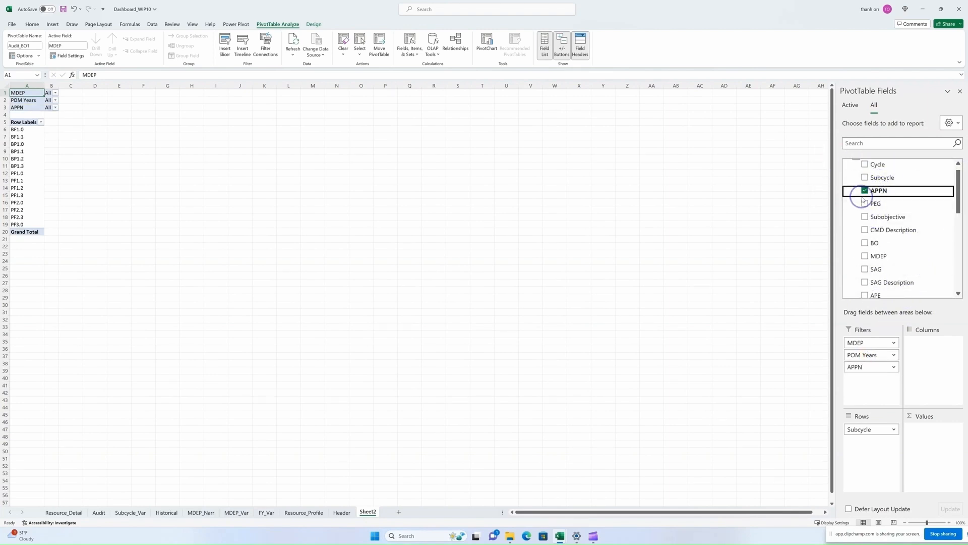
pyautogui.moveTo(875, 243); pyautogui.dragTo(861, 376)
pyautogui.scroll(-2, 875, 222)
pyautogui.moveTo(878, 249); pyautogui.dragTo(884, 376)
pyautogui.scroll(-2, 878, 283)
pyautogui.moveTo(884, 267); pyautogui.dragTo(932, 432)
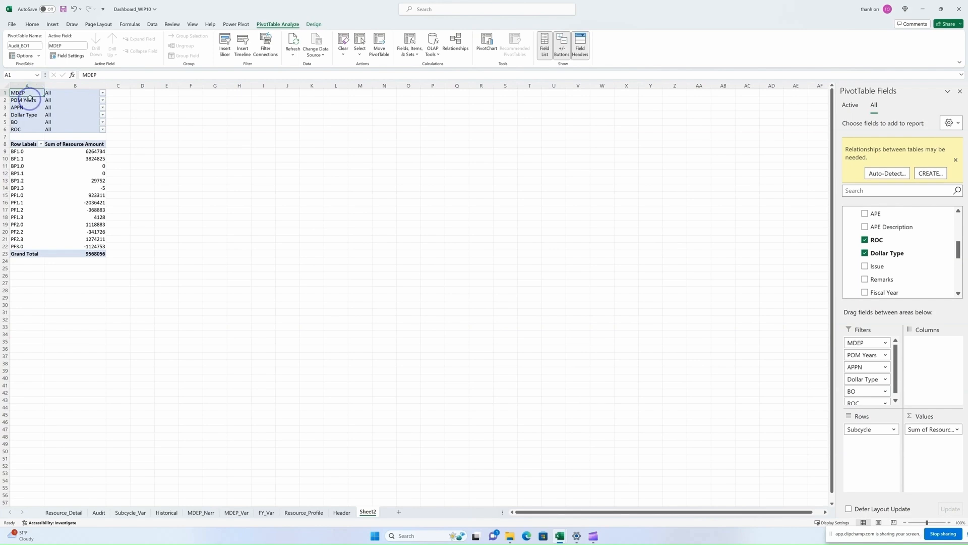
# Connect the MDEP slicer on the Resource_Profile sheet to the Audit_BO1 PivotTable and return to Sheet2.
pyautogui.click(303, 512)
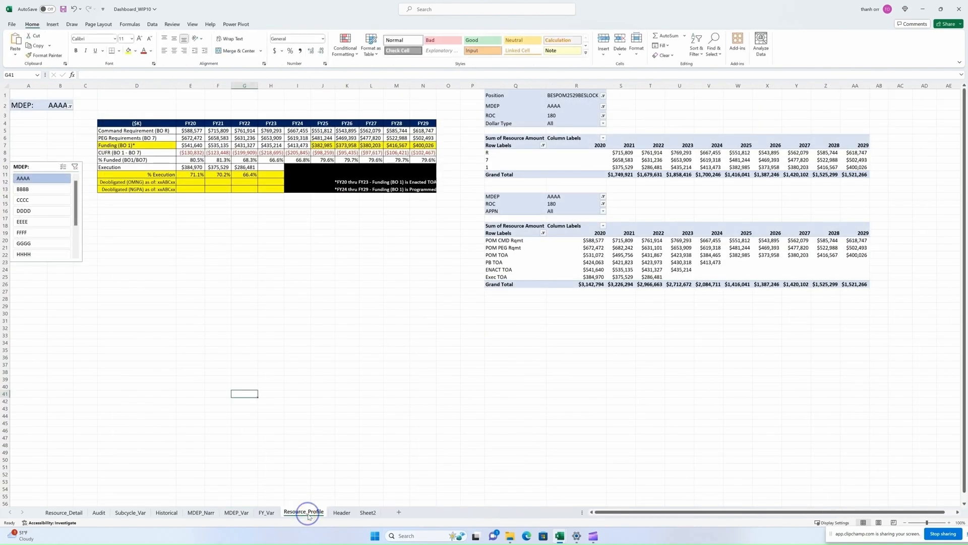
pyautogui.rightClick(48, 168)
pyautogui.click(84, 289)
pyautogui.scroll(-2, 76, 302)
pyautogui.click(134, 325)
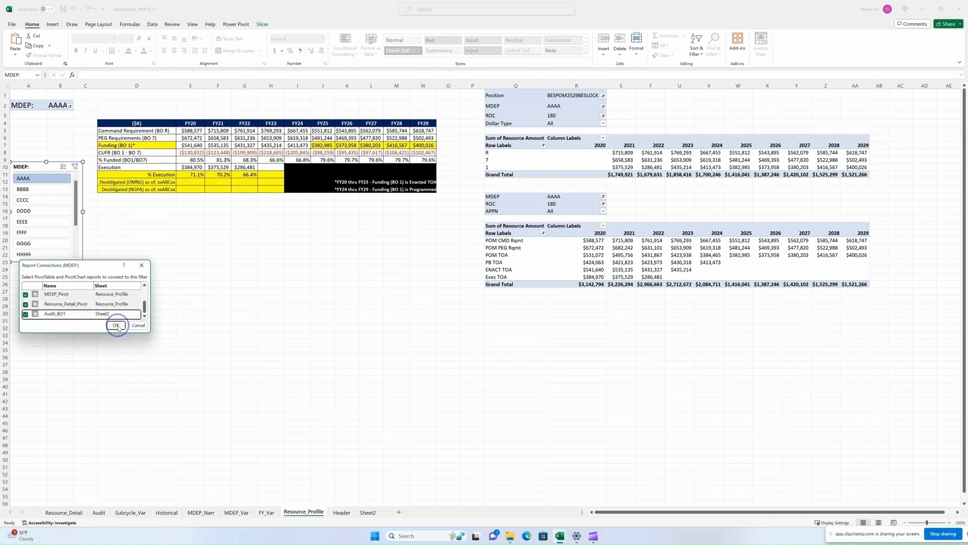
pyautogui.click(117, 325)
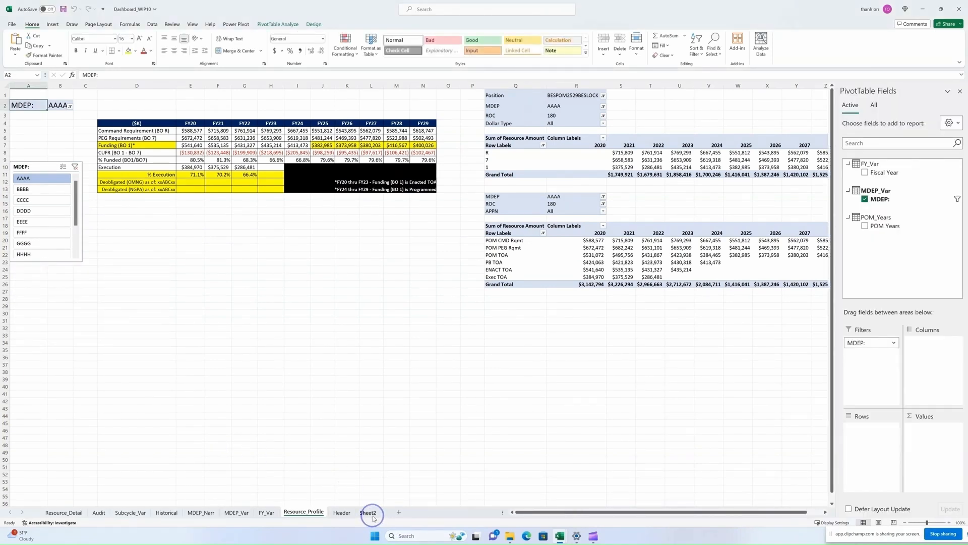
pyautogui.click(372, 517)
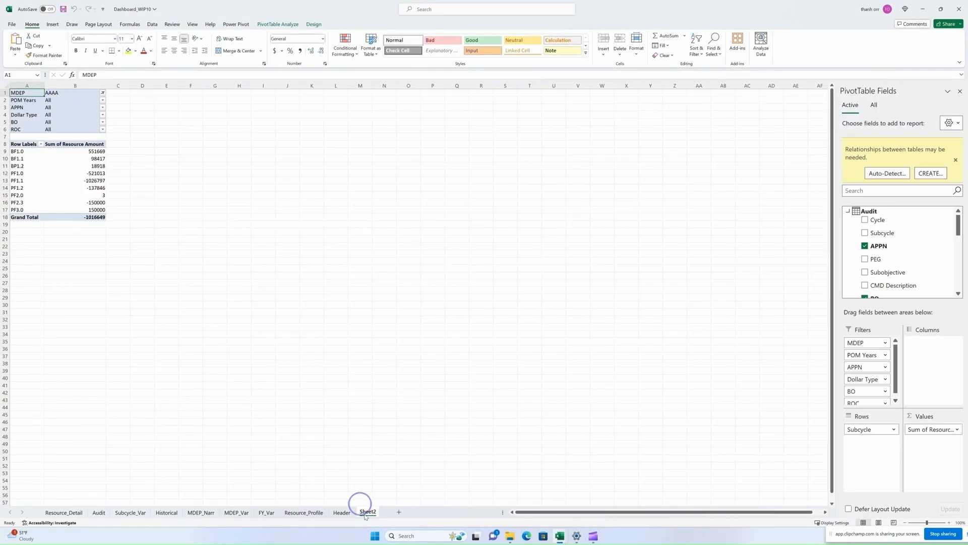
# Connect the POM Years slicer on the Header sheet to the Audit_BO1 PivotTable and go back to Sheet2.
pyautogui.click(341, 512)
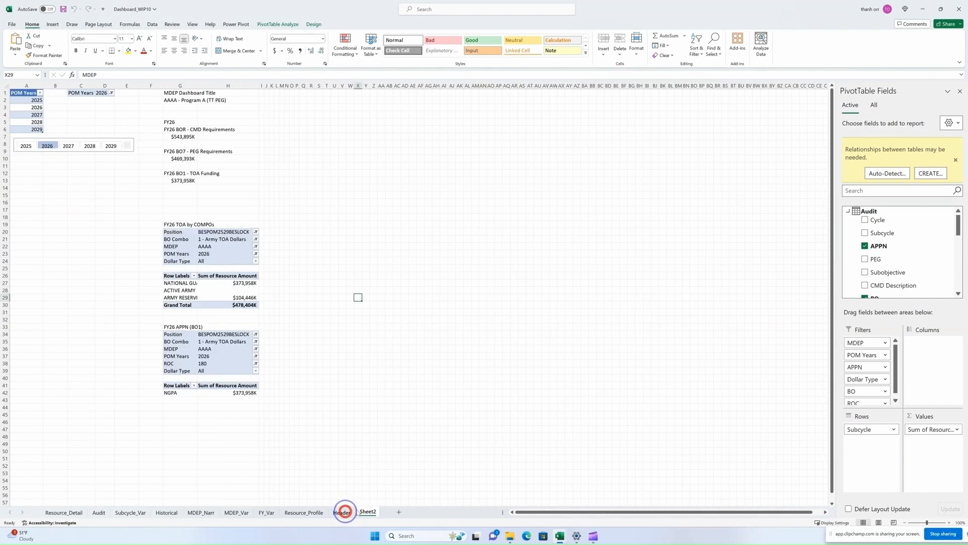
pyautogui.rightClick(114, 141)
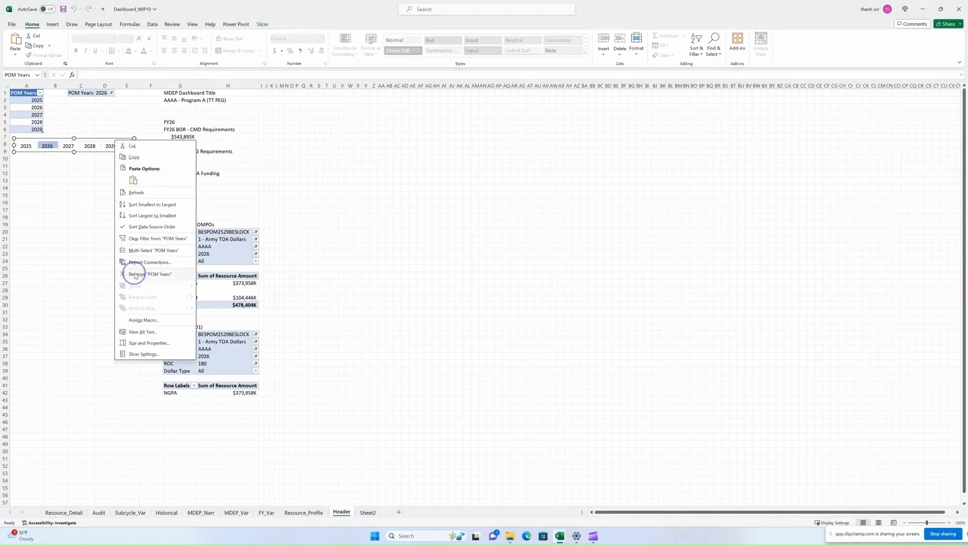
pyautogui.click(146, 261)
pyautogui.scroll(-4, 138, 263)
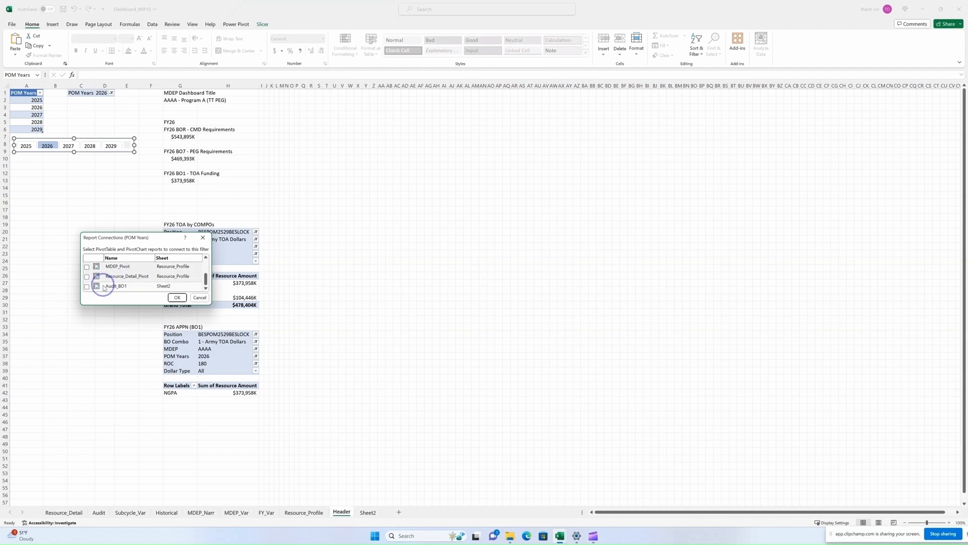
pyautogui.click(87, 286)
pyautogui.click(177, 297)
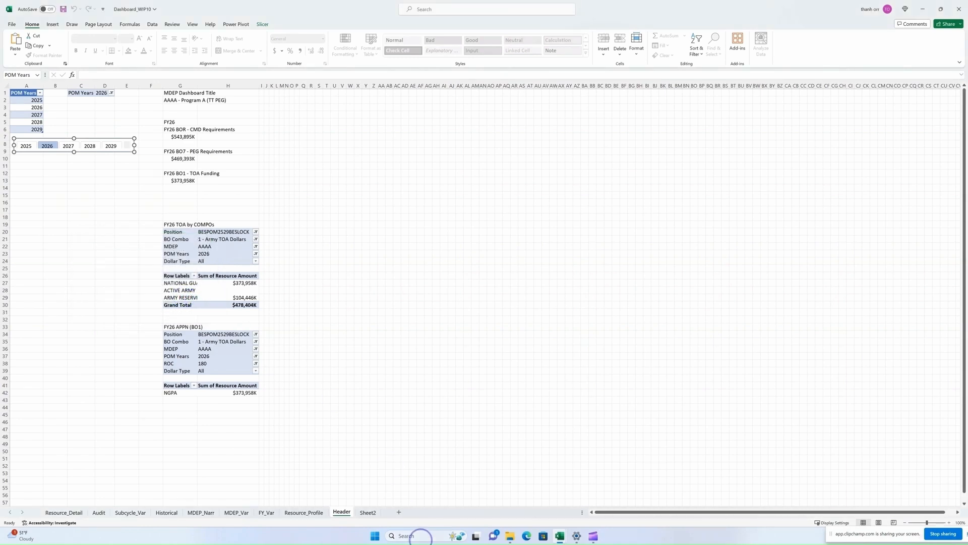
pyautogui.click(366, 513)
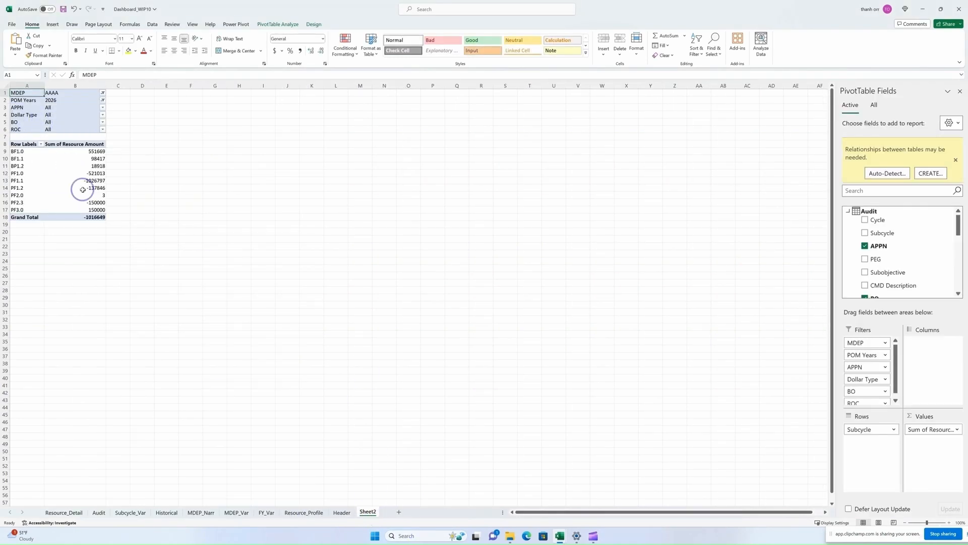
# Rename Sheet2 as Audit_Pivot.
pyautogui.doubleClick(365, 510)
pyautogui.write('Audit_Pivot')
pyautogui.press('Return')
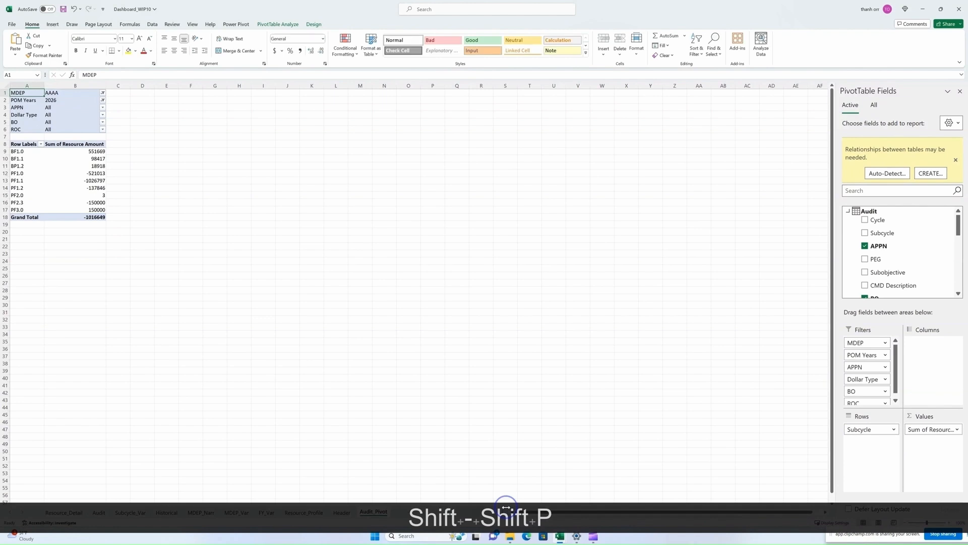
# Filter the audit PivotTable to BO 1 and ROC 180.
pyautogui.click(409, 371)
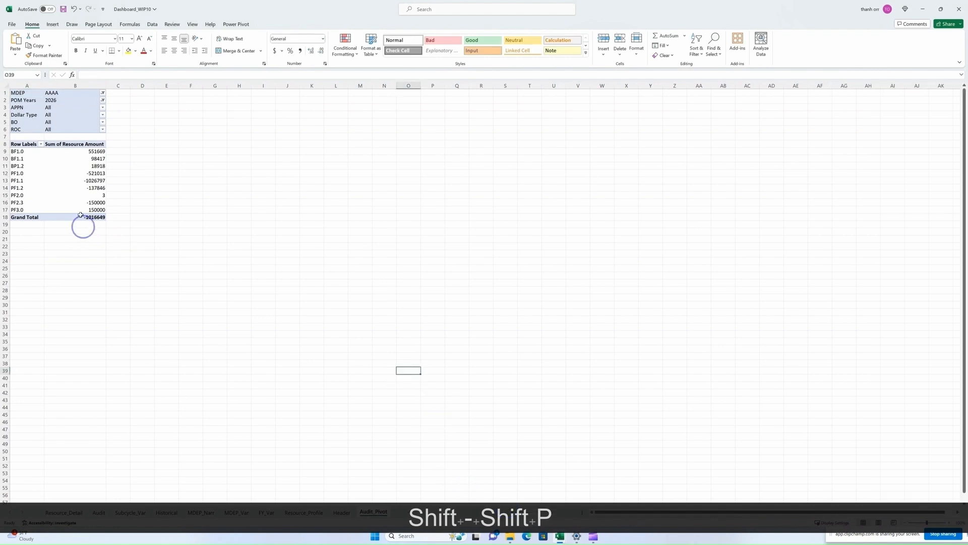
pyautogui.click(102, 122)
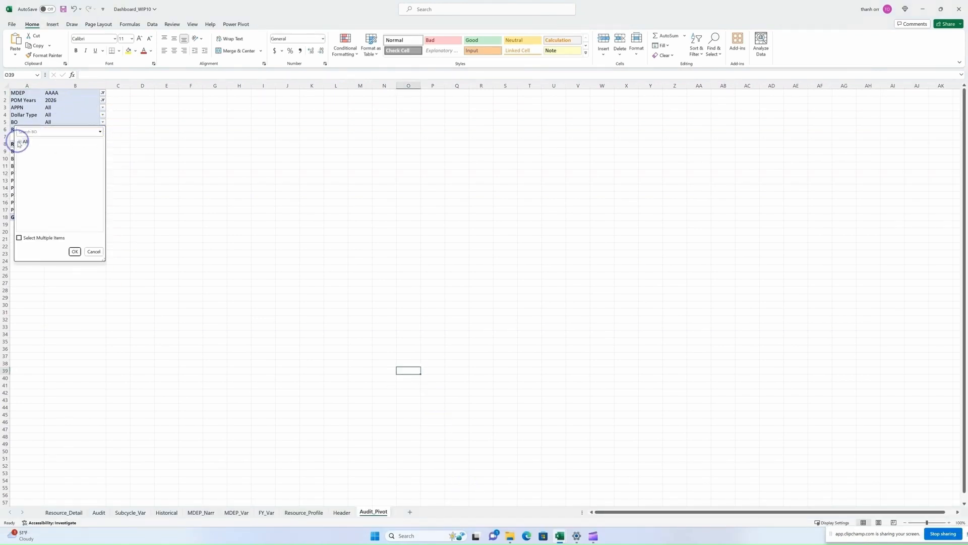
pyautogui.click(29, 149)
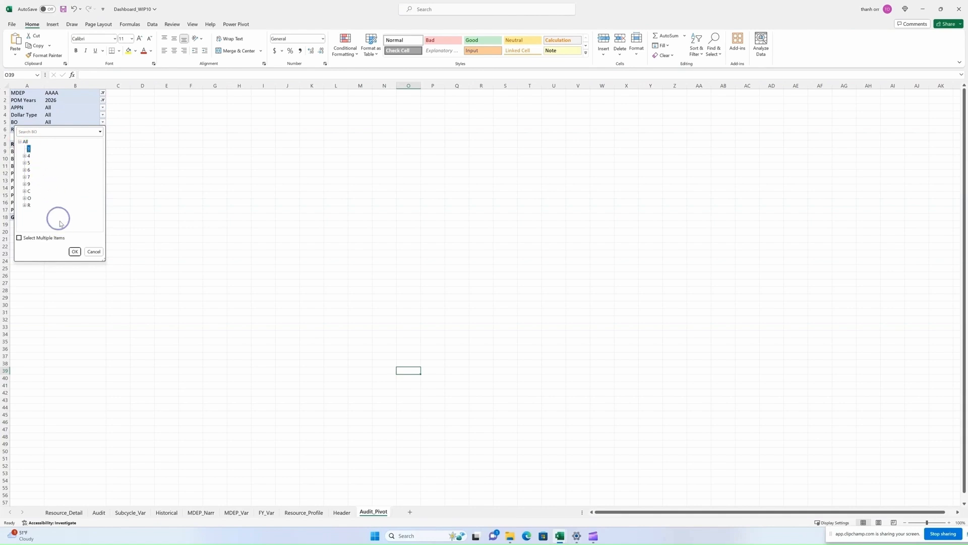
pyautogui.click(75, 251)
pyautogui.click(102, 129)
pyautogui.click(68, 138)
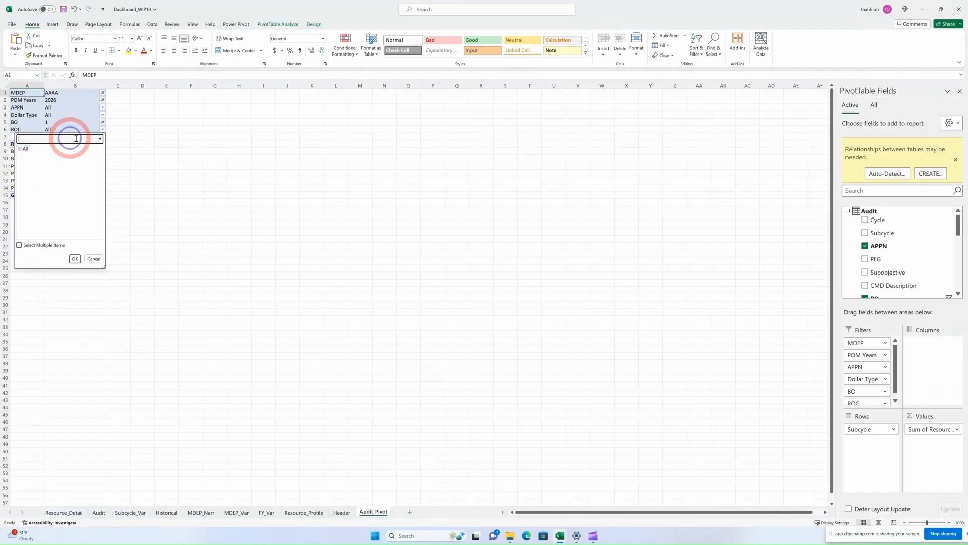
pyautogui.click(31, 155)
pyautogui.click(75, 259)
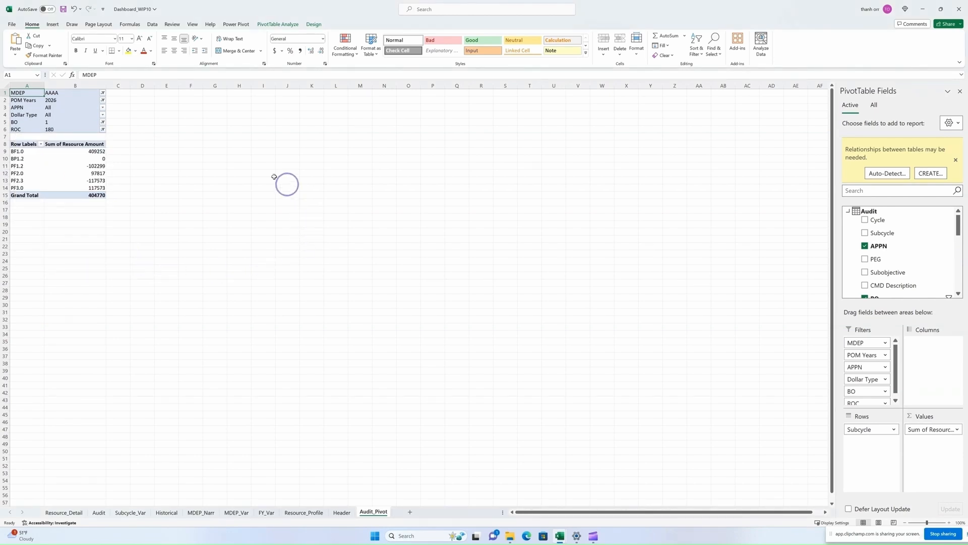
# Set the audit PivotTable's display options to show items with no data on rows.
pyautogui.rightClick(27, 145)
pyautogui.click(56, 197)
pyautogui.click(122, 133)
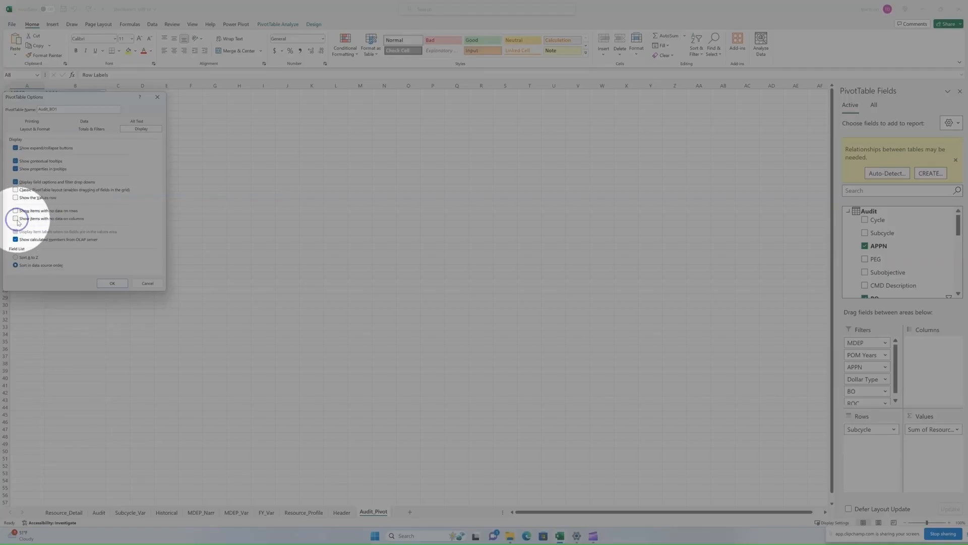
pyautogui.click(15, 211)
pyautogui.click(109, 283)
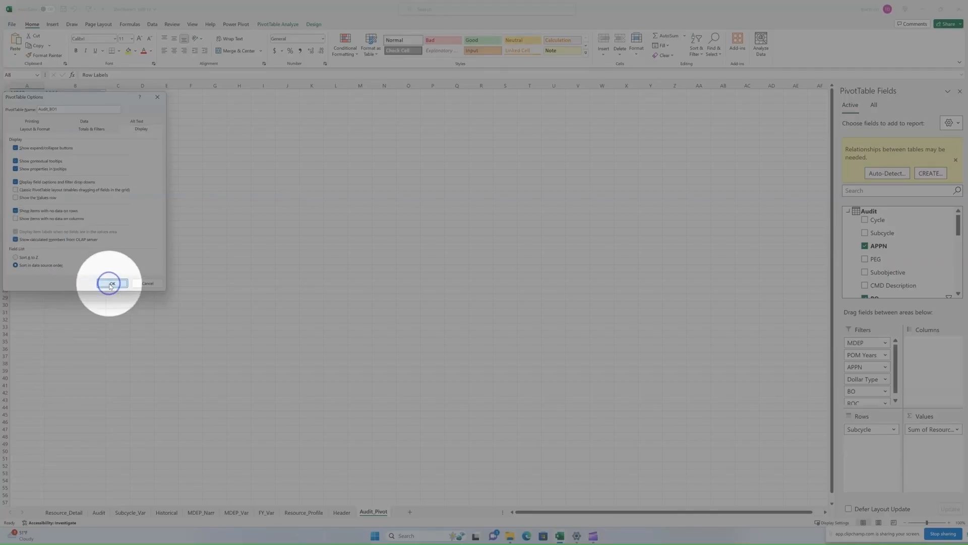
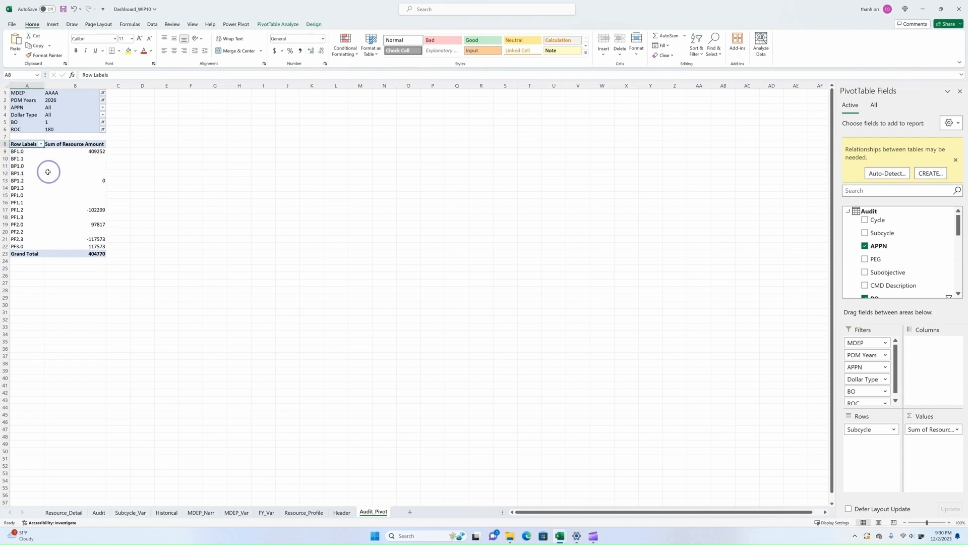
# Move the PF1.0 to PF3.0 row labels up so they directly follow BF1.1, ahead of the BP rows.
pyautogui.click(14, 197)
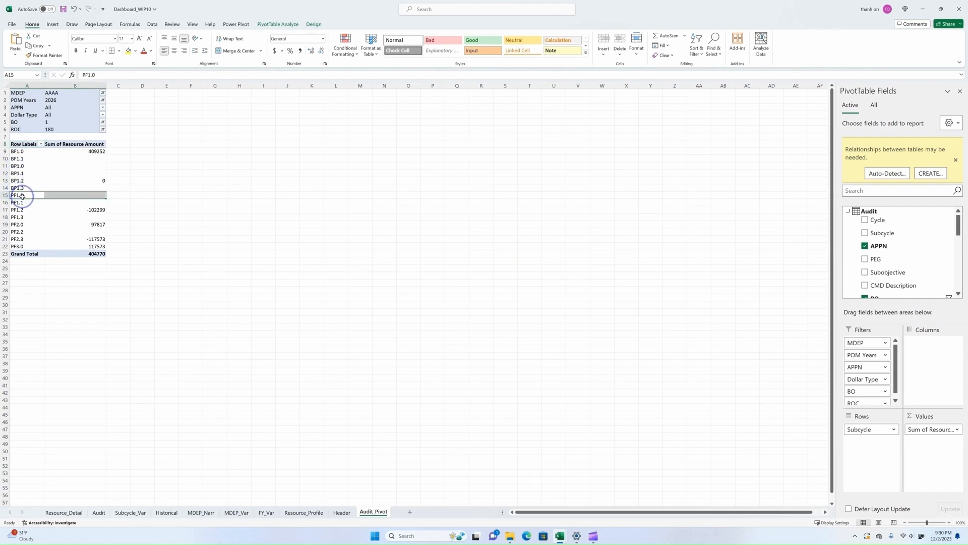
pyautogui.keyDown('shift'); pyautogui.click(16, 246); pyautogui.keyUp('shift')
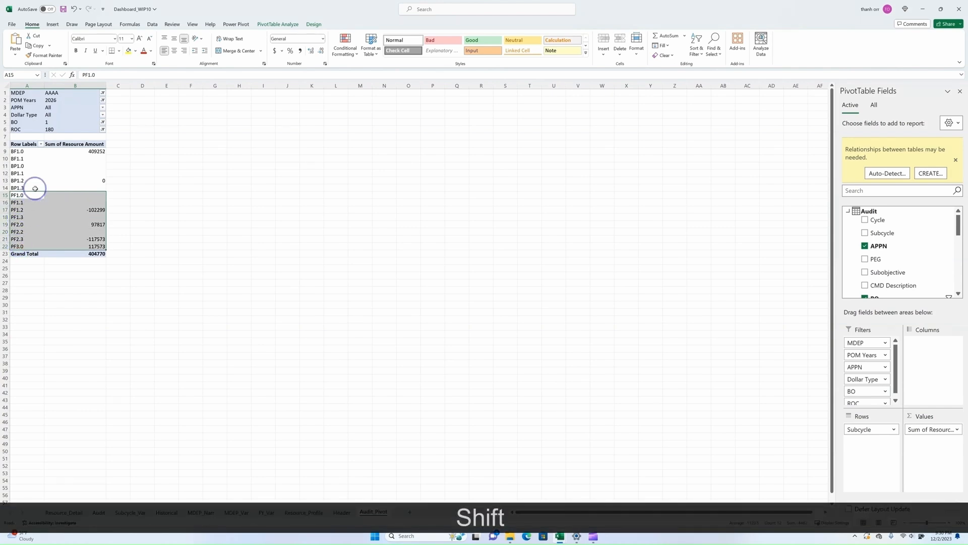
pyautogui.moveTo(35, 193); pyautogui.dragTo(35, 161)
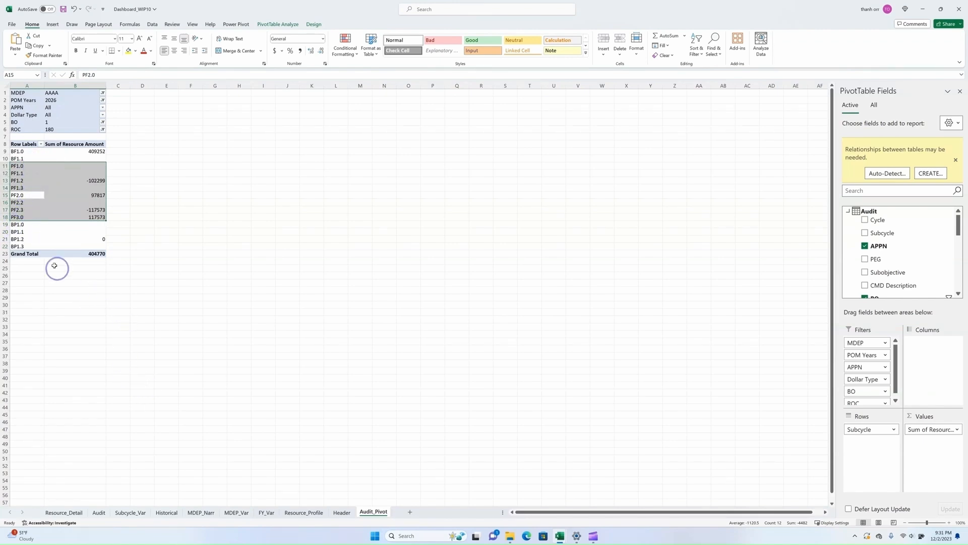
pyautogui.click(136, 233)
# Format the Sum of Resource Amount values as $ currency with 0 decimal places and red negative numbers in parentheses.
pyautogui.click(76, 151)
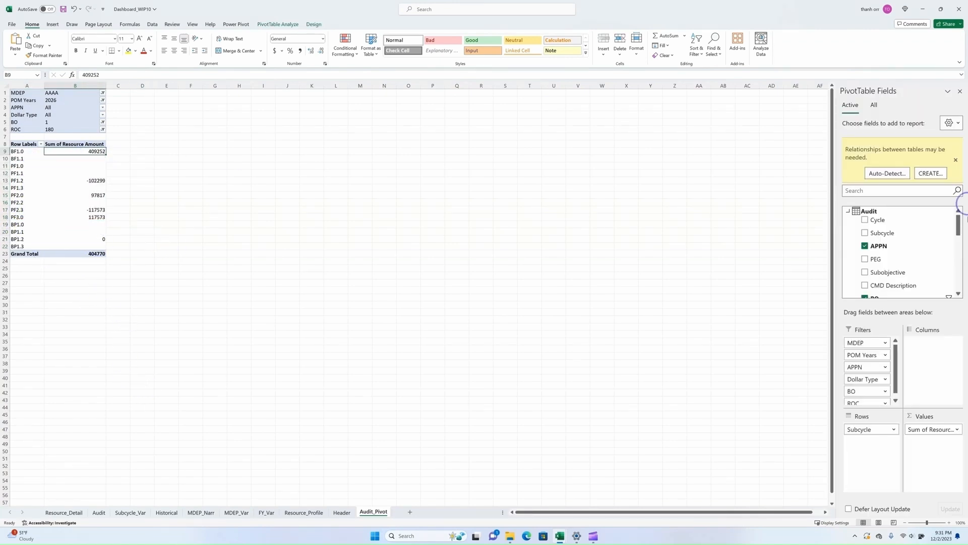
pyautogui.click(957, 429)
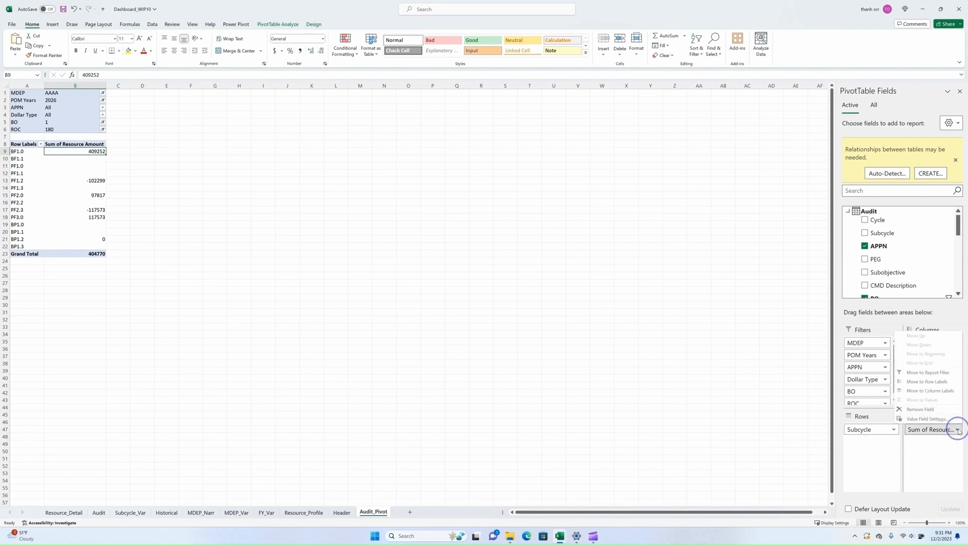
pyautogui.click(915, 419)
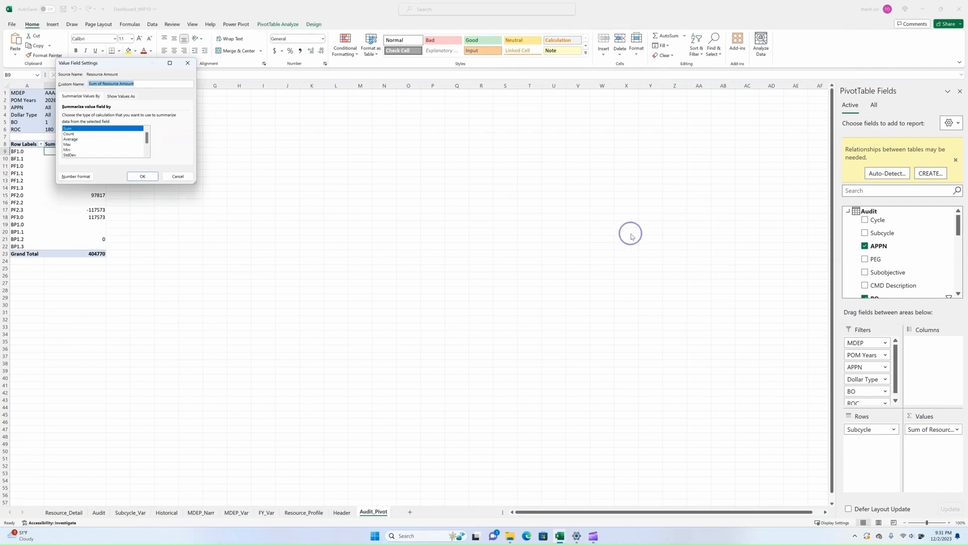
pyautogui.click(76, 176)
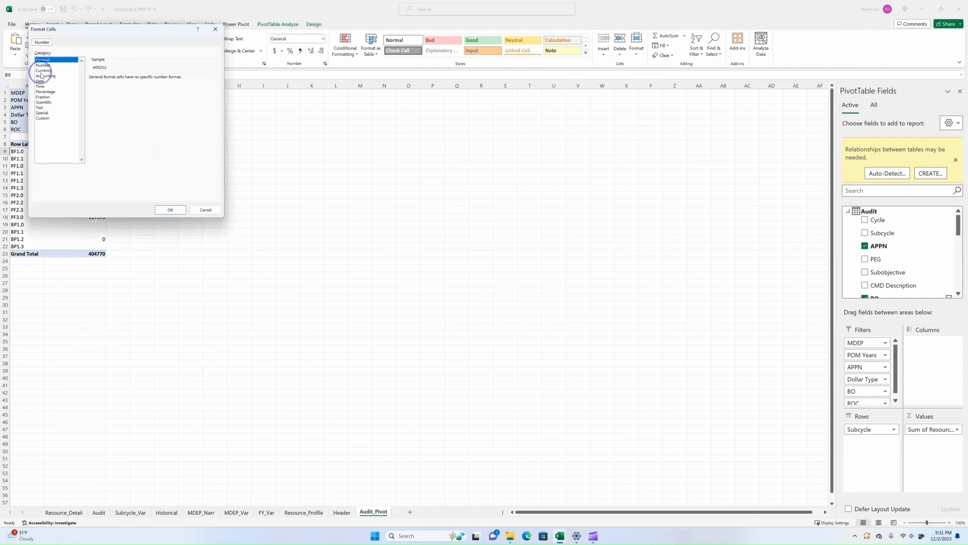
pyautogui.click(42, 71)
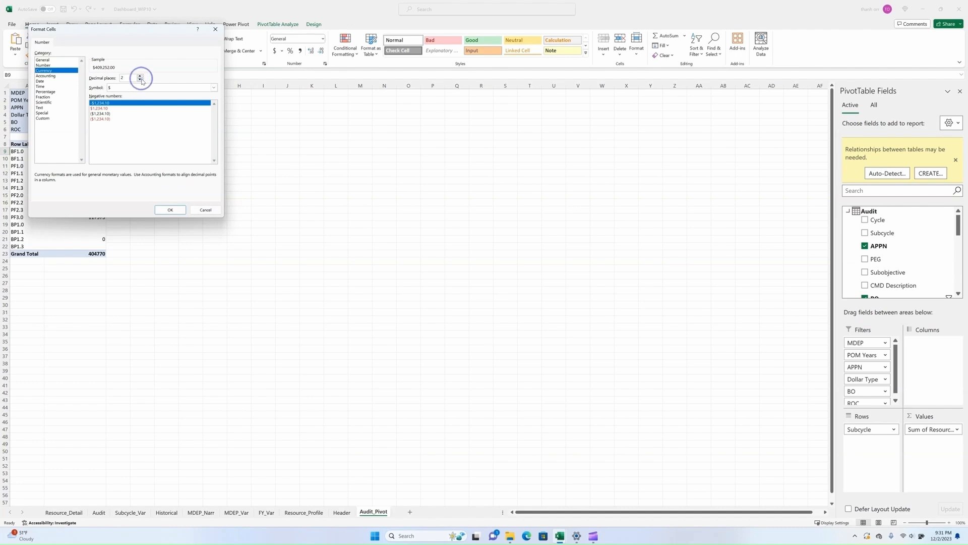
pyautogui.click(97, 119)
pyautogui.click(170, 210)
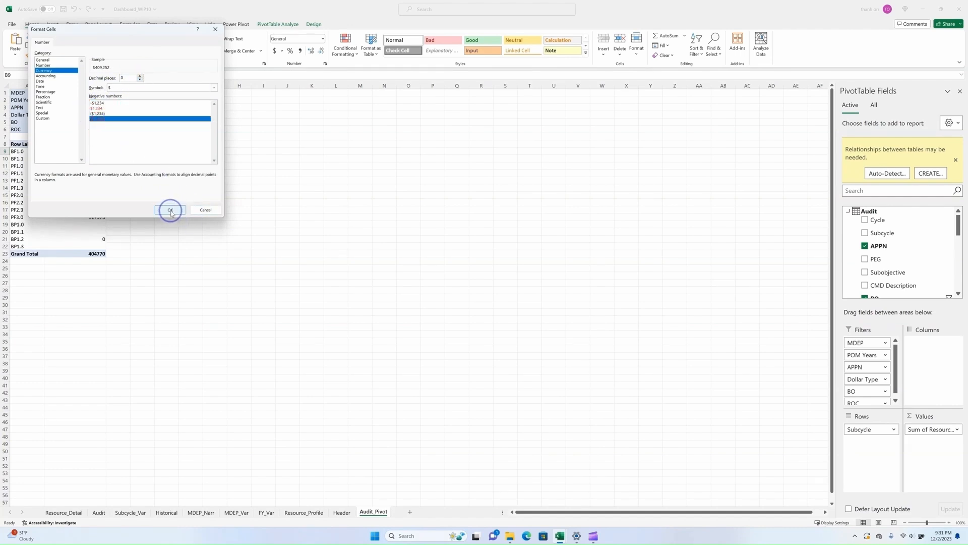
pyautogui.click(143, 176)
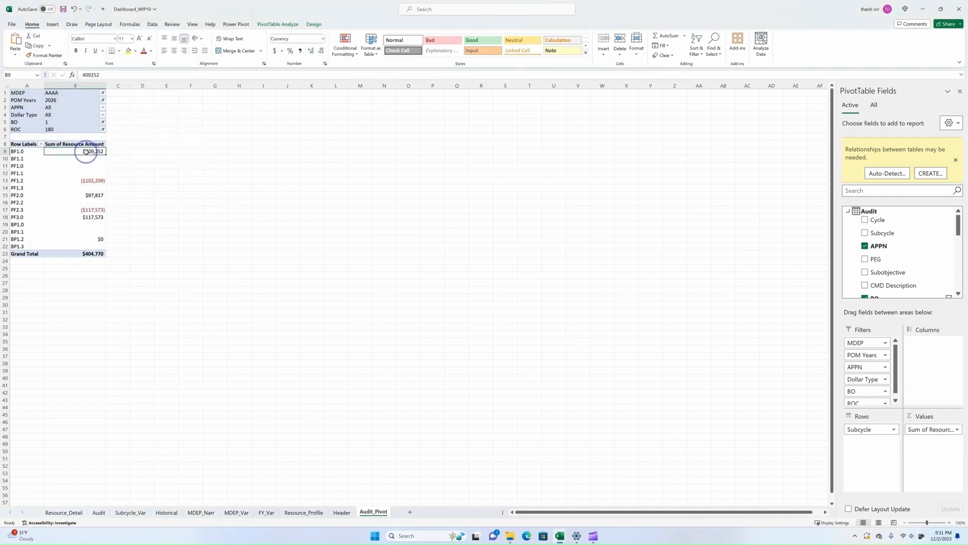
# Copy the entire Audit_BO1 PivotTable to cell D1 and fit column E to its contents.
pyautogui.click(28, 129)
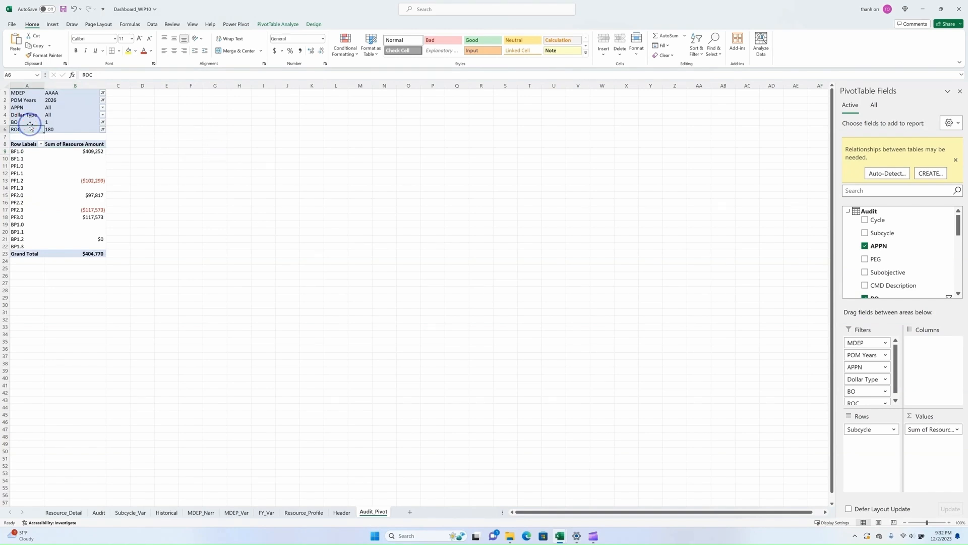
pyautogui.click(271, 25)
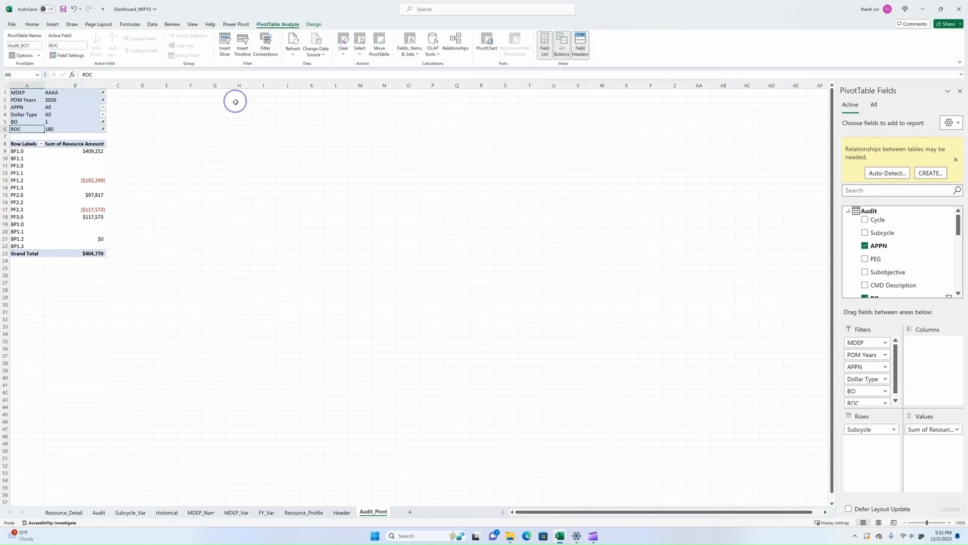
pyautogui.click(360, 45)
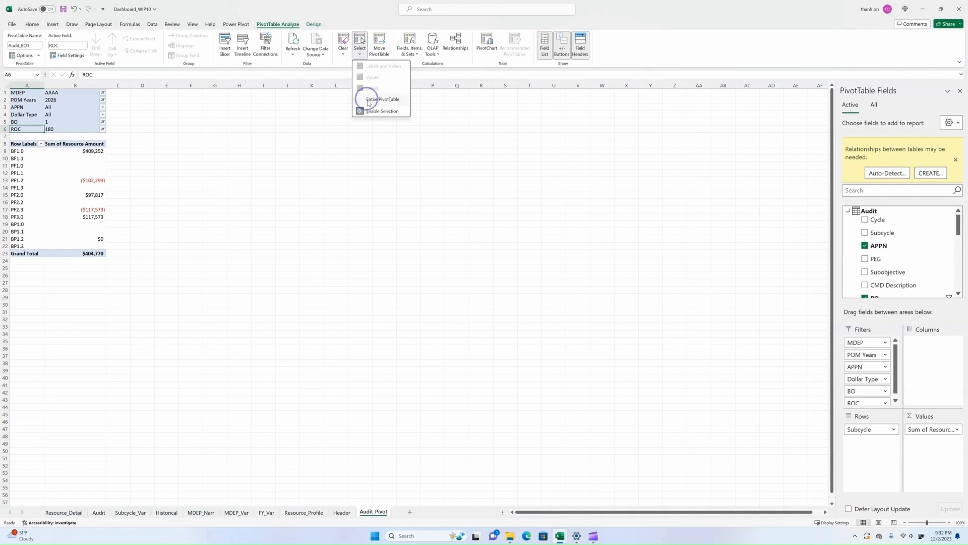
pyautogui.click(381, 99)
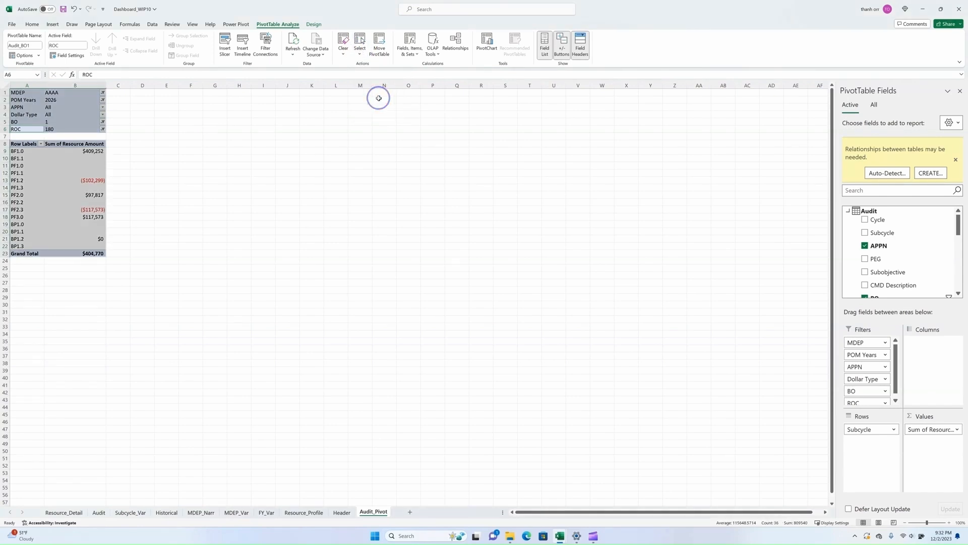
pyautogui.hotkey('ctrl', 'c')
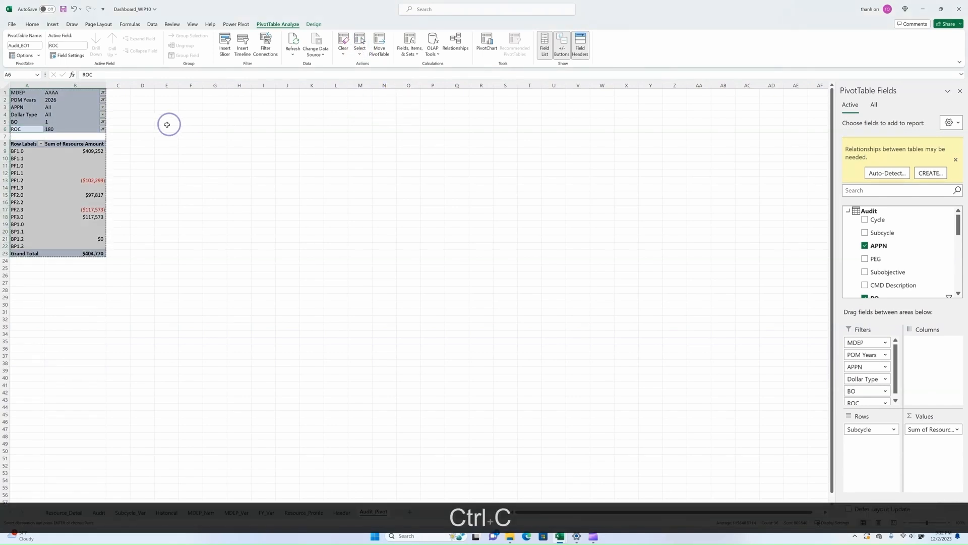
pyautogui.click(147, 90)
pyautogui.hotkey('ctrl', 'v')
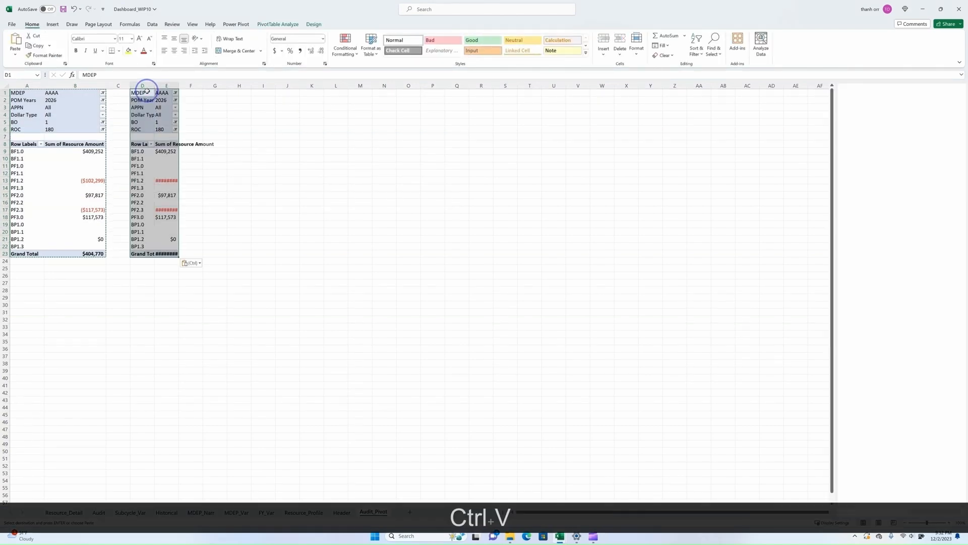
pyautogui.doubleClick(179, 86)
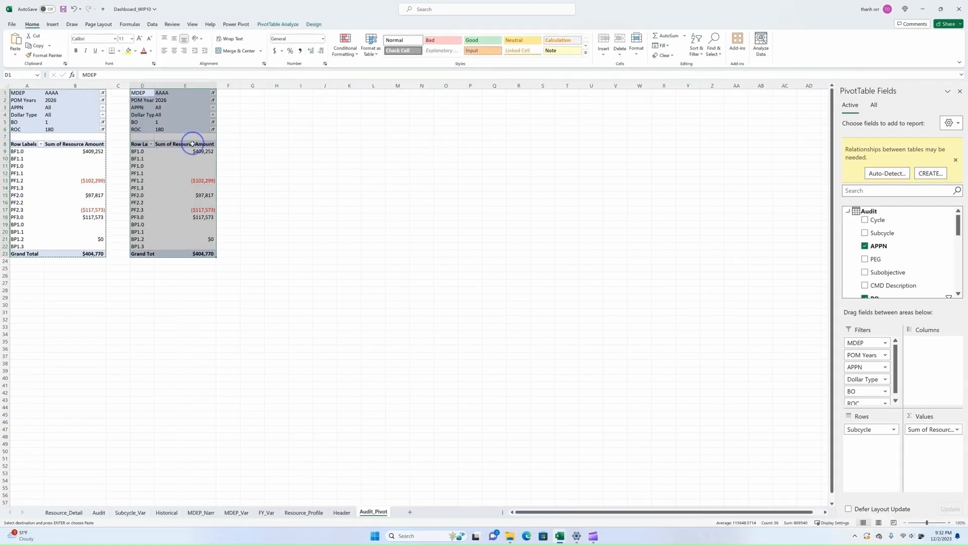
# Paste another copy of the audit PivotTable at cell G1 and fit column H to its contents.
pyautogui.click(253, 90)
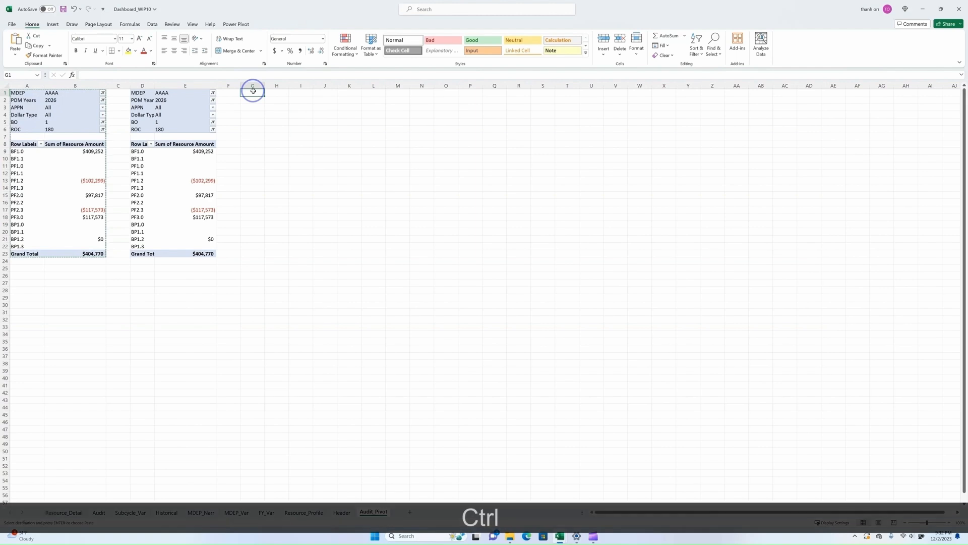
pyautogui.hotkey('ctrl', 'v')
pyautogui.click(315, 114)
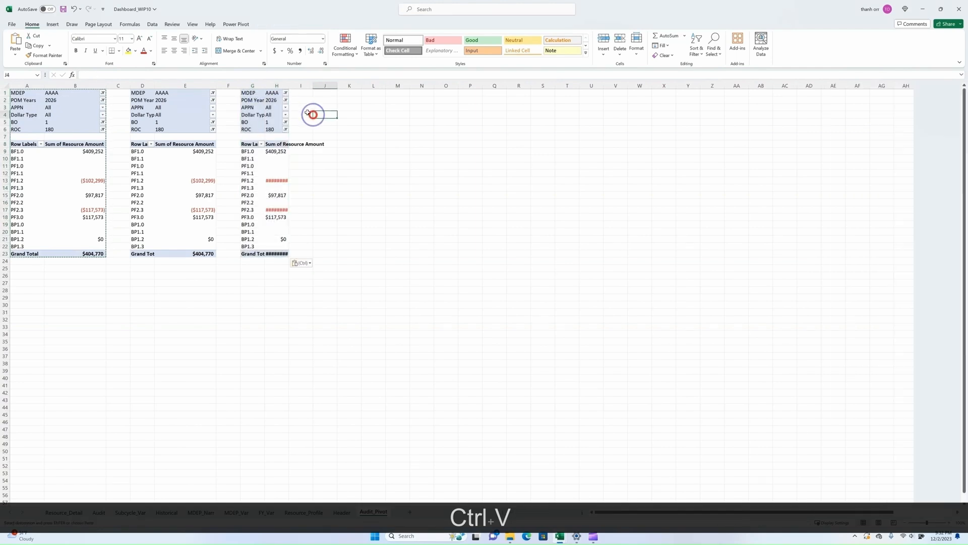
pyautogui.doubleClick(289, 86)
# Filter the PivotTable at D1 to BO 7 and the PivotTable at G1 to BO R.
pyautogui.click(142, 107)
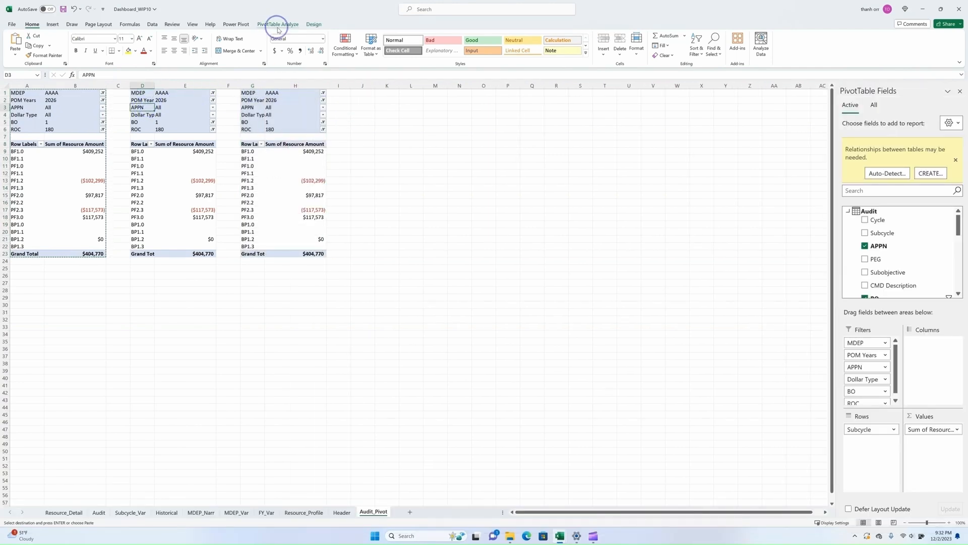
pyautogui.click(277, 25)
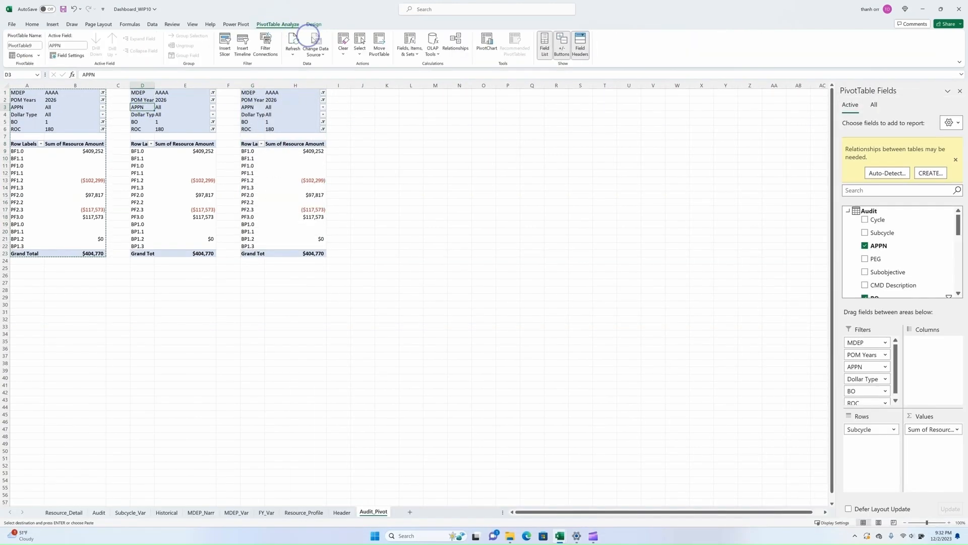
pyautogui.click(213, 122)
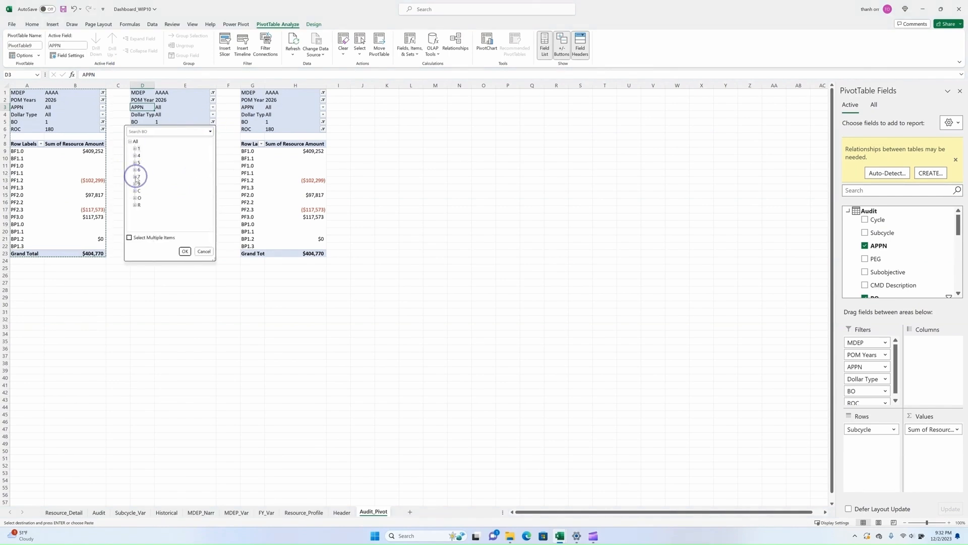
pyautogui.click(185, 251)
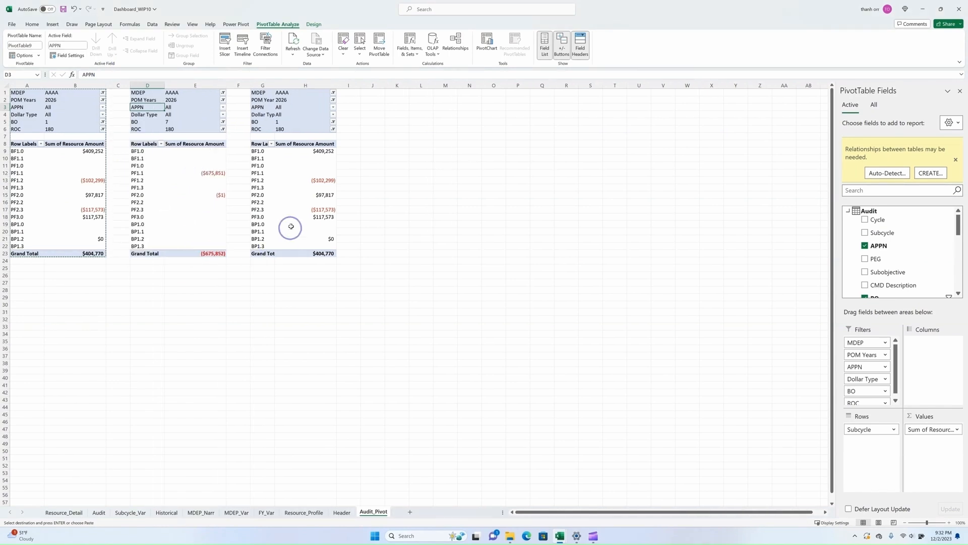
pyautogui.click(333, 122)
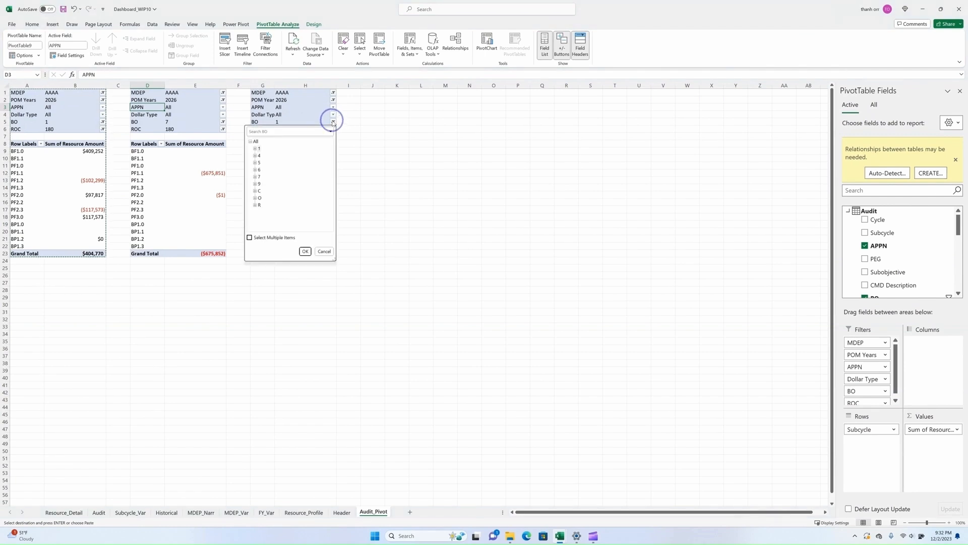
pyautogui.click(259, 205)
pyautogui.click(305, 251)
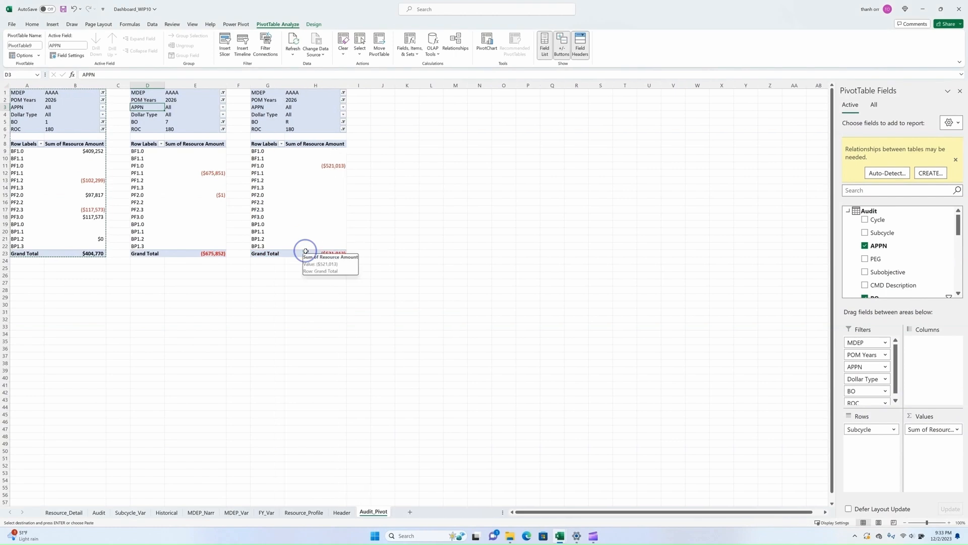
# Insert a blank PivotTable from the Data Model at cell J1 of the Audit_Pivot sheet.
pyautogui.click(382, 92)
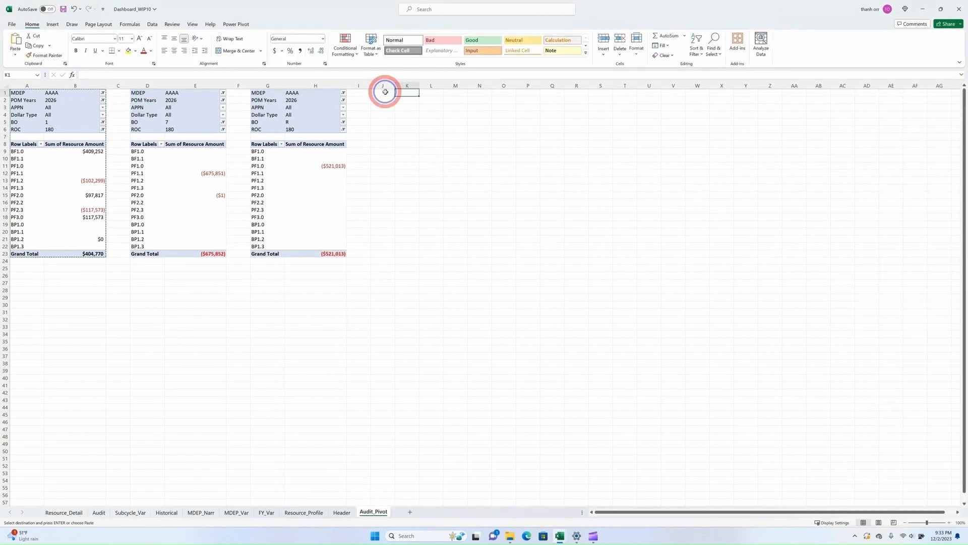
pyautogui.click(52, 24)
pyautogui.click(16, 50)
pyautogui.click(39, 89)
pyautogui.click(148, 153)
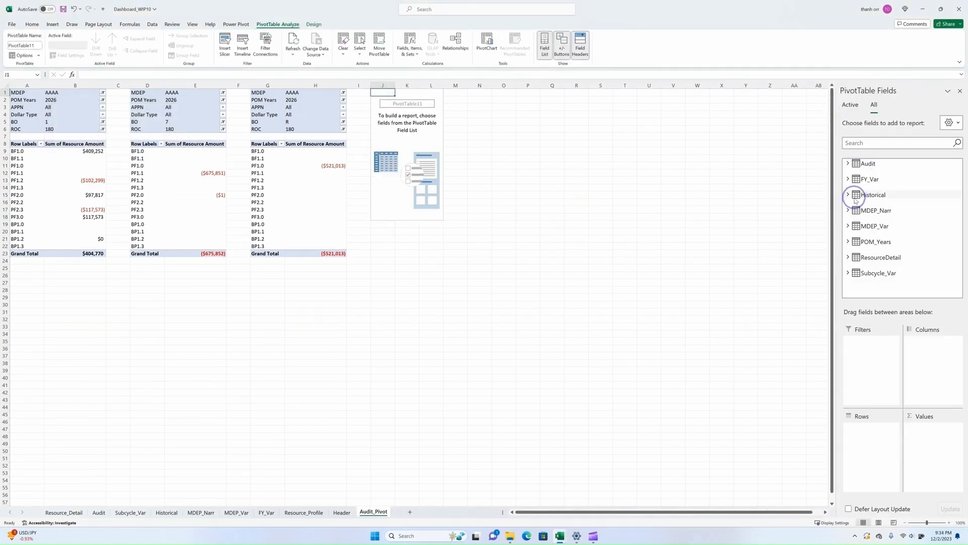
# Add Position, MDEP from MDEP_Var, and ROC as report filters of the new PivotTable at J1.
pyautogui.click(856, 257)
pyautogui.scroll(2, 926, 217)
pyautogui.moveTo(881, 266); pyautogui.dragTo(863, 348)
pyautogui.click(856, 226)
pyautogui.moveTo(876, 236); pyautogui.dragTo(896, 351)
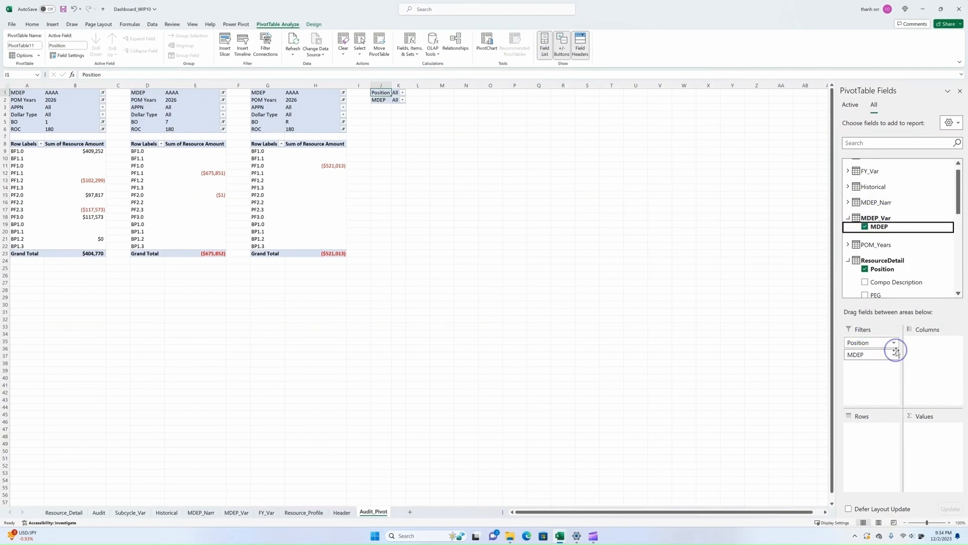
pyautogui.scroll(-5, 880, 255)
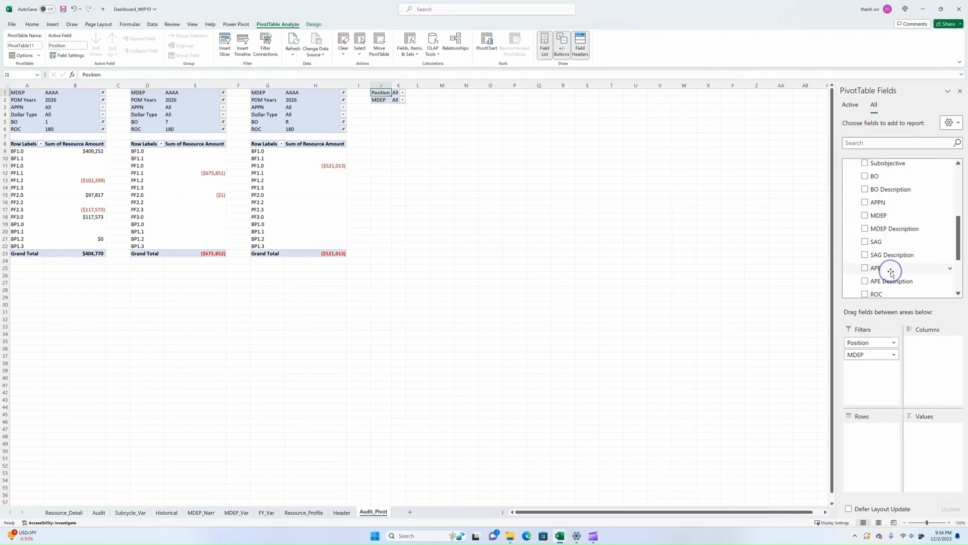
pyautogui.moveTo(876, 270); pyautogui.dragTo(882, 359)
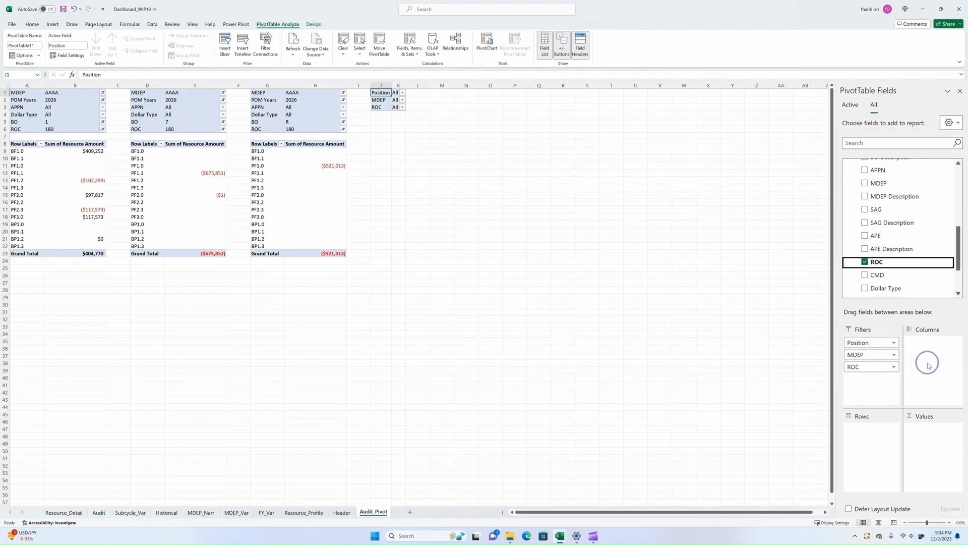
# Add APPN and Dollar Type from ResourceDetail and POM Years from the POM_Years table as further report filters.
pyautogui.moveTo(878, 170); pyautogui.dragTo(880, 377)
pyautogui.moveTo(890, 289); pyautogui.dragTo(883, 389)
pyautogui.moveTo(954, 245); pyautogui.dragTo(956, 199)
pyautogui.click(849, 213)
pyautogui.moveTo(876, 224); pyautogui.dragTo(859, 396)
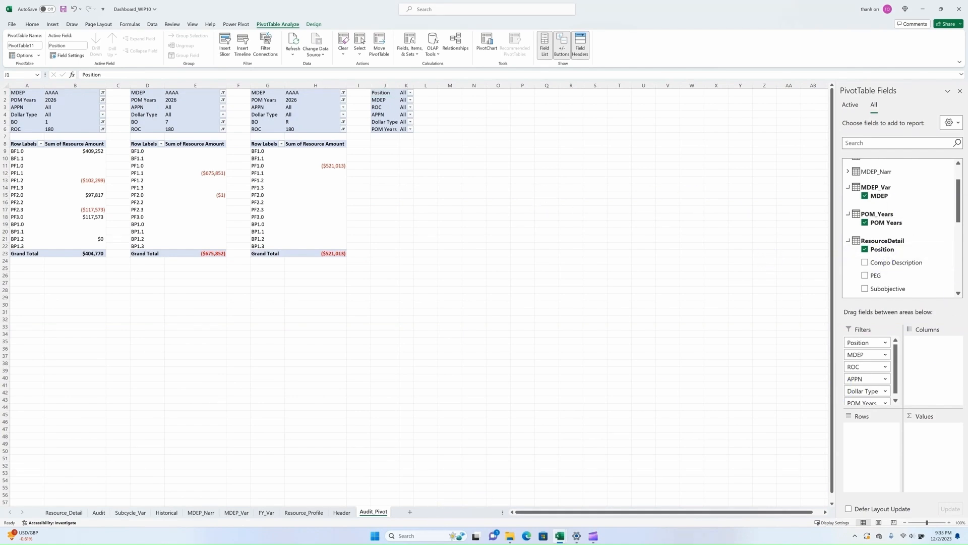
# Use BO Combo as the PivotTable's rows and the sum of Resource Amount as its values.
pyautogui.scroll(-8, 898, 267)
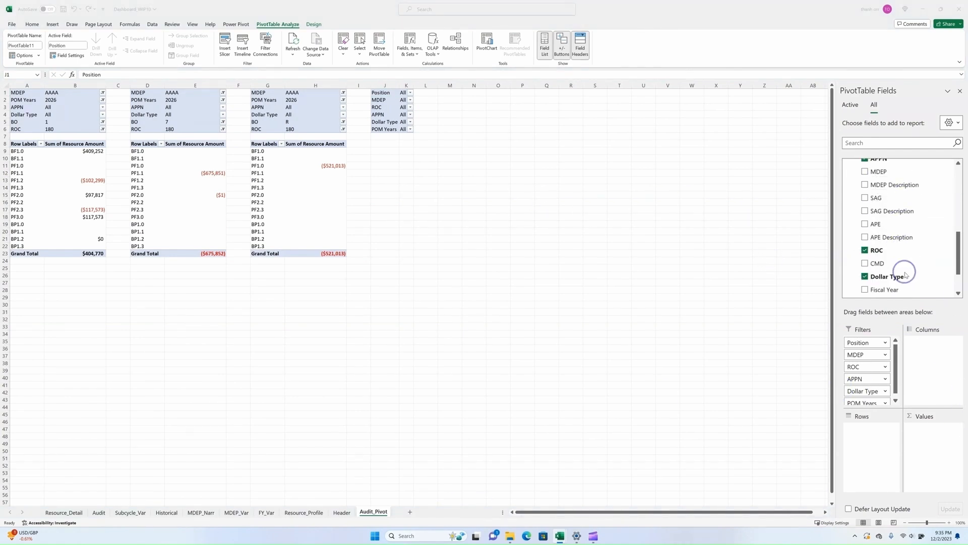
pyautogui.click(873, 269)
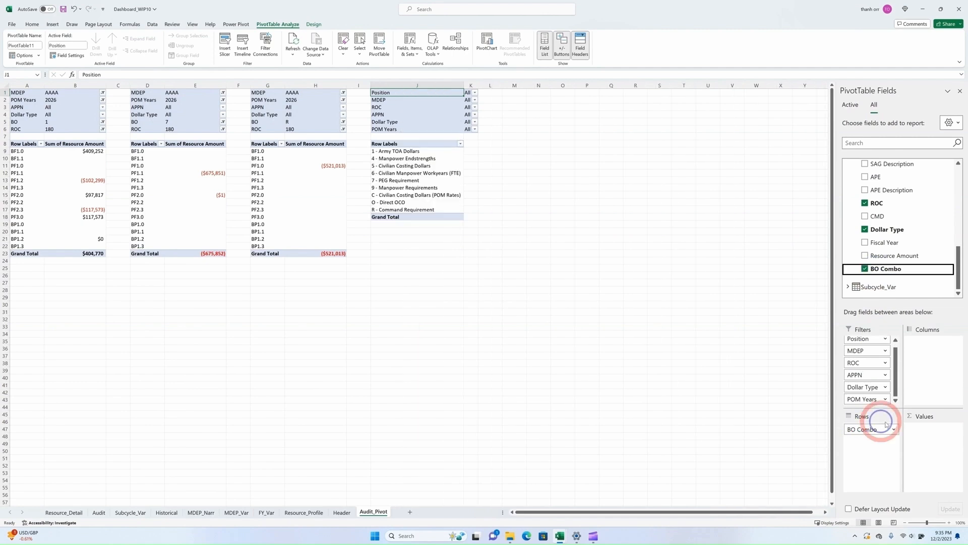
pyautogui.moveTo(896, 255); pyautogui.dragTo(930, 428)
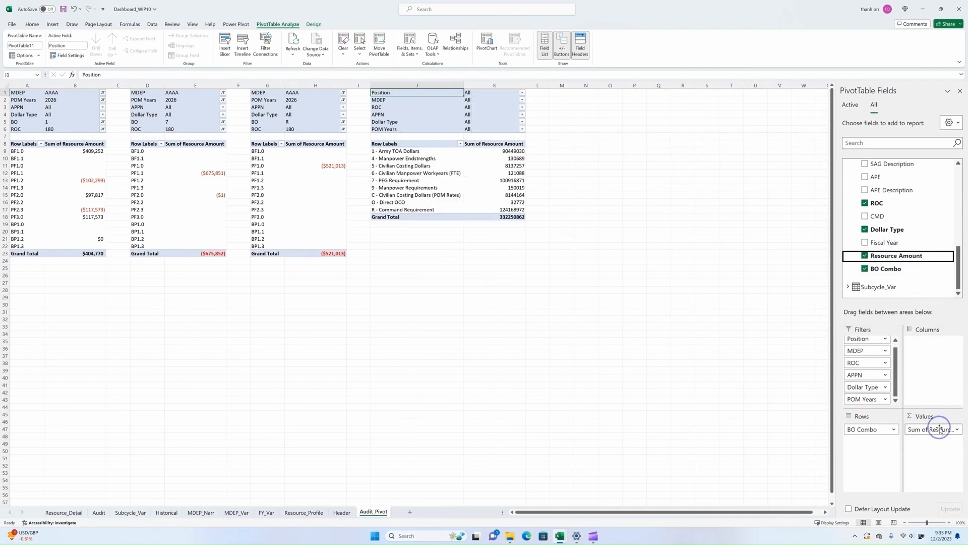
# Filter Position to BESPOM2529BF1.0 and limit the rows to 1 - Army TOA Dollars, 7 - PEG Requirement and R - Command Requirement.
pyautogui.click(522, 92)
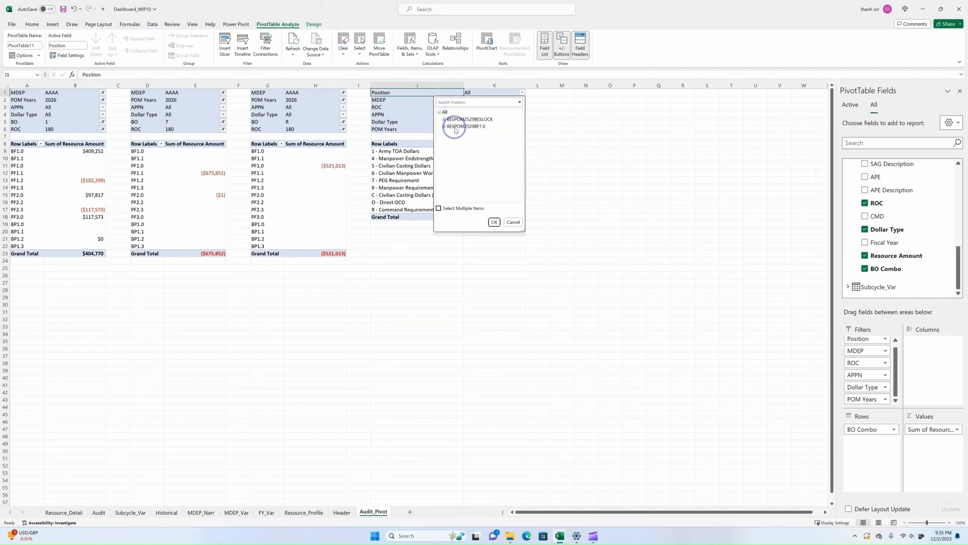
pyautogui.click(494, 222)
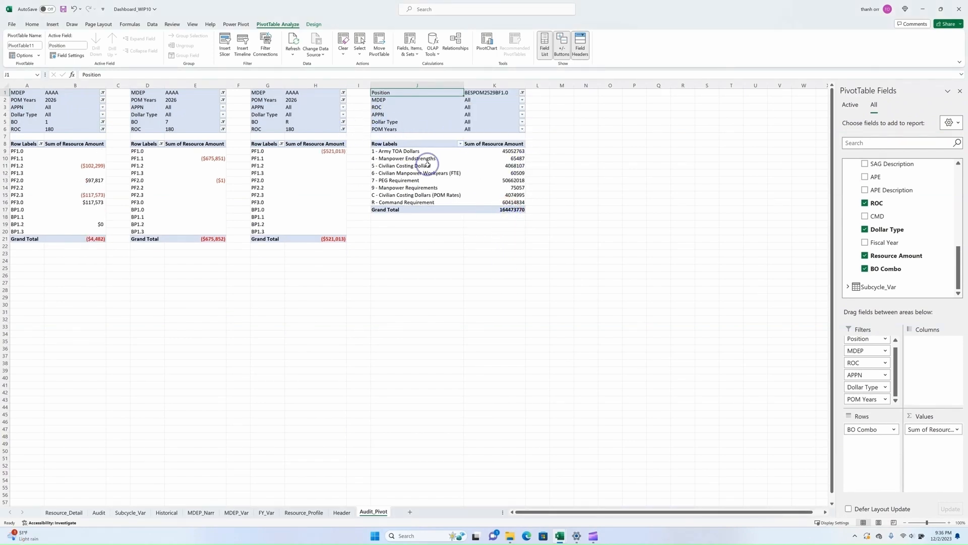
pyautogui.click(461, 144)
pyautogui.click(382, 231)
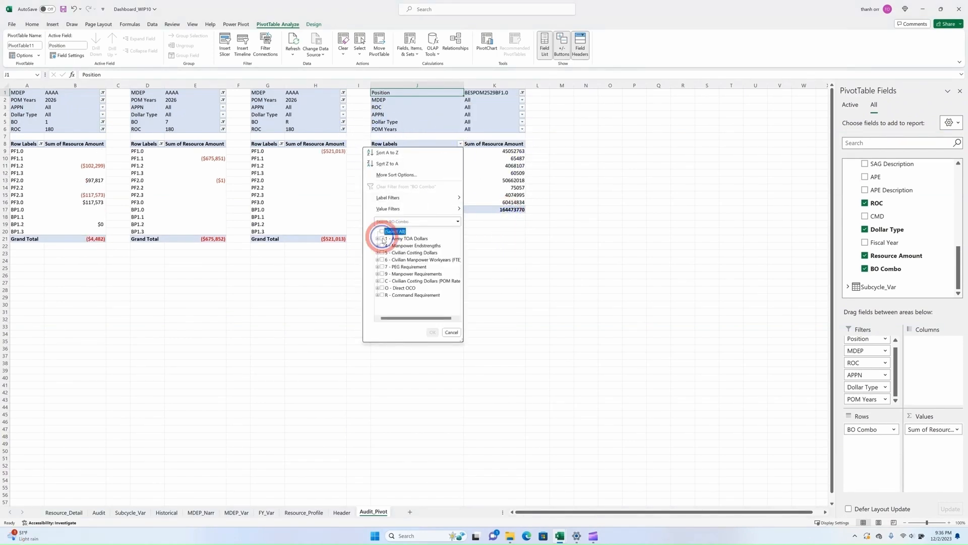
pyautogui.click(382, 238)
pyautogui.click(382, 267)
pyautogui.click(382, 295)
pyautogui.click(432, 332)
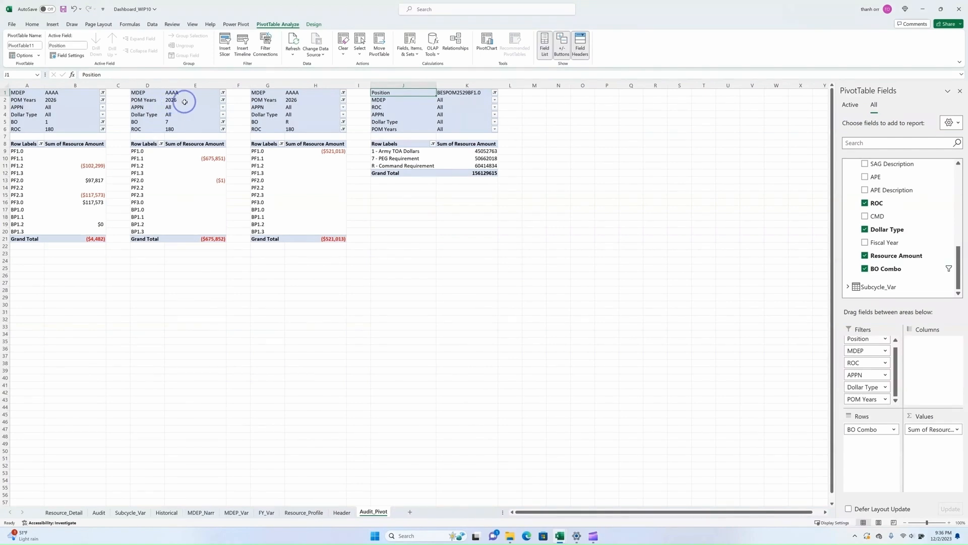
# Name the BO 7 PivotTable Audit_BO7 and the BO R PivotTable Audit_BOR.
pyautogui.click(201, 100)
pyautogui.click(57, 105)
pyautogui.click(168, 123)
pyautogui.click(33, 45)
pyautogui.write('Audit_BO')
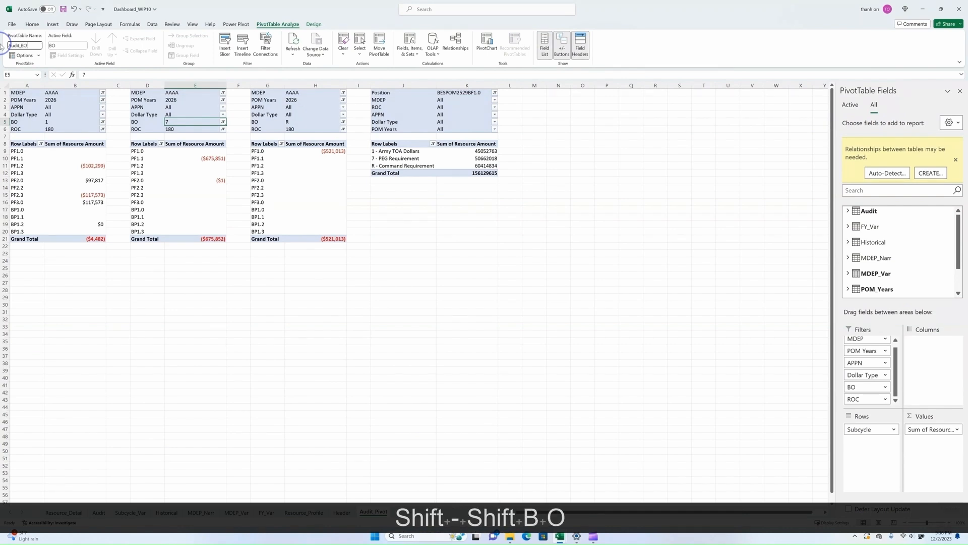
pyautogui.click(315, 107)
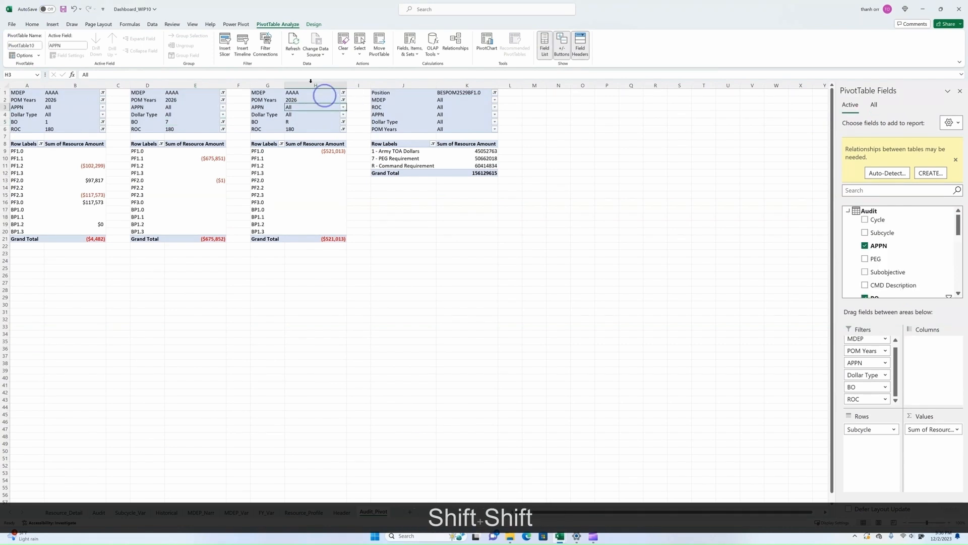
pyautogui.click(35, 45)
pyautogui.write('Audit_BOR')
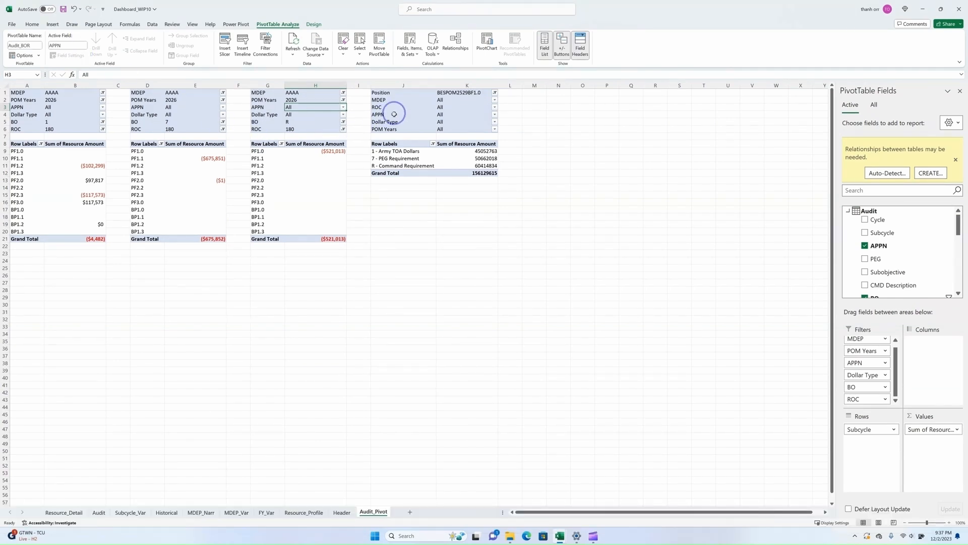
# Name the BO Combo PivotTable at J1 Audit_start.
pyautogui.click(391, 115)
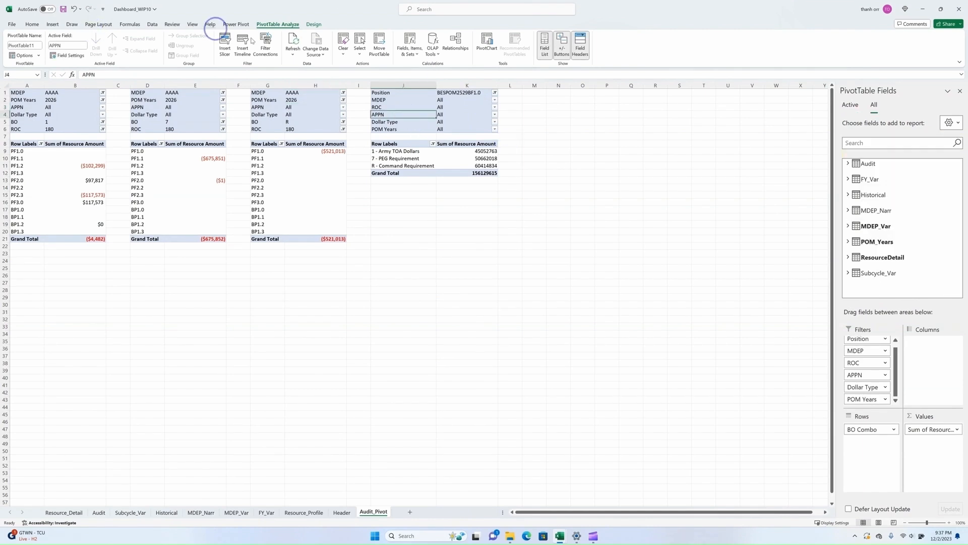
pyautogui.rightClick(403, 100)
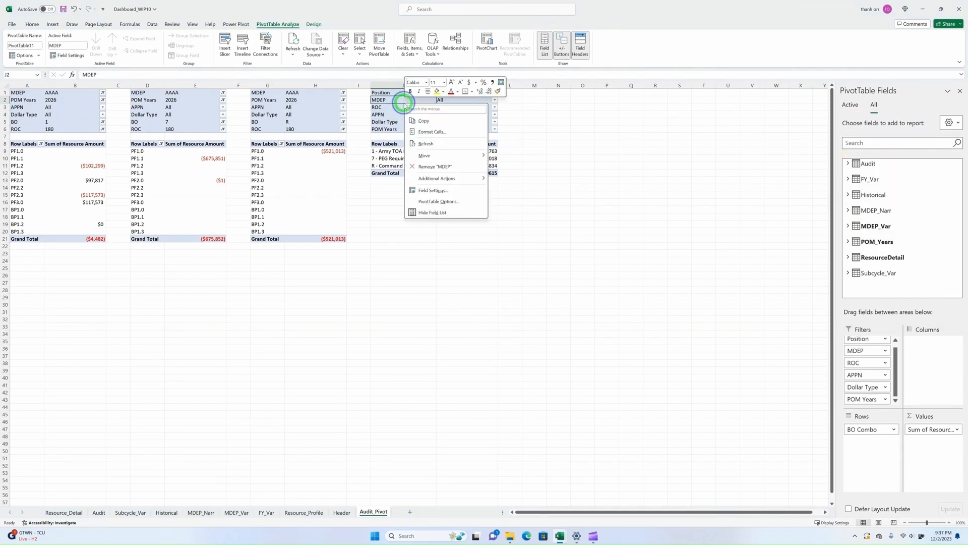
pyautogui.click(38, 46)
pyautogui.write('SA')
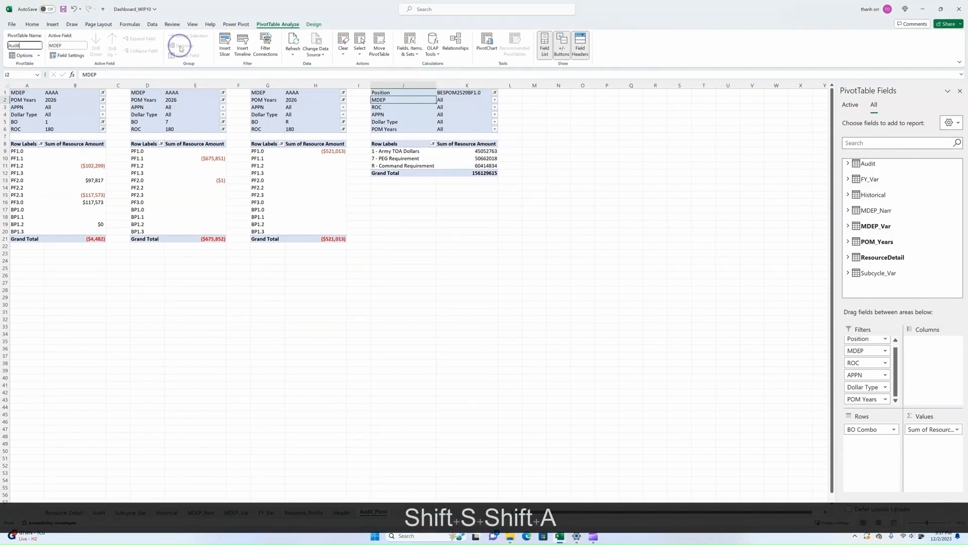
pyautogui.write('t_st')
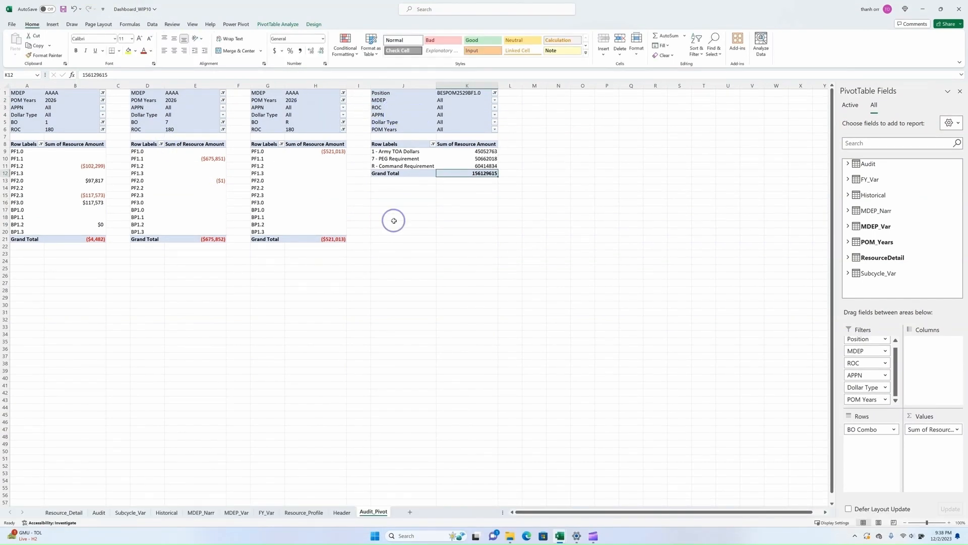
pyautogui.click(409, 123)
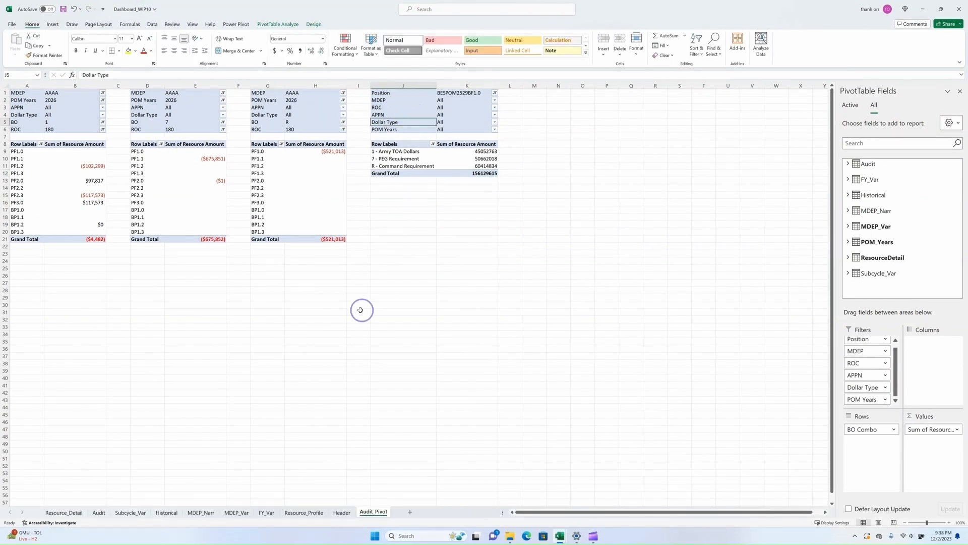
# Connect the MDEP slicer on the Resource_Profile sheet to the Audit_start PivotTable.
pyautogui.click(302, 513)
pyautogui.rightClick(36, 169)
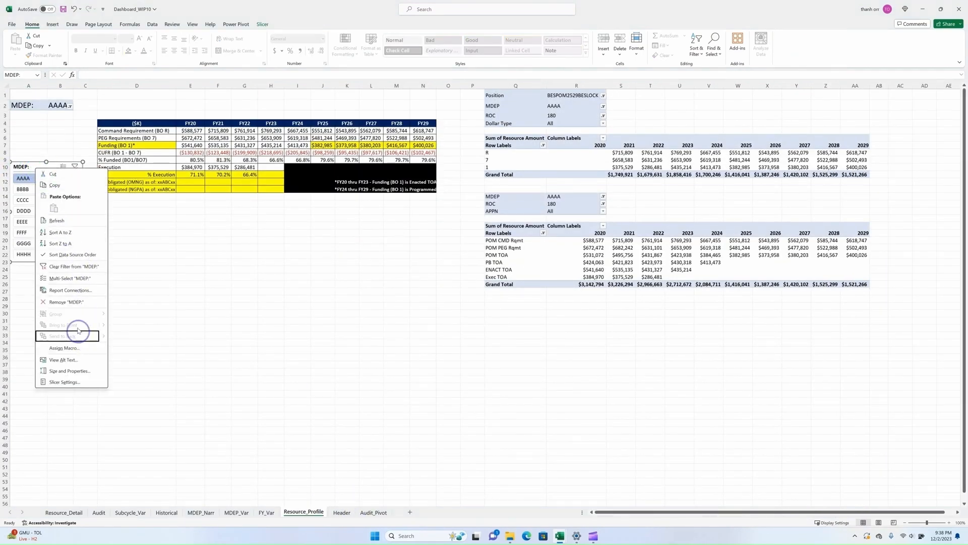
pyautogui.click(71, 290)
pyautogui.scroll(1, 72, 311)
pyautogui.scroll(-5, 71, 311)
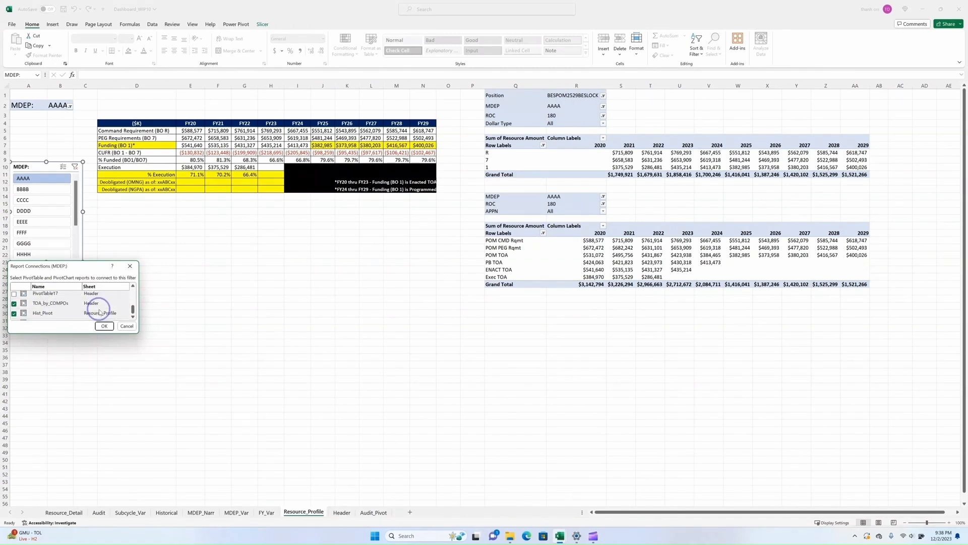
pyautogui.scroll(5, 91, 310)
pyautogui.click(14, 310)
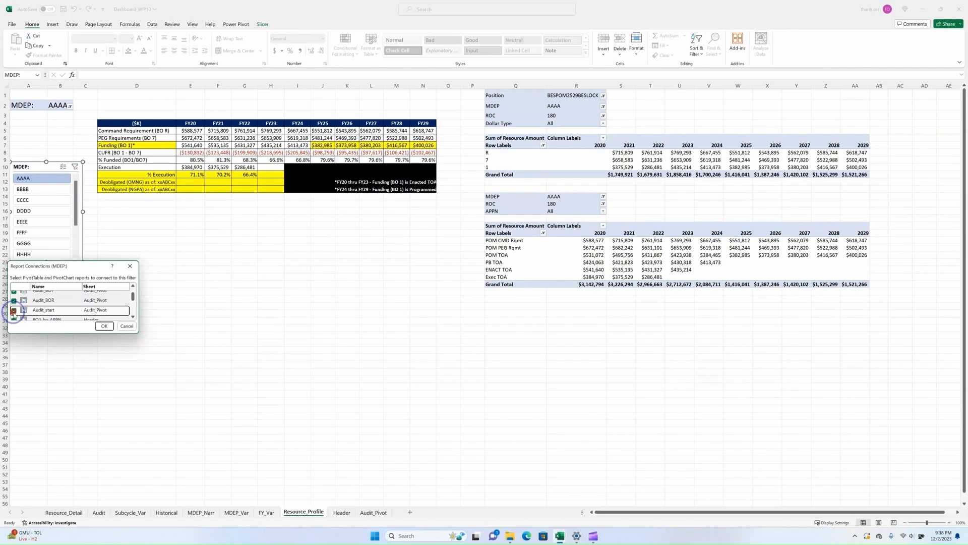
pyautogui.click(102, 326)
# Connect the POM Years slicer on the Header sheet to the Audit_start PivotTable.
pyautogui.click(342, 511)
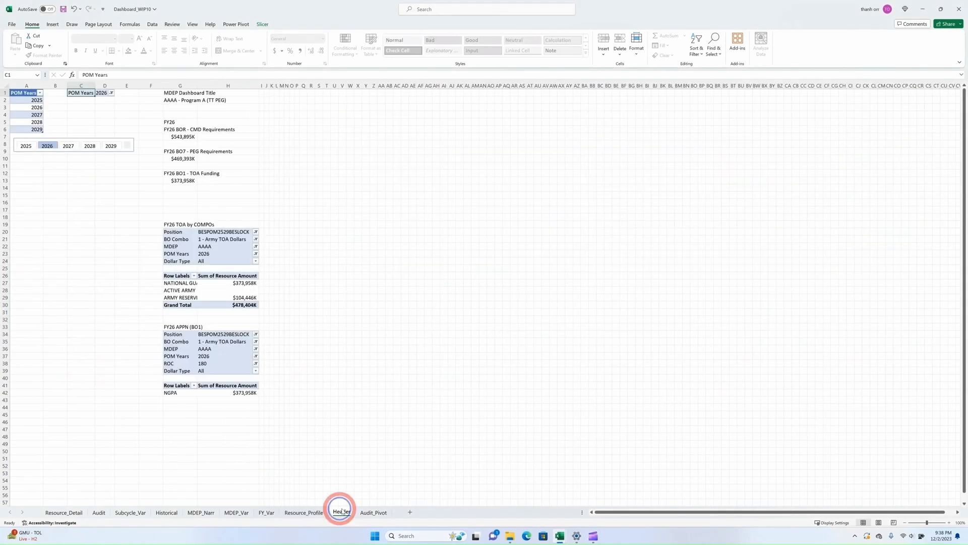
pyautogui.rightClick(67, 141)
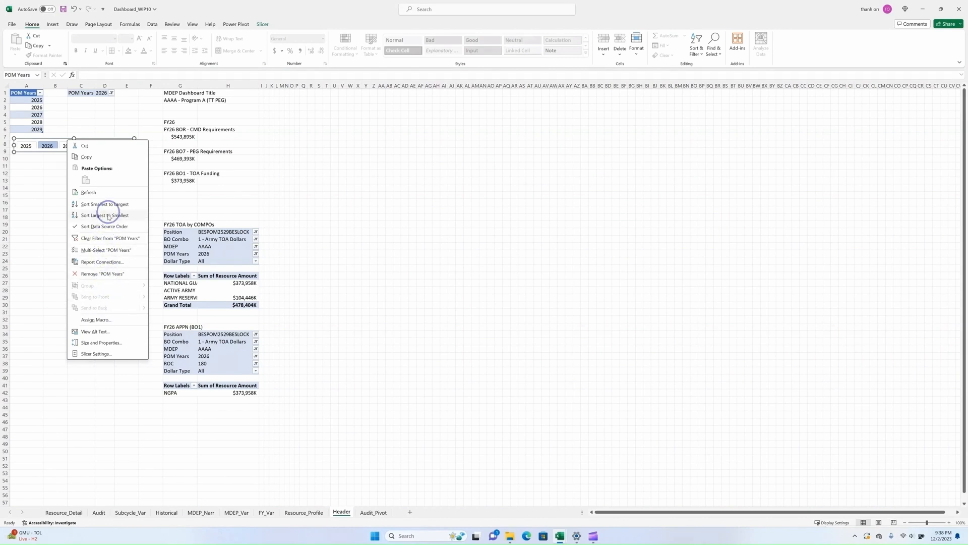
pyautogui.click(111, 263)
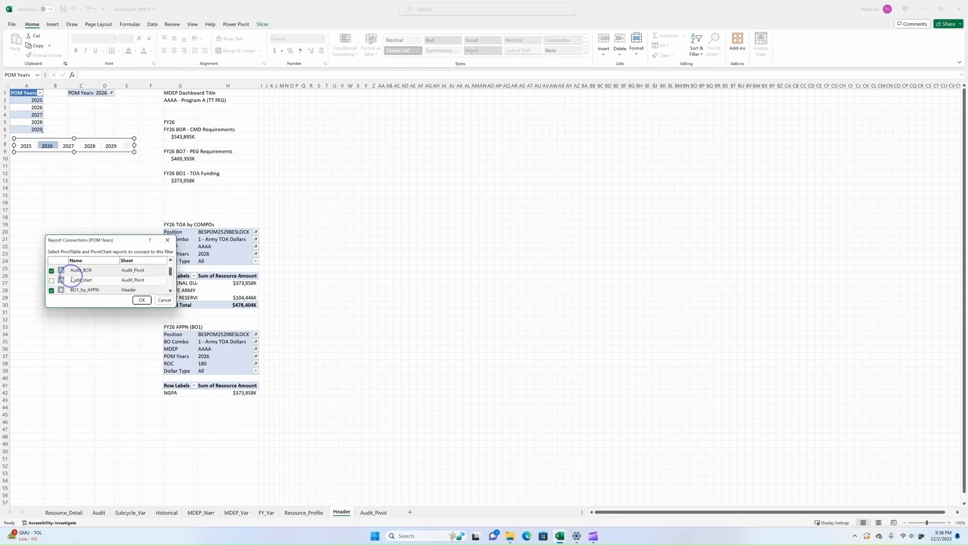
pyautogui.click(52, 281)
pyautogui.click(141, 300)
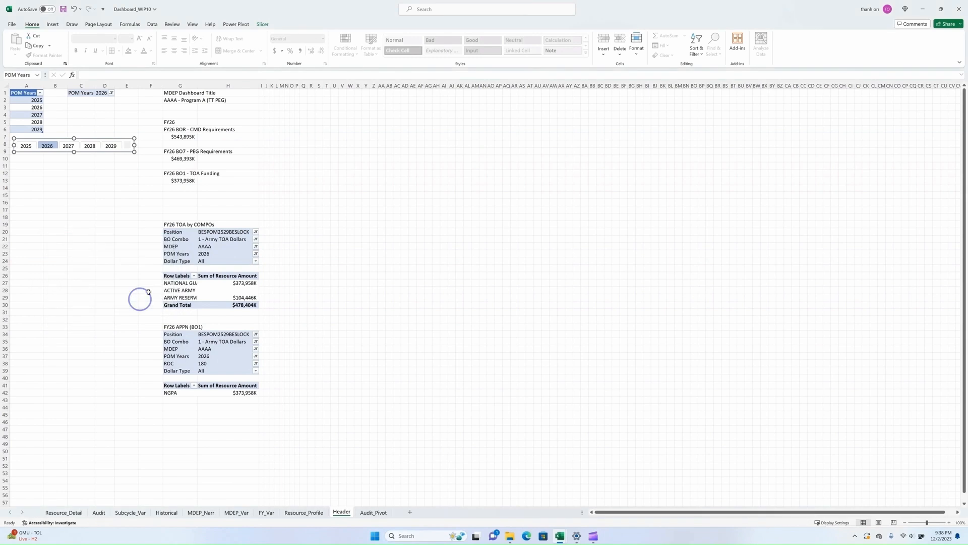
# Filter ROC to 180 in the Audit_start PivotTable on the Audit_Pivot sheet.
pyautogui.click(373, 512)
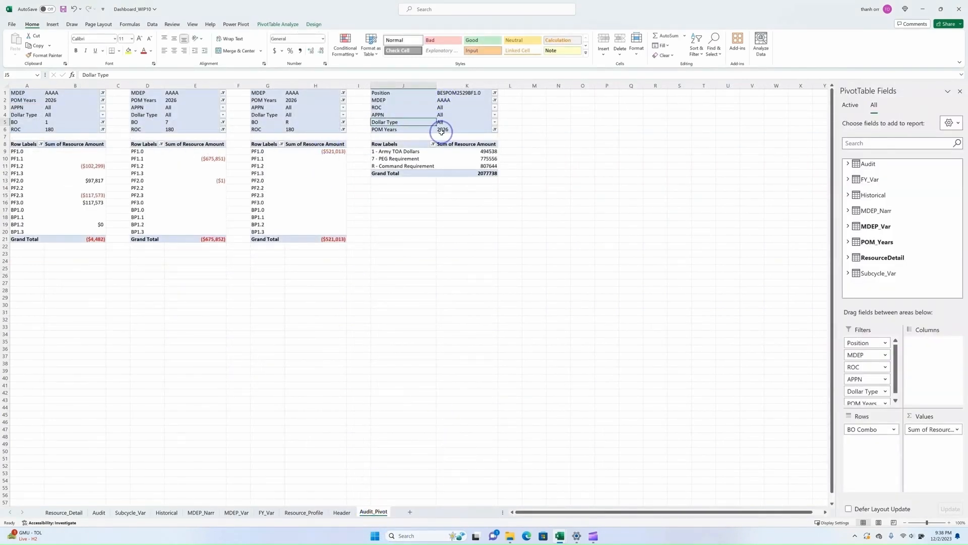
pyautogui.click(495, 107)
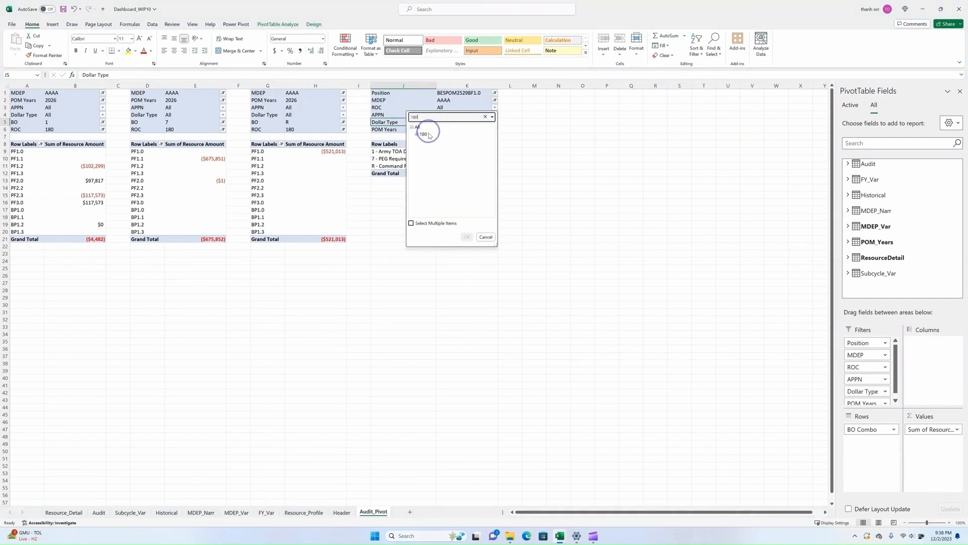
pyautogui.click(467, 238)
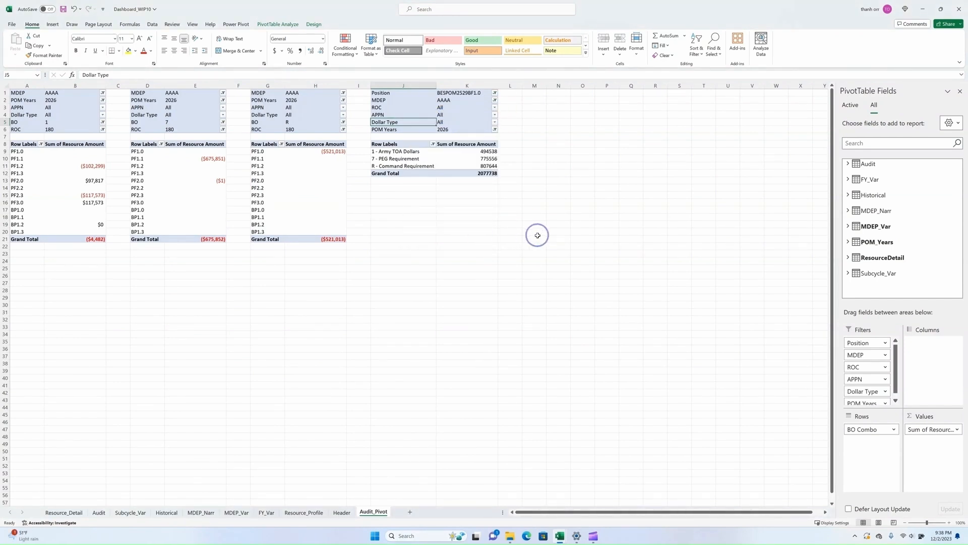
# Format the Sum of Resource Amount values of Audit_start as currency with zero decimal places and a chosen negative-number style.
pyautogui.rightClick(491, 159)
pyautogui.click(940, 419)
pyautogui.click(933, 429)
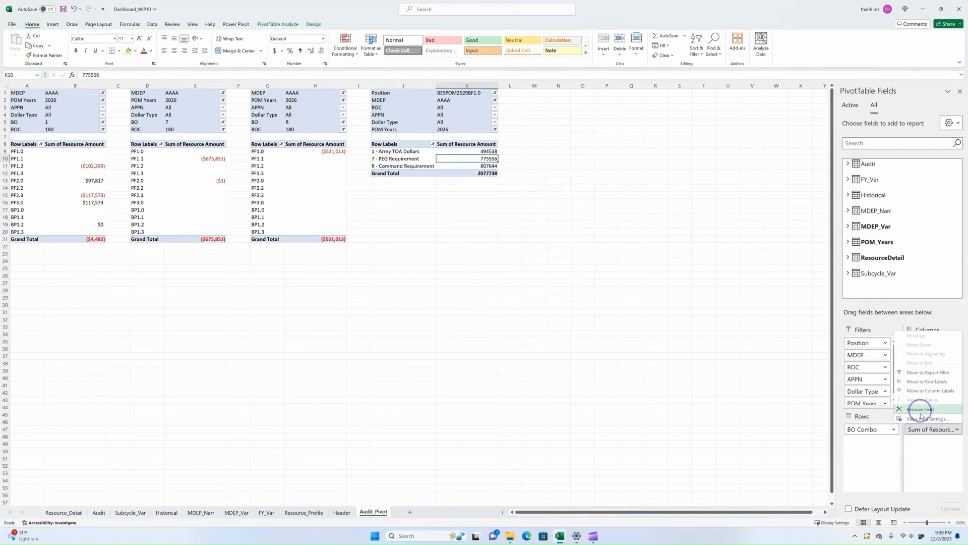
pyautogui.click(918, 415)
pyautogui.click(76, 176)
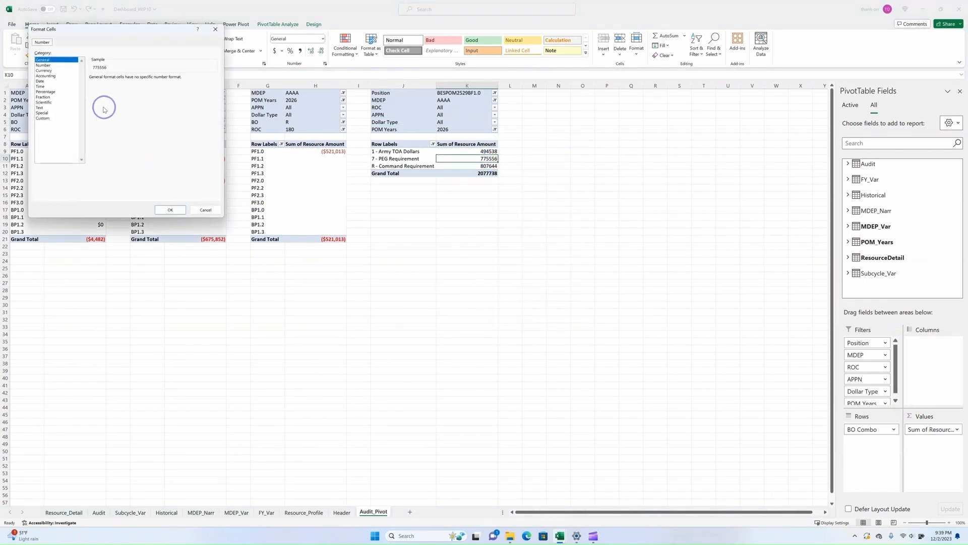
pyautogui.click(44, 70)
pyautogui.click(139, 80)
pyautogui.click(139, 80)
pyautogui.click(101, 119)
pyautogui.click(183, 213)
pyautogui.click(135, 178)
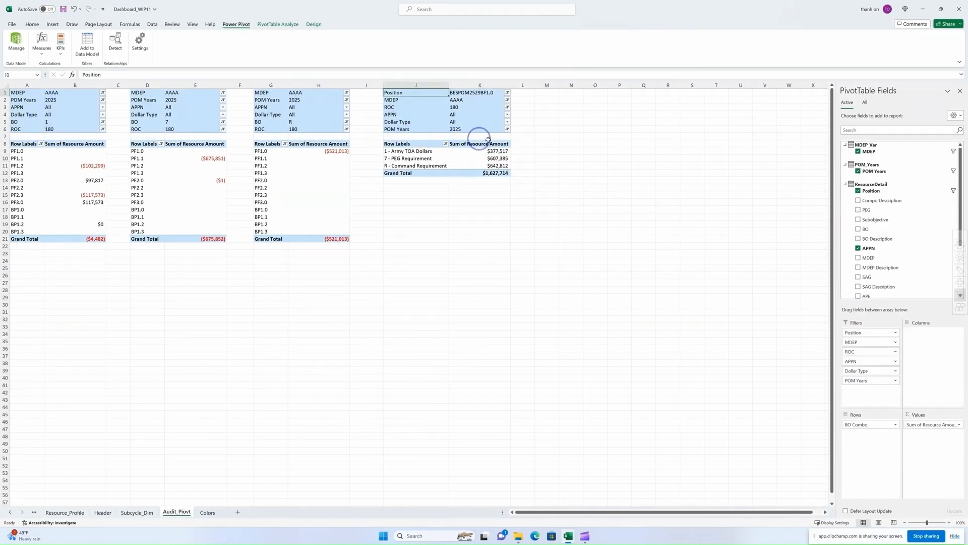
# Test the POM Years filter of the Audit_start PivotTable with 2026 and with 2029.
pyautogui.click(507, 130)
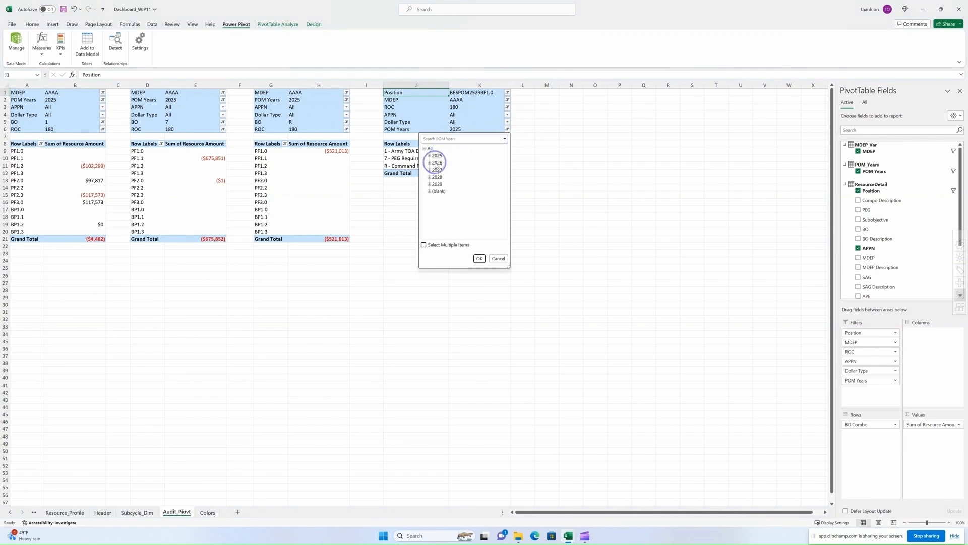
pyautogui.click(479, 258)
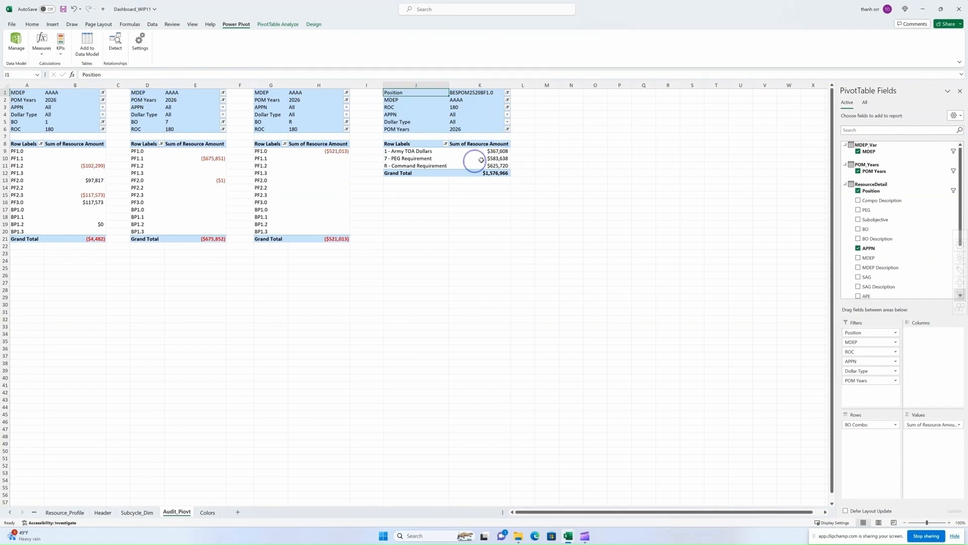
pyautogui.click(507, 129)
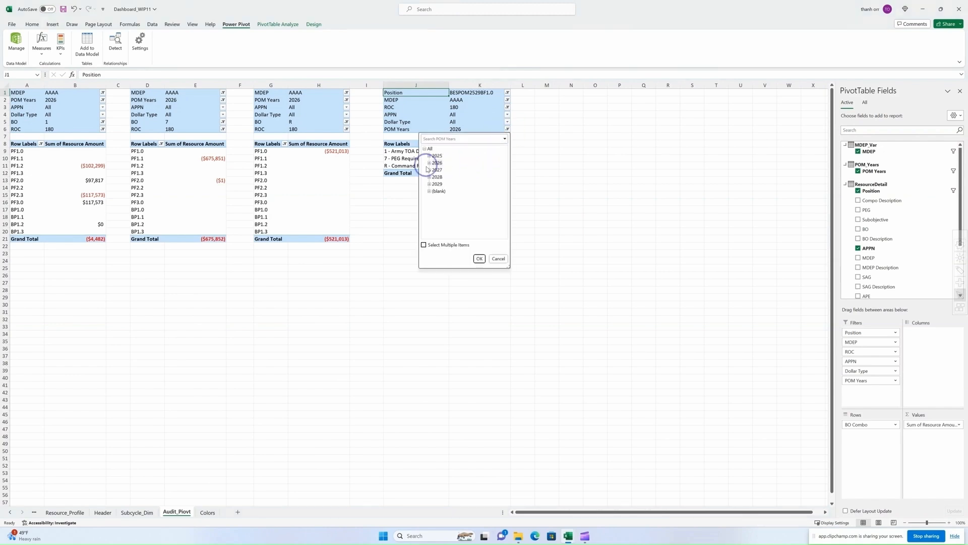
pyautogui.click(479, 259)
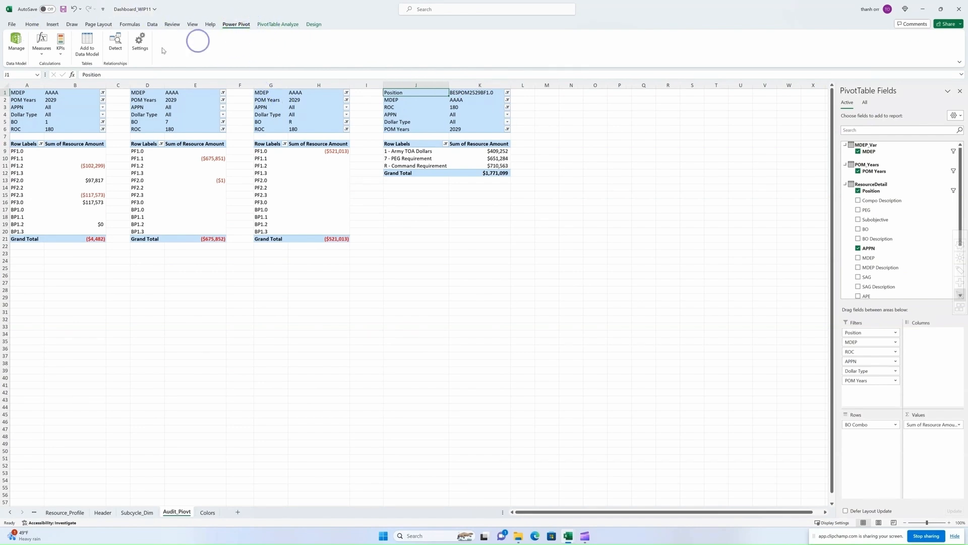
# In the data model's diagram, move the POM_Years table beside Audit and relate its POM Years field to Fiscal Year in Audit.
pyautogui.click(17, 43)
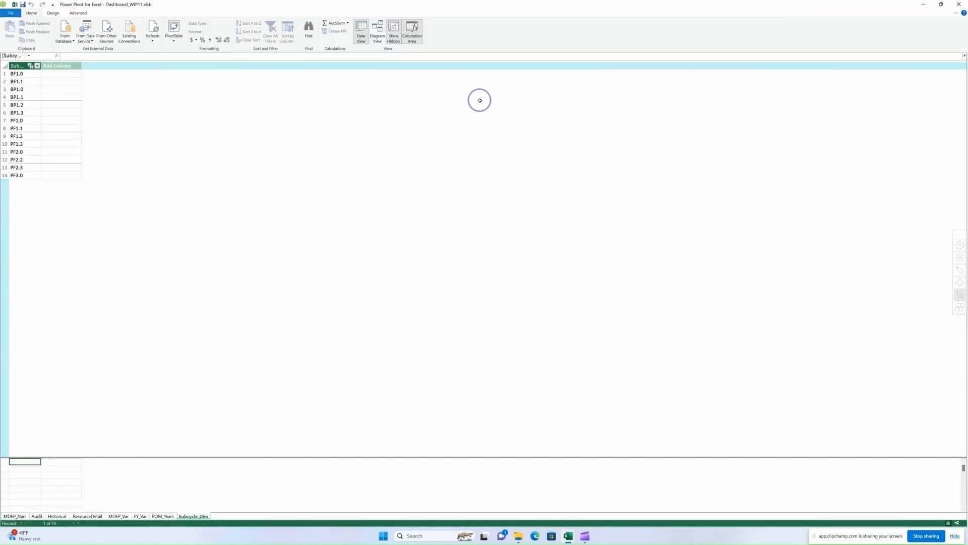
pyautogui.click(379, 29)
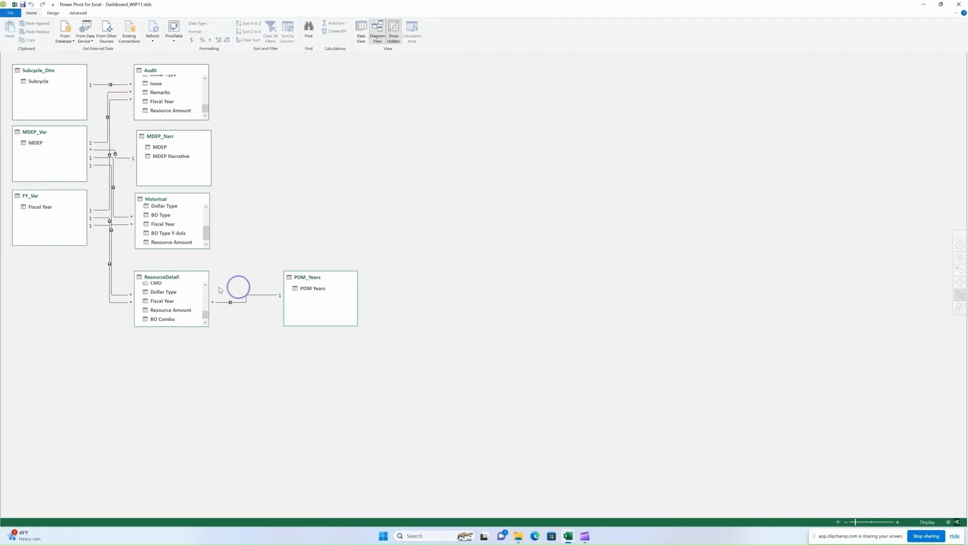
pyautogui.moveTo(322, 275); pyautogui.dragTo(290, 119)
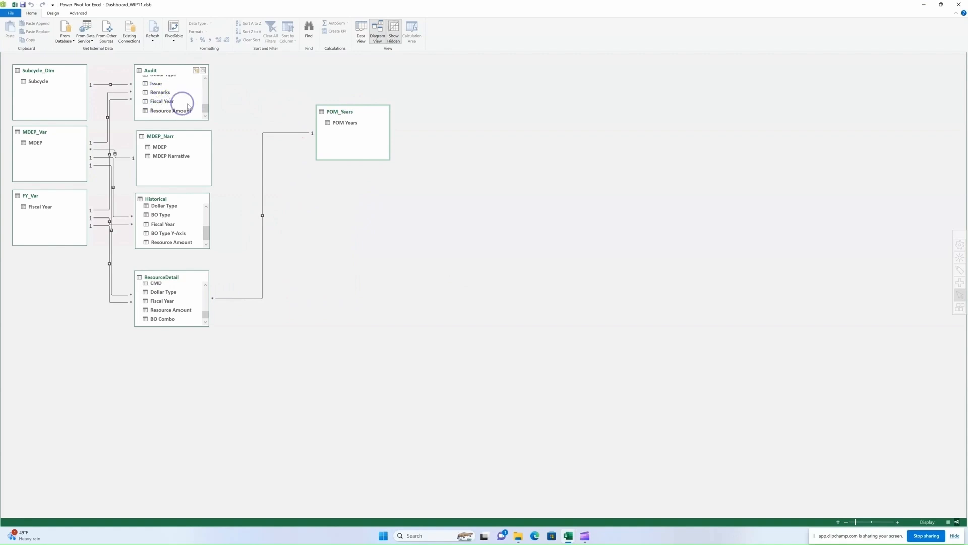
pyautogui.moveTo(345, 123); pyautogui.dragTo(153, 104)
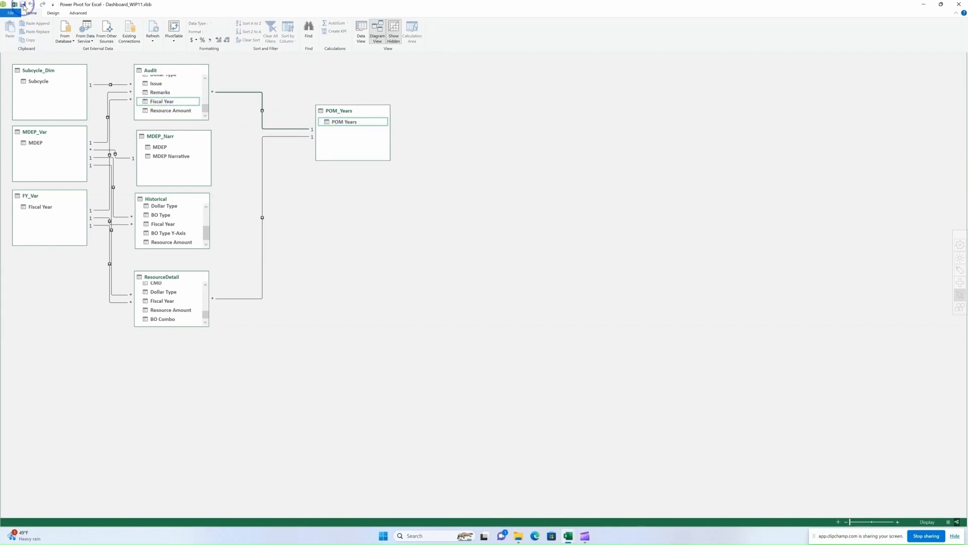
# Refresh all data model tables and return to the Audit_Pivot sheet in the workbook.
pyautogui.click(153, 39)
pyautogui.click(135, 59)
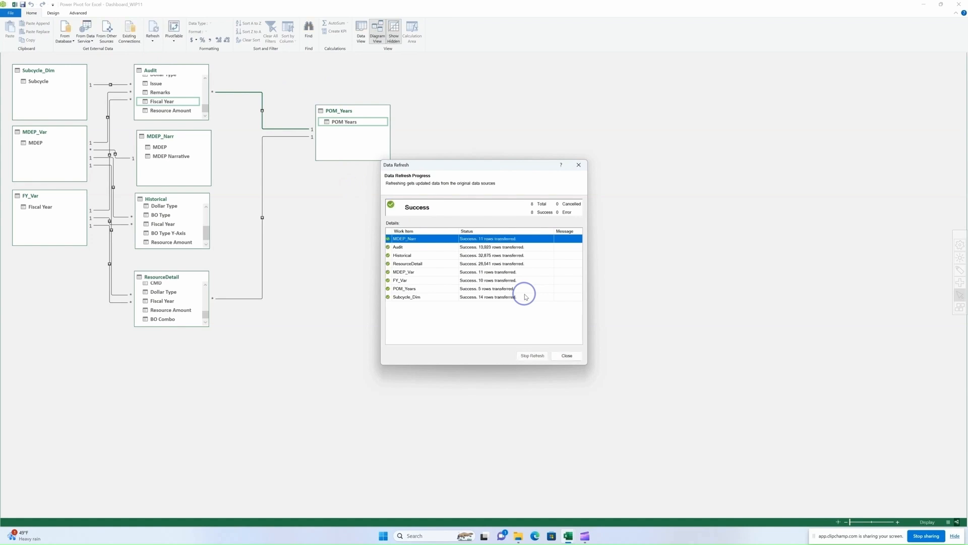
pyautogui.click(574, 355)
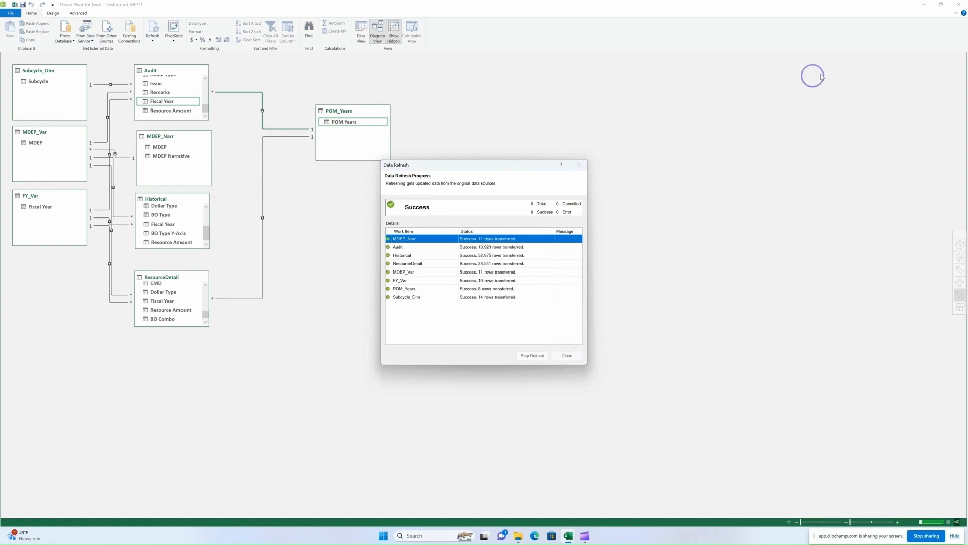
pyautogui.click(964, 5)
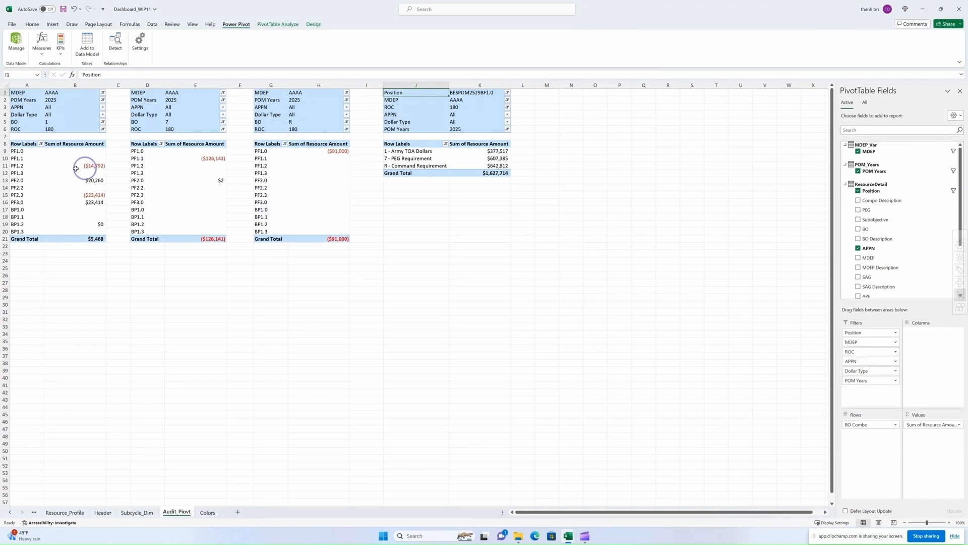
# Try to insert a waterfall chart directly from the BO 1 audit PivotTable.
pyautogui.click(32, 163)
pyautogui.click(53, 24)
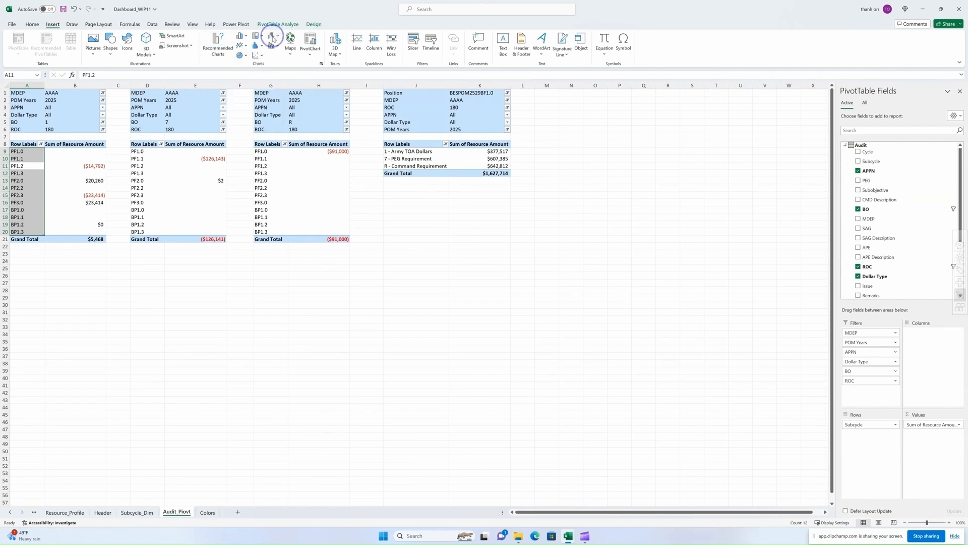
pyautogui.click(276, 38)
pyautogui.click(343, 130)
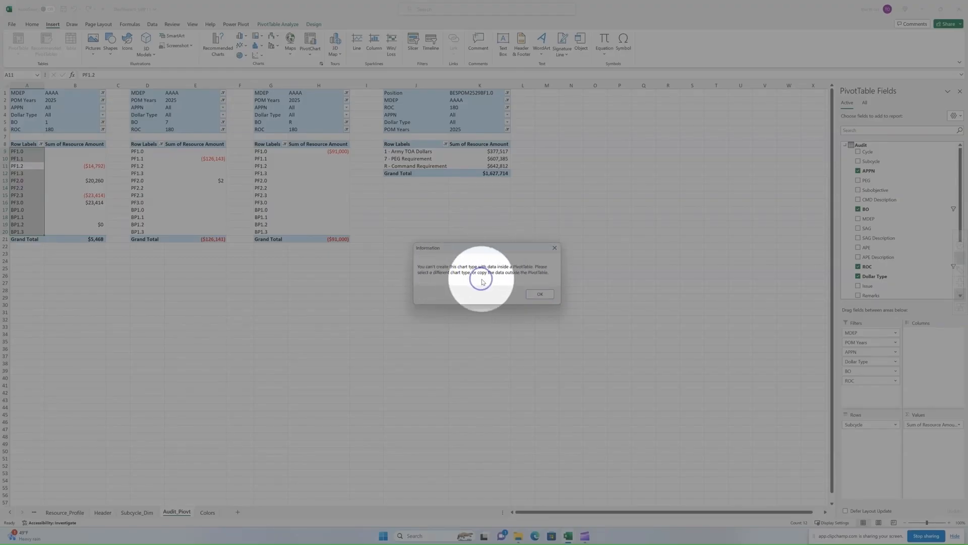
pyautogui.click(538, 293)
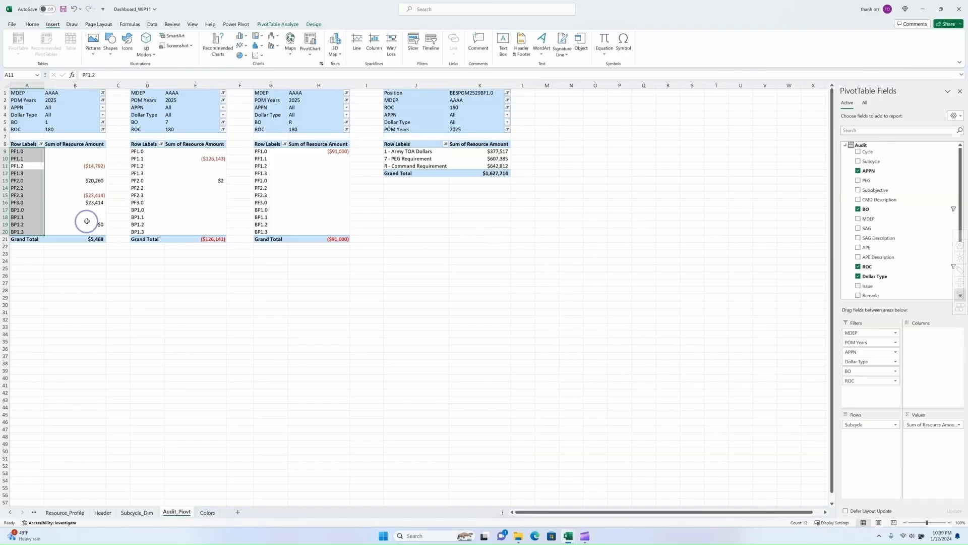
# Enter the heading "BO1 Changes" in A25 and the label "Start" in A26, below the BO 1 PivotTable.
pyautogui.click(52, 286)
pyautogui.click(28, 268)
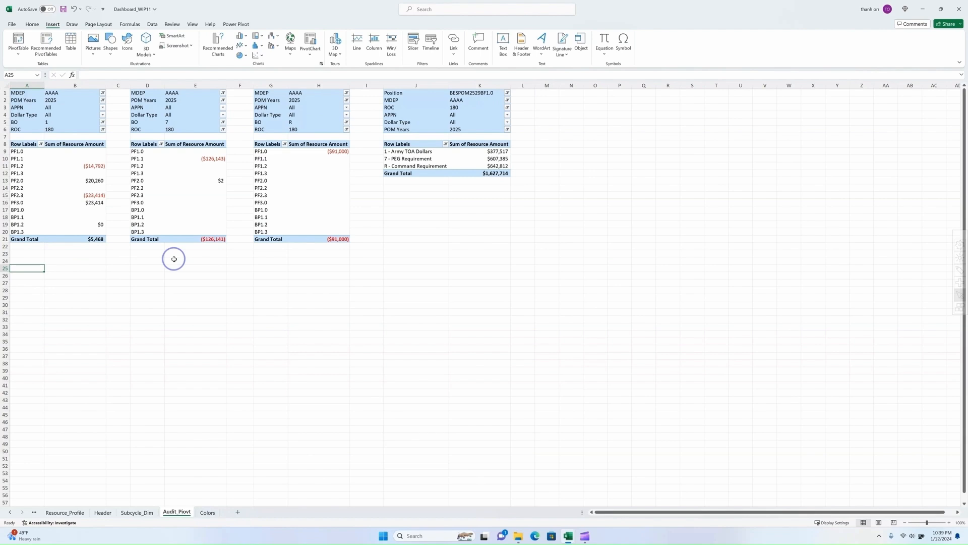
pyautogui.write('BO1 Changes')
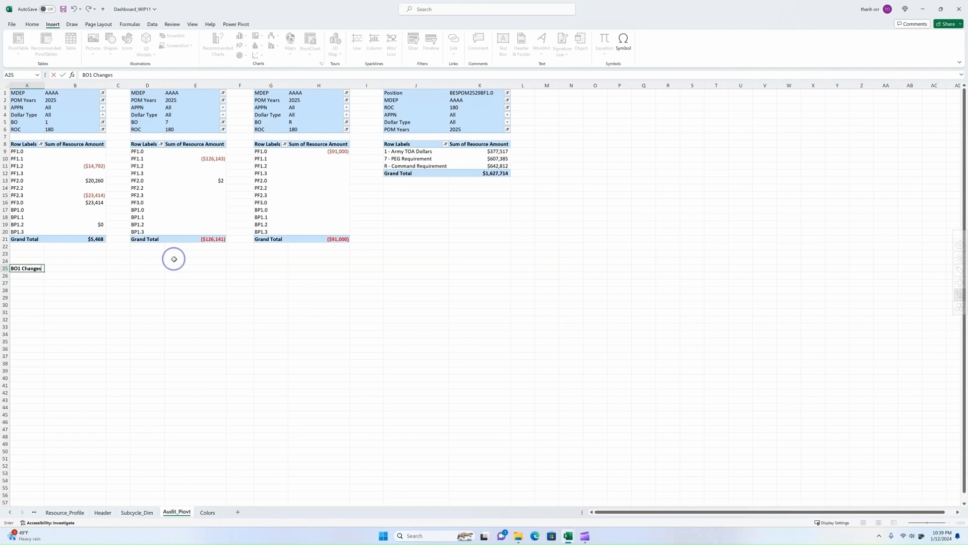
pyautogui.press('Return')
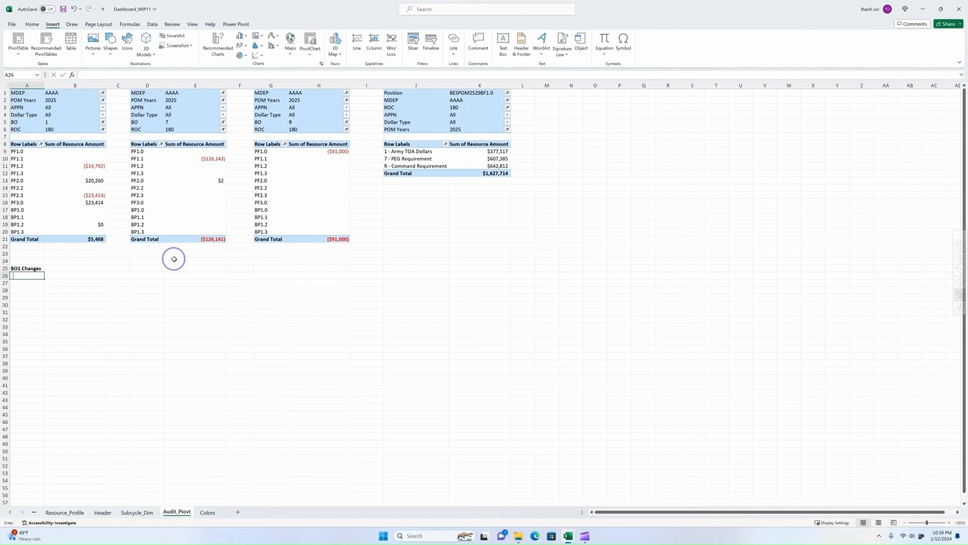
pyautogui.write('s')
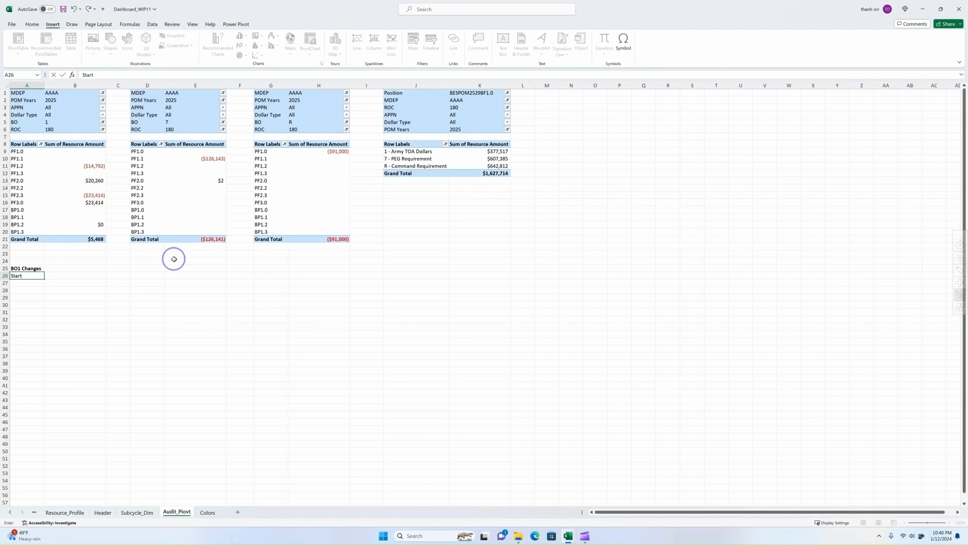
# Reference the BO 1 PivotTable's subcycle rows in A27 with the formula =A9:B20.
pyautogui.click(39, 284)
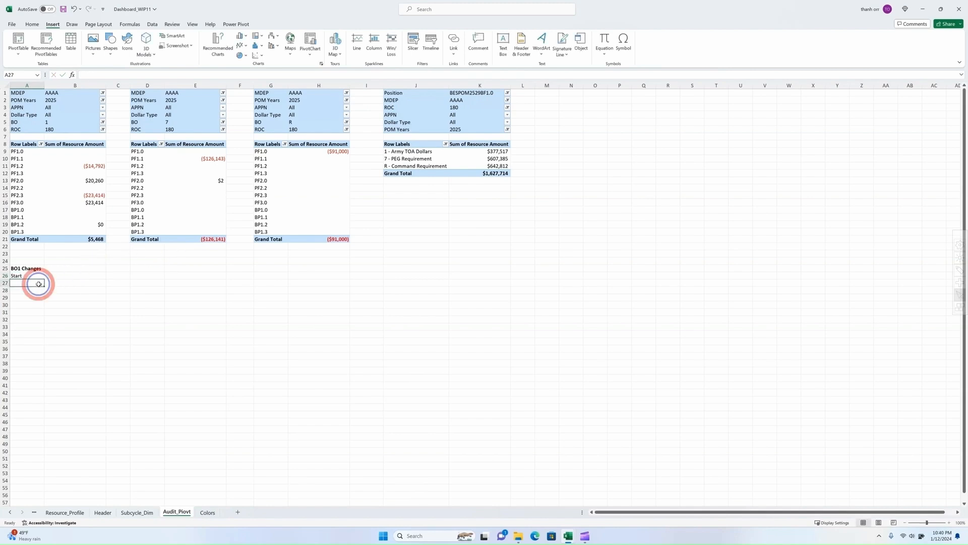
pyautogui.write('=')
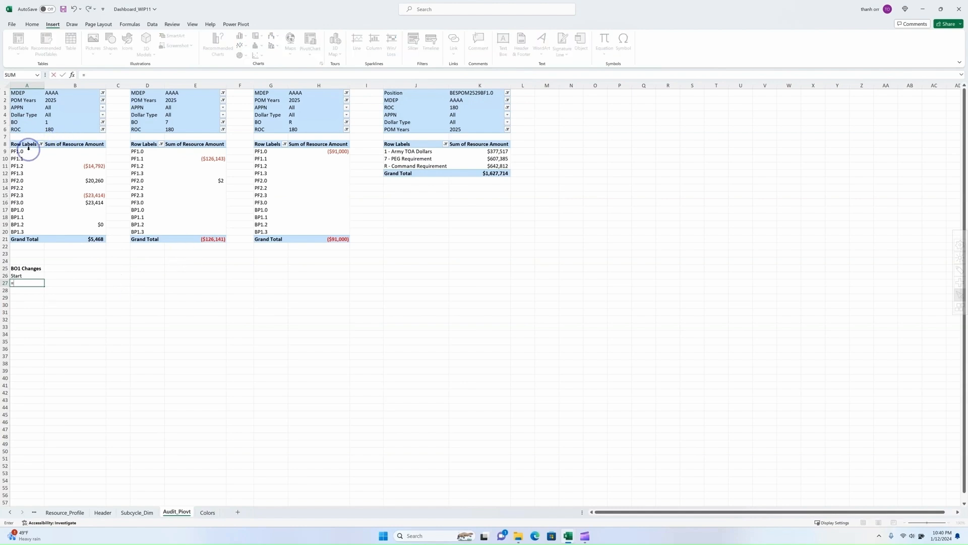
pyautogui.moveTo(15, 151); pyautogui.dragTo(86, 228)
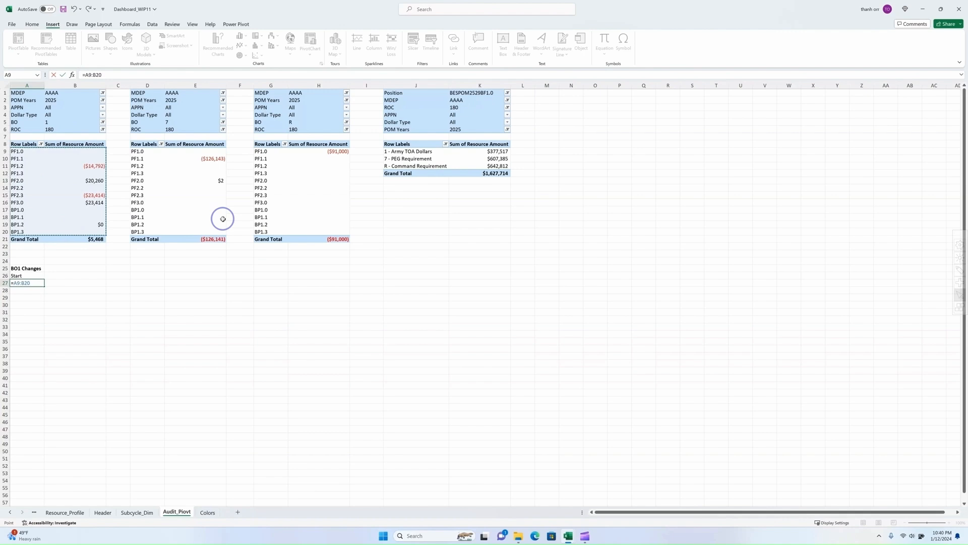
pyautogui.press('Return')
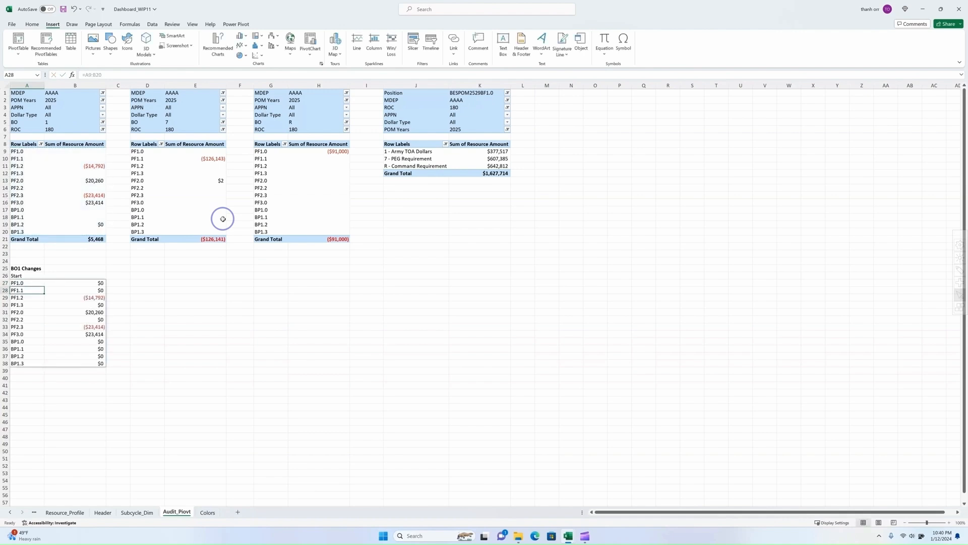
# Link the BO1 Start value in B26 to the 1 - Army TOA Dollars amount of the starting-position PivotTable.
pyautogui.click(60, 275)
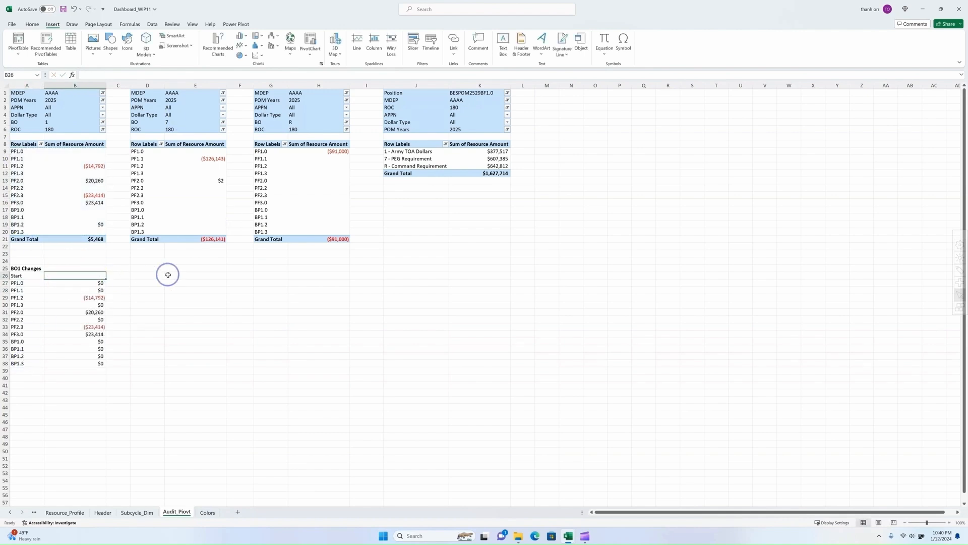
pyautogui.write('=')
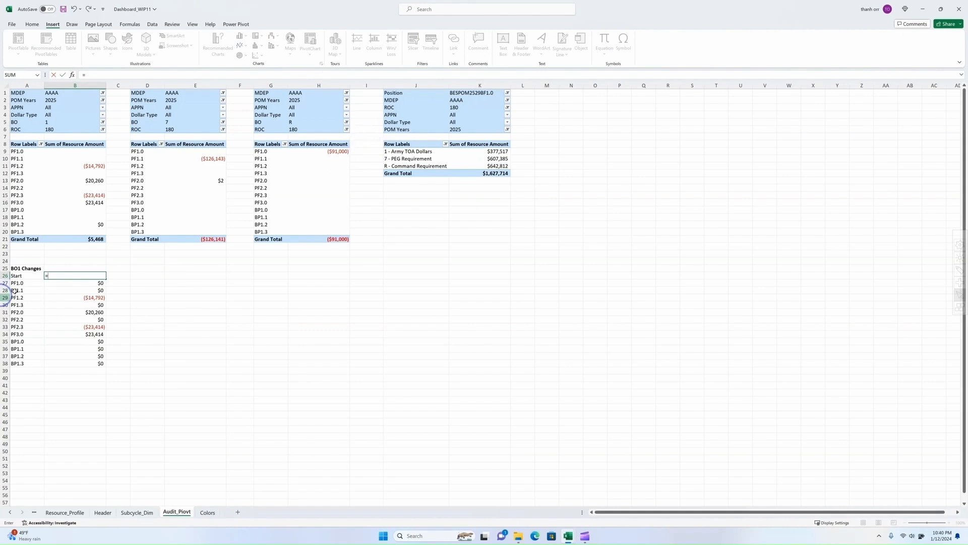
pyautogui.click(489, 152)
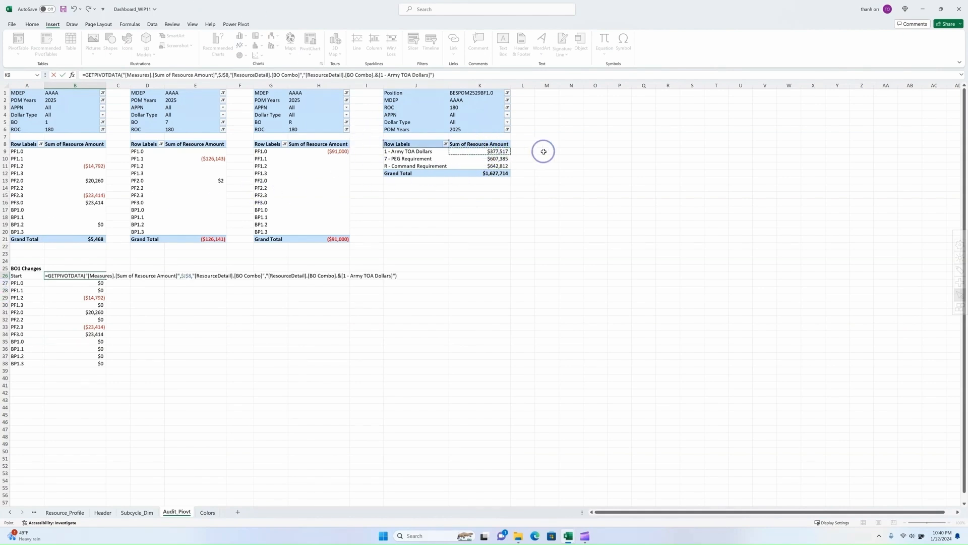
pyautogui.press('Return')
# Label A39 "End" and total B26:B38 in B39 with a SUM formula.
pyautogui.click(19, 372)
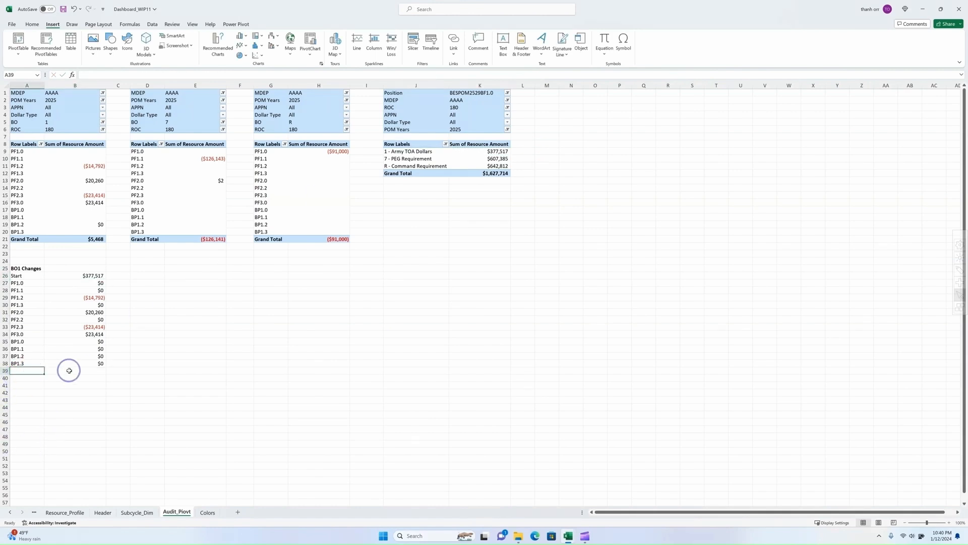
pyautogui.write('End')
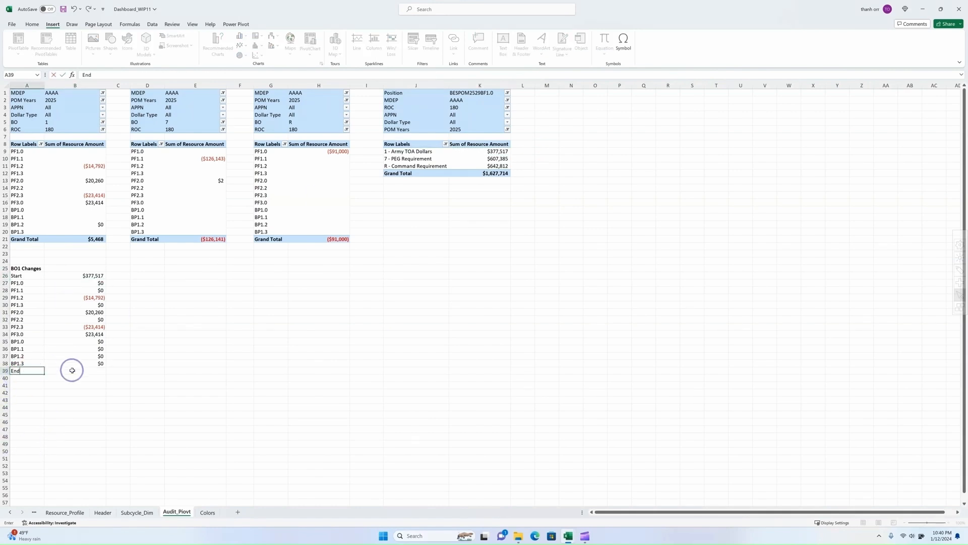
pyautogui.click(71, 370)
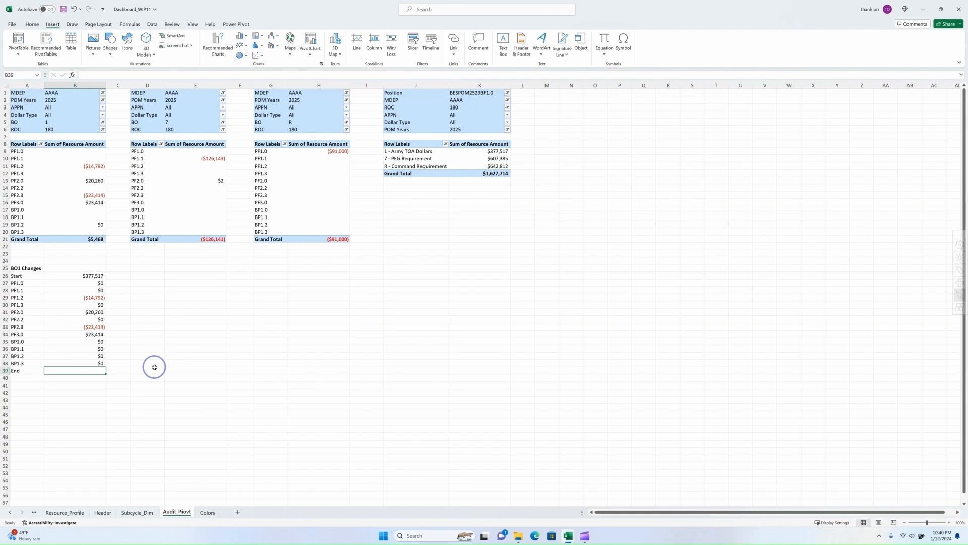
pyautogui.write('=su')
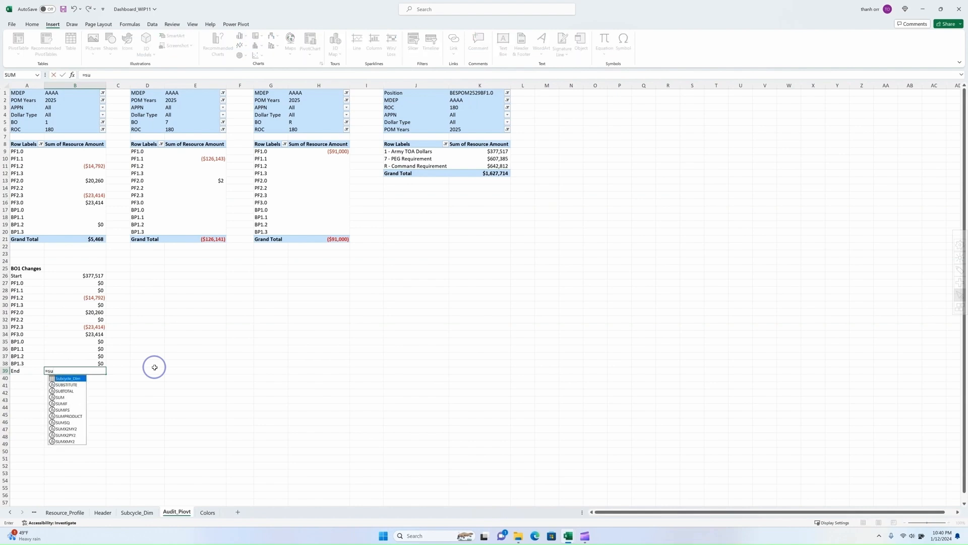
pyautogui.write('m(')
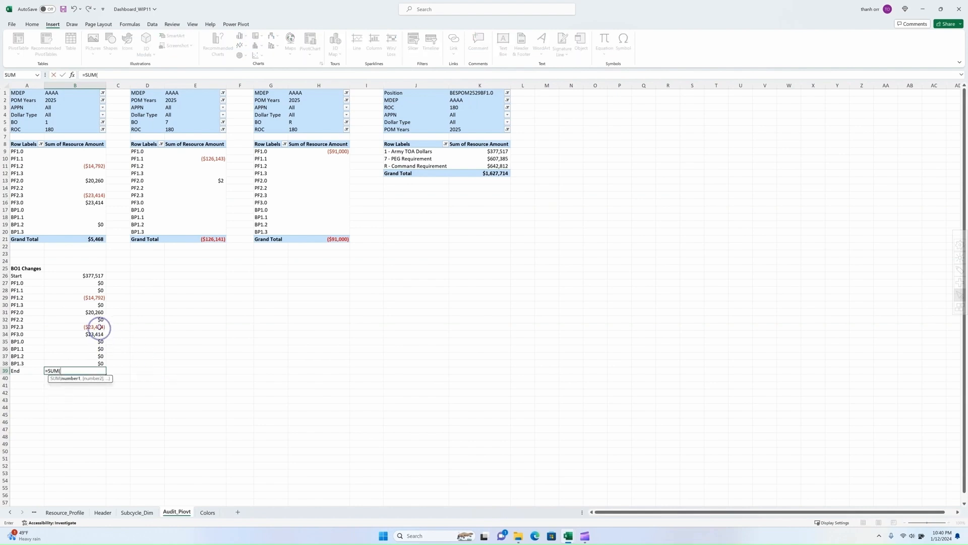
pyautogui.moveTo(90, 276); pyautogui.dragTo(96, 361)
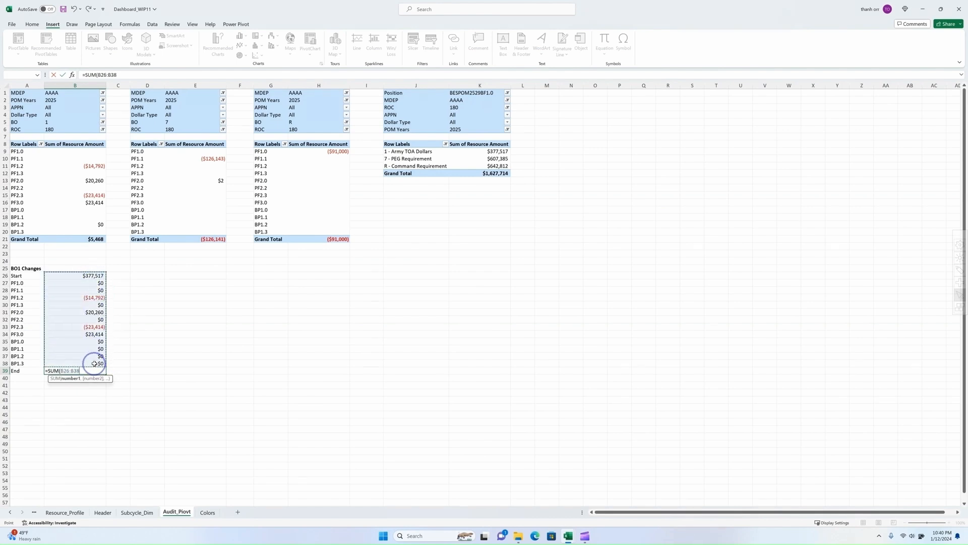
pyautogui.press('Return')
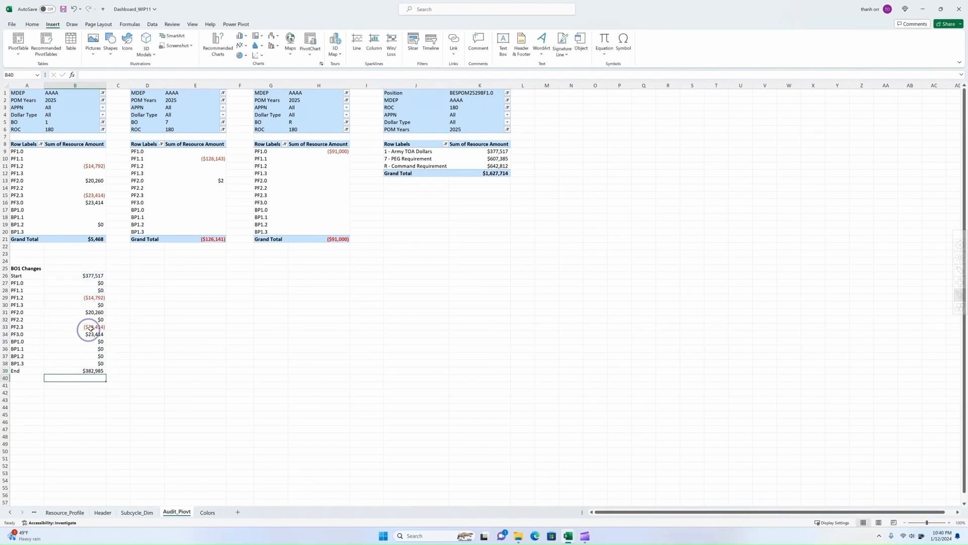
# Head D25 "BO7 Changes", label D26 "Start" and link E26 to the 7 - PEG Requirement amount of the starting-position PivotTable.
pyautogui.click(21, 268)
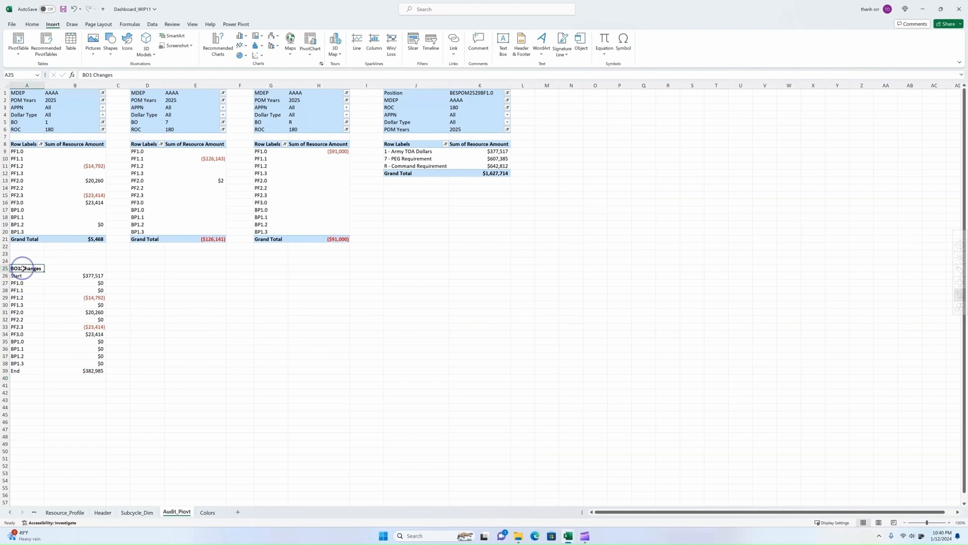
pyautogui.click(149, 268)
pyautogui.write('Bo')
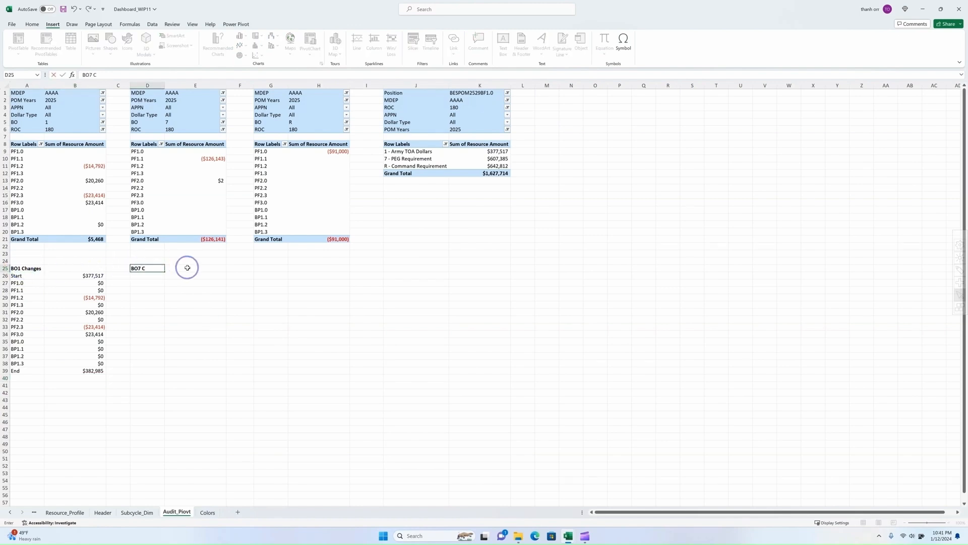
pyautogui.press('Return')
pyautogui.write('Start')
pyautogui.press('Tab')
pyautogui.write('=')
pyautogui.click(498, 158)
pyautogui.press('Return')
# Reference the BO 7 PivotTable's subcycle rows D9:E20 in the BO7 Changes block, directly below its Start row.
pyautogui.write('=')
pyautogui.moveTo(134, 151); pyautogui.dragTo(212, 231)
pyautogui.press('Return')
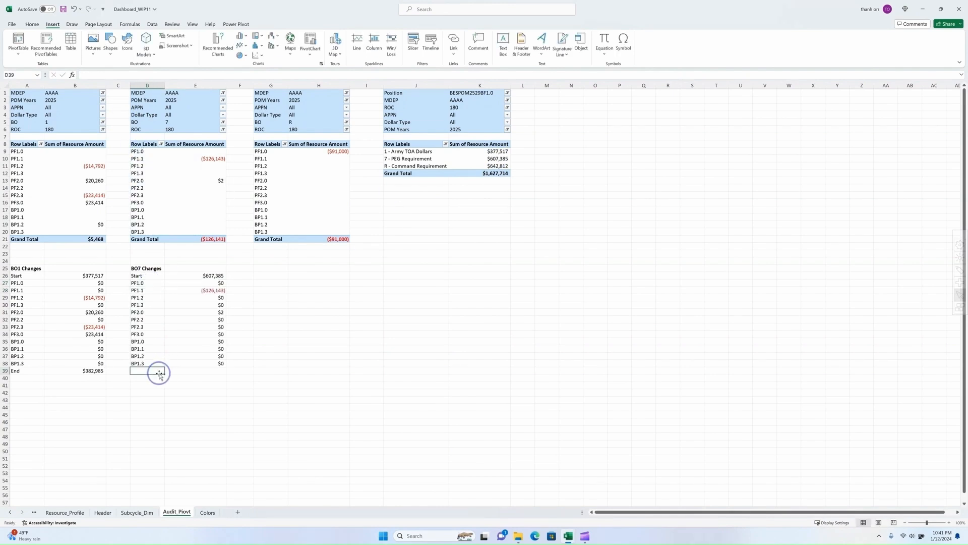
# Label D39 "End" and total E26:E38 in E39 with a SUM formula.
pyautogui.click(156, 371)
pyautogui.write('End')
pyautogui.click(177, 371)
pyautogui.write('=SUM(')
pyautogui.moveTo(211, 277); pyautogui.dragTo(216, 363)
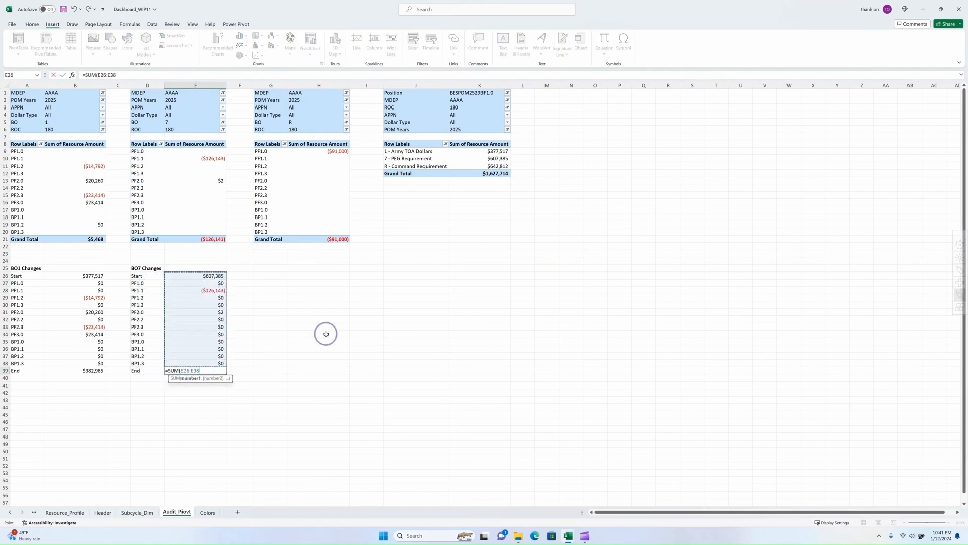
pyautogui.press('Return')
# Head G25 "BOR Changes", label G26 "Start" and link H26 to the R - Command Requirement amount of the starting-position PivotTable.
pyautogui.click(273, 269)
pyautogui.write('BOR Changes')
pyautogui.press('Return')
pyautogui.write('Start')
pyautogui.press('Tab')
pyautogui.write('=')
pyautogui.click(496, 166)
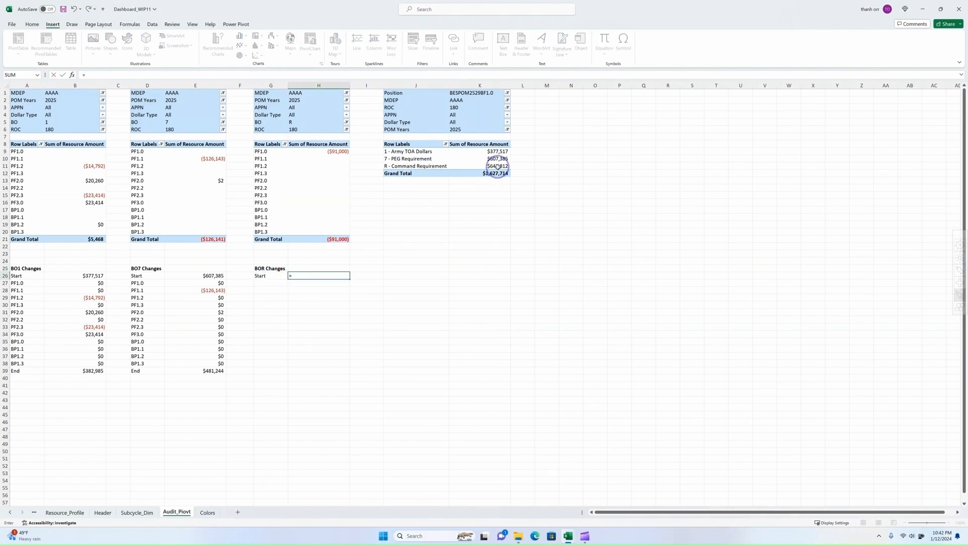
pyautogui.press('Return')
# Reference the BO R PivotTable's subcycle rows G9:H20 in the BOR Changes block, directly below its Start row.
pyautogui.write('=')
pyautogui.moveTo(263, 151); pyautogui.dragTo(318, 232)
pyautogui.press('Return')
# Label G39 "End" and total H26:H38 in H39 with a SUM formula.
pyautogui.click(273, 369)
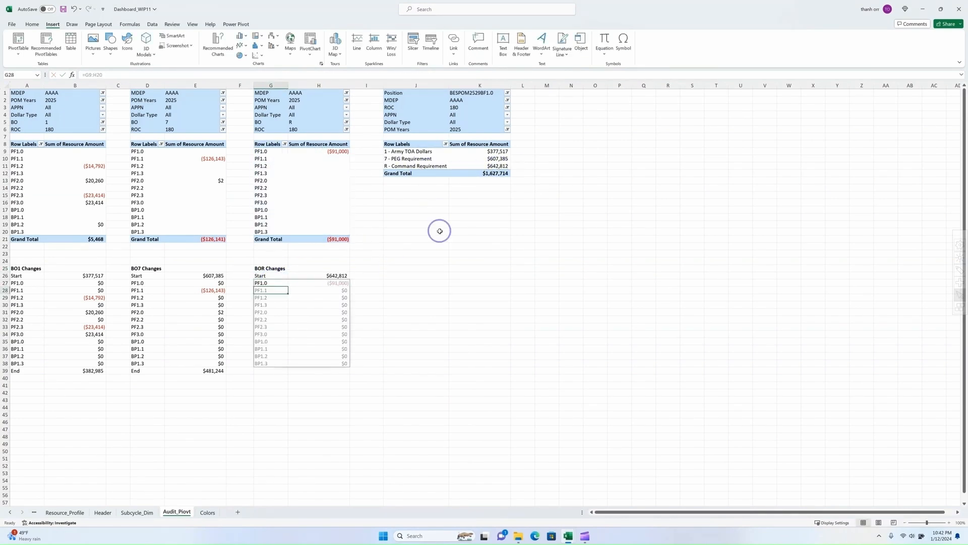
pyautogui.write('End')
pyautogui.press('Tab')
pyautogui.write('=SUM(')
pyautogui.moveTo(333, 275); pyautogui.dragTo(322, 363)
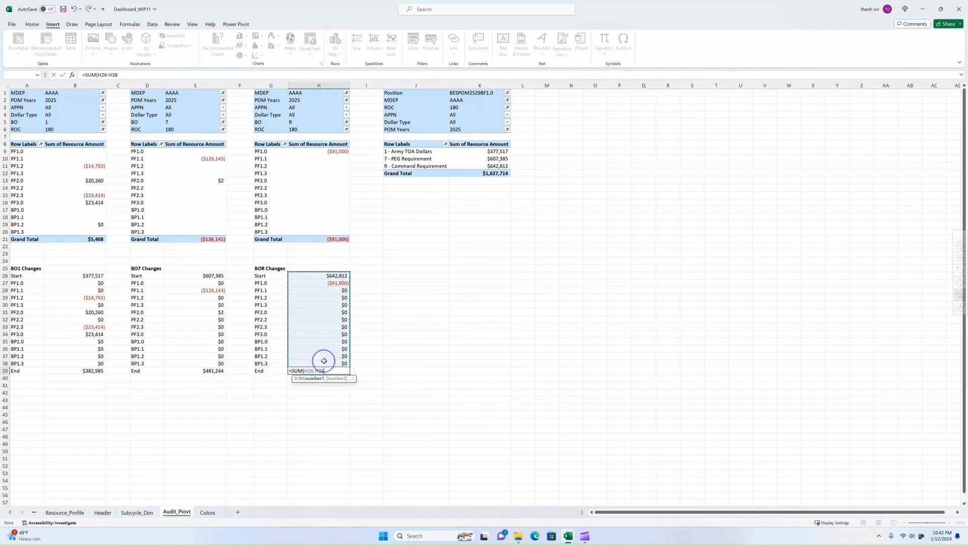
pyautogui.press('Return')
# Create the BO1 Changes waterfall chart from A26:B39 and set its End bar as a total.
pyautogui.moveTo(18, 276); pyautogui.dragTo(91, 371)
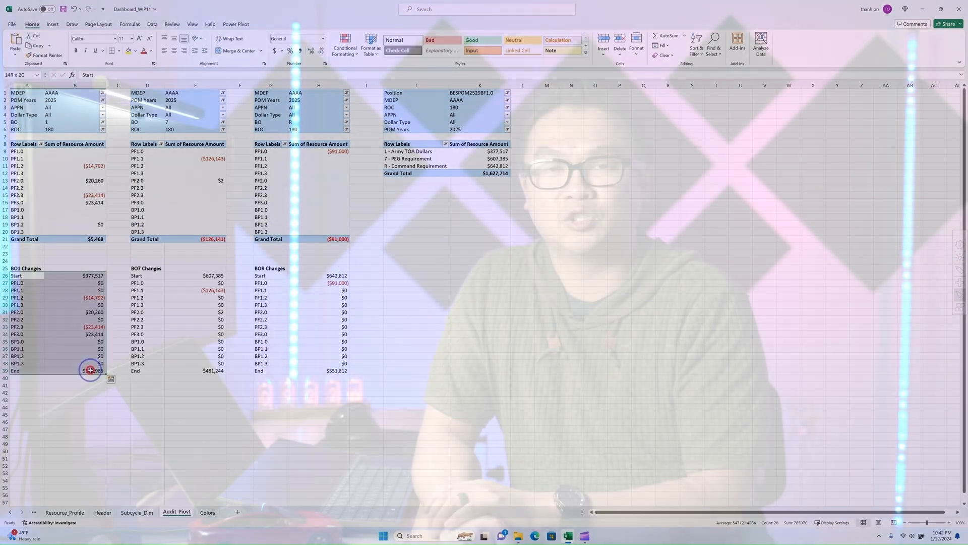
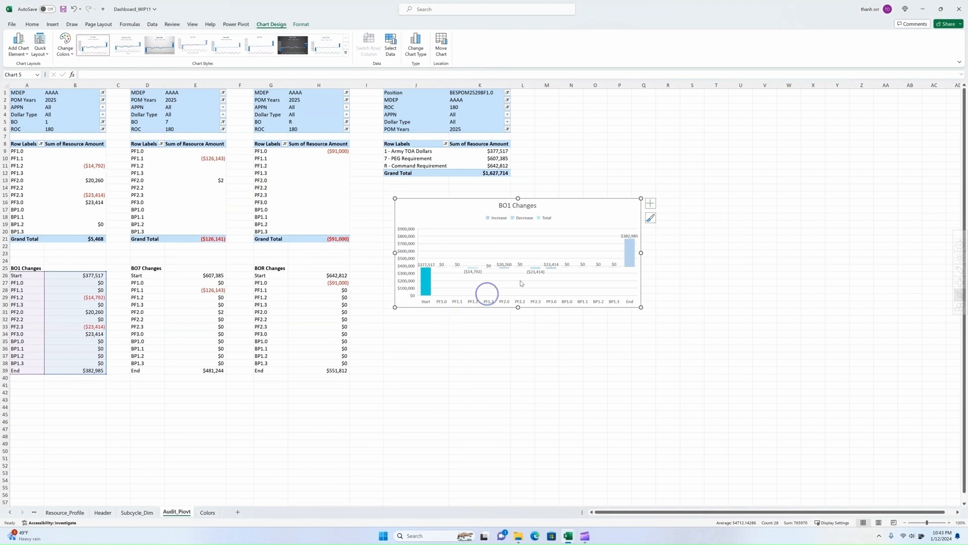
pyautogui.rightClick(629, 255)
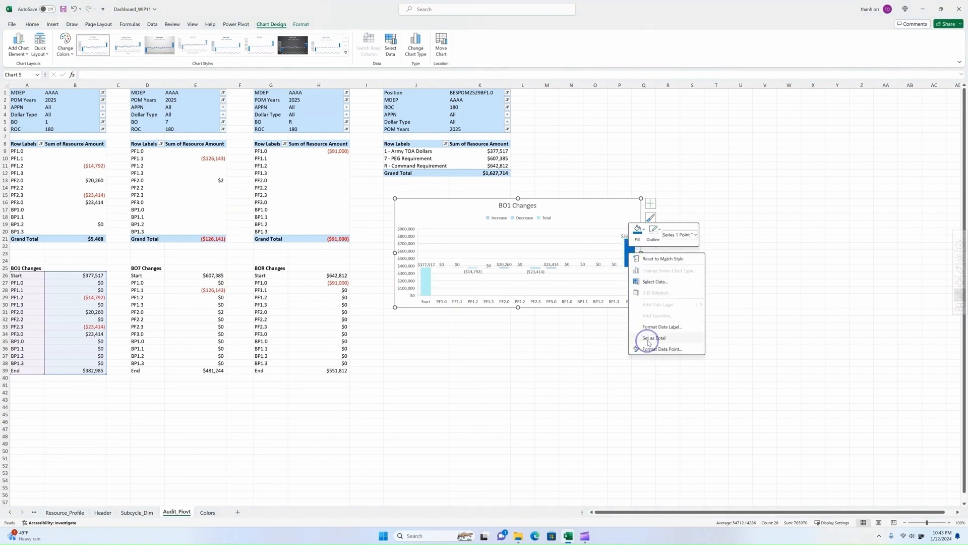
pyautogui.click(649, 338)
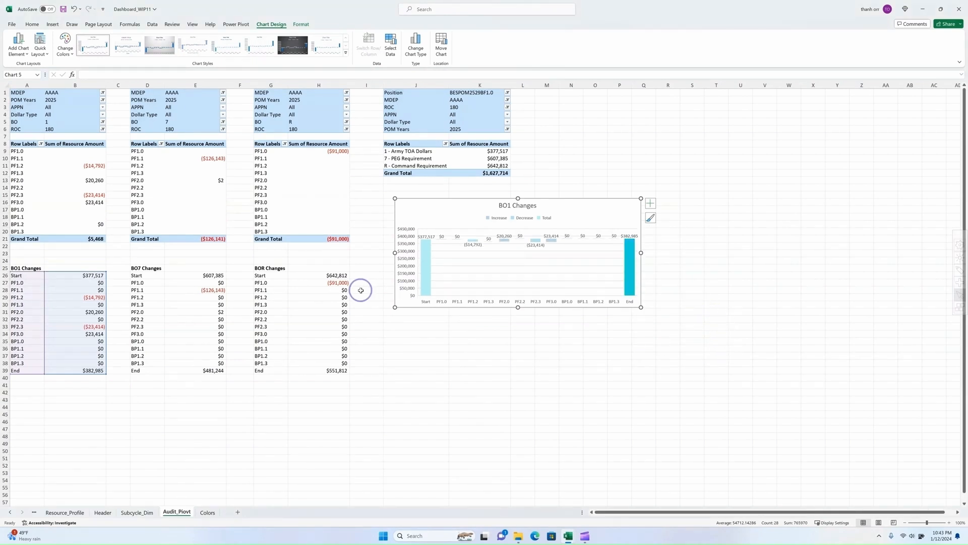
# Fill the Increase bars of the BO1 Changes waterfall chart with standard green through their legend entry.
pyautogui.click(493, 219)
pyautogui.click(494, 217)
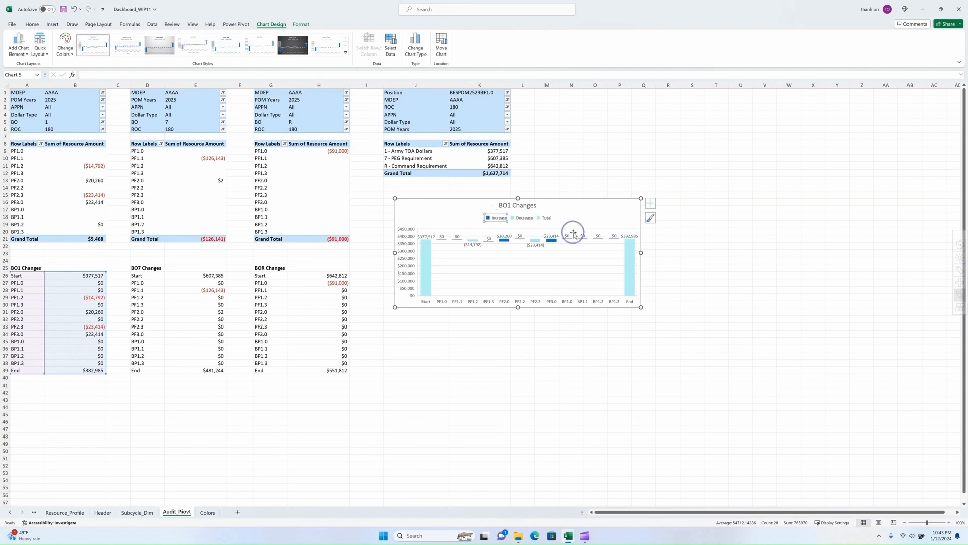
pyautogui.doubleClick(493, 218)
pyautogui.rightClick(495, 217)
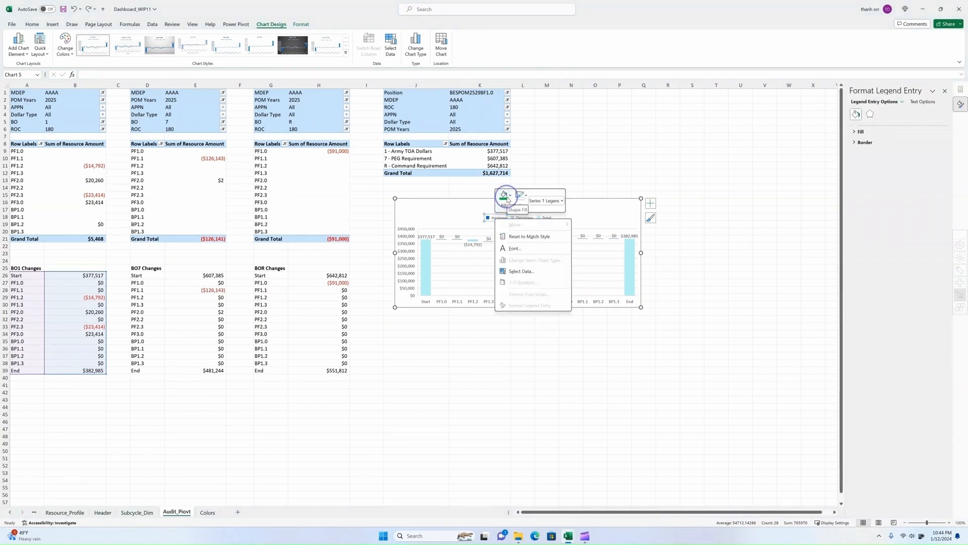
pyautogui.click(506, 198)
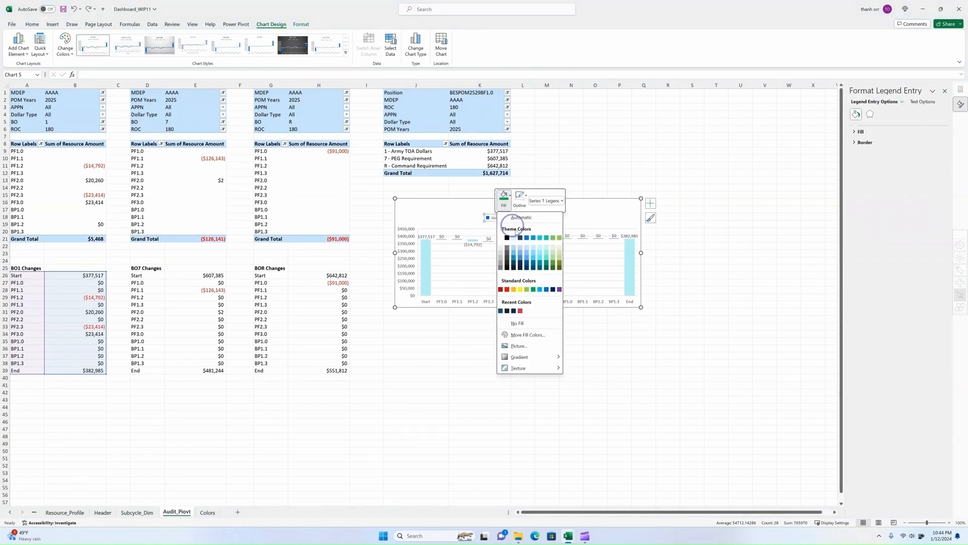
pyautogui.click(533, 290)
pyautogui.click(589, 222)
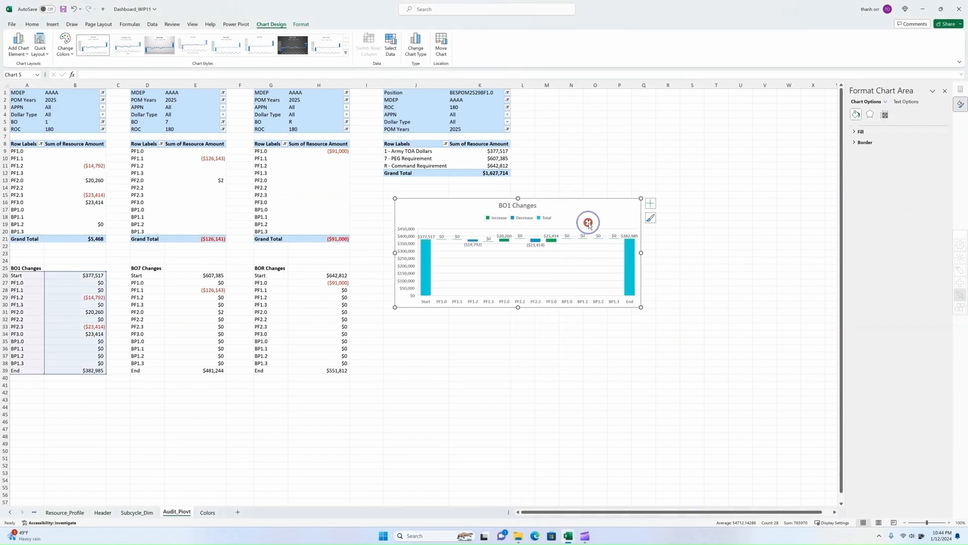
# Fill the Decrease bars of the BO1 Changes waterfall chart with standard red through their legend entry.
pyautogui.click(522, 218)
pyautogui.click(522, 220)
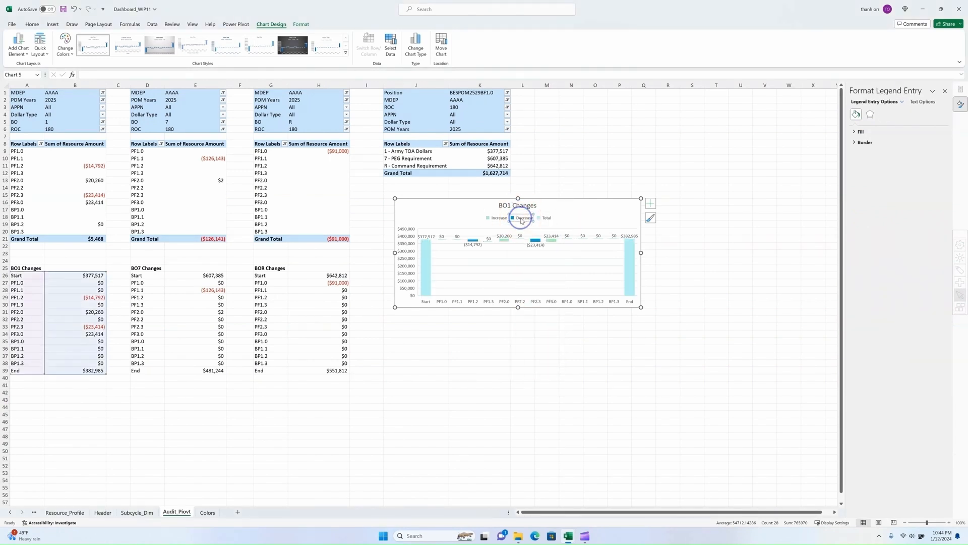
pyautogui.rightClick(519, 219)
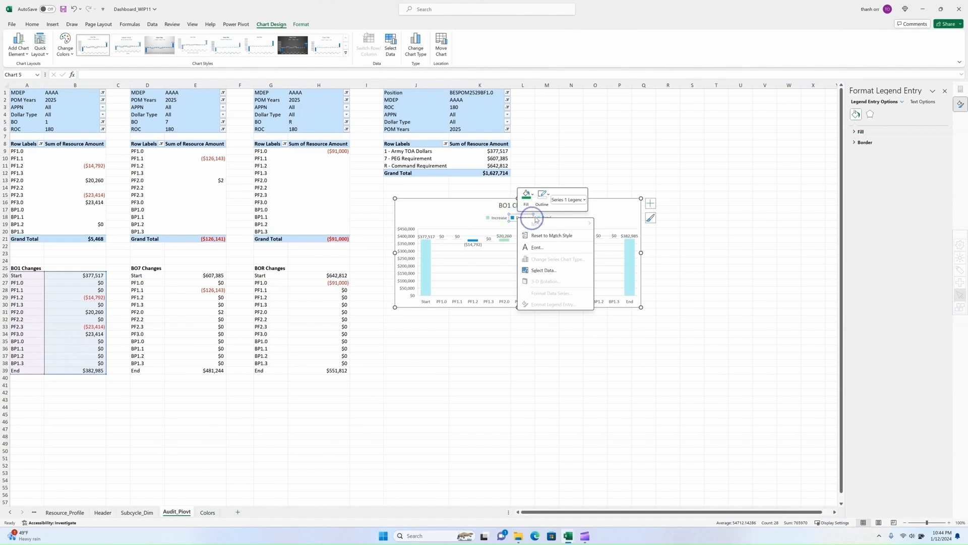
pyautogui.click(533, 196)
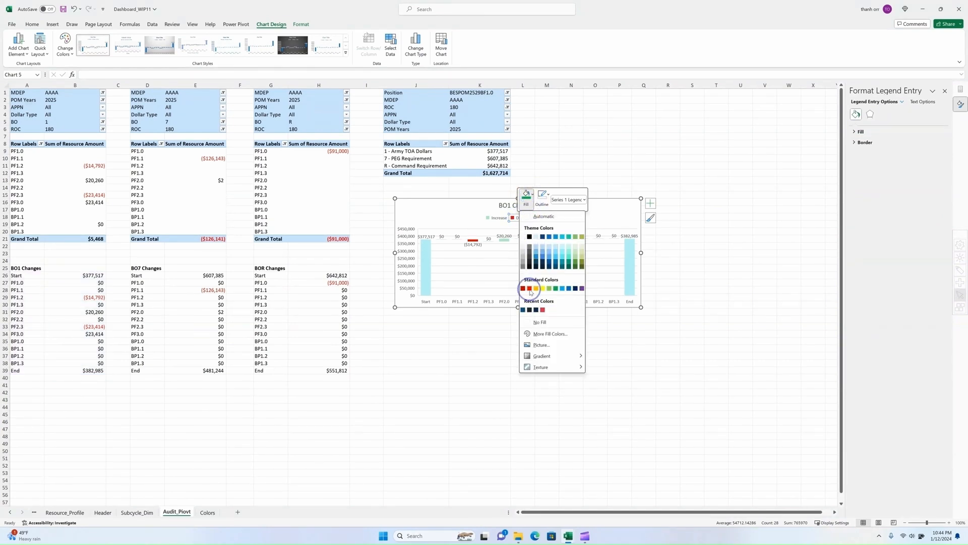
pyautogui.click(530, 289)
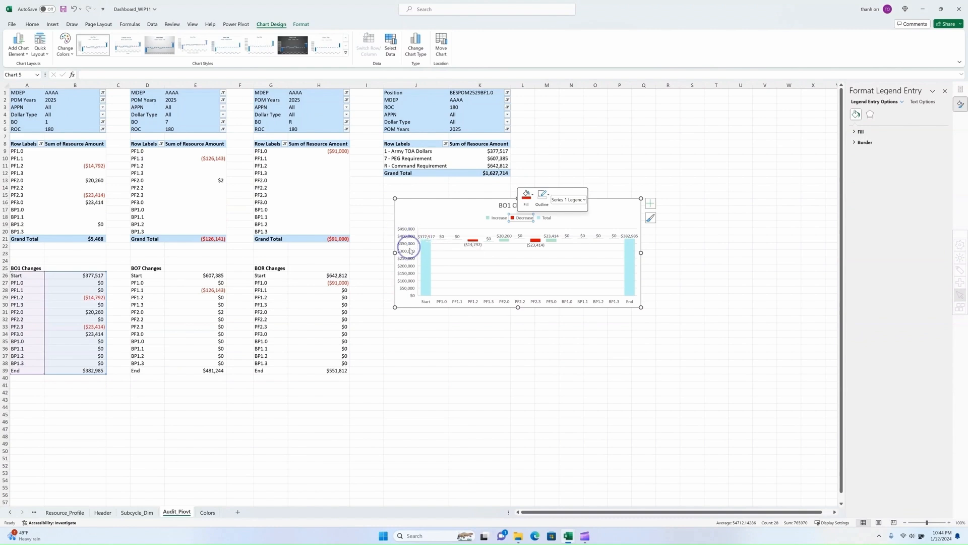
# Hide the primary vertical axis of the BO1 Changes chart.
pyautogui.click(650, 203)
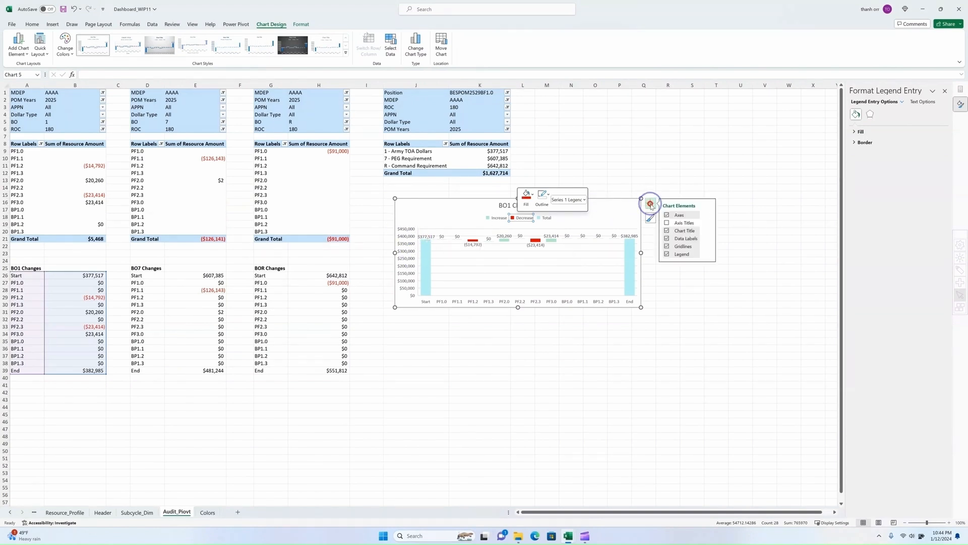
pyautogui.click(708, 215)
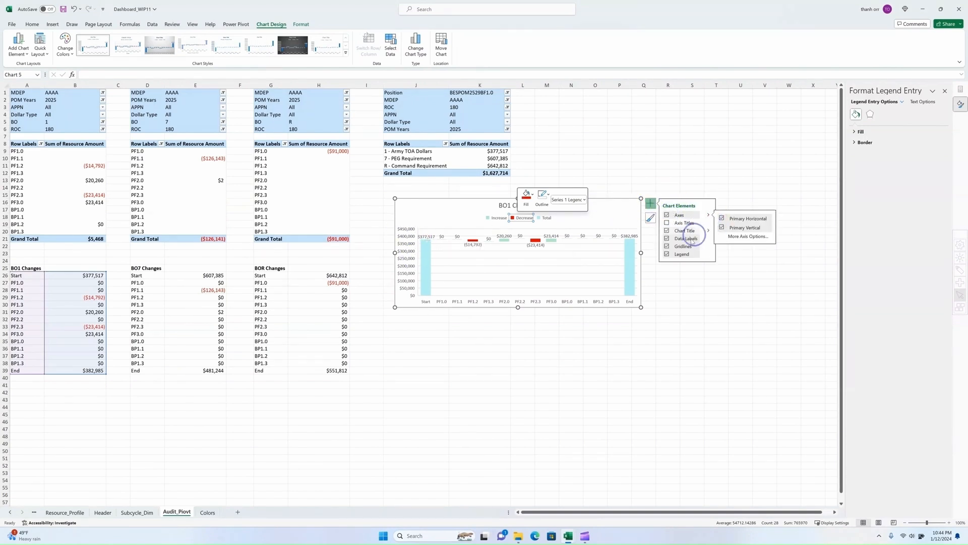
pyautogui.click(723, 228)
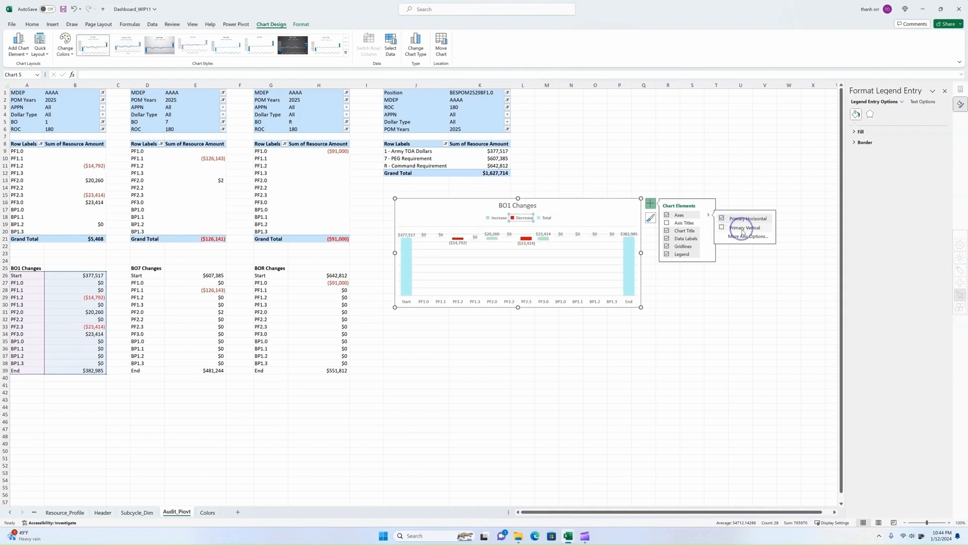
pyautogui.click(704, 287)
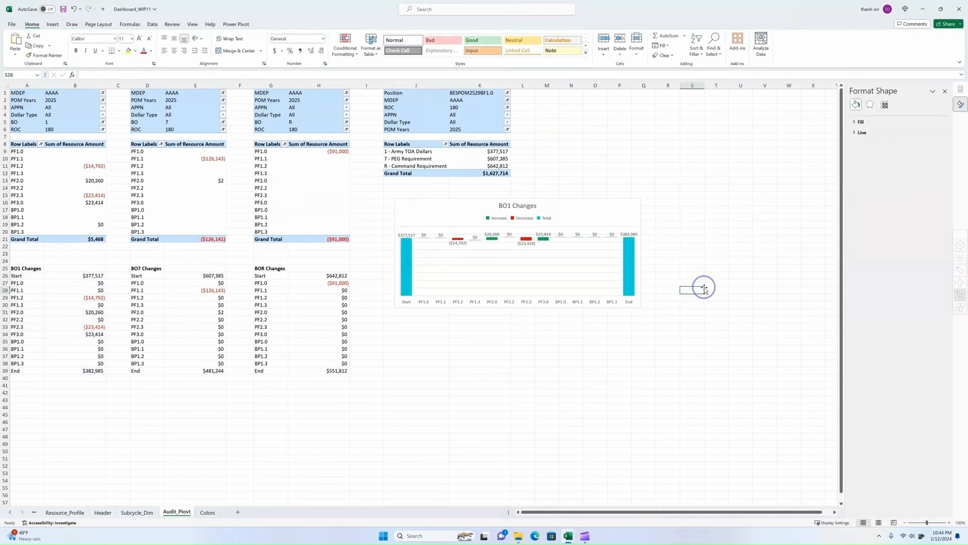
# Remove the legend from the BO1 Changes chart and reduce the chart's height to end around row 26.
pyautogui.click(561, 228)
pyautogui.click(547, 217)
pyautogui.click(649, 204)
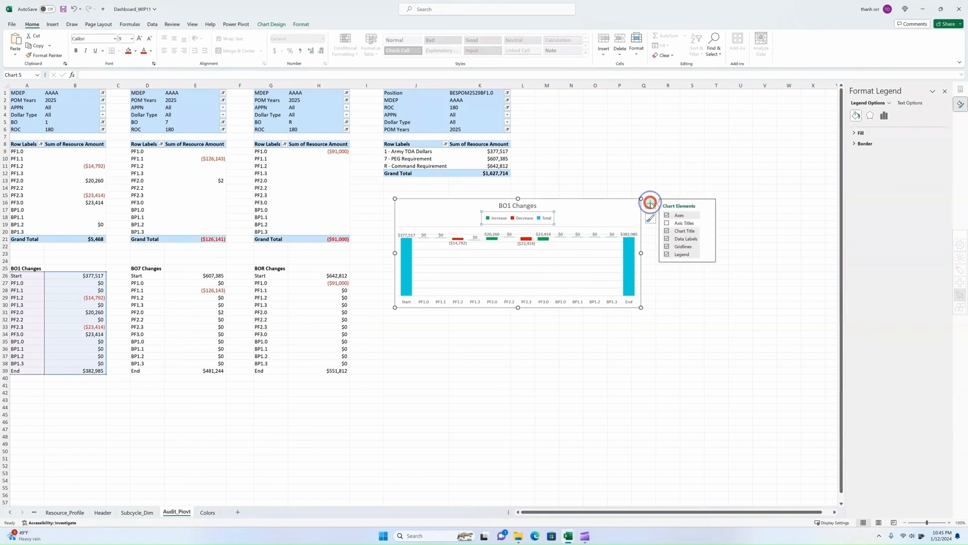
pyautogui.click(667, 255)
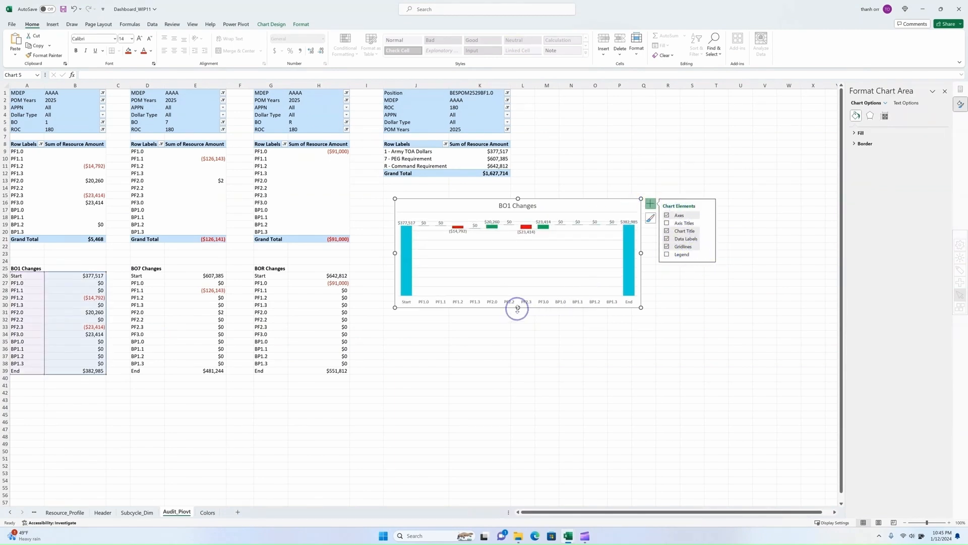
pyautogui.moveTo(517, 308); pyautogui.dragTo(515, 278)
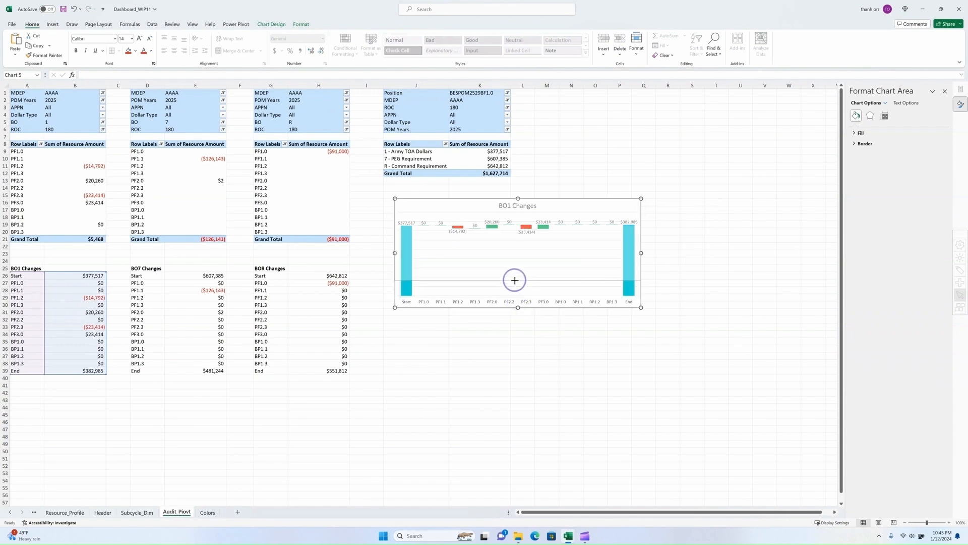
pyautogui.click(691, 281)
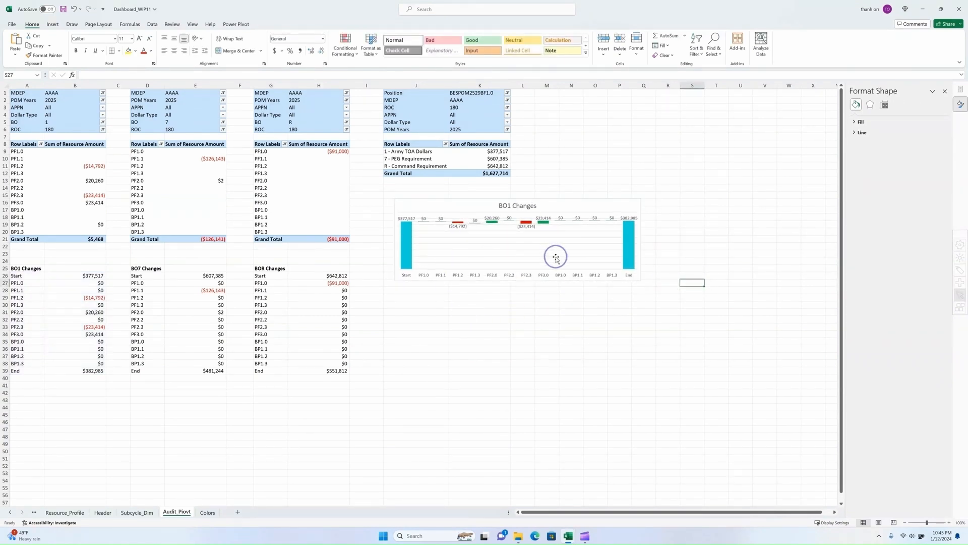
# Copy the BO1 Changes chart, paste it with the destination theme and place the copy directly below the original.
pyautogui.click(557, 207)
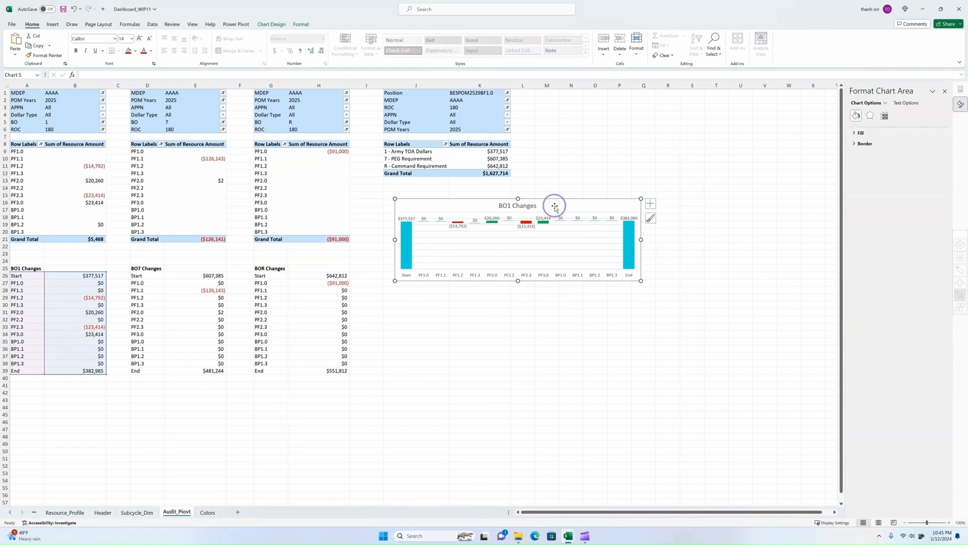
pyautogui.rightClick(554, 207)
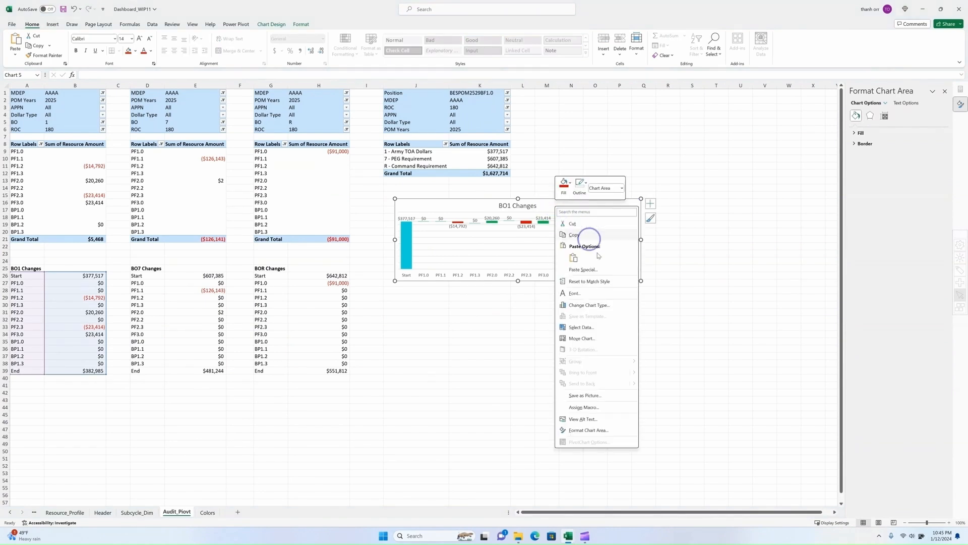
pyautogui.click(576, 233)
pyautogui.click(494, 312)
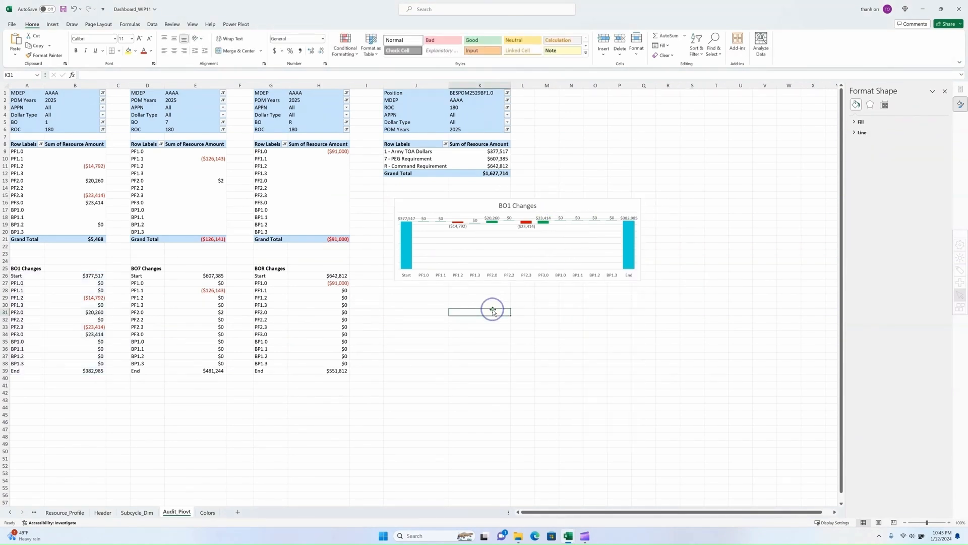
pyautogui.rightClick(515, 314)
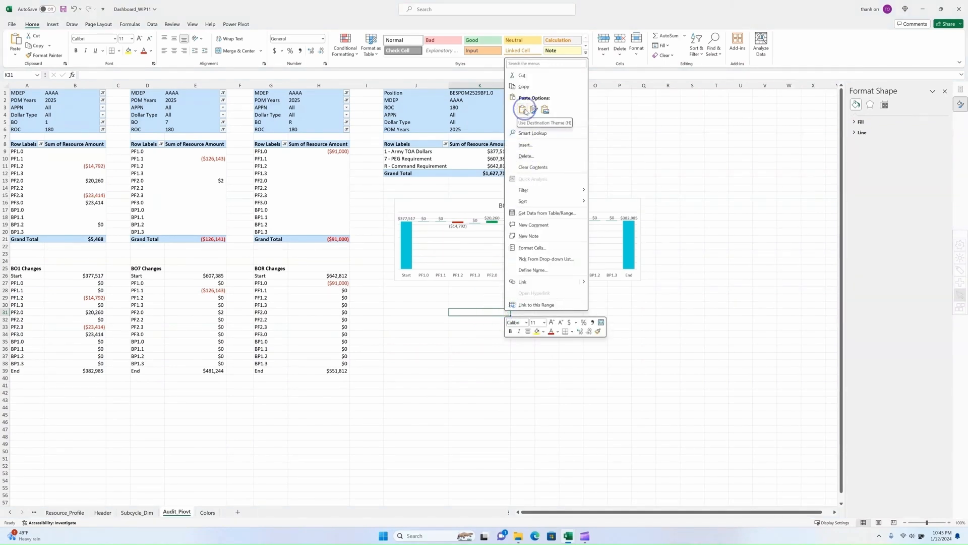
pyautogui.click(523, 109)
pyautogui.moveTo(616, 309); pyautogui.dragTo(561, 290)
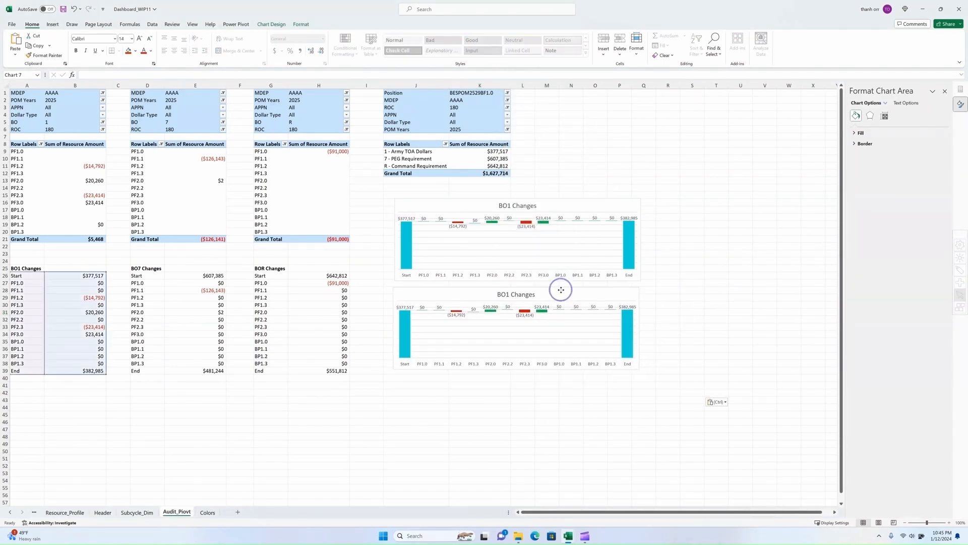
# Retitle the copied waterfall chart "BO7 Changes".
pyautogui.click(508, 295)
pyautogui.click(510, 294)
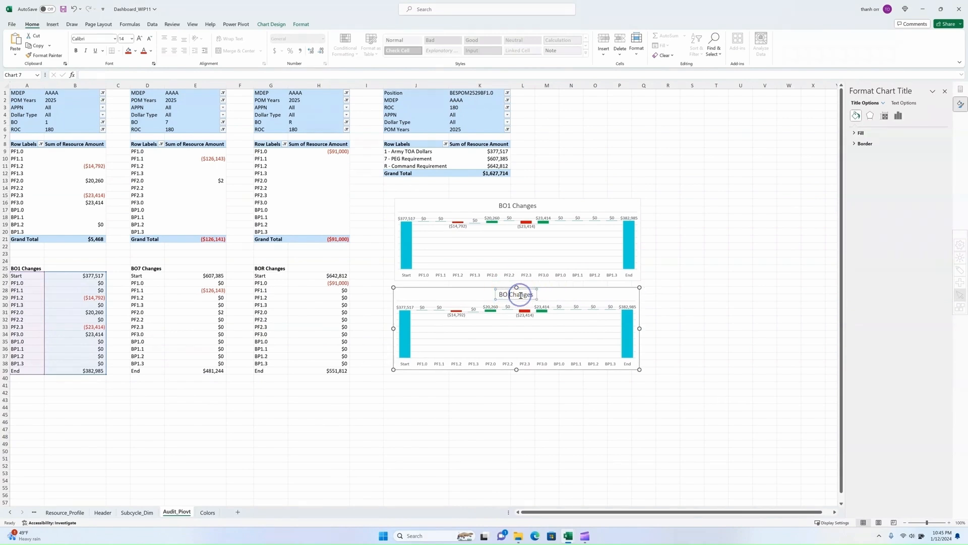
pyautogui.click(582, 296)
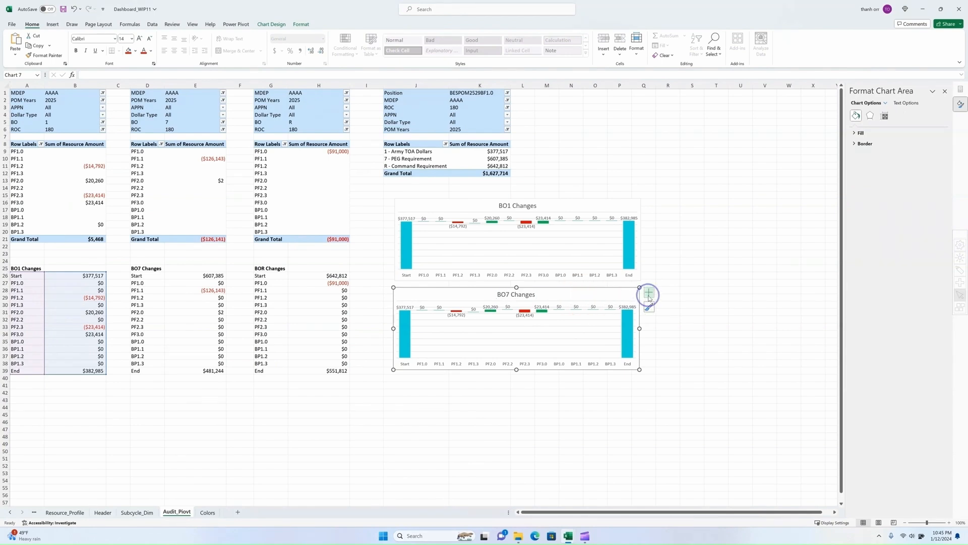
# Change the BO7 Changes chart's data range to the BO7 Changes table in D26:E39 on Audit_Piovt.
pyautogui.click(603, 297)
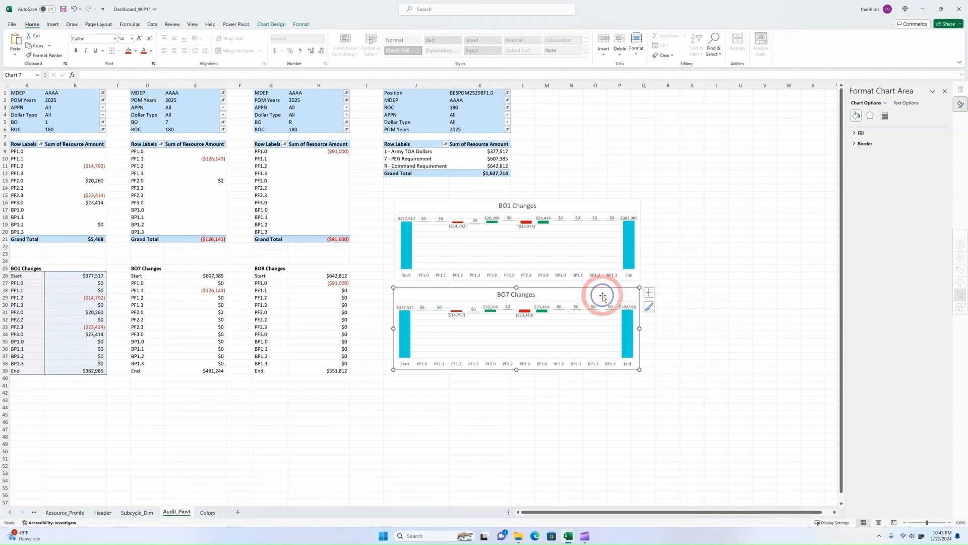
pyautogui.doubleClick(602, 296)
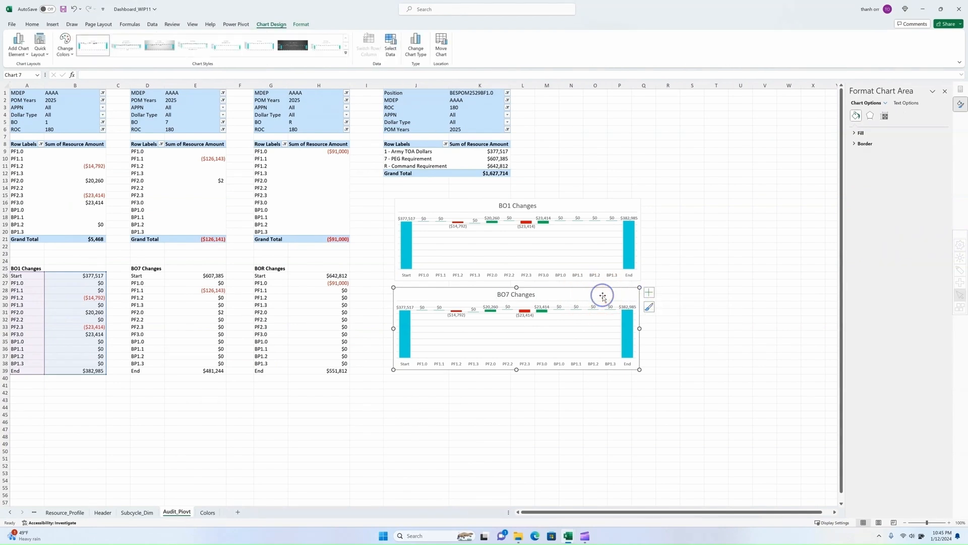
pyautogui.click(391, 41)
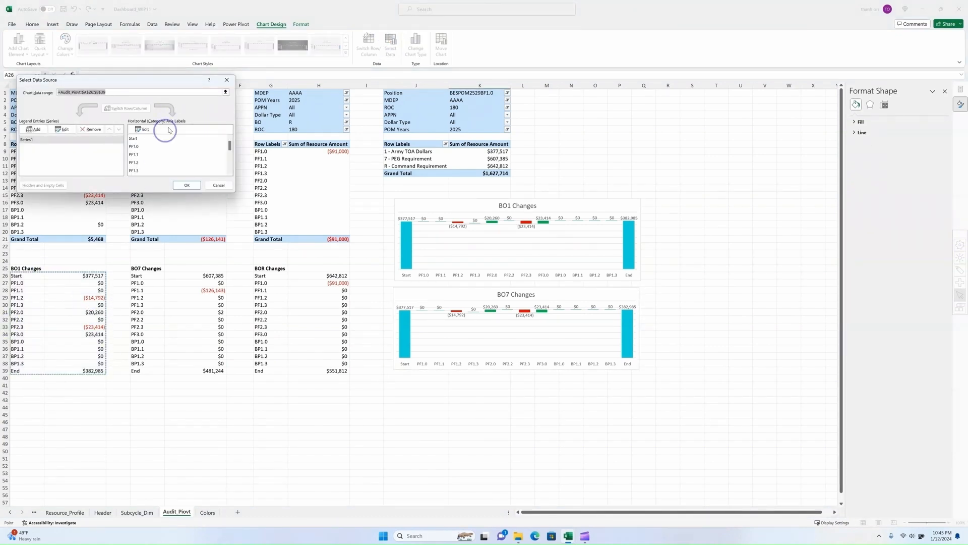
pyautogui.click(225, 92)
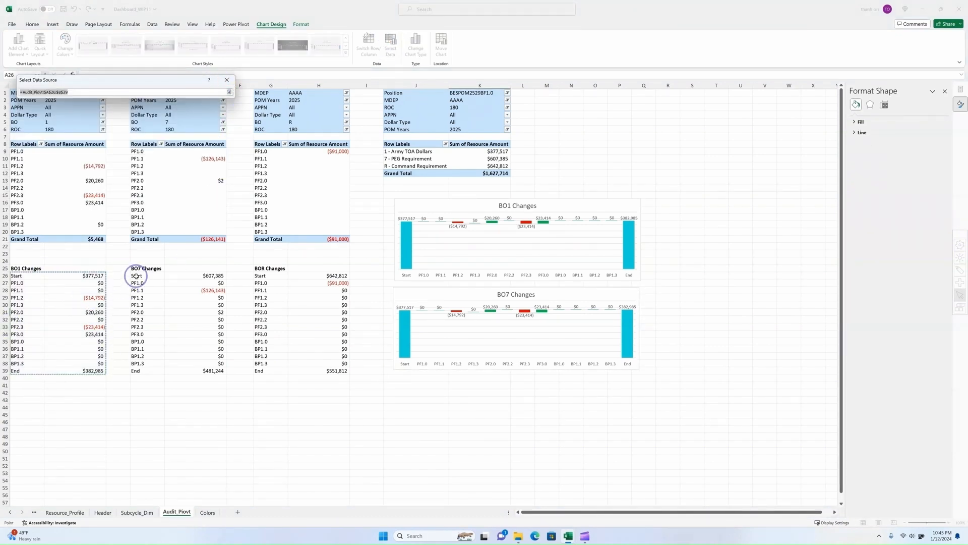
pyautogui.moveTo(137, 276); pyautogui.dragTo(201, 372)
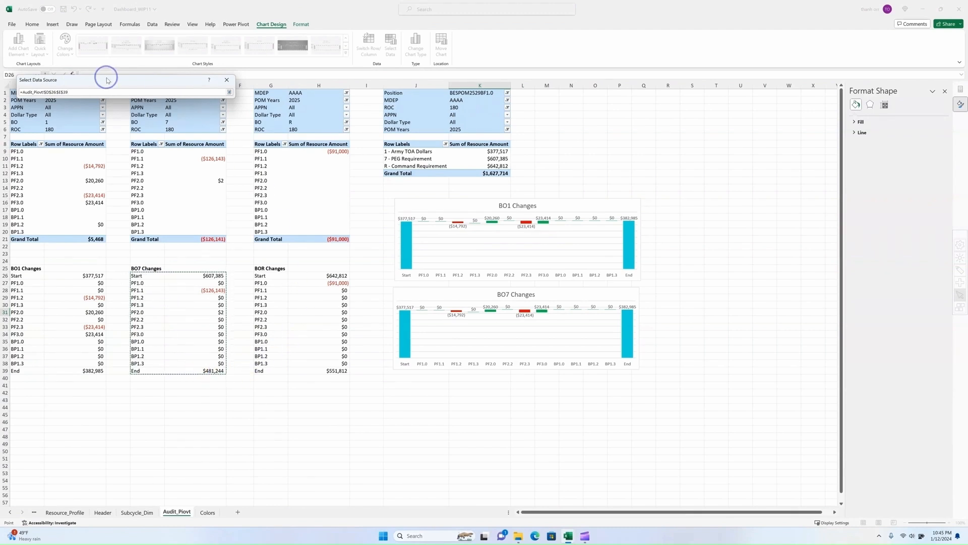
pyautogui.click(229, 92)
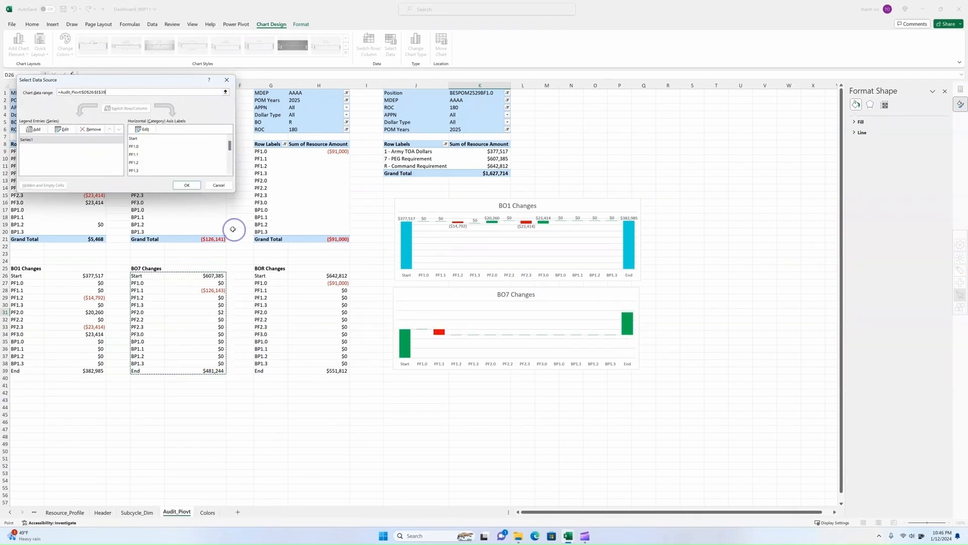
pyautogui.click(188, 184)
# Set the Start and End columns of the BO7 Changes waterfall chart as totals.
pyautogui.click(405, 341)
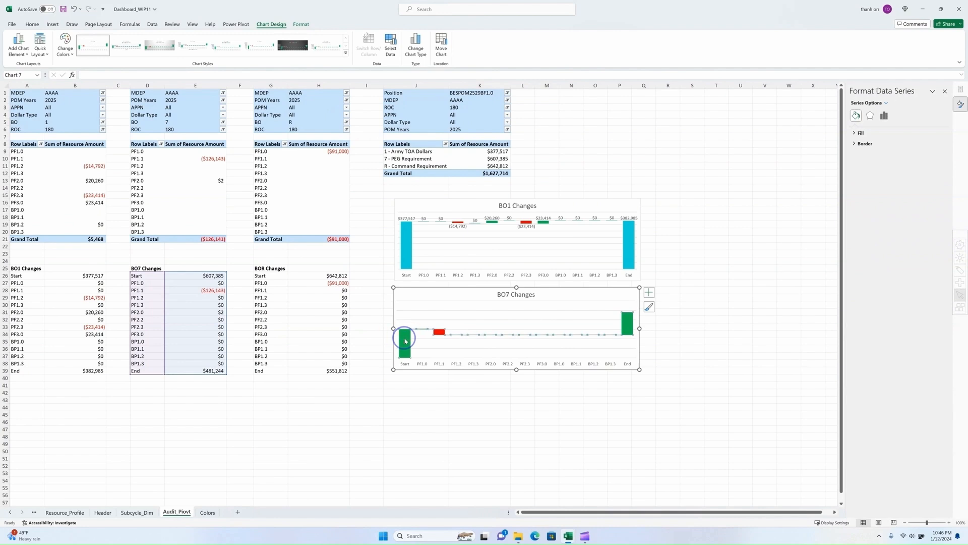
pyautogui.click(405, 341)
pyautogui.rightClick(405, 341)
pyautogui.click(442, 425)
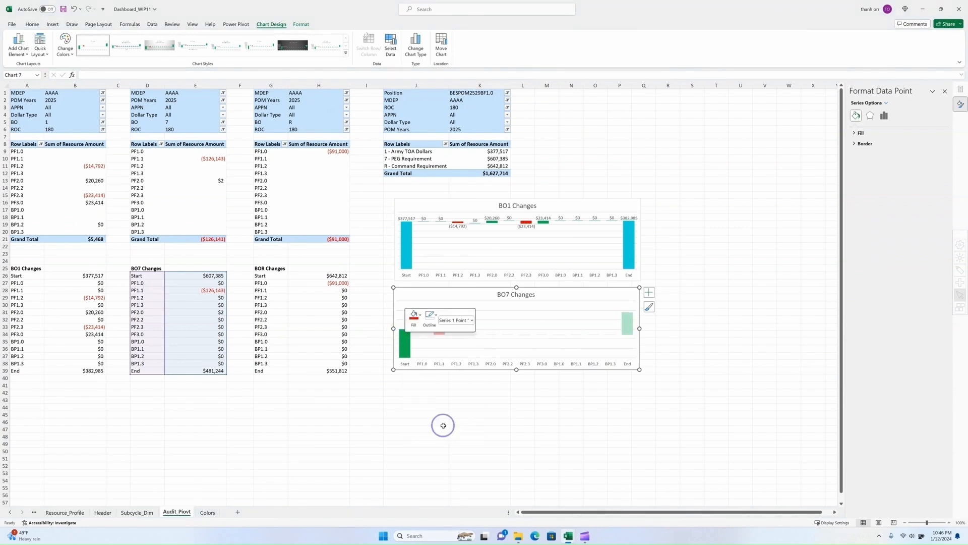
pyautogui.click(625, 320)
pyautogui.rightClick(625, 321)
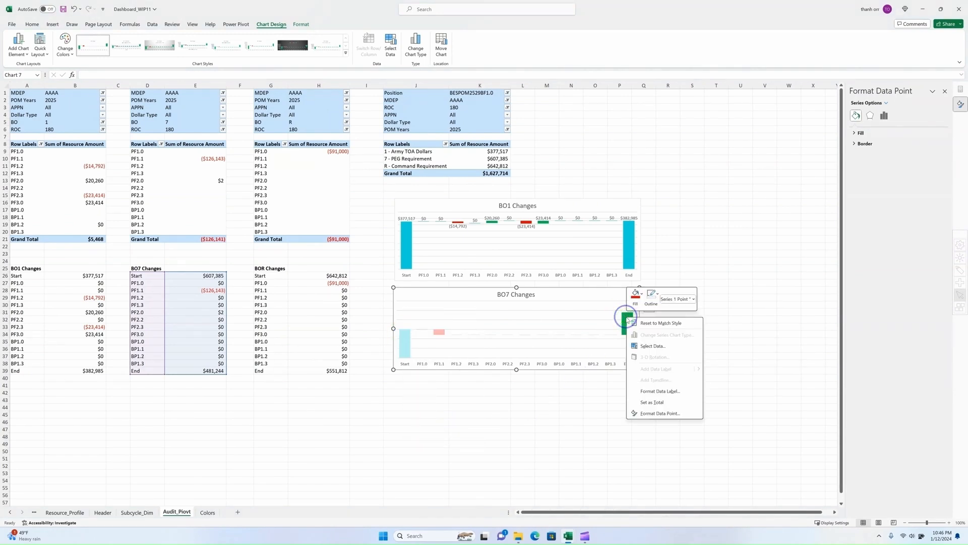
pyautogui.click(654, 402)
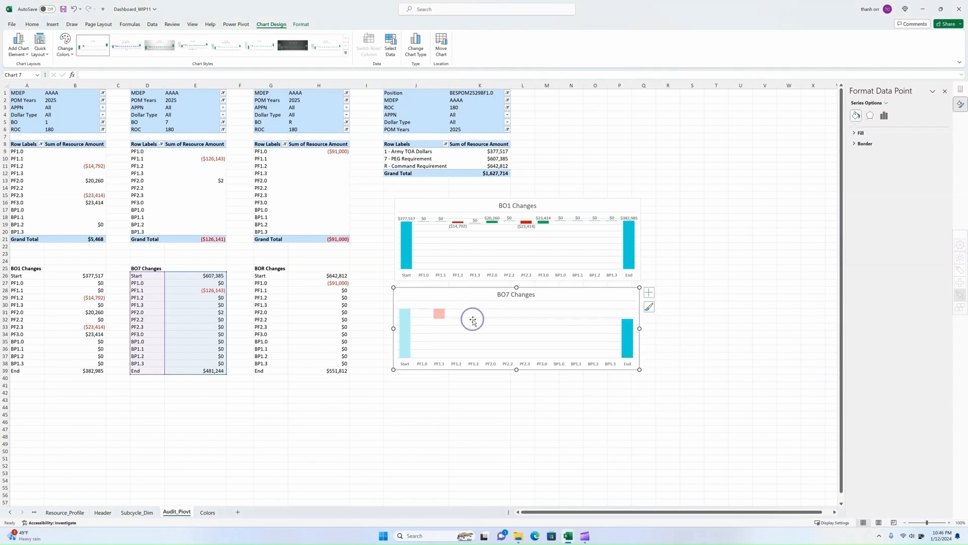
# Show data labels on the BO7 Changes chart.
pyautogui.click(649, 292)
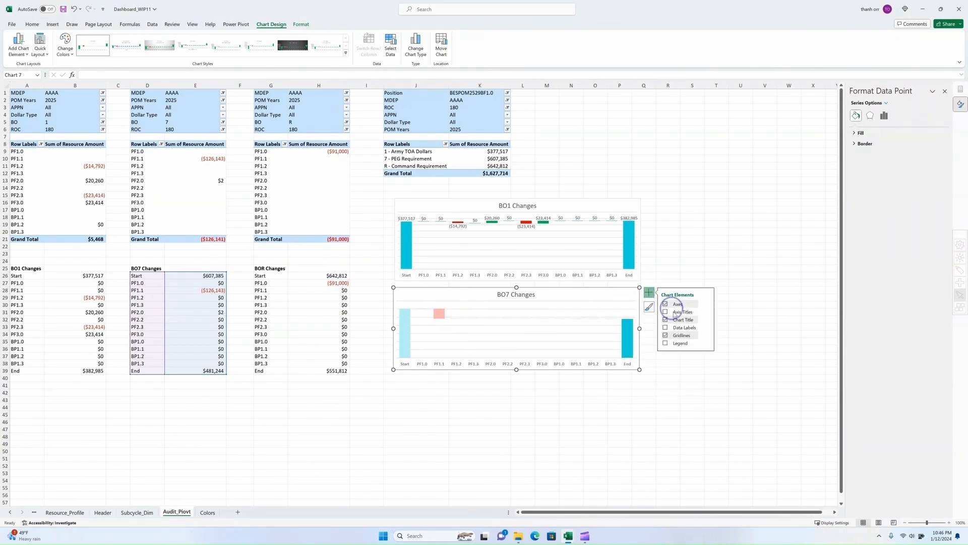
pyautogui.click(666, 328)
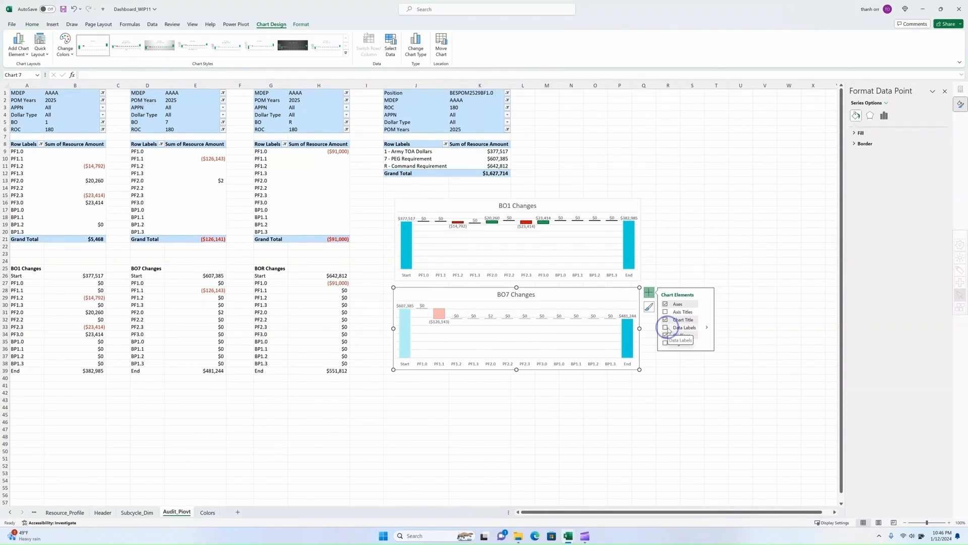
pyautogui.click(746, 327)
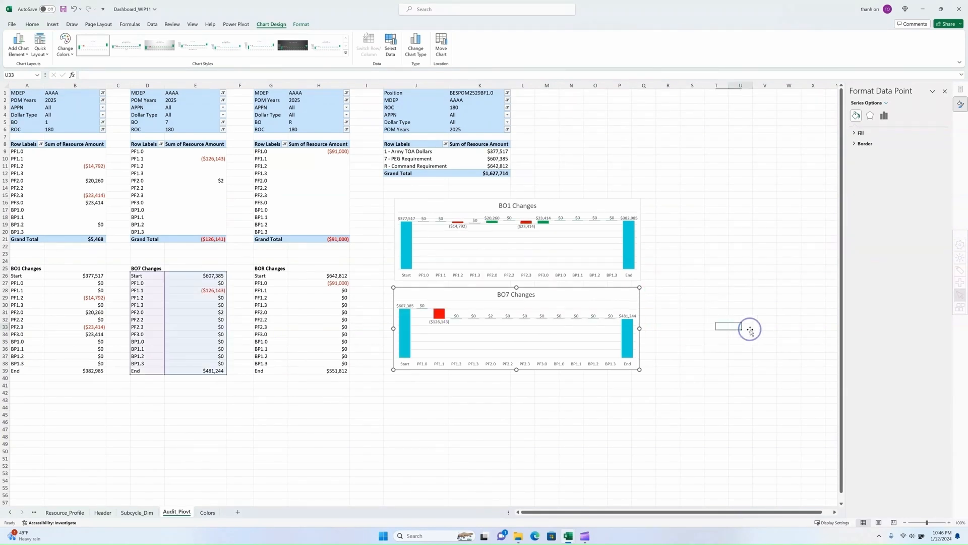
# Duplicate the BO7 Changes chart, place the copy directly below it and retitle it "BOR Changes".
pyautogui.click(580, 303)
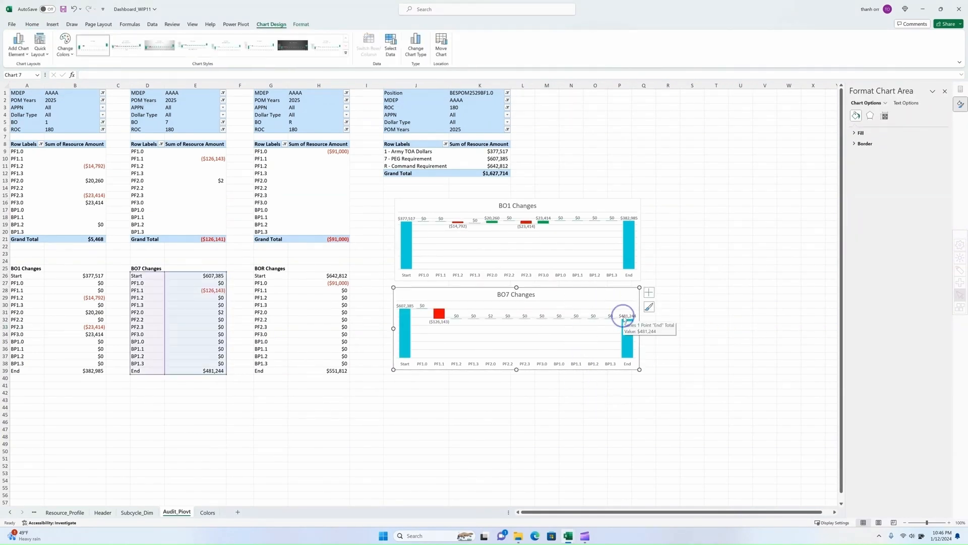
pyautogui.hotkey('ctrl', 'd')
pyautogui.moveTo(622, 317); pyautogui.dragTo(619, 384)
pyautogui.click(508, 384)
pyautogui.click(509, 385)
pyautogui.press('BackSpace')
pyautogui.write('R')
pyautogui.click(650, 383)
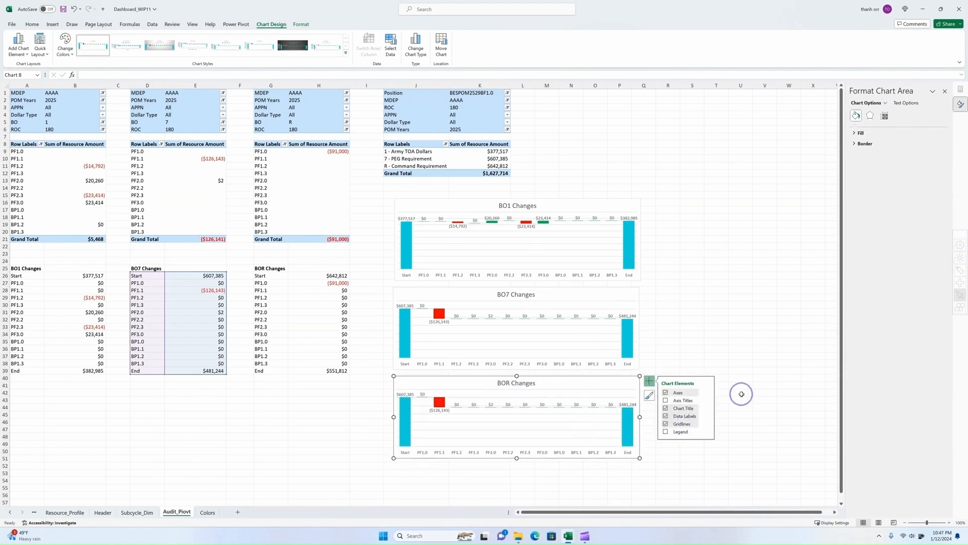
pyautogui.click(696, 364)
# Change the BOR Changes chart's data range to the BOR Changes table in G26:H39.
pyautogui.click(596, 382)
pyautogui.click(391, 44)
pyautogui.click(226, 91)
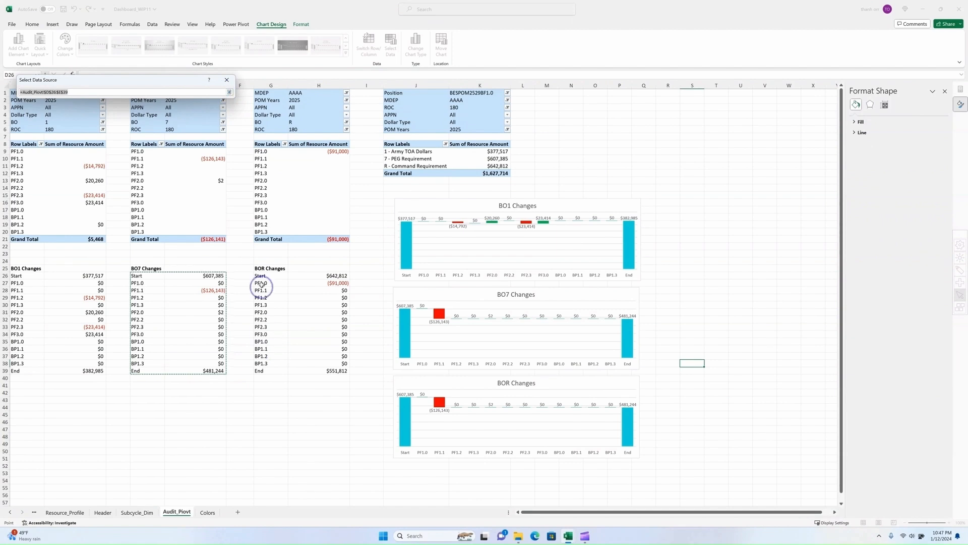
pyautogui.moveTo(259, 276); pyautogui.dragTo(343, 371)
pyautogui.click(225, 92)
pyautogui.click(183, 186)
# Set the Start and End columns of the BOR Changes waterfall chart as totals.
pyautogui.click(404, 429)
pyautogui.rightClick(405, 429)
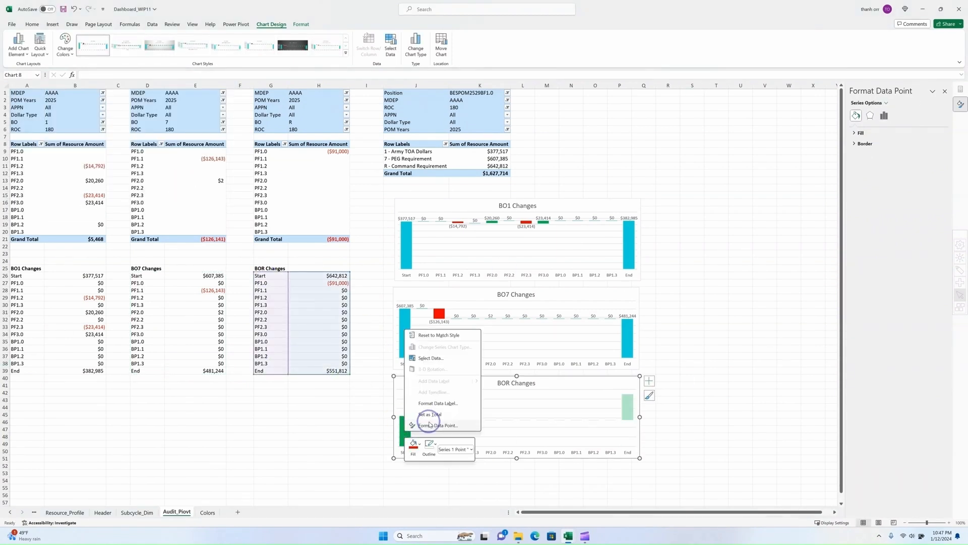
pyautogui.click(628, 406)
pyautogui.rightClick(630, 411)
pyautogui.click(662, 493)
# Show data labels on the BOR Changes chart and save the workbook.
pyautogui.click(649, 382)
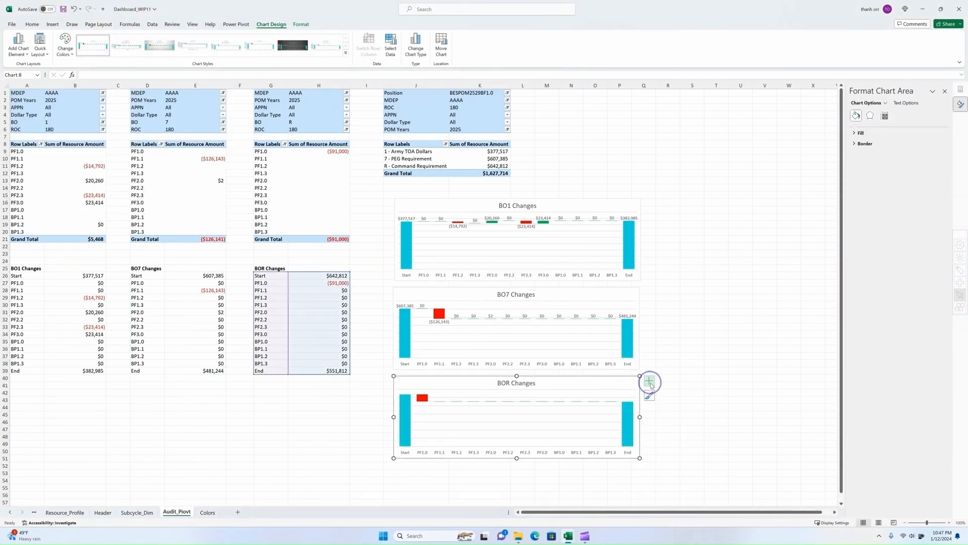
pyautogui.click(666, 416)
pyautogui.click(769, 377)
pyautogui.click(63, 9)
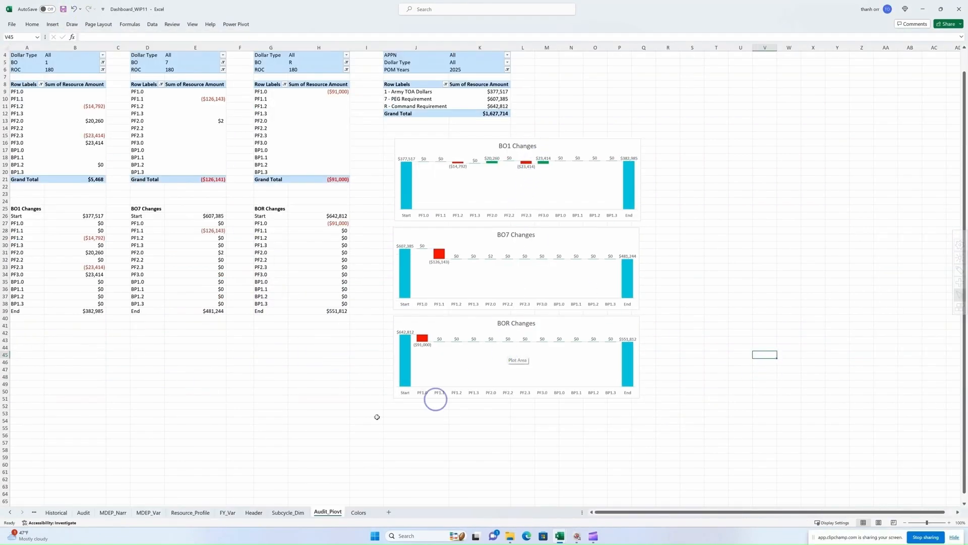
# On Resource_Profile, insert a clustered column chart from D4:N11, place it directly below the table and widen it to about the table's width.
pyautogui.click(201, 512)
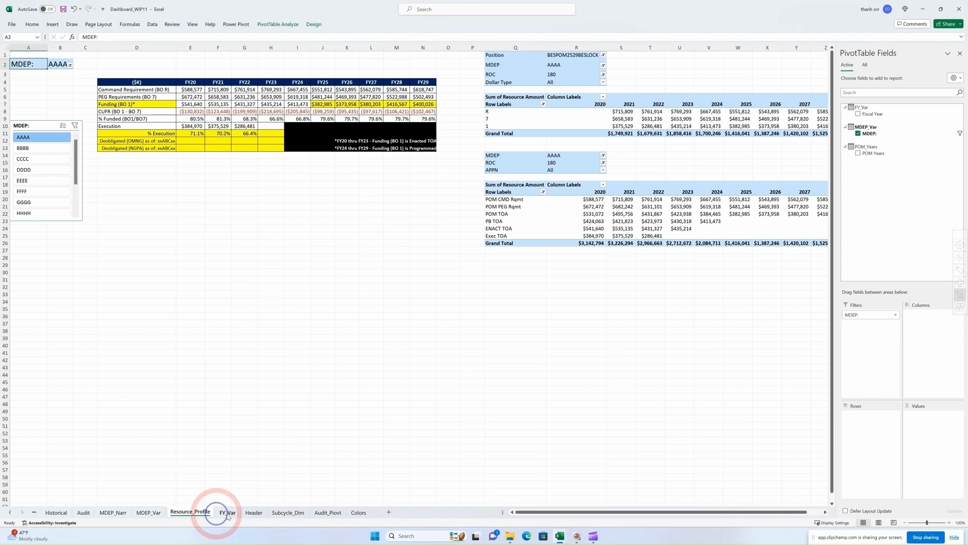
pyautogui.click(151, 82)
pyautogui.moveTo(151, 82); pyautogui.dragTo(412, 135)
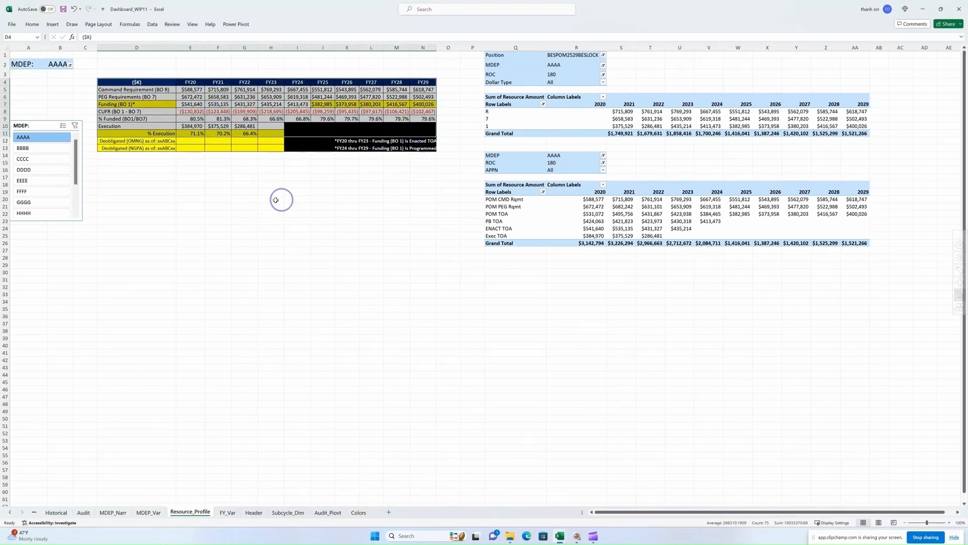
pyautogui.click(51, 26)
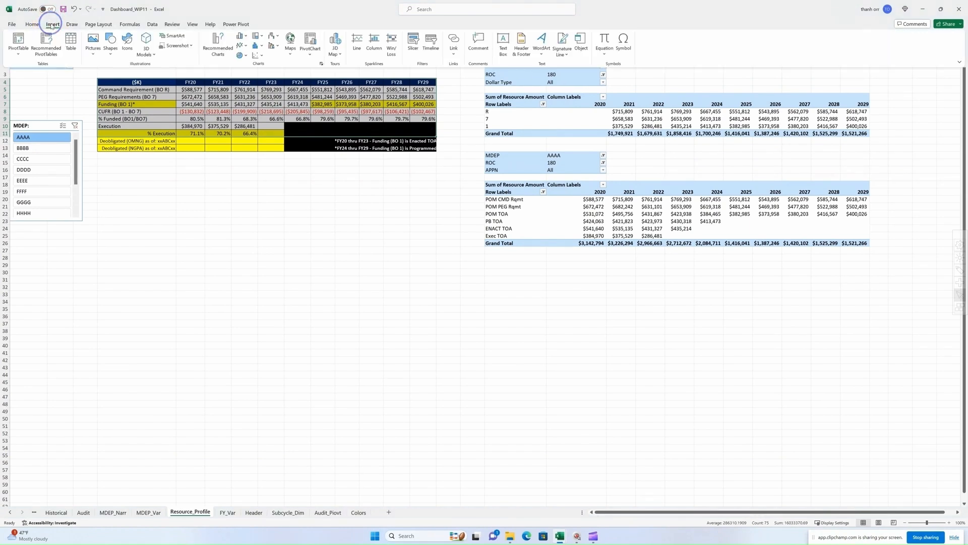
pyautogui.click(219, 45)
pyautogui.click(419, 168)
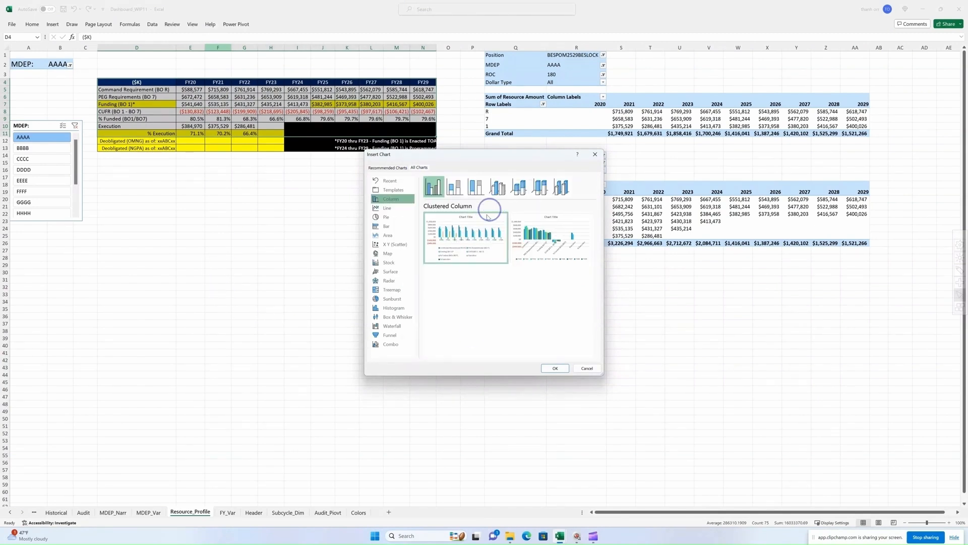
pyautogui.moveTo(485, 221)
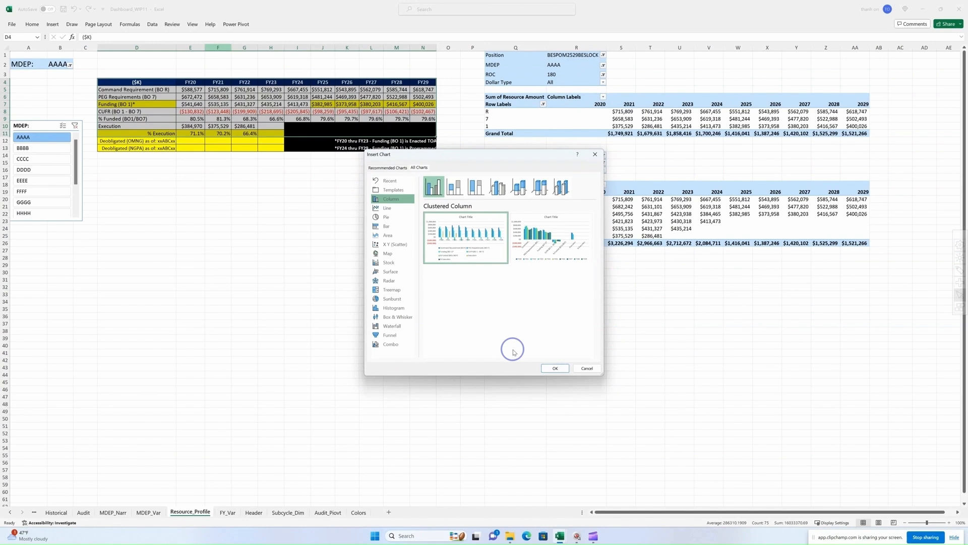
pyautogui.click(555, 368)
pyautogui.moveTo(519, 223); pyautogui.dragTo(230, 169)
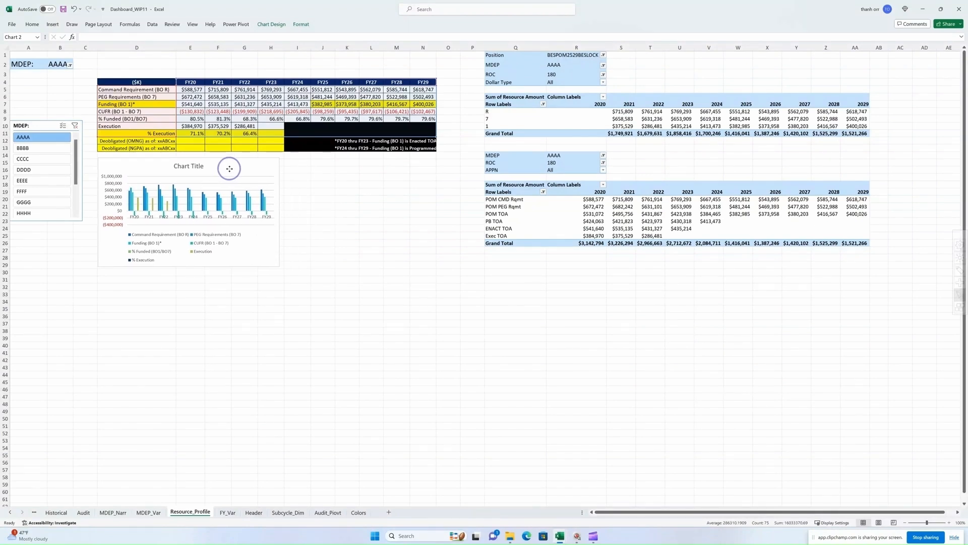
pyautogui.moveTo(279, 266); pyautogui.dragTo(432, 267)
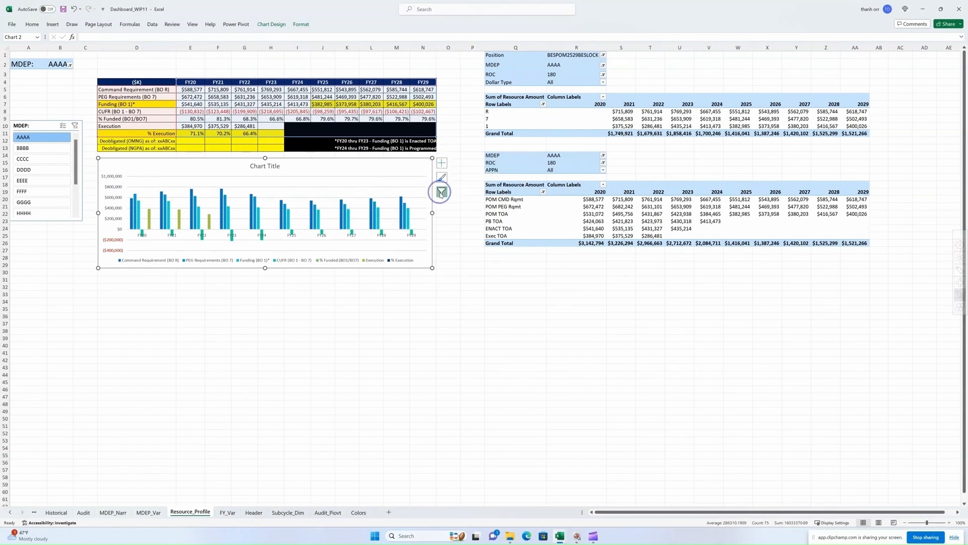
# Filter the CUFR (BO 1 - BO 7), % Funded (BO1/BO7) and % Execution series out of the column chart.
pyautogui.click(442, 192)
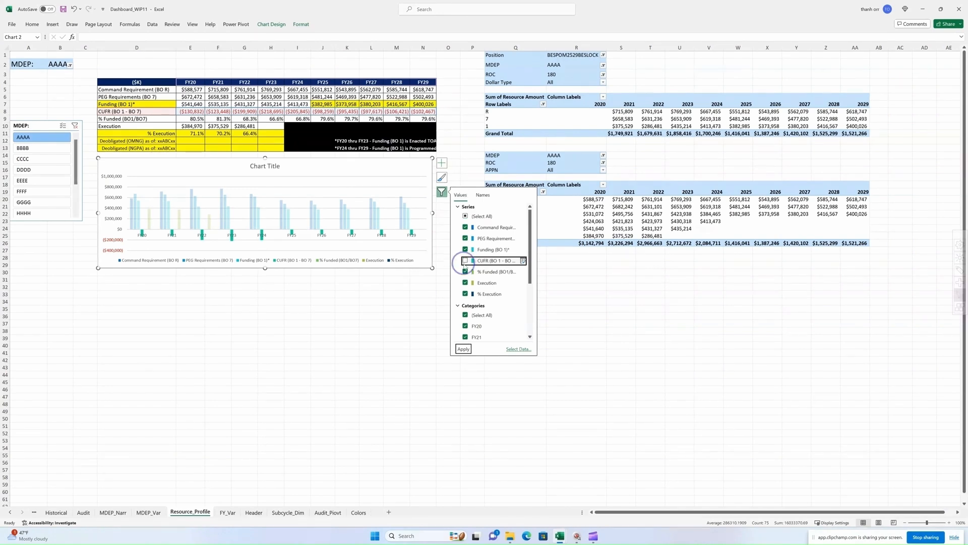
pyautogui.click(465, 272)
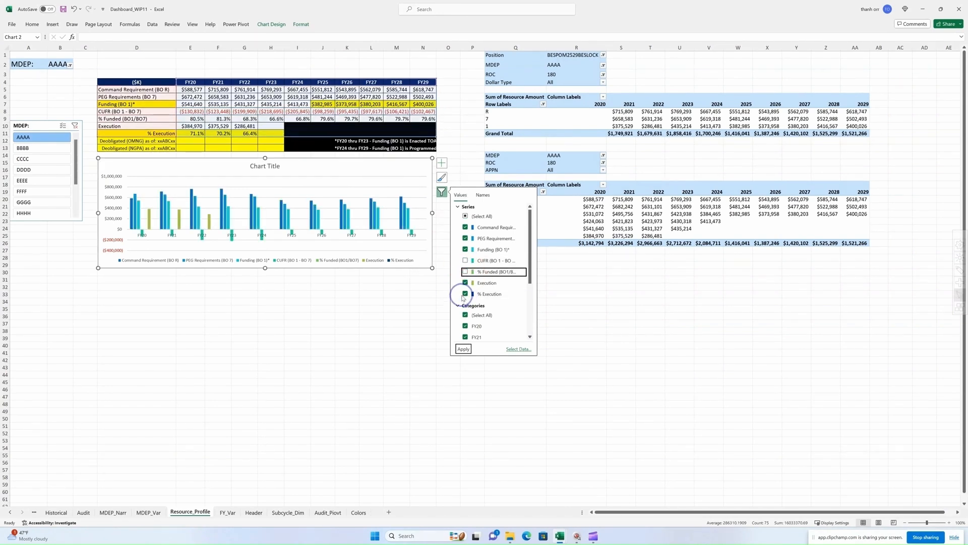
pyautogui.click(465, 294)
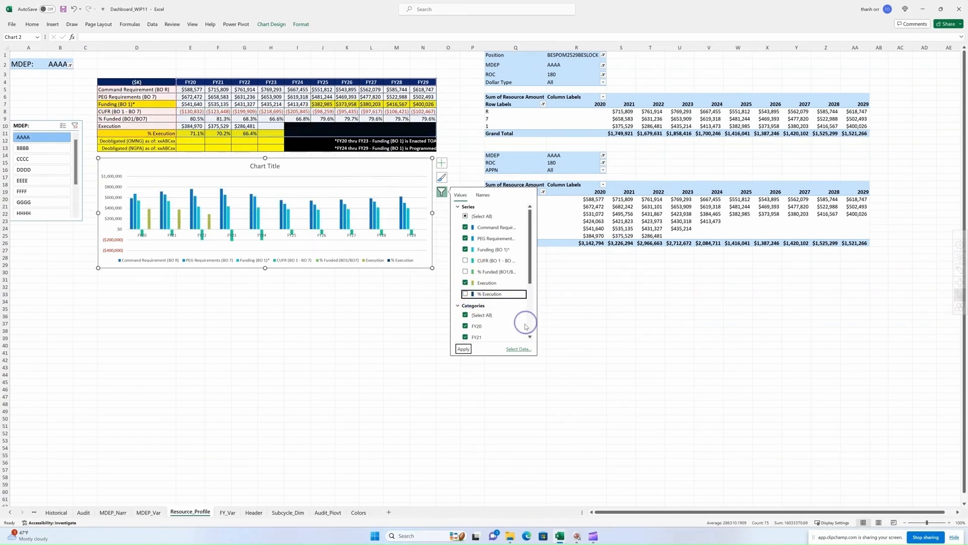
pyautogui.click(463, 349)
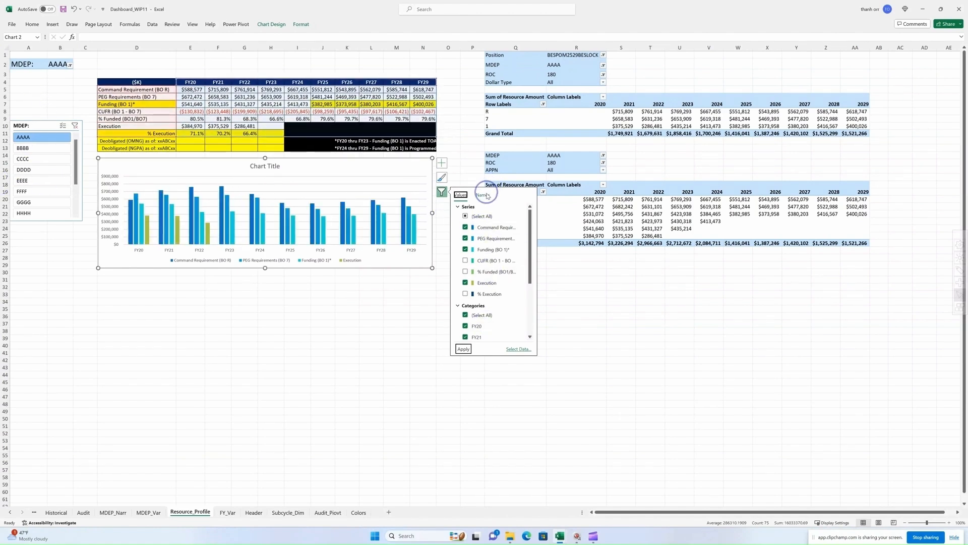
pyautogui.click(460, 349)
pyautogui.click(414, 329)
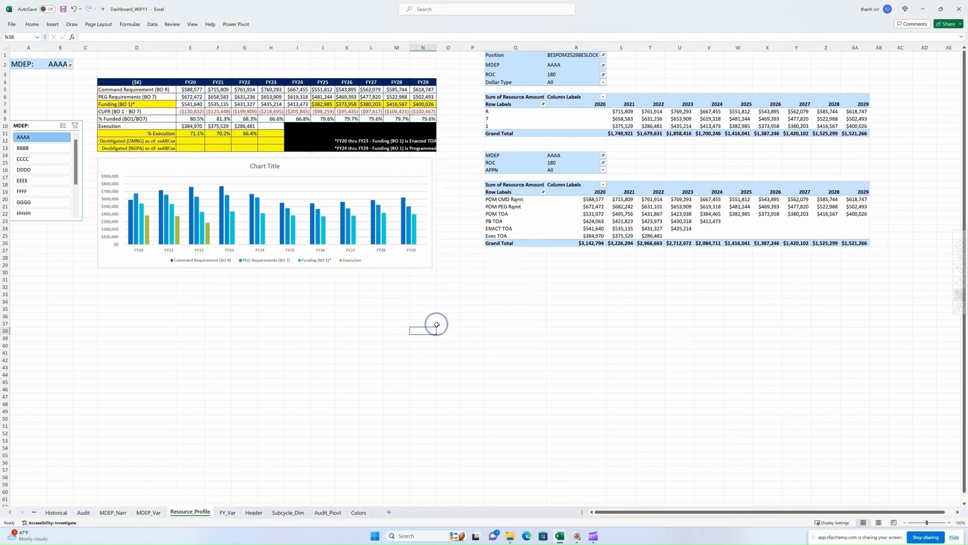
# Add data labels to the clustered column chart.
pyautogui.click(356, 173)
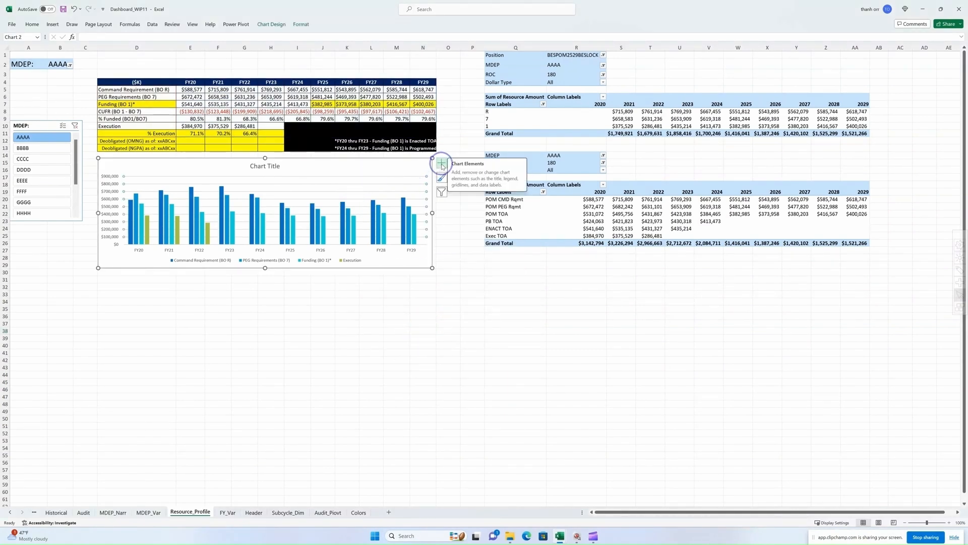
pyautogui.click(442, 165)
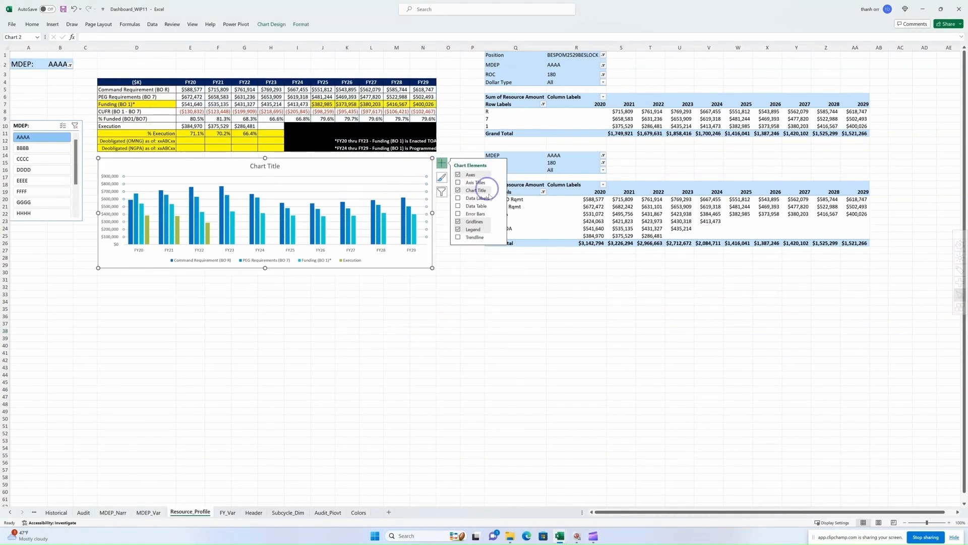
pyautogui.click(458, 198)
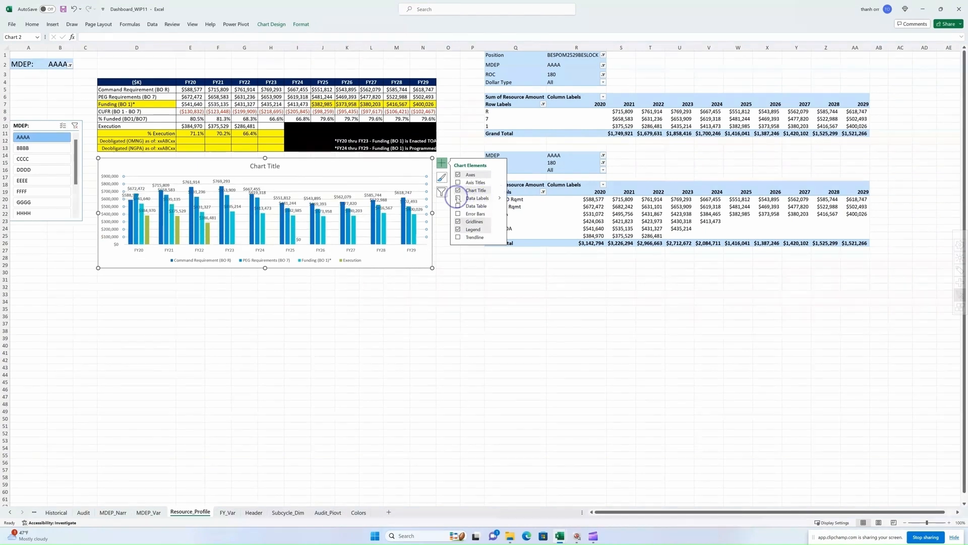
# Rotate all text of the Command Requirement (BO R) data labels so the values read vertically.
pyautogui.moveTo(500, 198)
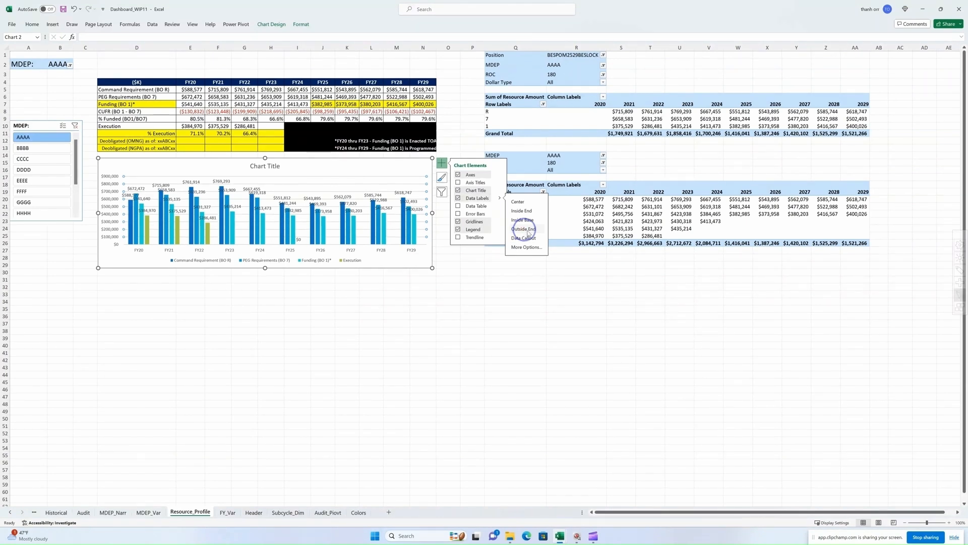
pyautogui.click(527, 248)
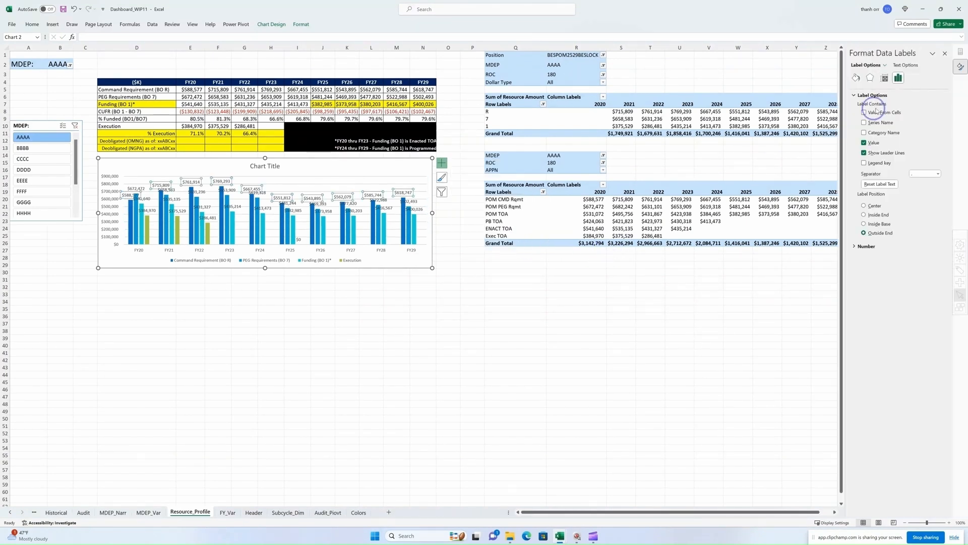
pyautogui.click(885, 77)
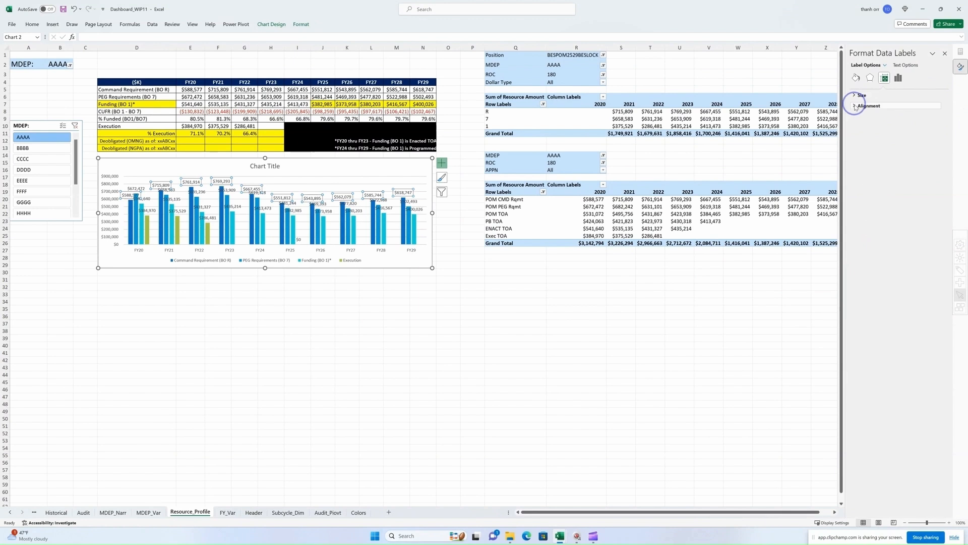
pyautogui.click(868, 105)
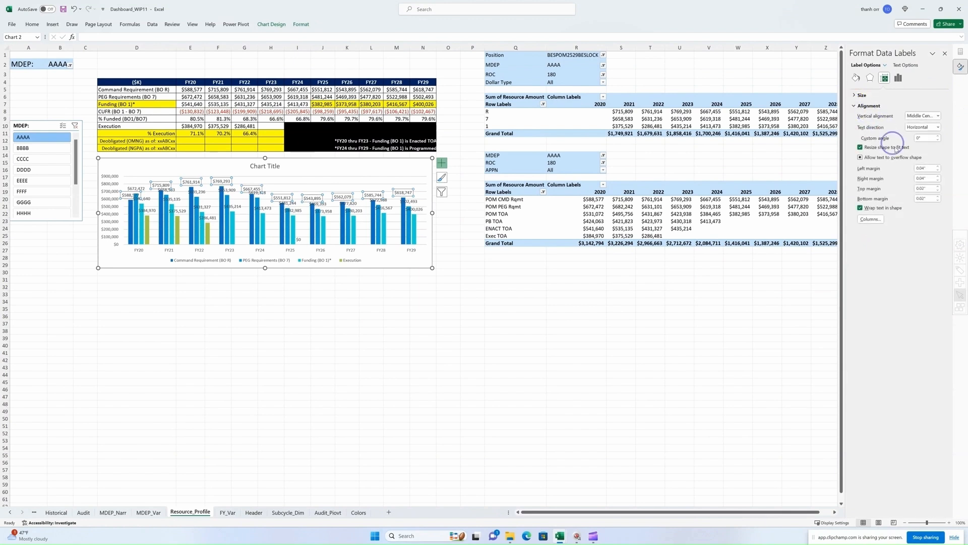
pyautogui.click(937, 127)
pyautogui.click(912, 191)
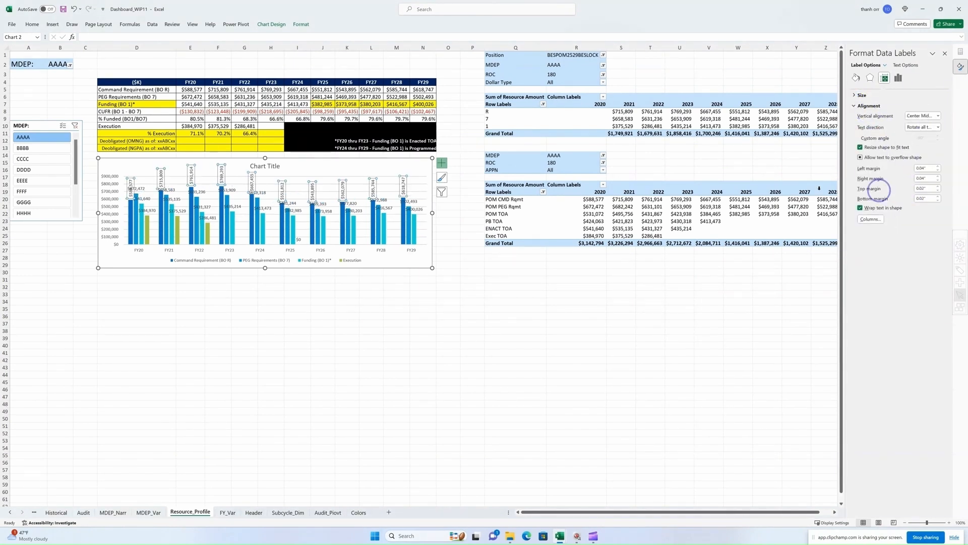
# Apply the same vertical text rotation to the PEG Requirements (BO 7) and Funding (BO 1)* data labels.
pyautogui.click(938, 127)
pyautogui.click(912, 192)
pyautogui.click(232, 207)
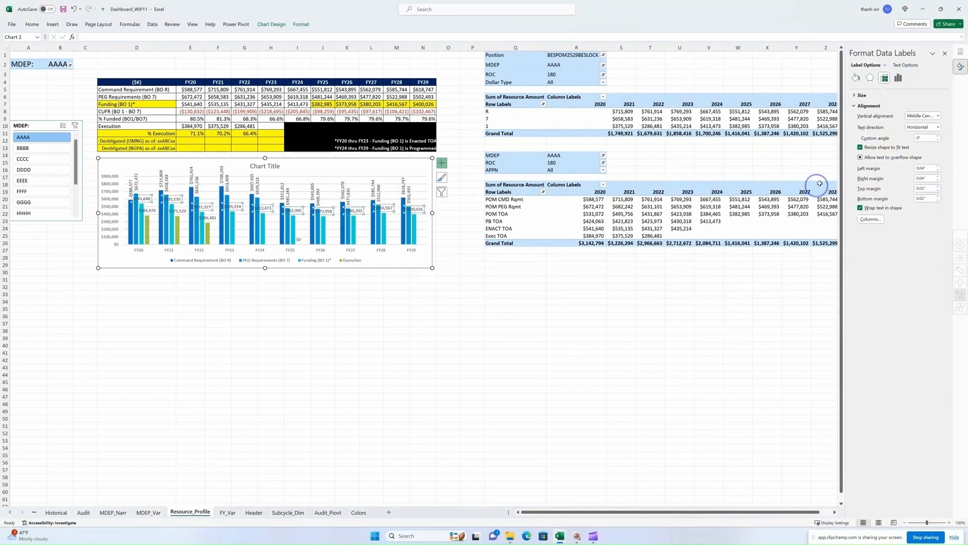
pyautogui.click(938, 128)
pyautogui.click(913, 191)
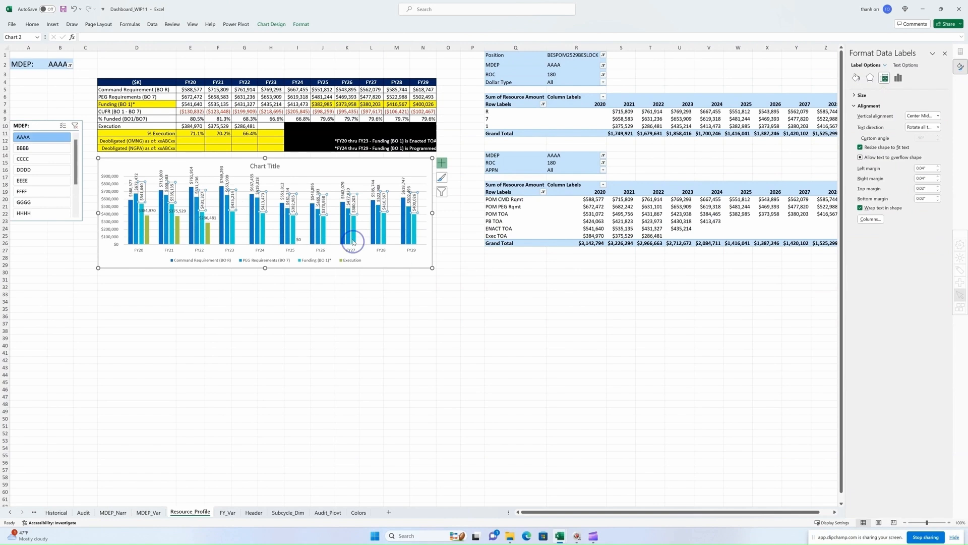
# Remove the stray $0 data label at FY24 and rotate the Execution data labels to read vertically.
pyautogui.click(301, 232)
pyautogui.click(209, 223)
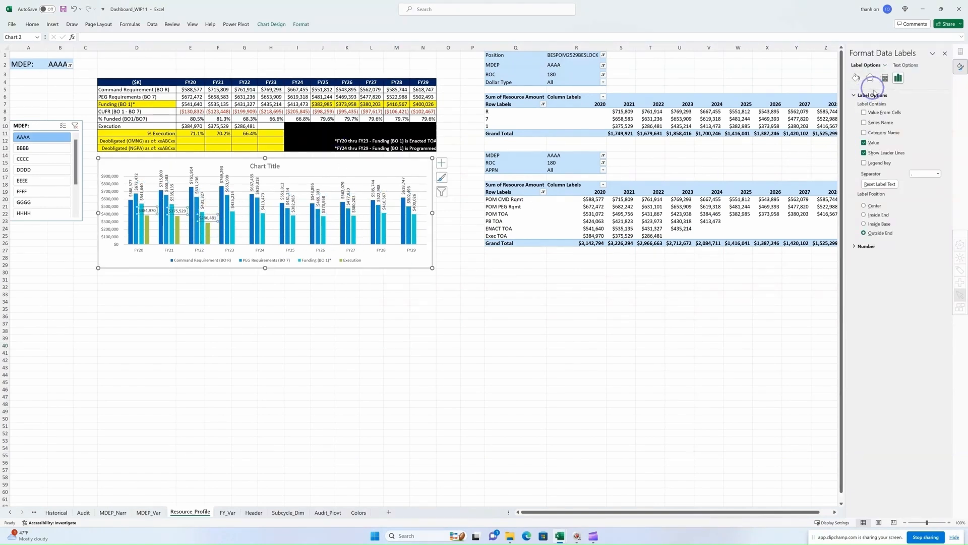
pyautogui.click(884, 78)
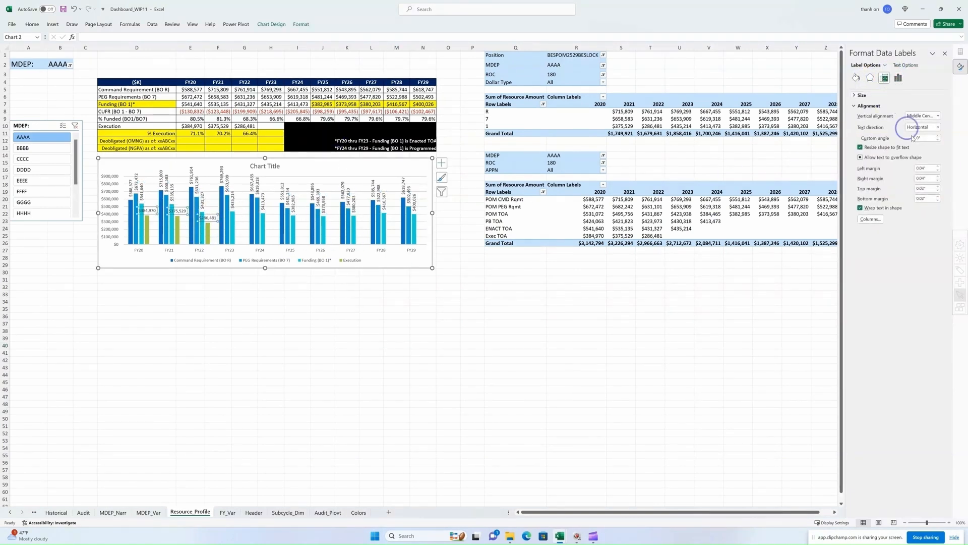
pyautogui.click(939, 128)
pyautogui.click(912, 192)
pyautogui.click(295, 308)
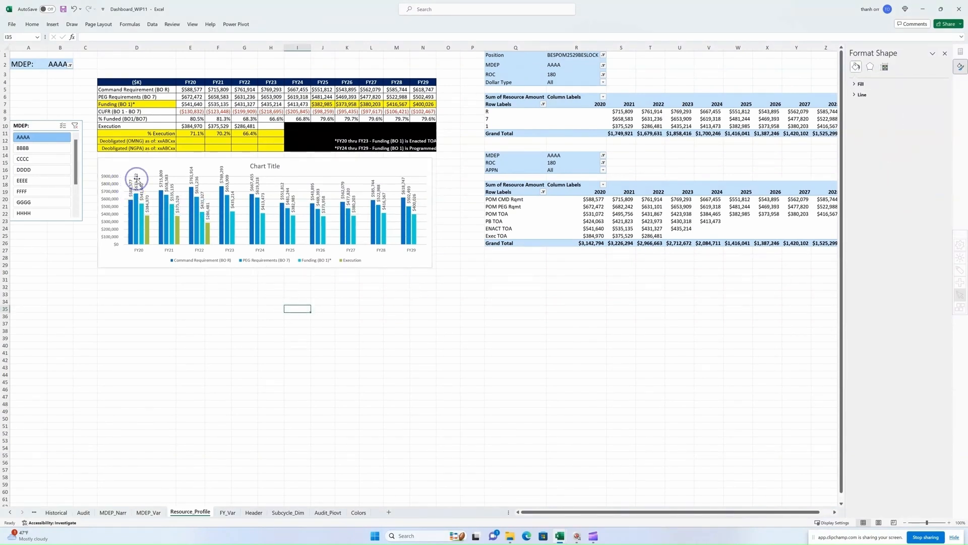
# Remove the primary vertical axis and the gridlines from the column chart.
pyautogui.click(428, 163)
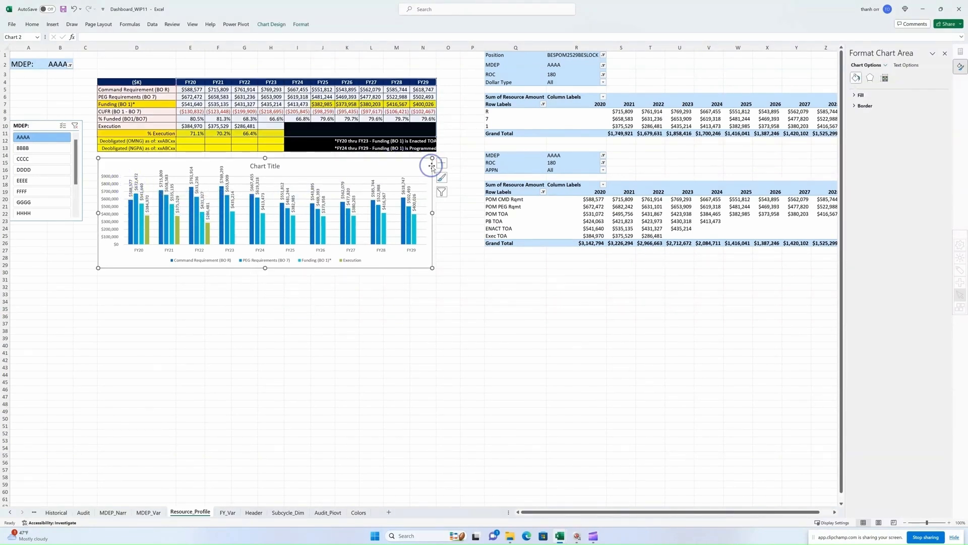
pyautogui.click(442, 163)
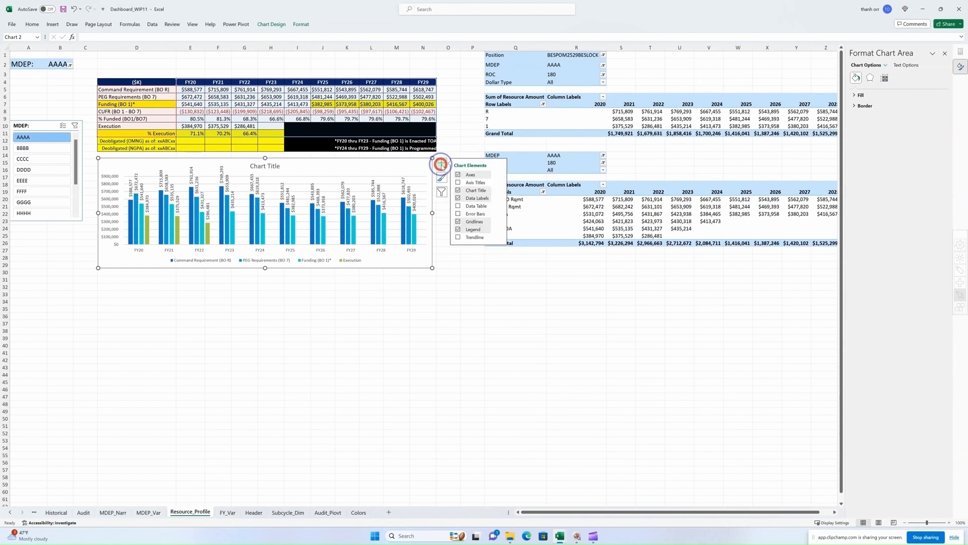
pyautogui.click(499, 175)
pyautogui.click(514, 186)
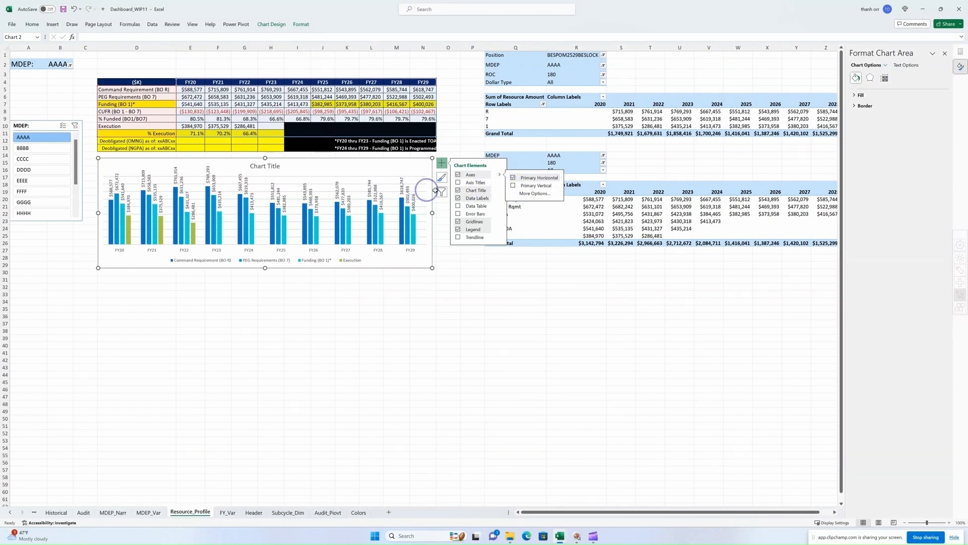
pyautogui.click(458, 222)
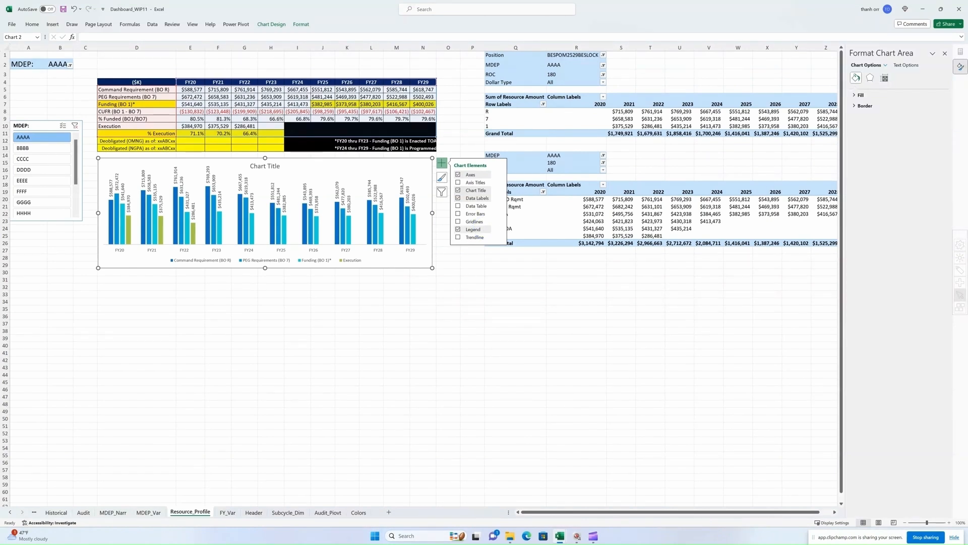
# Title the clustered column chart below the funding table "Resource Profile ($K)".
pyautogui.press('Escape')
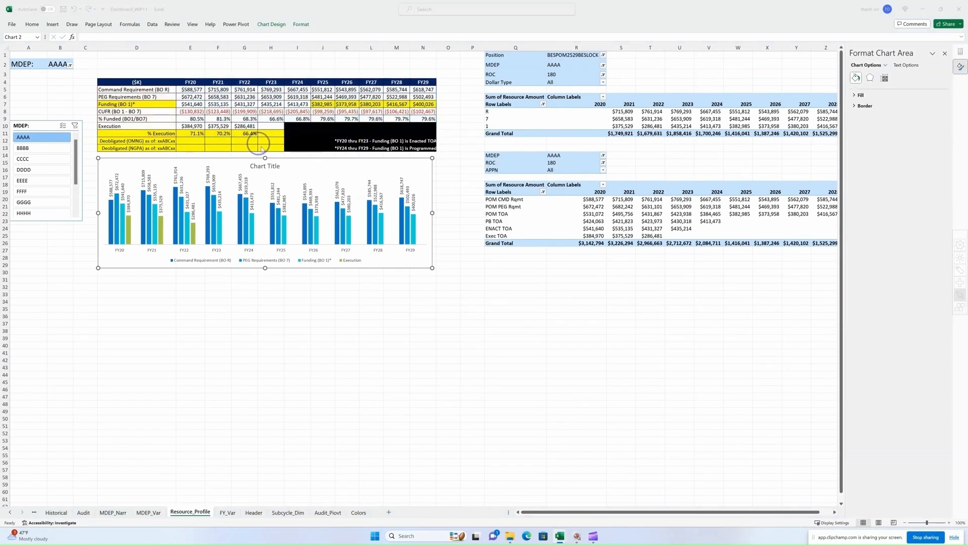
pyautogui.click(267, 166)
pyautogui.press('Delete')
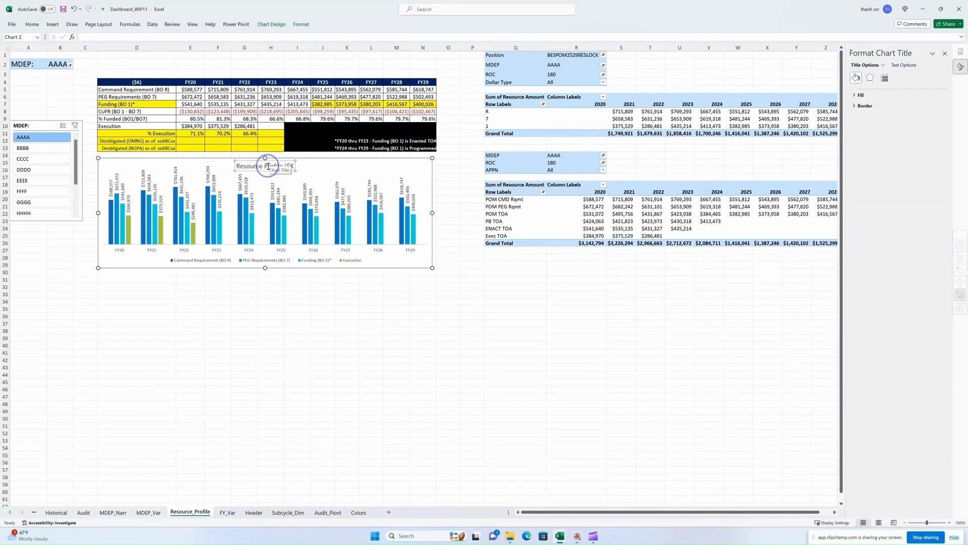
pyautogui.click(371, 294)
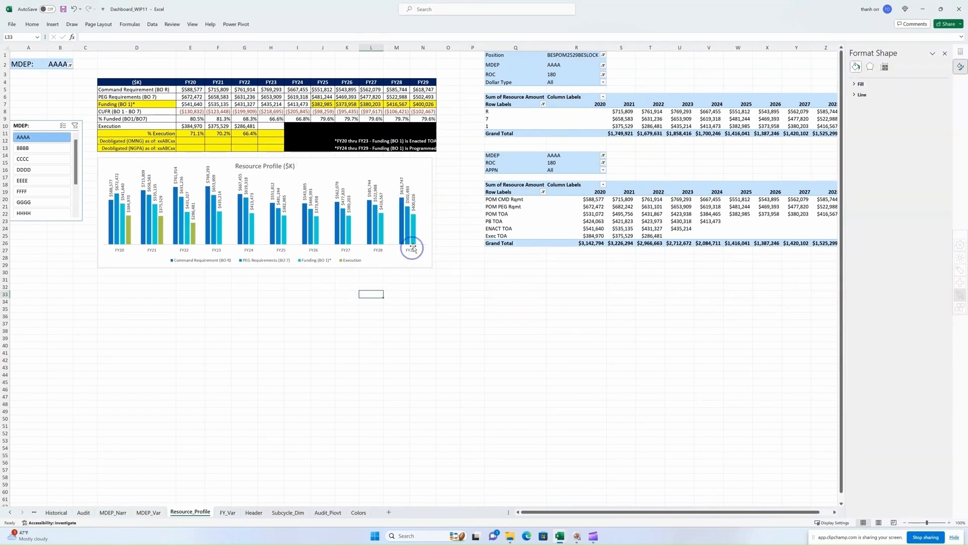
# Widen the Resource Profile chart so its edge lines up with the end of the FY29 column.
pyautogui.click(426, 216)
pyautogui.moveTo(432, 267); pyautogui.dragTo(437, 268)
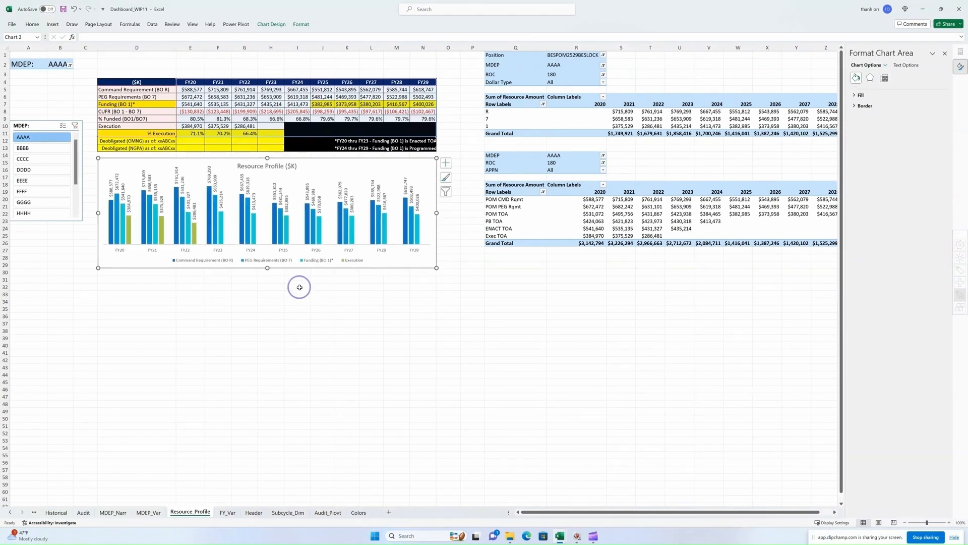
pyautogui.click(298, 284)
# Insert a line chart from D4:N11 and fit it directly beneath the Resource Profile chart at the same width.
pyautogui.moveTo(136, 81); pyautogui.dragTo(424, 134)
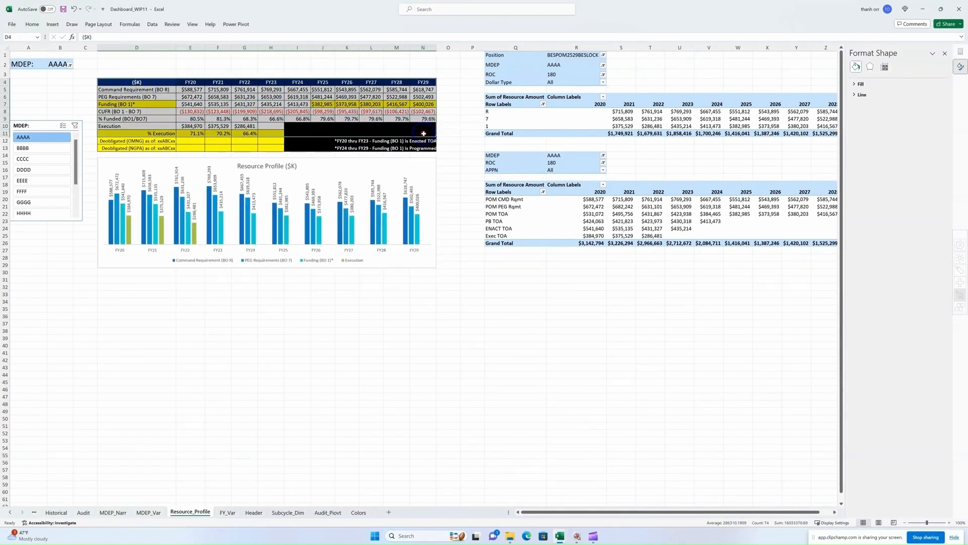
pyautogui.click(53, 24)
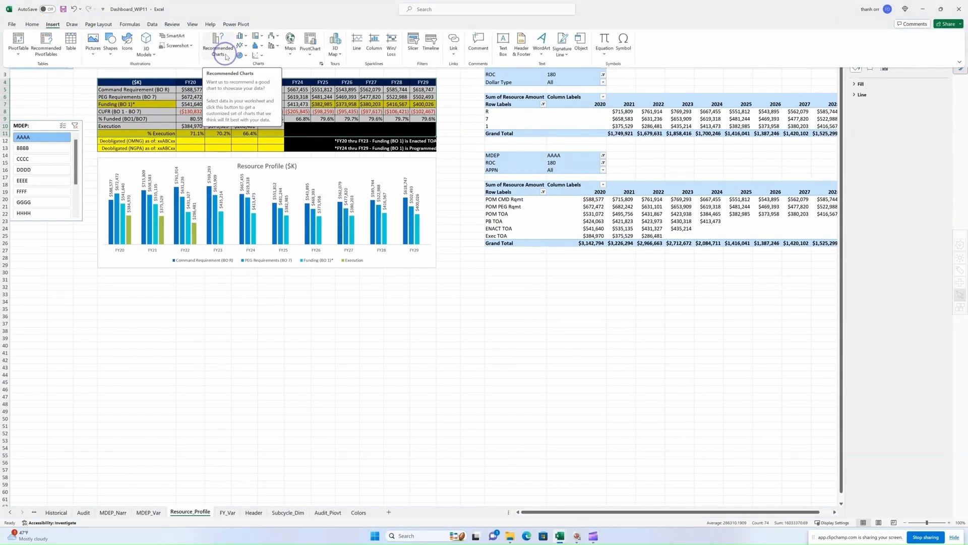
pyautogui.click(244, 46)
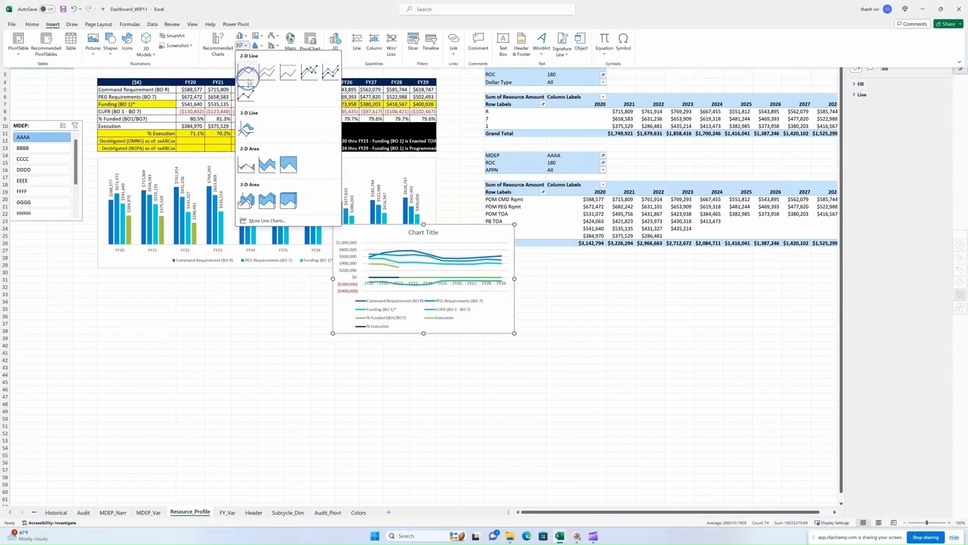
pyautogui.click(217, 45)
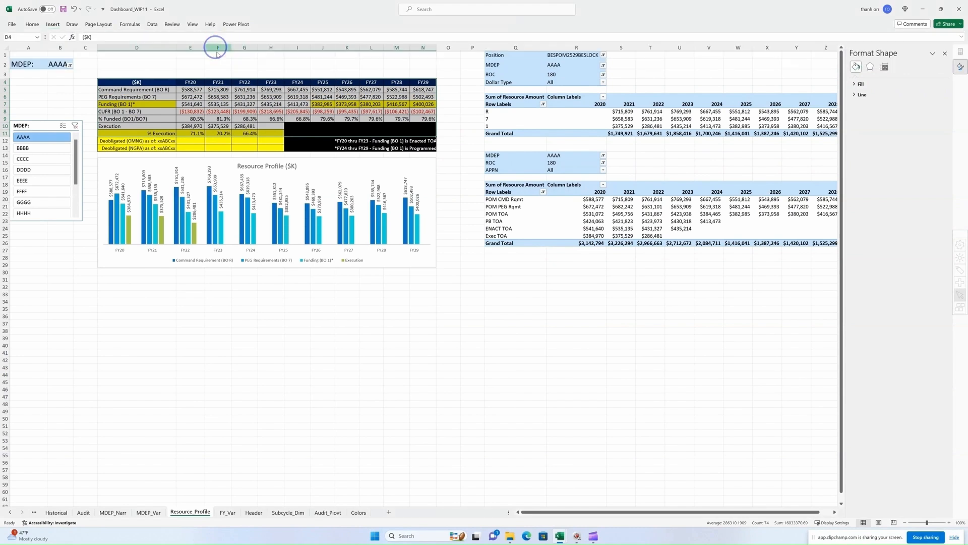
pyautogui.click(418, 168)
pyautogui.click(387, 207)
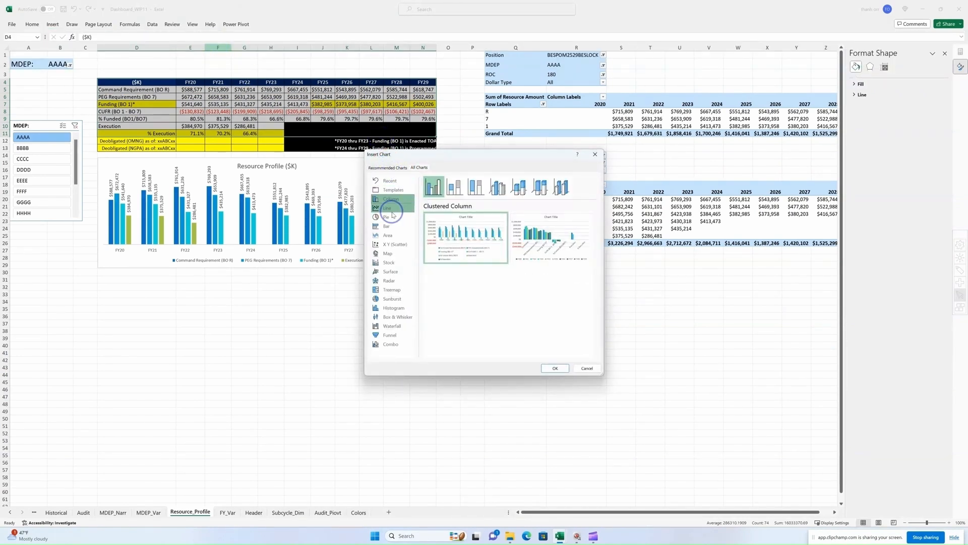
pyautogui.moveTo(443, 227)
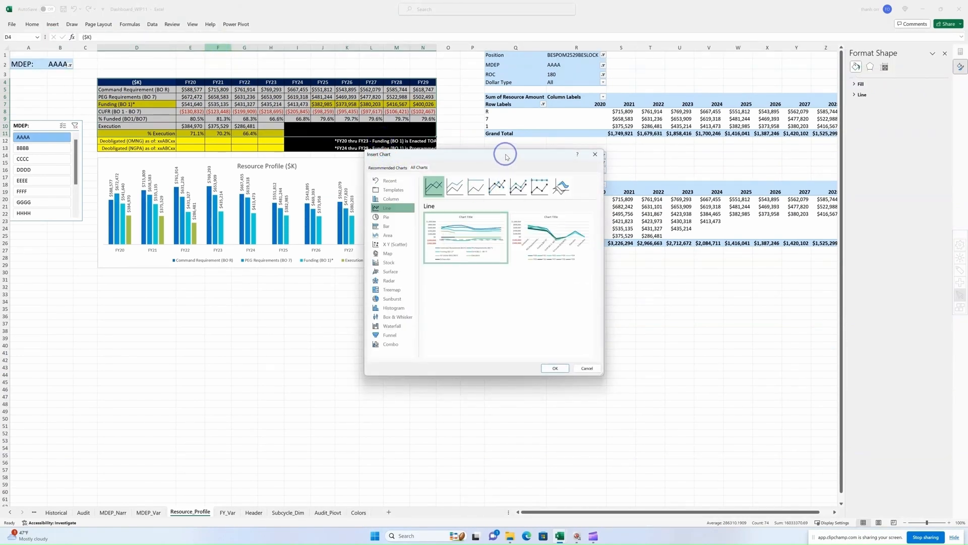
pyautogui.click(555, 368)
pyautogui.moveTo(480, 234); pyautogui.dragTo(244, 280)
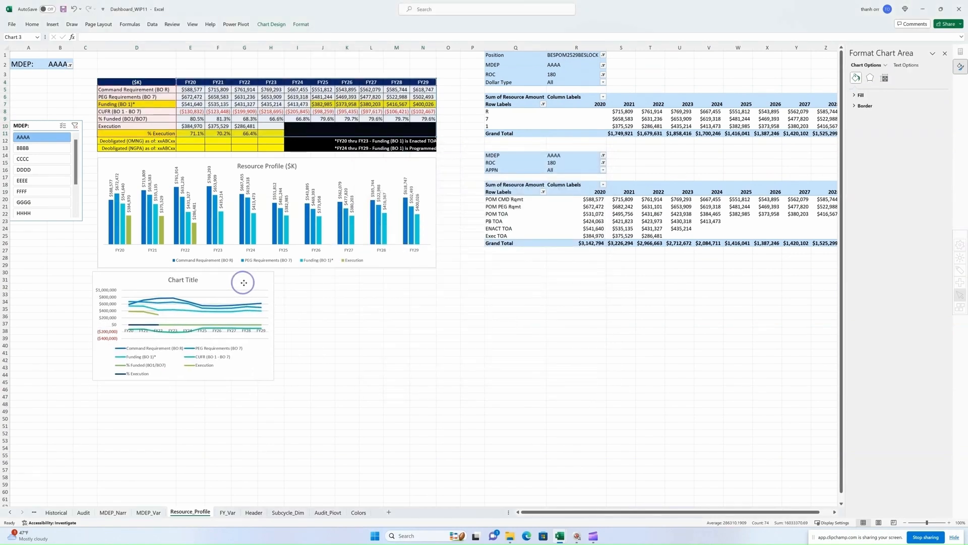
pyautogui.moveTo(279, 322); pyautogui.dragTo(437, 322)
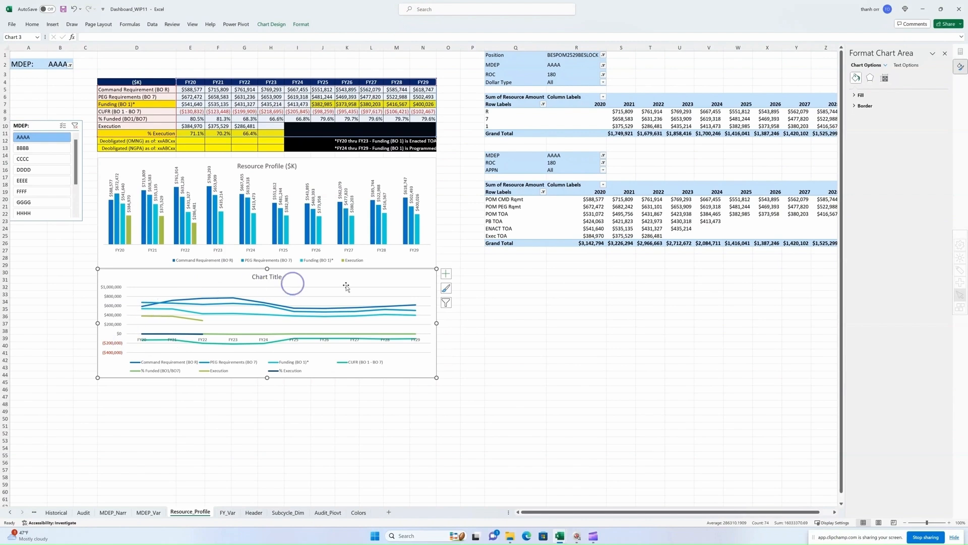
# Filter the line chart so that only the % Funded (BO1/BO7) series is plotted.
pyautogui.click(445, 302)
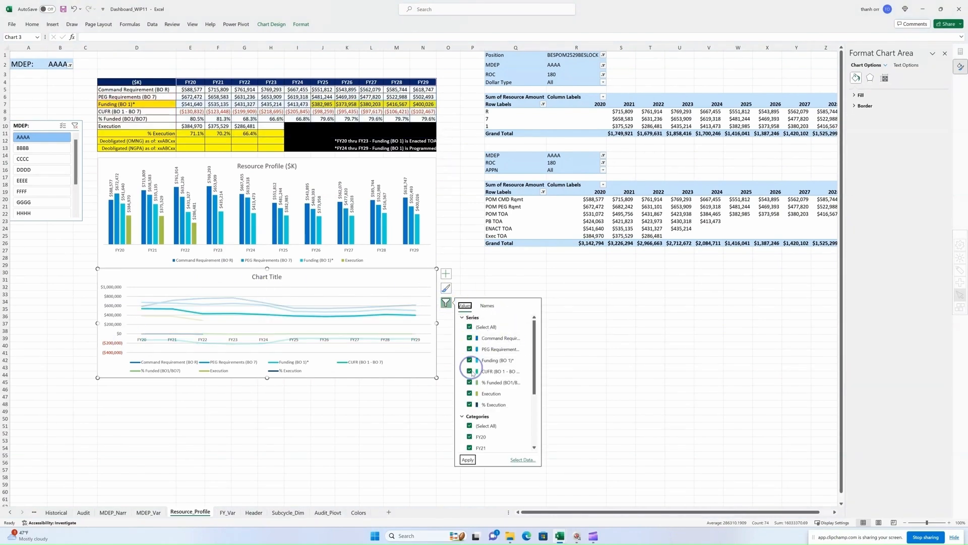
pyautogui.click(470, 393)
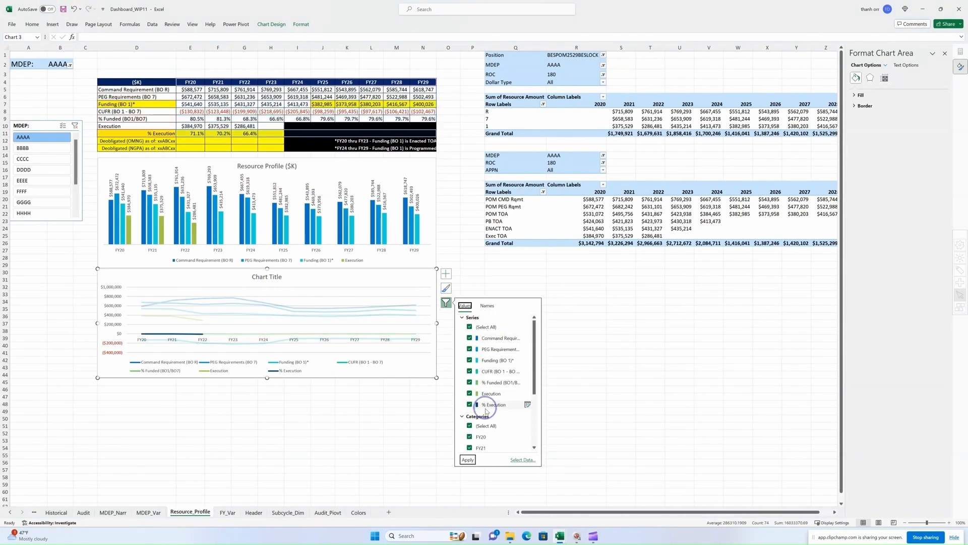
pyautogui.click(470, 405)
pyautogui.click(470, 372)
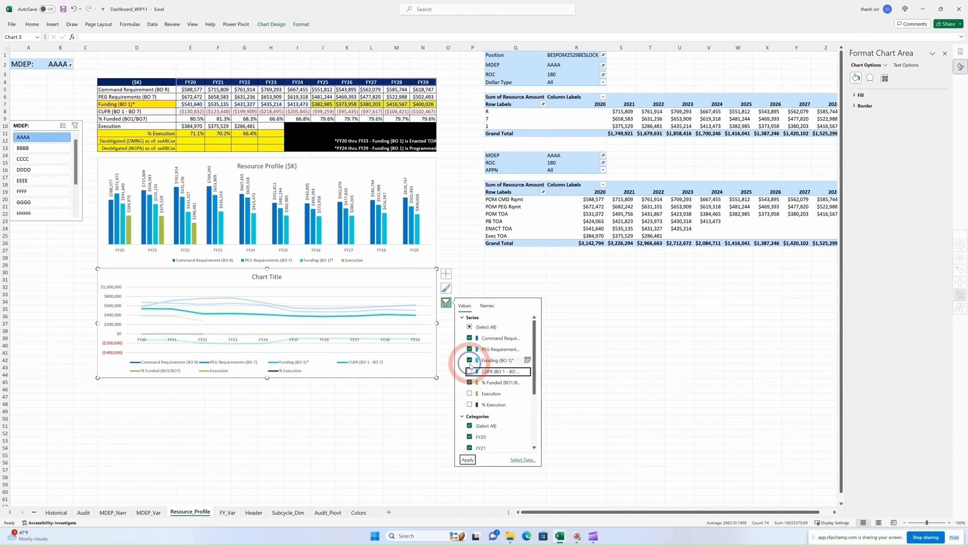
pyautogui.click(470, 360)
pyautogui.click(470, 349)
pyautogui.click(469, 338)
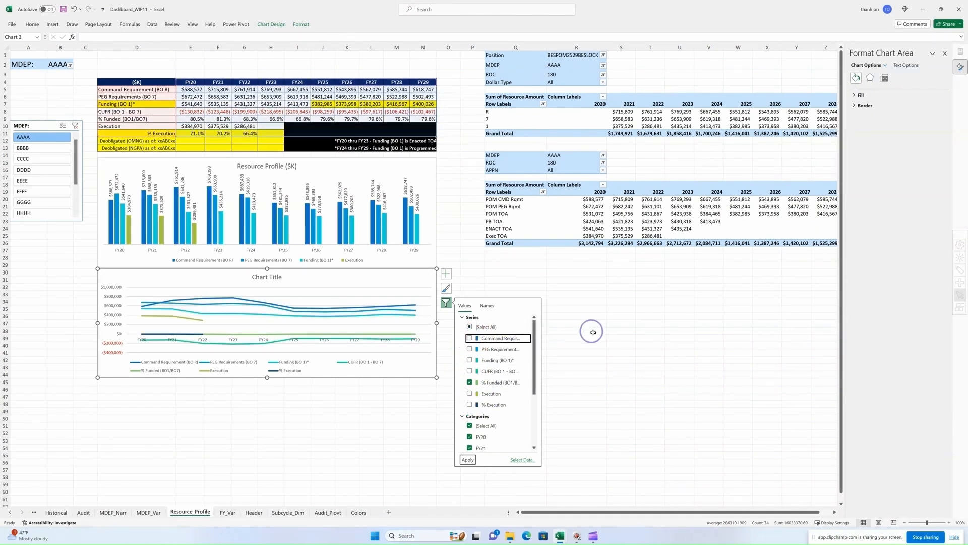
pyautogui.click(467, 459)
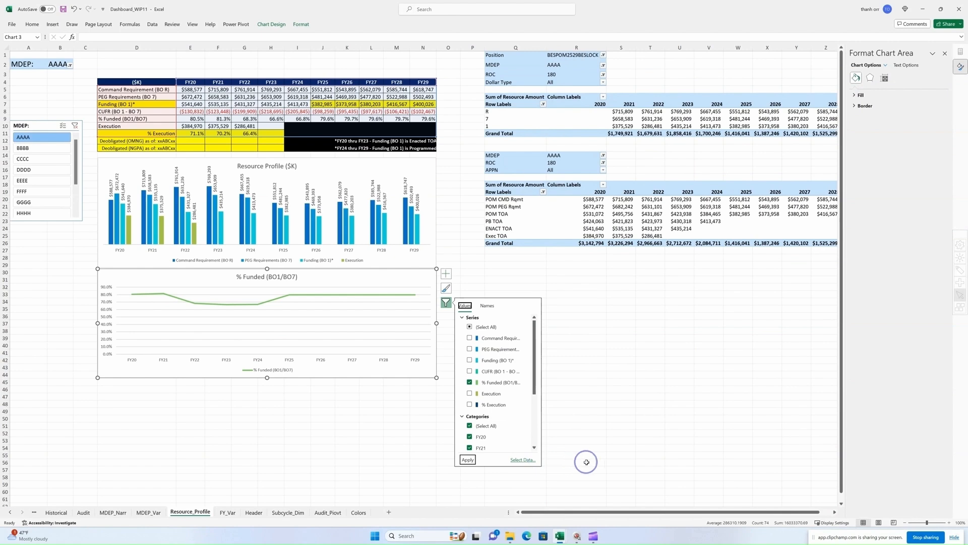
# Add data labels above the line in the % Funded (BO1/BO7) chart.
pyautogui.click(447, 274)
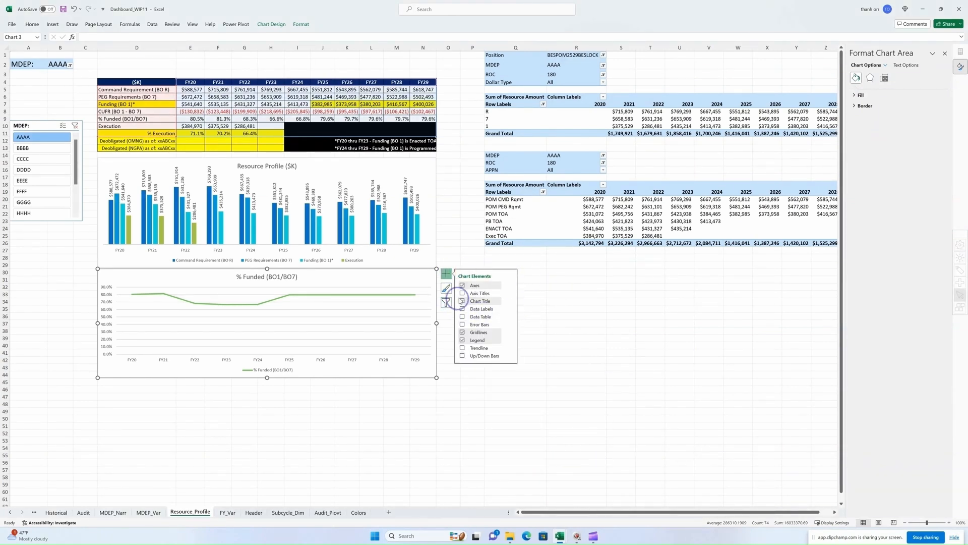
pyautogui.click(510, 308)
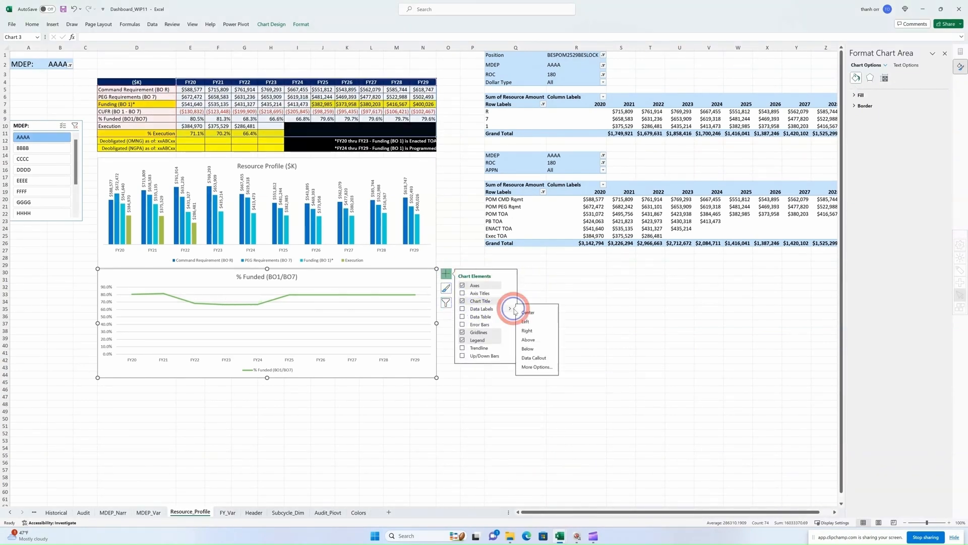
pyautogui.click(532, 341)
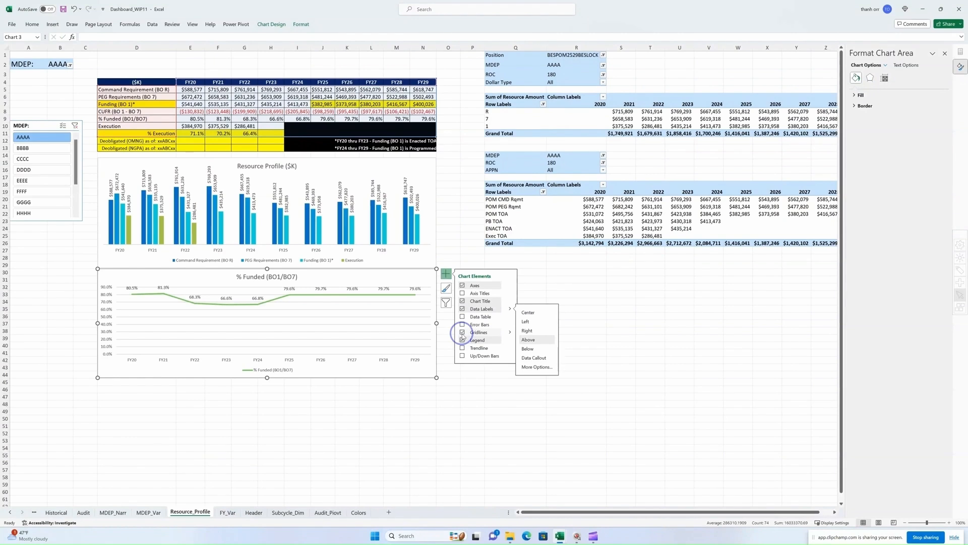
# Remove the primary vertical axis and legend from the % Funded chart and shorten the chart to end at about row 41.
pyautogui.click(510, 285)
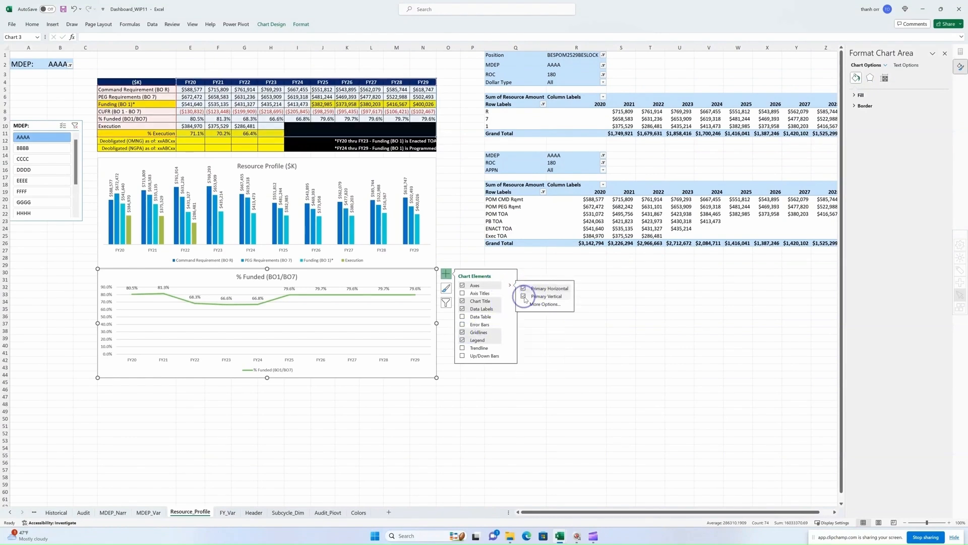
pyautogui.click(523, 297)
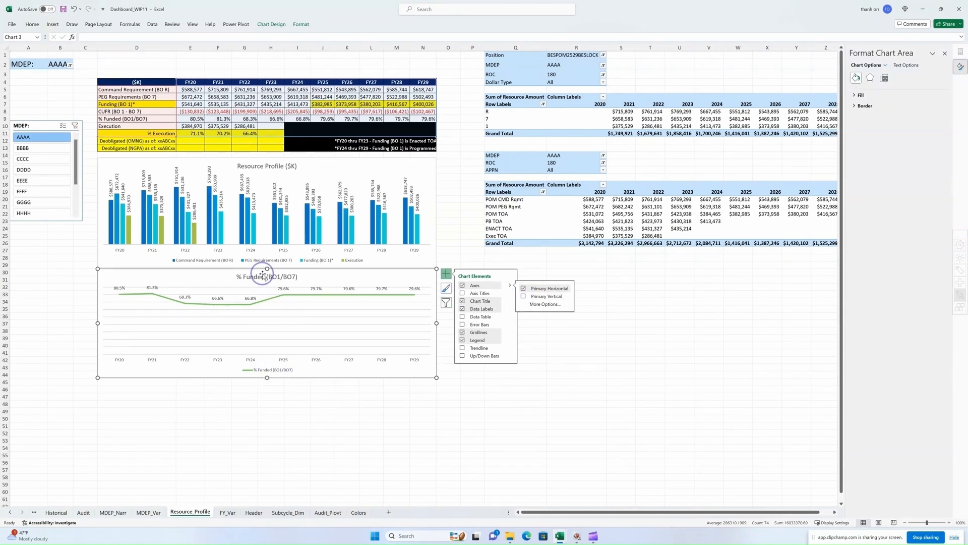
pyautogui.click(282, 371)
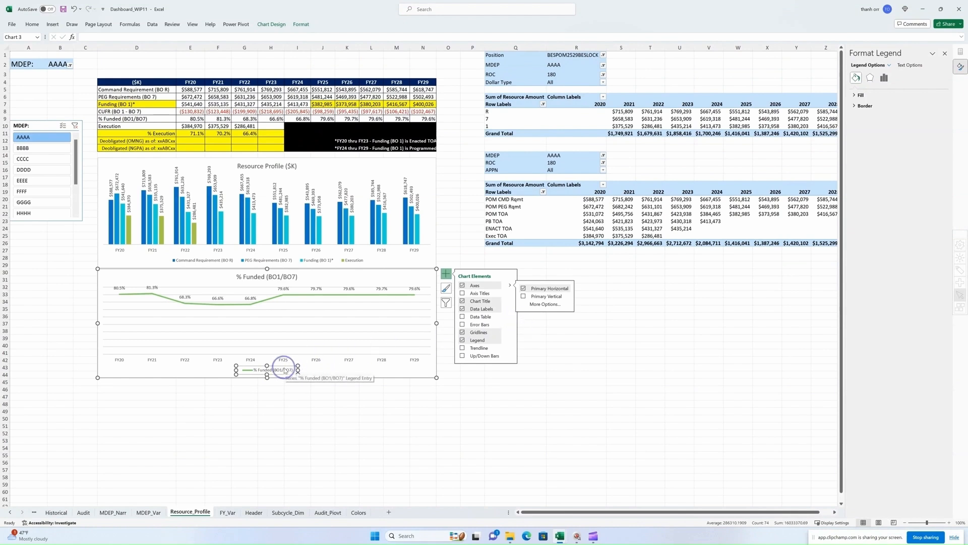
pyautogui.press('Delete')
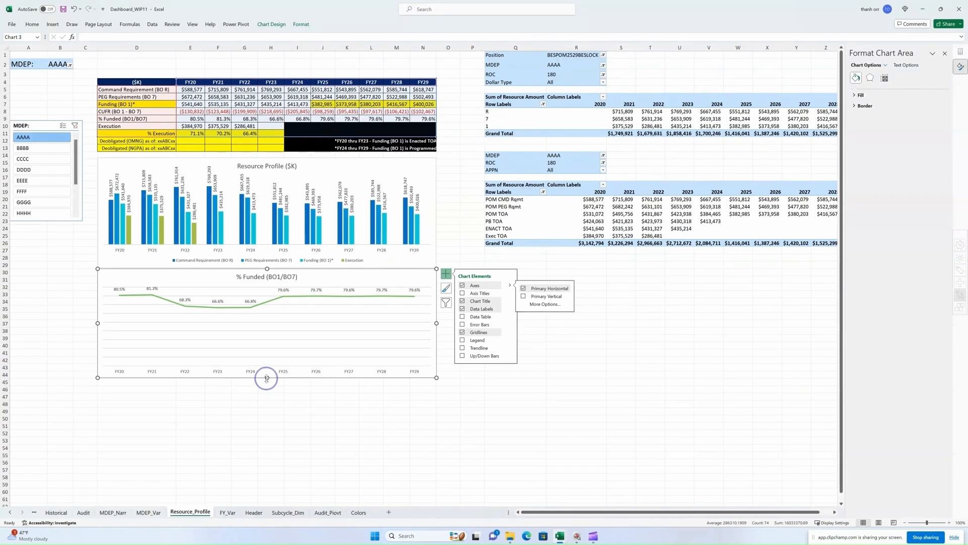
pyautogui.moveTo(267, 378); pyautogui.dragTo(266, 355)
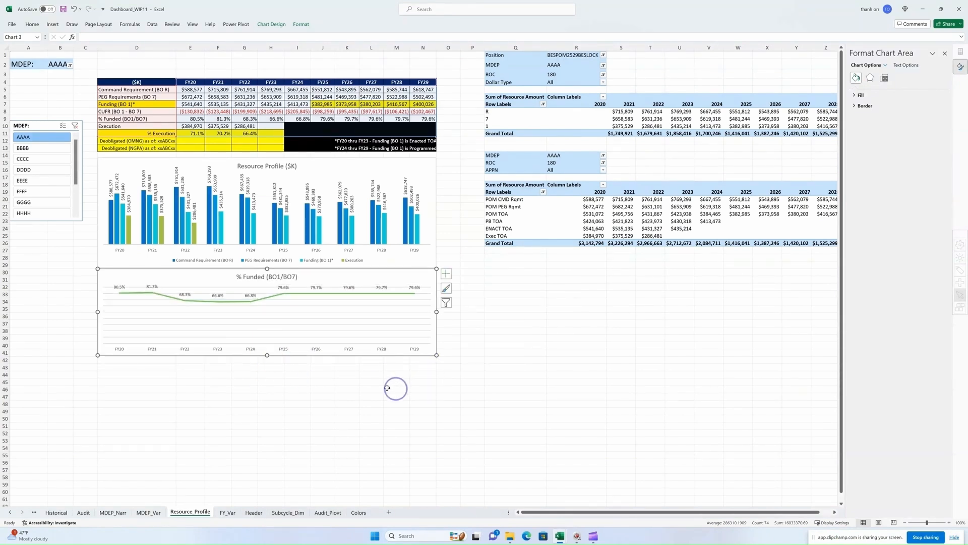
# Duplicate the % Funded chart directly beneath itself and filter the copy to plot only the % Execution series.
pyautogui.click(133, 309)
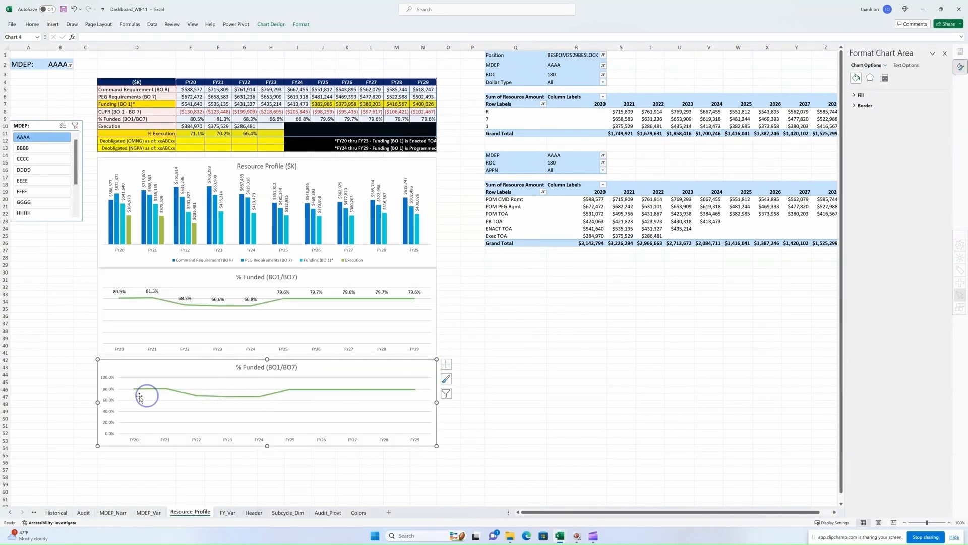
pyautogui.click(446, 393)
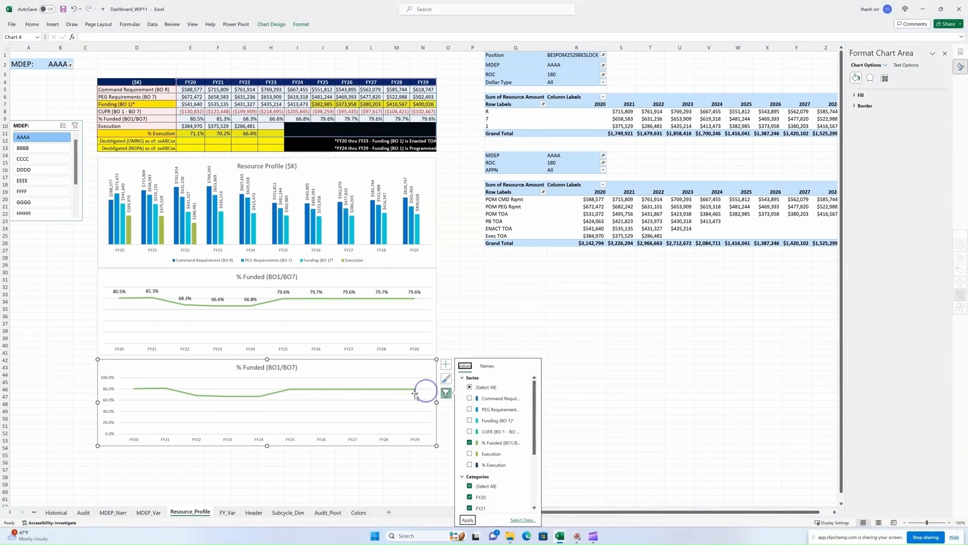
pyautogui.click(469, 442)
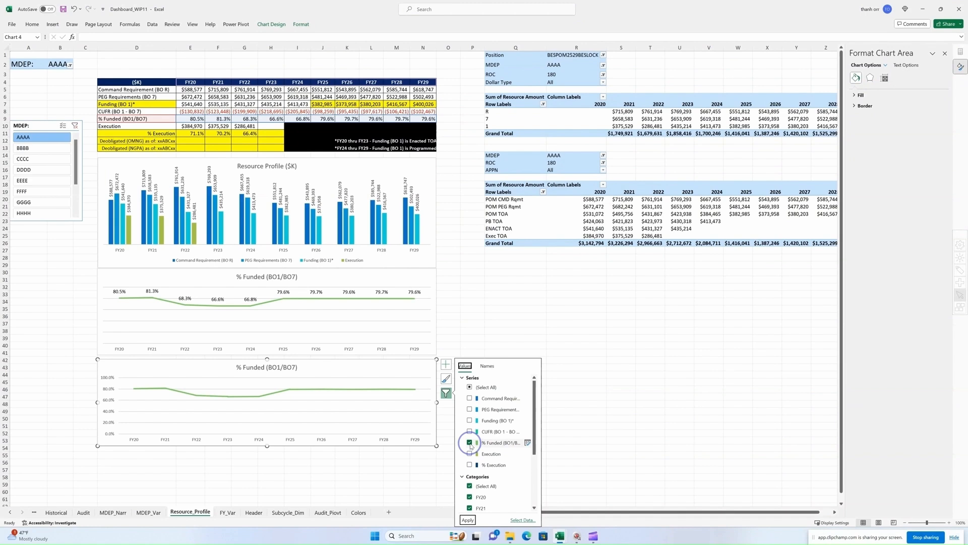
pyautogui.click(470, 464)
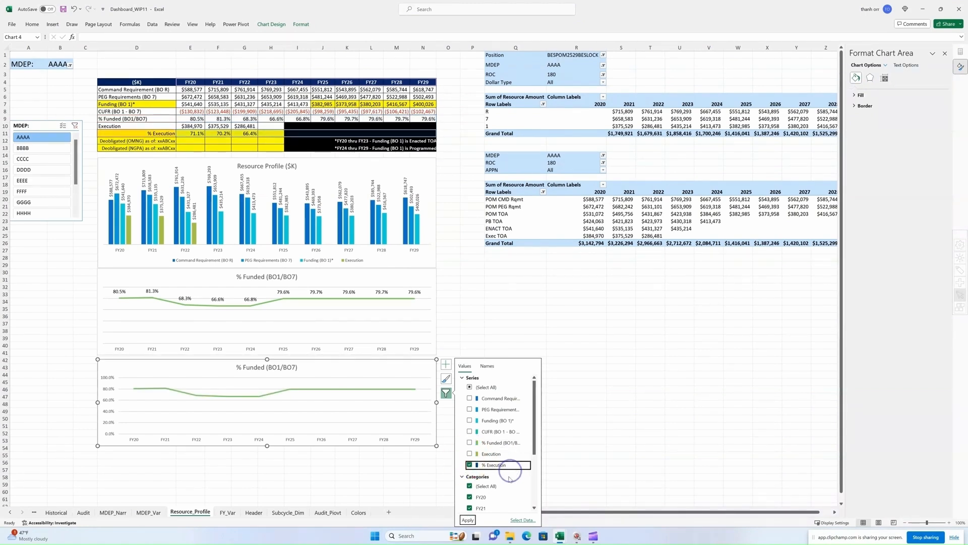
pyautogui.click(467, 519)
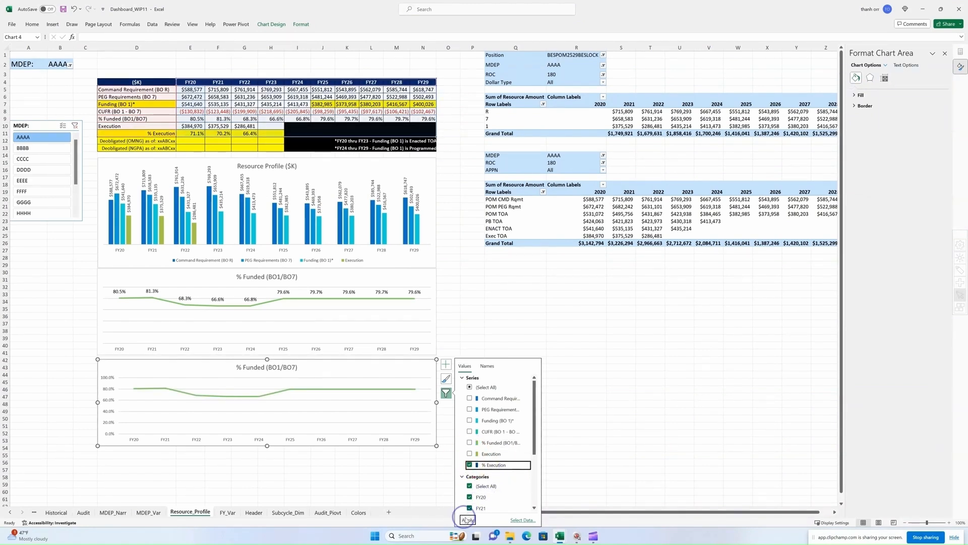
# Add data labels to the % Execution chart and remove its primary vertical axis.
pyautogui.click(446, 364)
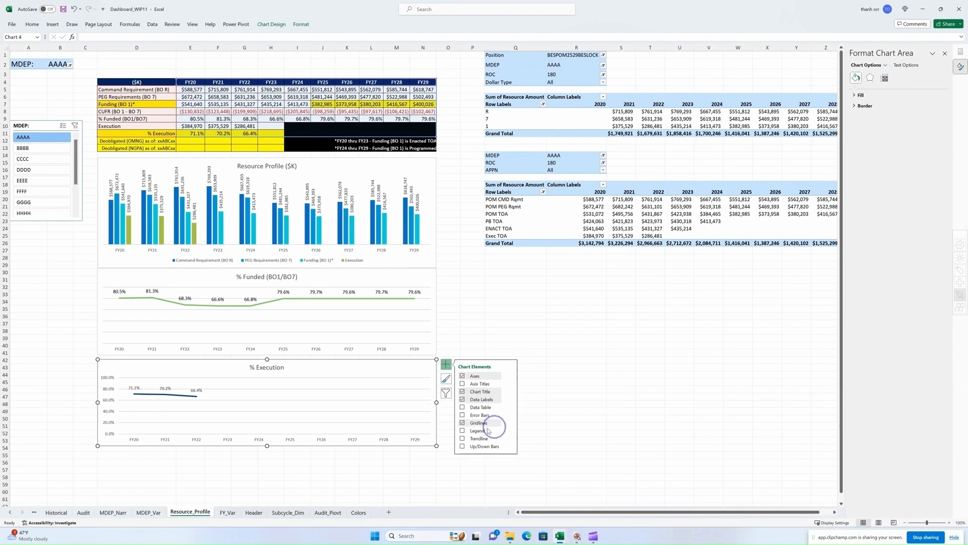
pyautogui.click(510, 374)
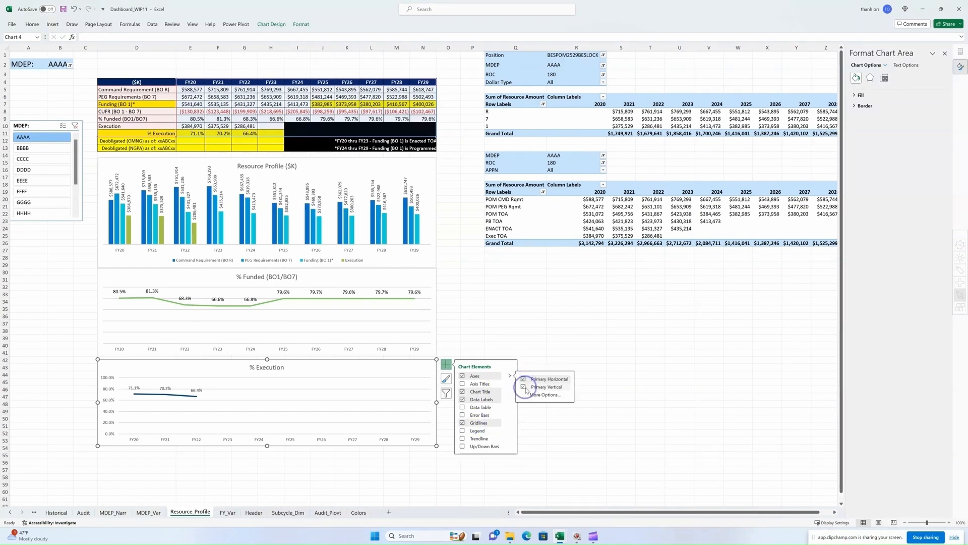
pyautogui.click(523, 386)
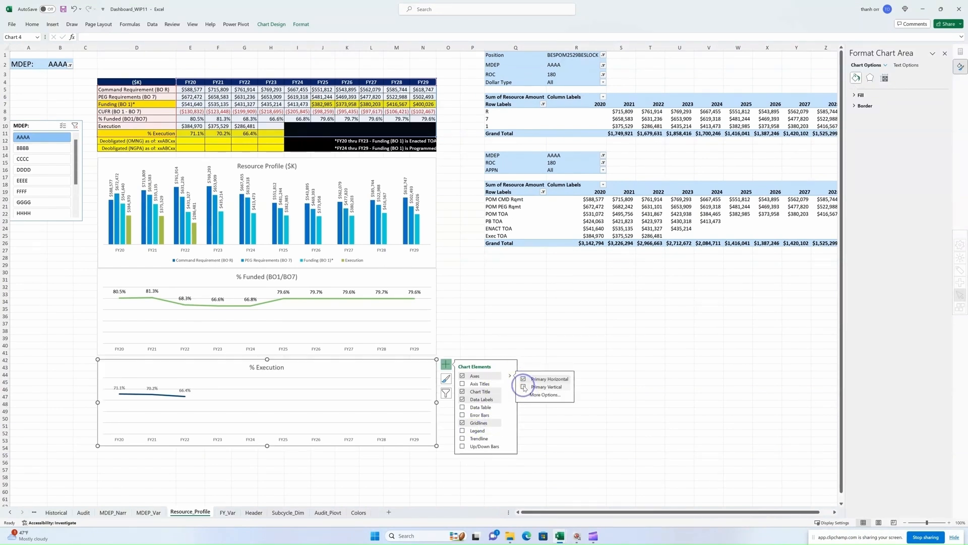
pyautogui.click(575, 356)
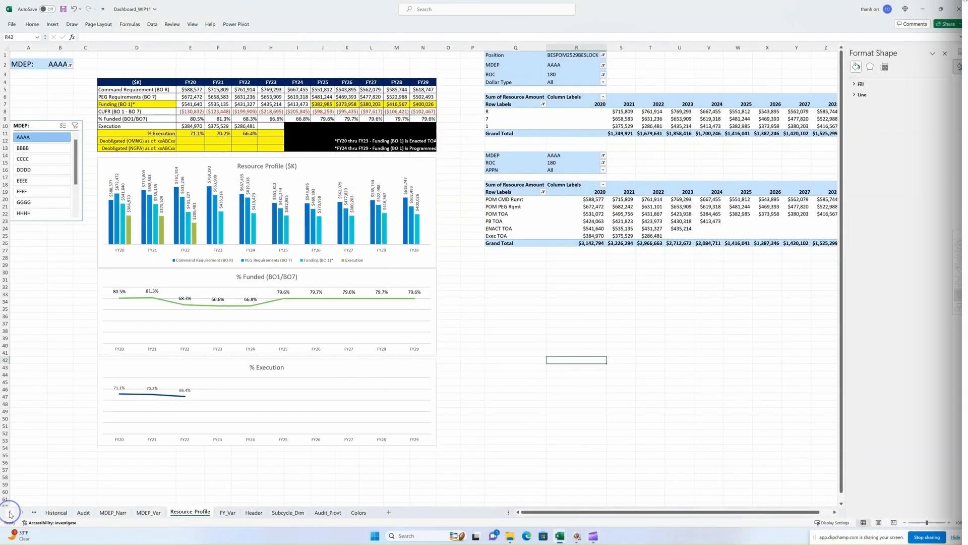
# On the Dashboard sheet, draw a text box in the header banner reading "ARMY NATIONAL GUARD POM2529 DASHBOARD:".
pyautogui.click(10, 512)
pyautogui.click(10, 513)
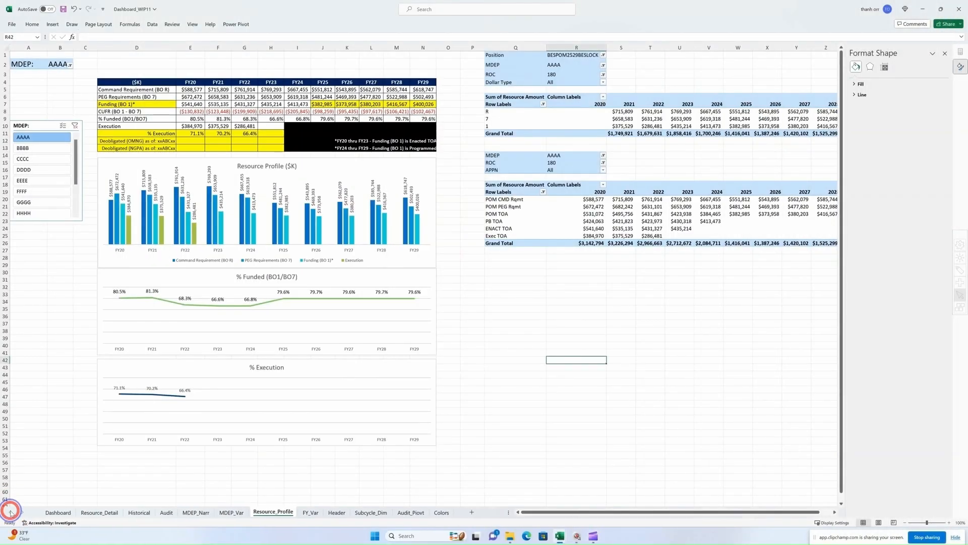
pyautogui.click(54, 512)
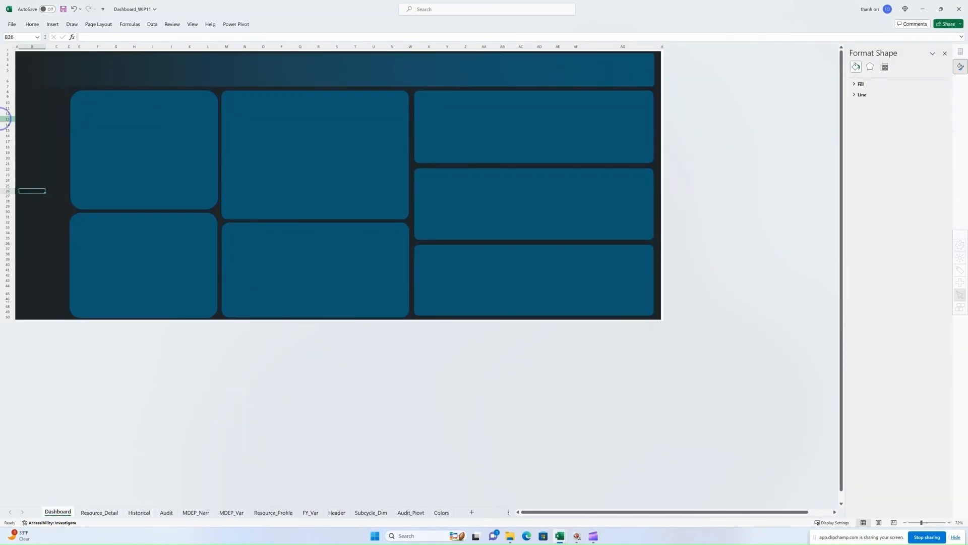
pyautogui.click(48, 23)
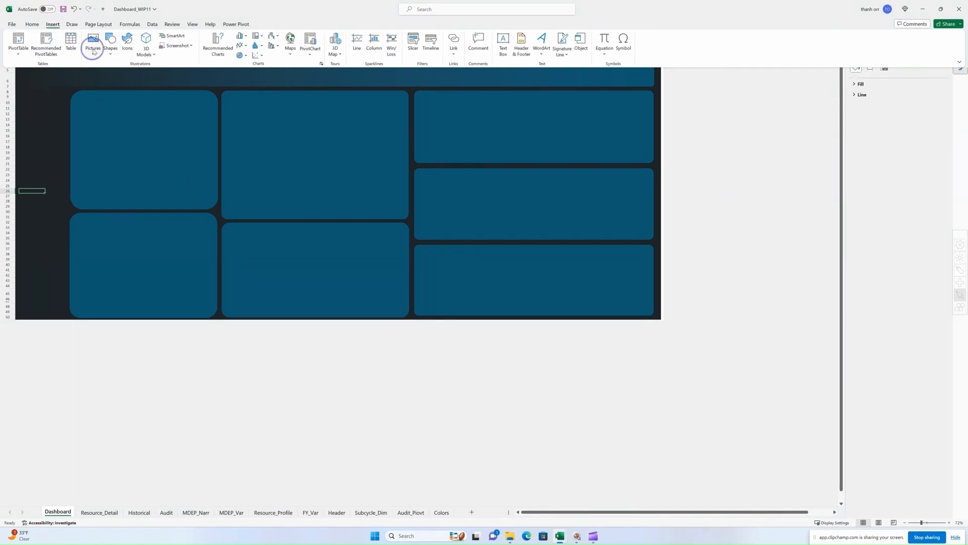
pyautogui.click(110, 54)
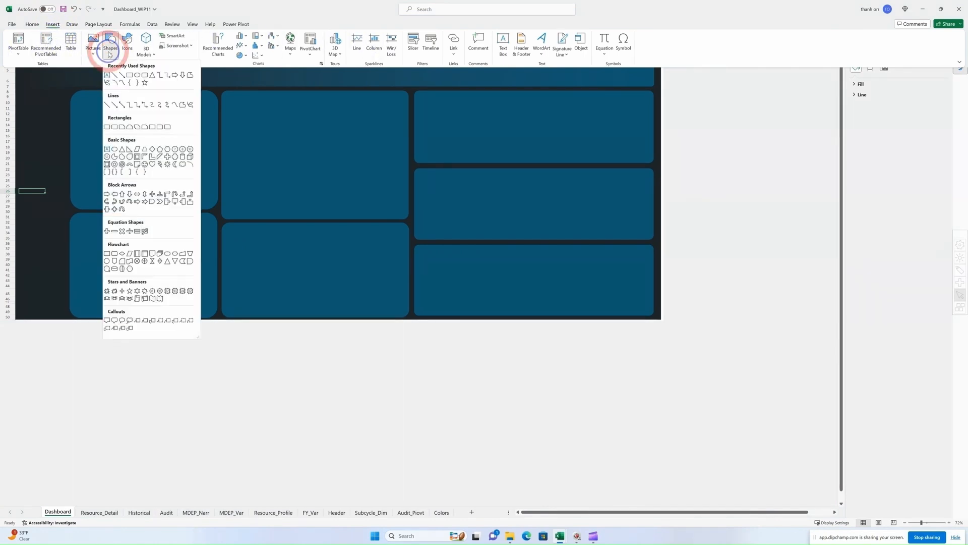
pyautogui.click(111, 76)
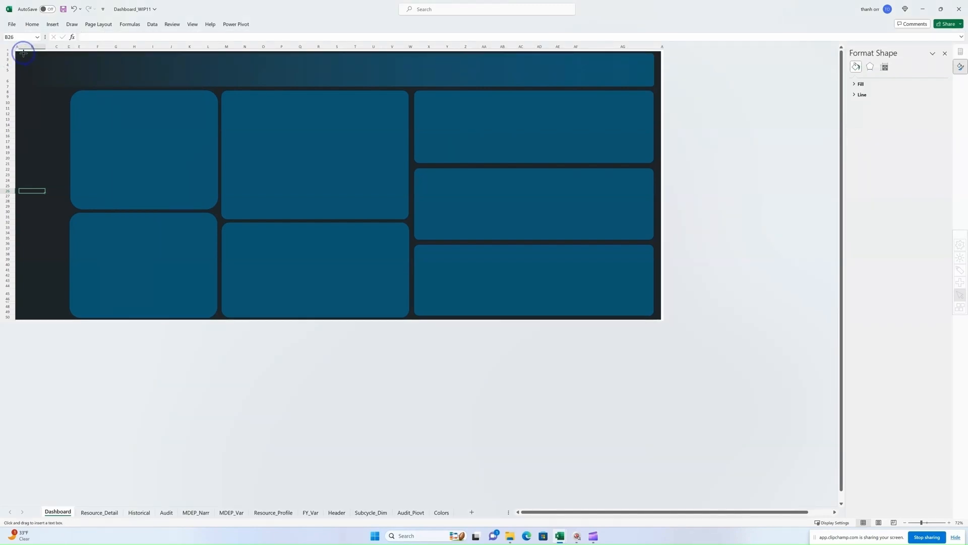
pyautogui.moveTo(23, 52); pyautogui.dragTo(88, 63)
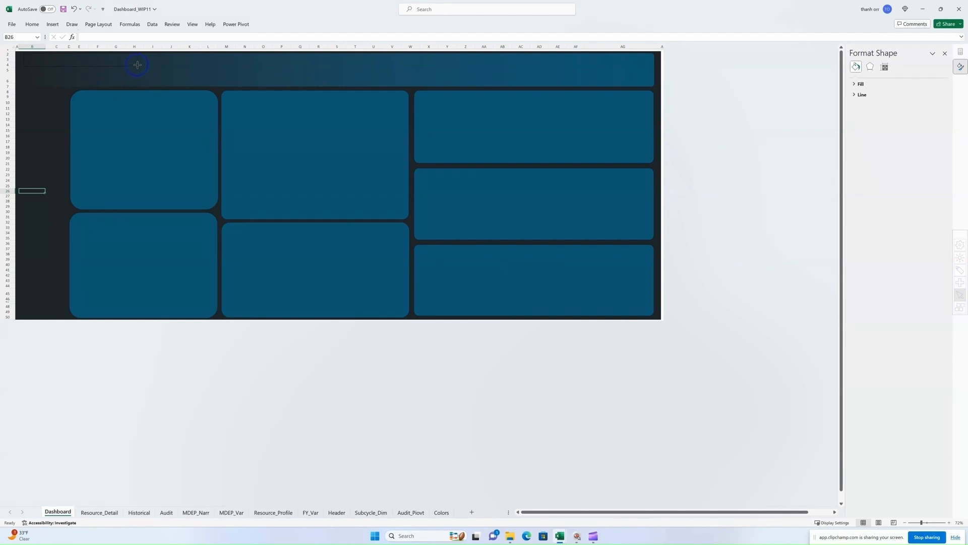
pyautogui.moveTo(137, 65); pyautogui.dragTo(137, 65)
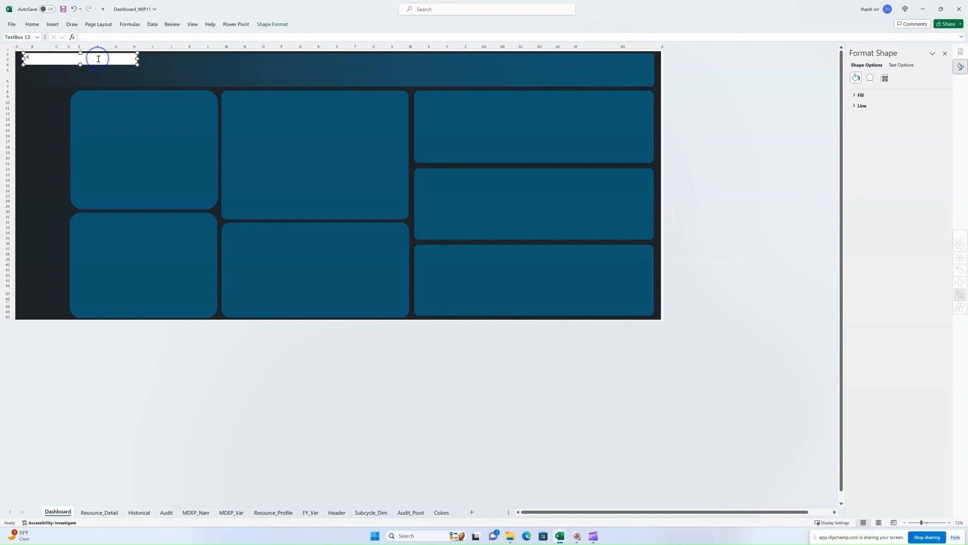
pyautogui.write('ARMY NATIONAL GUARD POM2529 DASHBOARD')
# Remove the fill from the dashboard title text box.
pyautogui.moveTo(108, 57); pyautogui.dragTo(17, 58)
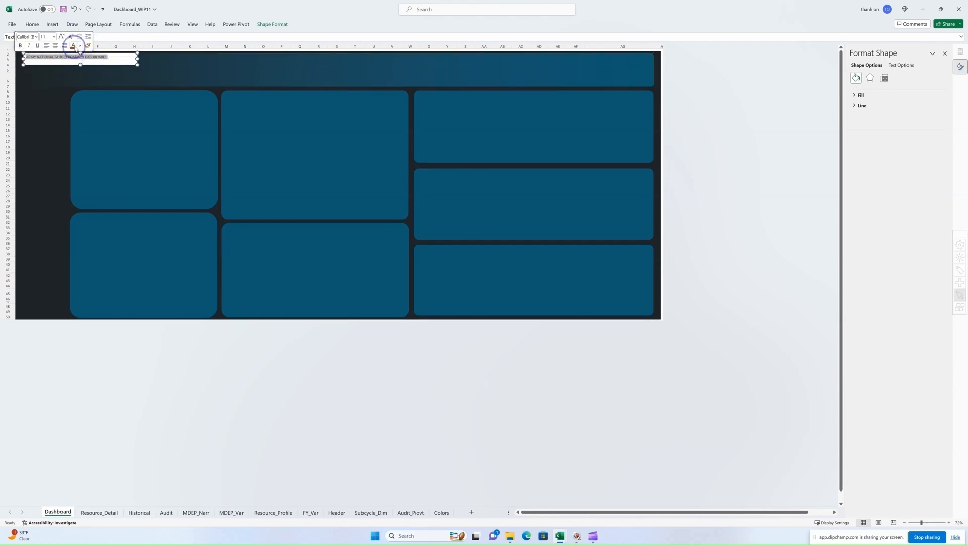
pyautogui.click(272, 24)
pyautogui.click(281, 35)
pyautogui.click(299, 151)
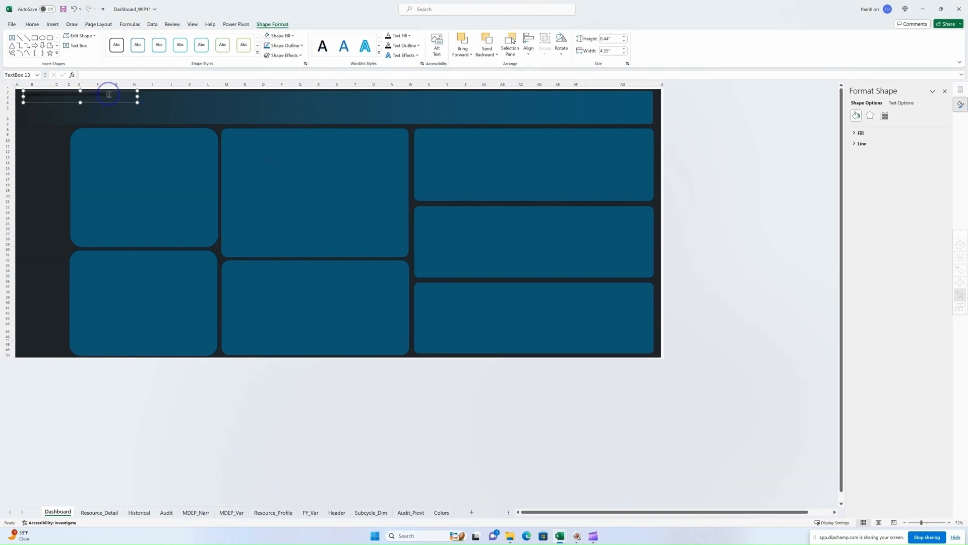
# Apply the copied turquoise hex code as a custom font colour to the dashboard title text.
pyautogui.moveTo(109, 95); pyautogui.dragTo(20, 94)
pyautogui.click(32, 24)
pyautogui.moveTo(112, 94); pyautogui.dragTo(21, 93)
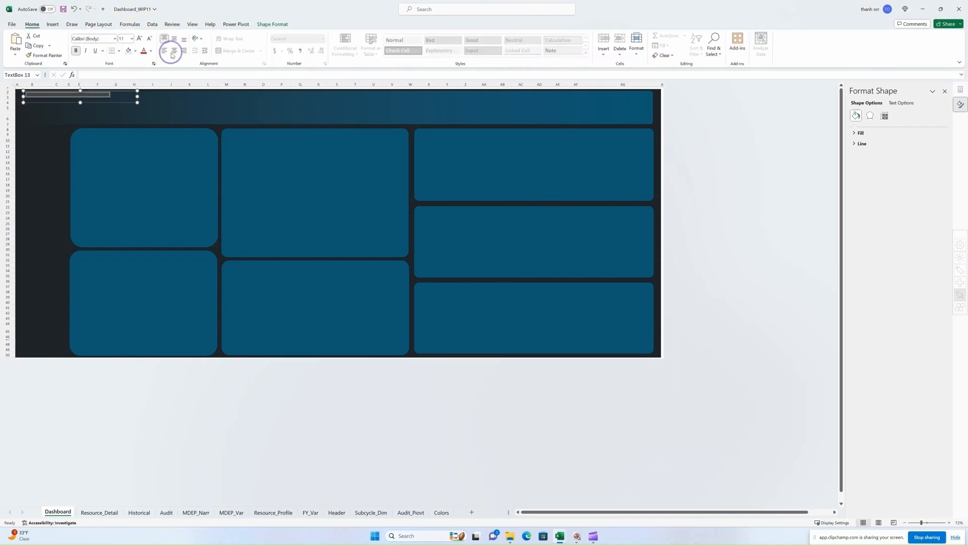
pyautogui.click(151, 50)
pyautogui.click(161, 168)
pyautogui.click(484, 184)
pyautogui.click(497, 277)
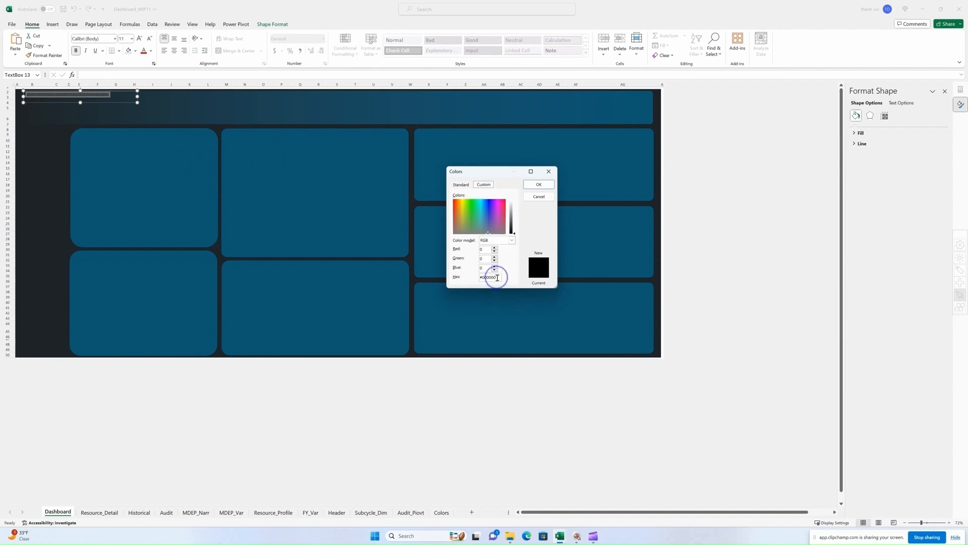
pyautogui.moveTo(497, 277); pyautogui.dragTo(469, 277)
pyautogui.hotkey('ctrl', 'v')
pyautogui.click(539, 185)
# Make the dashboard title bold at 24 pt and widen its text box to fit the title on one line.
pyautogui.click(76, 52)
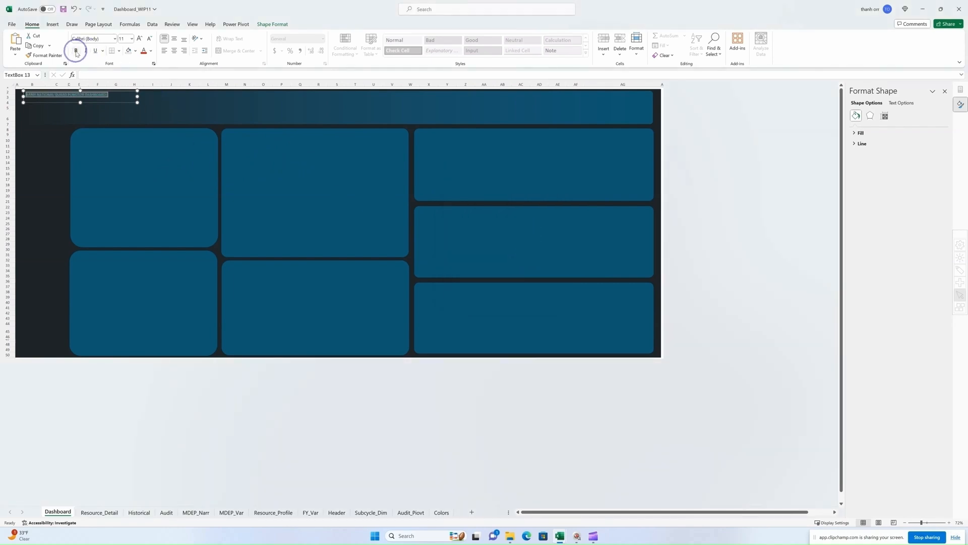
pyautogui.click(140, 39)
pyautogui.click(140, 39)
pyautogui.click(140, 39)
pyautogui.click(140, 39)
pyautogui.click(140, 38)
pyautogui.click(140, 39)
pyautogui.moveTo(138, 96); pyautogui.dragTo(210, 96)
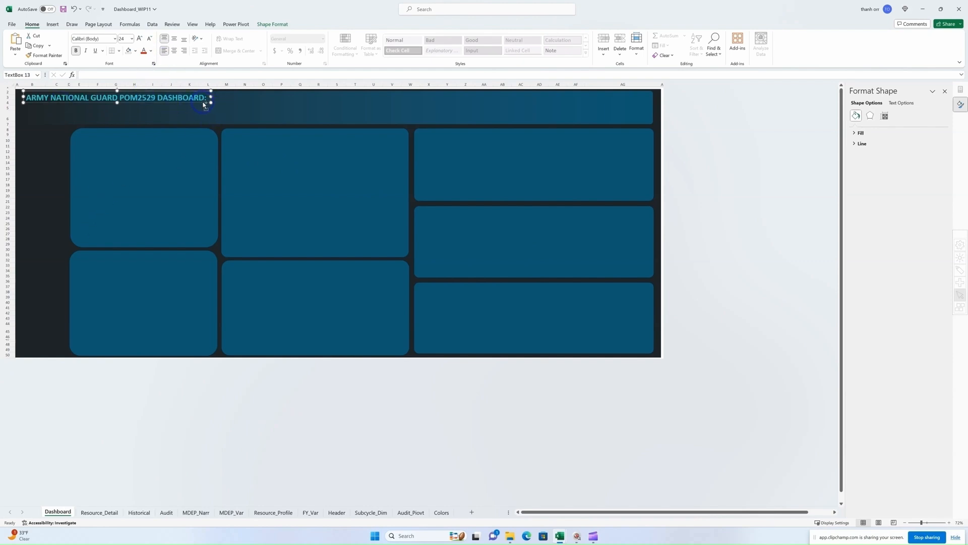
# Duplicate the title text box, place the copy directly beneath the title and clear its text.
pyautogui.hotkey('ctrl', 'd')
pyautogui.moveTo(195, 109); pyautogui.dragTo(27, 109)
pyautogui.click(227, 112)
pyautogui.click(169, 110)
pyautogui.press('BackSpace')
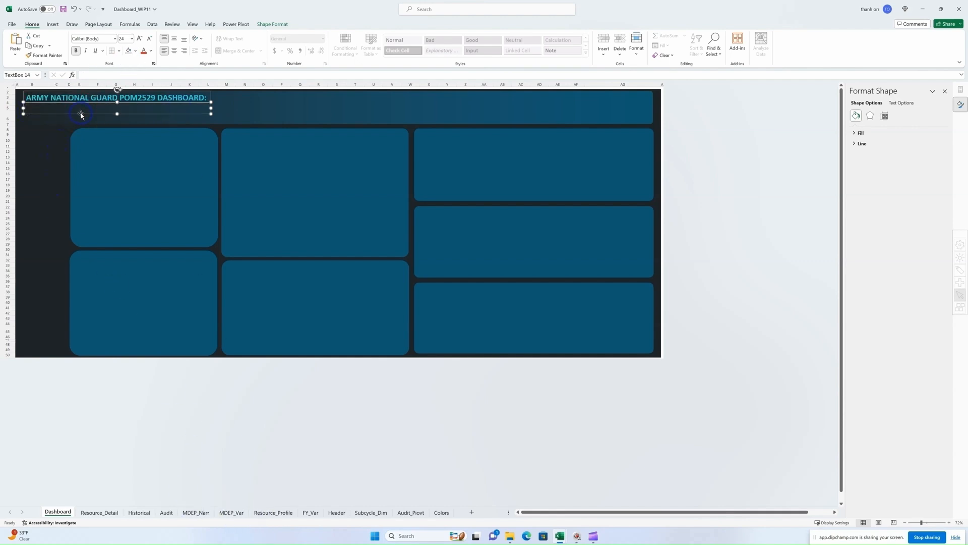
# Link the empty text box to cell G2 of the Header sheet.
pyautogui.click(97, 75)
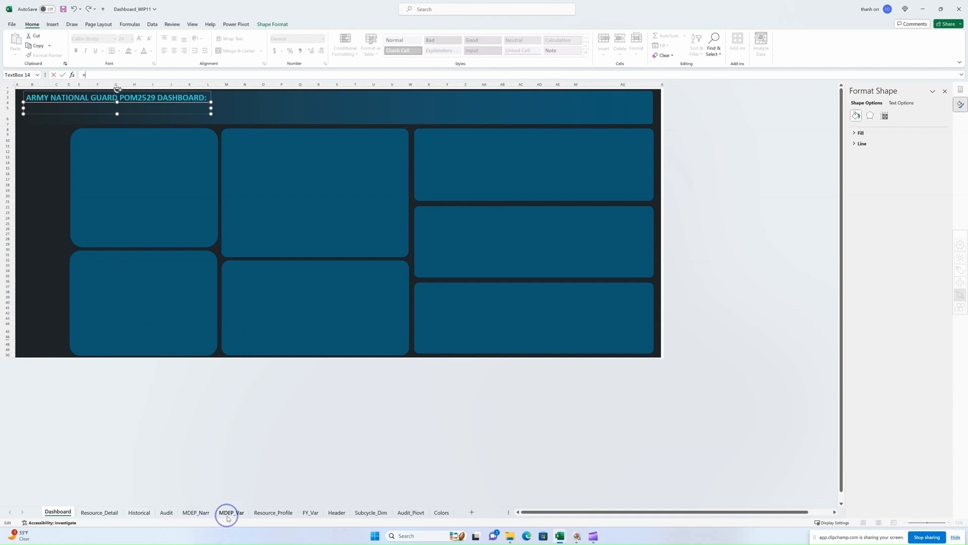
pyautogui.click(337, 512)
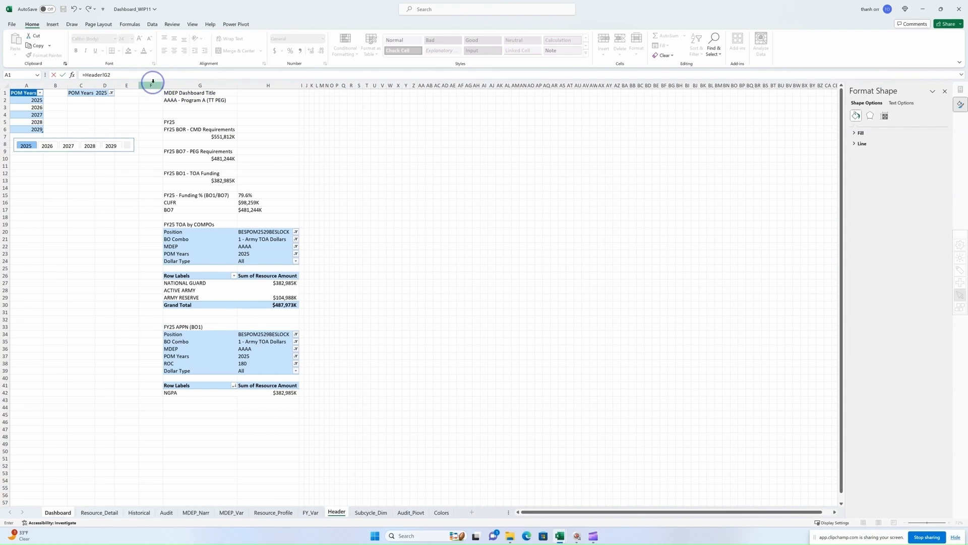
pyautogui.press('Return')
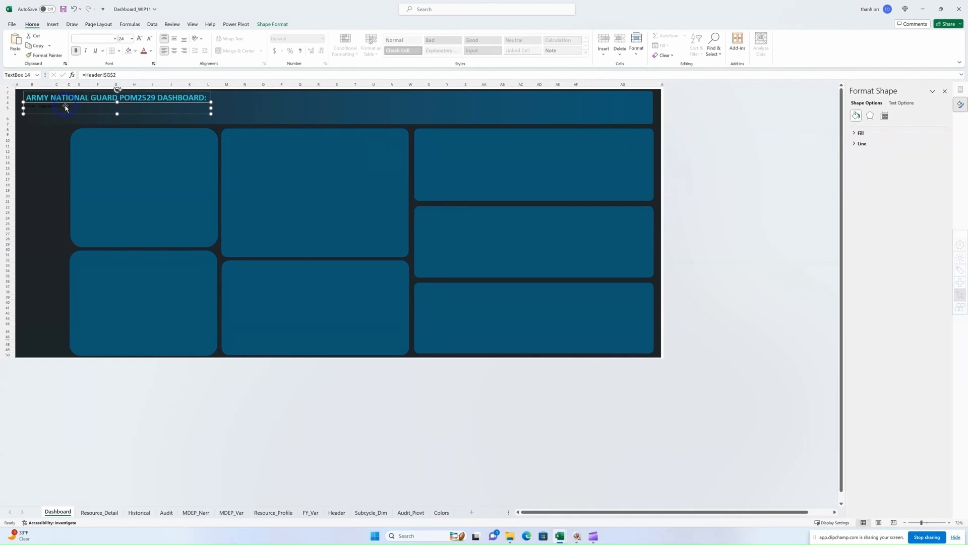
# Format the linked program name as bold 24 pt text in the title's turquoise colour.
pyautogui.click(141, 39)
pyautogui.click(141, 38)
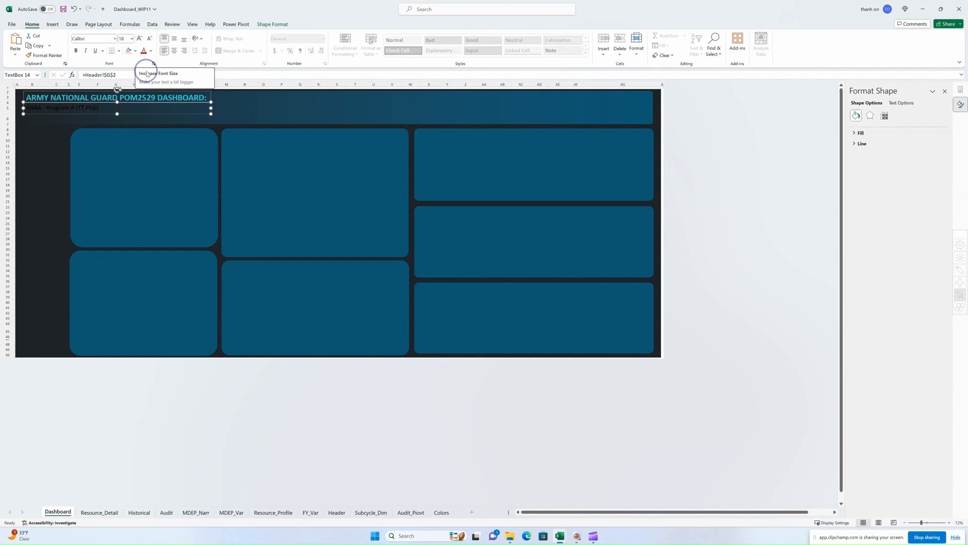
pyautogui.click(141, 39)
pyautogui.click(140, 39)
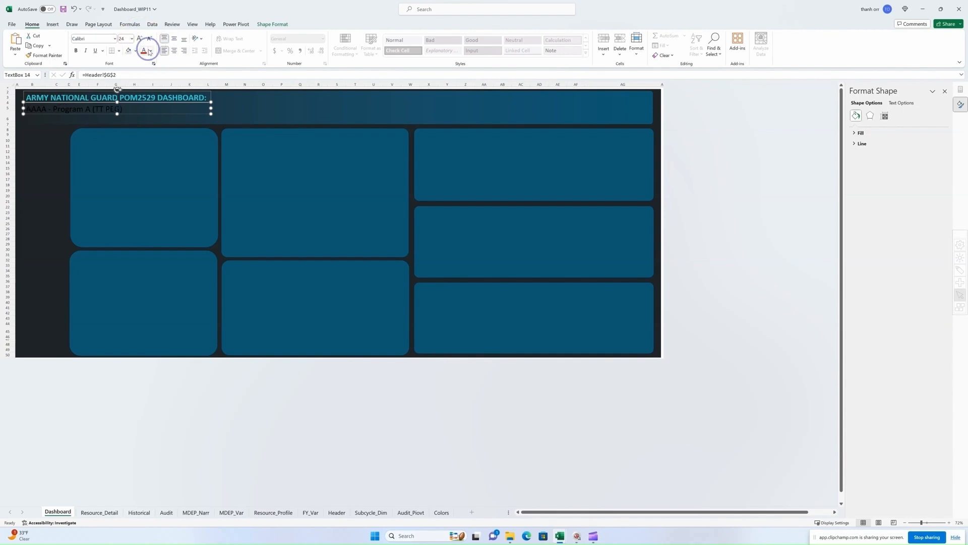
pyautogui.click(151, 50)
pyautogui.click(143, 155)
pyautogui.click(123, 115)
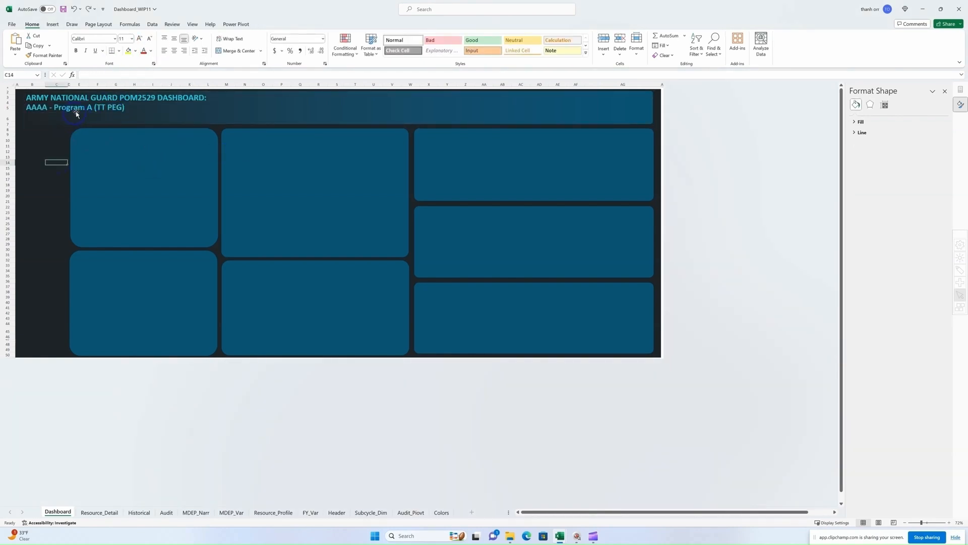
# Duplicate the program name text box and place the copy directly beneath it, lined up with the other header lines.
pyautogui.click(118, 111)
pyautogui.hotkey('ctrl', 'd')
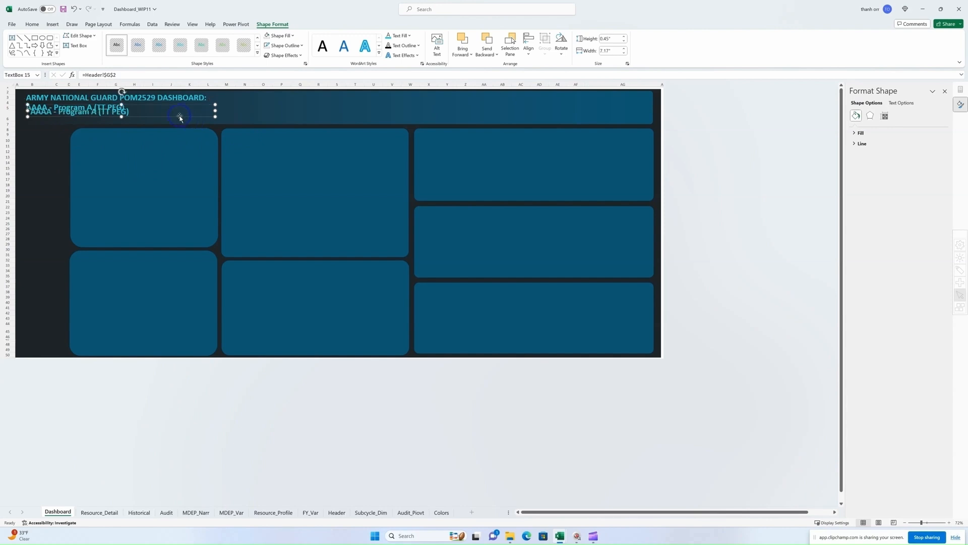
pyautogui.moveTo(179, 116); pyautogui.dragTo(174, 120)
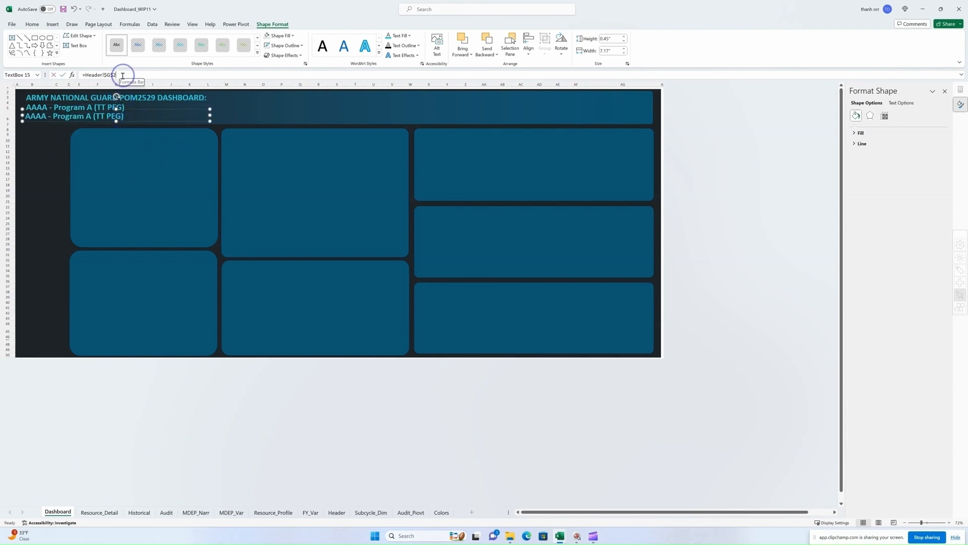
# Relink the third header text box to cell S1 of the Resource_Profile sheet.
pyautogui.moveTo(123, 77); pyautogui.dragTo(87, 77)
pyautogui.press('BackSpace')
pyautogui.click(276, 512)
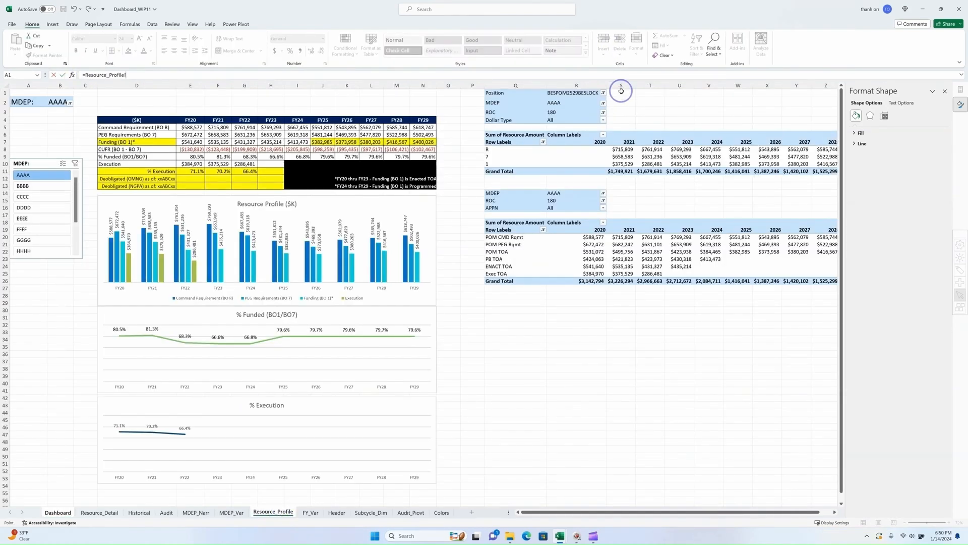
pyautogui.press('Escape')
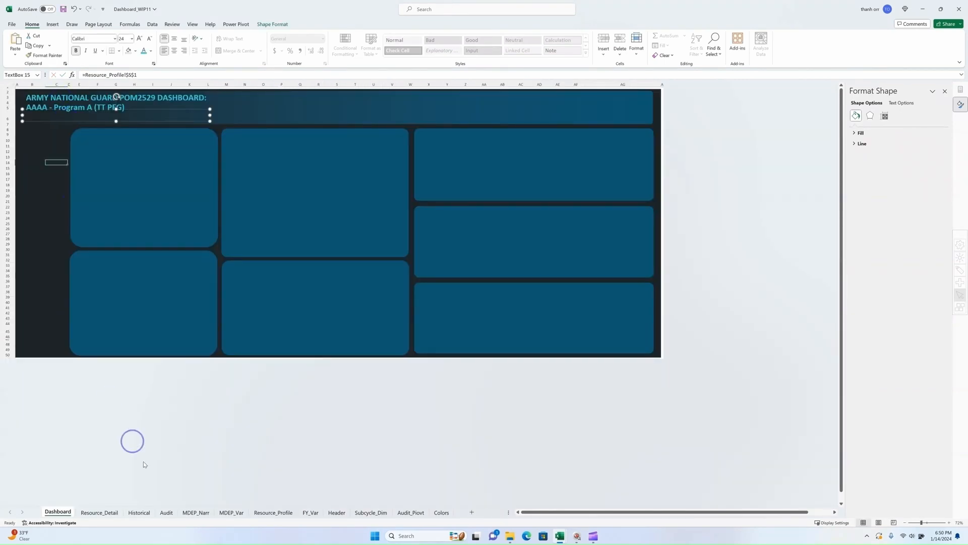
# In cell S1 of the Resource_Profile sheet, enter the formula ="As of: "&R1.
pyautogui.click(267, 511)
pyautogui.click(618, 93)
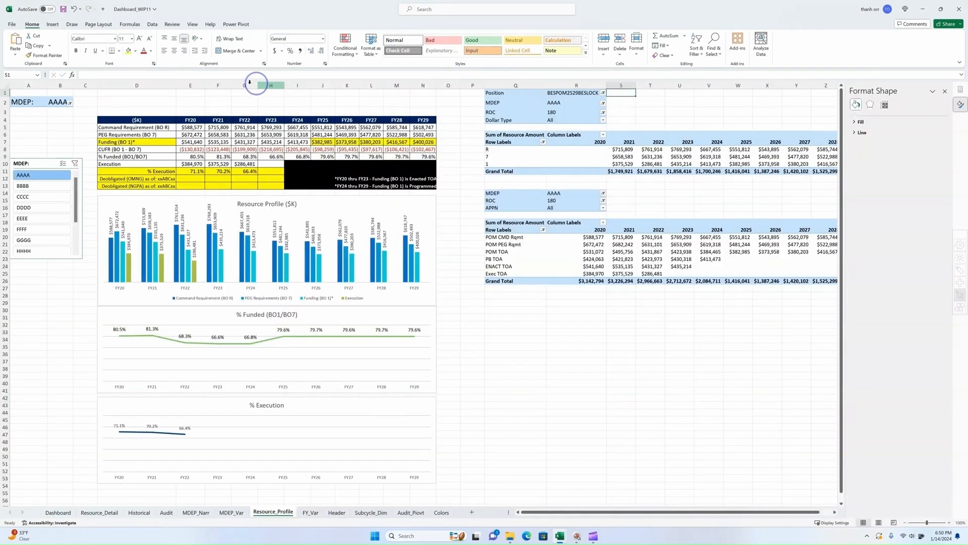
pyautogui.write('=')
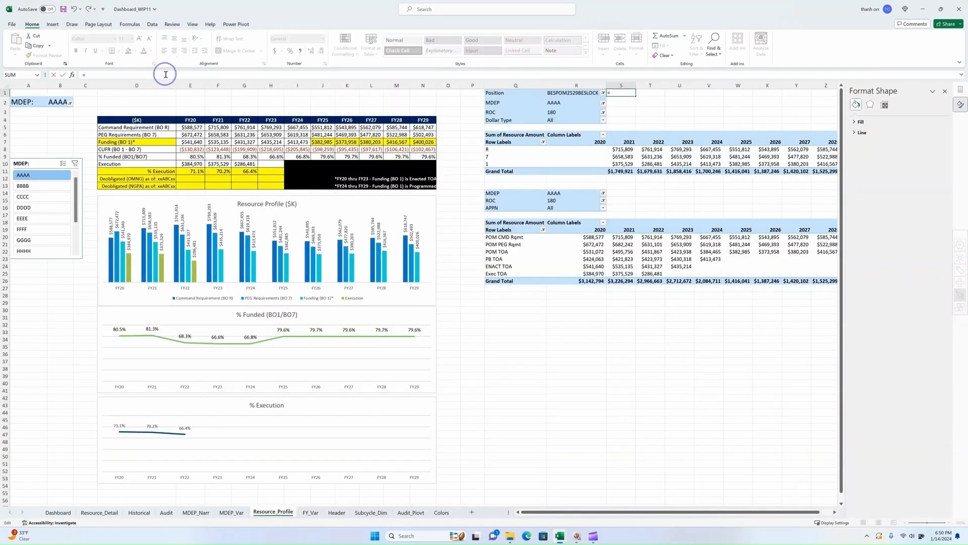
pyautogui.write('K')
pyautogui.press('BackSpace')
pyautogui.write('L')
pyautogui.press('BackSpace')
pyautogui.write(': "&')
pyautogui.write('R')
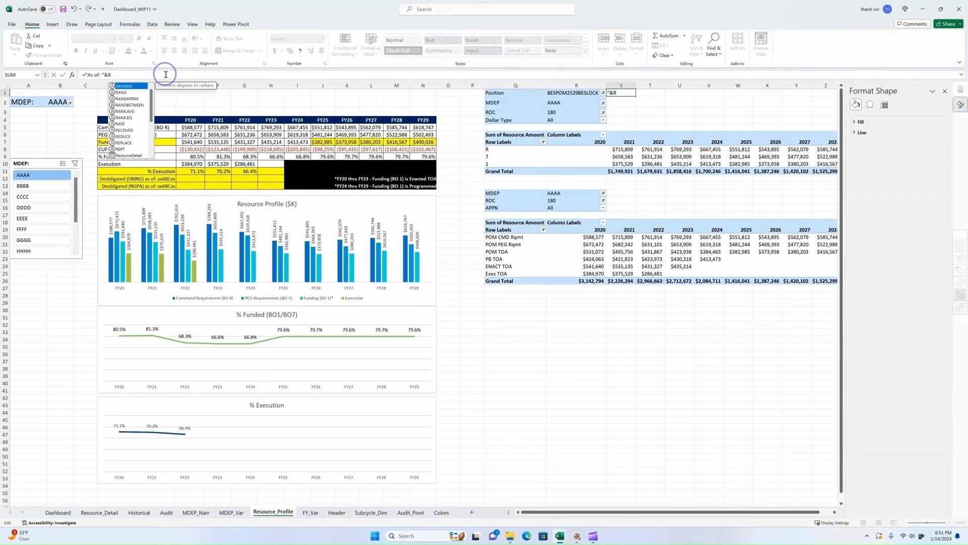
pyautogui.write('1')
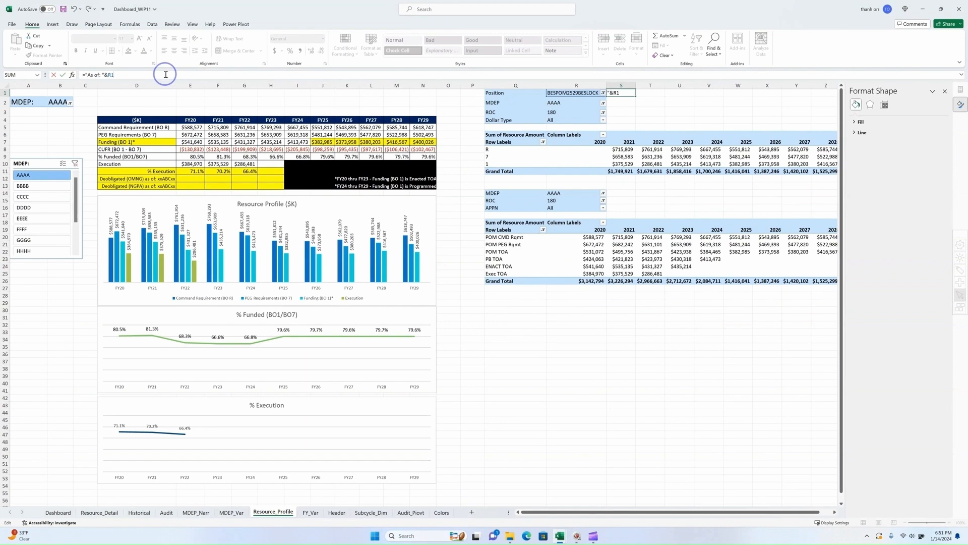
pyautogui.press('Return')
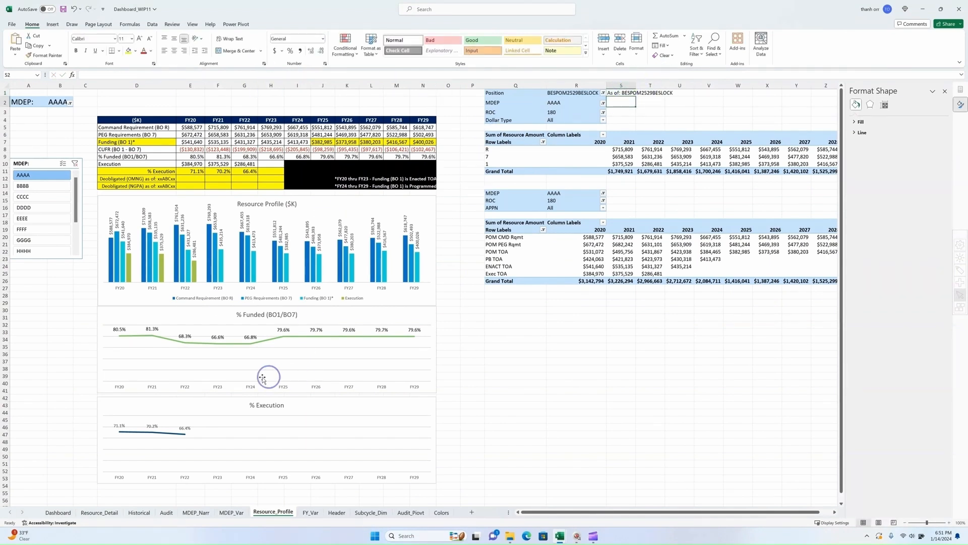
# Set the "As of" text box on the Dashboard sheet to 18 pt.
pyautogui.click(58, 513)
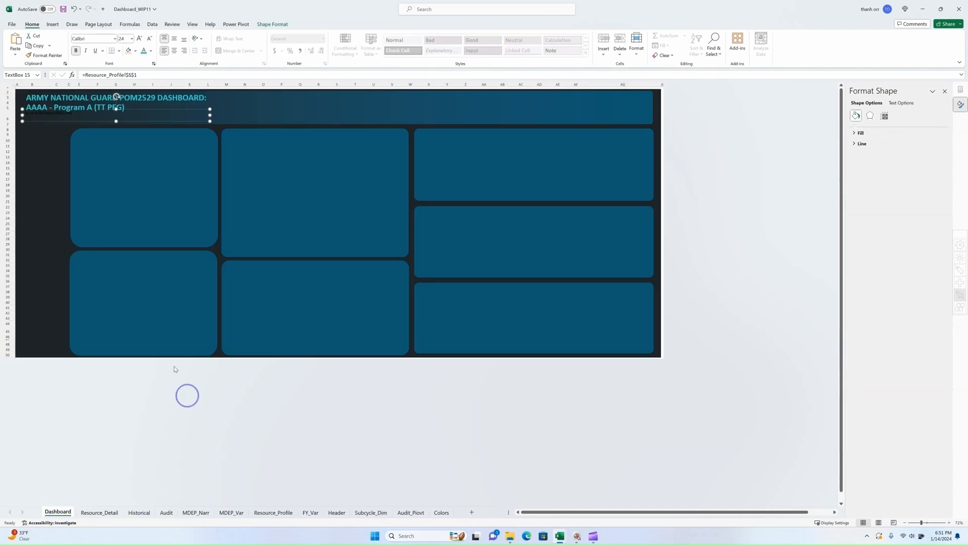
pyautogui.click(78, 50)
pyautogui.click(140, 39)
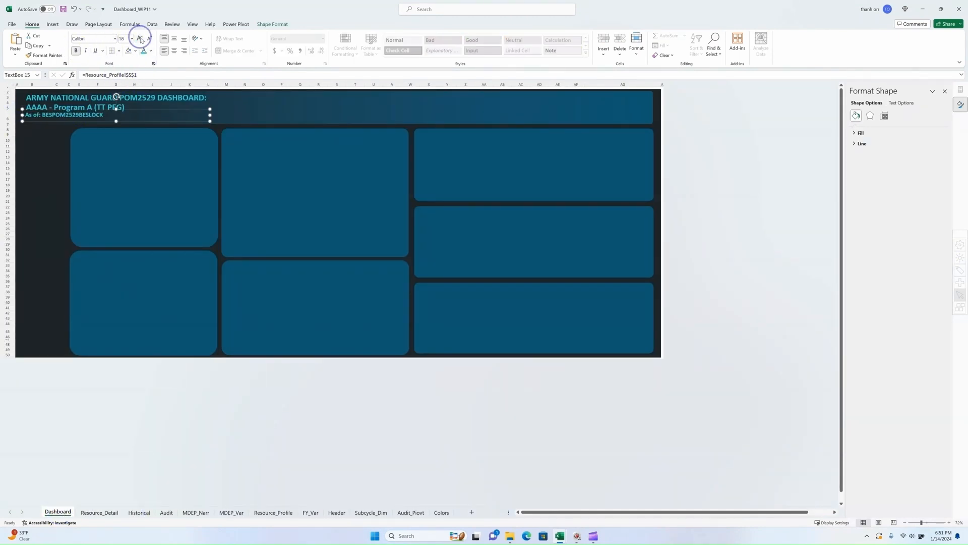
# Select the header text boxes together and align them on their left edges.
pyautogui.moveTo(101, 110); pyautogui.dragTo(101, 110)
pyautogui.click(101, 103)
pyautogui.click(120, 117)
pyautogui.keyDown('ctrl'); pyautogui.click(119, 103); pyautogui.keyUp('ctrl')
pyautogui.click(272, 24)
pyautogui.click(529, 49)
pyautogui.click(544, 65)
# Draw a text box about 2.29 by 0.27 inches in the banner, beside the dashboard title.
pyautogui.click(271, 115)
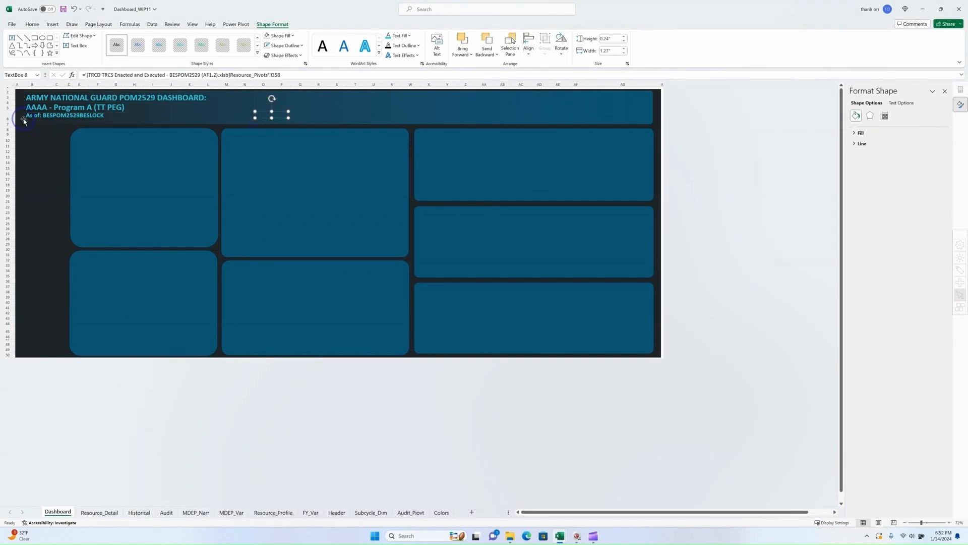
pyautogui.click(276, 122)
pyautogui.click(53, 24)
pyautogui.click(93, 54)
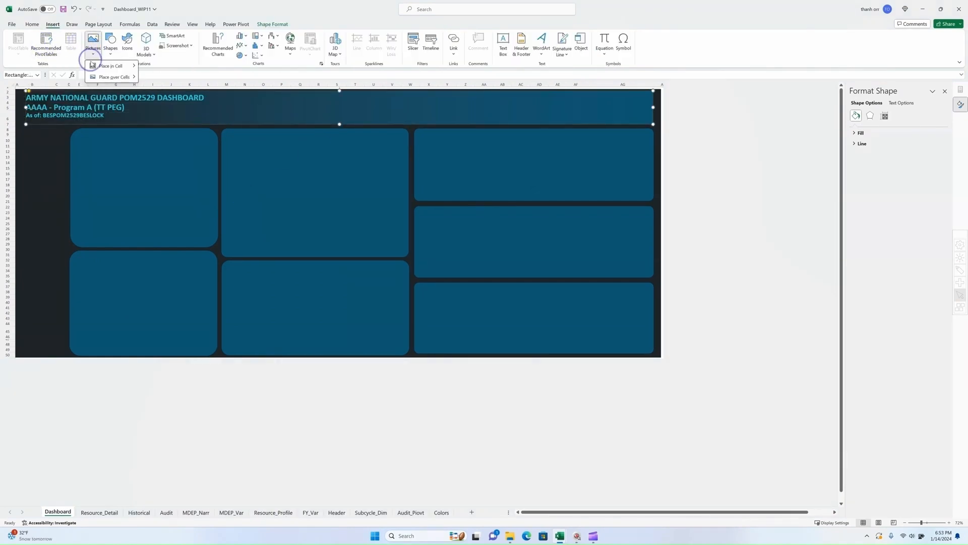
pyautogui.click(111, 49)
pyautogui.click(107, 72)
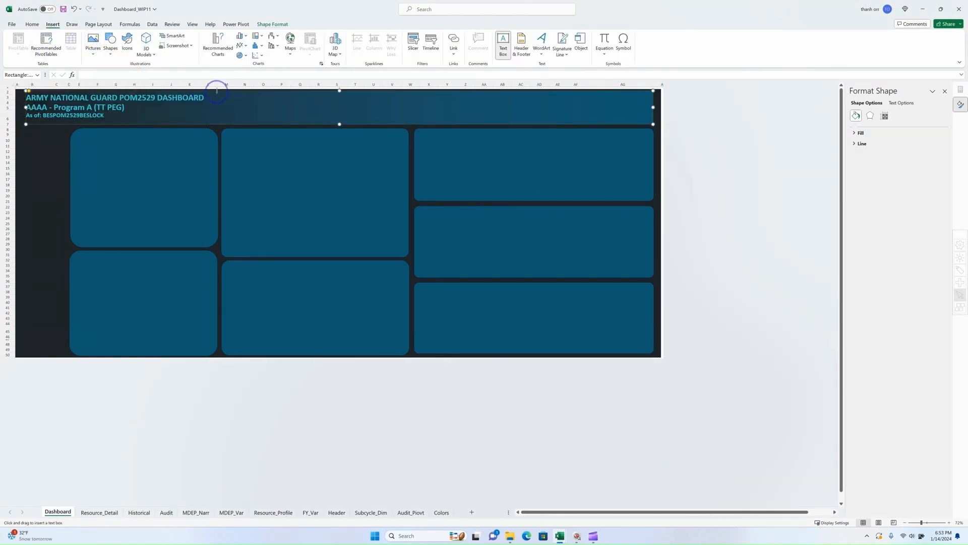
pyautogui.moveTo(299, 100); pyautogui.dragTo(300, 99)
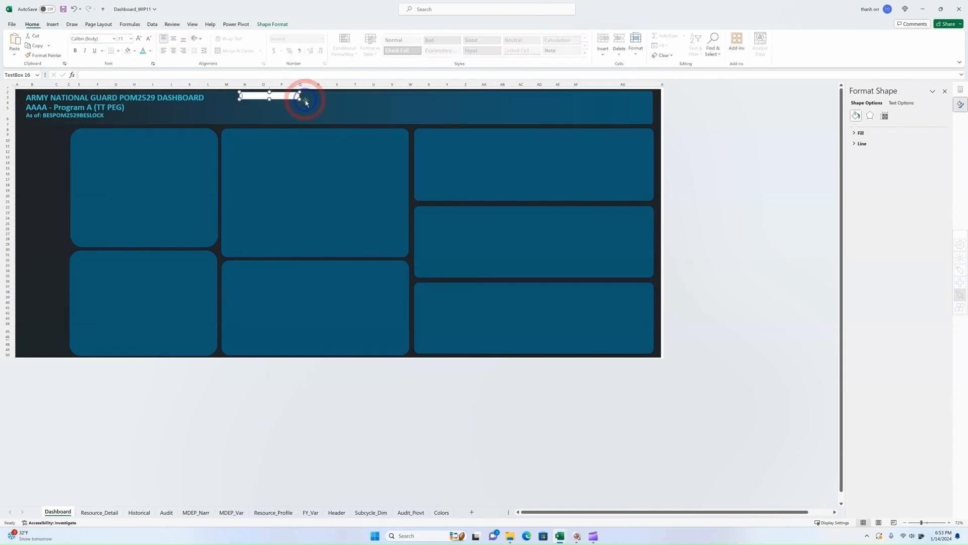
# Link the new banner text box to cell G33 of the Header sheet.
pyautogui.click(108, 76)
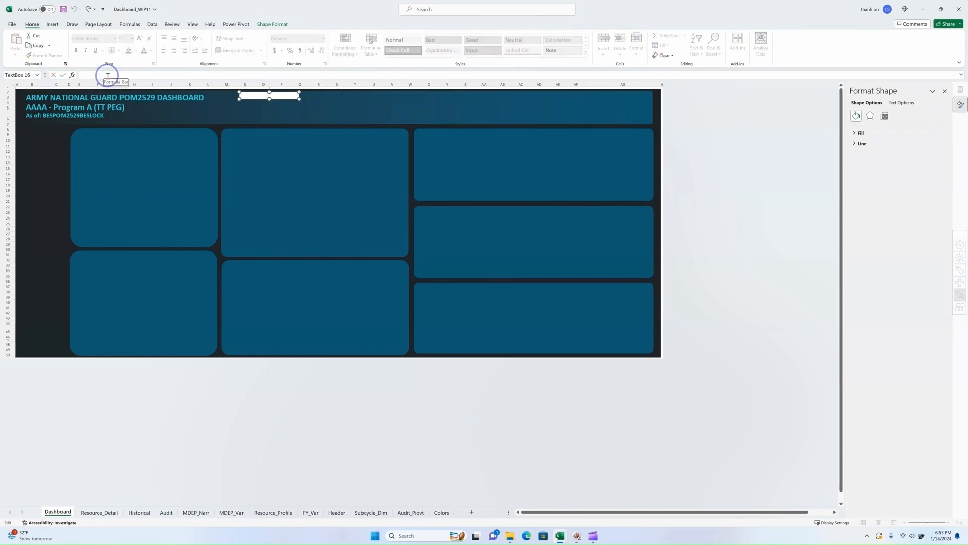
pyautogui.write('=')
pyautogui.click(336, 512)
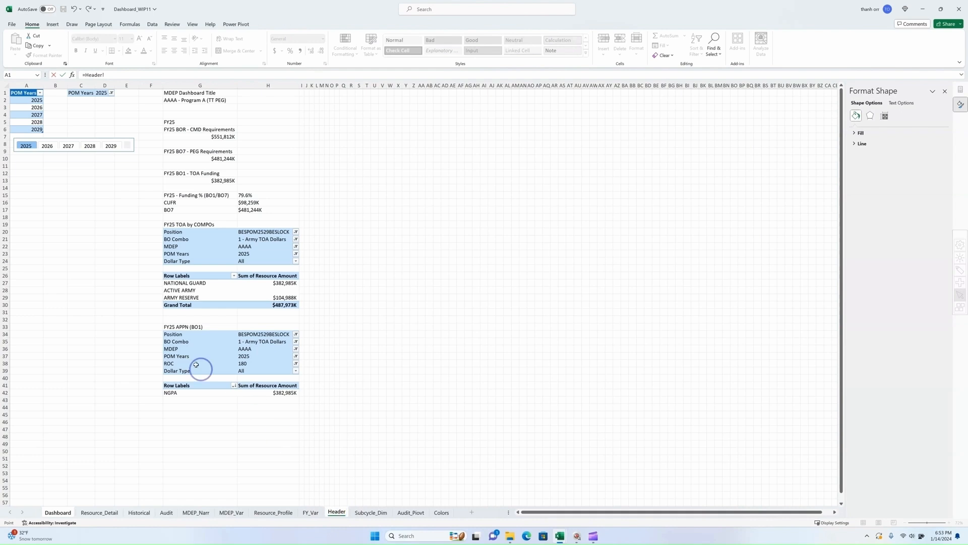
pyautogui.click(186, 328)
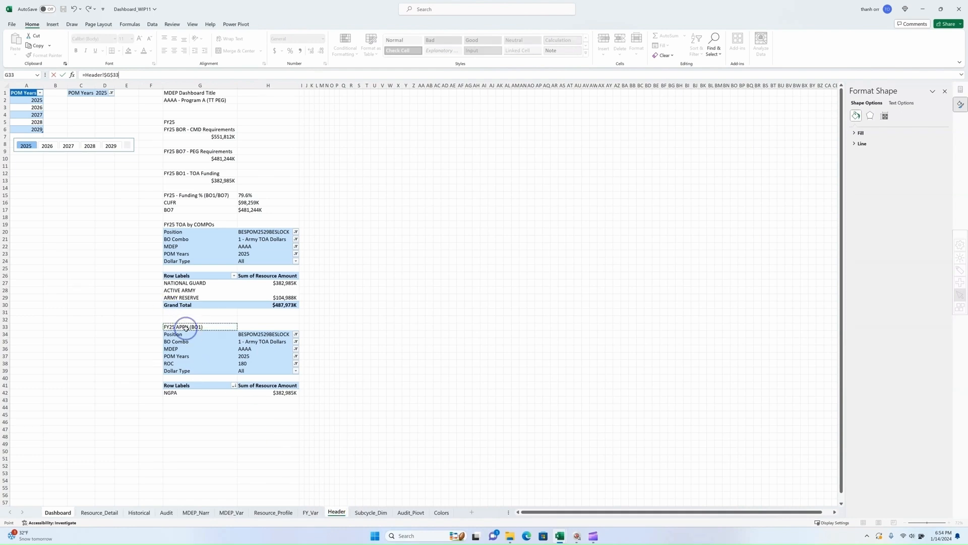
pyautogui.press('Return')
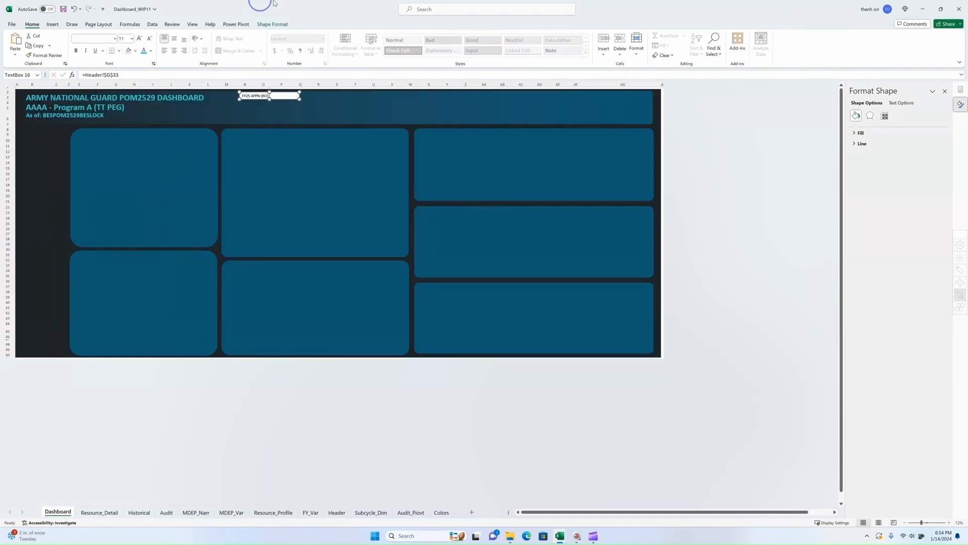
# Remove the fill from the FY25 APPN (BO1) text box.
pyautogui.click(281, 25)
pyautogui.click(280, 35)
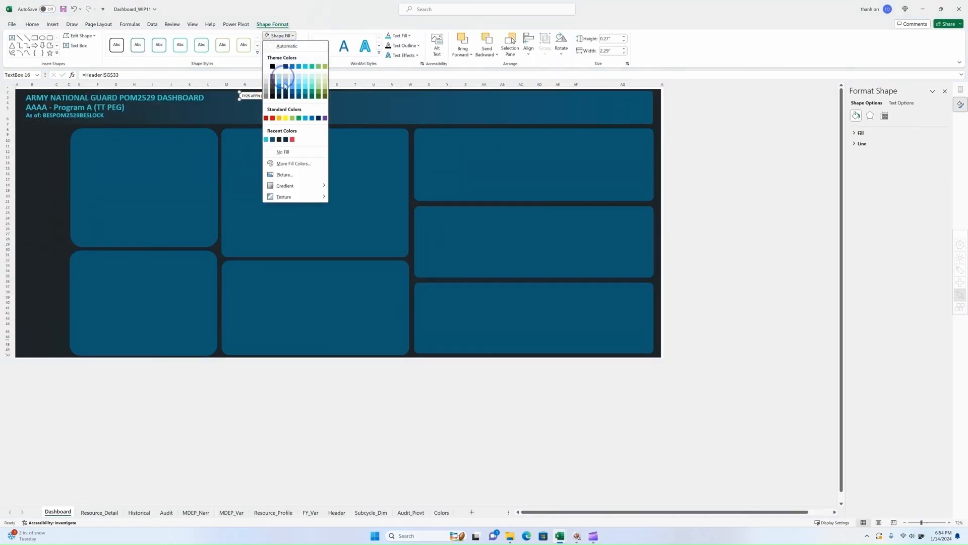
pyautogui.click(282, 154)
# Format the FY25 APPN (BO1) text as 18 pt, bold, underlined turquoise and nudge its box up within the banner.
pyautogui.click(32, 25)
pyautogui.click(144, 51)
pyautogui.click(140, 38)
pyautogui.click(139, 39)
pyautogui.click(140, 39)
pyautogui.click(140, 39)
pyautogui.click(77, 51)
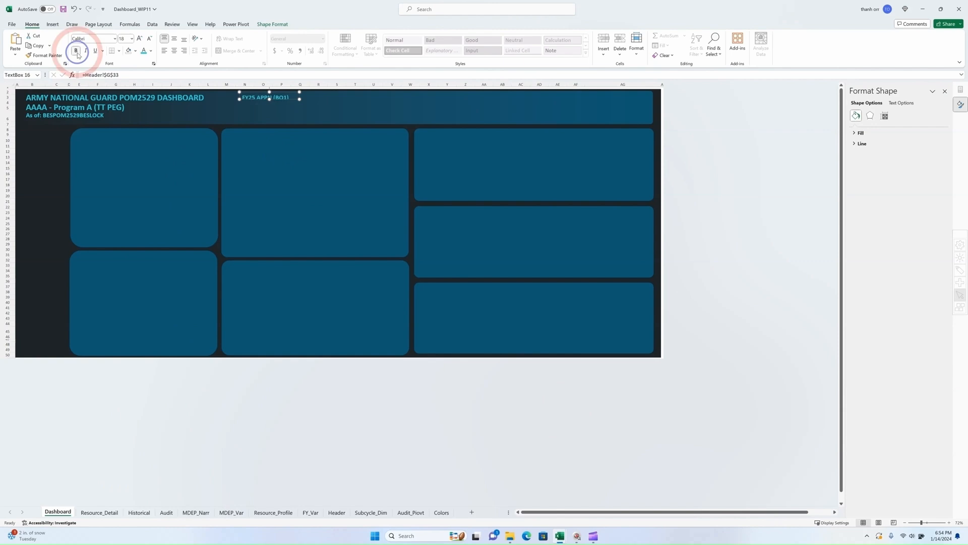
pyautogui.moveTo(284, 91); pyautogui.dragTo(290, 100)
pyautogui.hotkey('ctrl', 'u')
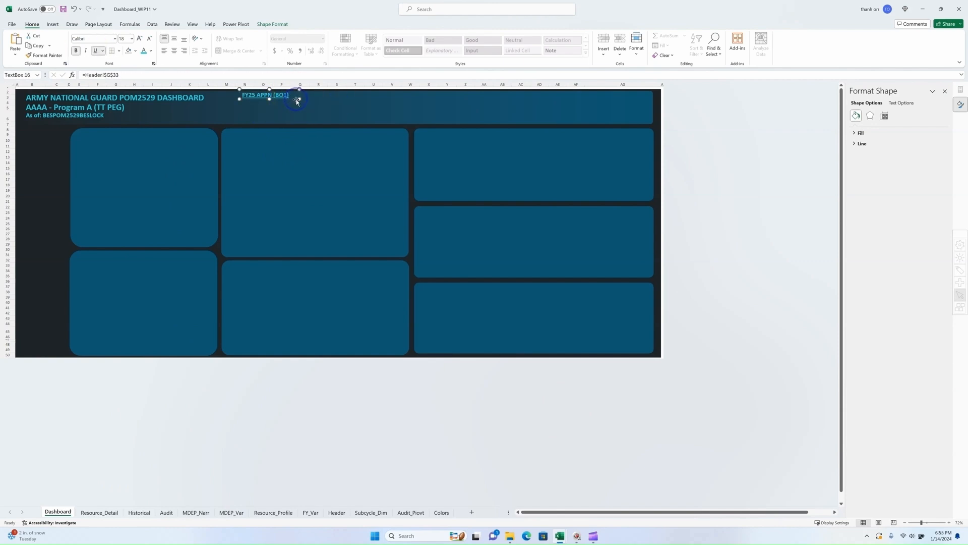
# Duplicate the FY25 APPN (BO1) box directly beneath itself and link the copy to cell G42 of the Header sheet.
pyautogui.hotkey('ctrl', 'd')
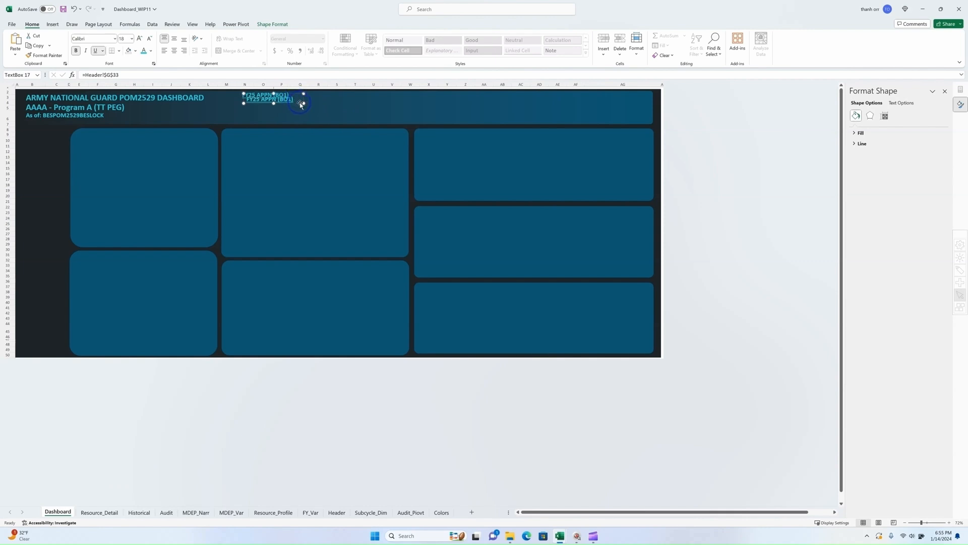
pyautogui.moveTo(301, 105); pyautogui.dragTo(293, 107)
pyautogui.moveTo(119, 75); pyautogui.dragTo(84, 75)
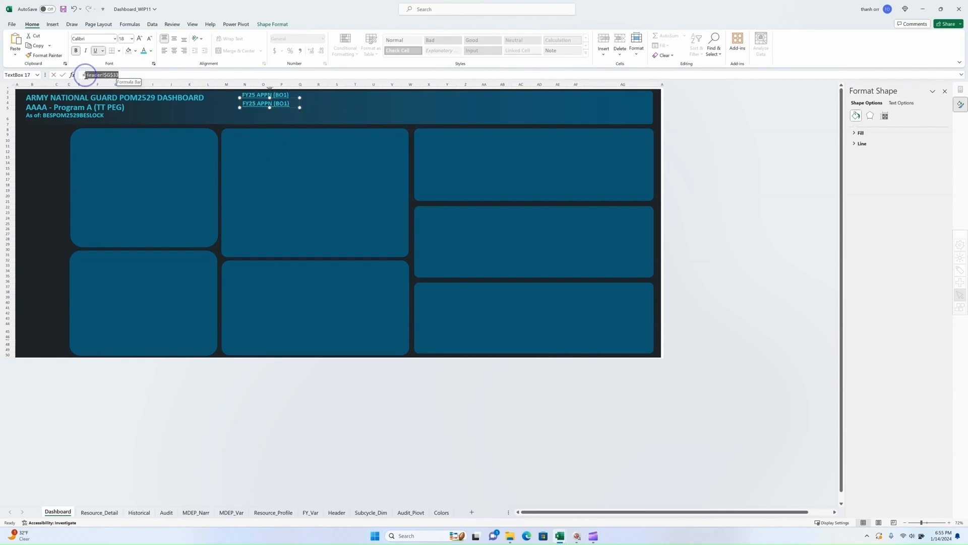
pyautogui.click(336, 513)
pyautogui.moveTo(200, 393); pyautogui.dragTo(255, 394)
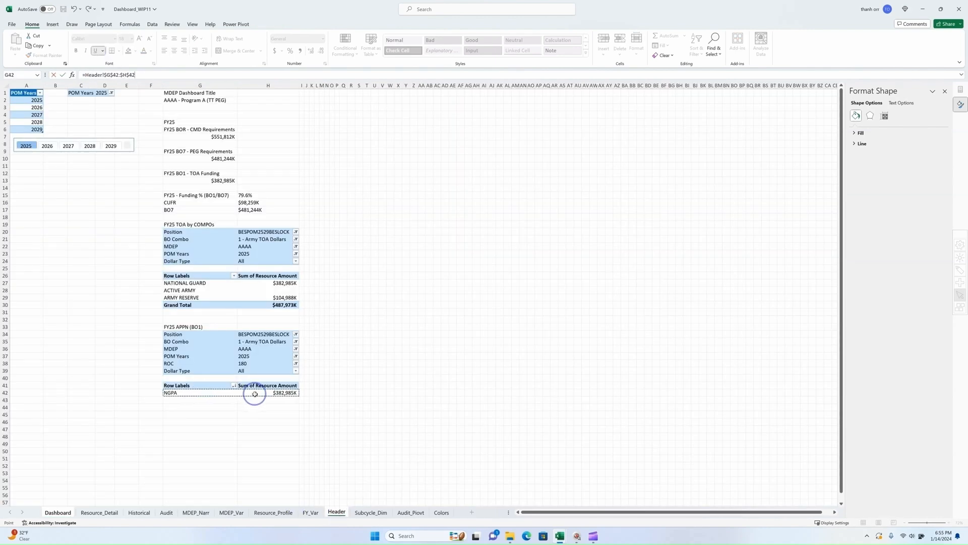
pyautogui.press('Return')
pyautogui.click(141, 75)
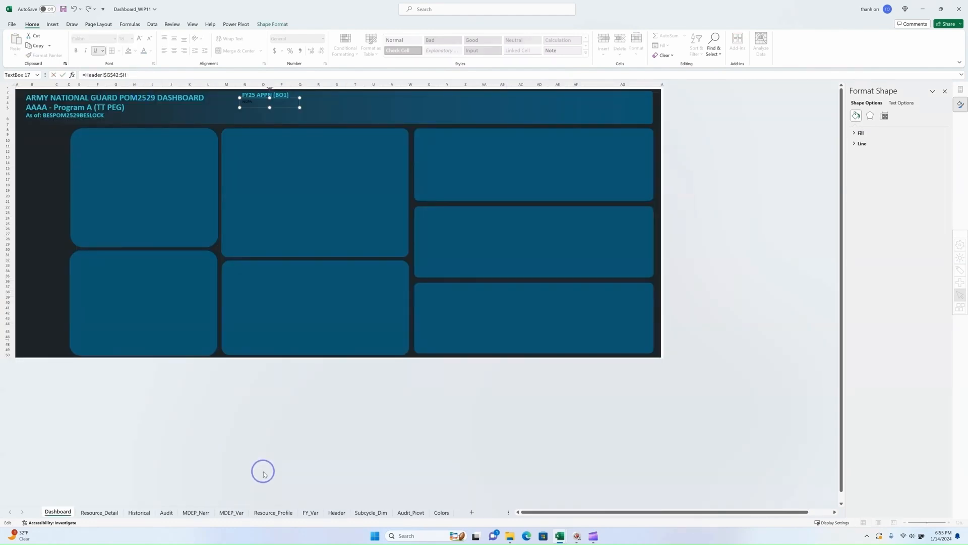
pyautogui.press('BackSpace')
pyautogui.press('BackSpace')
pyautogui.press('BackSpace')
pyautogui.press('Return')
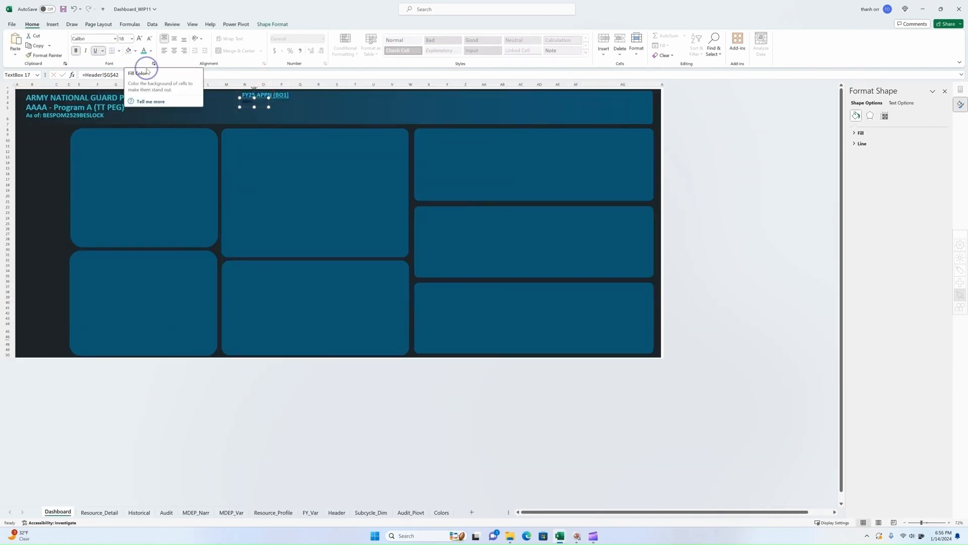
# Format the NGPA text as 14 pt turquoise with middle vertical alignment, and place a copy of its box directly below.
pyautogui.click(139, 38)
pyautogui.click(174, 39)
pyautogui.click(144, 51)
pyautogui.click(139, 39)
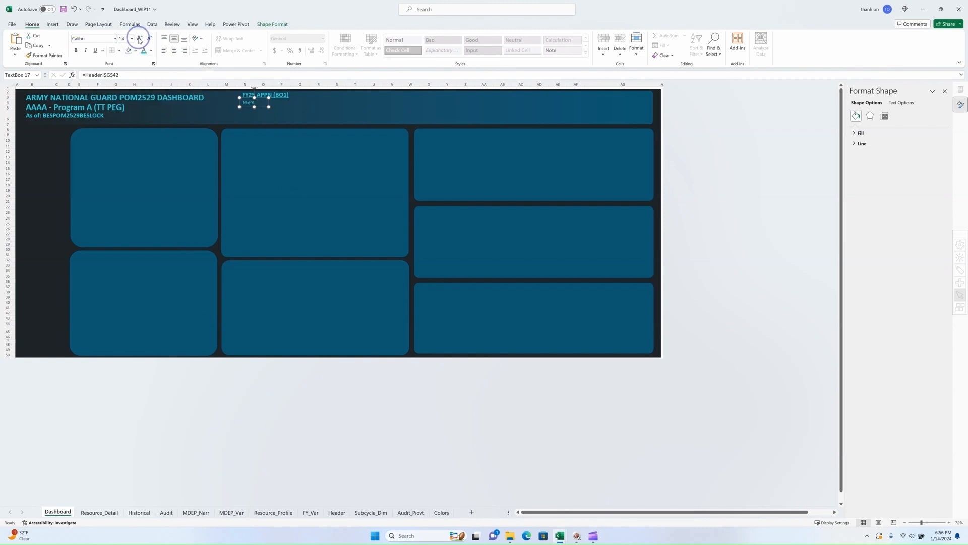
pyautogui.scroll(2, 263, 110)
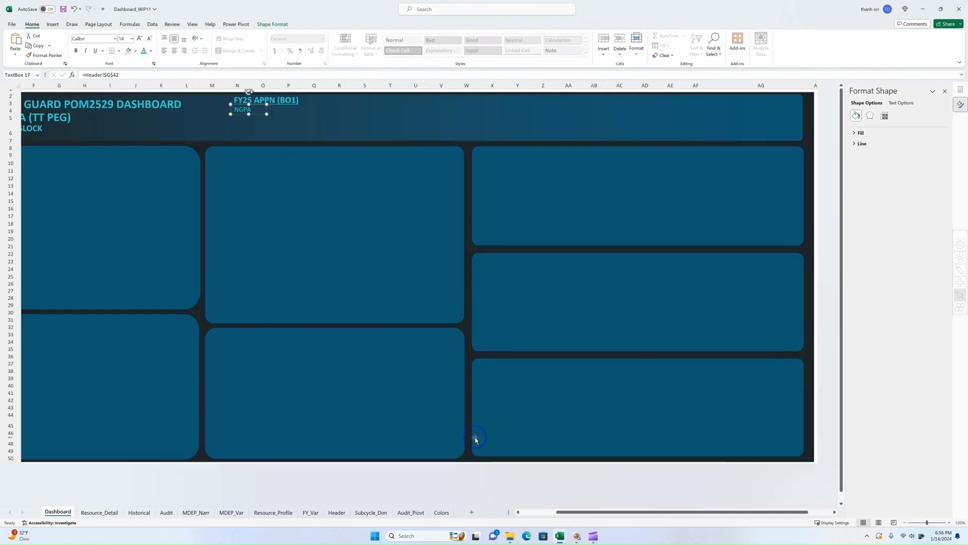
pyautogui.moveTo(333, 114); pyautogui.dragTo(334, 121)
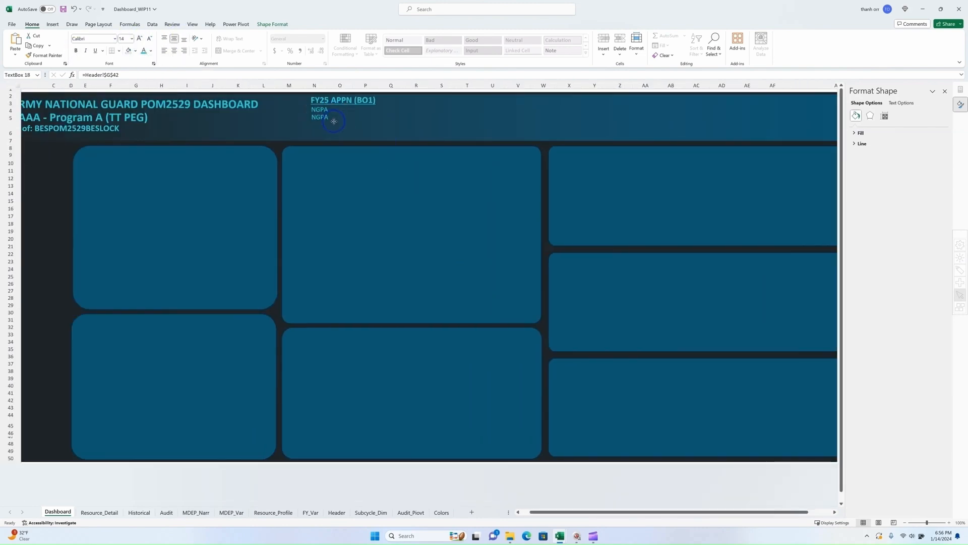
pyautogui.click(337, 512)
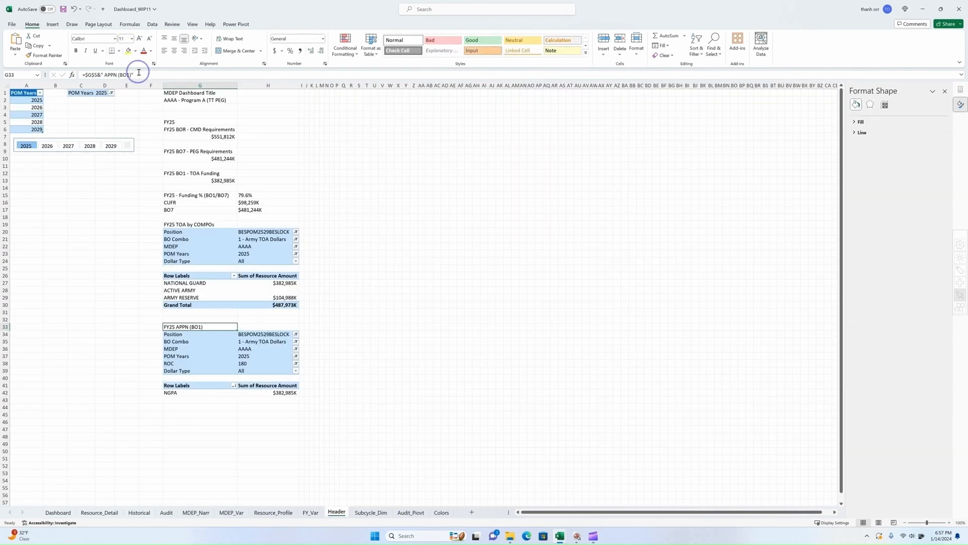
pyautogui.moveTo(137, 75); pyautogui.dragTo(85, 75)
pyautogui.press('BackSpace')
pyautogui.click(191, 401)
pyautogui.press('Escape')
pyautogui.click(262, 429)
# Link the copied box below NGPA on the Dashboard sheet to cell G43 of the Header sheet.
pyautogui.click(59, 512)
pyautogui.click(91, 74)
pyautogui.click(337, 513)
pyautogui.click(191, 400)
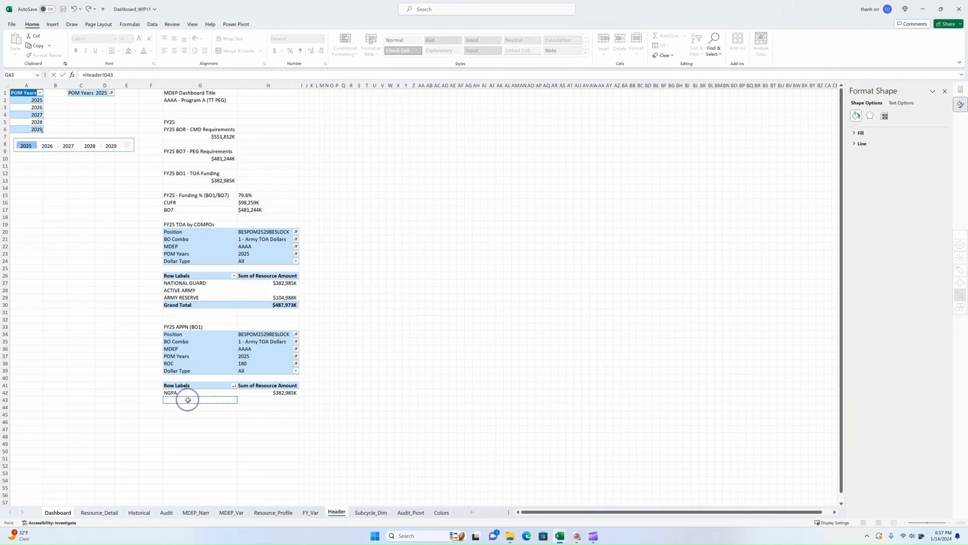
pyautogui.press('Return')
# Place another copy of the label box below the last one and link it to Header cell G44.
pyautogui.moveTo(331, 123); pyautogui.dragTo(335, 130)
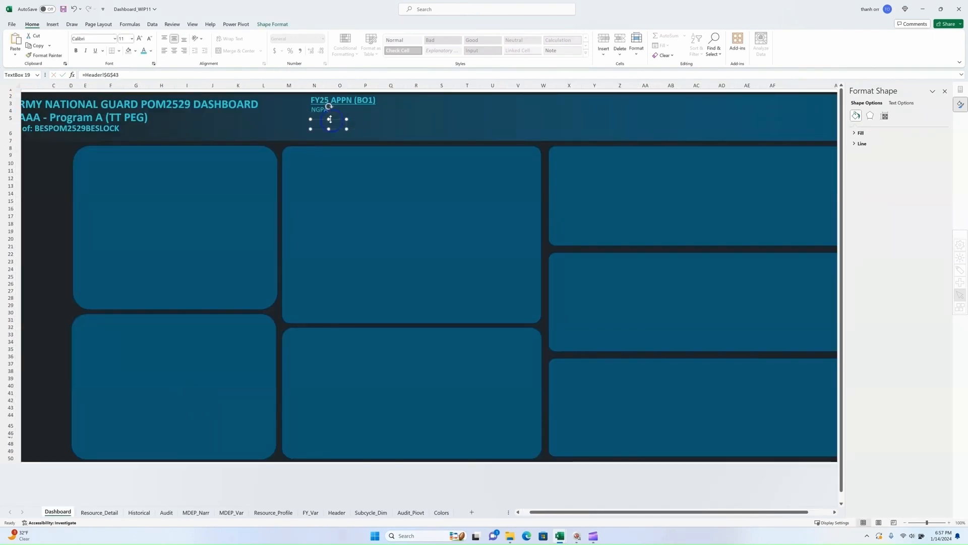
pyautogui.moveTo(120, 75); pyautogui.dragTo(79, 75)
pyautogui.write('=')
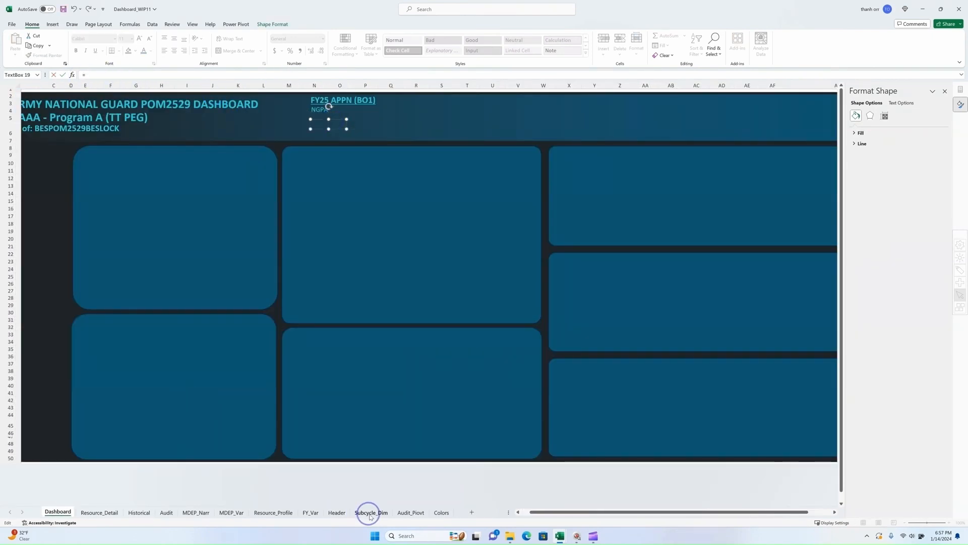
pyautogui.click(330, 513)
pyautogui.press('Return')
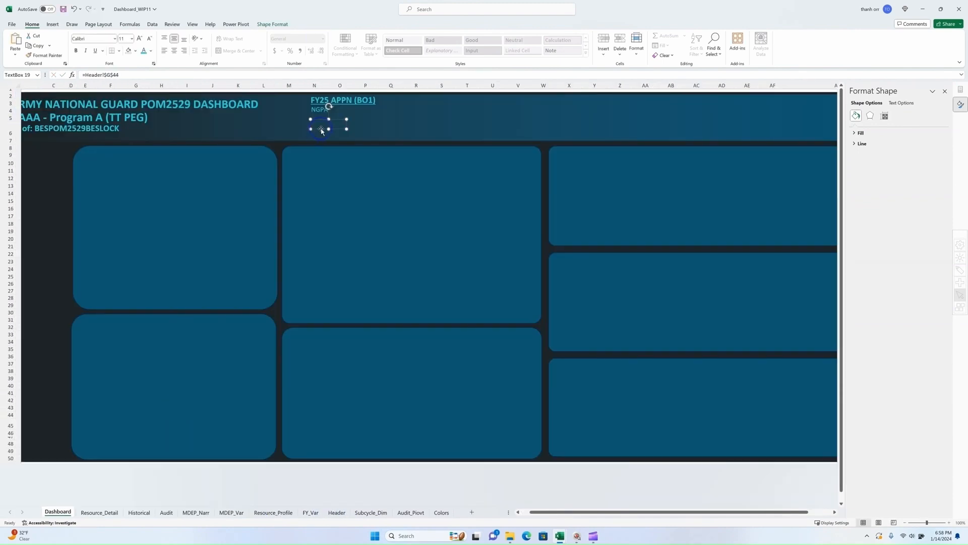
# Add a fourth label box at the bottom of the stack and link it to Header cell G45.
pyautogui.moveTo(323, 131); pyautogui.dragTo(320, 144)
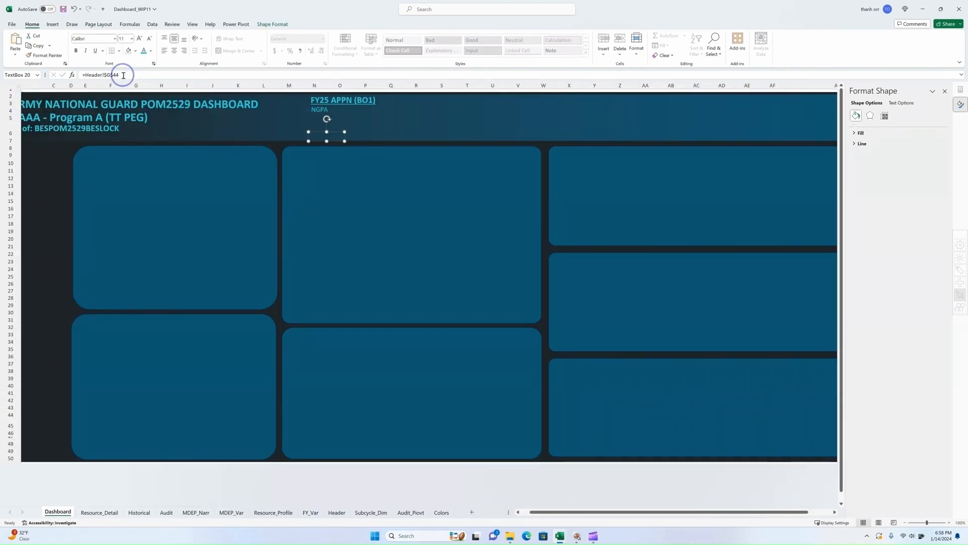
pyautogui.moveTo(123, 75); pyautogui.dragTo(78, 75)
pyautogui.write('=')
pyautogui.click(336, 513)
pyautogui.click(190, 413)
pyautogui.press('Return')
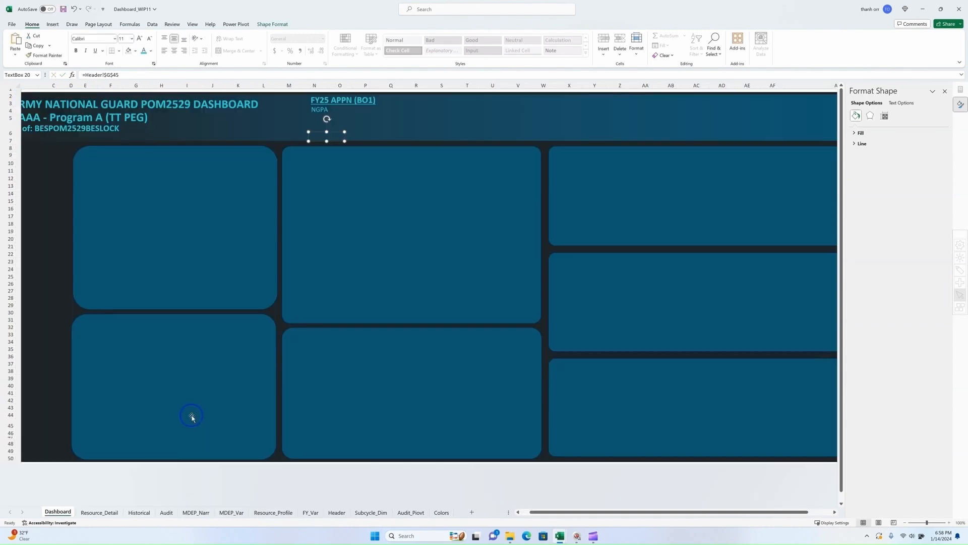
# Enter the placeholder labels APPN2, APPN3 and APPN4 in cells G43 to G45 of the Header sheet.
pyautogui.click(337, 512)
pyautogui.click(199, 400)
pyautogui.write('APPN2')
pyautogui.press('Return')
pyautogui.write('APPN3')
pyautogui.press('Return')
pyautogui.write('APPN4')
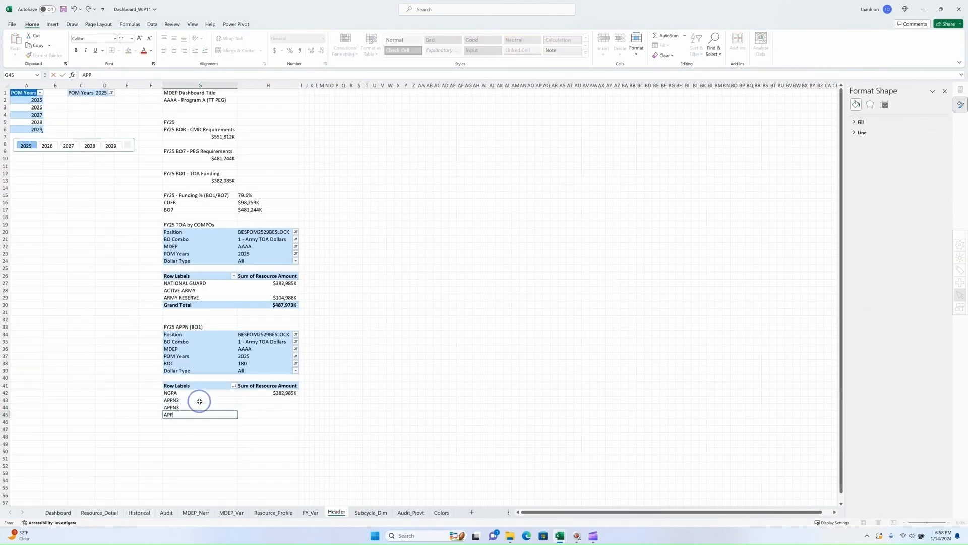
# Enter the placeholder amounts 22, 33 and 44 in cells H43 to H45 of the Header sheet.
pyautogui.click(273, 399)
pyautogui.write('22')
pyautogui.press('Return')
pyautogui.write('33')
pyautogui.press('Return')
pyautogui.write('44')
pyautogui.press('Return')
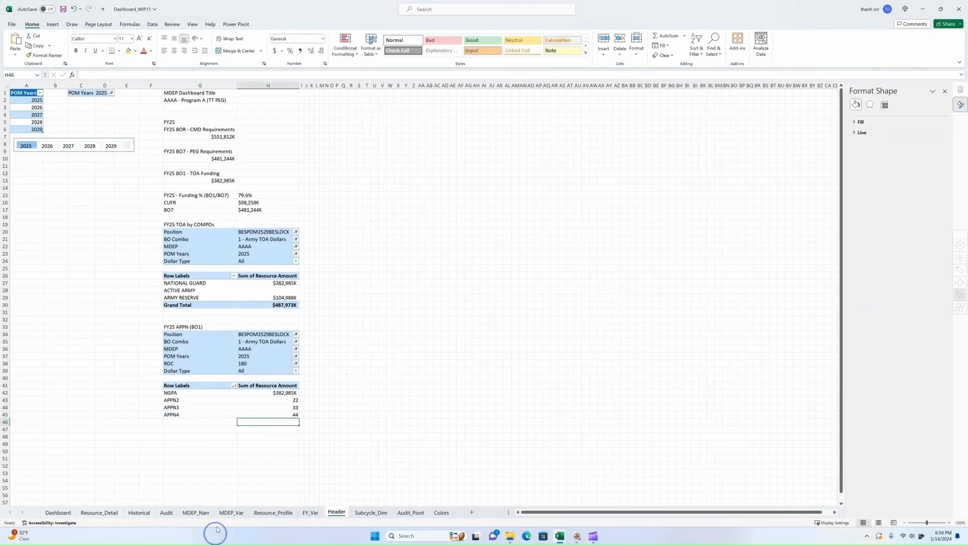
# Format the APPN2, APPN3 and APPN4 text boxes on the Dashboard sheet as 14 pt turquoise text.
pyautogui.click(57, 512)
pyautogui.click(325, 116)
pyautogui.keyDown('ctrl'); pyautogui.click(319, 124); pyautogui.keyUp('ctrl')
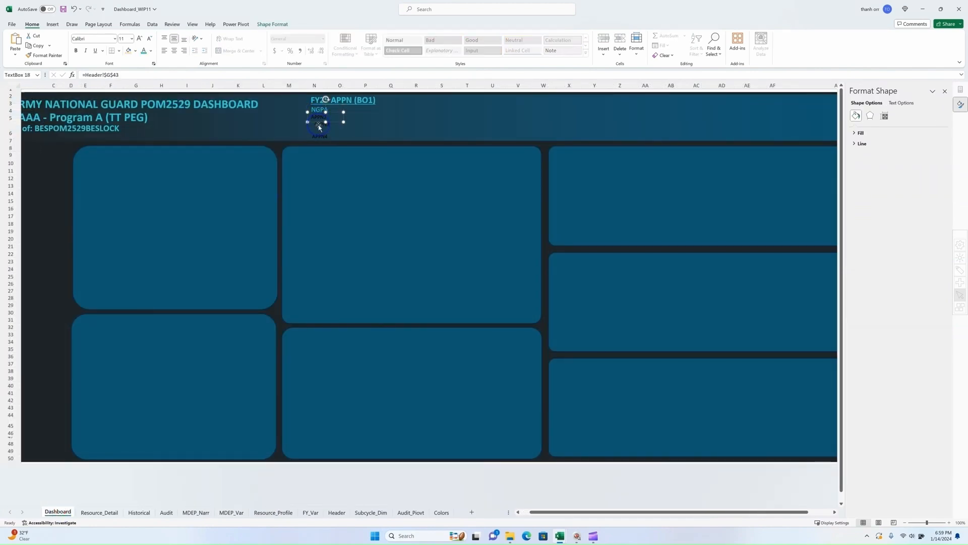
pyautogui.keyDown('ctrl'); pyautogui.click(319, 136); pyautogui.keyUp('ctrl')
pyautogui.click(140, 39)
pyautogui.click(139, 38)
pyautogui.click(143, 50)
# Align the NGPA, APPN2, APPN3 and APPN4 boxes on their left edges and distribute them vertically.
pyautogui.keyDown('ctrl'); pyautogui.click(322, 109); pyautogui.keyUp('ctrl')
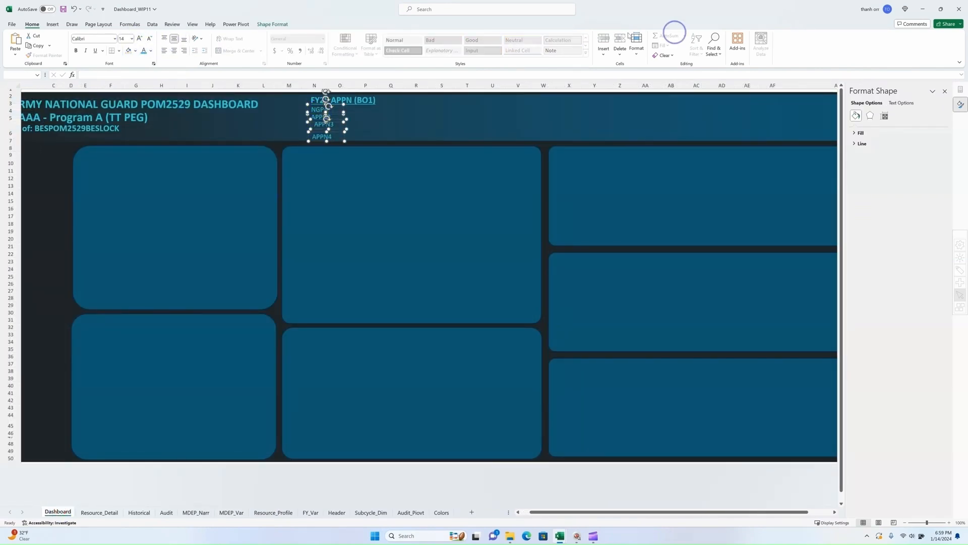
pyautogui.click(273, 24)
pyautogui.click(528, 49)
pyautogui.click(550, 66)
pyautogui.click(529, 50)
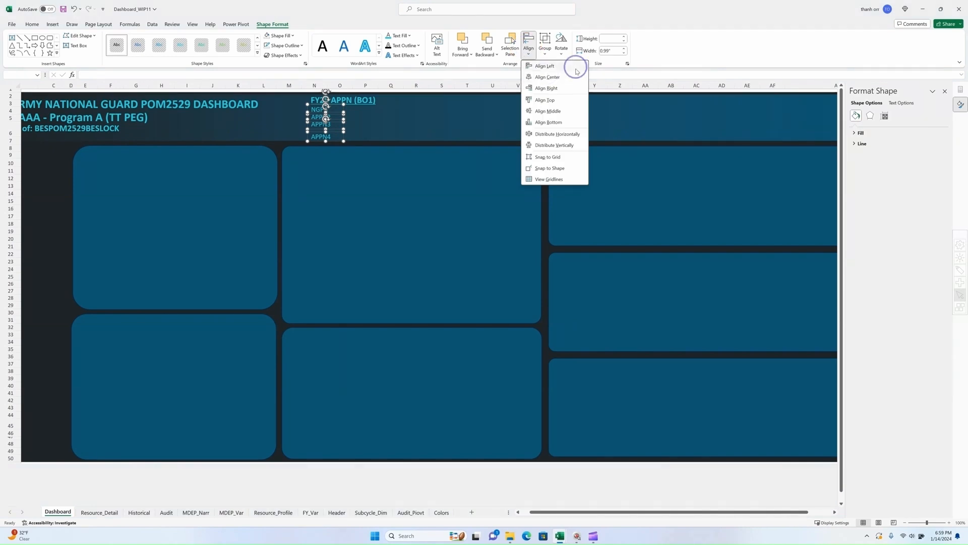
pyautogui.click(559, 145)
pyautogui.click(398, 122)
# Try to duplicate the four APPN label boxes and move the copies beside the originals.
pyautogui.click(326, 110)
pyautogui.keyDown('ctrl'); pyautogui.click(328, 121); pyautogui.keyUp('ctrl')
pyautogui.keyDown('ctrl'); pyautogui.click(327, 128); pyautogui.keyUp('ctrl')
pyautogui.keyDown('ctrl'); pyautogui.click(327, 137); pyautogui.keyUp('ctrl')
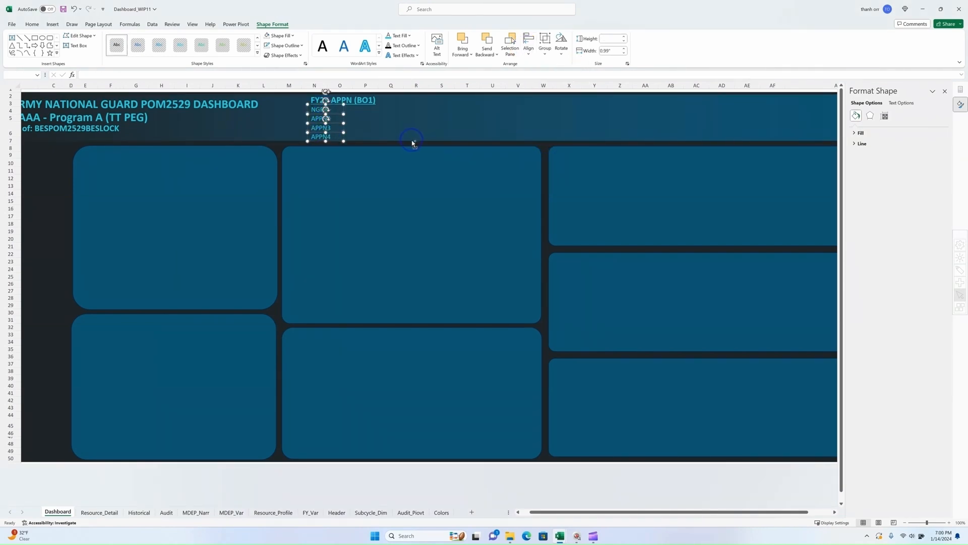
pyautogui.hotkey('ctrl', 'd')
pyautogui.moveTo(350, 109)
pyautogui.mouseDown()
pyautogui.moveTo(354, 117)
pyautogui.moveTo(368, 108)
pyautogui.mouseUp()
pyautogui.hotkey('ctrl', 'z')
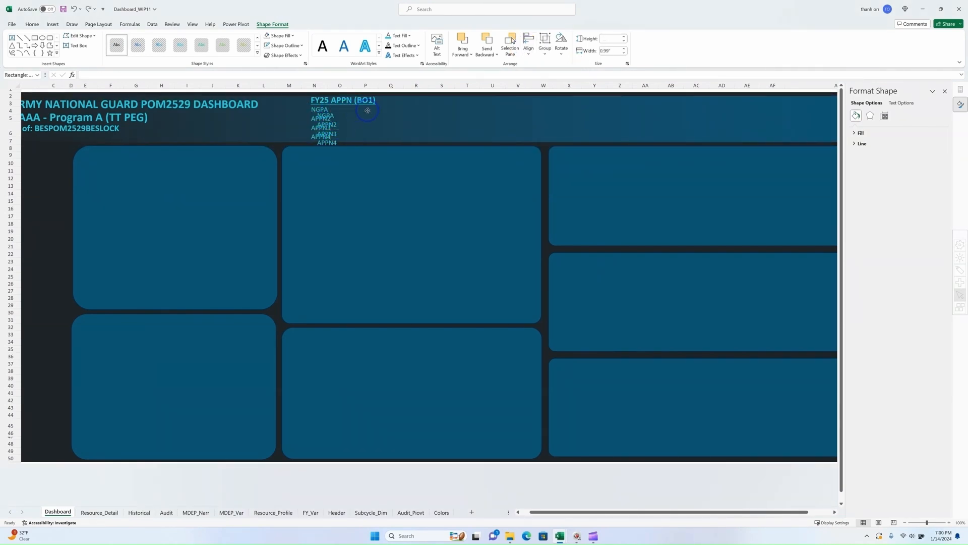
pyautogui.hotkey('ctrl', 'z')
pyautogui.hotkey('ctrl', 'z')
# Copy the four label boxes from NGPA to APPN4 into a second column directly to their right.
pyautogui.click(325, 111)
pyautogui.keyDown('ctrl'); pyautogui.click(326, 120); pyautogui.keyUp('ctrl')
pyautogui.keyDown('ctrl'); pyautogui.click(326, 129); pyautogui.keyUp('ctrl')
pyautogui.keyDown('ctrl'); pyautogui.click(327, 138); pyautogui.keyUp('ctrl')
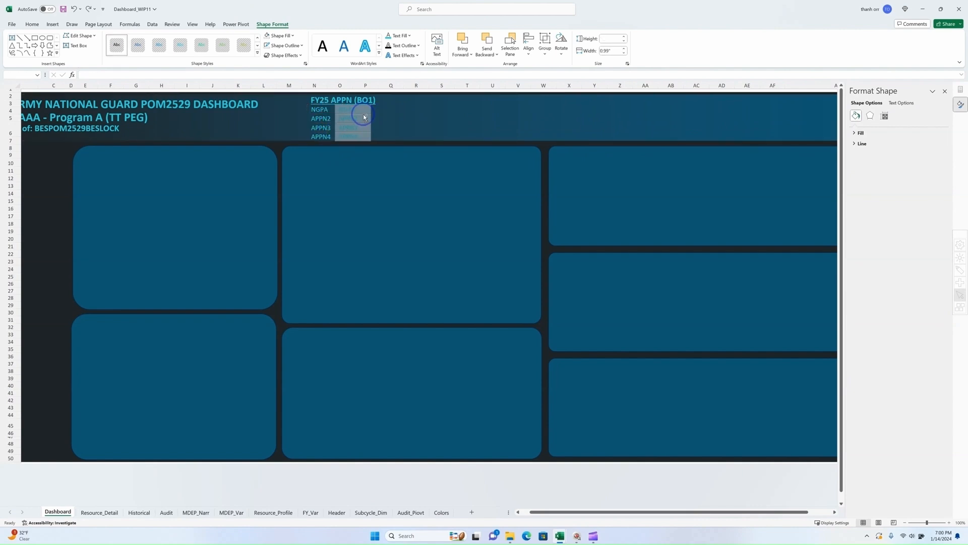
pyautogui.moveTo(364, 115); pyautogui.dragTo(364, 114)
pyautogui.press('Escape')
# Try to link the second-column NGPA box on the Dashboard by picking the NGPA amount in the Header sheet's APPN pivot table.
pyautogui.click(356, 110)
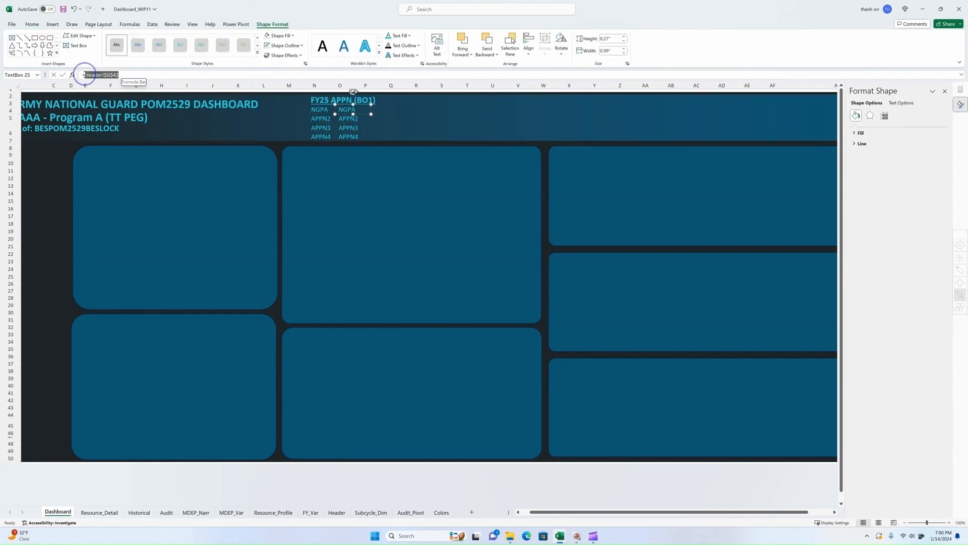
pyautogui.click(86, 74)
pyautogui.write('=')
pyautogui.click(336, 511)
pyautogui.click(292, 394)
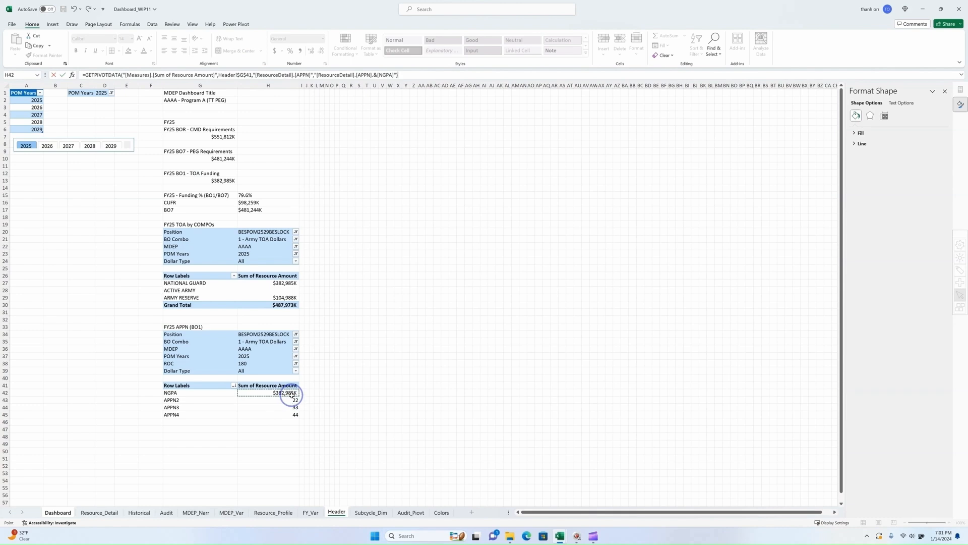
pyautogui.press('Escape')
pyautogui.moveTo(123, 75); pyautogui.dragTo(86, 75)
pyautogui.press('BackSpace')
pyautogui.click(337, 512)
pyautogui.click(282, 393)
pyautogui.press('Return')
pyautogui.click(486, 288)
# Link the second-column NGPA box to the pivot amount with a plain reference to cell H42 on the Header sheet.
pyautogui.click(337, 512)
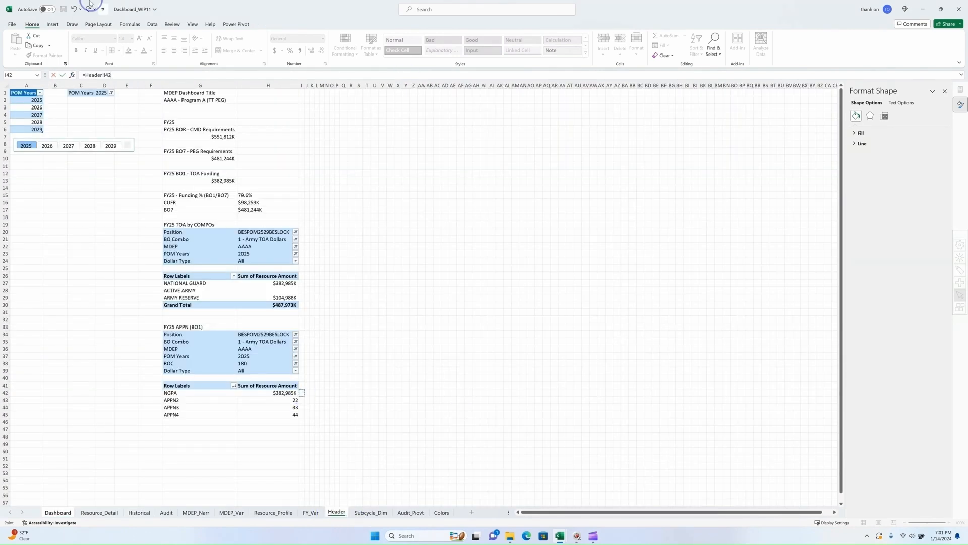
pyautogui.click(187, 103)
pyautogui.write('H')
pyautogui.click(128, 76)
pyautogui.press('Return')
# Link the second-column APPN2 box to the amount in cell H43 of the Header sheet with =Header!$H$43.
pyautogui.click(376, 120)
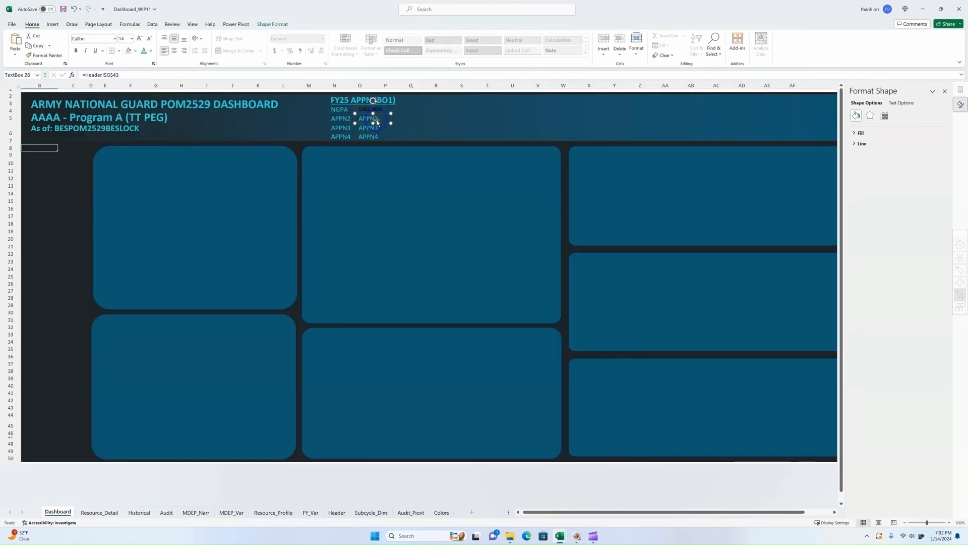
pyautogui.moveTo(123, 75); pyautogui.dragTo(84, 75)
pyautogui.press('BackSpace')
pyautogui.click(337, 512)
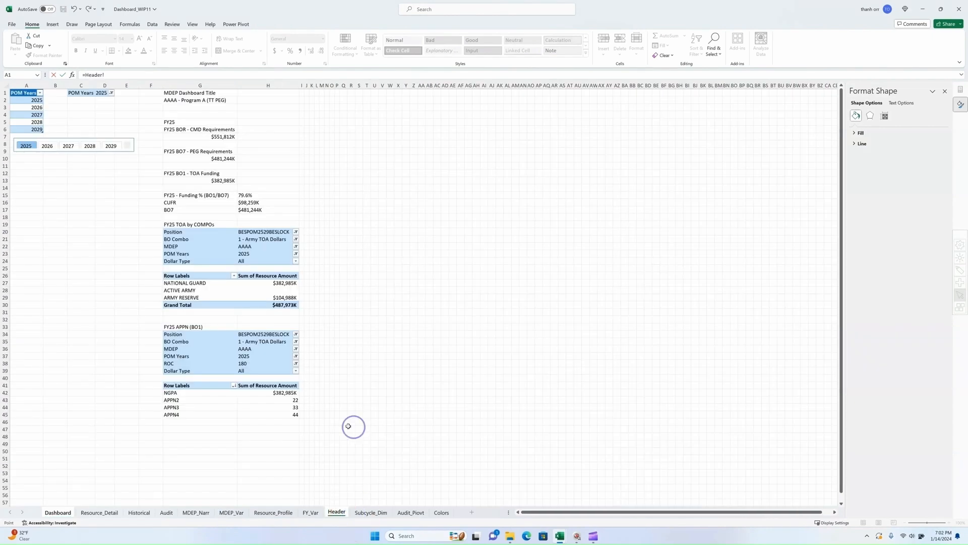
pyautogui.click(300, 400)
pyautogui.click(117, 75)
pyautogui.press('Return')
pyautogui.click(132, 75)
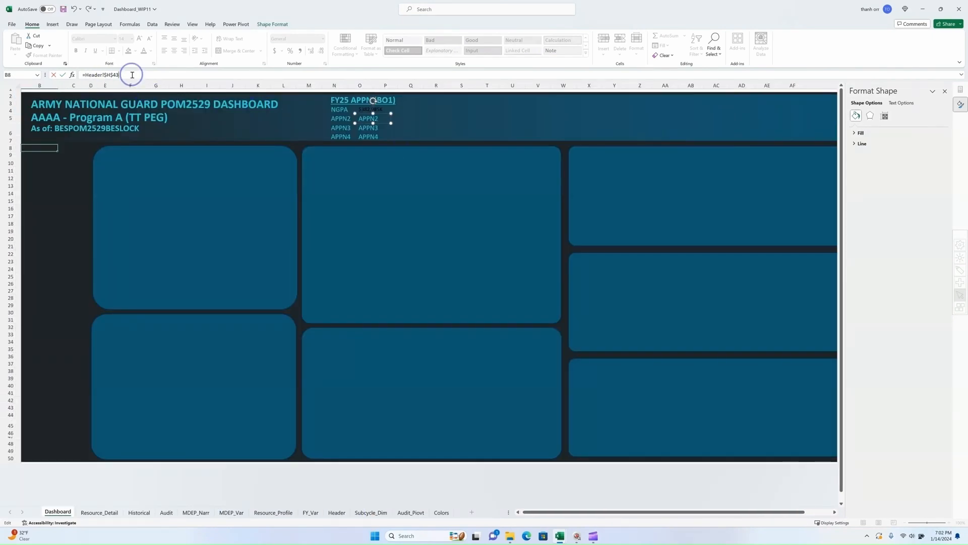
pyautogui.press('Return')
# Link the second-column APPN3 box to the amount in cell H44 of the Header sheet with =Header!$H$44.
pyautogui.click(376, 129)
pyautogui.moveTo(126, 75); pyautogui.dragTo(84, 74)
pyautogui.press('BackSpace')
pyautogui.click(336, 512)
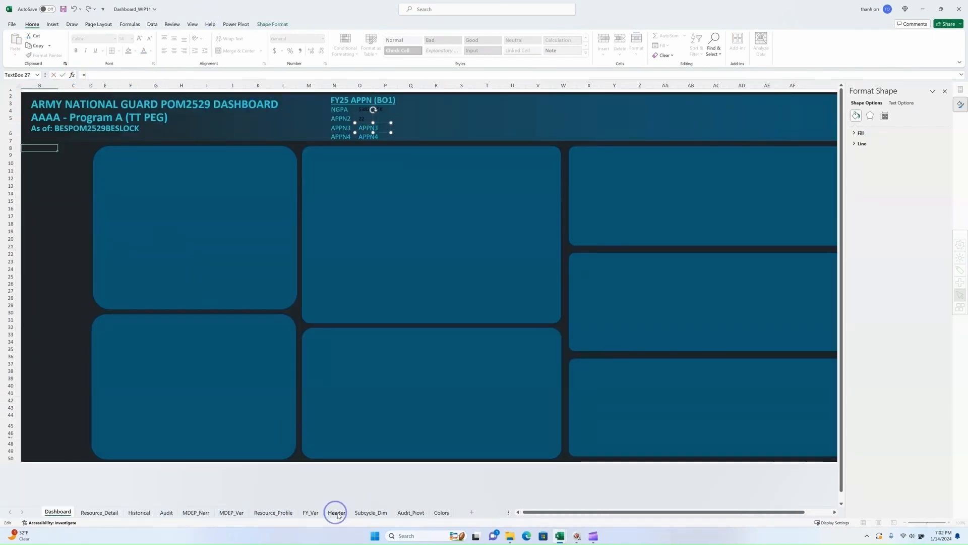
pyautogui.click(285, 407)
pyautogui.click(101, 74)
pyautogui.press('Return')
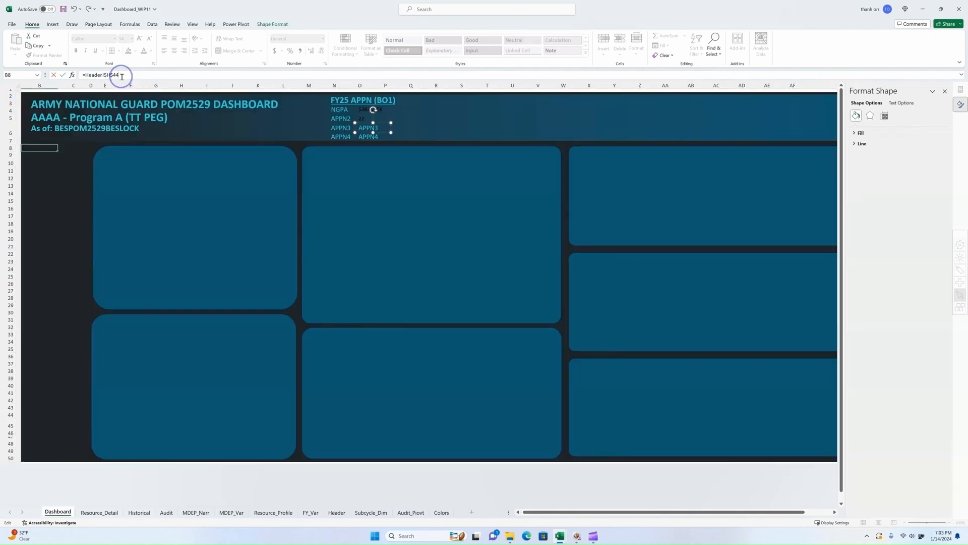
# Link the second-column APPN4 box to the amount in cell H45 of the Header sheet with =Header!$H$45.
pyautogui.click(367, 140)
pyautogui.moveTo(108, 76); pyautogui.dragTo(110, 75)
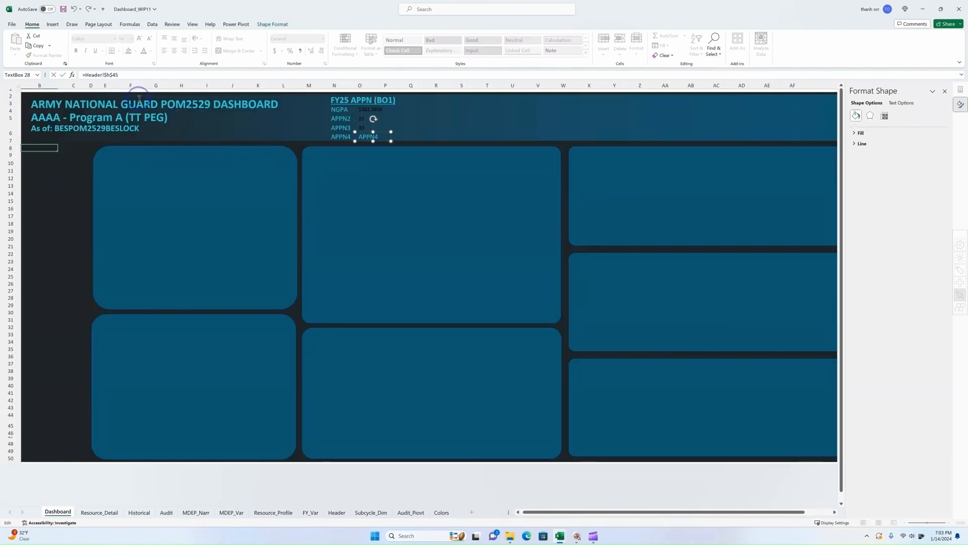
pyautogui.press('Return')
pyautogui.click(520, 152)
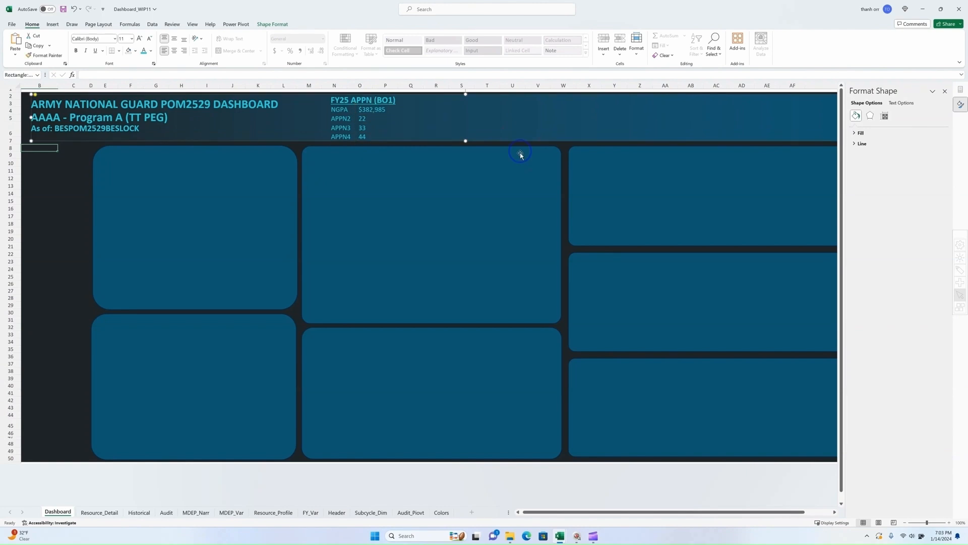
# Clear the placeholder APPN2 to APPN4 labels and amounts in G43:H45 of the Header sheet and return to the Dashboard.
pyautogui.click(336, 512)
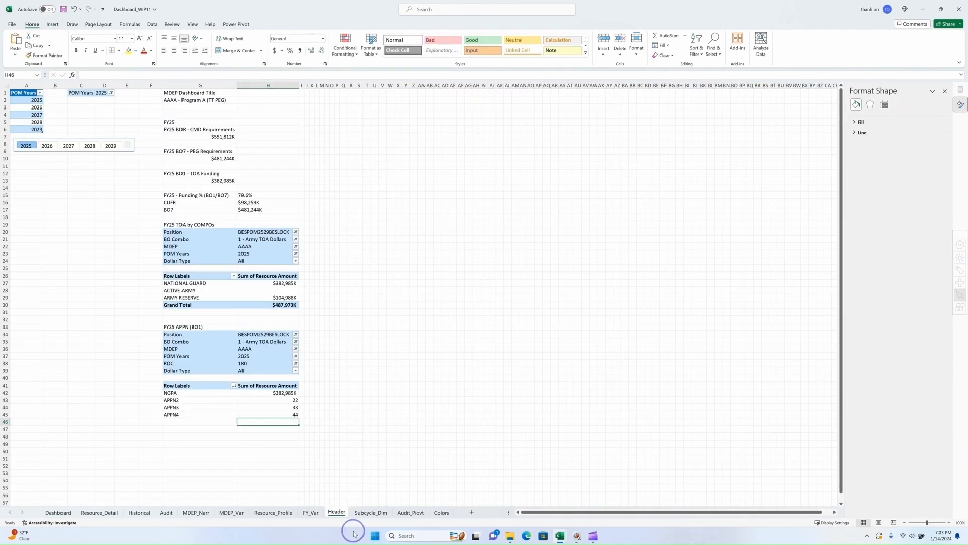
pyautogui.moveTo(181, 400); pyautogui.dragTo(290, 413)
pyautogui.press('Delete')
pyautogui.click(58, 513)
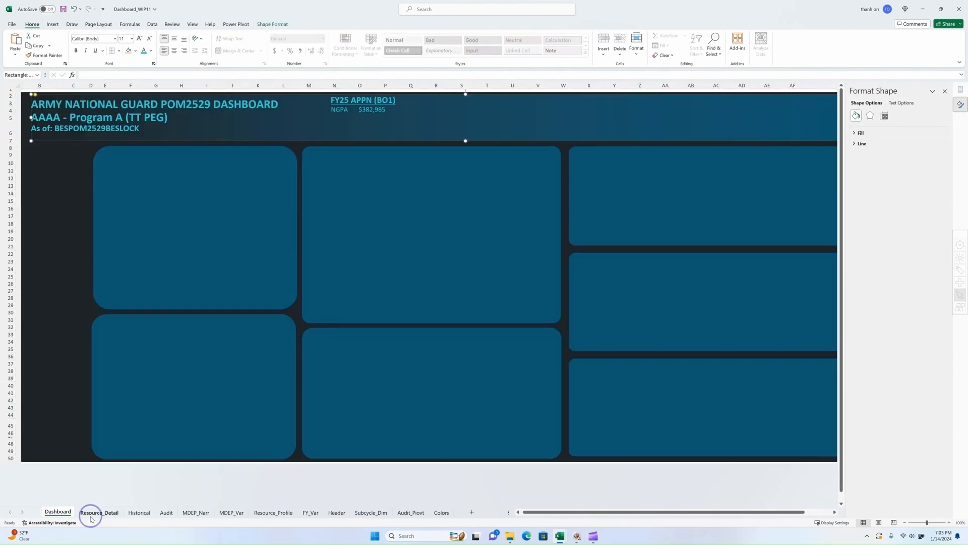
# Filter the FY25 APPN pivot table on the Header sheet to MDEP BBBB and check the Dashboard banner.
pyautogui.click(338, 512)
pyautogui.click(296, 349)
pyautogui.click(213, 367)
pyautogui.click(226, 383)
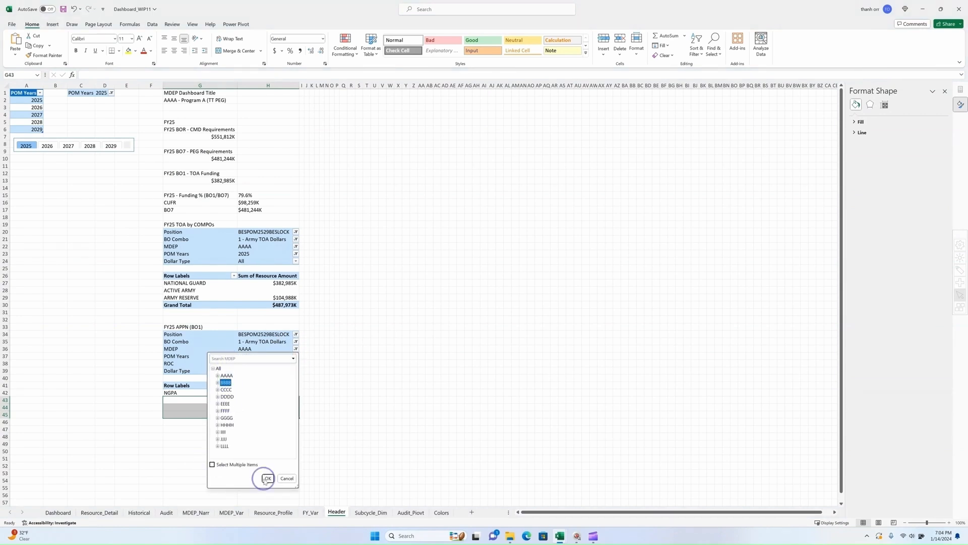
pyautogui.click(267, 478)
pyautogui.click(58, 511)
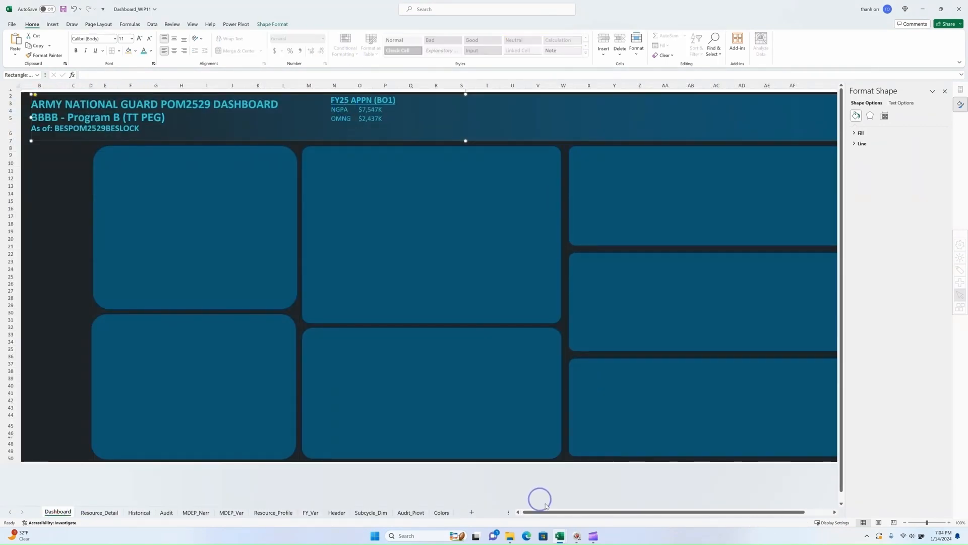
# Duplicate the FY25 APPN (BO1) heading box farther right in the banner and link the copy to cell G6 of the Header sheet.
pyautogui.click(390, 103)
pyautogui.moveTo(405, 100); pyautogui.dragTo(506, 100)
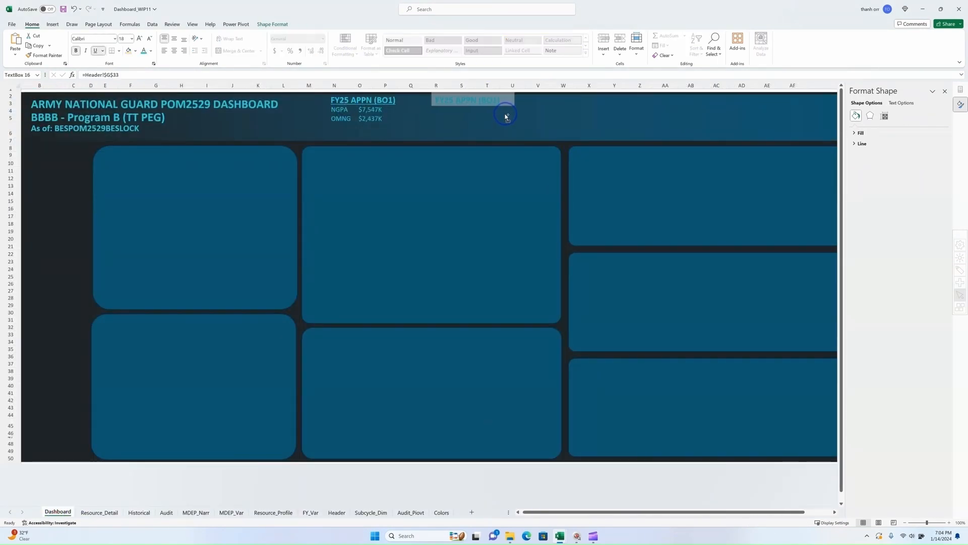
pyautogui.moveTo(121, 75); pyautogui.dragTo(88, 74)
pyautogui.click(337, 512)
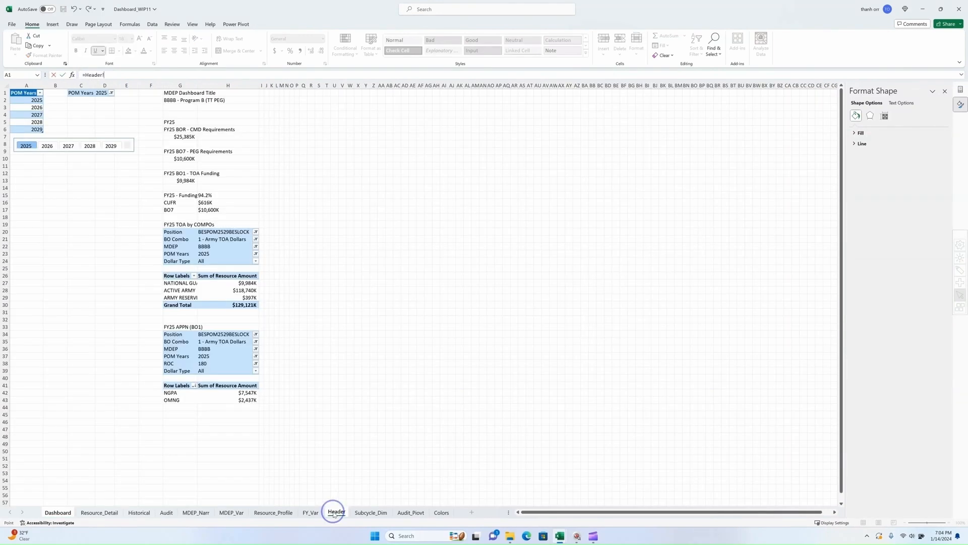
pyautogui.press('Return')
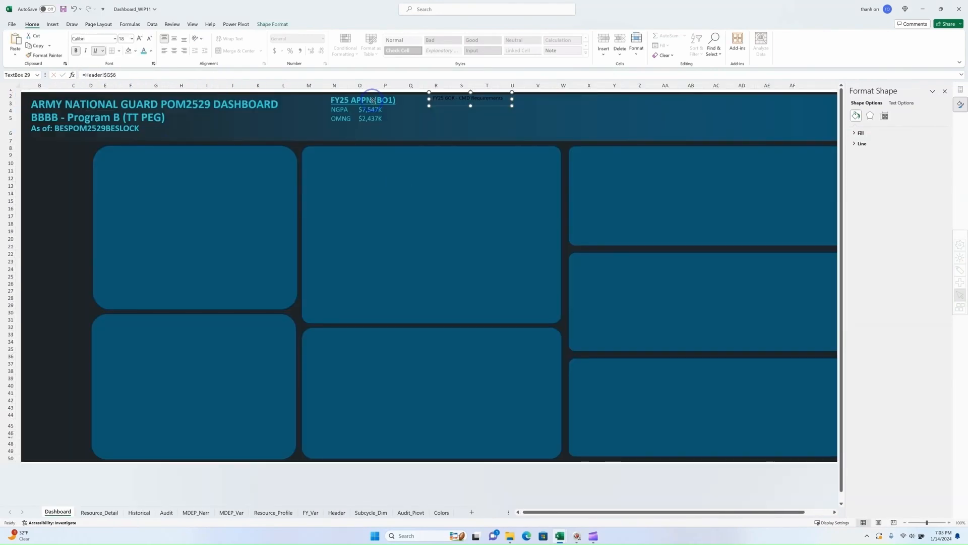
# Format the FY25 BOR heading box as 18 pt bold, underlined turquoise text and widen the box.
pyautogui.click(444, 99)
pyautogui.click(139, 39)
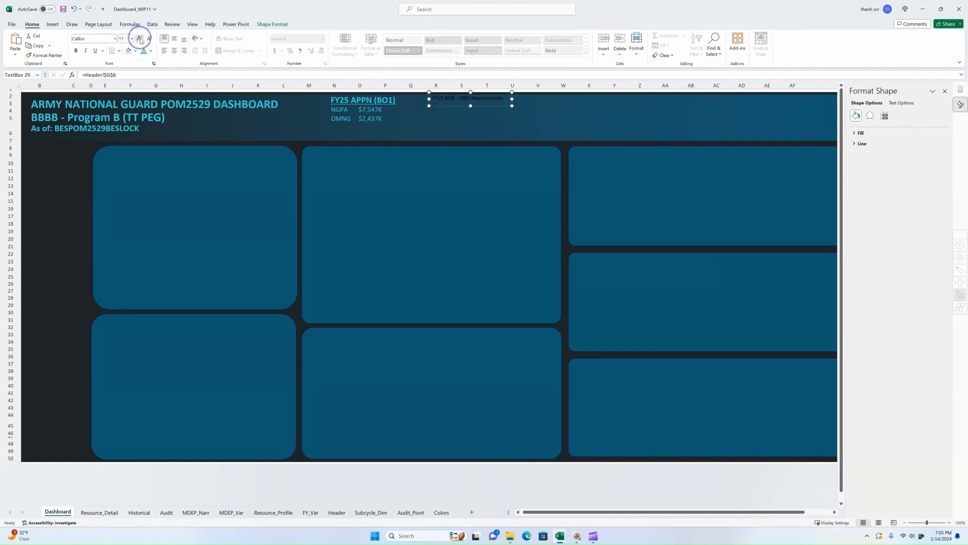
pyautogui.click(139, 38)
pyautogui.click(139, 38)
pyautogui.click(140, 38)
pyautogui.click(76, 51)
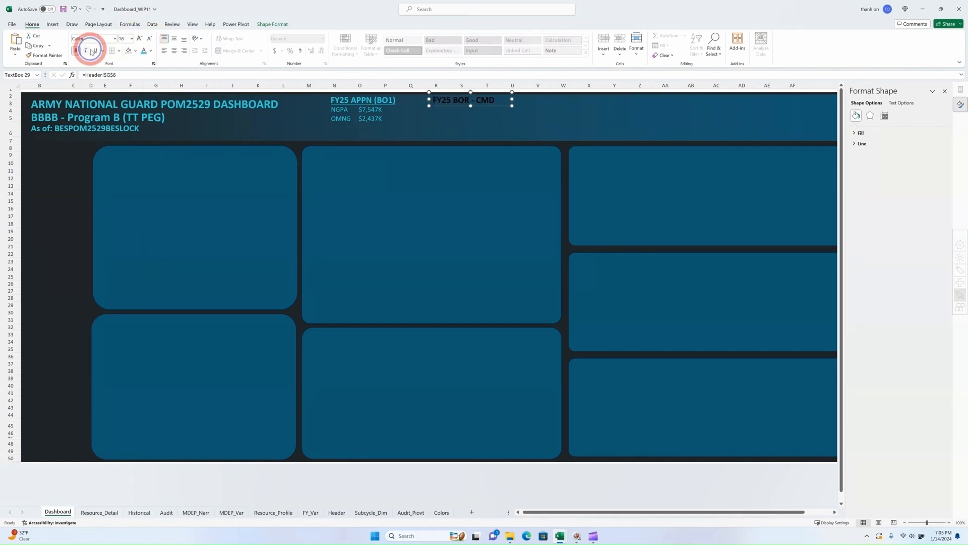
pyautogui.click(94, 50)
pyautogui.click(144, 50)
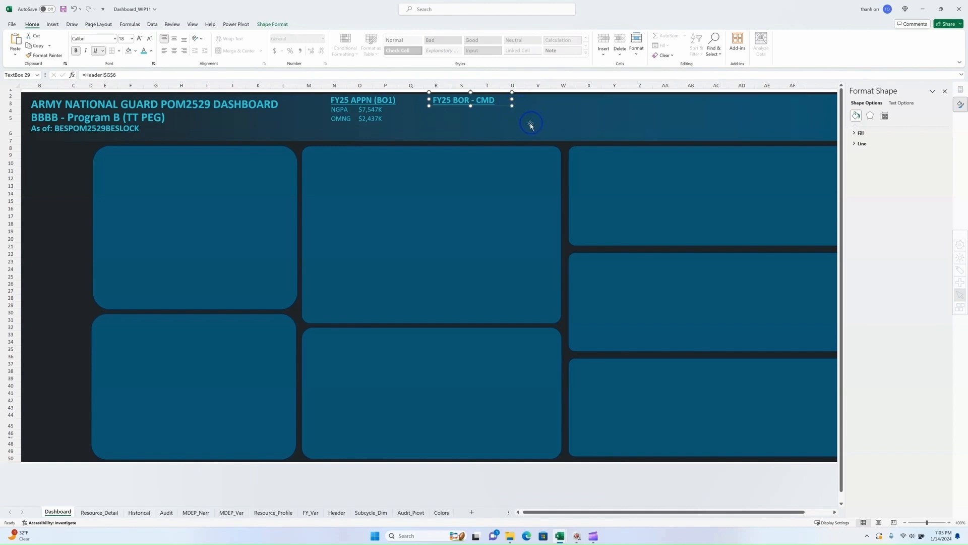
pyautogui.moveTo(513, 106); pyautogui.dragTo(544, 103)
# Examine the FY25 BOR - CMD Requirements title in cell G6 of the Header sheet and its neighbouring cells.
pyautogui.click(336, 512)
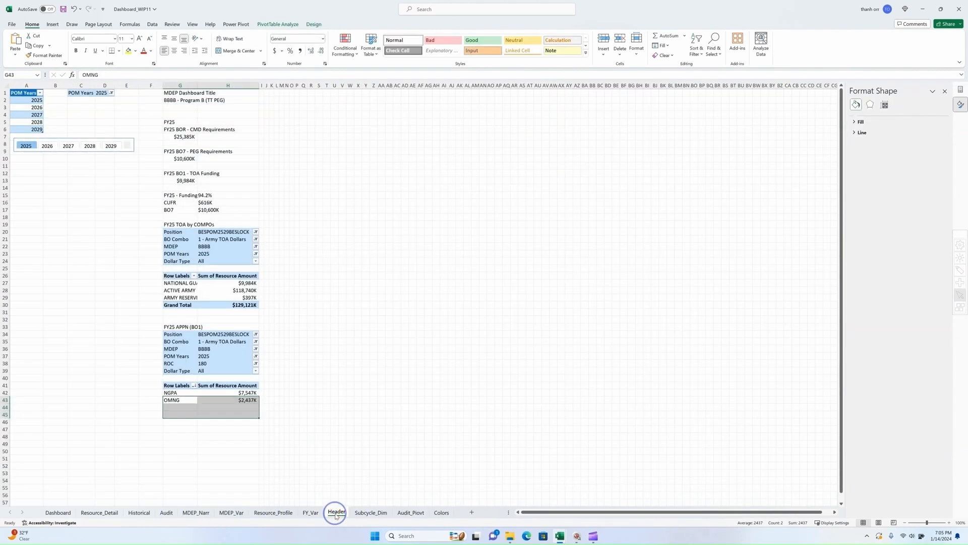
pyautogui.click(182, 130)
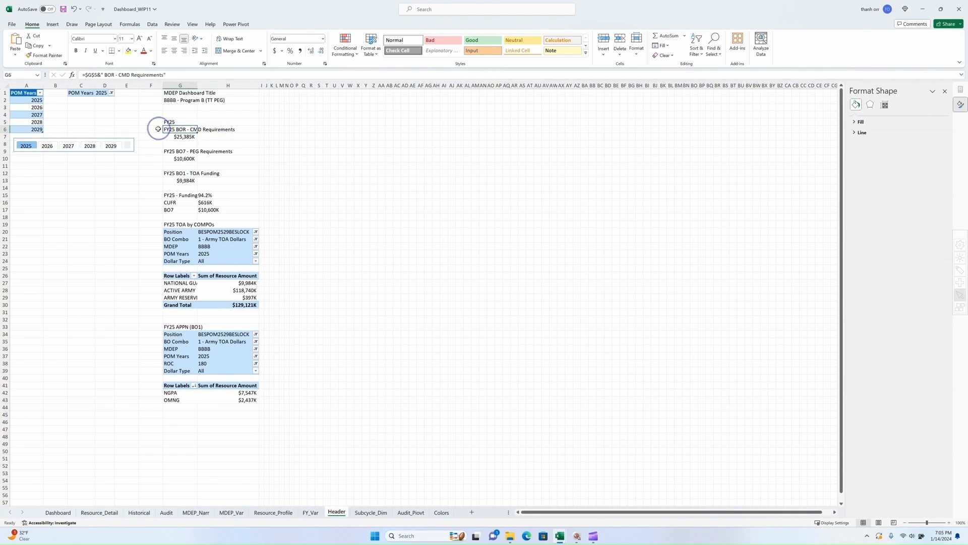
pyautogui.click(281, 143)
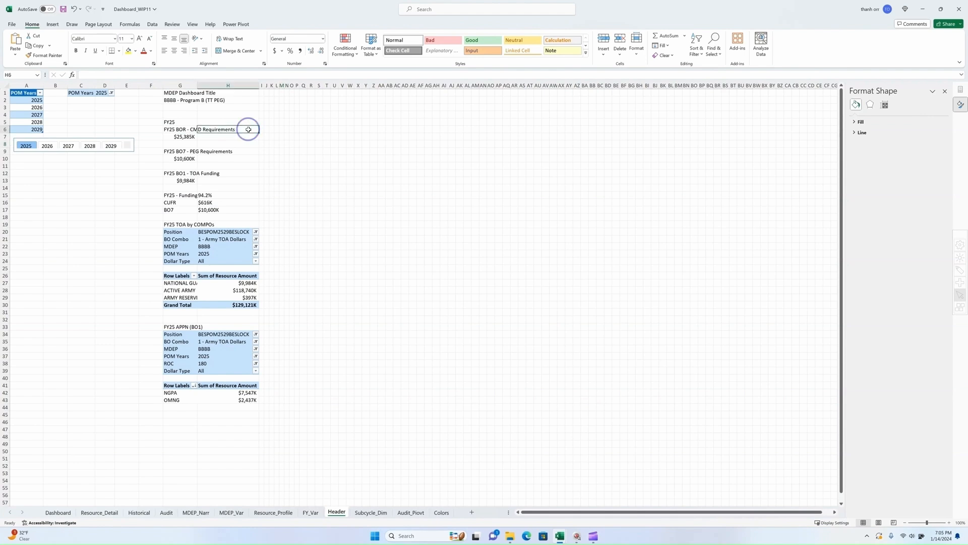
pyautogui.click(188, 129)
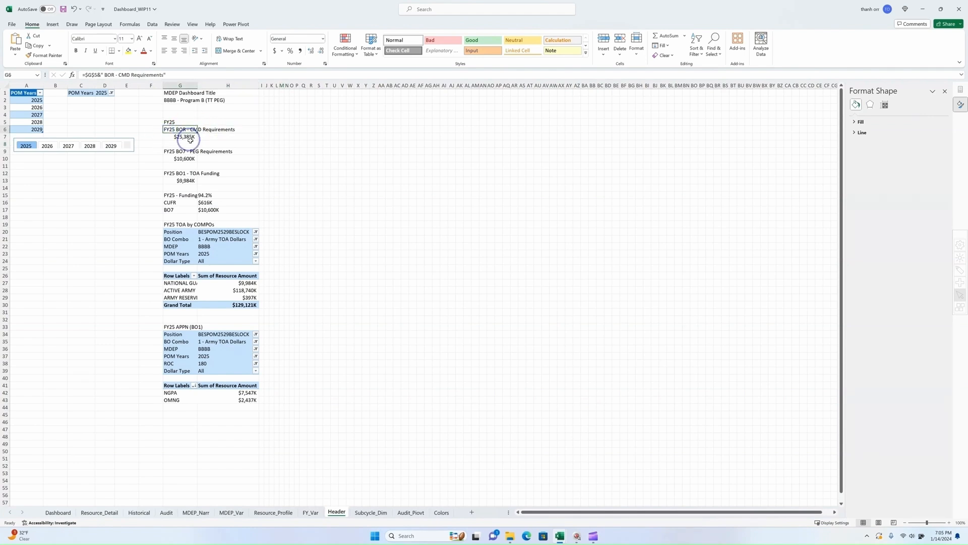
pyautogui.click(239, 130)
pyautogui.click(175, 129)
pyautogui.click(202, 130)
pyautogui.click(179, 130)
pyautogui.click(58, 512)
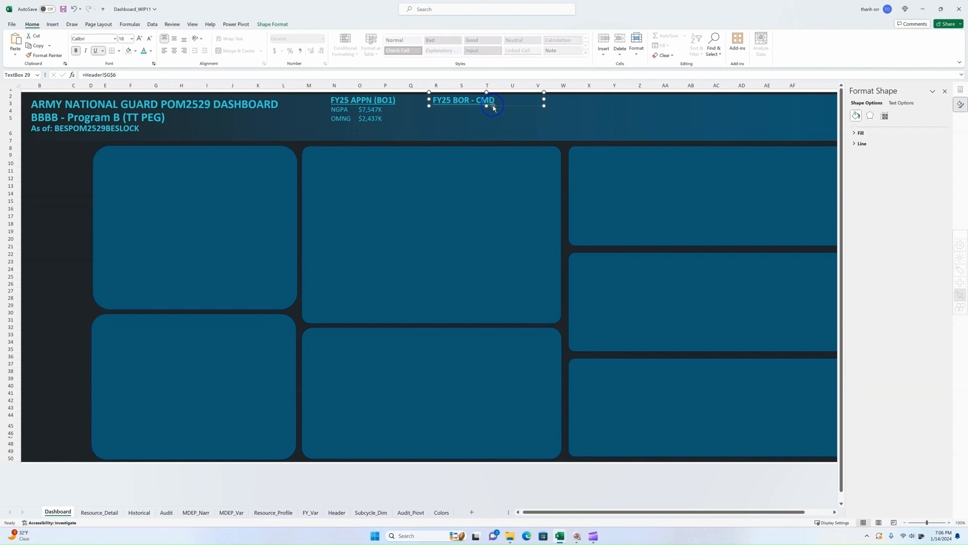
# Re-enter the FY25 BOR heading box's link to cell G6 of the Header sheet.
pyautogui.click(125, 73)
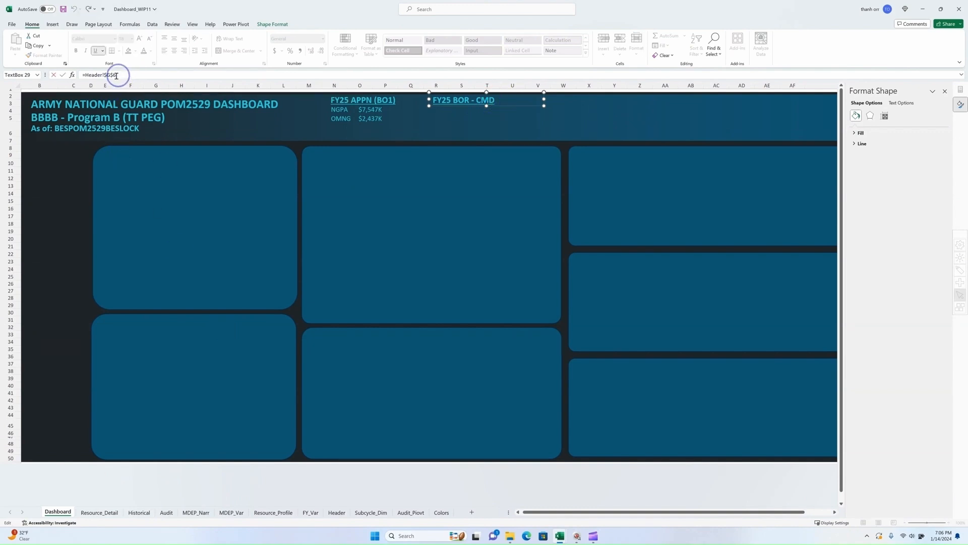
pyautogui.moveTo(93, 77); pyautogui.dragTo(85, 76)
pyautogui.press('BackSpace')
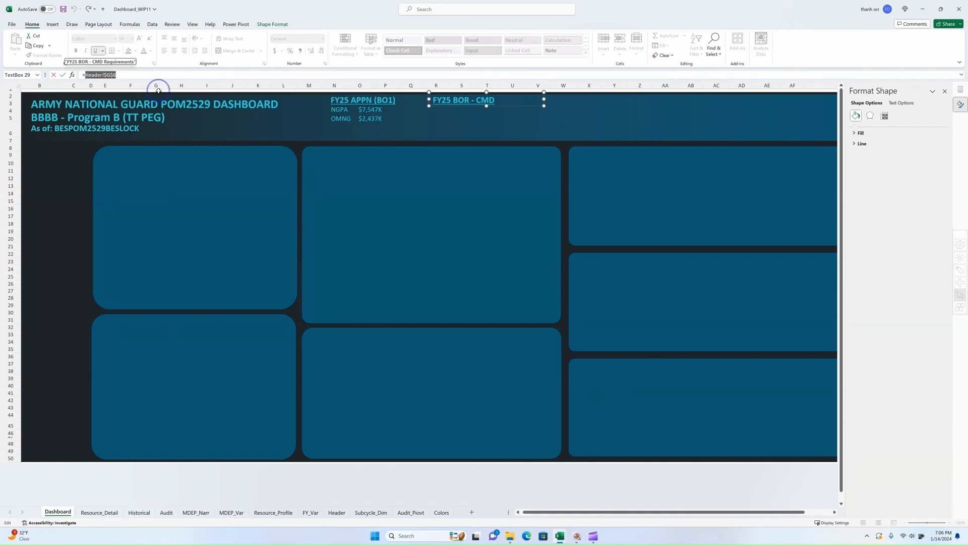
pyautogui.click(337, 511)
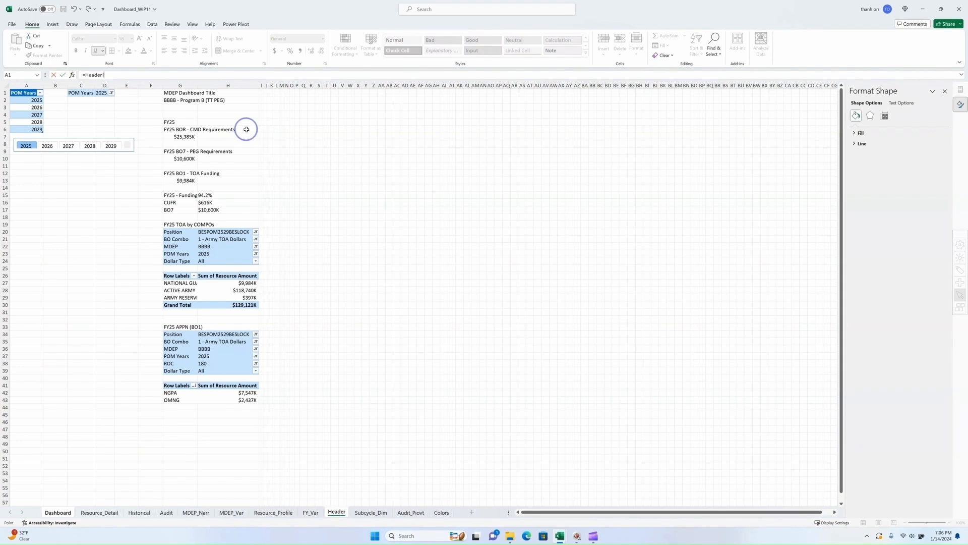
pyautogui.click(103, 76)
pyautogui.press('BackSpace')
pyautogui.write('G')
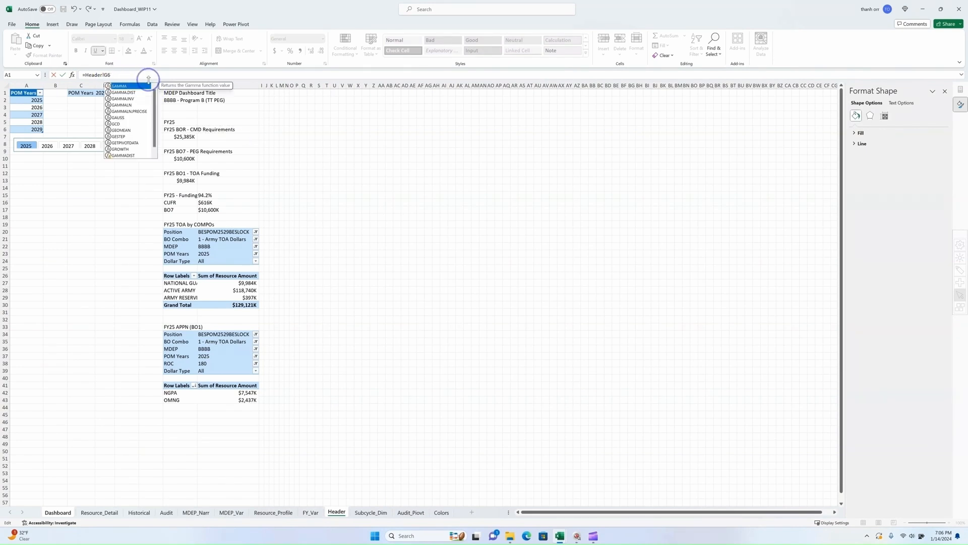
pyautogui.press('Return')
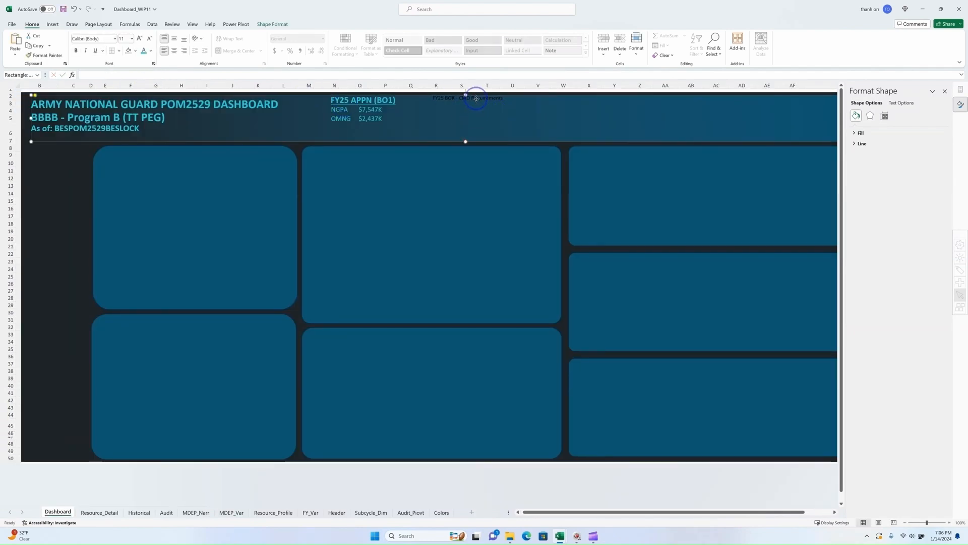
pyautogui.moveTo(117, 75); pyautogui.dragTo(87, 74)
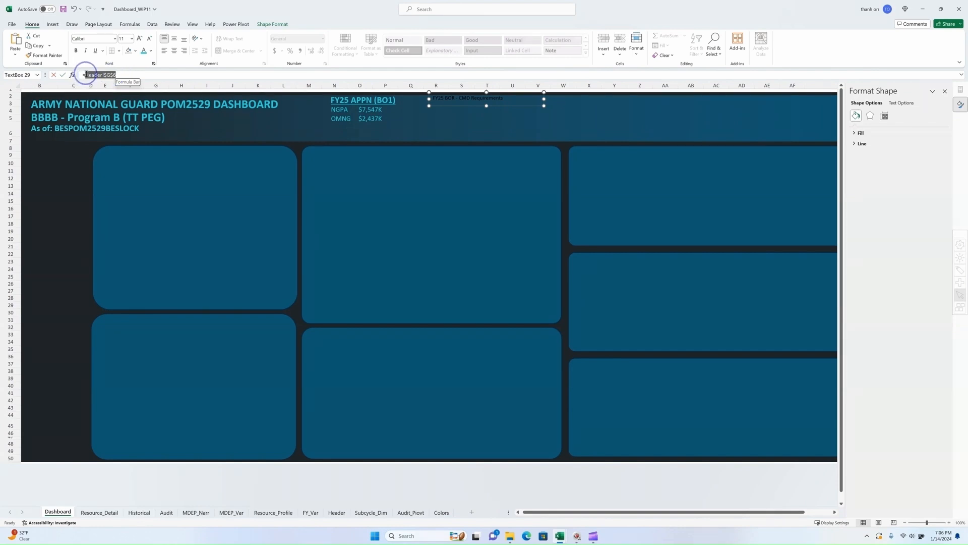
pyautogui.click(352, 125)
pyautogui.click(453, 110)
# Reapply 18 pt bold, underlined turquoise text to the FY25 BOR heading box in the Dashboard banner.
pyautogui.click(439, 96)
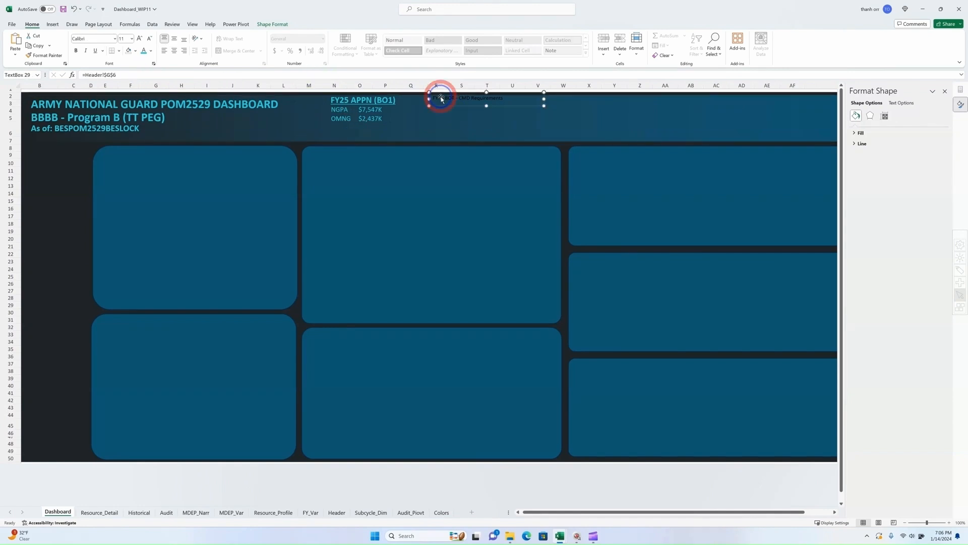
pyautogui.click(140, 39)
pyautogui.click(140, 38)
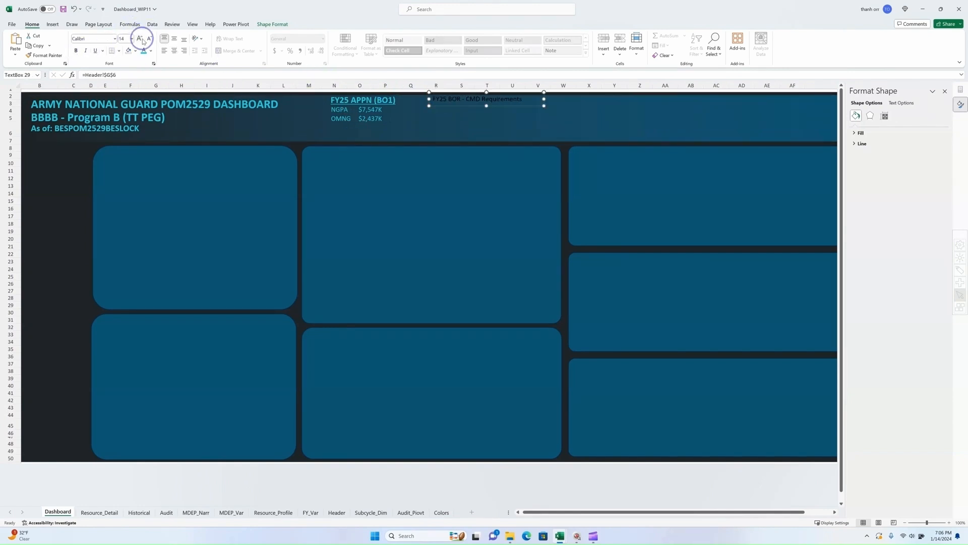
pyautogui.click(140, 39)
pyautogui.click(76, 51)
pyautogui.click(95, 50)
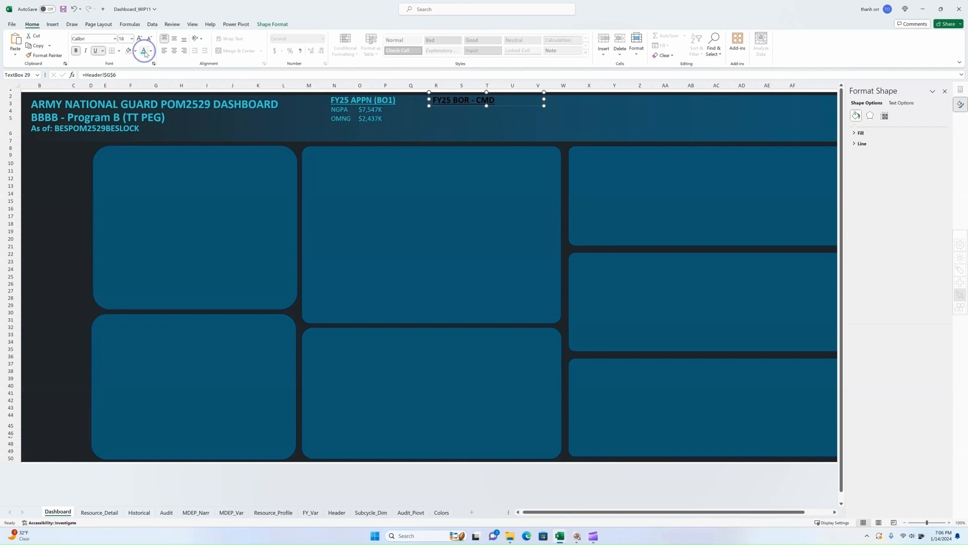
pyautogui.click(464, 120)
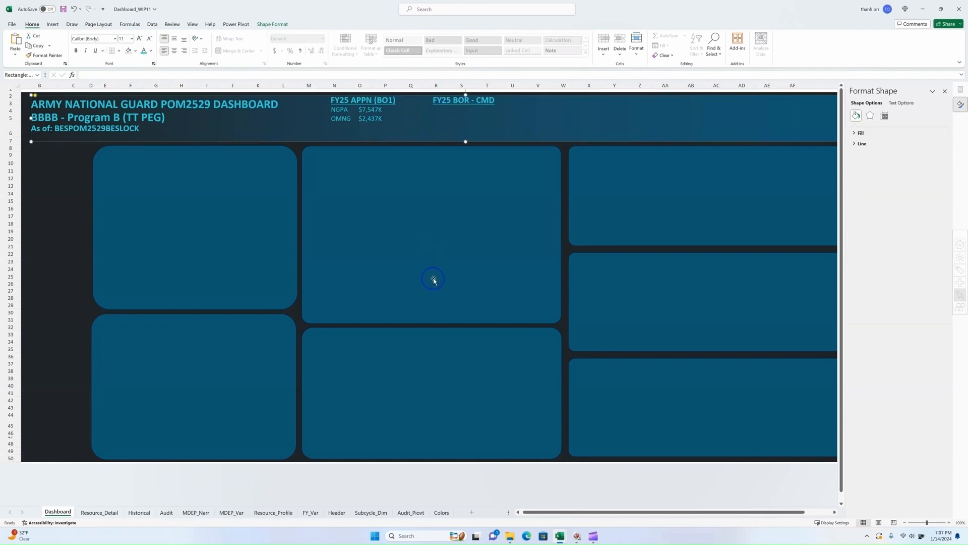
# Duplicate the FY25 BOR heading box just beneath it and link the copy to cell G7 of the Header sheet.
pyautogui.click(493, 101)
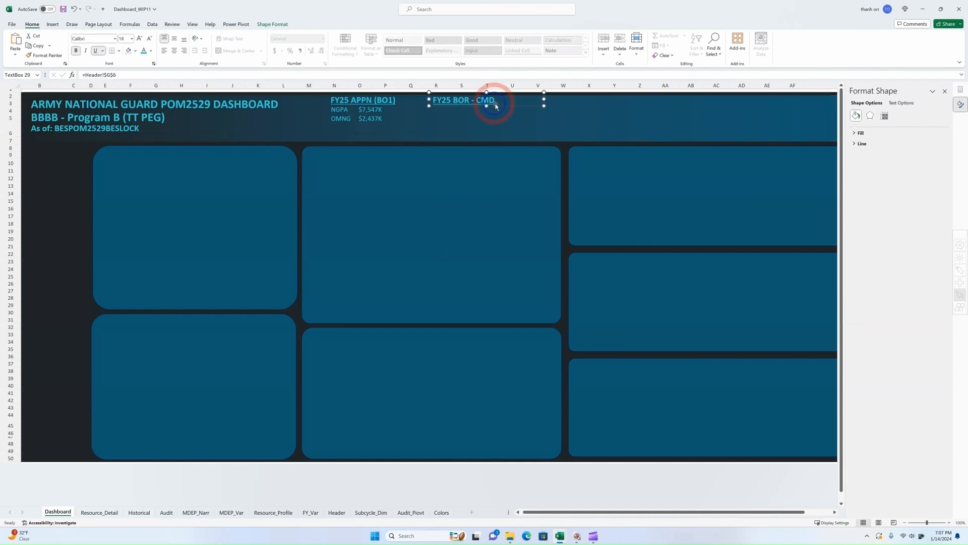
pyautogui.moveTo(503, 102); pyautogui.dragTo(504, 122)
pyautogui.moveTo(118, 75); pyautogui.dragTo(85, 76)
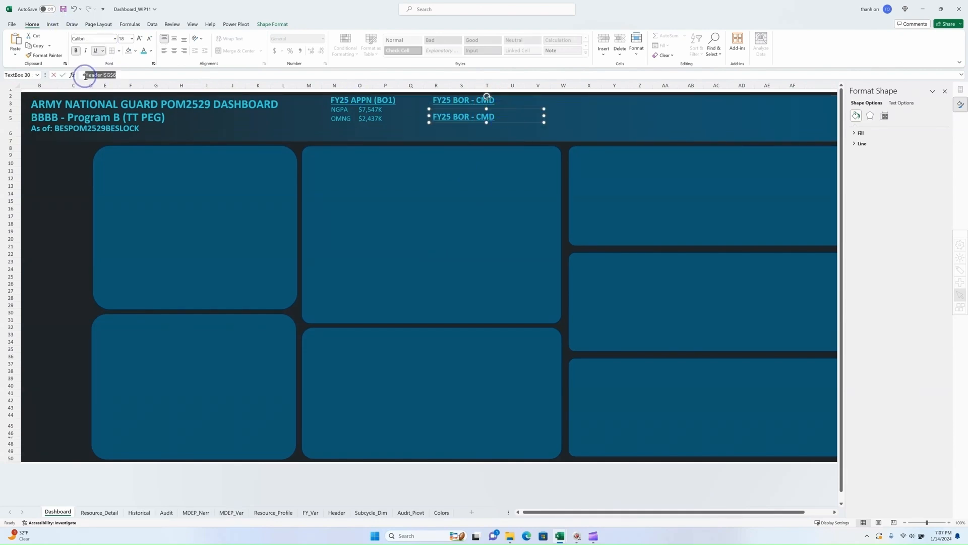
pyautogui.press('BackSpace')
pyautogui.click(337, 513)
pyautogui.click(185, 138)
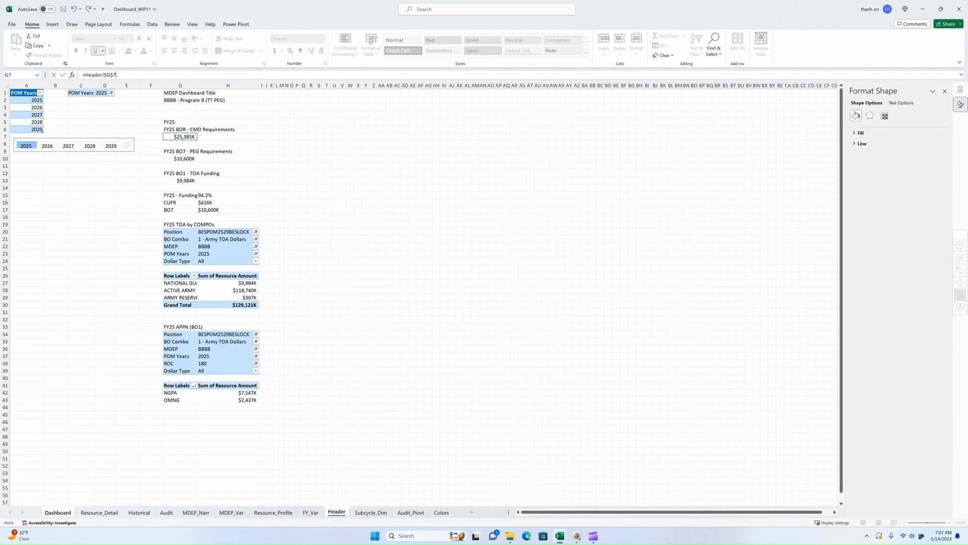
pyautogui.press('Return')
# Format the linked FY25 BOR amount as 18 pt bold turquoise text.
pyautogui.click(139, 38)
pyautogui.click(149, 38)
pyautogui.click(144, 50)
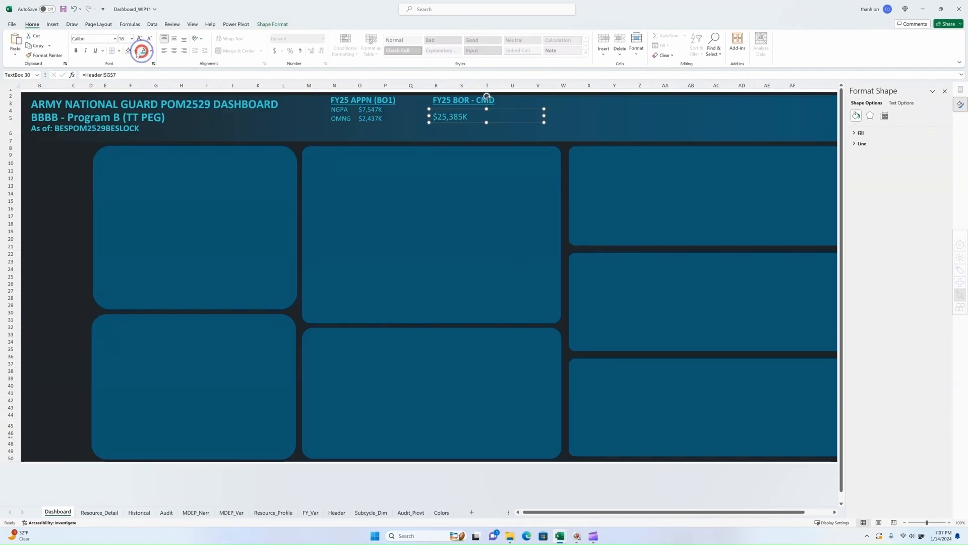
pyautogui.click(76, 51)
# Widen the FY25 BOR heading box to fit its full title and place the amount centred beneath it.
pyautogui.moveTo(544, 116); pyautogui.dragTo(558, 99)
pyautogui.click(492, 104)
pyautogui.moveTo(502, 116); pyautogui.dragTo(530, 116)
pyautogui.keyDown('ctrl'); pyautogui.scroll(-1, 644, 423); pyautogui.keyUp('ctrl')
pyautogui.click(454, 129)
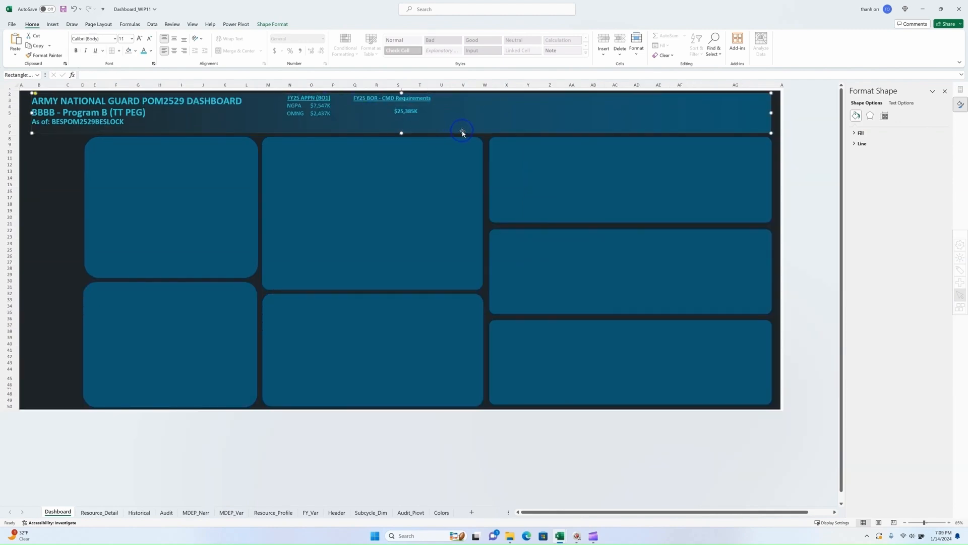
# Search the stock icons for "car" and insert the solid race car icon.
pyautogui.click(52, 24)
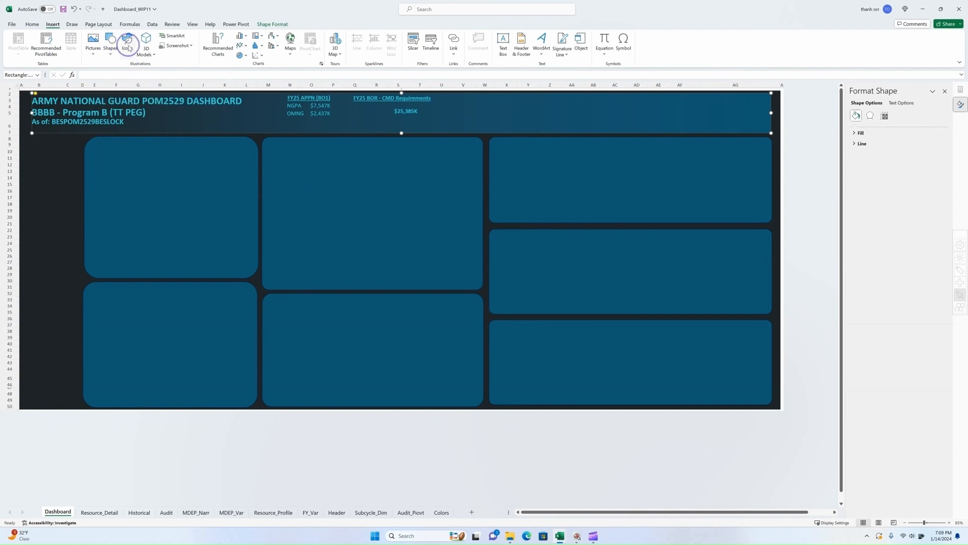
pyautogui.click(153, 49)
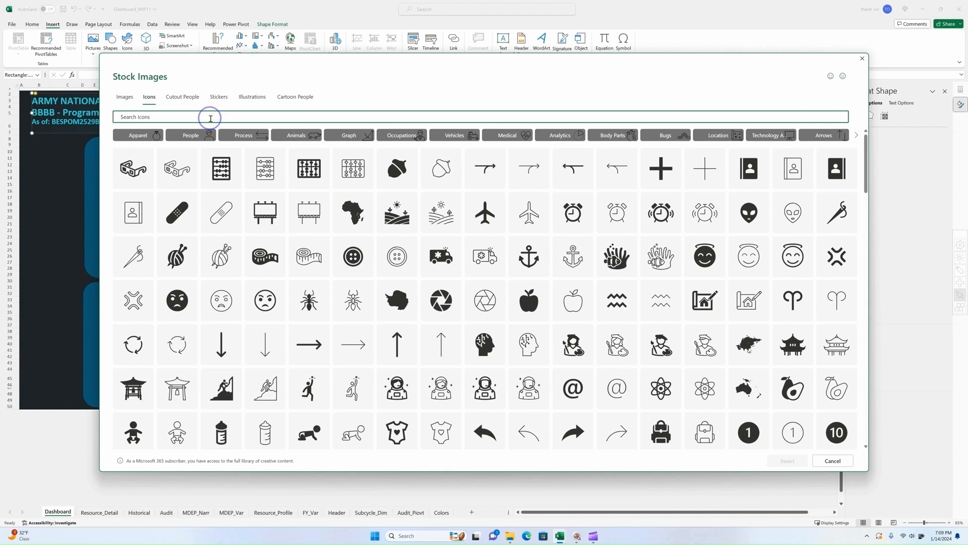
pyautogui.write('car')
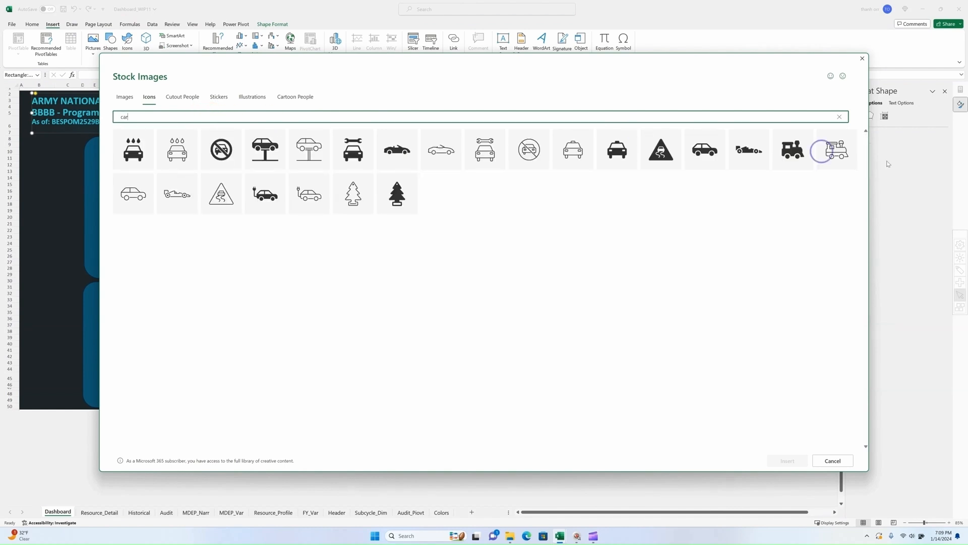
pyautogui.click(749, 149)
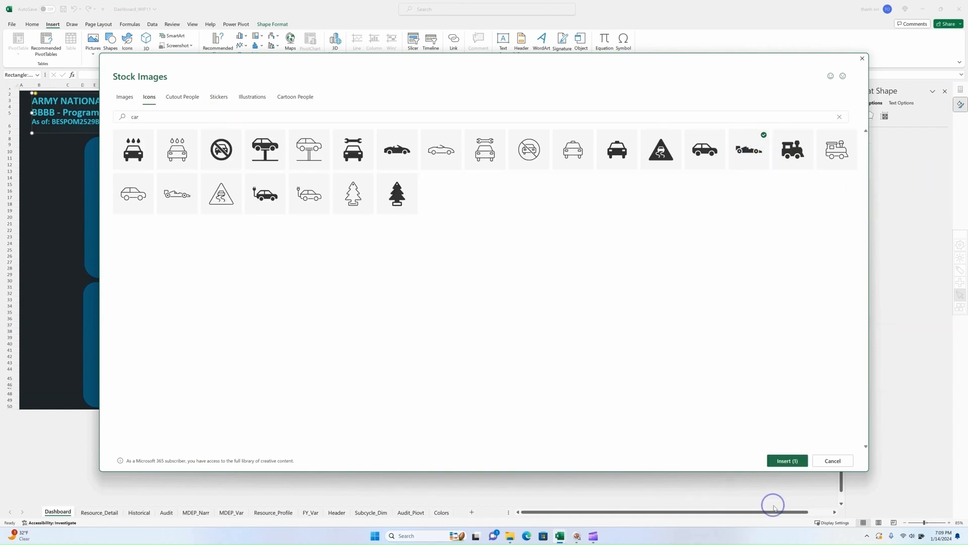
pyautogui.click(784, 460)
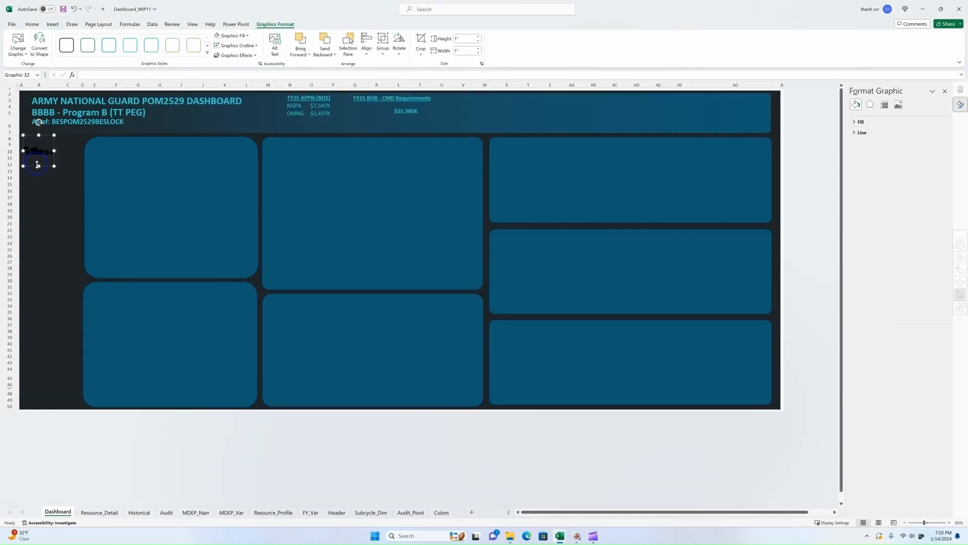
# Place the race car icon beside the FY25 BOR amount in the banner and fill it turquoise.
pyautogui.moveTo(45, 169); pyautogui.dragTo(381, 129)
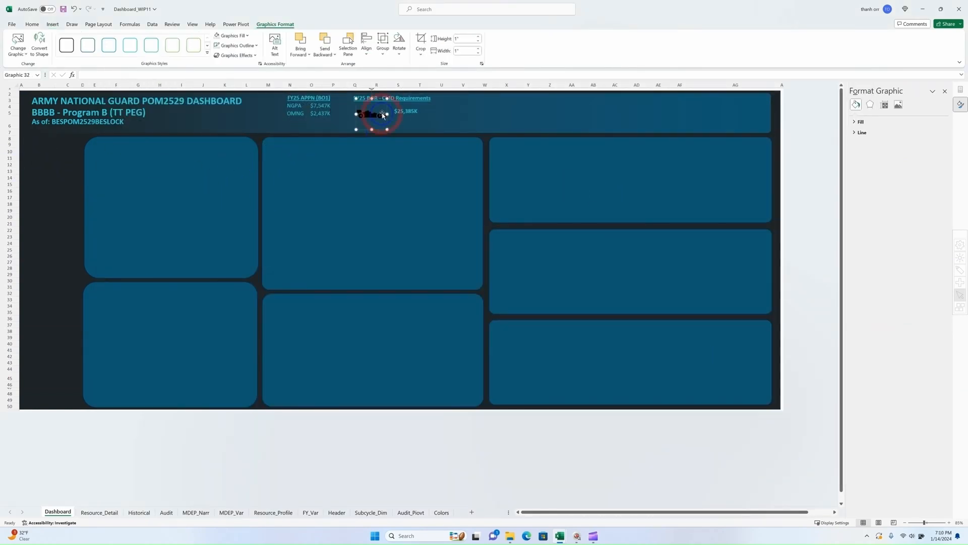
pyautogui.click(247, 36)
pyautogui.click(216, 139)
# Increase the font size of the FY25 BOR amount beside the race car icon.
pyautogui.click(396, 112)
pyautogui.click(393, 101)
pyautogui.click(140, 39)
pyautogui.click(150, 39)
pyautogui.click(139, 38)
pyautogui.click(375, 102)
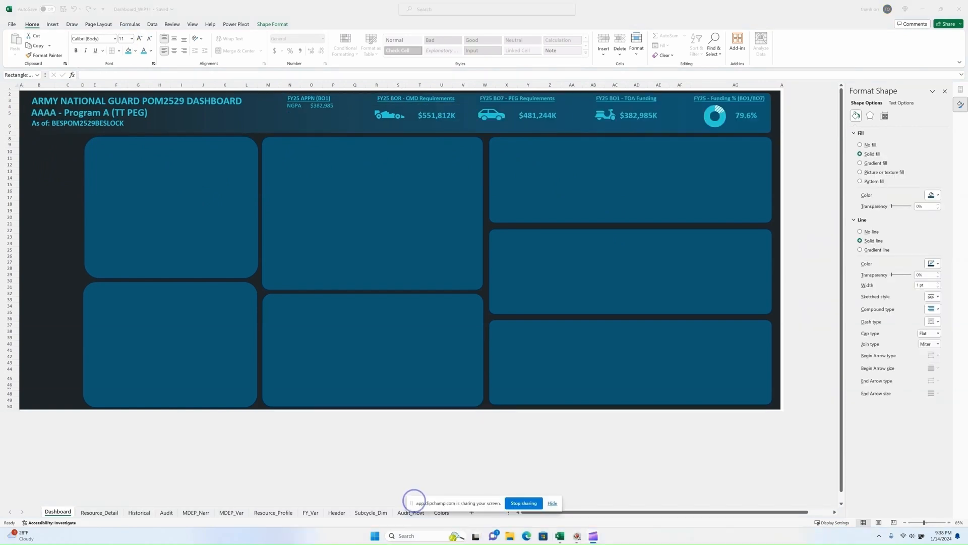
# Move the POM Years slicer from the Header sheet to the Dashboard banner, beside the program title.
pyautogui.moveTo(411, 501); pyautogui.dragTo(801, 538)
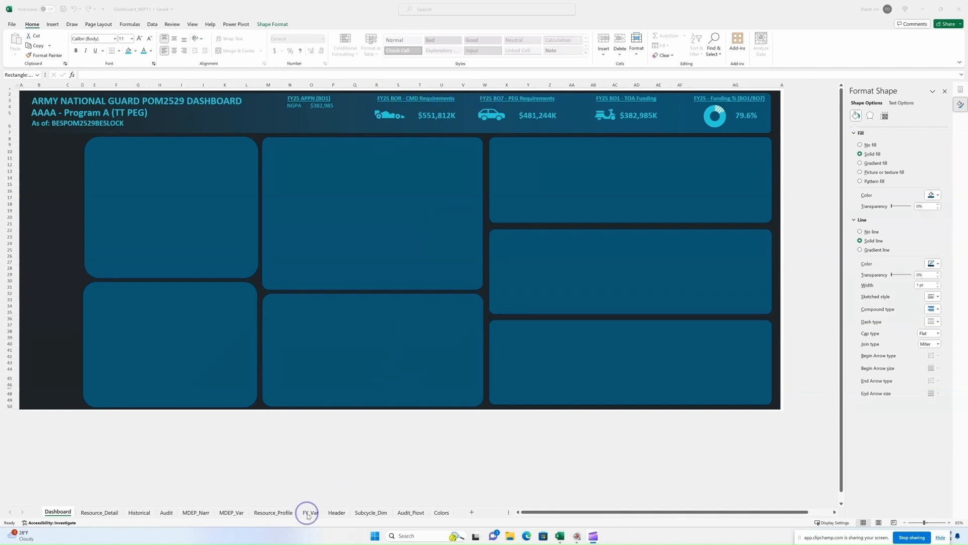
pyautogui.click(336, 513)
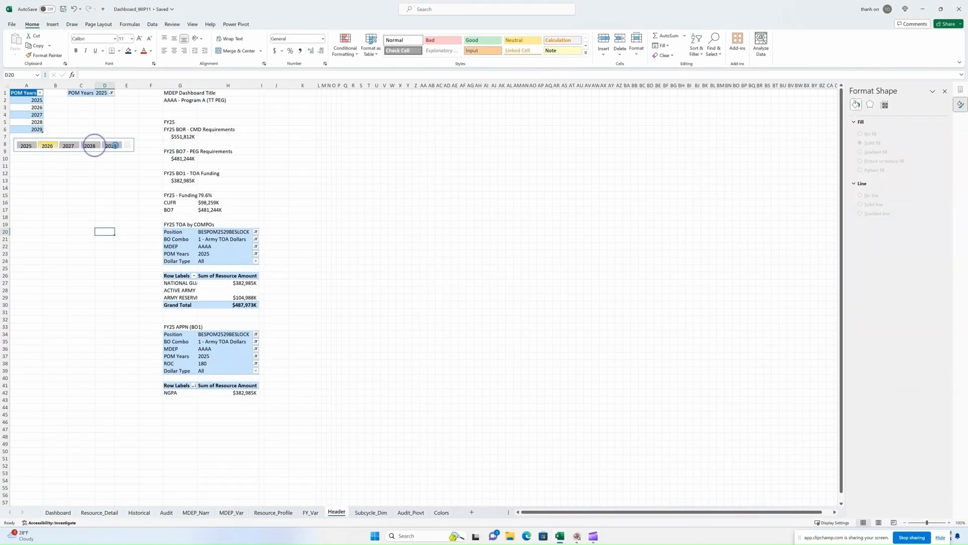
pyautogui.click(123, 150)
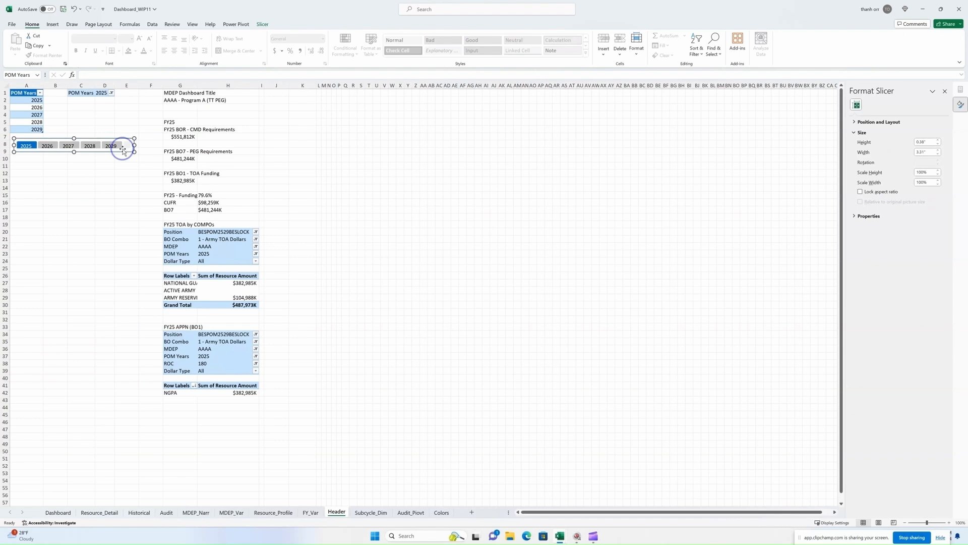
pyautogui.press('Delete')
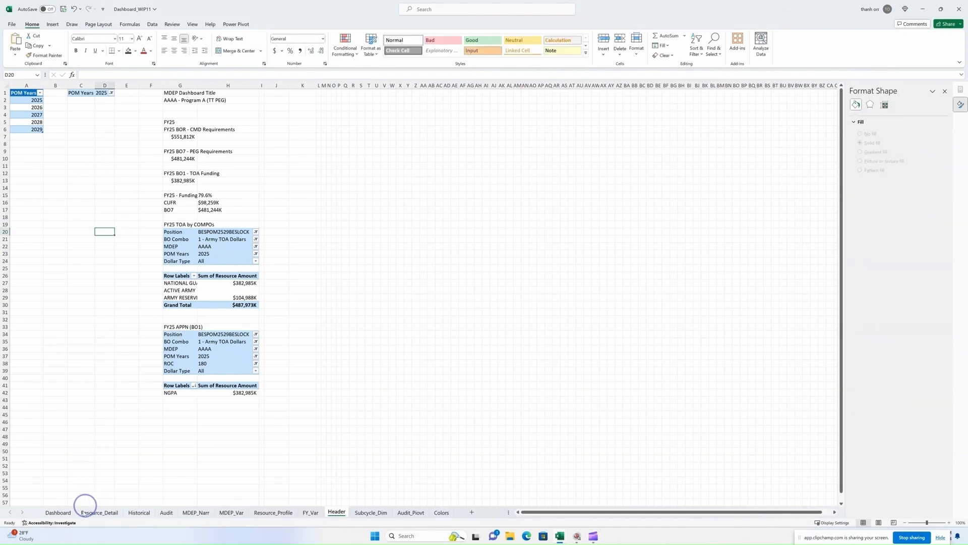
pyautogui.click(58, 513)
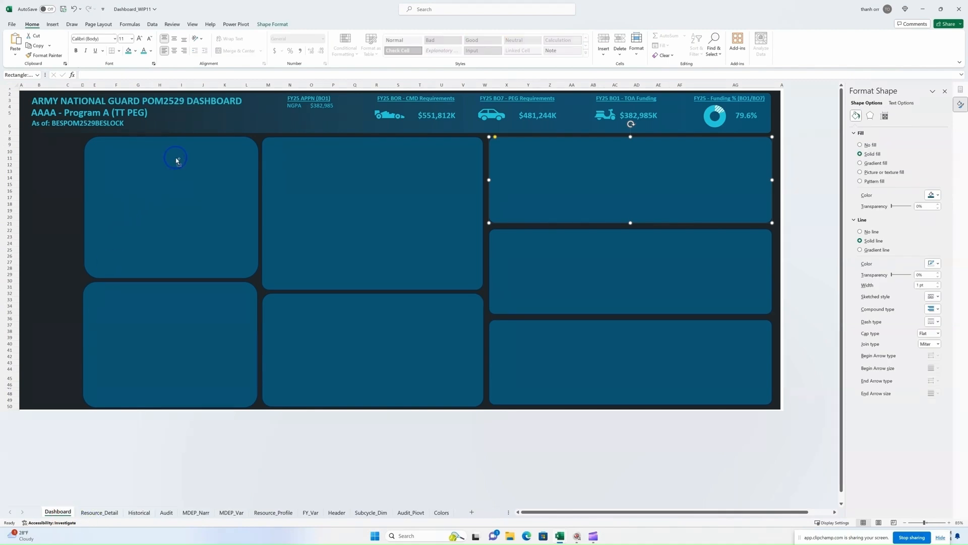
pyautogui.hotkey('ctrl', 'v')
pyautogui.moveTo(512, 137); pyautogui.dragTo(174, 106)
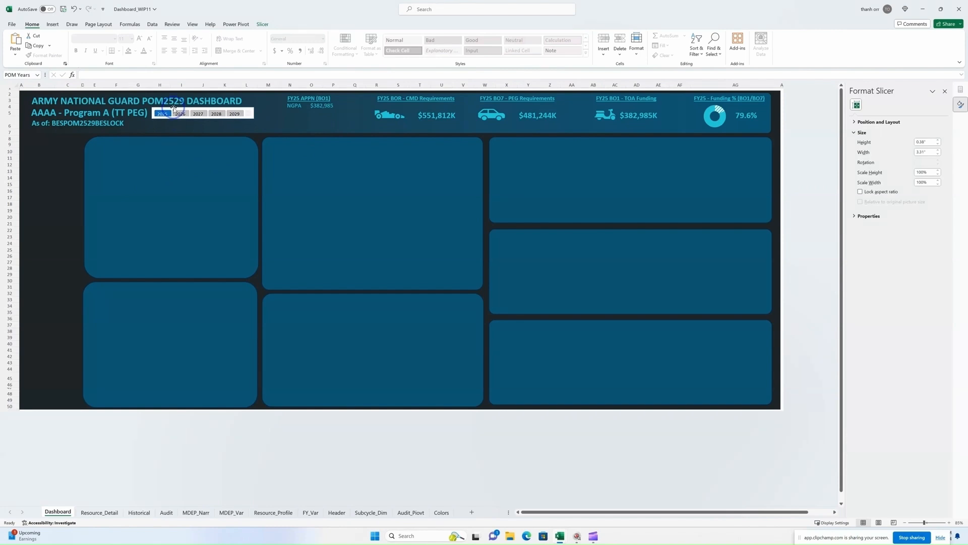
# Apply the Light Turquoise, Slicer Style Dark 3 style to the POM Years slicer.
pyautogui.click(262, 24)
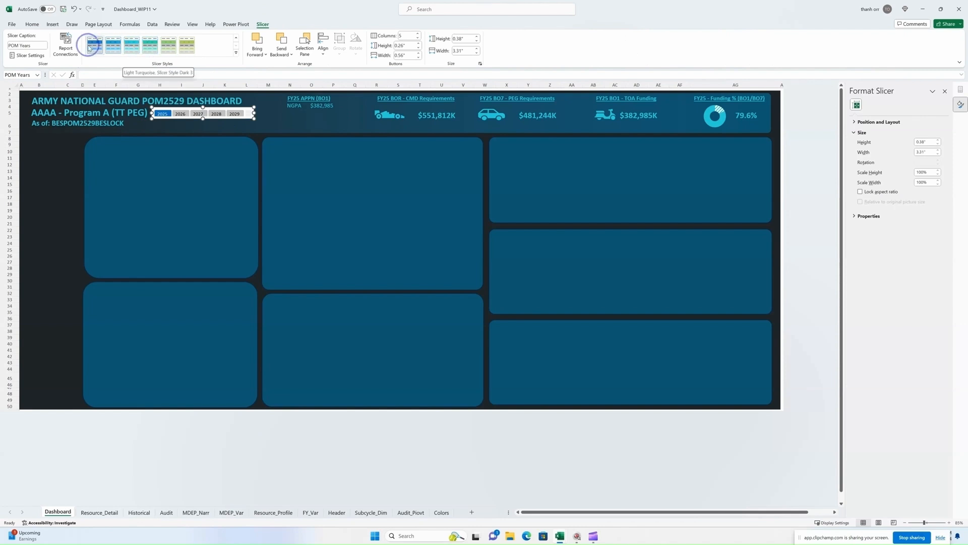
pyautogui.click(236, 38)
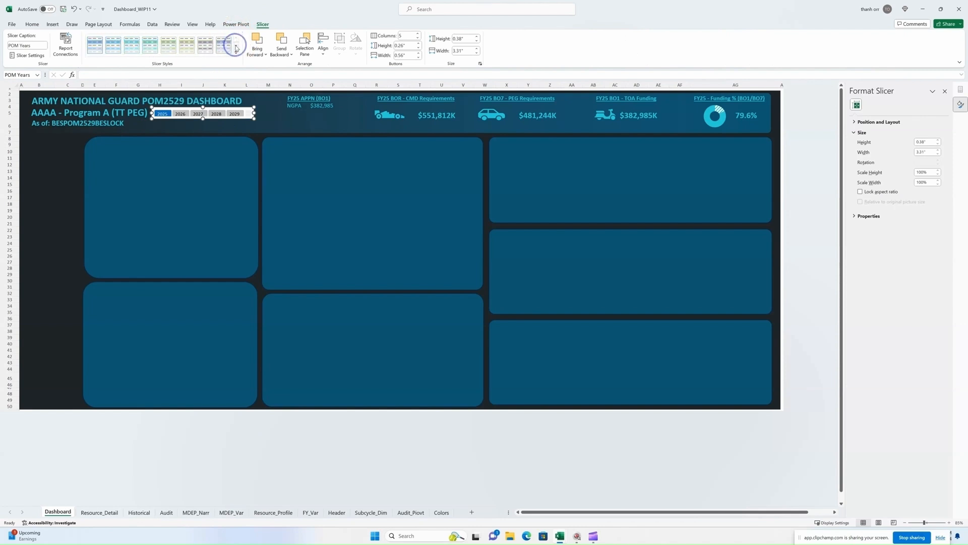
pyautogui.click(236, 46)
pyautogui.click(236, 38)
pyautogui.click(236, 45)
pyautogui.click(132, 45)
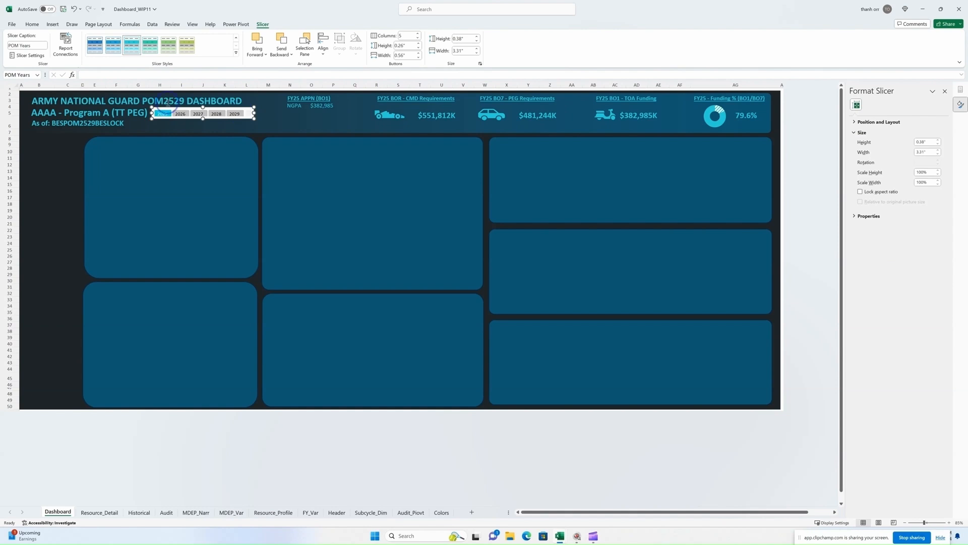
pyautogui.rightClick(135, 47)
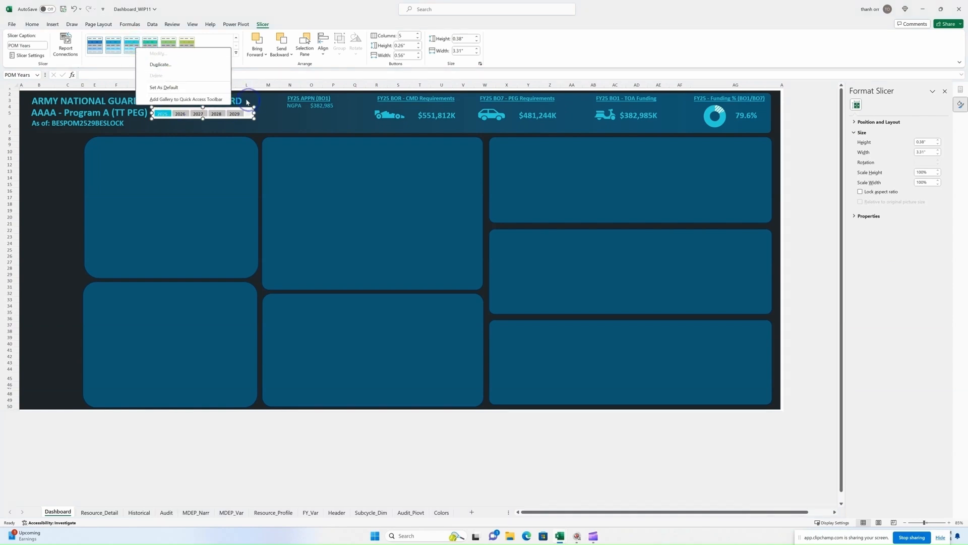
pyautogui.click(164, 64)
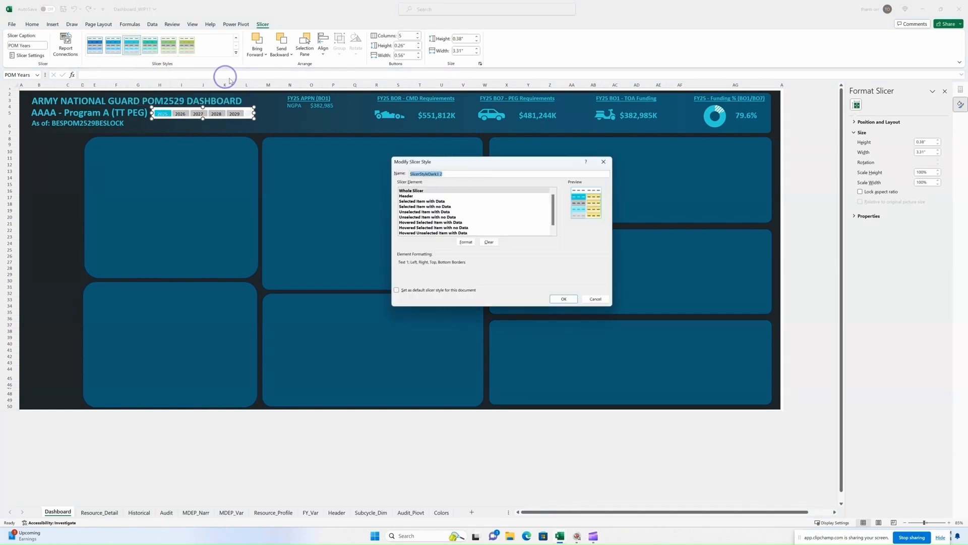
pyautogui.click(589, 296)
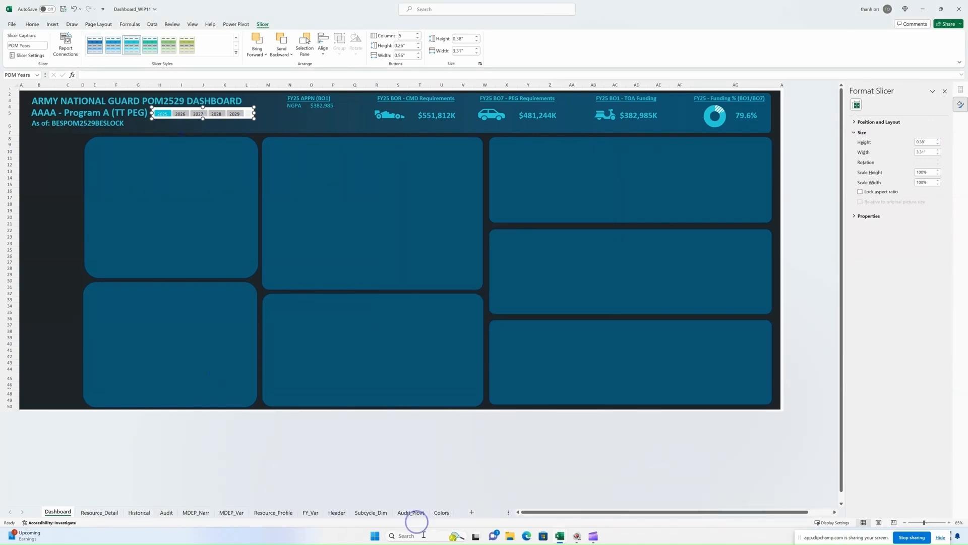
# Capture the Dashboard banner area around the slicer with Snipping Tool and open the capture in Paint.
pyautogui.click(404, 535)
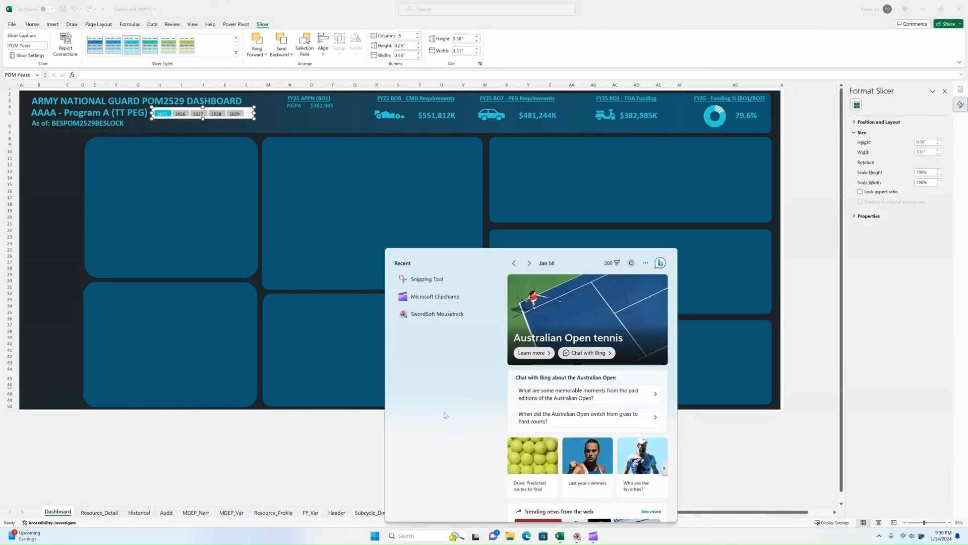
pyautogui.click(424, 279)
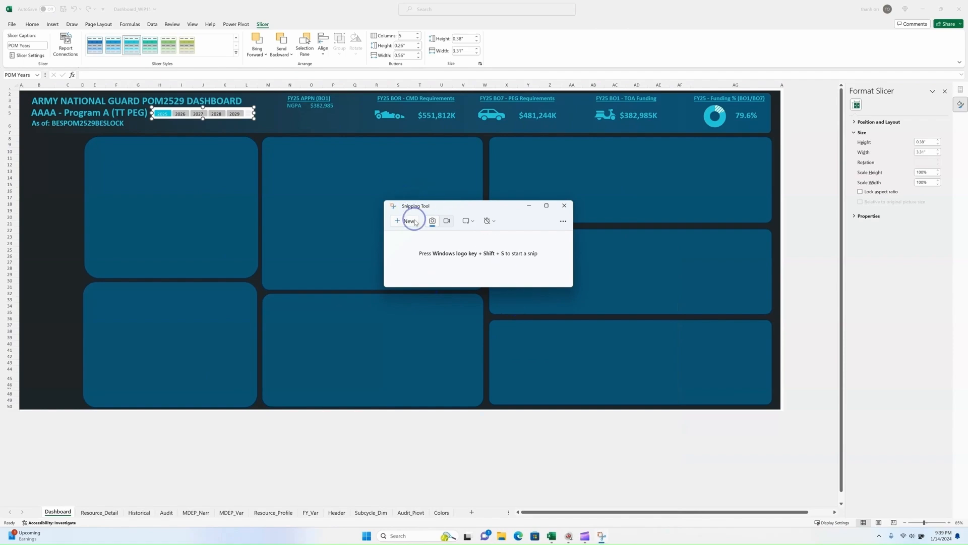
pyautogui.click(415, 221)
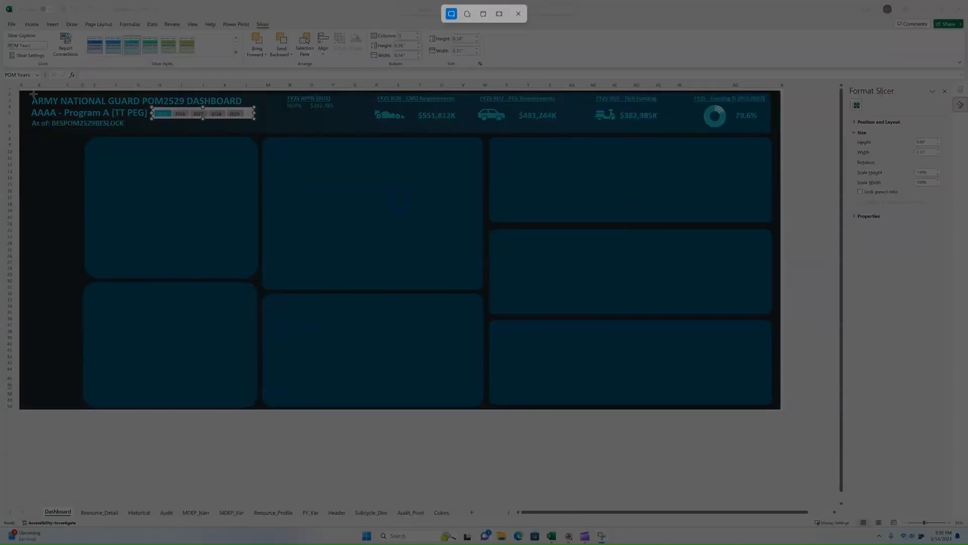
pyautogui.moveTo(33, 94); pyautogui.dragTo(309, 179)
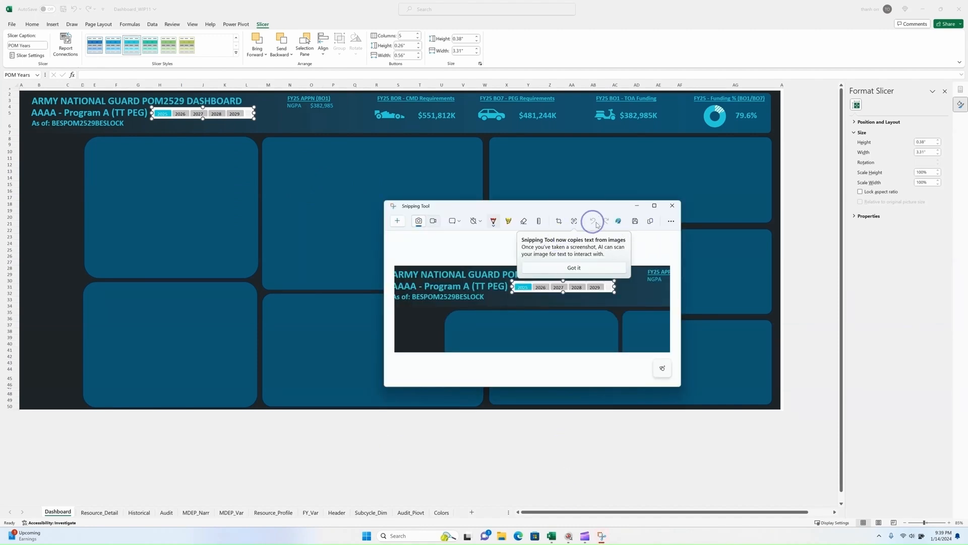
pyautogui.click(618, 222)
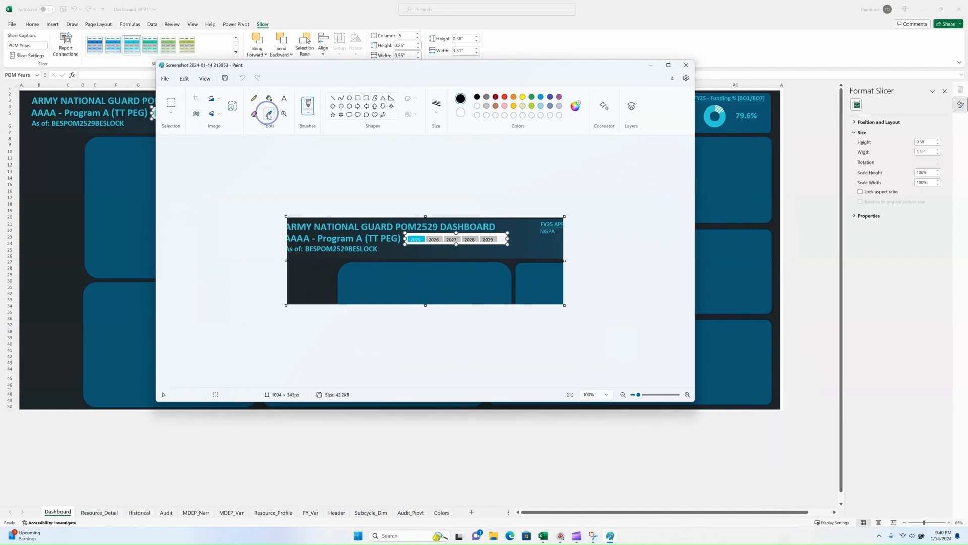
# Sample the banner's background colour below the slicer, copy its hex code, and close Paint and Snipping Tool.
pyautogui.click(269, 114)
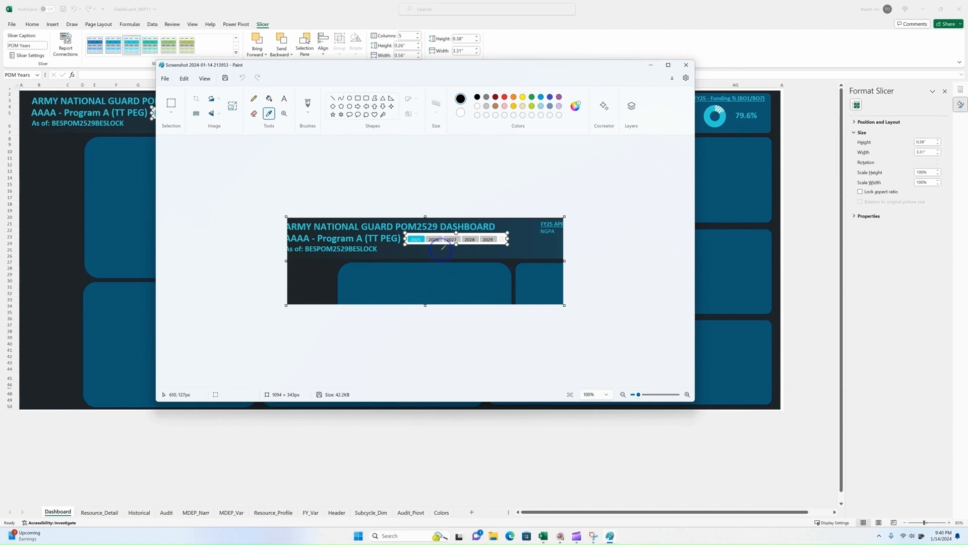
pyautogui.click(456, 246)
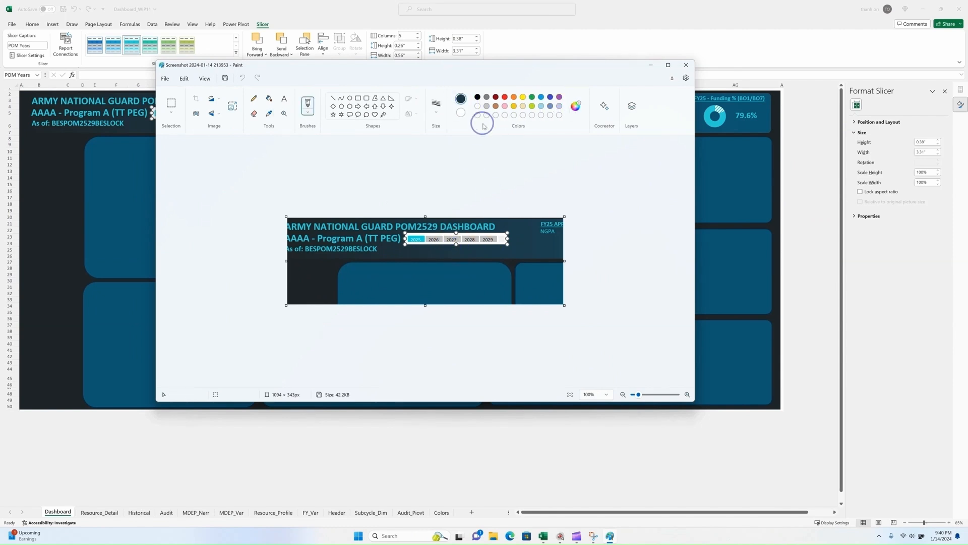
pyautogui.click(577, 107)
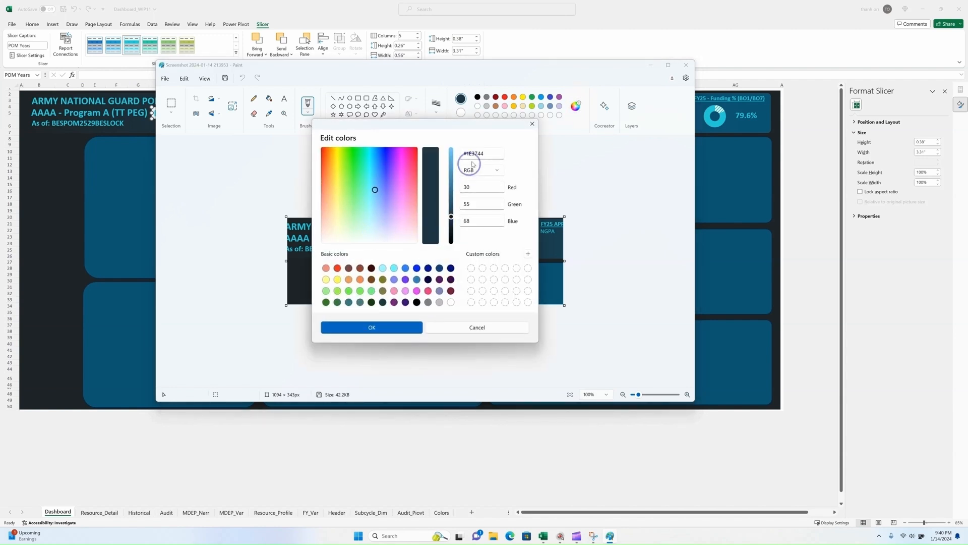
pyautogui.moveTo(488, 153); pyautogui.dragTo(451, 153)
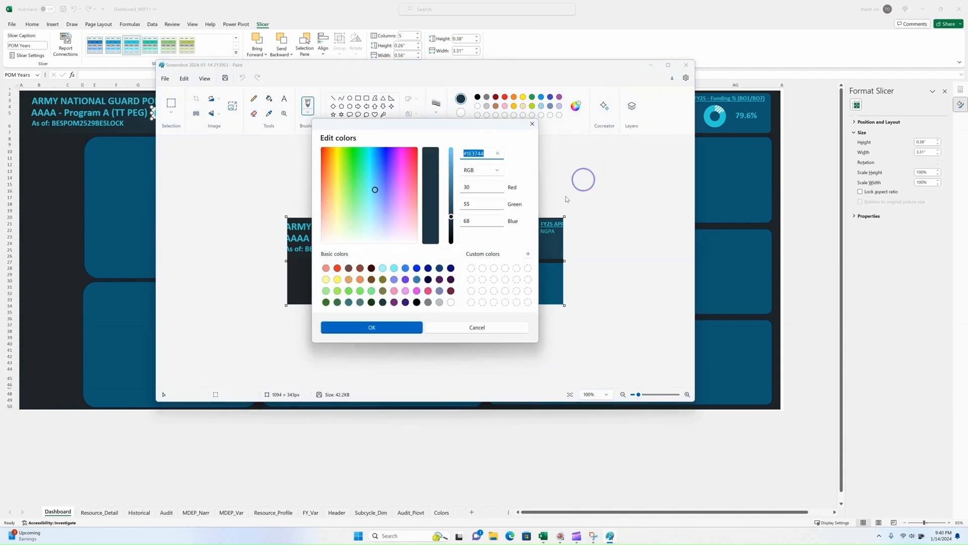
pyautogui.click(408, 327)
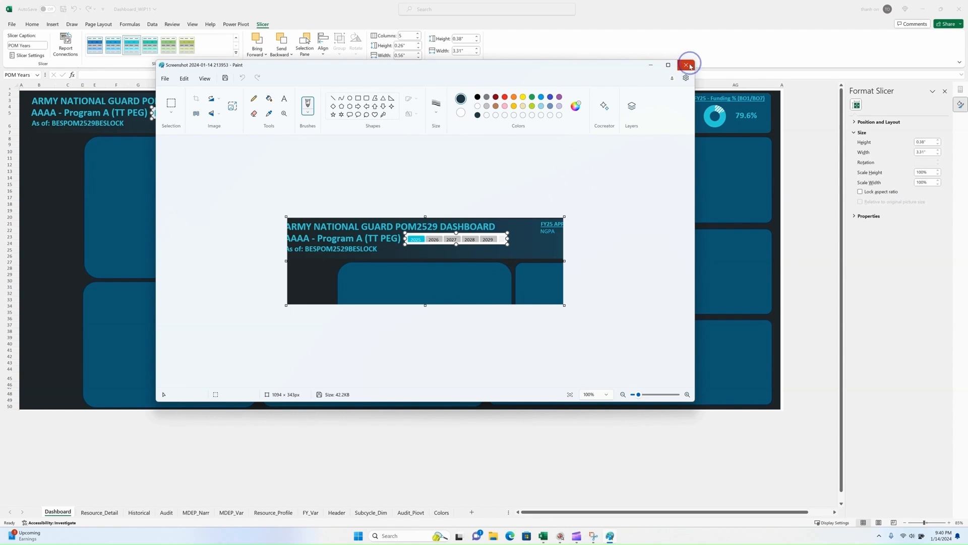
pyautogui.click(688, 66)
pyautogui.click(673, 205)
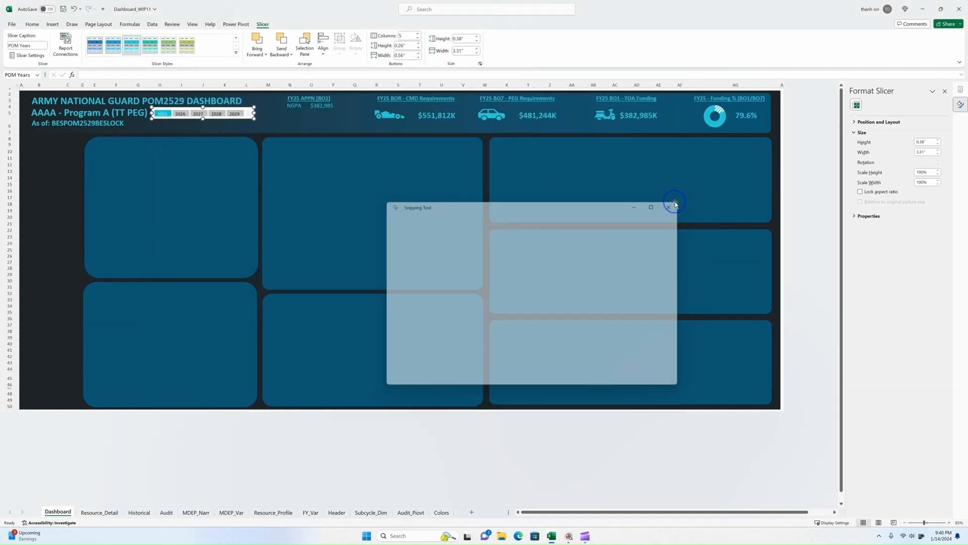
# Duplicate the slicer's current style and remove all borders from the copy's Whole Slicer element.
pyautogui.rightClick(134, 47)
pyautogui.click(156, 52)
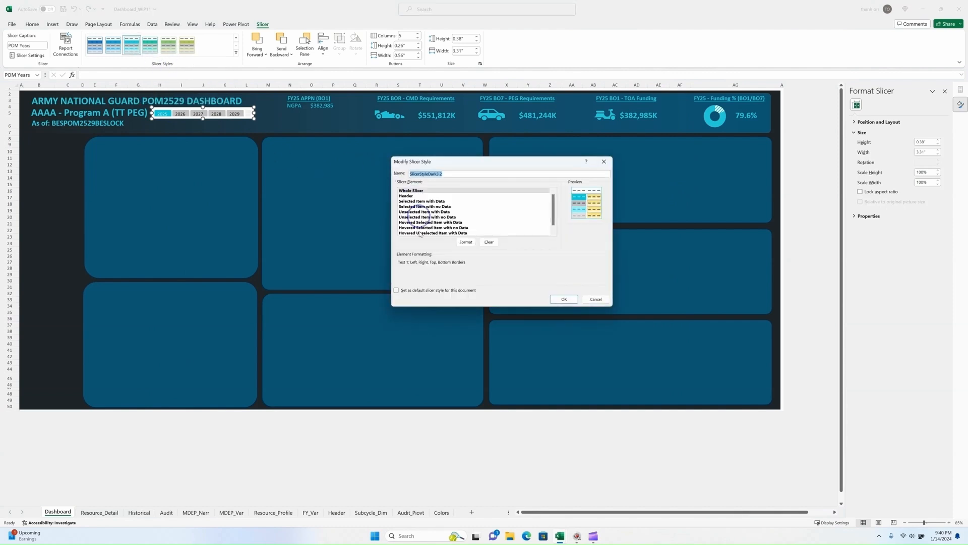
pyautogui.click(465, 241)
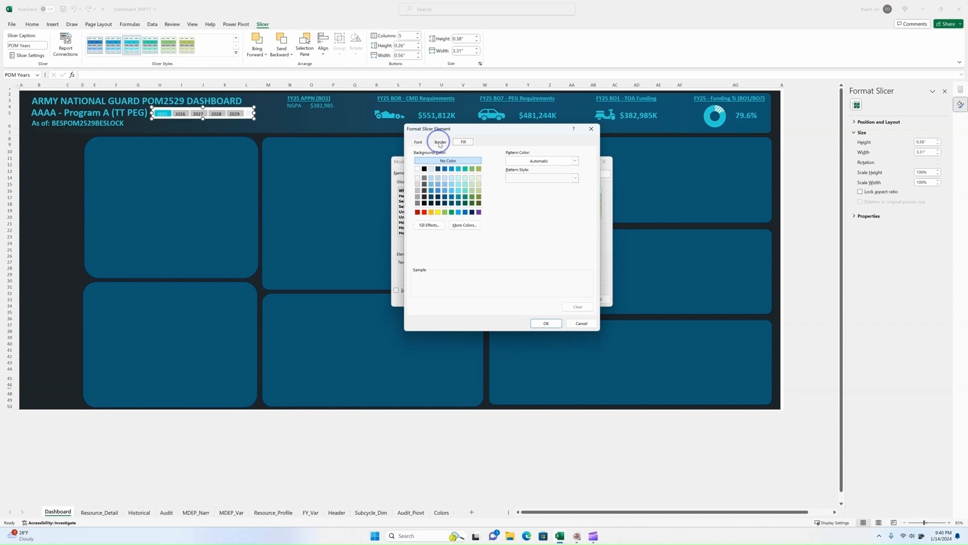
pyautogui.click(419, 143)
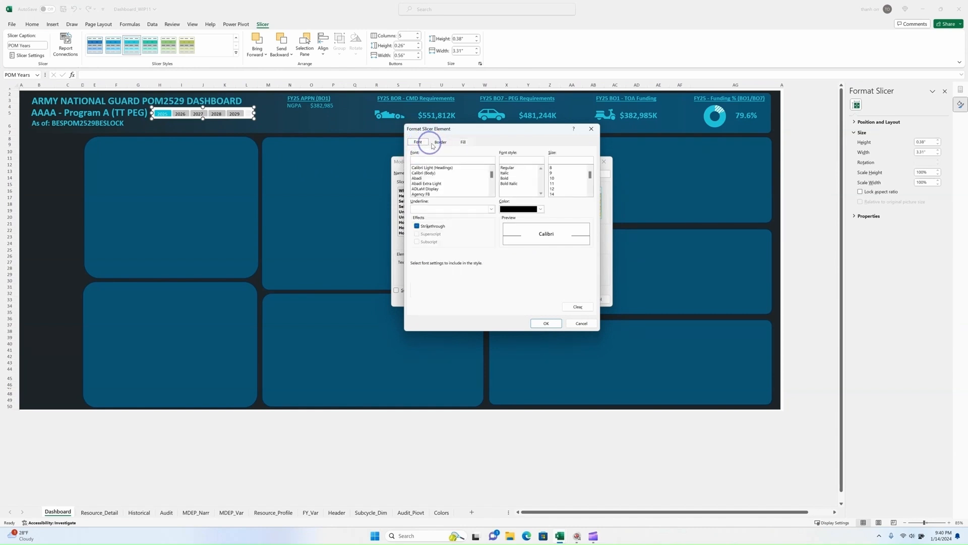
pyautogui.click(437, 144)
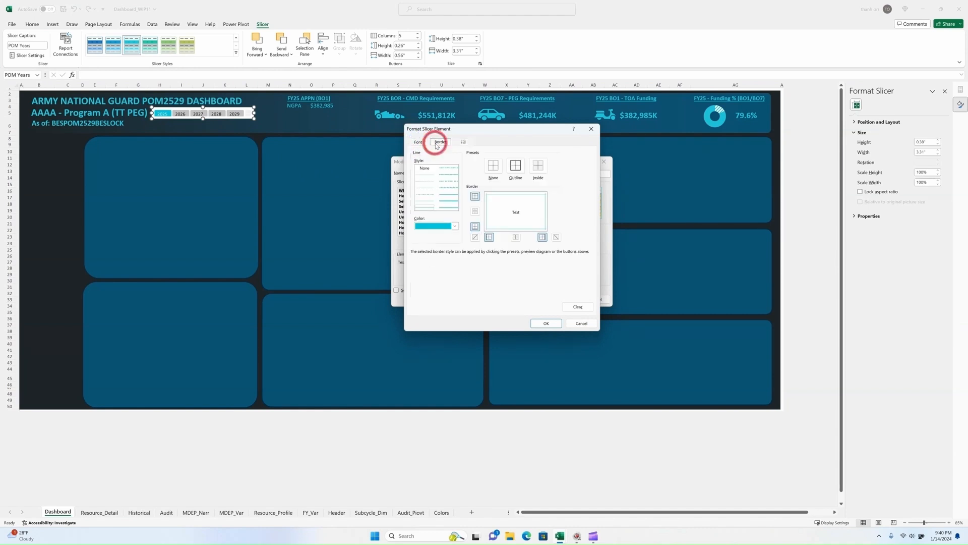
pyautogui.click(496, 166)
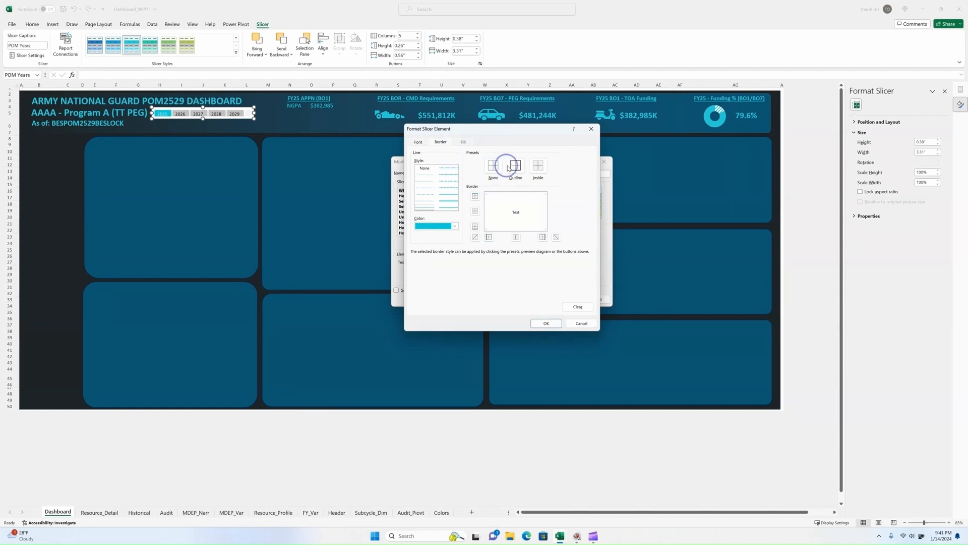
# Fill the Whole Slicer element with the copied banner hex colour and apply the custom style to the POM Years slicer.
pyautogui.click(460, 147)
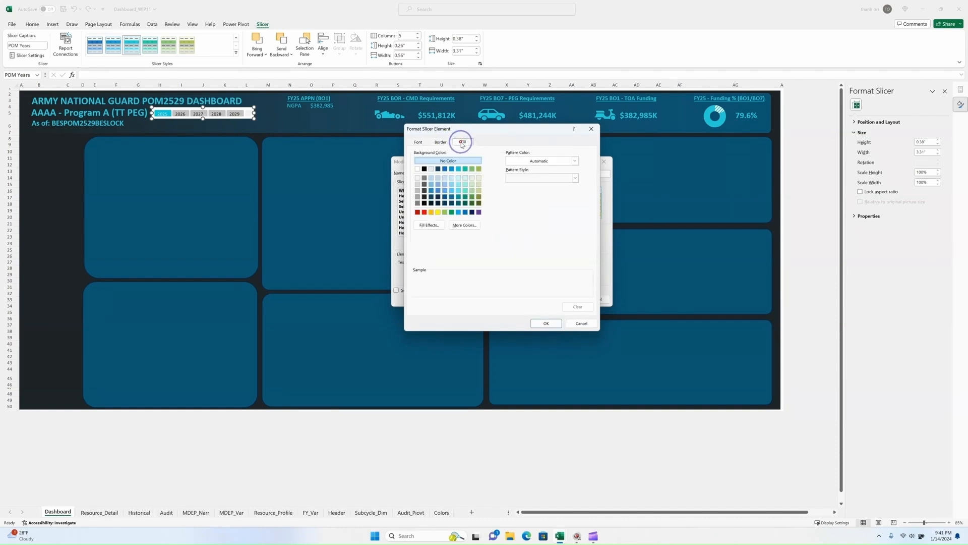
pyautogui.click(456, 225)
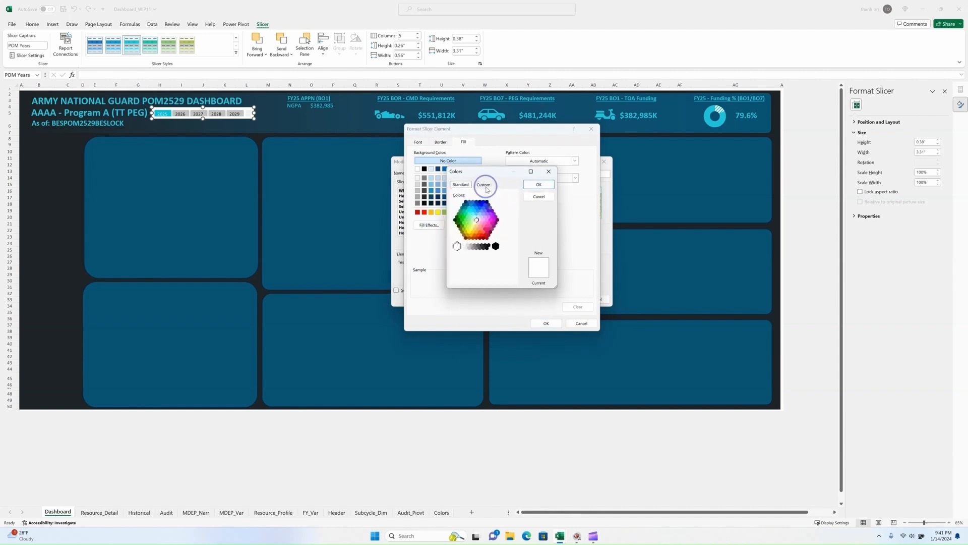
pyautogui.click(484, 185)
pyautogui.click(496, 279)
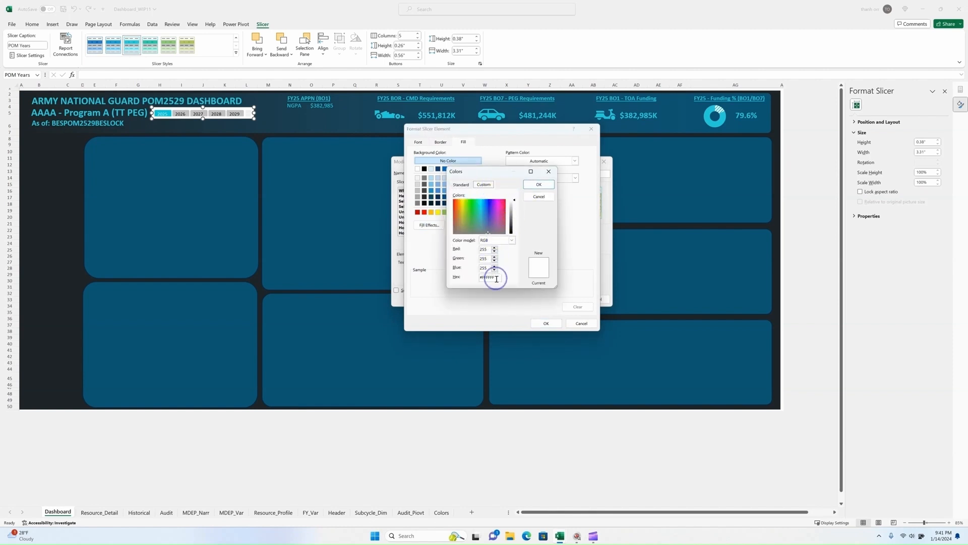
pyautogui.moveTo(496, 278); pyautogui.dragTo(459, 277)
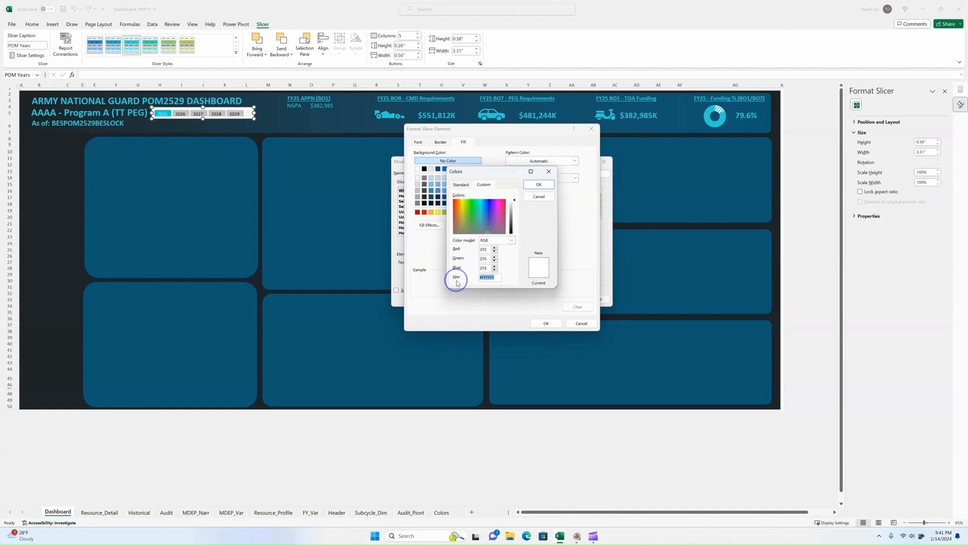
pyautogui.click(543, 188)
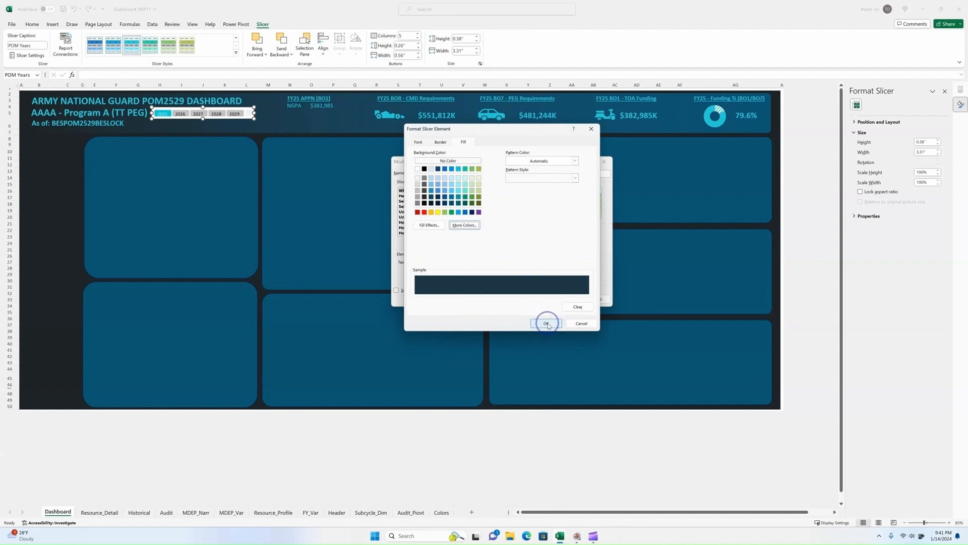
pyautogui.click(547, 323)
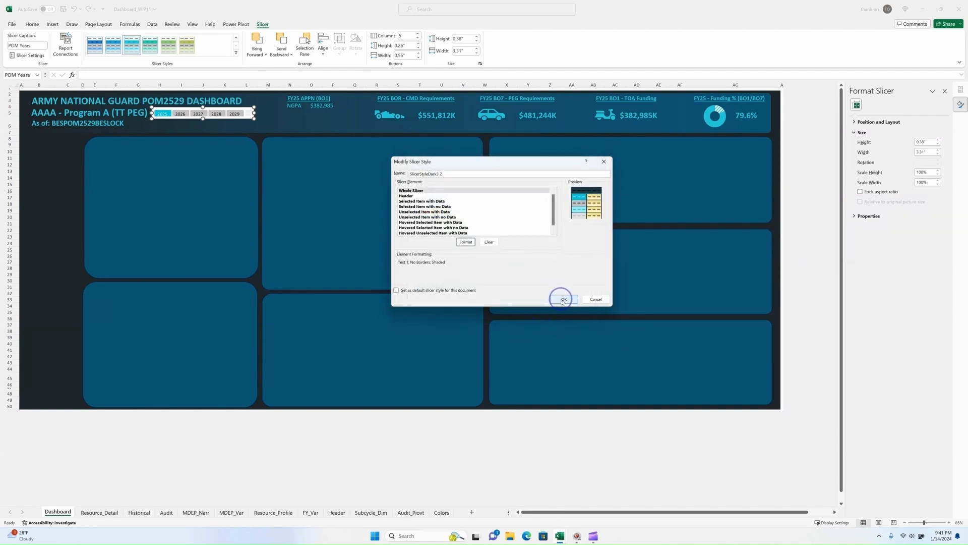
pyautogui.click(562, 300)
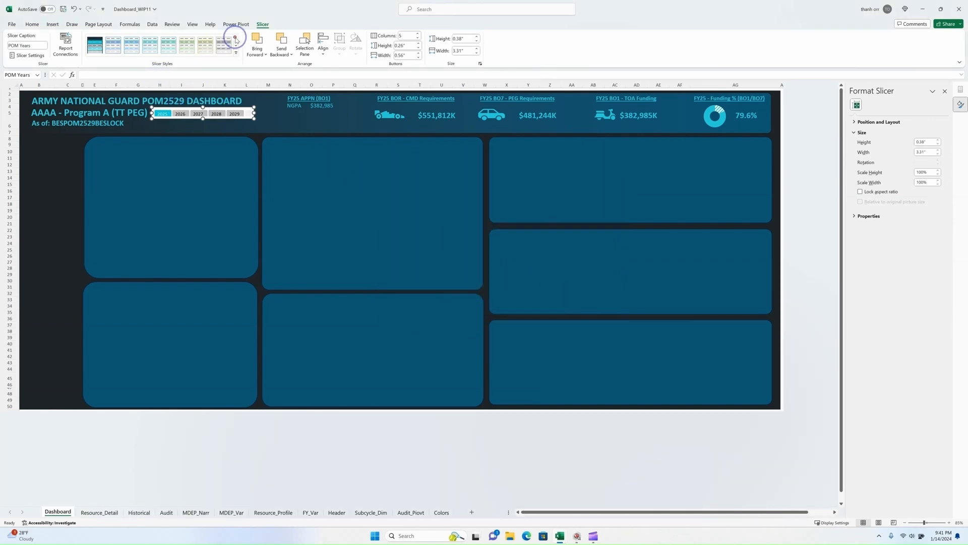
pyautogui.click(93, 45)
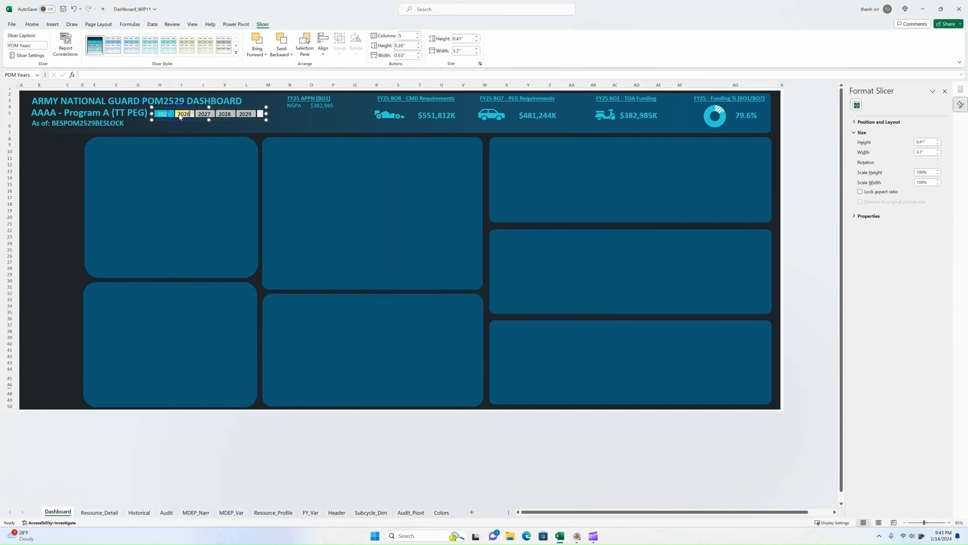
# Test the POM Years slicer with 2027 and 2026, set it back to 2025, and save the workbook.
pyautogui.click(204, 113)
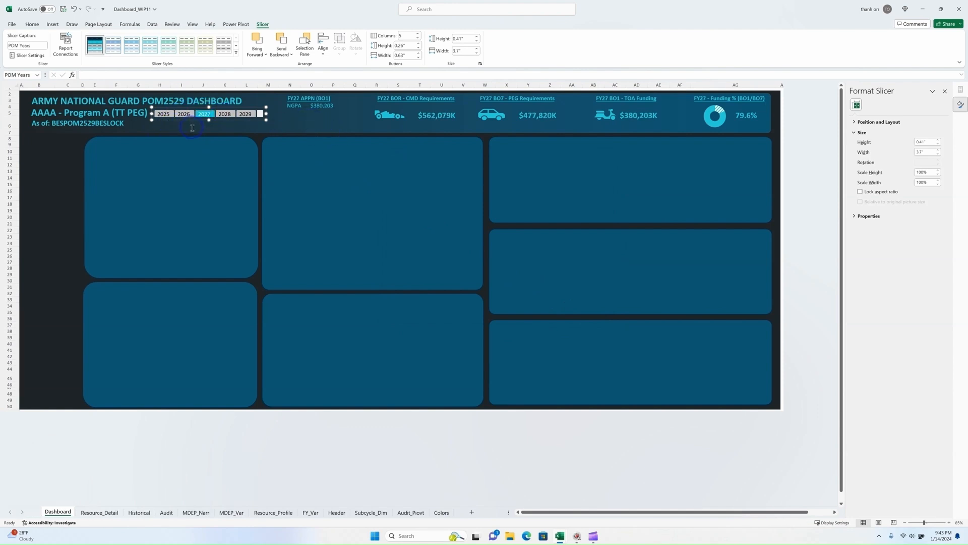
pyautogui.click(241, 125)
pyautogui.click(165, 115)
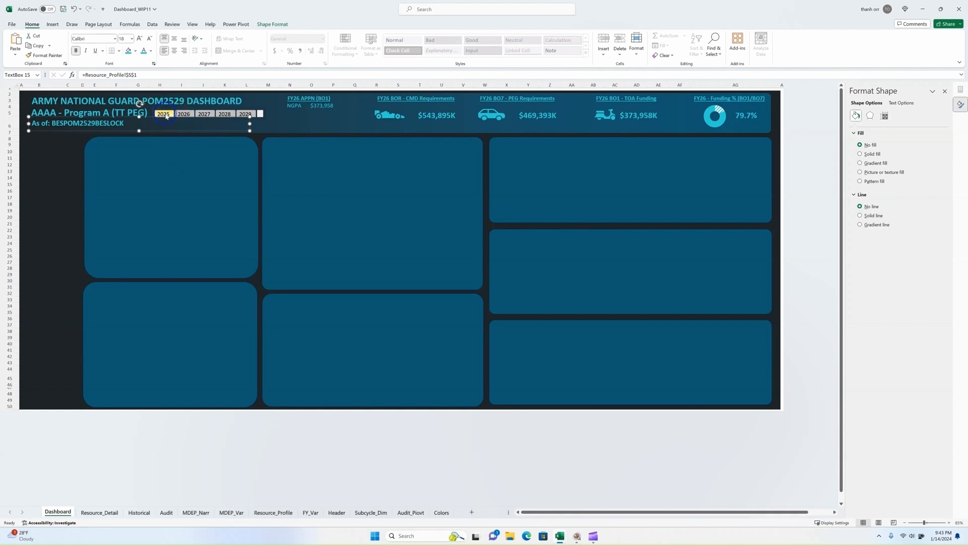
pyautogui.click(63, 9)
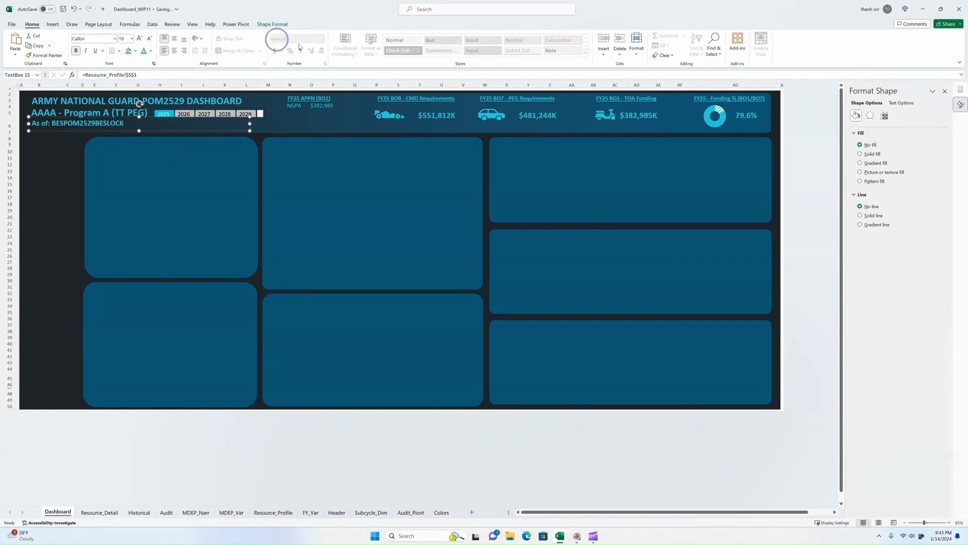
# Move the POM Years slicer down beside the "As of: BESPOM2529BESLOCK" line in the banner.
pyautogui.moveTo(247, 110); pyautogui.dragTo(235, 120)
pyautogui.click(125, 123)
pyautogui.click(182, 123)
pyautogui.click(141, 124)
pyautogui.click(70, 129)
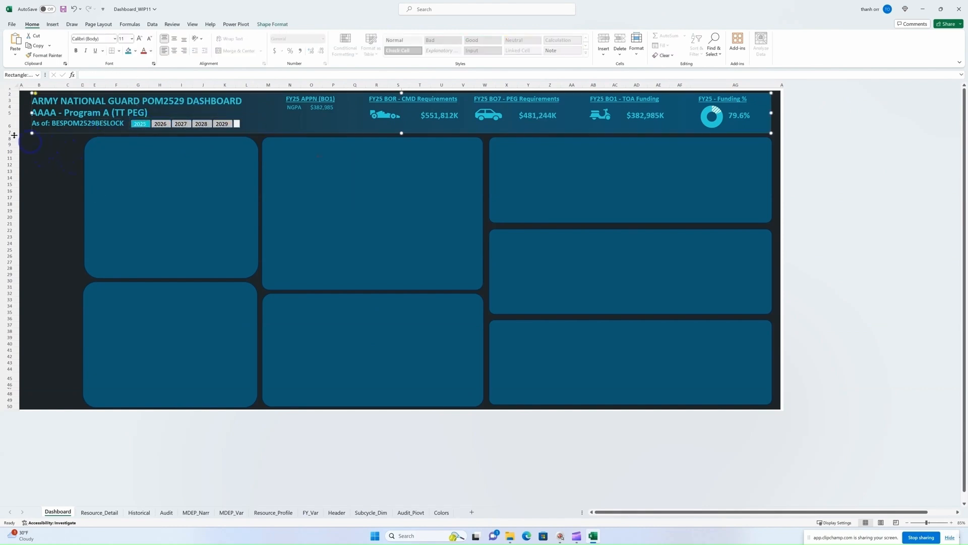
# Select the entire MDEP filter PivotTable in A2:B2 of the Resource_Profile sheet and copy it.
pyautogui.click(194, 511)
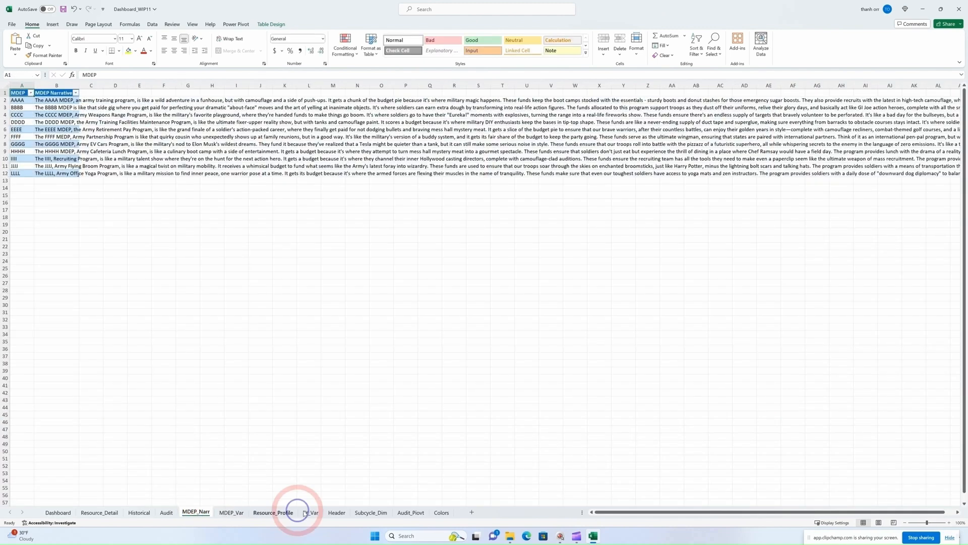
pyautogui.click(241, 513)
pyautogui.click(266, 512)
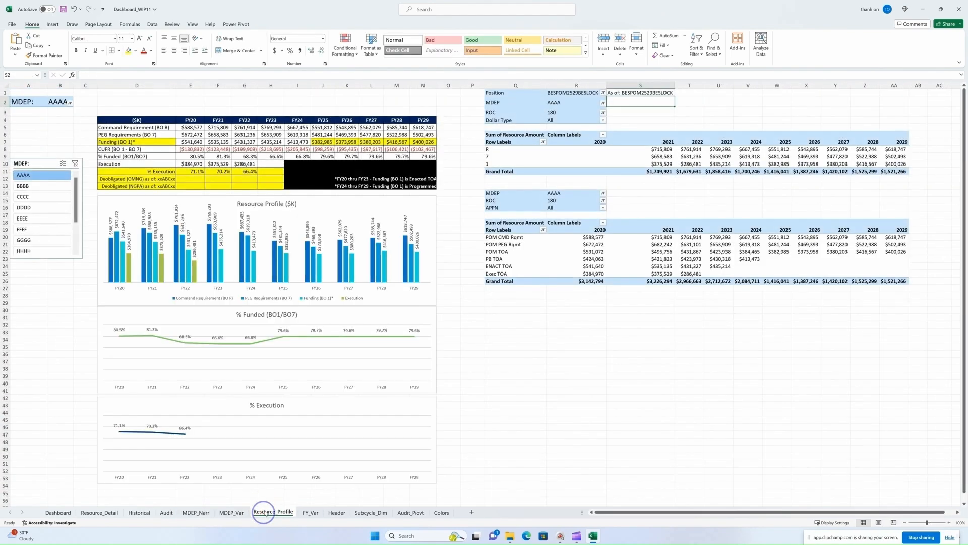
pyautogui.click(31, 102)
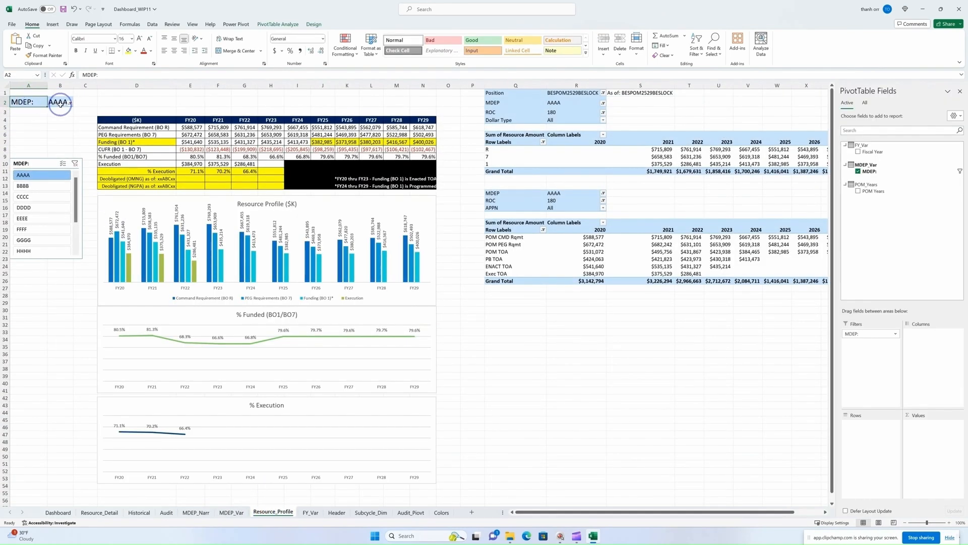
pyautogui.moveTo(60, 102); pyautogui.dragTo(60, 102)
pyautogui.click(280, 24)
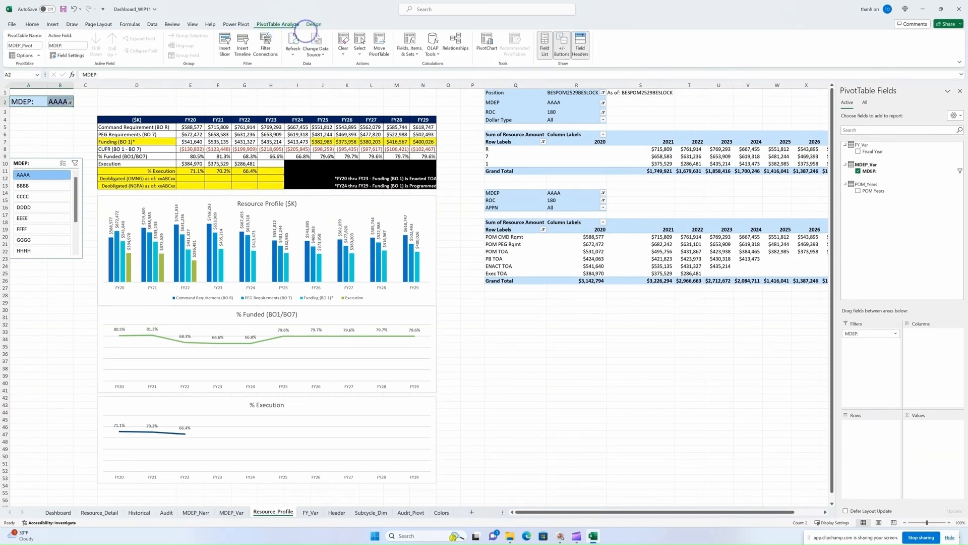
pyautogui.click(362, 51)
pyautogui.click(382, 101)
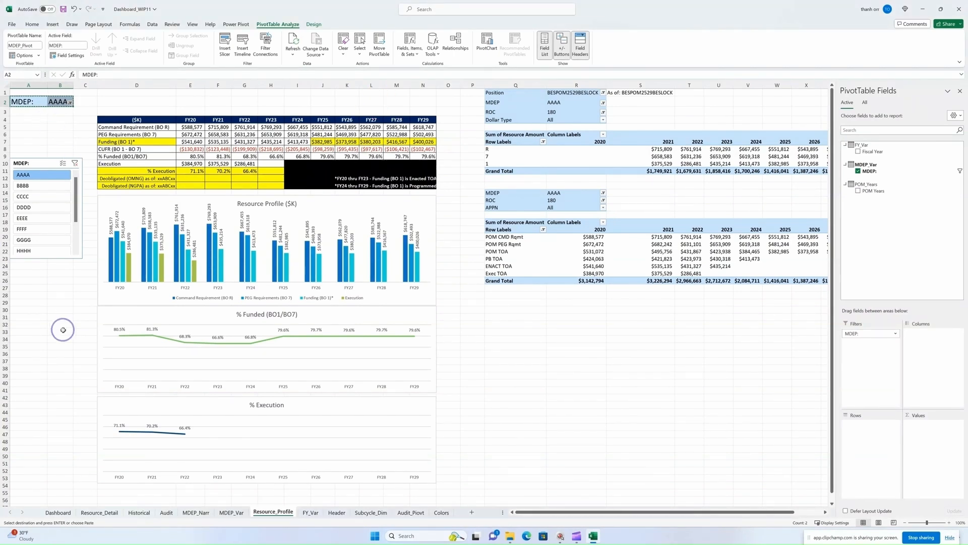
# Paste the copied MDEP PivotTable into cell B9 of the Dashboard sheet and adjust the row height there.
pyautogui.click(63, 512)
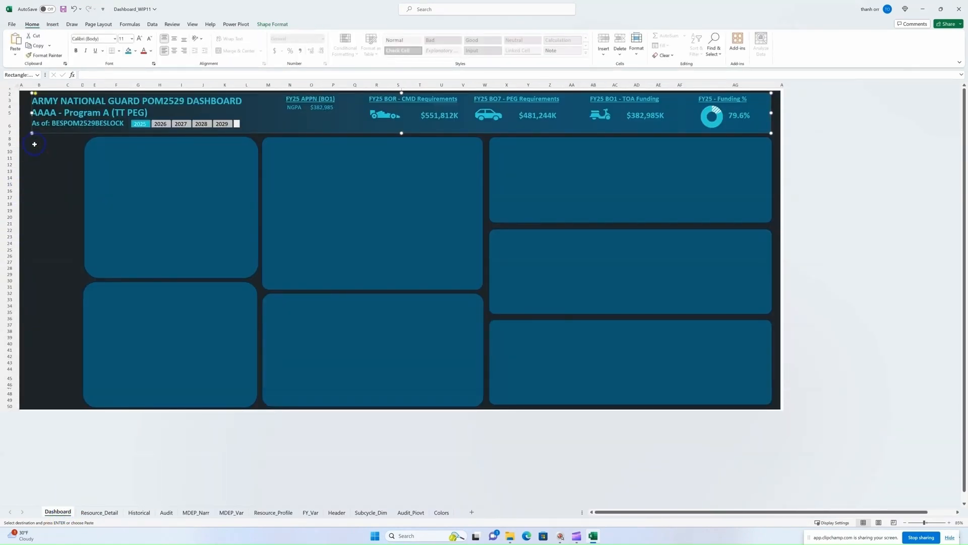
pyautogui.click(33, 147)
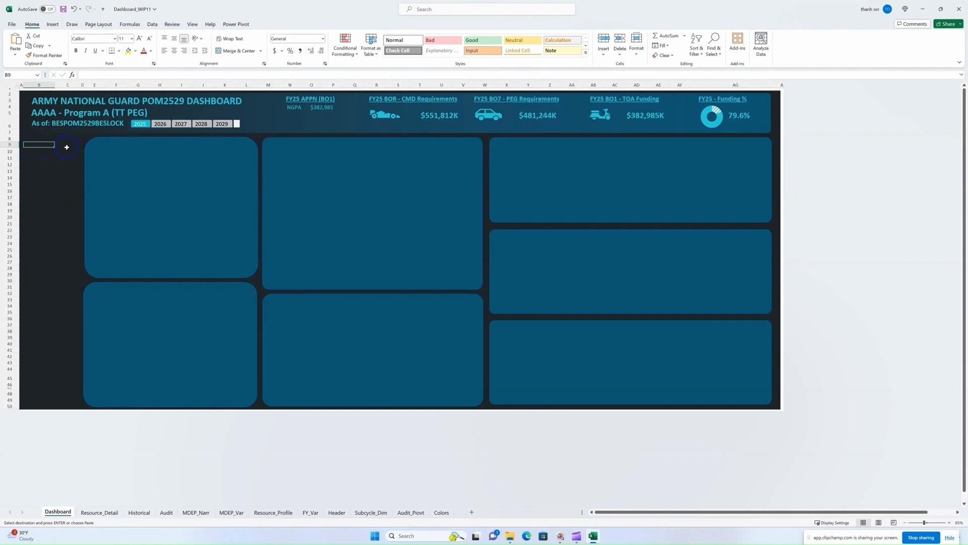
pyautogui.click(38, 137)
pyautogui.click(38, 147)
pyautogui.rightClick(37, 145)
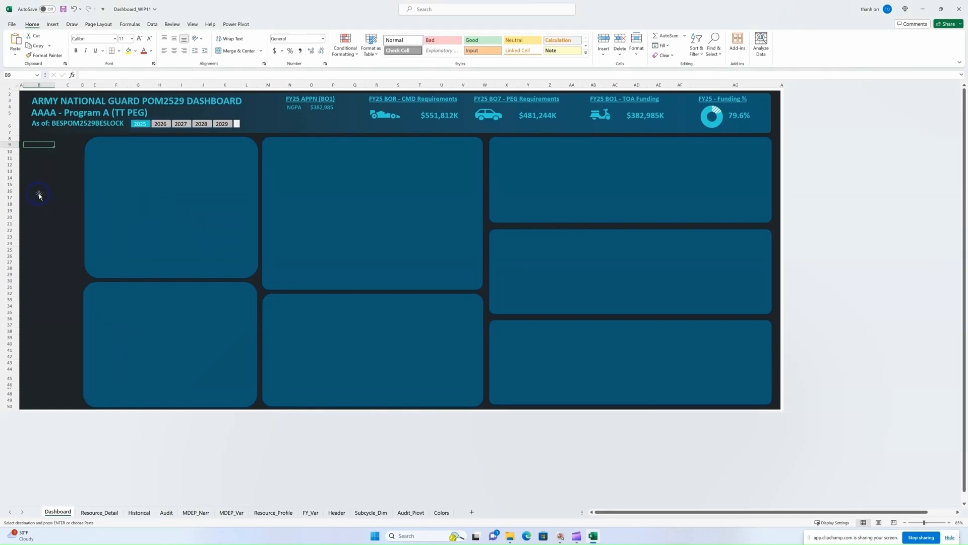
pyautogui.click(54, 152)
pyautogui.moveTo(13, 142); pyautogui.dragTo(13, 145)
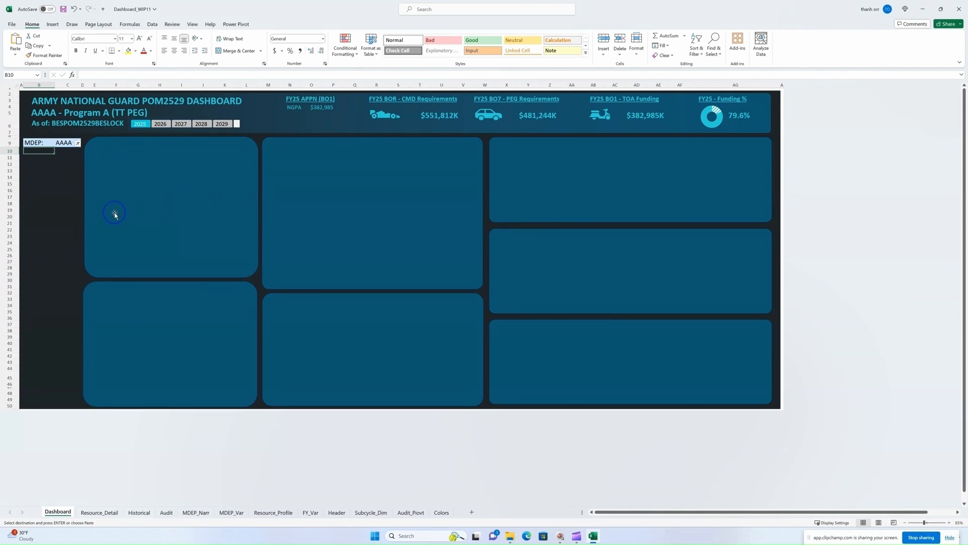
# Check the pasted MDEP PivotTable's options for autofitting column widths and preserving cell formatting on update, and accept them.
pyautogui.click(45, 142)
pyautogui.rightClick(45, 142)
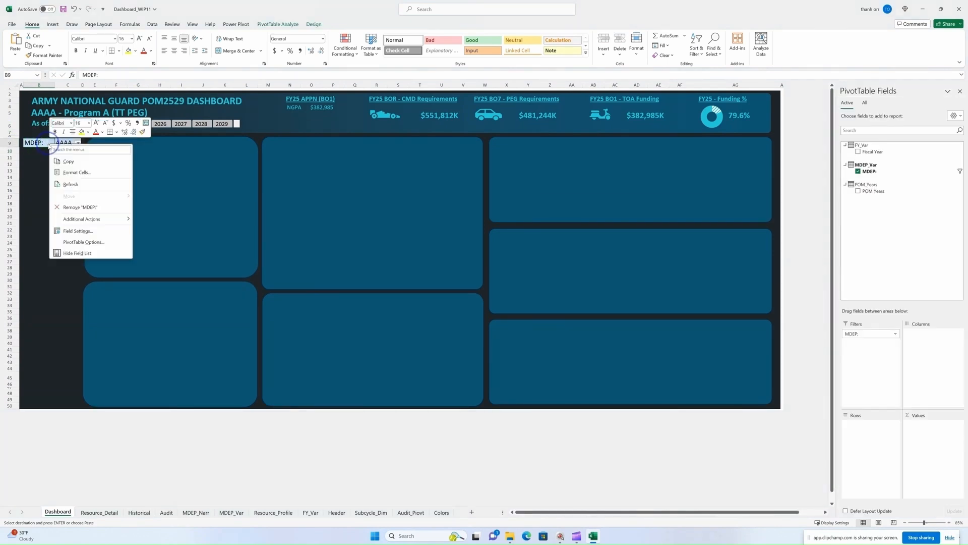
pyautogui.click(83, 244)
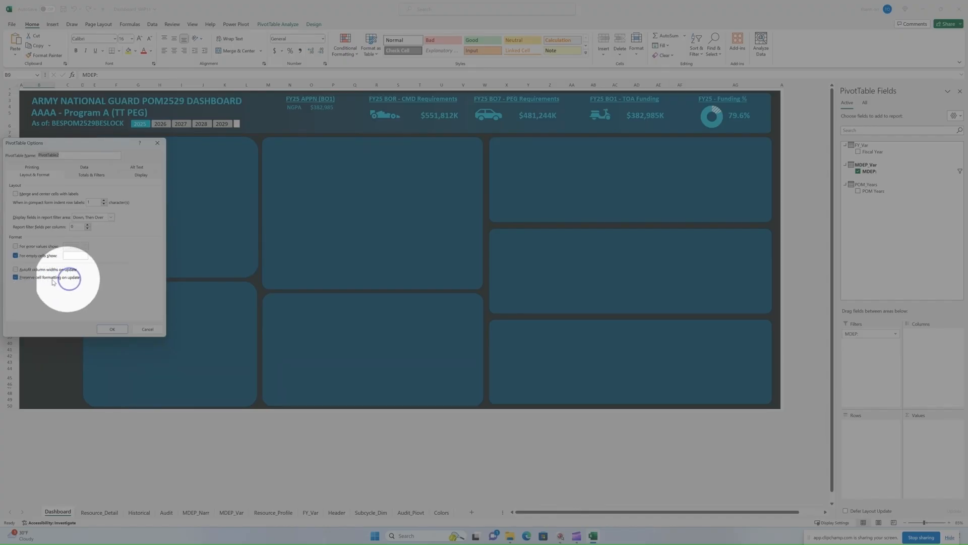
pyautogui.click(112, 328)
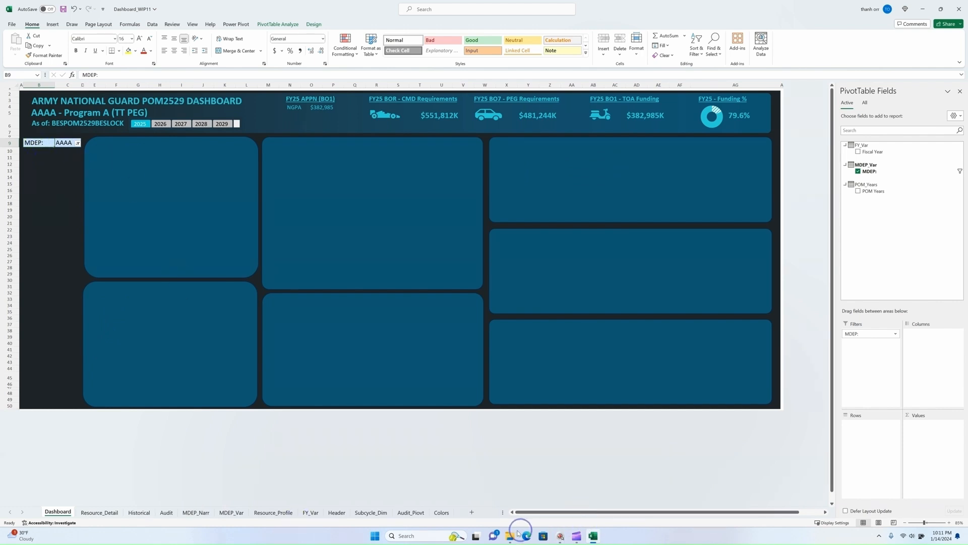
# Capture the dashboard's title, MDEP filter and first blue panel with Snipping Tool, and open the screenshot in Paint.
pyautogui.click(437, 536)
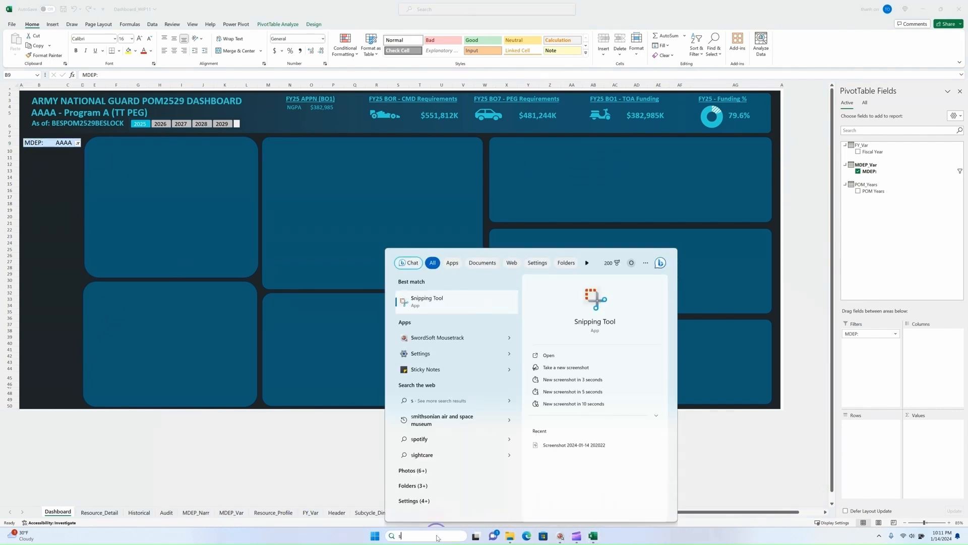
pyautogui.click(464, 304)
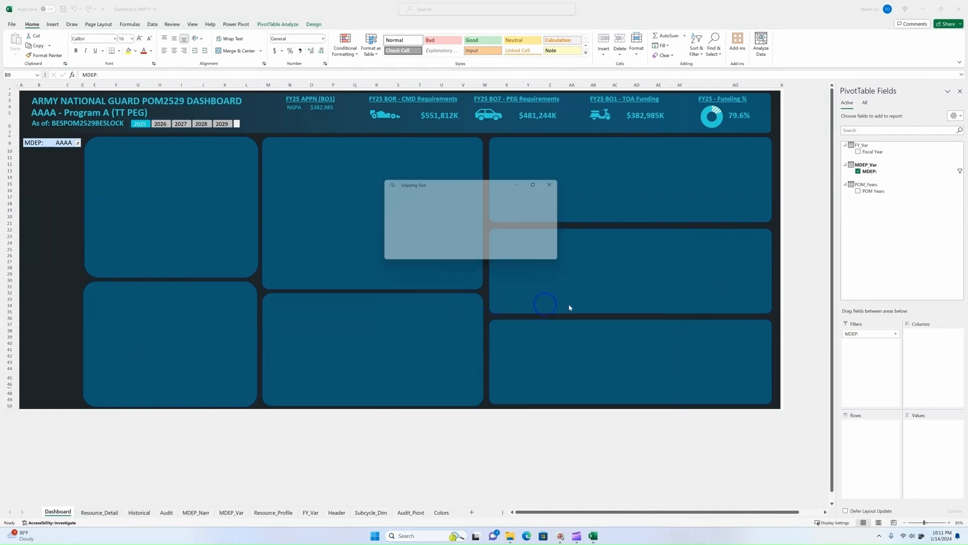
pyautogui.click(397, 198)
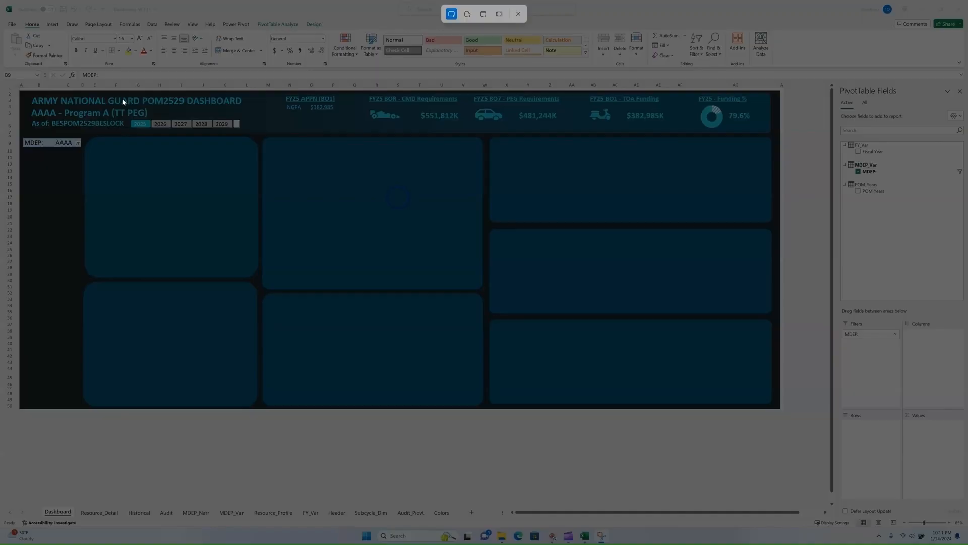
pyautogui.moveTo(25, 96); pyautogui.dragTo(249, 249)
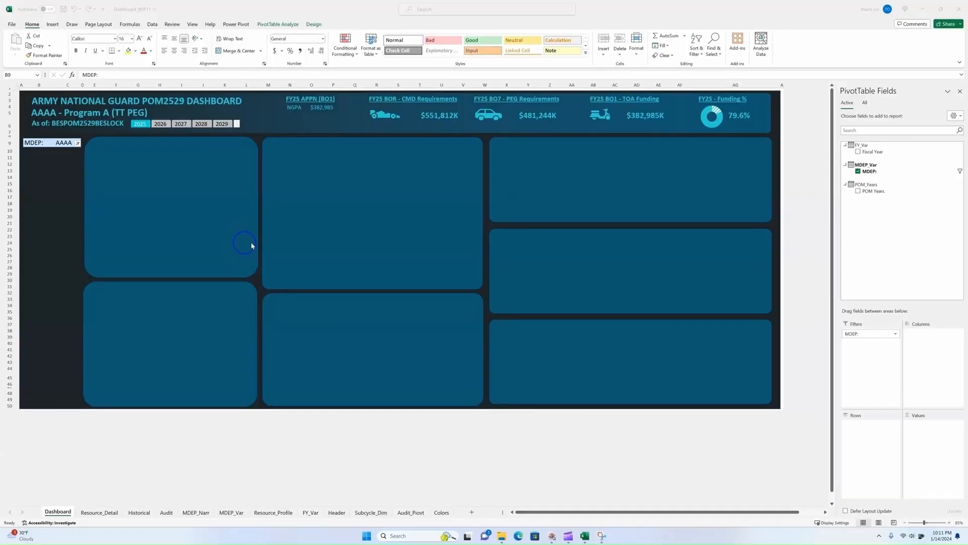
pyautogui.click(613, 197)
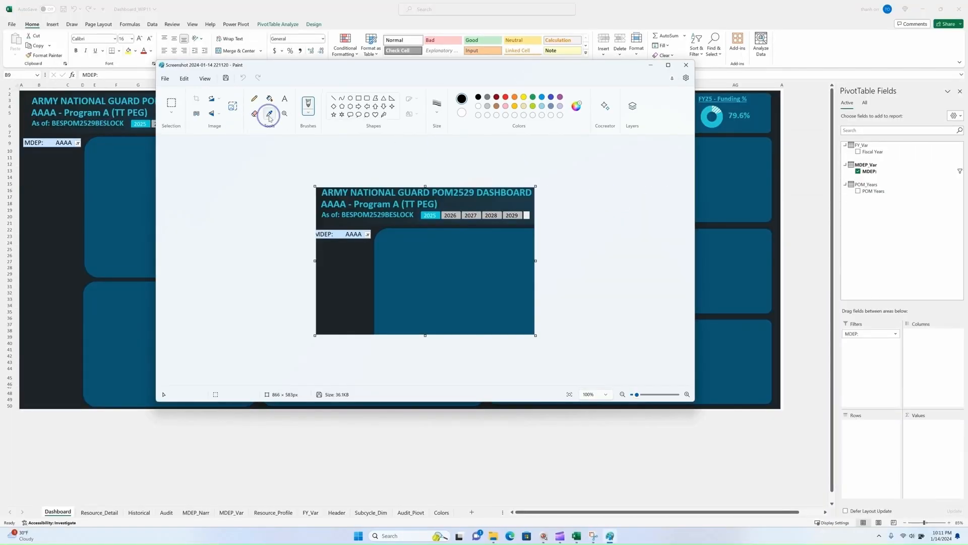
# Sample the blue panel's colour in the Paint screenshot, copy its hex code, and return to the Excel dashboard.
pyautogui.click(270, 115)
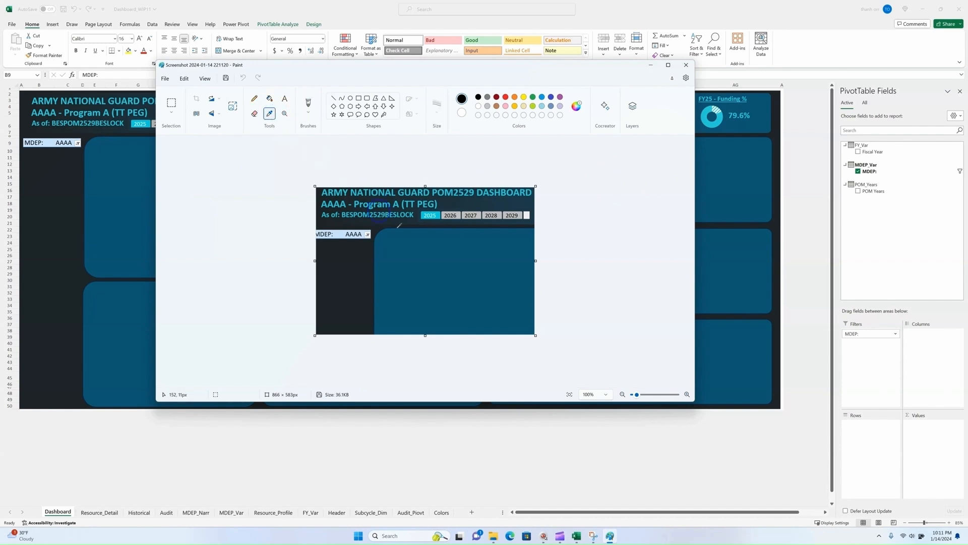
pyautogui.click(413, 255)
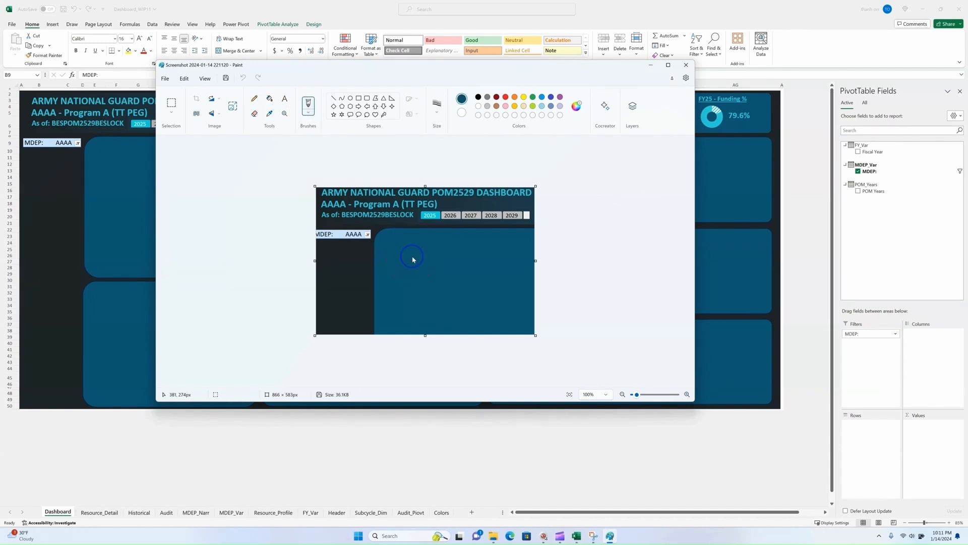
pyautogui.click(578, 107)
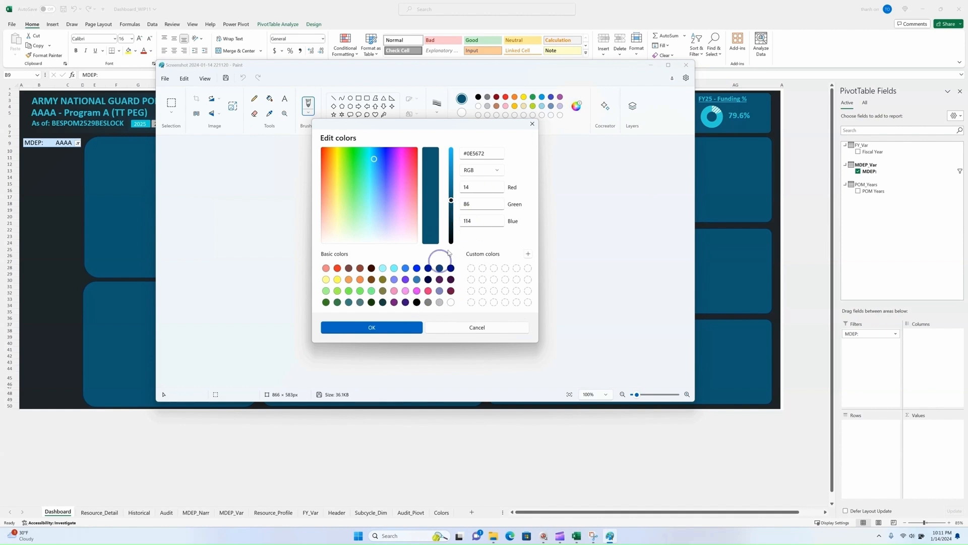
pyautogui.moveTo(491, 156); pyautogui.dragTo(456, 154)
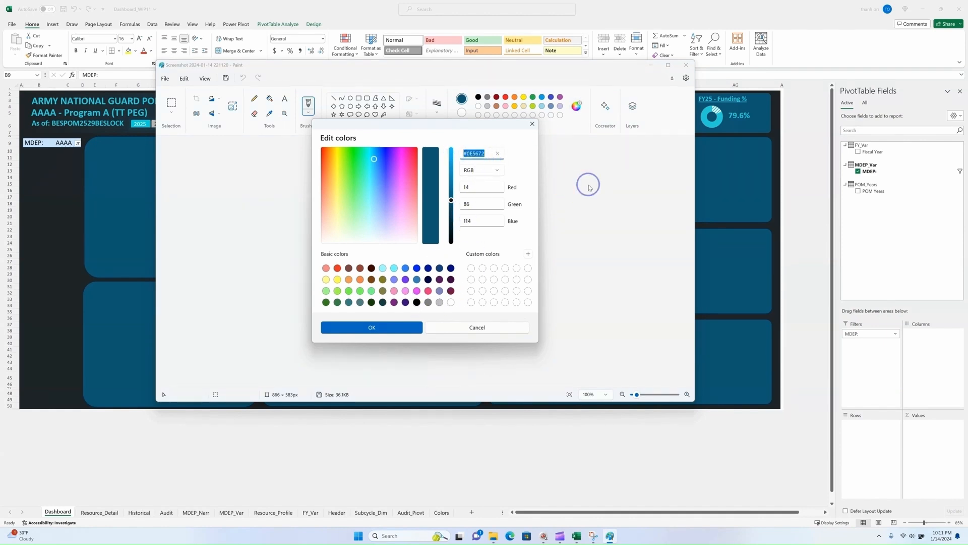
pyautogui.click(398, 327)
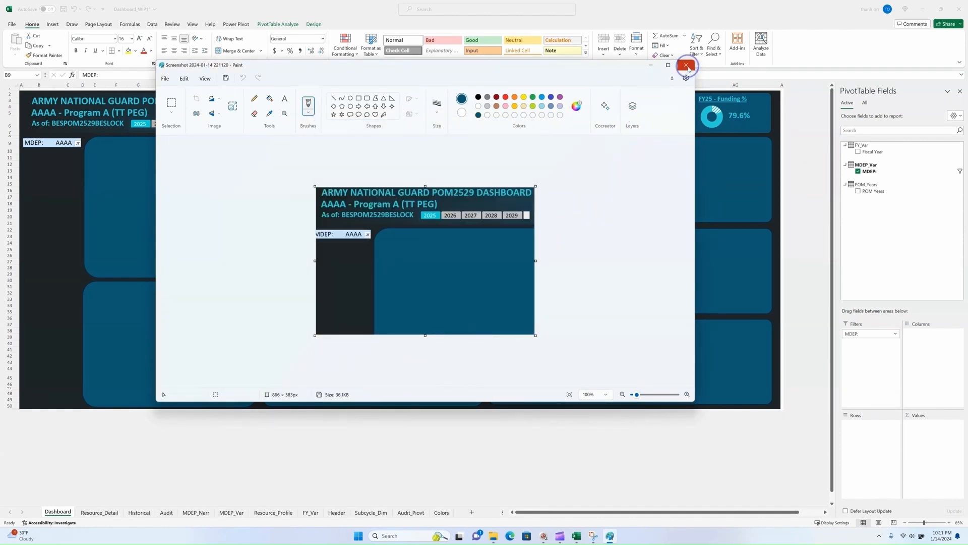
pyautogui.click(650, 65)
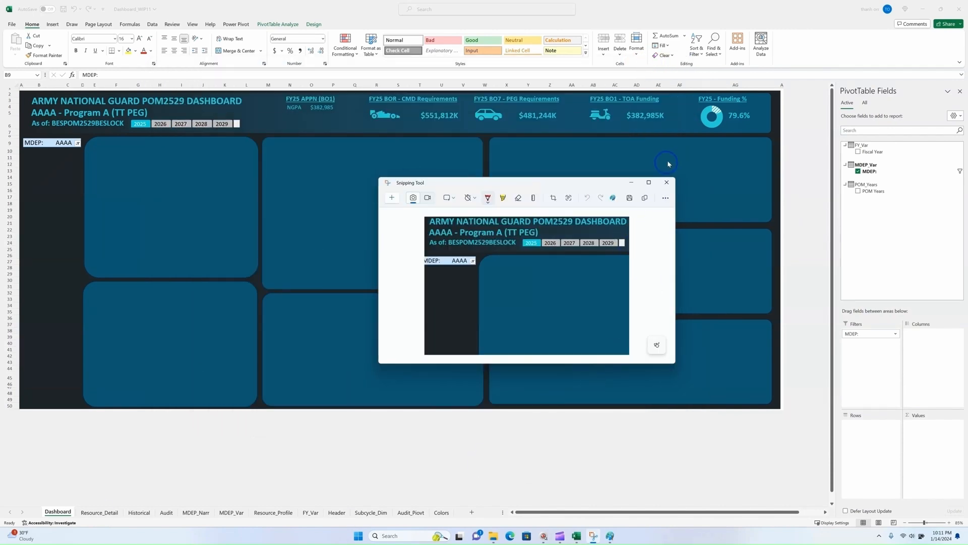
pyautogui.click(666, 181)
# Apply the first light PivotTable style to the MDEP PivotTable in B9 and duplicate that style.
pyautogui.click(44, 144)
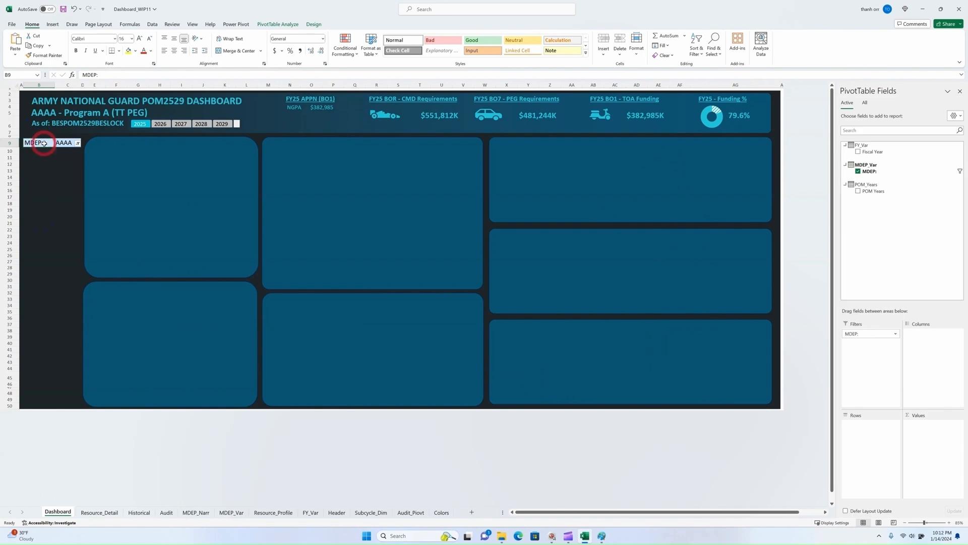
pyautogui.click(314, 24)
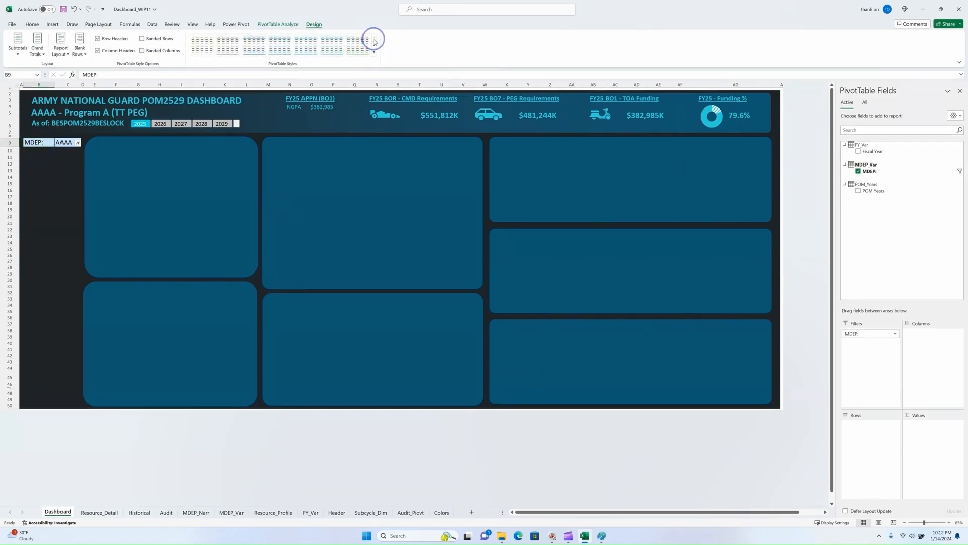
pyautogui.rightClick(200, 43)
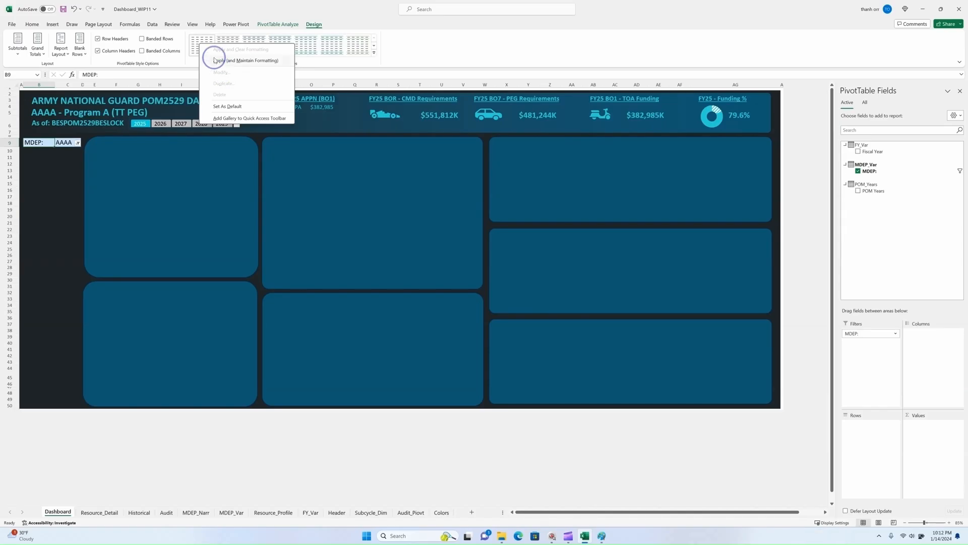
pyautogui.click(230, 41)
pyautogui.rightClick(232, 48)
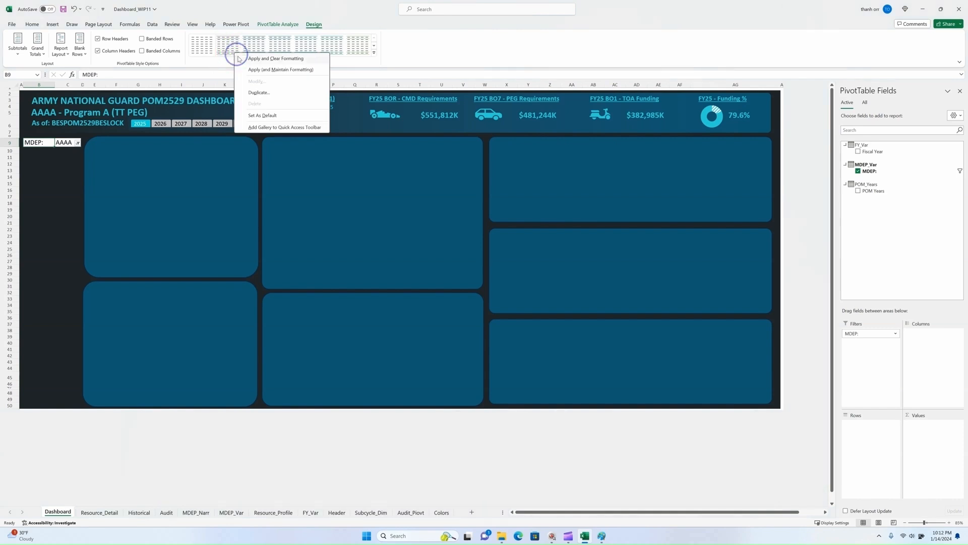
pyautogui.click(257, 93)
# Clear the formatting of the formatted table elements in the duplicated PivotTable style and save it.
pyautogui.click(433, 202)
pyautogui.click(489, 243)
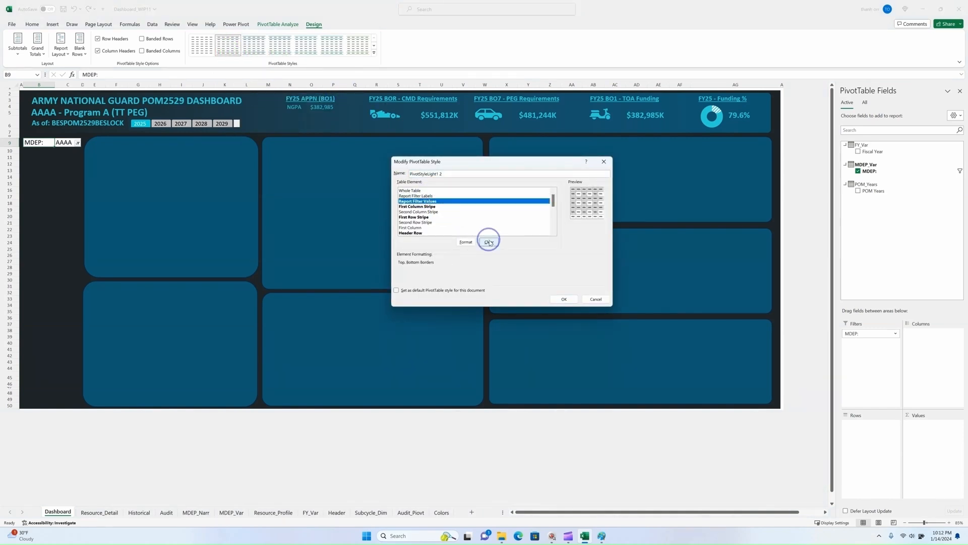
pyautogui.click(421, 233)
pyautogui.scroll(-3, 424, 222)
pyautogui.click(421, 220)
pyautogui.scroll(-3, 421, 227)
pyautogui.click(422, 233)
pyautogui.click(489, 243)
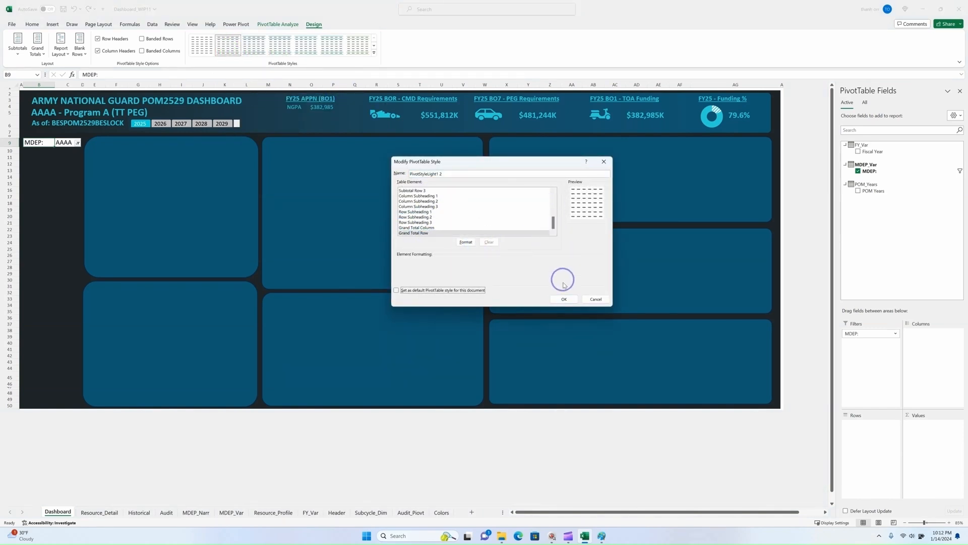
pyautogui.click(565, 299)
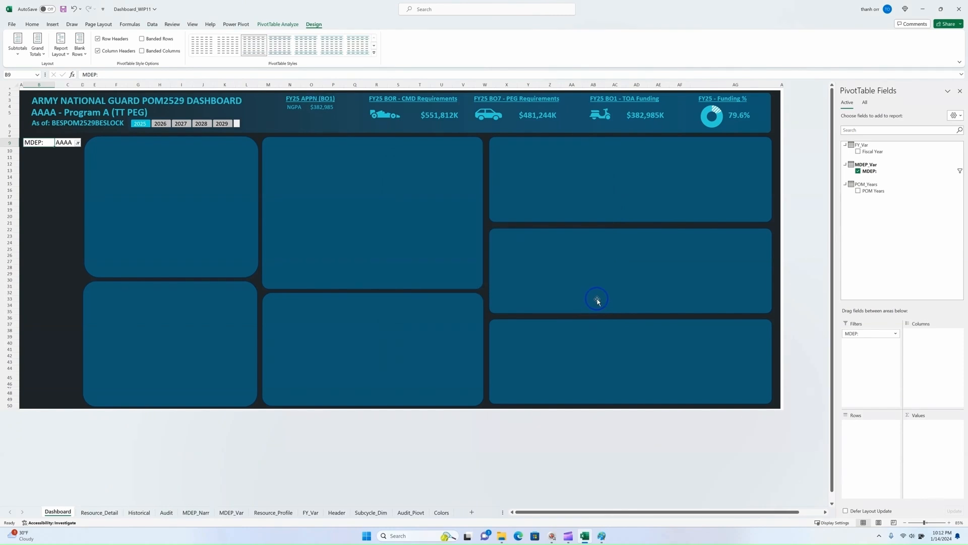
# Modify the duplicated PivotTable style so its Whole Table element has a #0E5672 fill and no borders.
pyautogui.rightClick(212, 45)
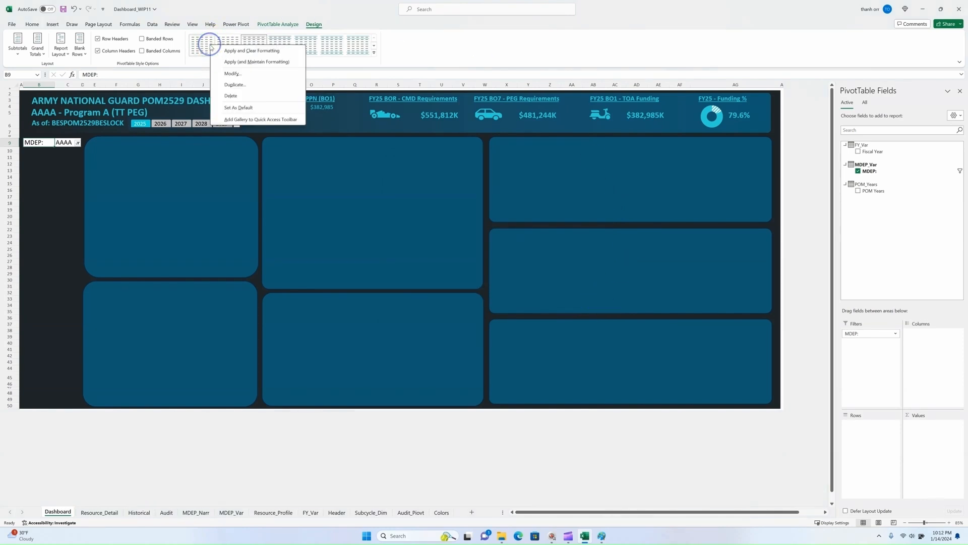
pyautogui.click(232, 74)
pyautogui.click(485, 243)
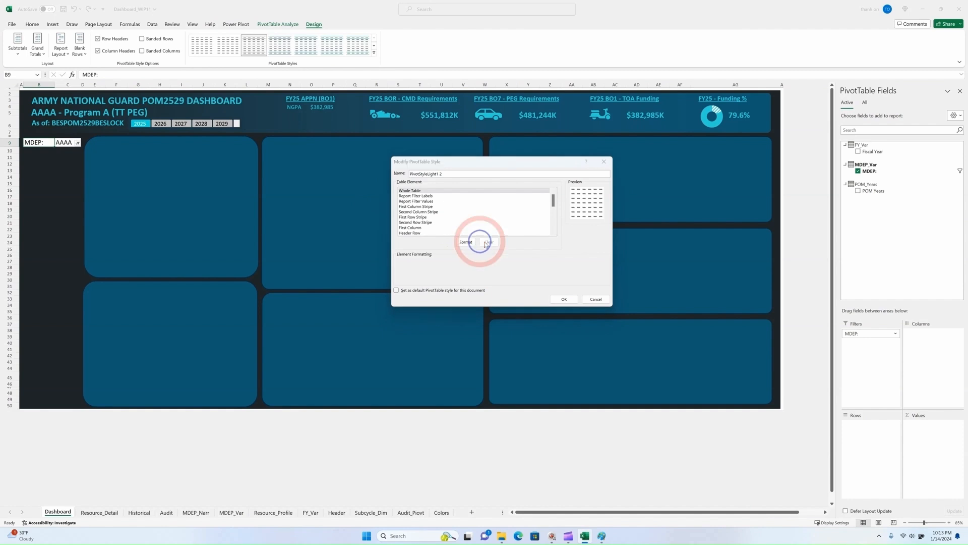
pyautogui.click(463, 143)
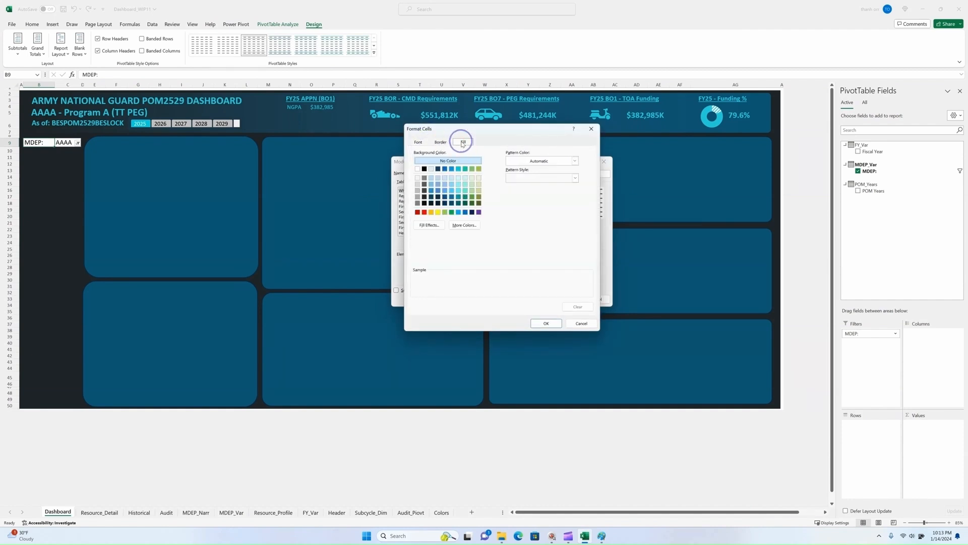
pyautogui.click(464, 225)
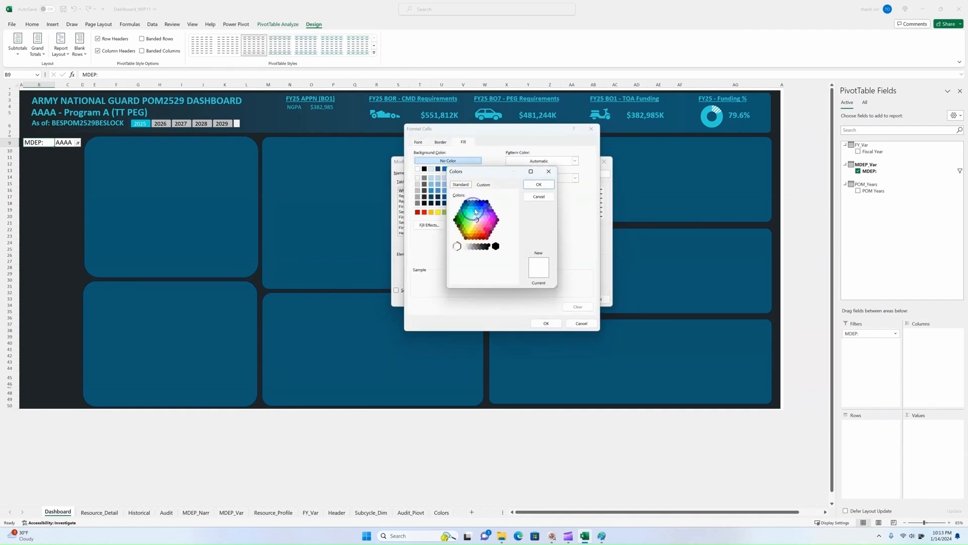
pyautogui.click(486, 185)
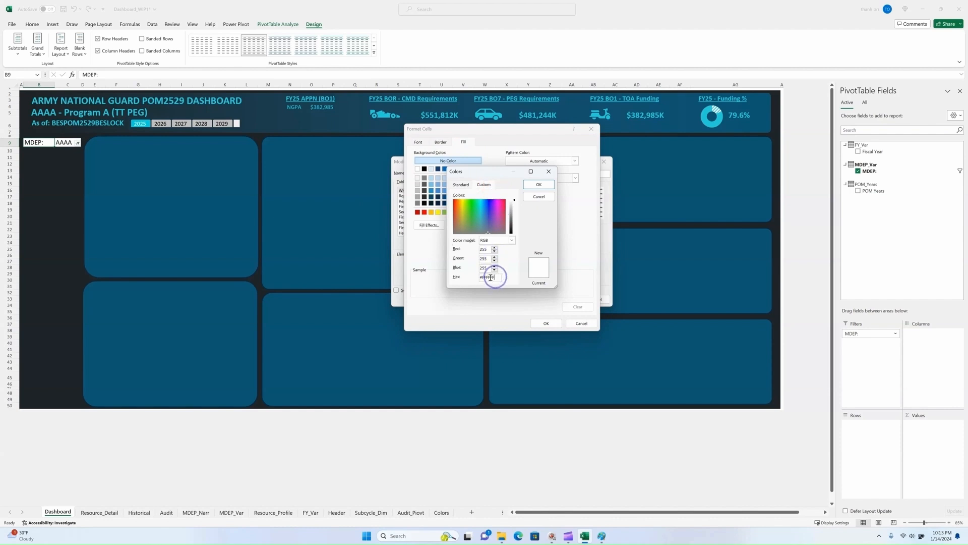
pyautogui.hotkey('ctrl', 'v')
pyautogui.press('Return')
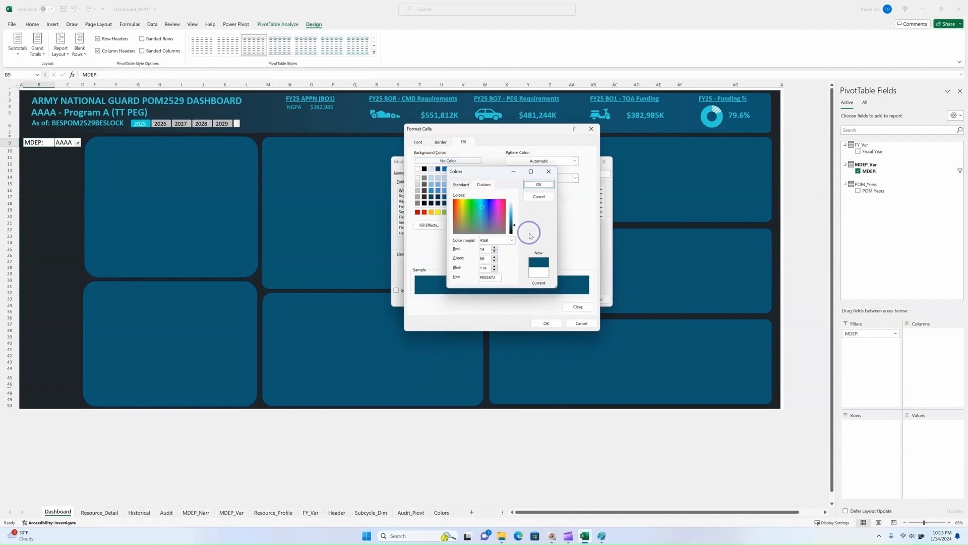
pyautogui.click(440, 142)
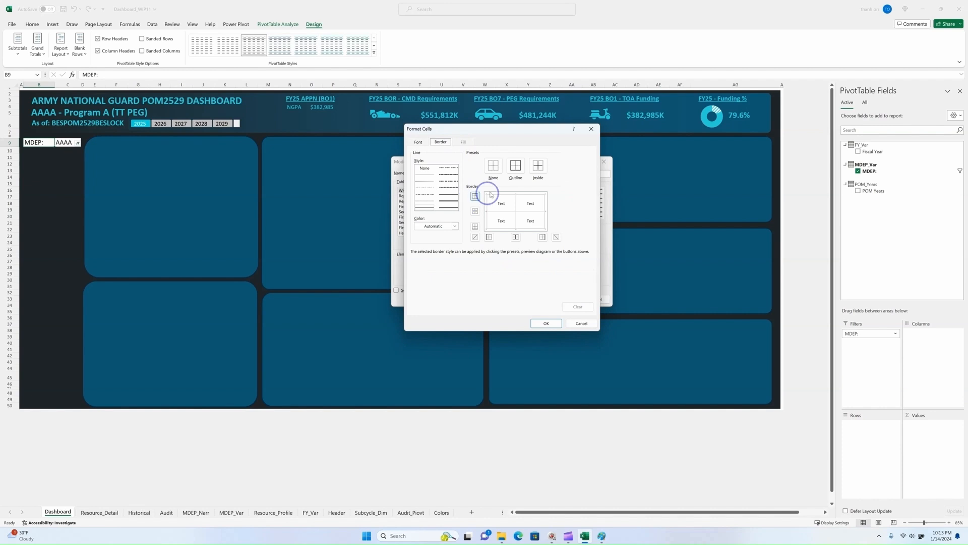
pyautogui.click(490, 167)
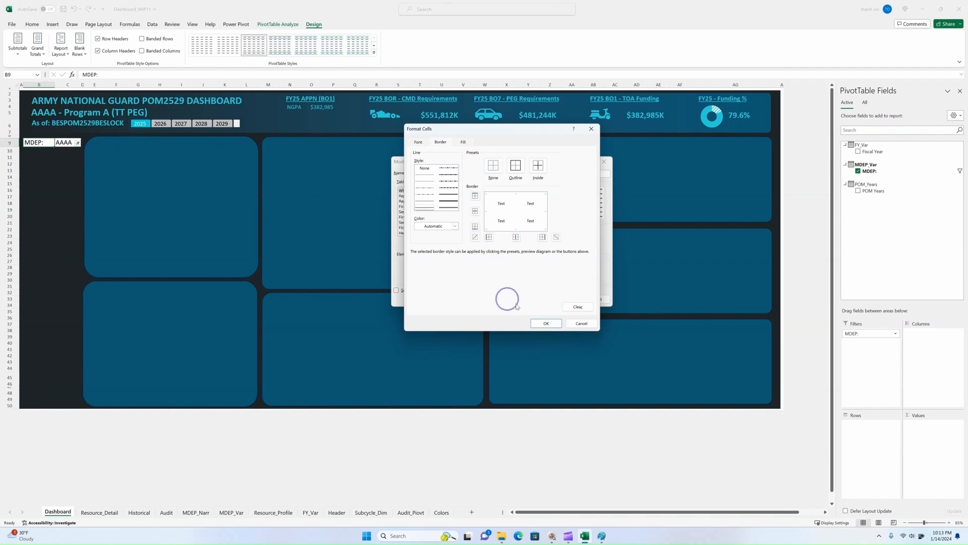
pyautogui.click(548, 321)
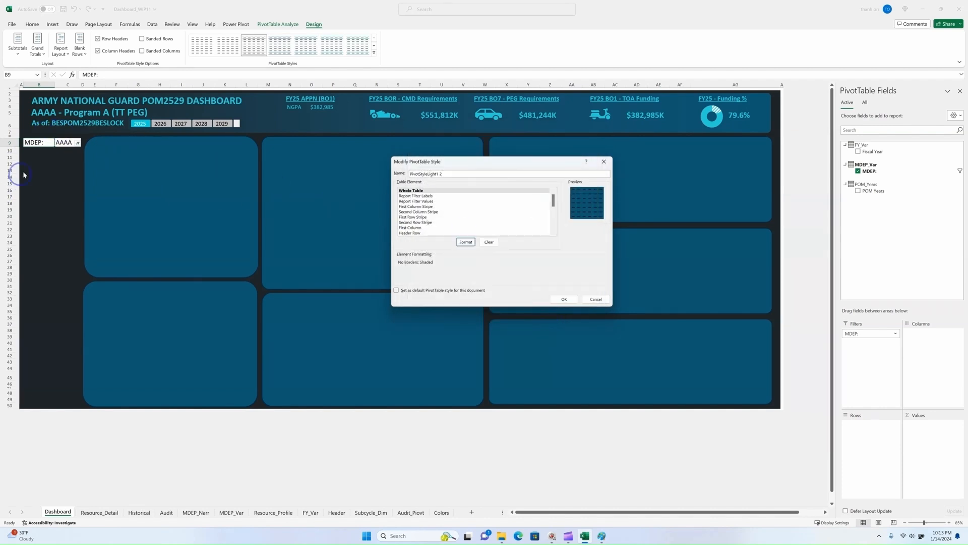
# Set the Whole Table element's font to bold in the recently used turquoise.
pyautogui.click(463, 242)
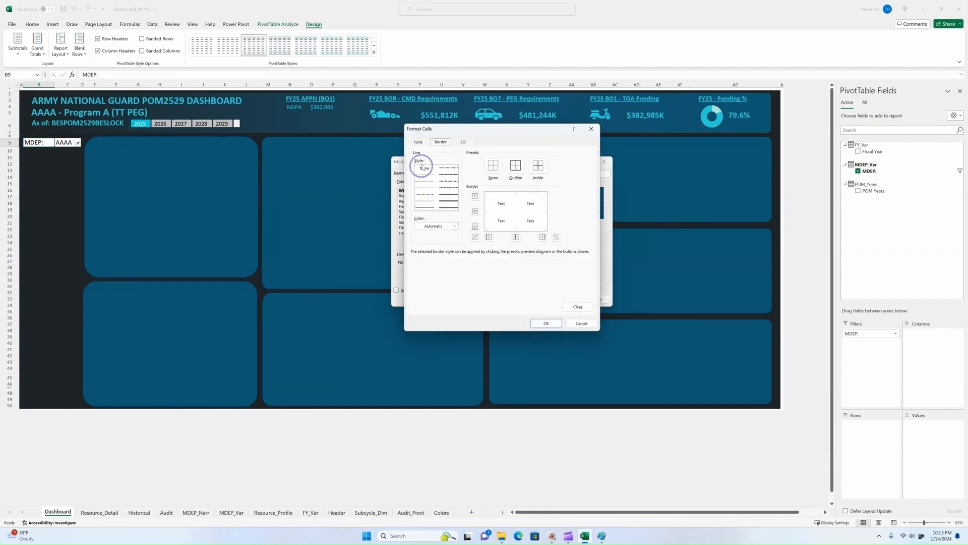
pyautogui.click(417, 143)
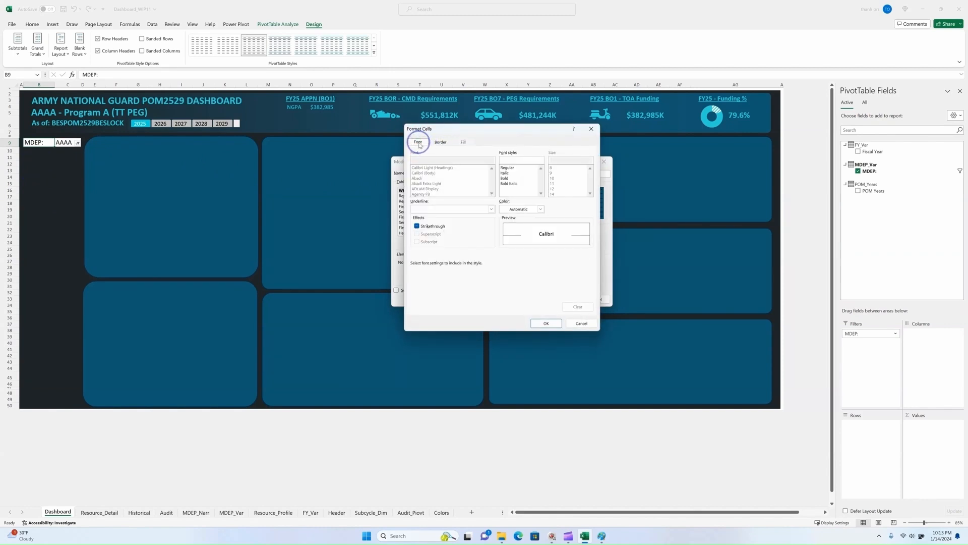
pyautogui.click(509, 179)
pyautogui.click(509, 179)
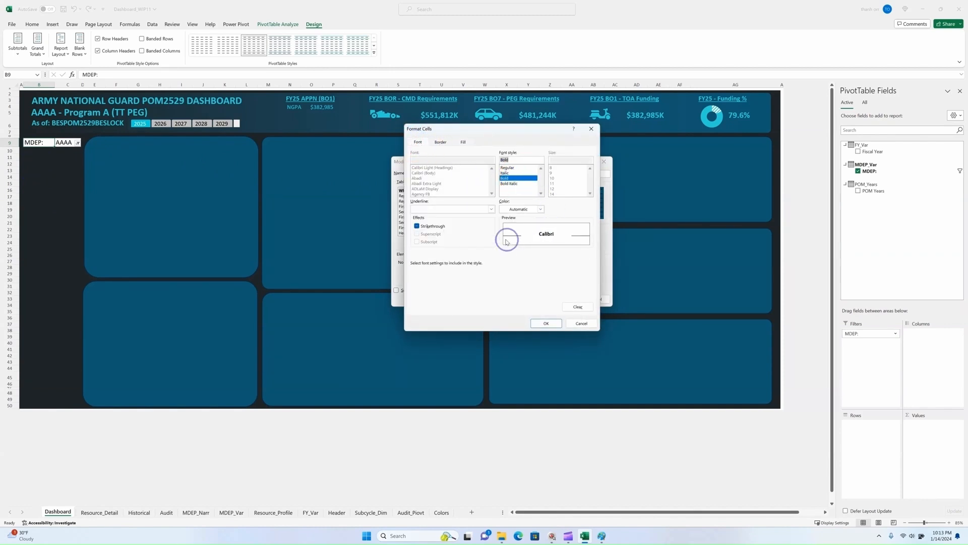
pyautogui.click(540, 209)
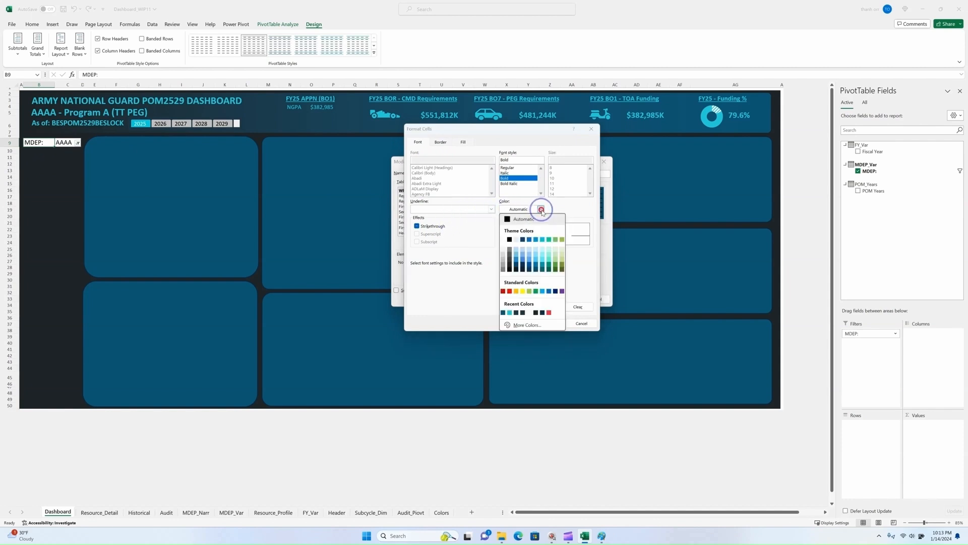
pyautogui.click(510, 312)
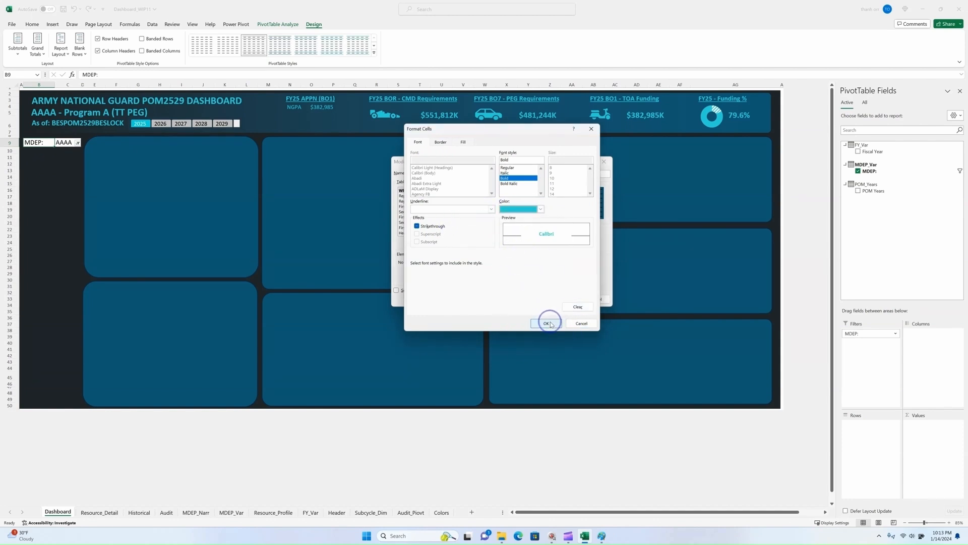
pyautogui.click(550, 323)
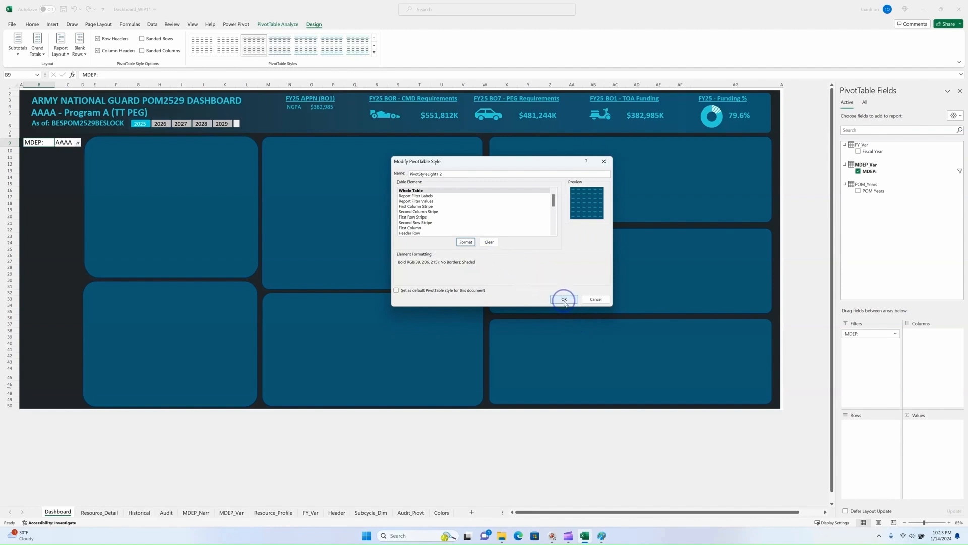
# Save the modified PivotTable style and apply it to the MDEP PivotTable.
pyautogui.click(564, 299)
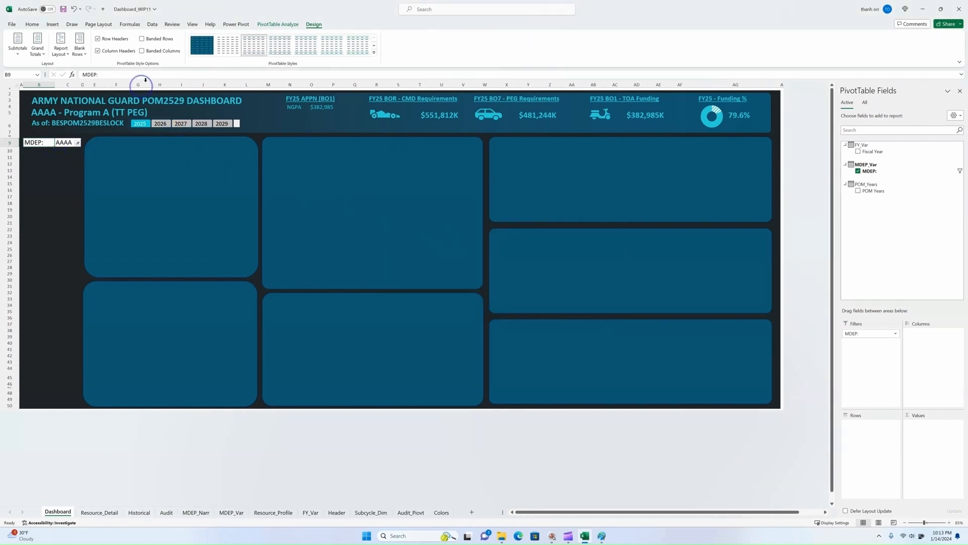
pyautogui.click(199, 47)
pyautogui.click(47, 150)
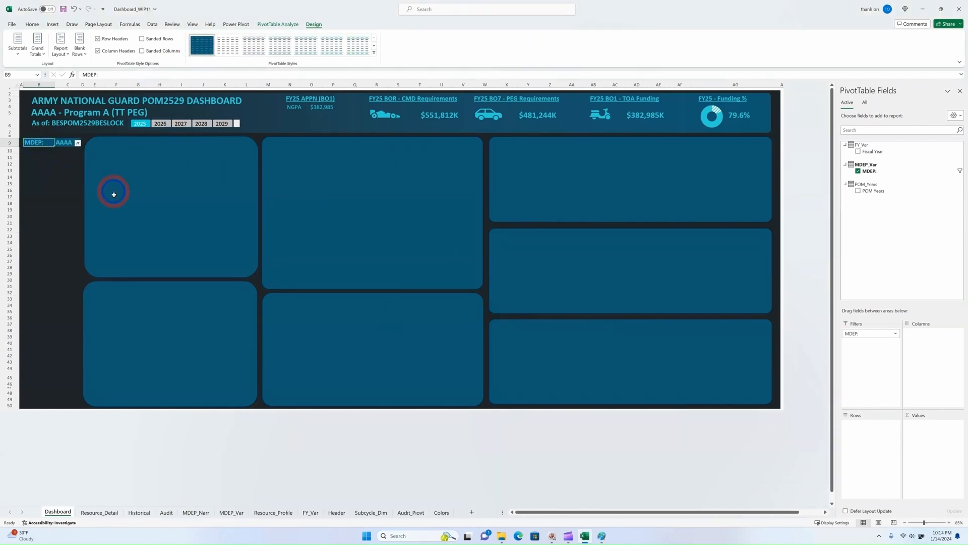
# Copy the MDEP slicer from the Resource_Profile sheet and paste it on the Dashboard sheet at cell B10, below the MDEP filter.
pyautogui.click(45, 171)
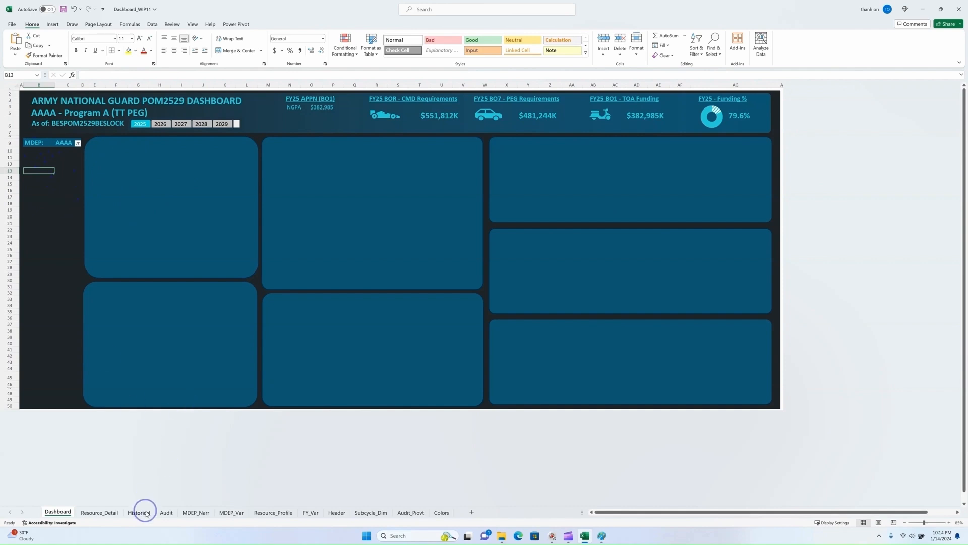
pyautogui.click(270, 512)
pyautogui.click(43, 165)
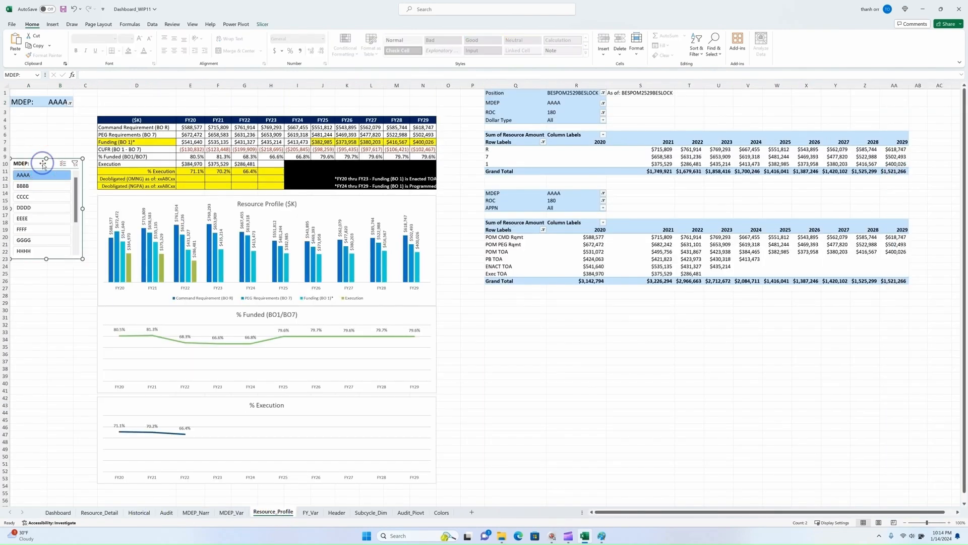
pyautogui.click(59, 513)
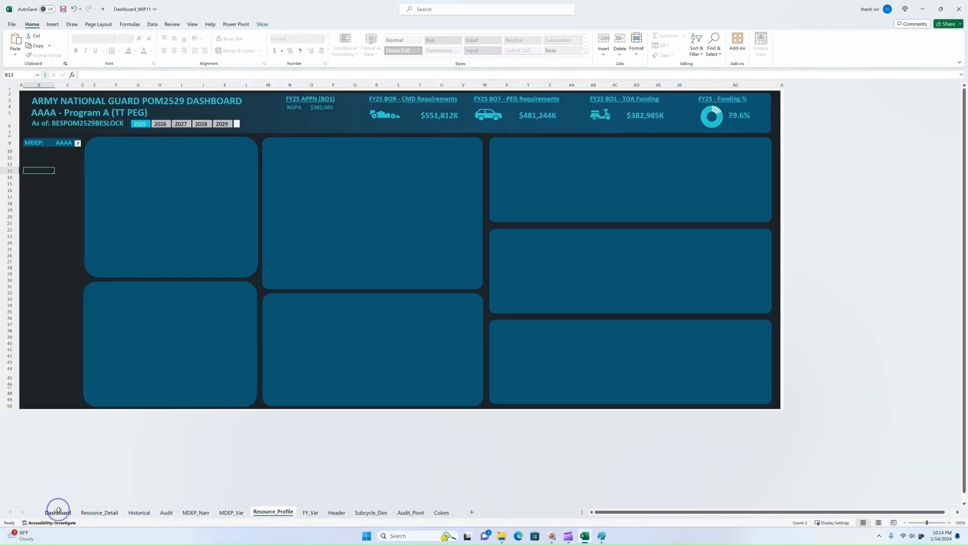
pyautogui.click(32, 151)
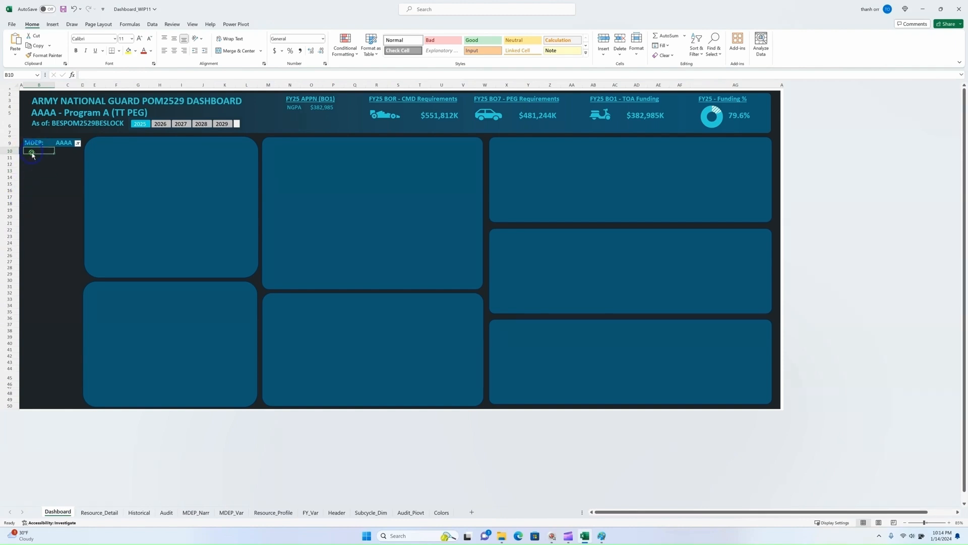
pyautogui.rightClick(35, 151)
pyautogui.click(52, 201)
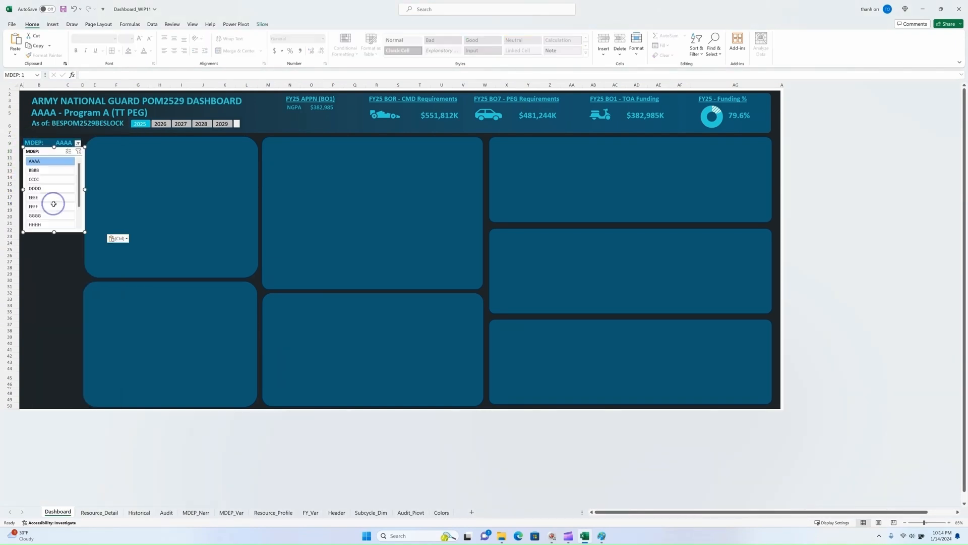
# Resize the pasted MDEP slicer to about 8.33" high by 1.78" wide and apply the custom dark slicer style.
pyautogui.moveTo(84, 232); pyautogui.dragTo(78, 403)
pyautogui.click(40, 159)
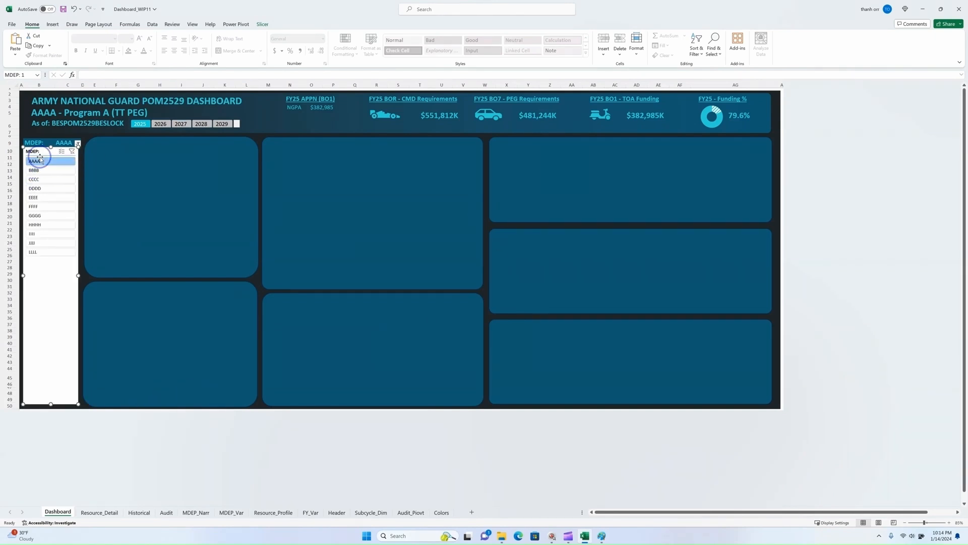
pyautogui.click(262, 24)
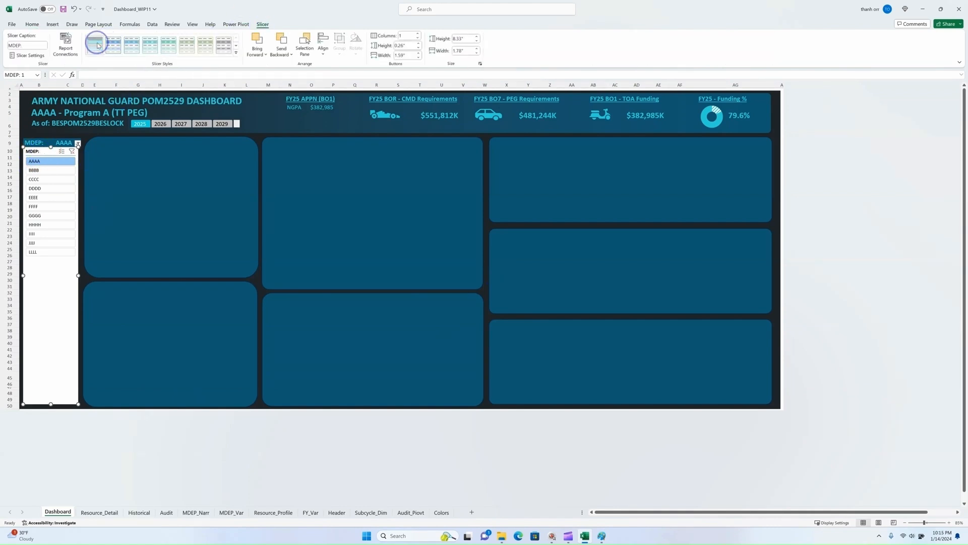
pyautogui.click(94, 45)
# Modify the custom slicer style so its Whole Slicer element has a #0E5672 fill.
pyautogui.rightClick(94, 49)
pyautogui.click(151, 65)
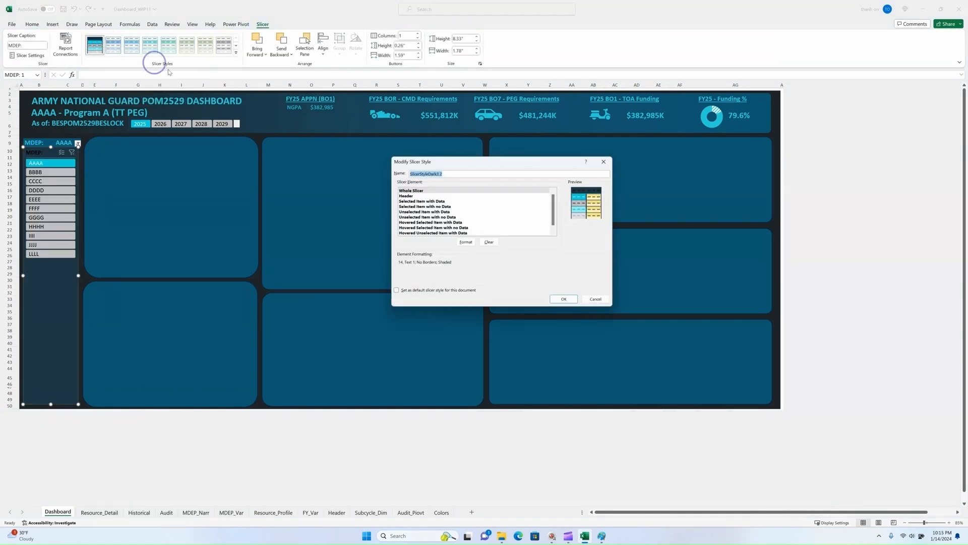
pyautogui.click(465, 241)
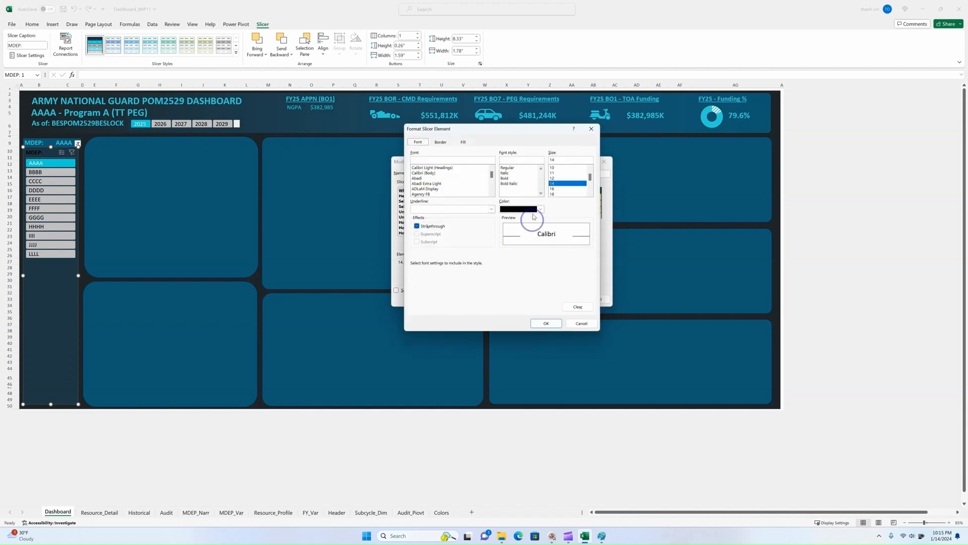
pyautogui.click(463, 143)
pyautogui.click(461, 225)
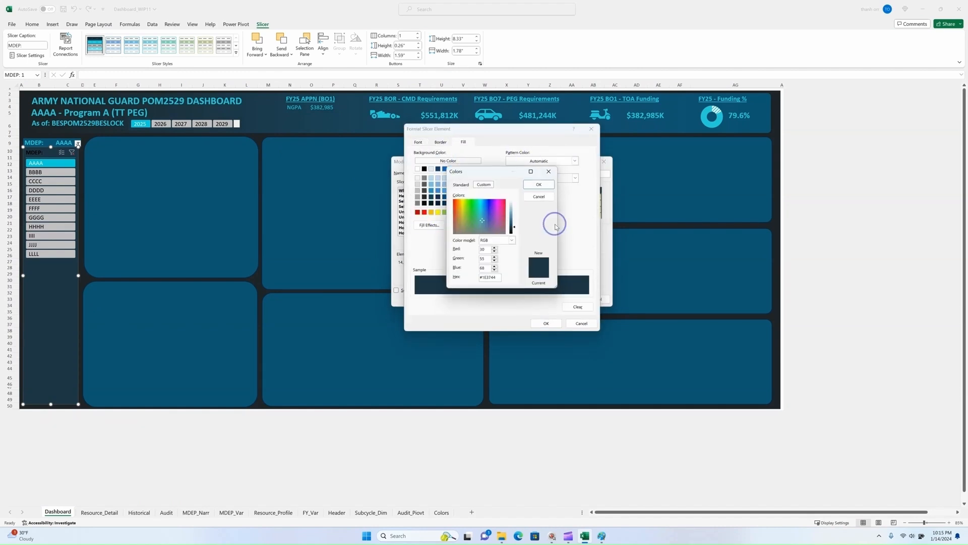
pyautogui.moveTo(497, 277); pyautogui.dragTo(475, 279)
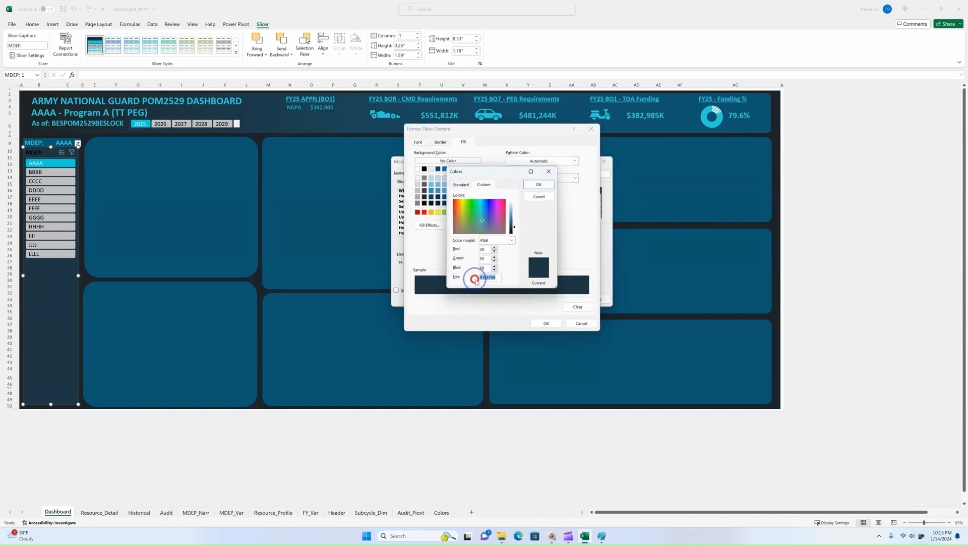
pyautogui.write('#0E5672')
pyautogui.press('Return')
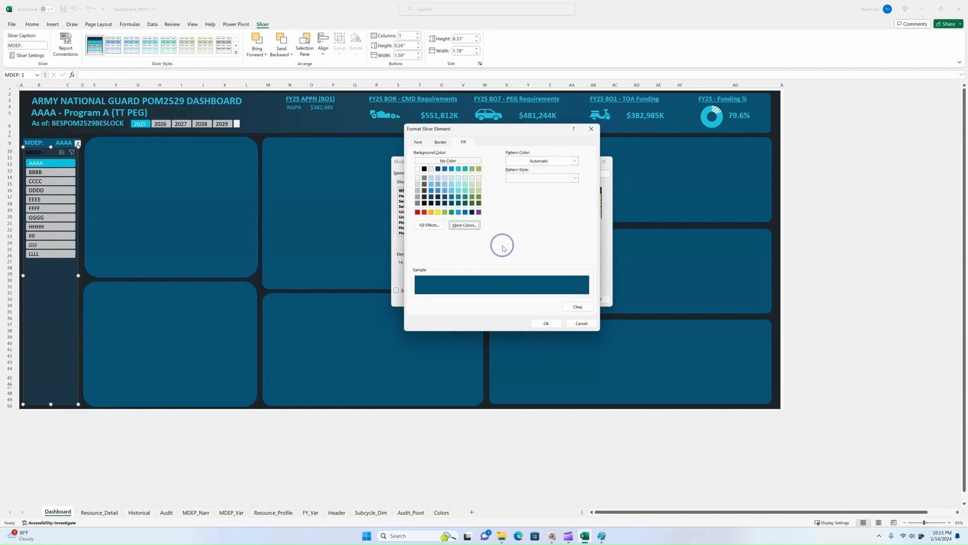
# Set the Whole Slicer element's font colour to the recent turquoise, RGB(39, 206, 215), and save the slicer style.
pyautogui.click(423, 144)
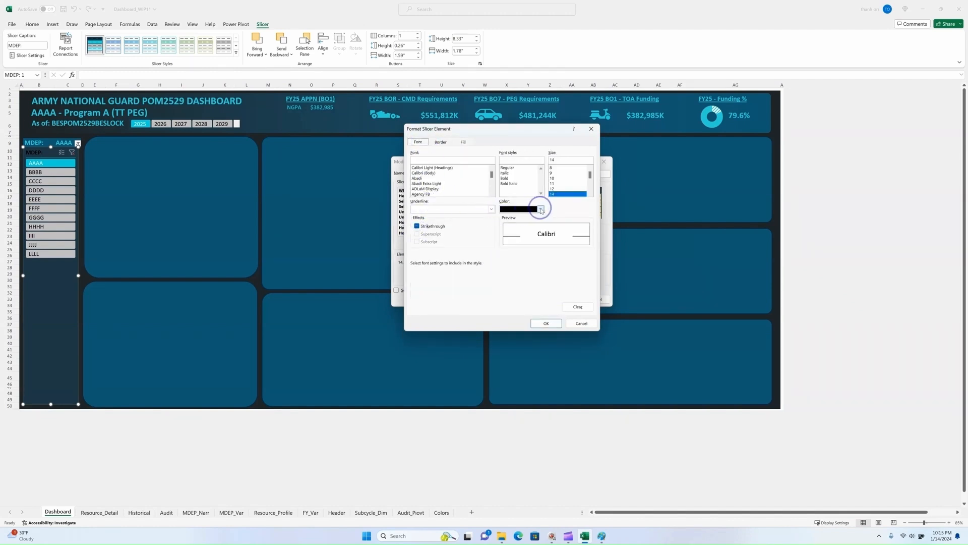
pyautogui.click(539, 208)
pyautogui.click(509, 312)
pyautogui.click(549, 323)
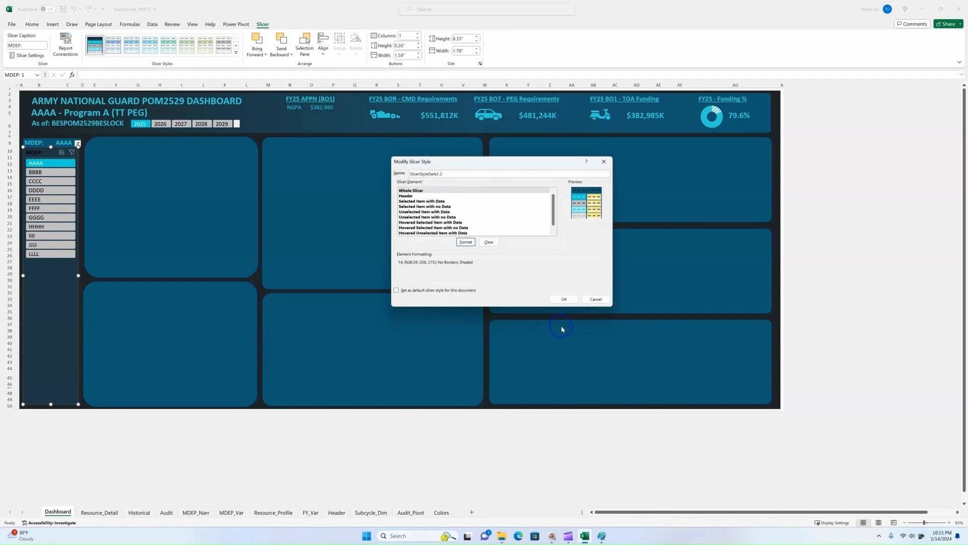
pyautogui.click(469, 241)
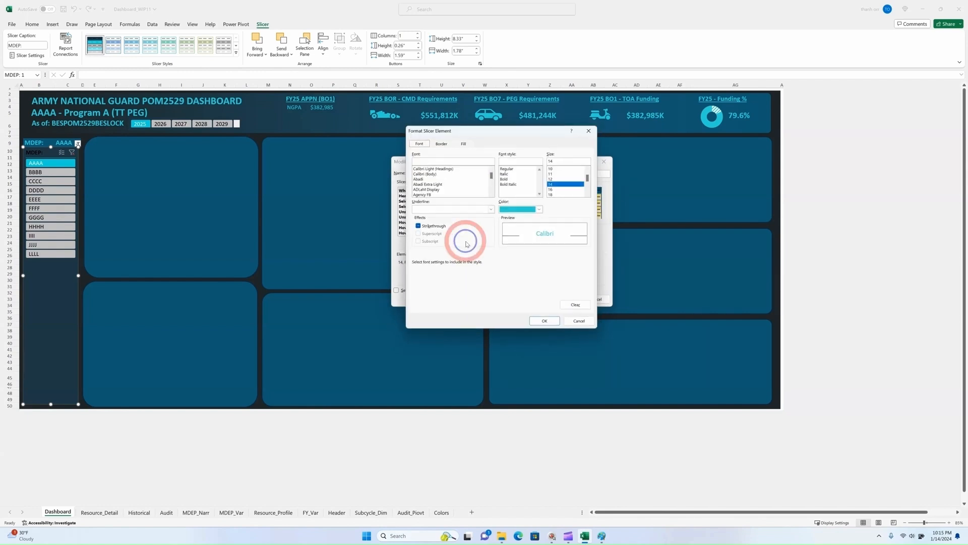
pyautogui.click(549, 324)
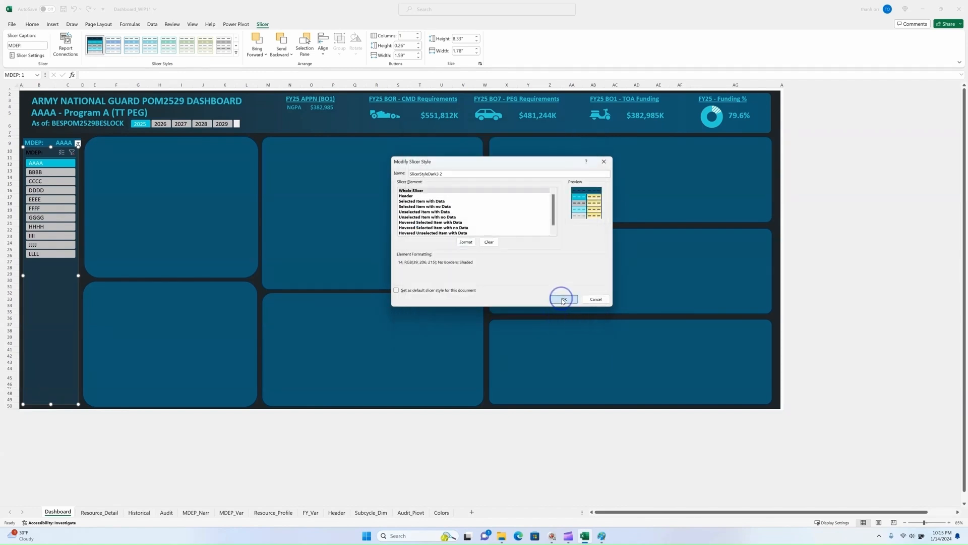
pyautogui.click(562, 297)
# Turn off the header display in the MDEP slicer's settings.
pyautogui.rightClick(51, 154)
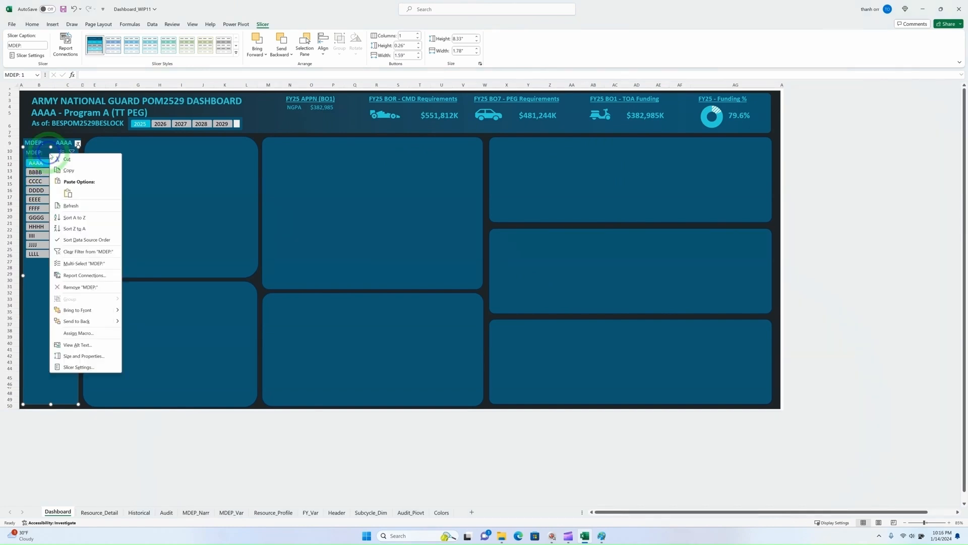
pyautogui.rightClick(45, 276)
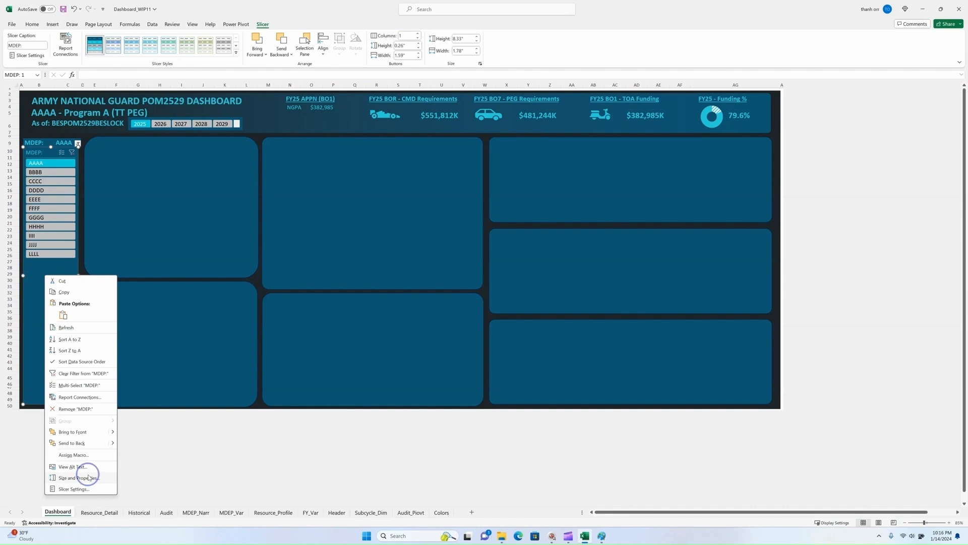
pyautogui.click(97, 490)
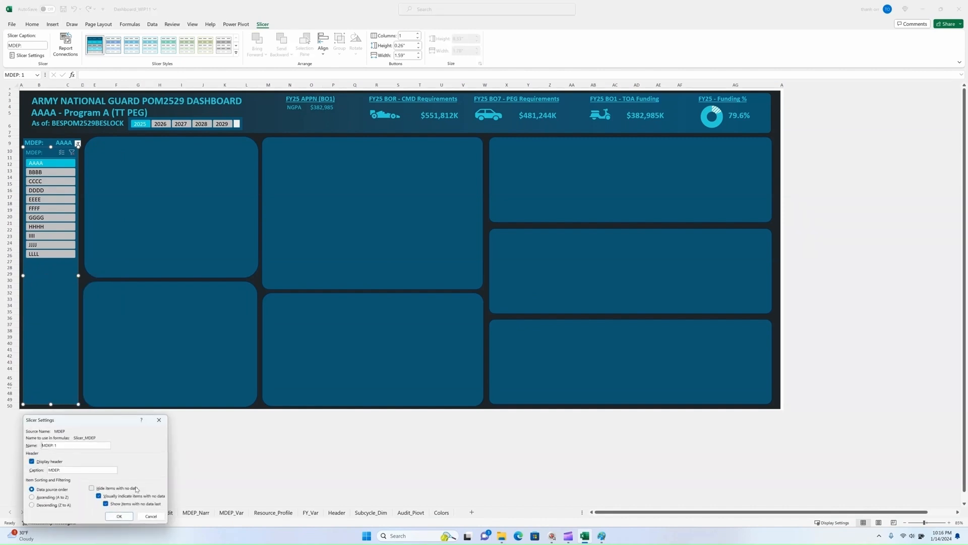
pyautogui.moveTo(116, 415); pyautogui.dragTo(188, 207)
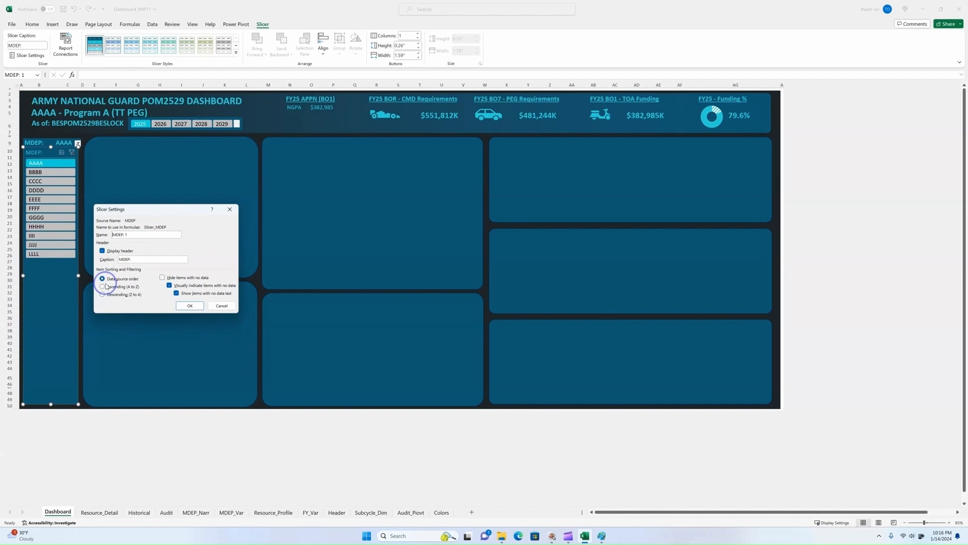
pyautogui.click(102, 250)
pyautogui.click(190, 305)
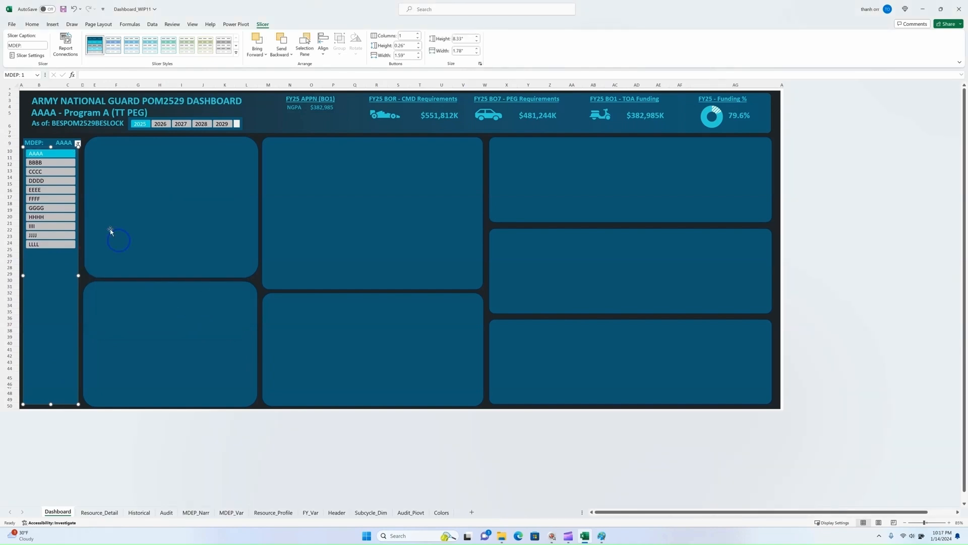
# Reposition the MDEP slicer just below the MDEP filter and resize it to about 8.15" high by 1.85" wide.
pyautogui.click(54, 152)
pyautogui.moveTo(54, 153); pyautogui.dragTo(60, 151)
pyautogui.click(52, 339)
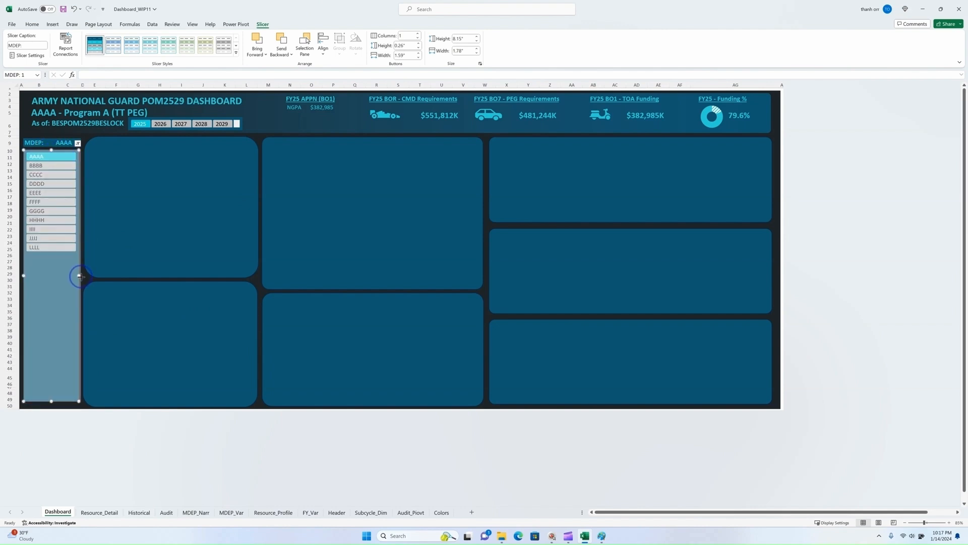
# Filter the dashboard to MDEP BBBB and move the POM Years slicer up beside the program title line.
pyautogui.click(43, 166)
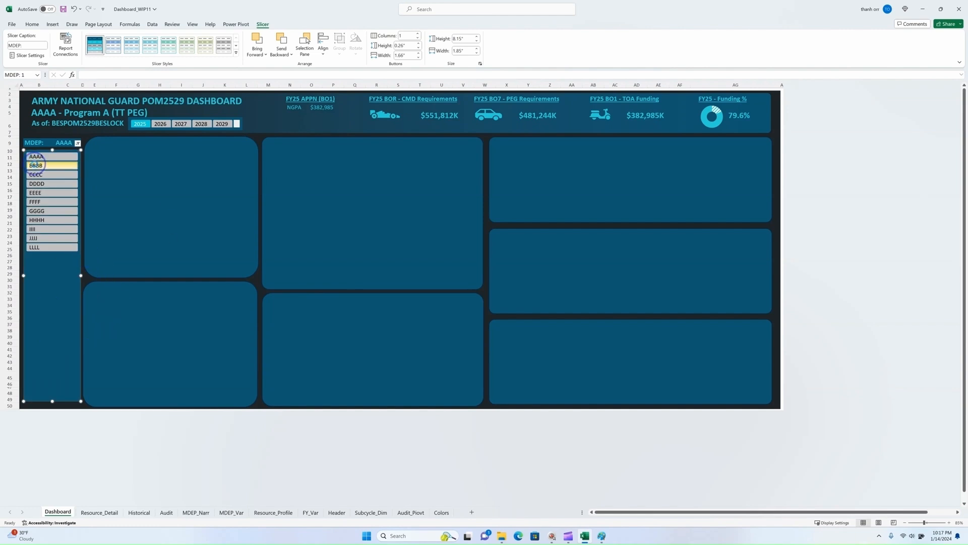
pyautogui.moveTo(170, 118); pyautogui.dragTo(219, 107)
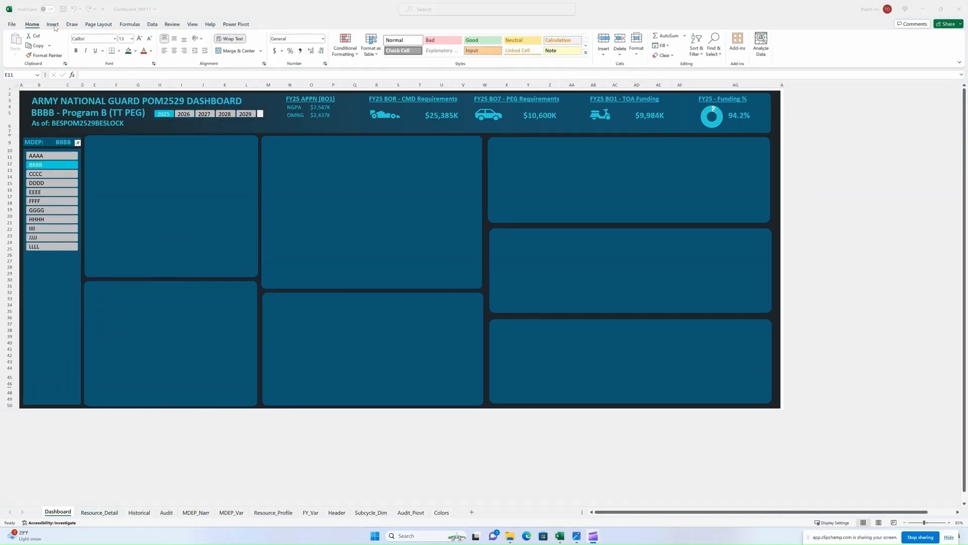
# Draw a thin text box across the upper edge of the first dashboard panel, next to the MDEP filter.
pyautogui.click(51, 25)
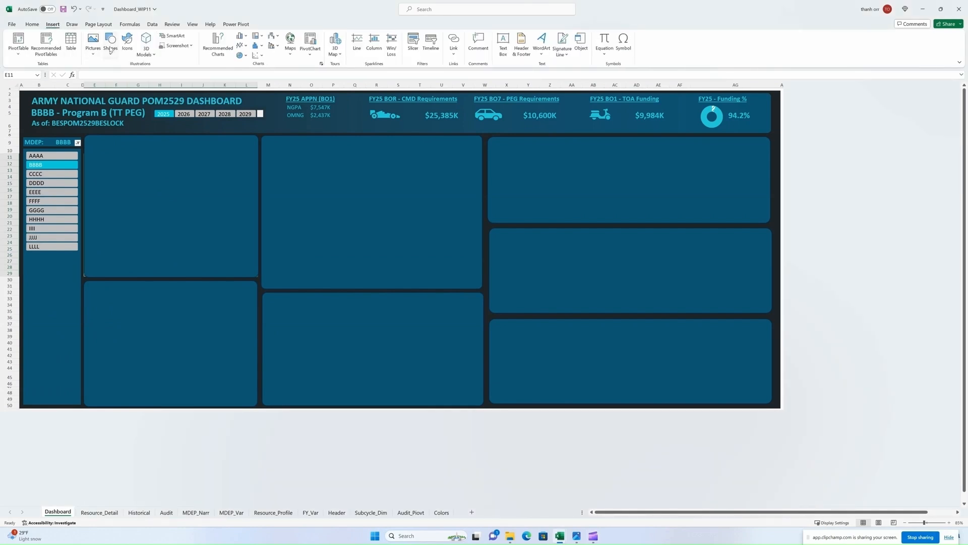
pyautogui.click(110, 49)
pyautogui.click(108, 73)
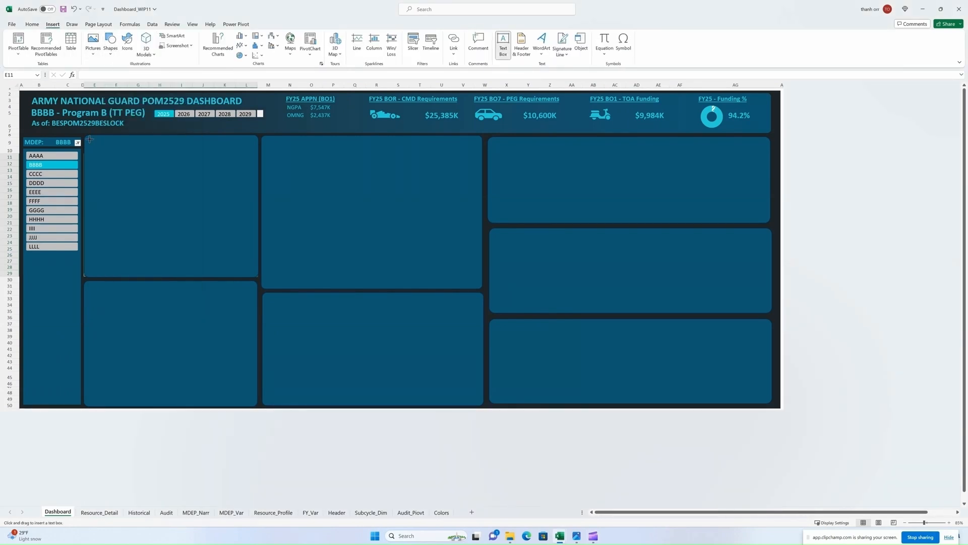
pyautogui.moveTo(230, 148); pyautogui.dragTo(245, 150)
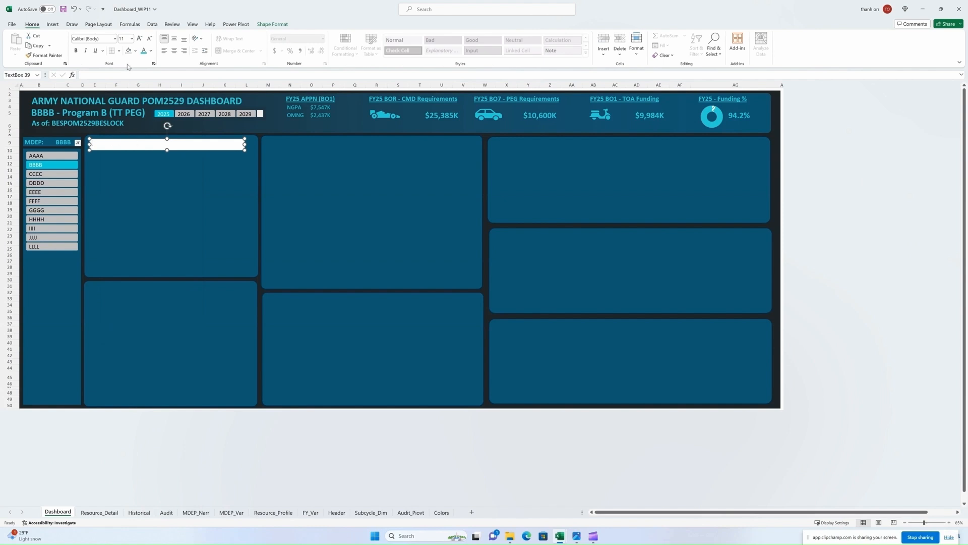
# Link the new text box to the cell reference =Resource_Profile!$Q$29.
pyautogui.click(91, 74)
pyautogui.write('=')
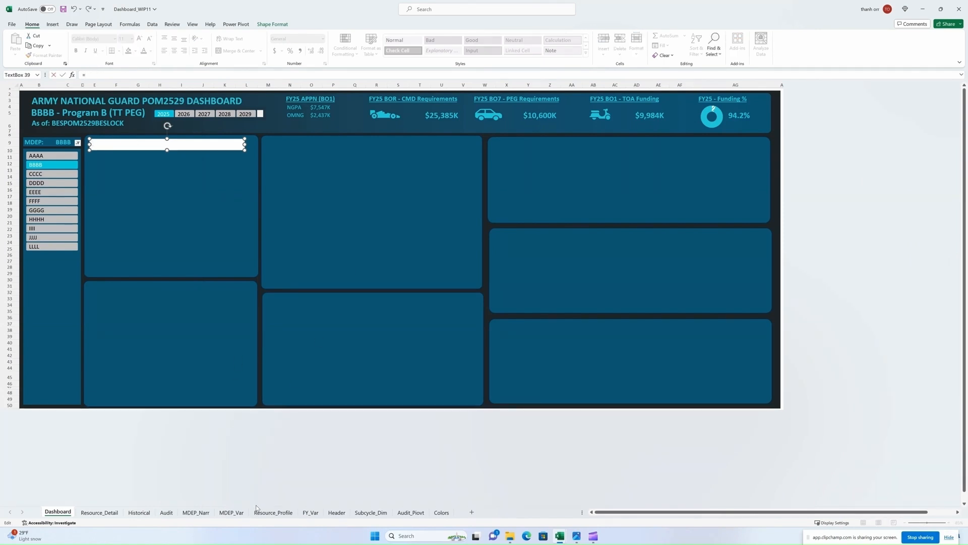
pyautogui.click(268, 513)
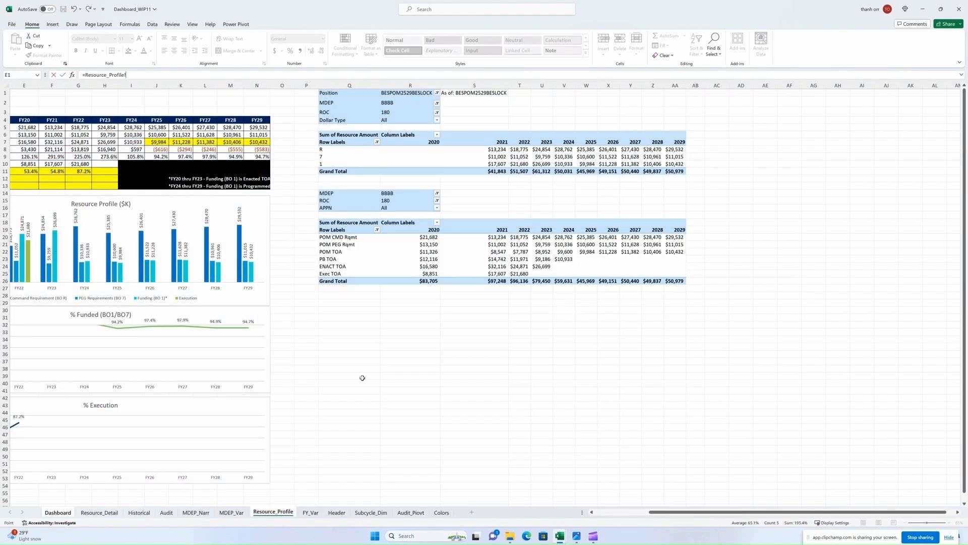
pyautogui.click(342, 302)
pyautogui.press('F4')
pyautogui.press('Return')
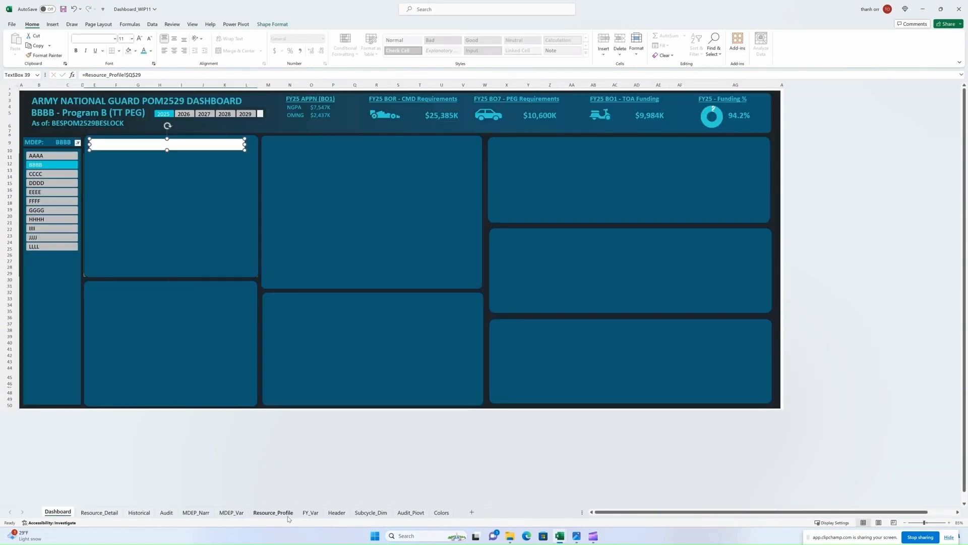
# In cell Q30 of Resource_Profile, enter the title formula ="MDEP Narrative: "&$R$2.
pyautogui.click(273, 512)
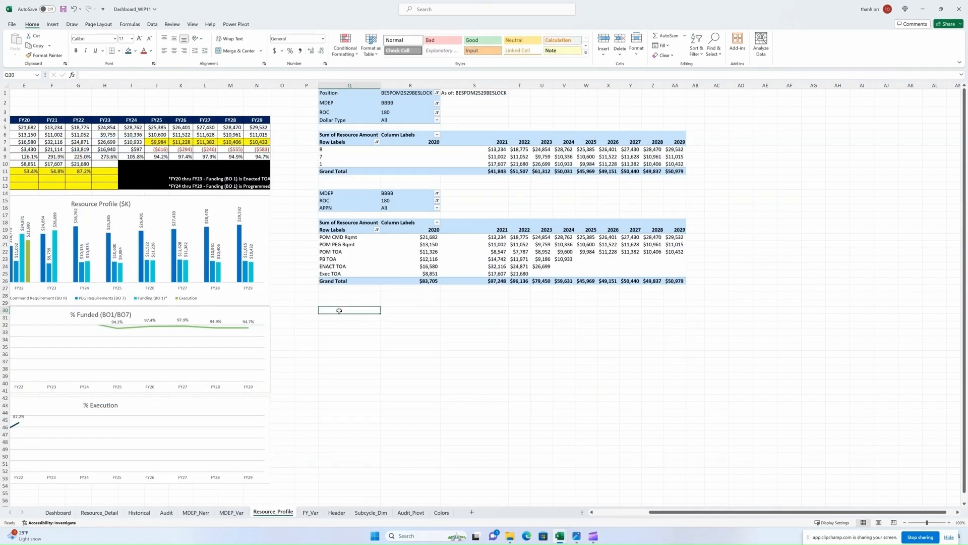
pyautogui.write('=')
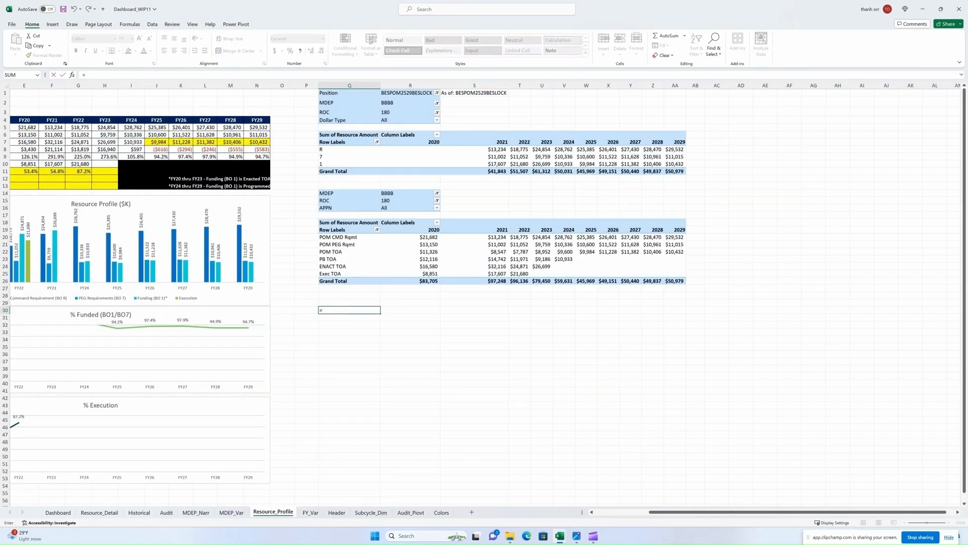
pyautogui.hotkey('alt', 'Tab')
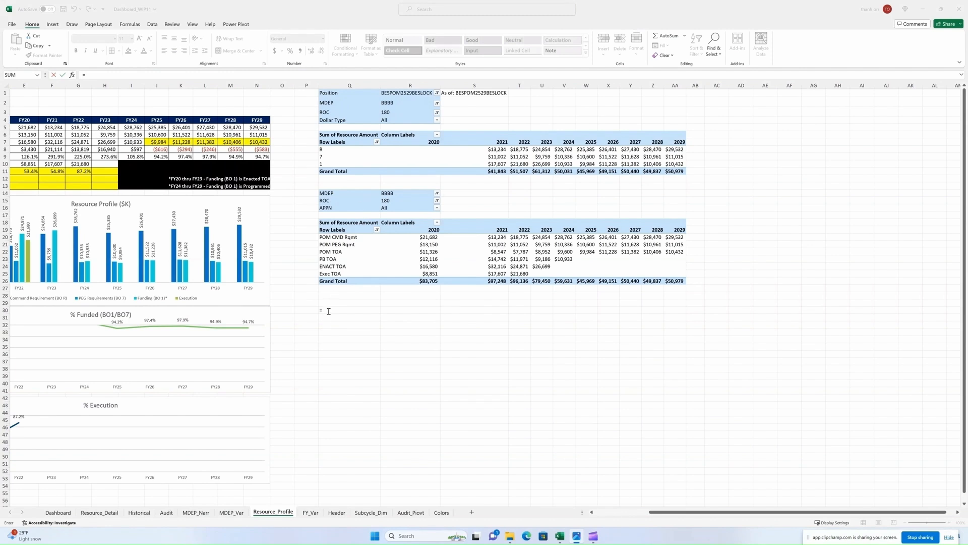
pyautogui.click(345, 310)
pyautogui.write('"')
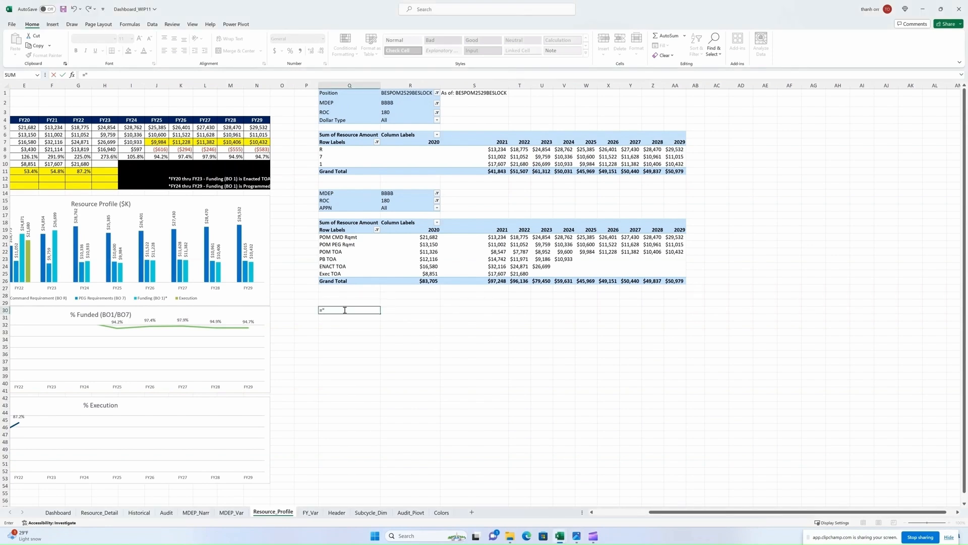
pyautogui.write('MDEP Narrative: "&')
pyautogui.write('R2')
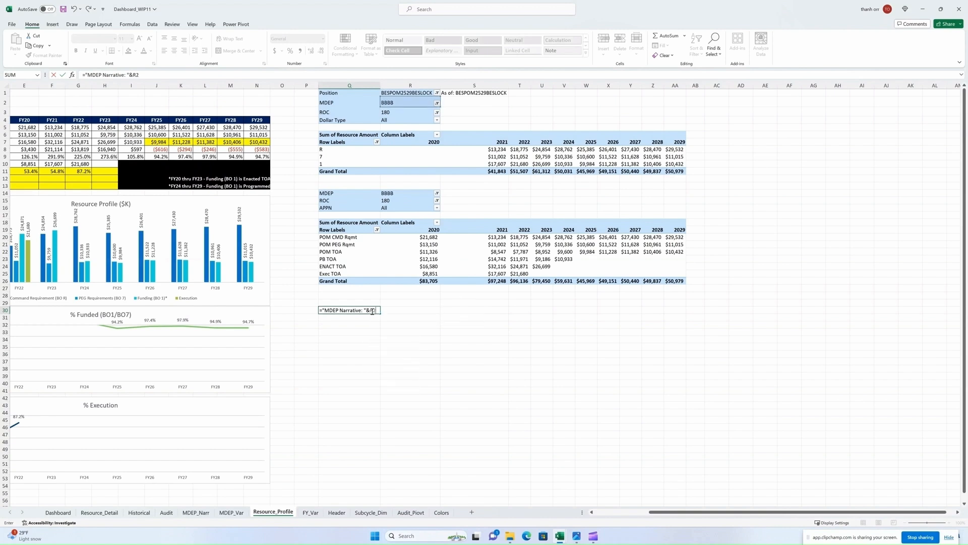
pyautogui.press('F4')
pyautogui.press('Return')
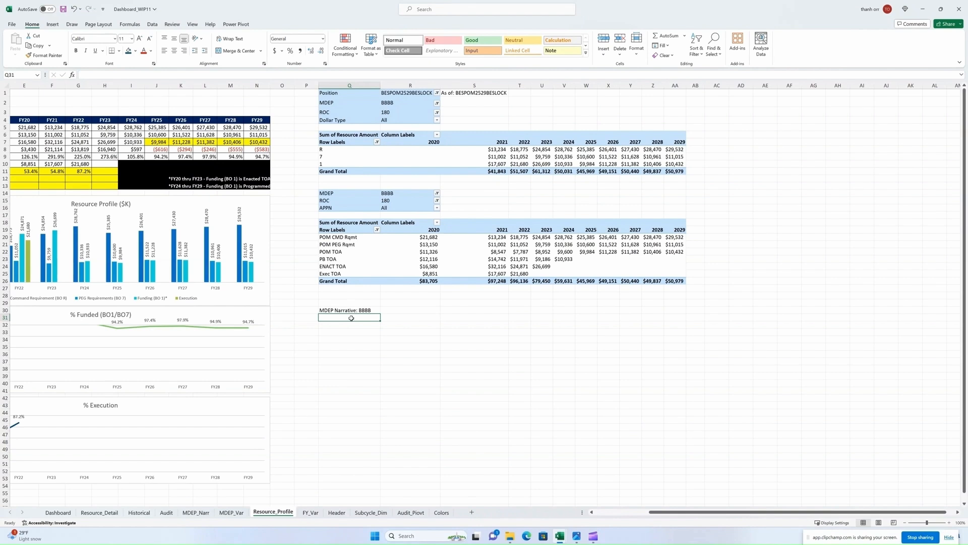
# Begin an XLOOKUP formula in cell Q31 of Resource_Profile with $R$2 as the lookup value.
pyautogui.write('=')
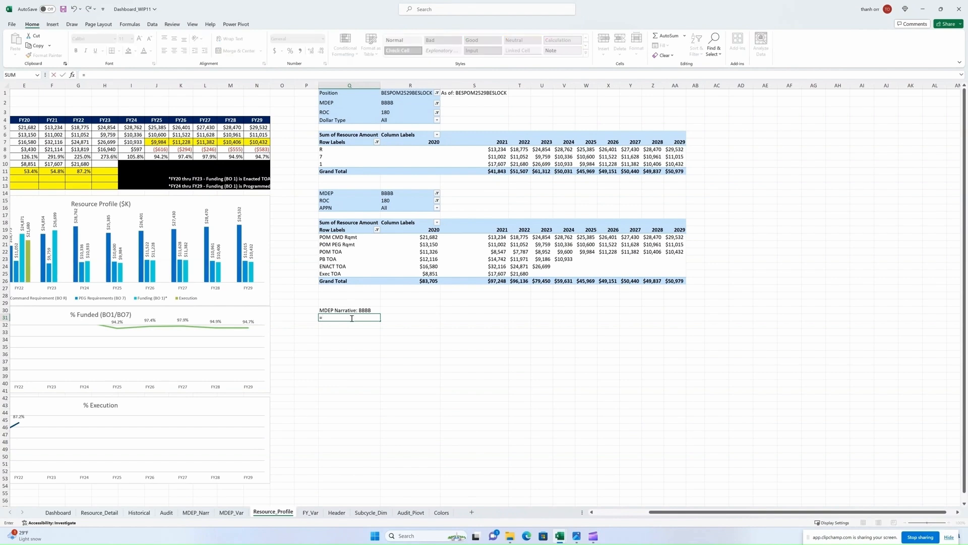
pyautogui.write('x')
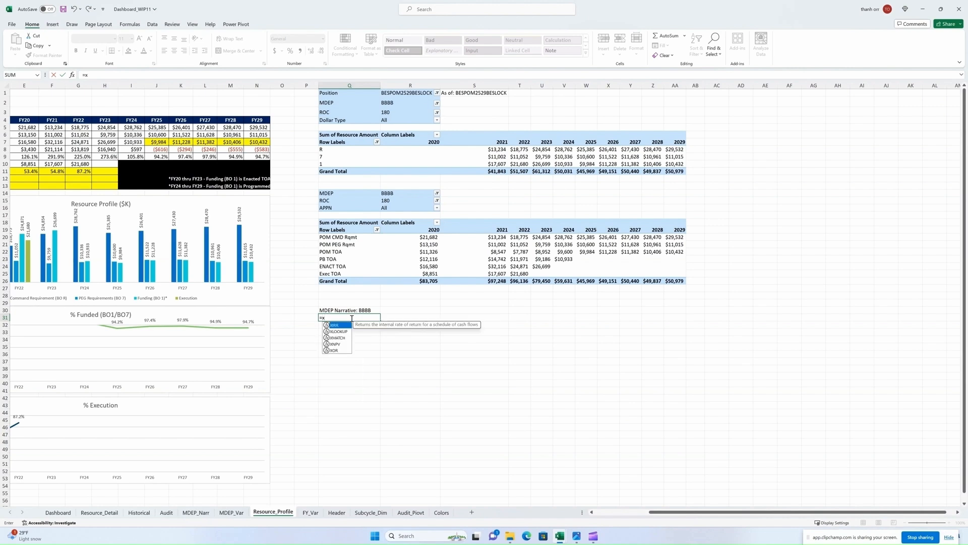
pyautogui.press('Down')
pyautogui.press('Tab')
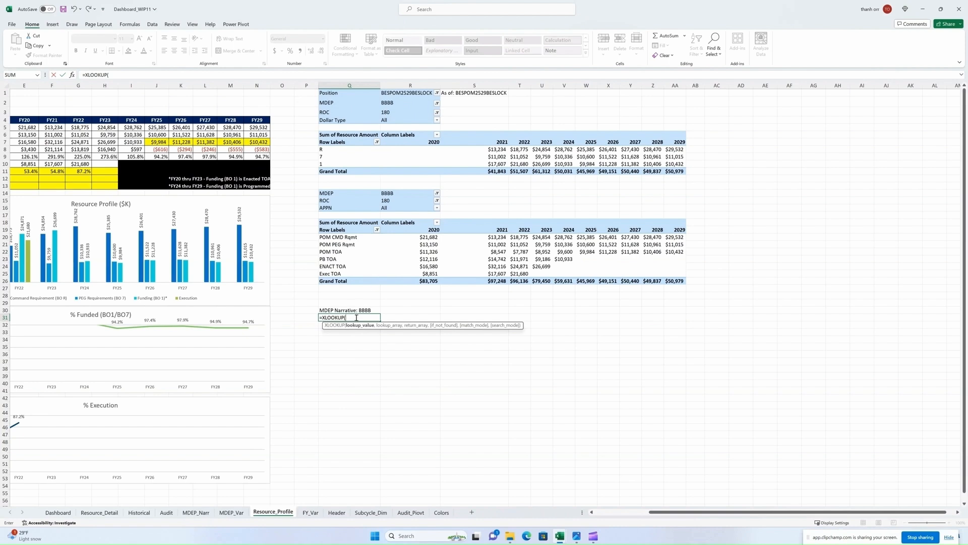
pyautogui.write('R')
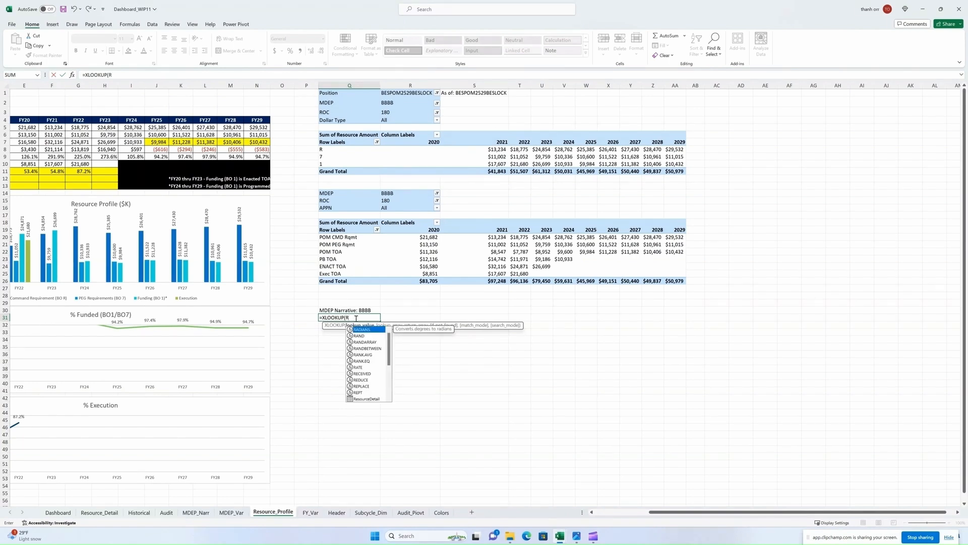
pyautogui.write('2')
pyautogui.press('F4')
pyautogui.write(',')
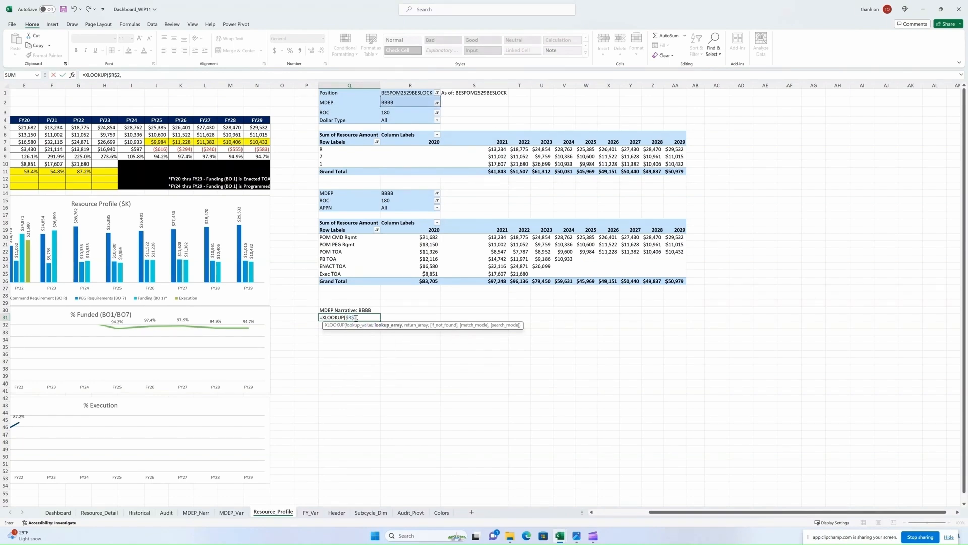
# Complete the XLOOKUP with MDEP_Narr column $A:$A as lookup array, $B:$B as return array and "N/A" if not found.
pyautogui.click(195, 513)
pyautogui.click(20, 85)
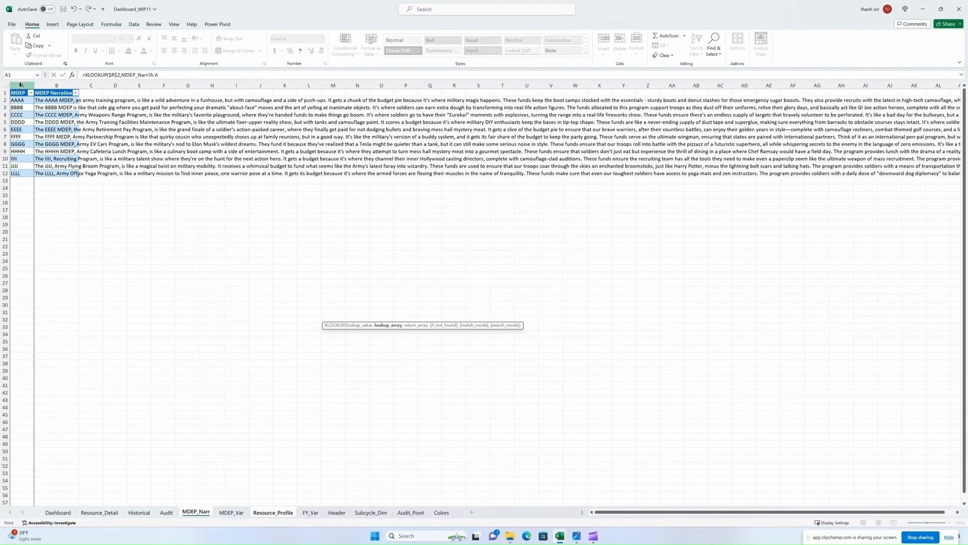
pyautogui.write(',')
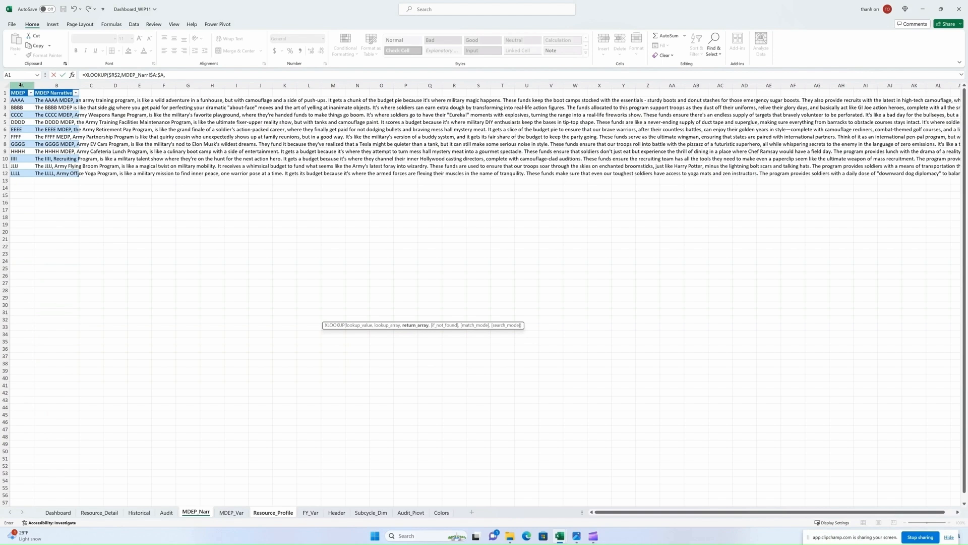
pyautogui.click(64, 85)
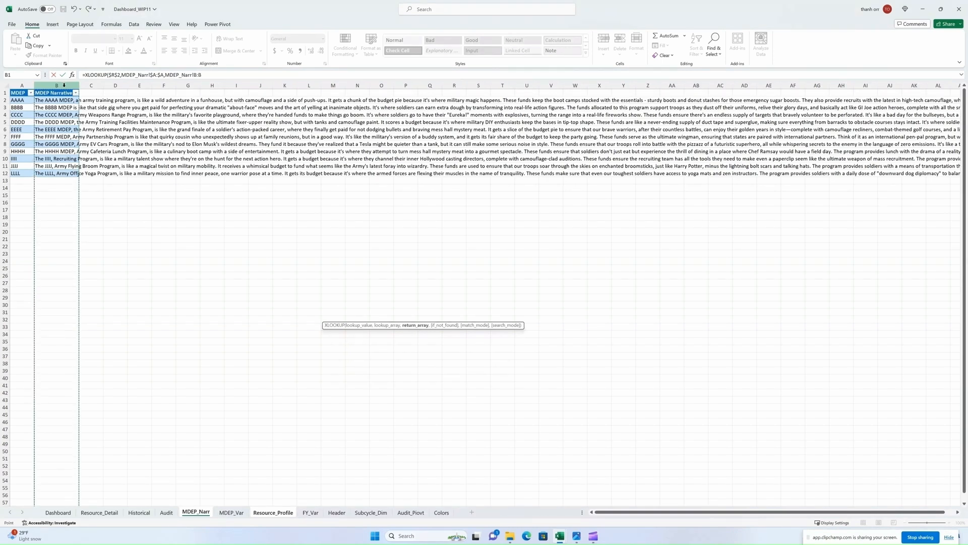
pyautogui.press('F4')
pyautogui.click(217, 74)
pyautogui.write(', "N/A')
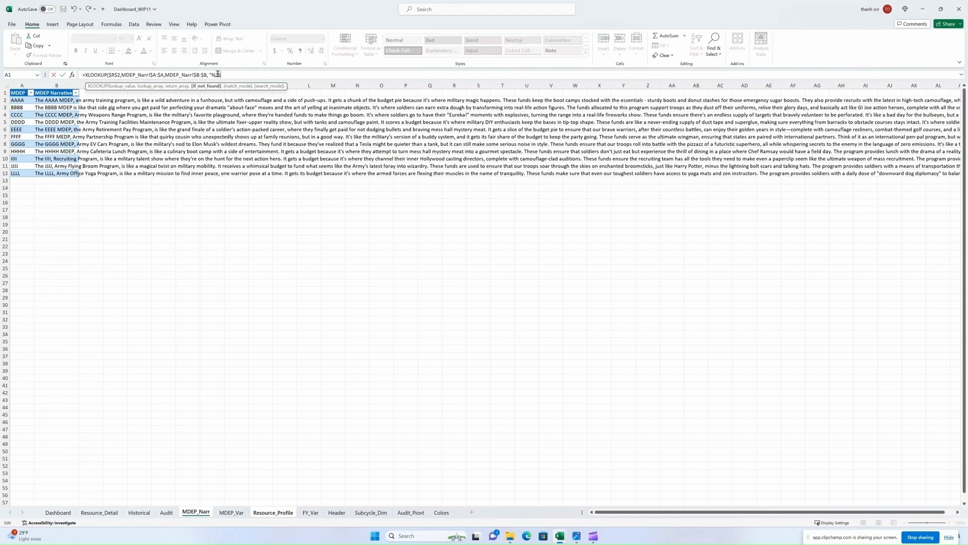
pyautogui.press('Return')
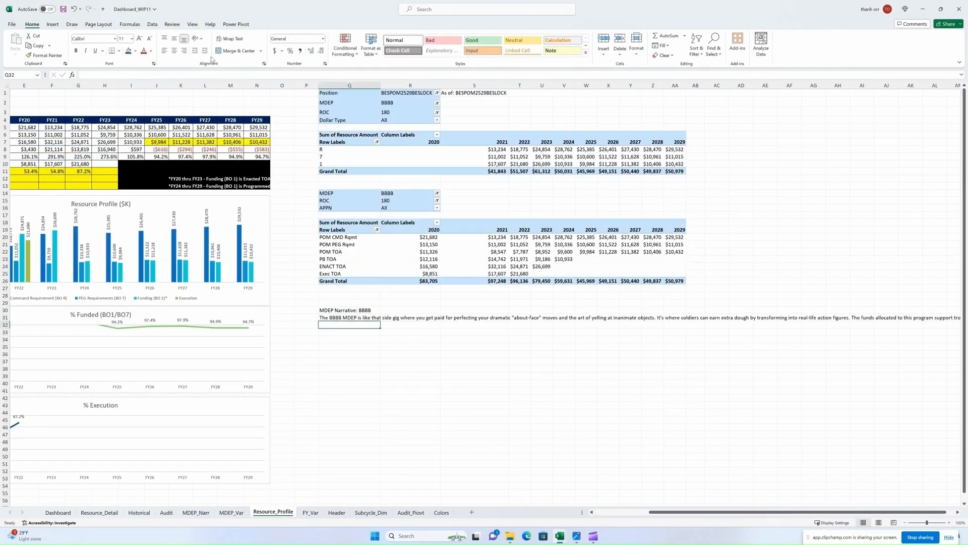
# Relink the text box on the Dashboard's first panel to =Resource_Profile!$Q$30.
pyautogui.click(65, 513)
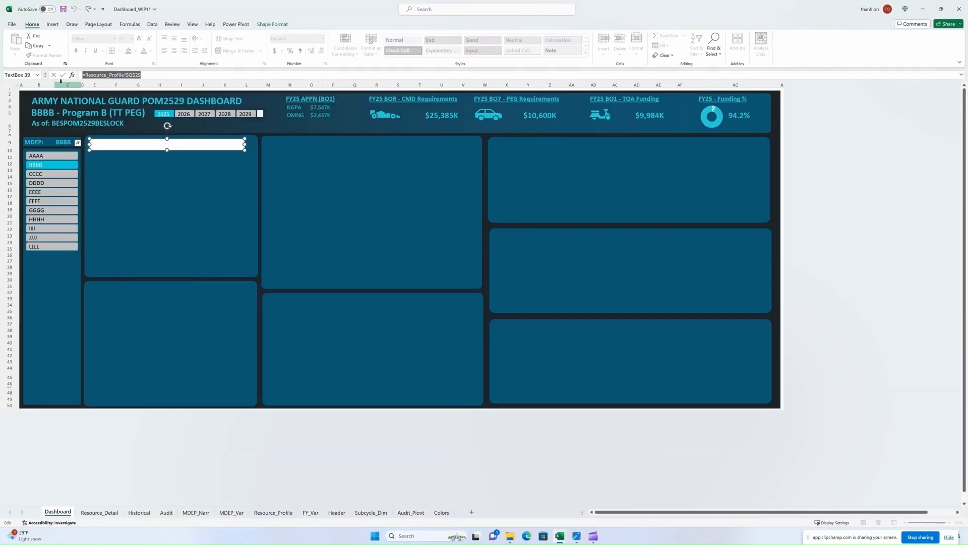
pyautogui.write('=')
pyautogui.click(271, 512)
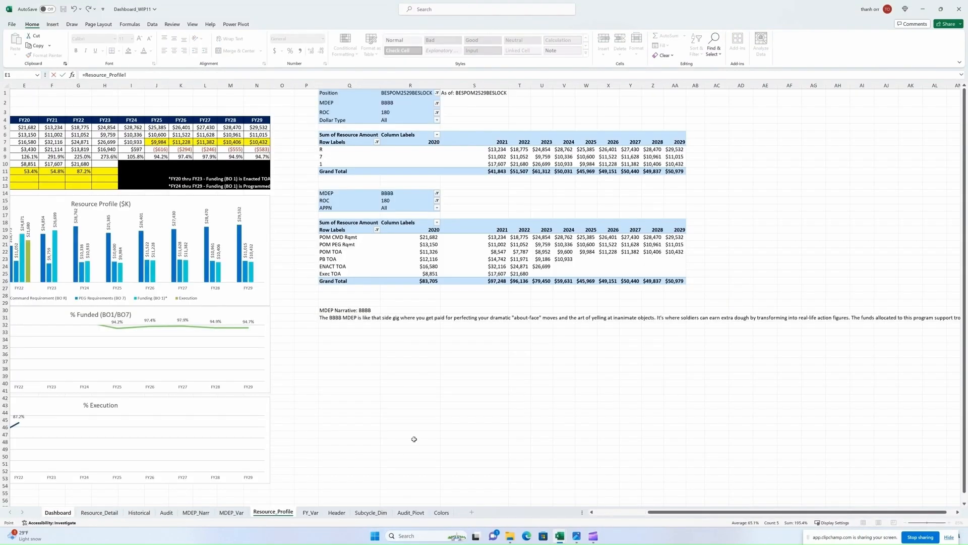
pyautogui.click(308, 311)
pyautogui.click(129, 74)
pyautogui.write('Q30')
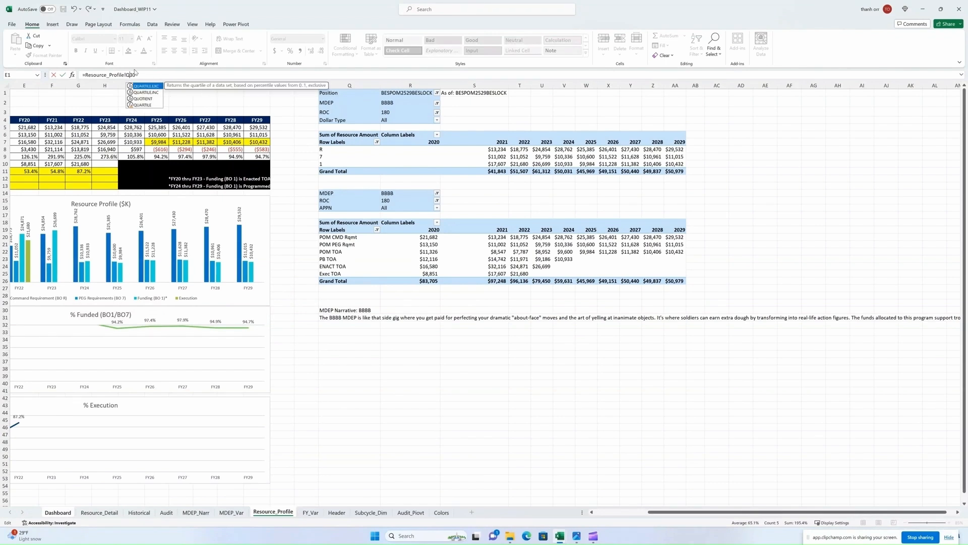
pyautogui.press('Return')
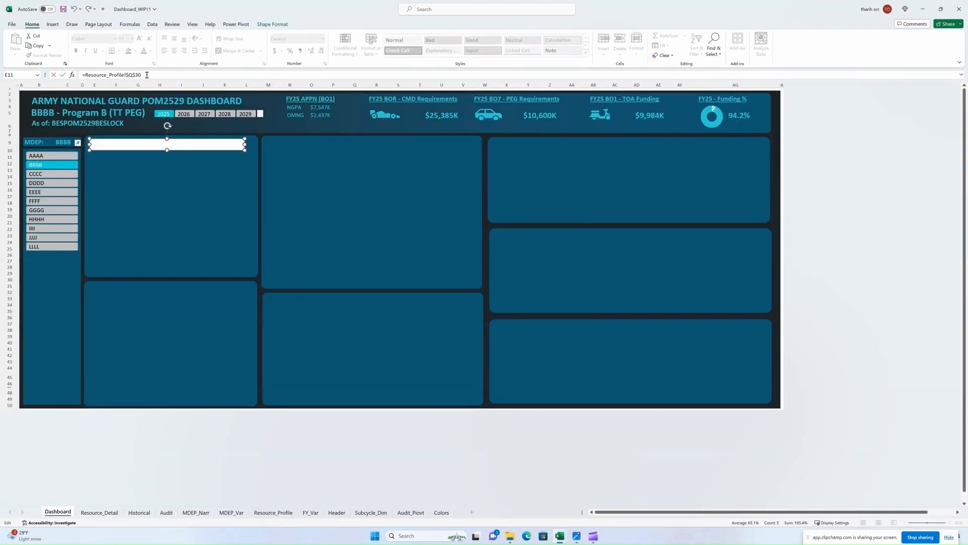
pyautogui.click(145, 164)
# Enlarge the MDEP Narrative title text and make it bold and turquoise.
pyautogui.click(143, 145)
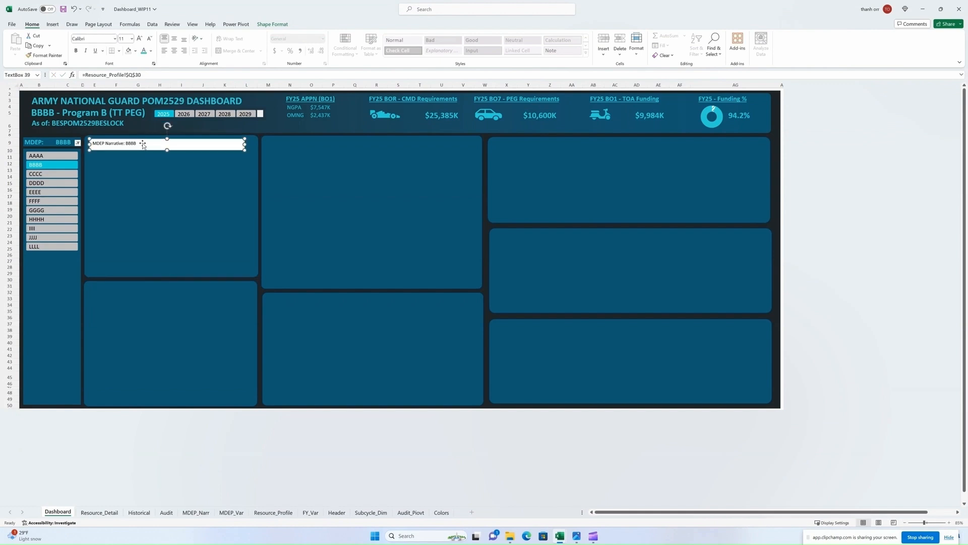
pyautogui.click(139, 40)
pyautogui.click(140, 40)
pyautogui.click(140, 39)
pyautogui.click(76, 50)
pyautogui.click(144, 51)
# Remove the white fill from the MDEP Narrative text box and increase its font size once more.
pyautogui.click(272, 25)
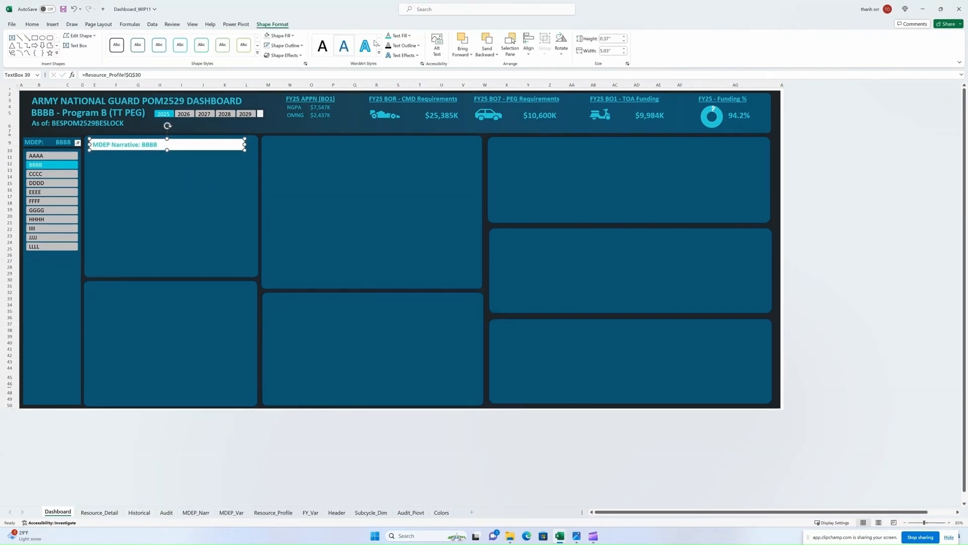
pyautogui.click(279, 36)
pyautogui.click(281, 136)
pyautogui.click(33, 24)
pyautogui.click(140, 40)
pyautogui.click(176, 191)
pyautogui.click(52, 24)
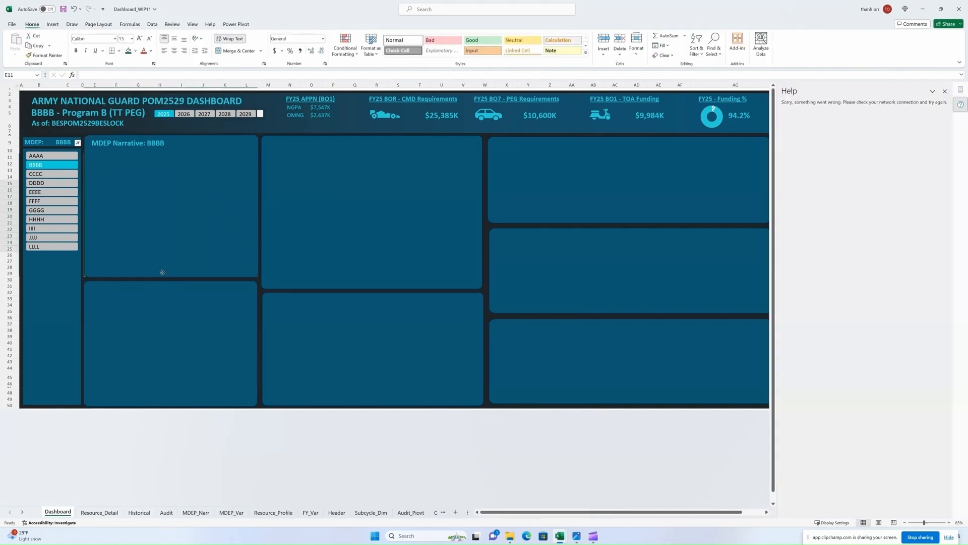
# Shrink the first panel's rectangle to a thin title bar just tall enough for the MDEP Narrative heading.
pyautogui.click(162, 272)
pyautogui.moveTo(170, 277); pyautogui.dragTo(170, 151)
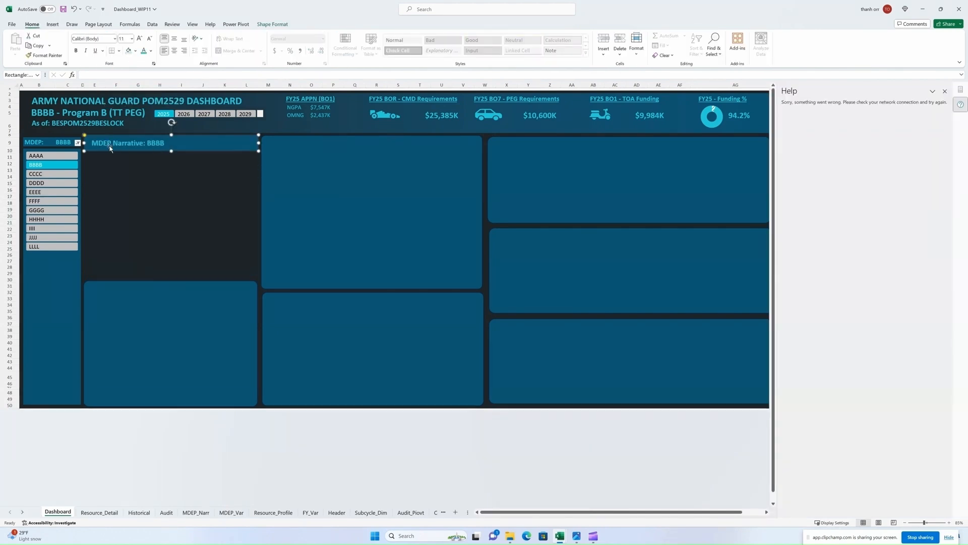
pyautogui.press('Escape')
pyautogui.click(88, 134)
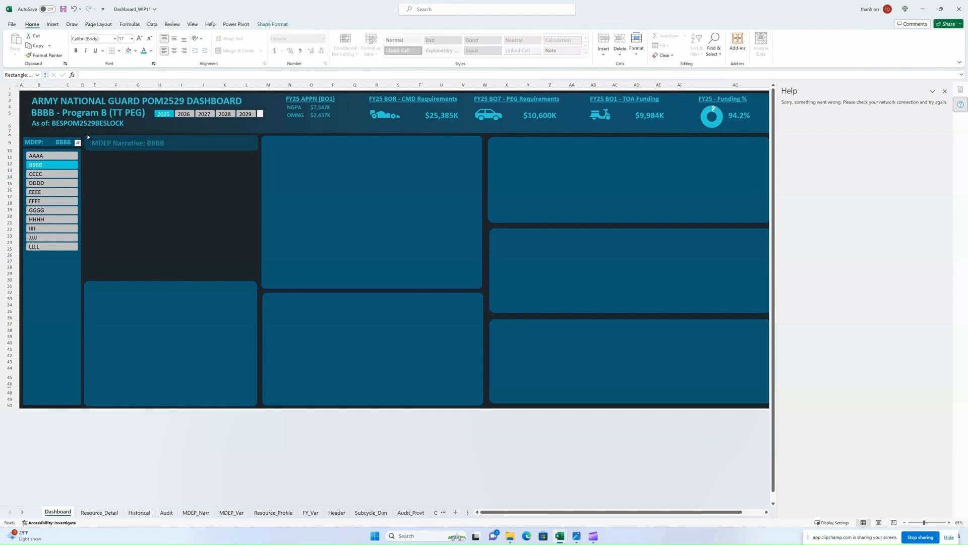
pyautogui.click(111, 161)
pyautogui.click(94, 155)
pyautogui.click(94, 150)
# Merge and center cells E11:L28 below the title bar and fill them with the panels' dark blue.
pyautogui.click(95, 155)
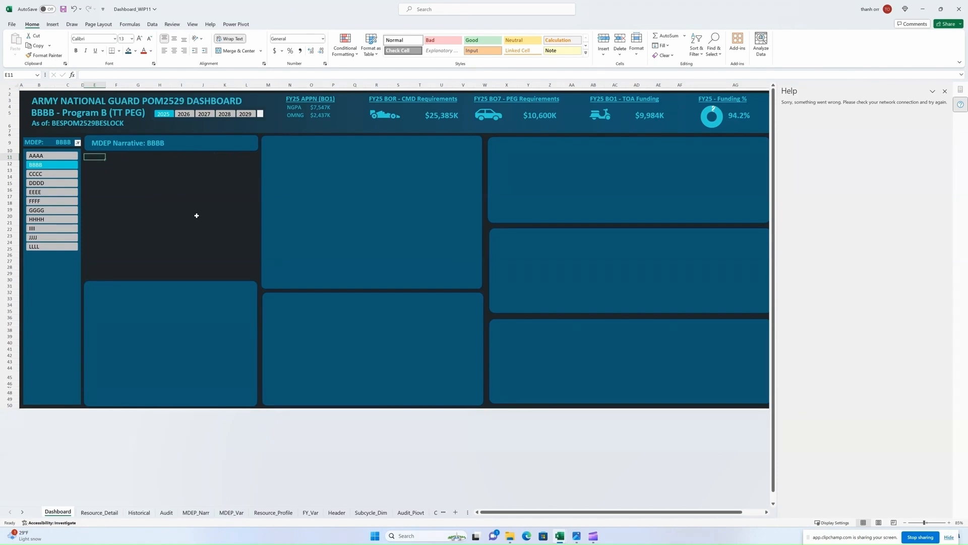
pyautogui.keyDown('shift'); pyautogui.click(245, 268); pyautogui.keyUp('shift')
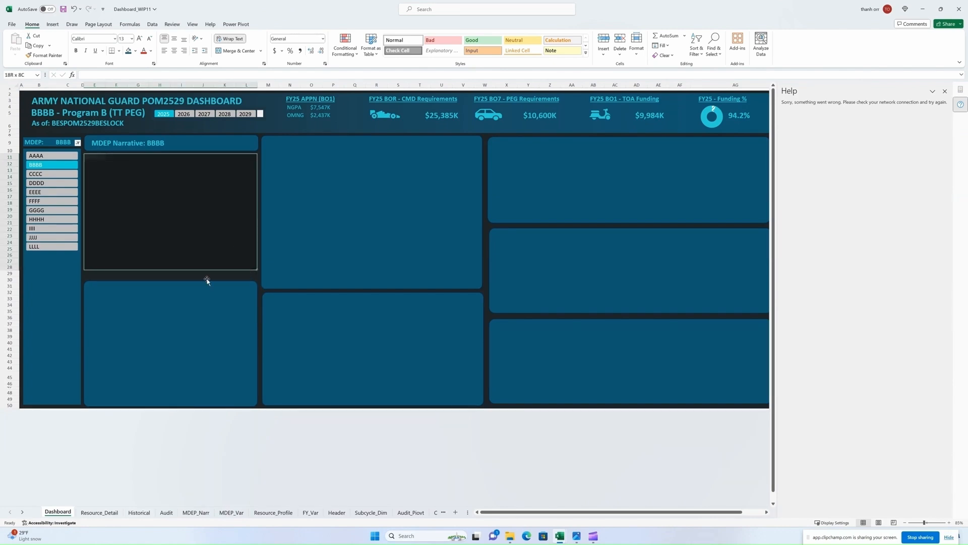
pyautogui.click(237, 51)
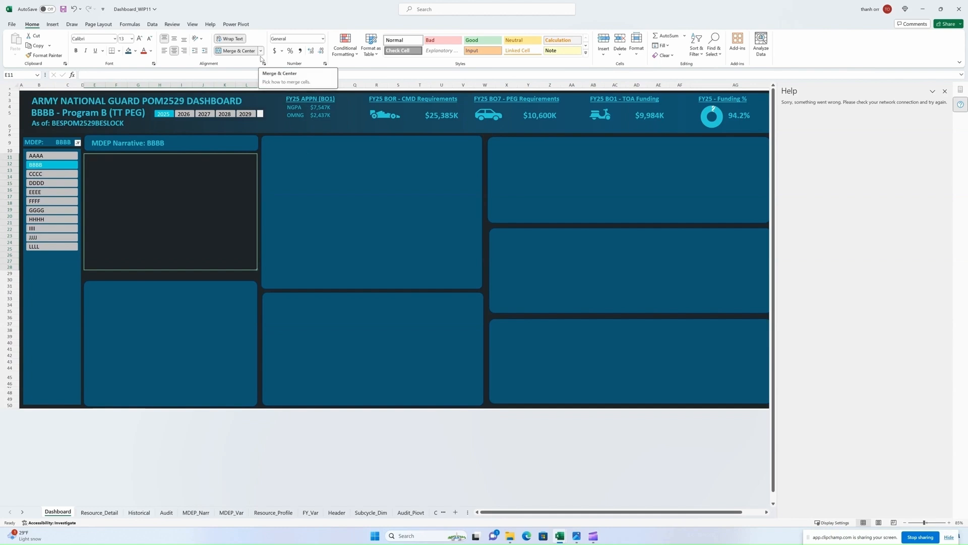
pyautogui.click(136, 51)
pyautogui.click(139, 144)
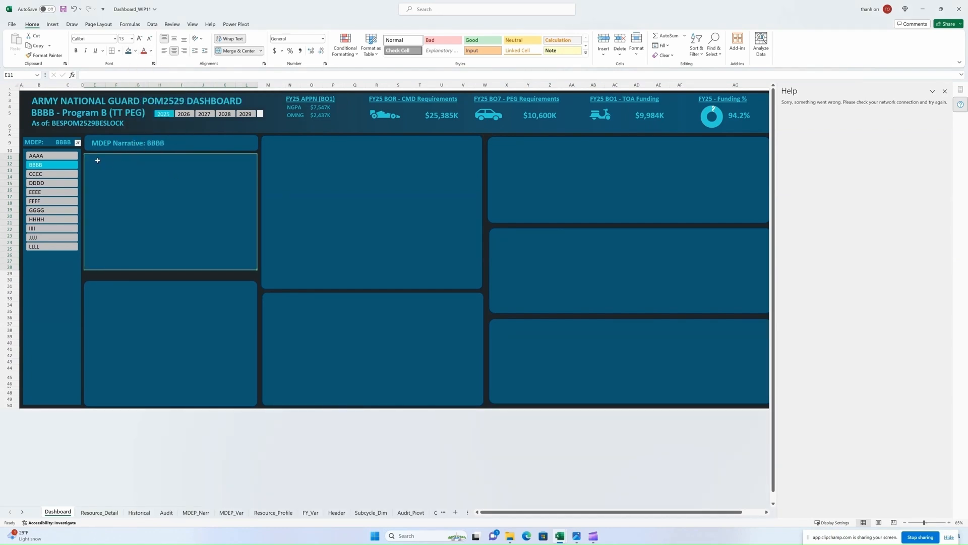
# Link the merged cell below the MDEP Narrative title to =Resource_Profile!$Q$31.
pyautogui.click(159, 79)
pyautogui.write('=')
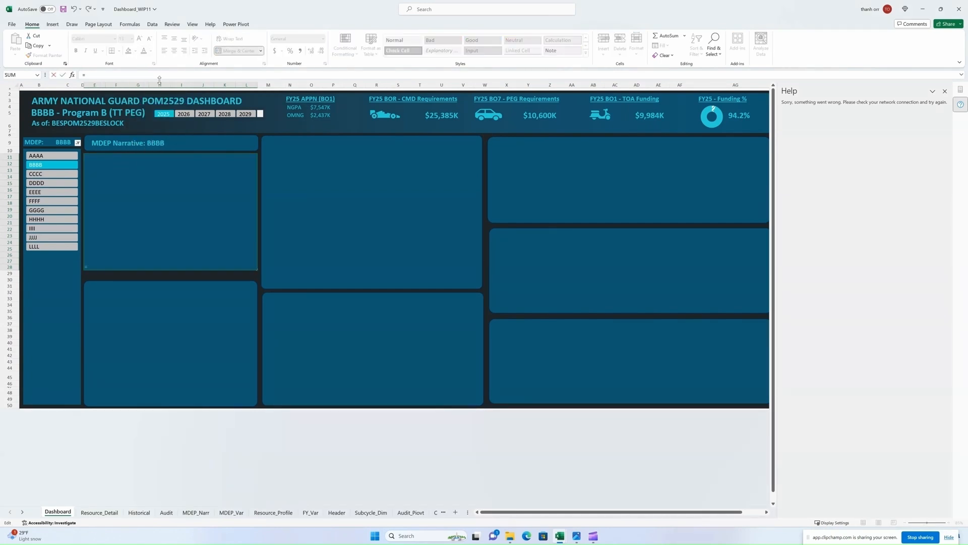
pyautogui.click(273, 512)
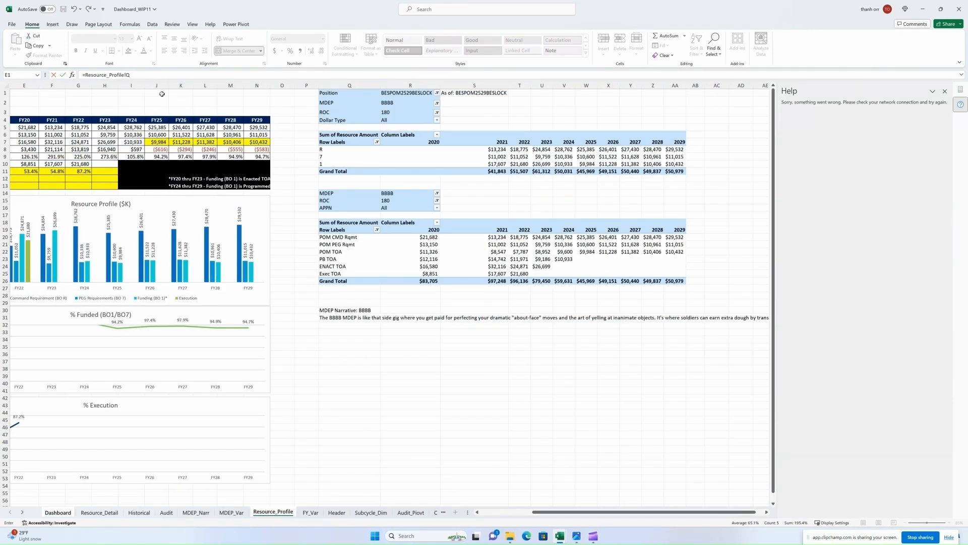
pyautogui.press('F4')
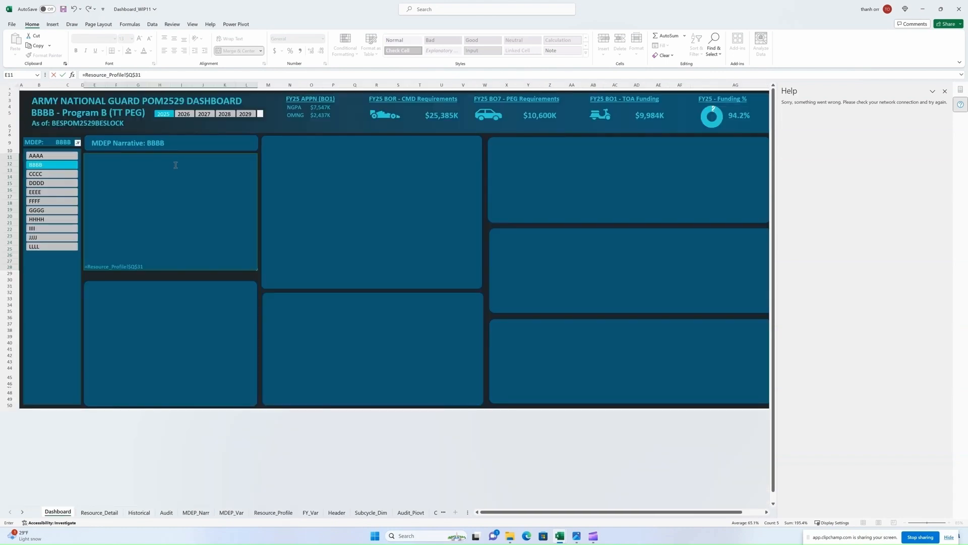
pyautogui.press('Return')
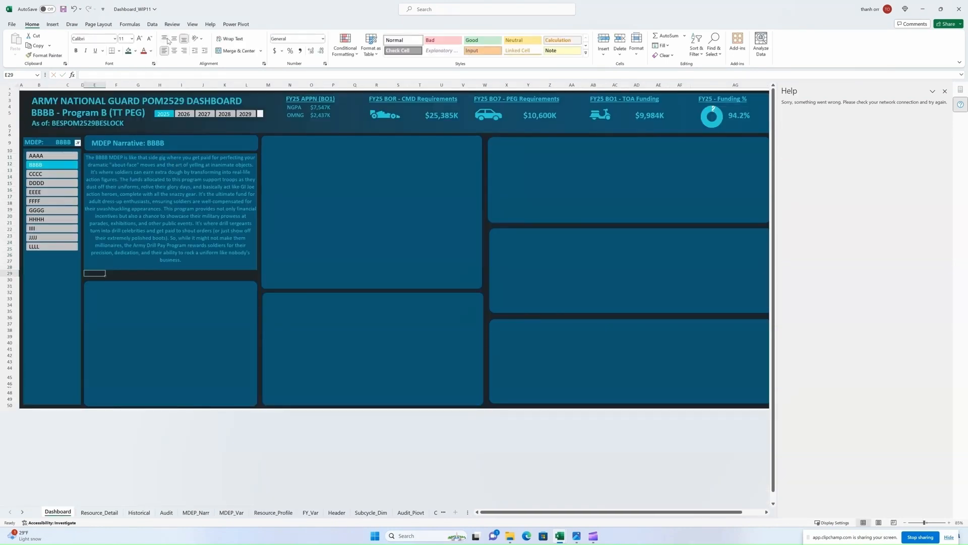
# Left-align the narrative text in the merged cell and increase its font size to 14.
pyautogui.click(153, 188)
pyautogui.click(164, 51)
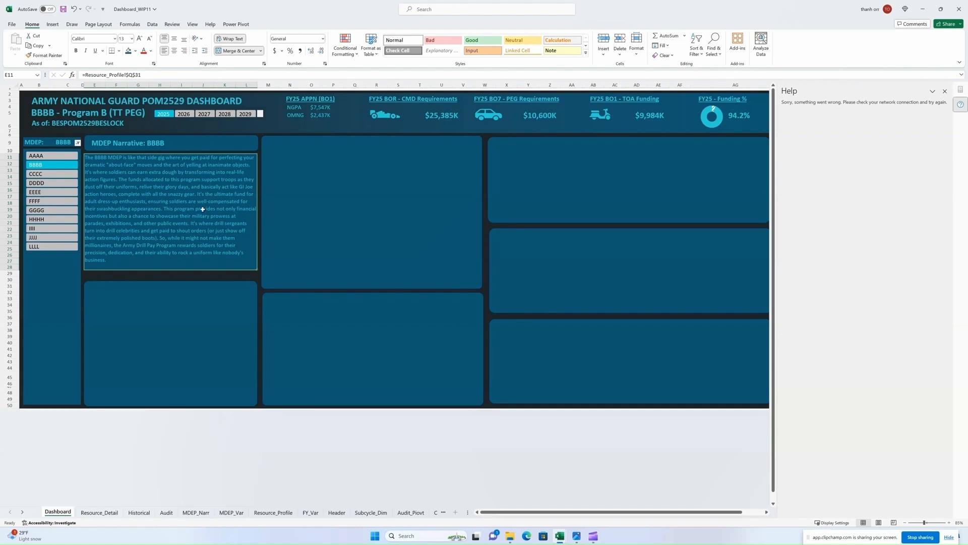
pyautogui.click(140, 40)
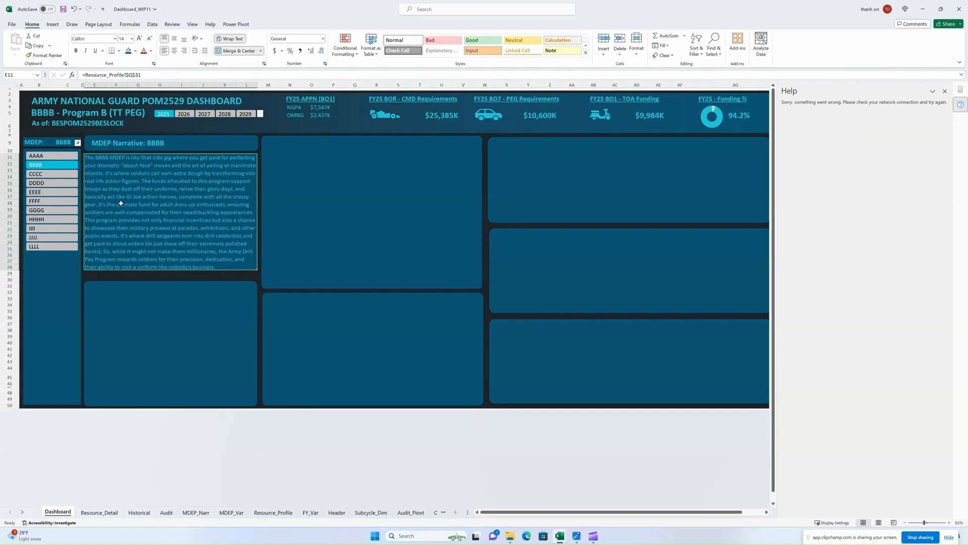
# Duplicate the MDEP Narrative title text box into the empty panel below the narrative.
pyautogui.scroll(-1, 121, 203)
pyautogui.scroll(1, 121, 203)
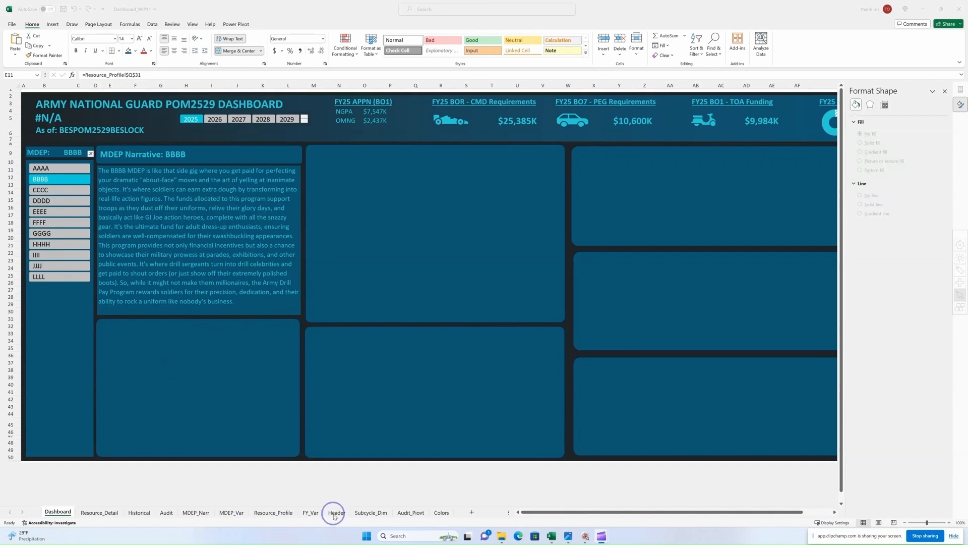
pyautogui.click(157, 159)
pyautogui.moveTo(157, 160); pyautogui.dragTo(156, 337)
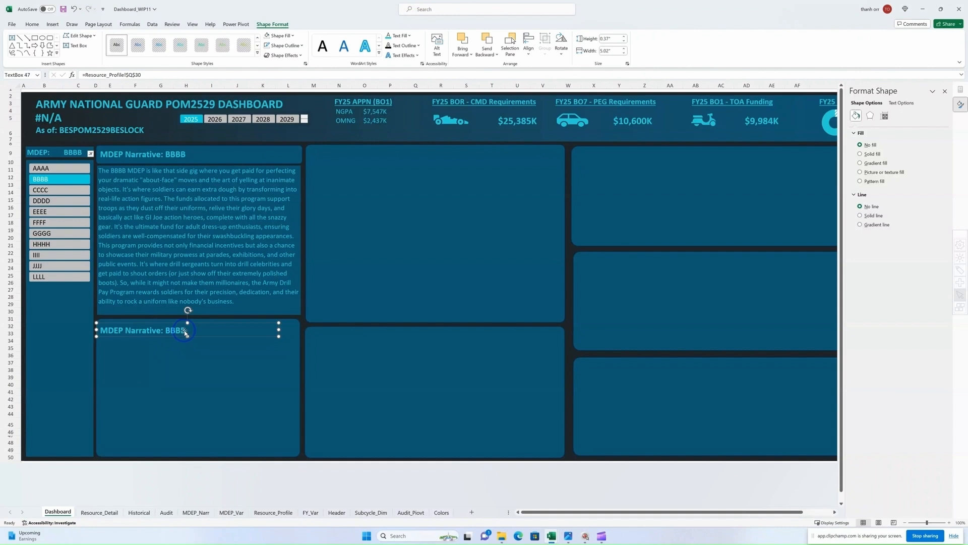
# Link the duplicated title text box to cell G19 of the Header sheet.
pyautogui.moveTo(156, 75); pyautogui.dragTo(83, 74)
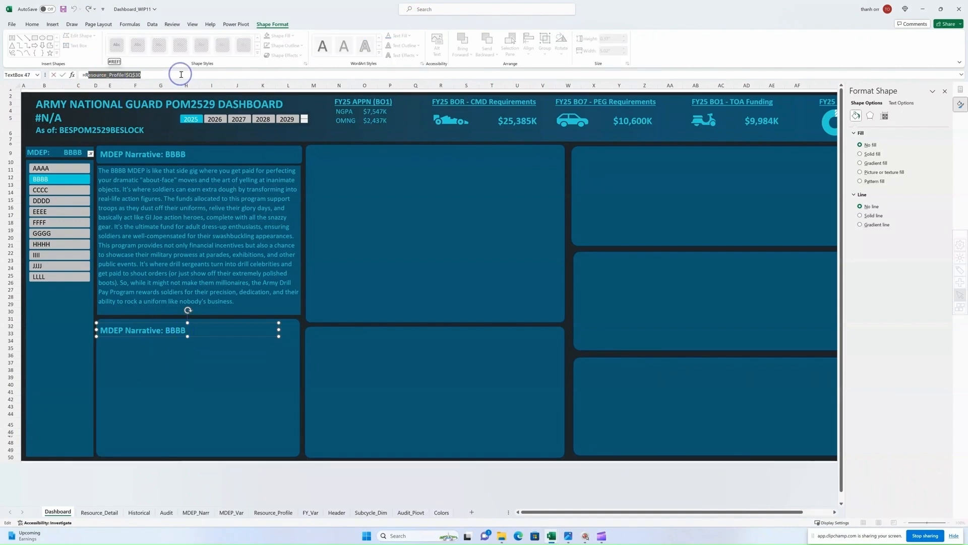
pyautogui.press('BackSpace')
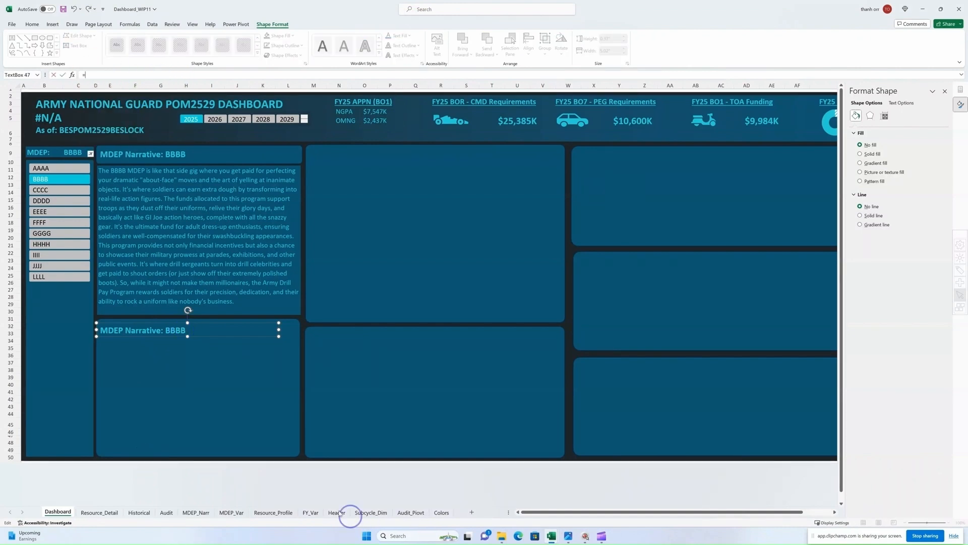
pyautogui.click(336, 511)
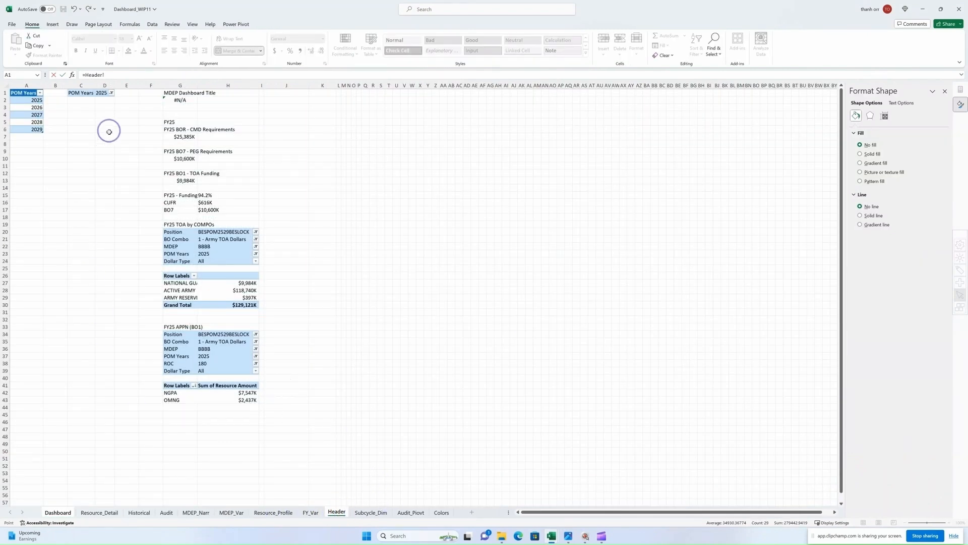
pyautogui.write('G19')
pyautogui.press('Return')
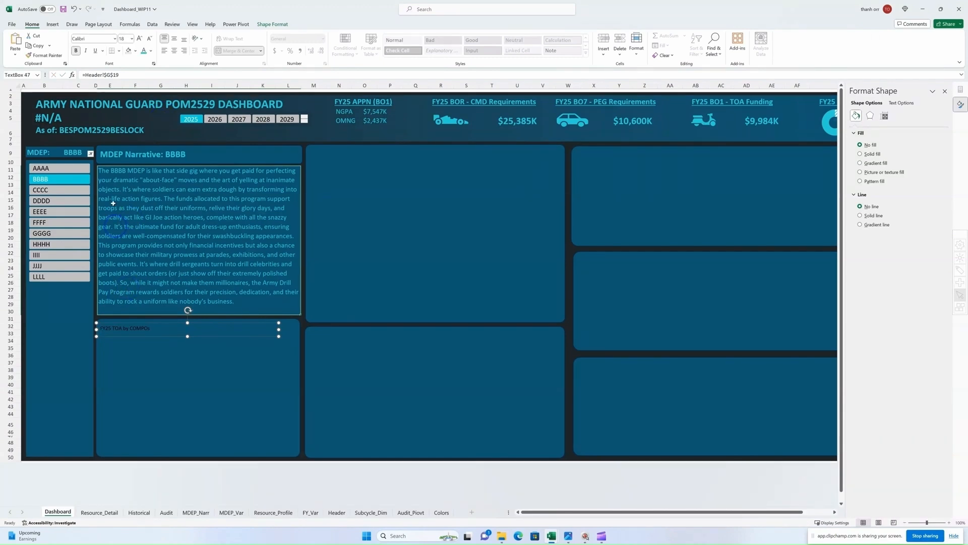
# Enlarge the FY25 TOA by COMPOs title text and color it light blue like the other panel titles.
pyautogui.click(140, 38)
pyautogui.click(144, 50)
pyautogui.click(202, 379)
pyautogui.click(336, 512)
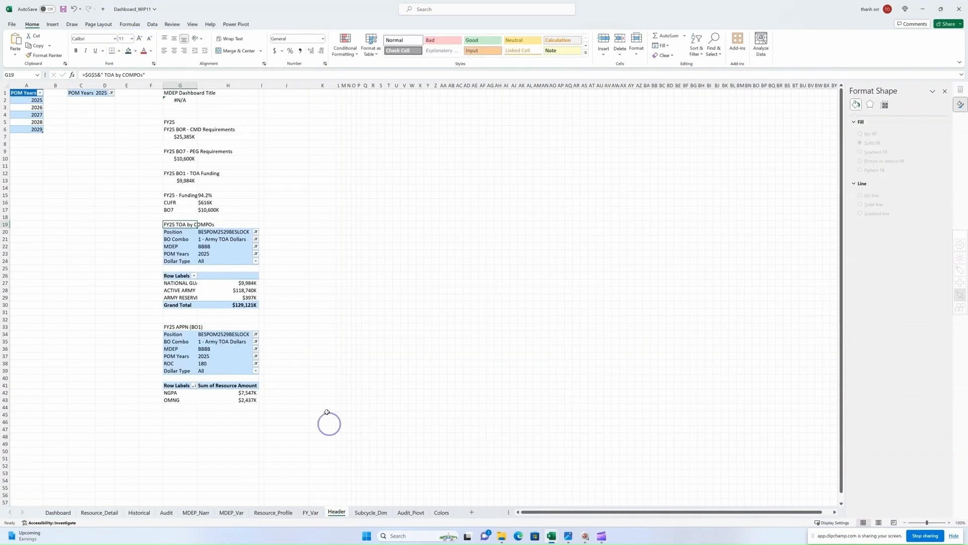
pyautogui.click(183, 287)
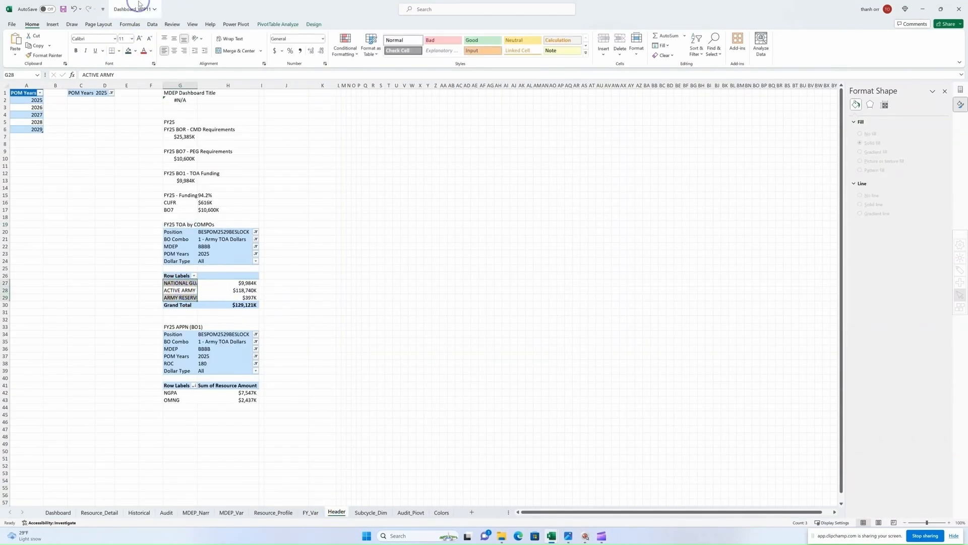
pyautogui.click(53, 25)
pyautogui.click(241, 55)
pyautogui.click(246, 154)
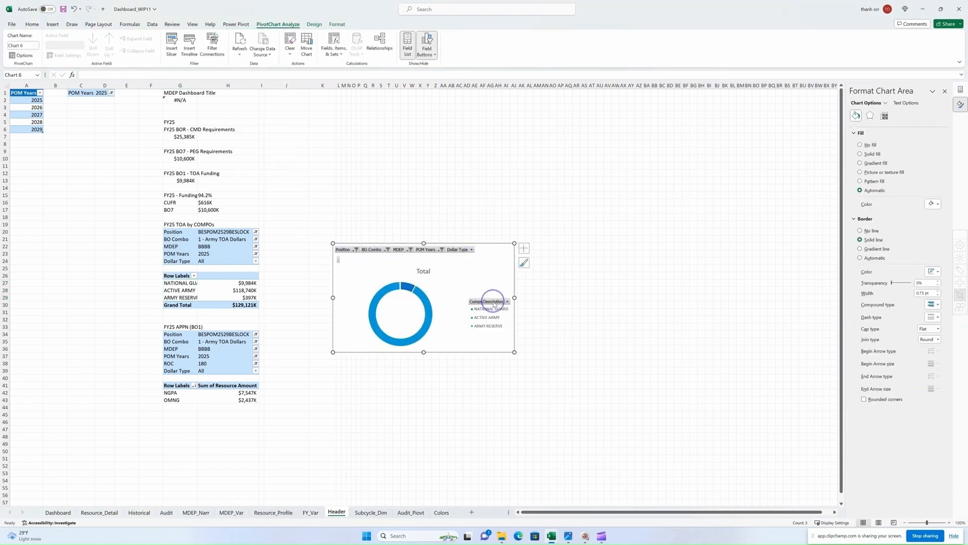
pyautogui.rightClick(498, 265)
pyautogui.click(496, 264)
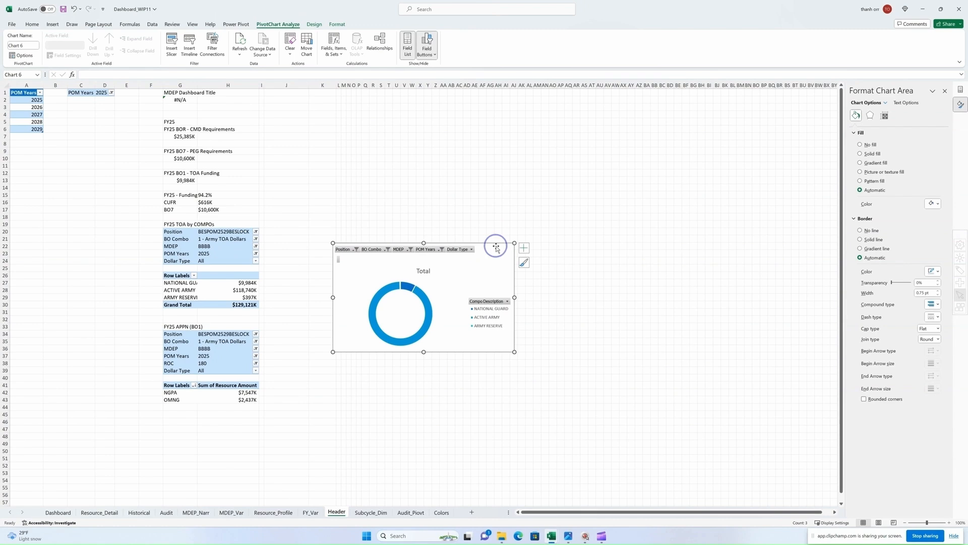
pyautogui.press('Delete')
# On the Header sheet, enter =G27 in J27 and fill it through K29 to mirror the COMPO names and amounts.
pyautogui.click(285, 282)
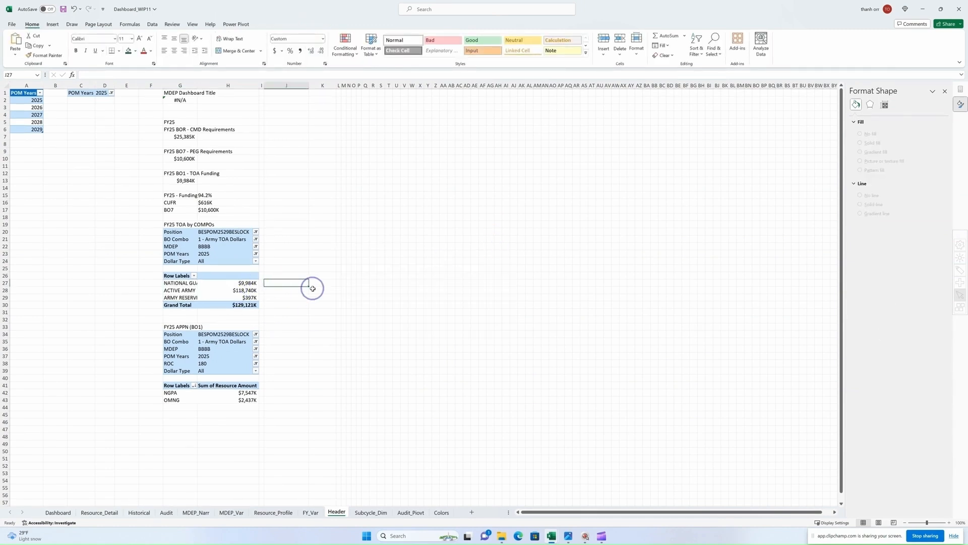
pyautogui.write('=')
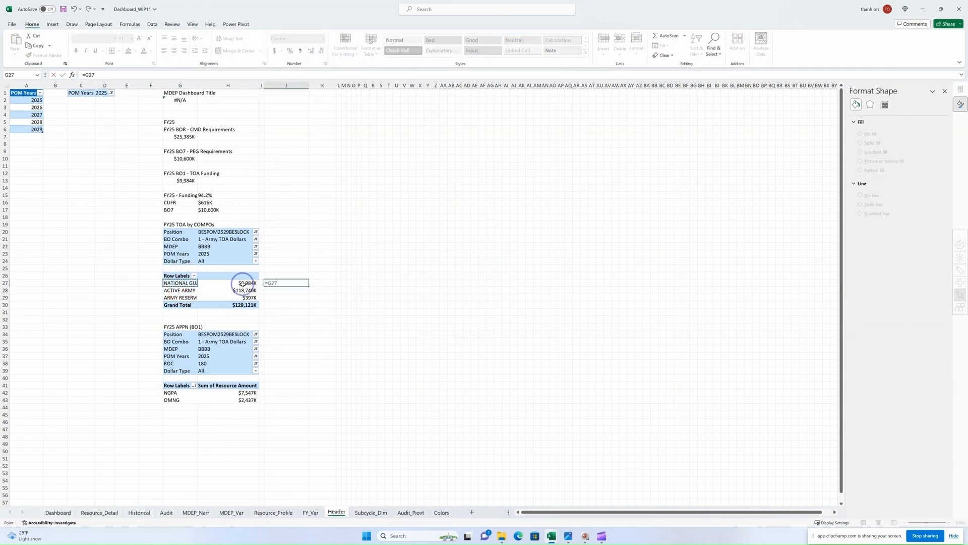
pyautogui.press('Return')
pyautogui.click(306, 283)
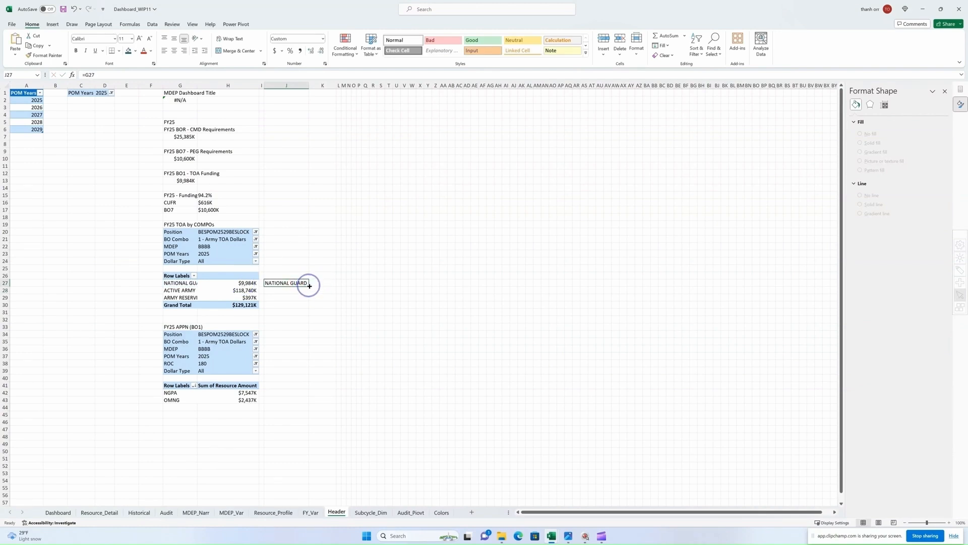
pyautogui.moveTo(308, 287); pyautogui.dragTo(335, 301)
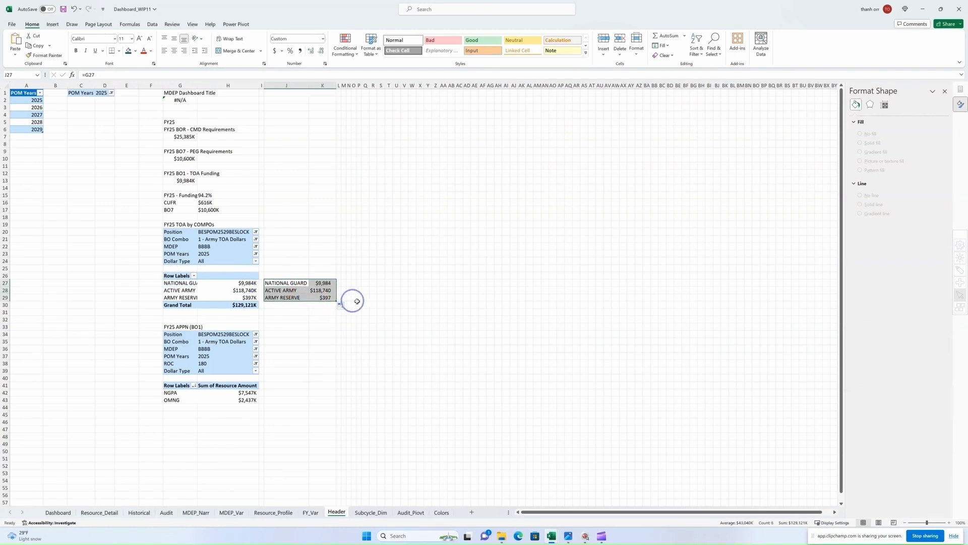
# Insert a doughnut chart from J27:K29 and move it by cut and paste onto the Dashboard sheet.
pyautogui.click(50, 24)
pyautogui.click(242, 55)
pyautogui.click(246, 152)
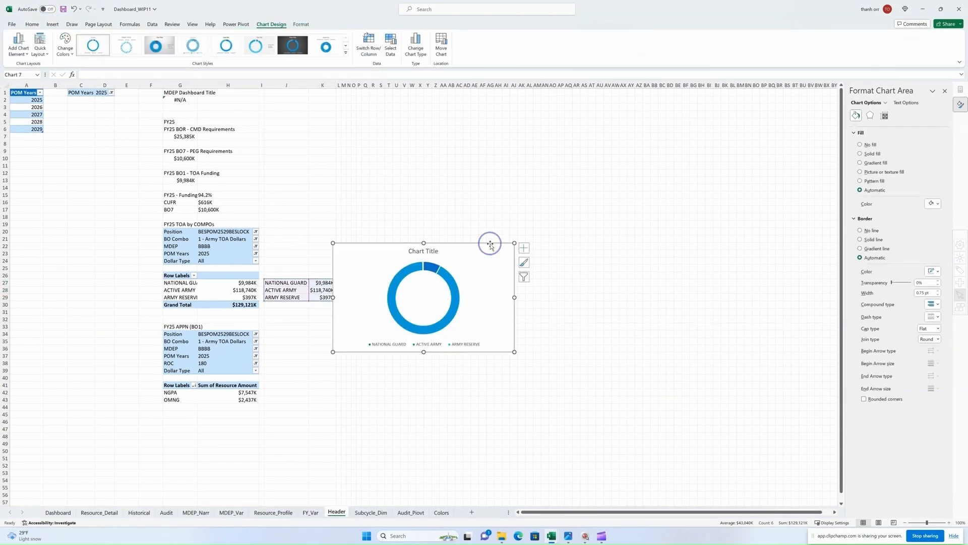
pyautogui.press('Delete')
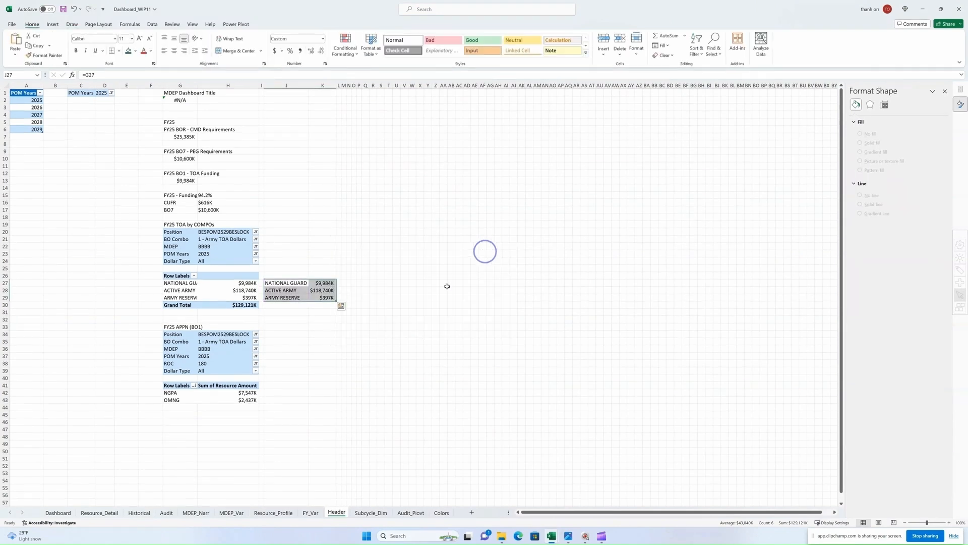
pyautogui.click(58, 513)
pyautogui.rightClick(172, 368)
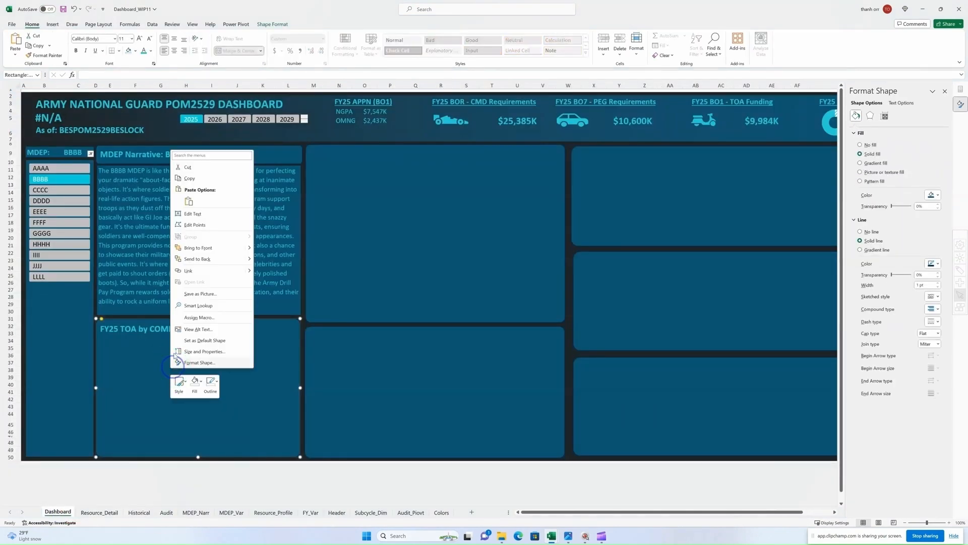
pyautogui.click(191, 200)
# Fit the doughnut chart inside the FY25 TOA by COMPOs panel and delete its built-in chart title.
pyautogui.moveTo(227, 339); pyautogui.dragTo(238, 359)
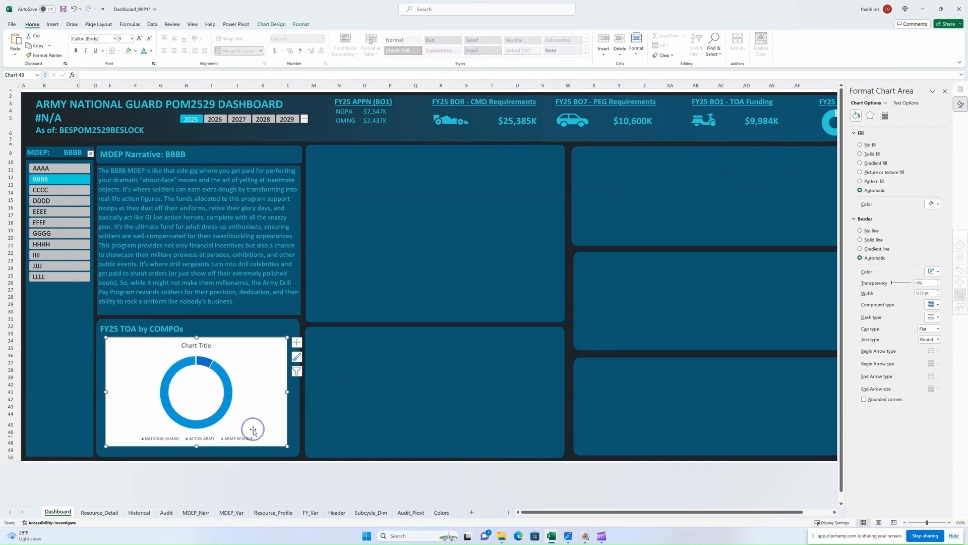
pyautogui.moveTo(286, 445); pyautogui.dragTo(287, 452)
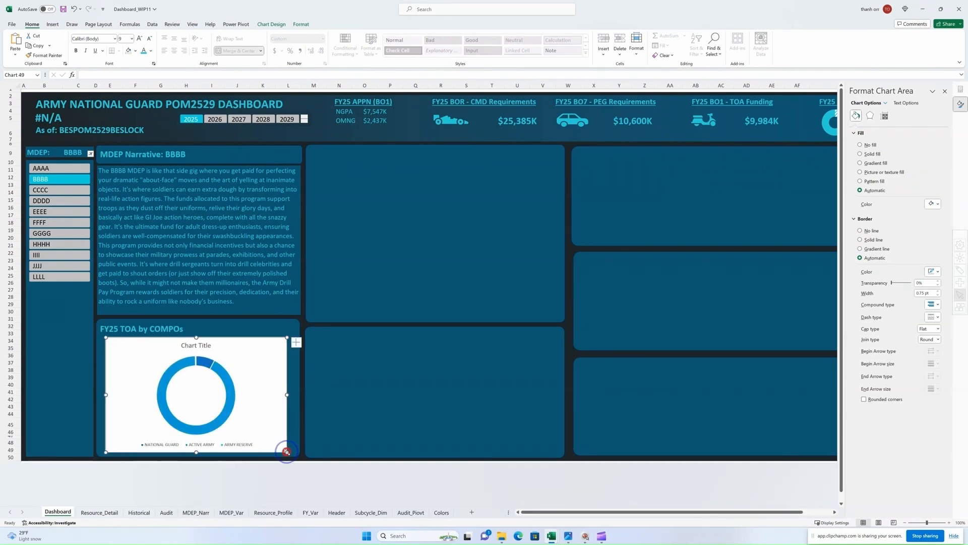
pyautogui.click(199, 344)
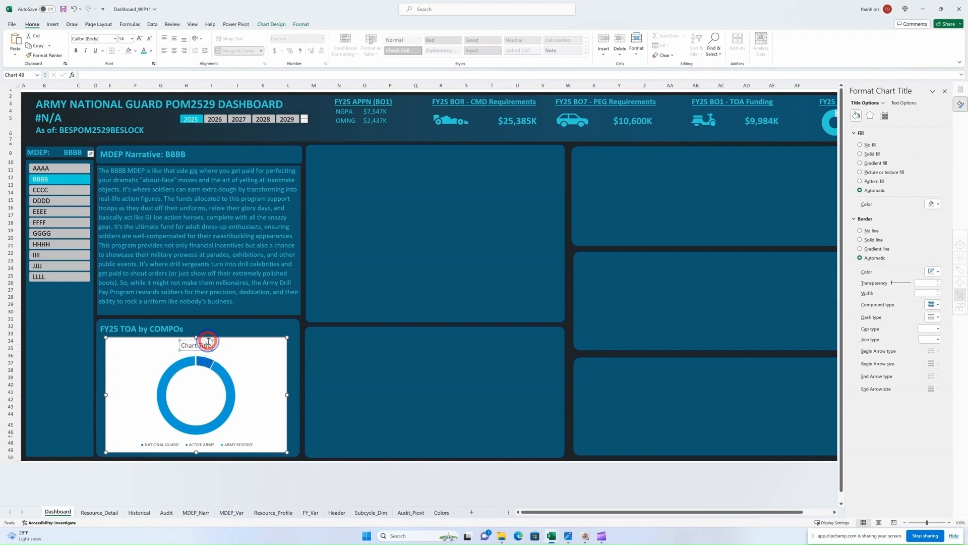
pyautogui.press('Delete')
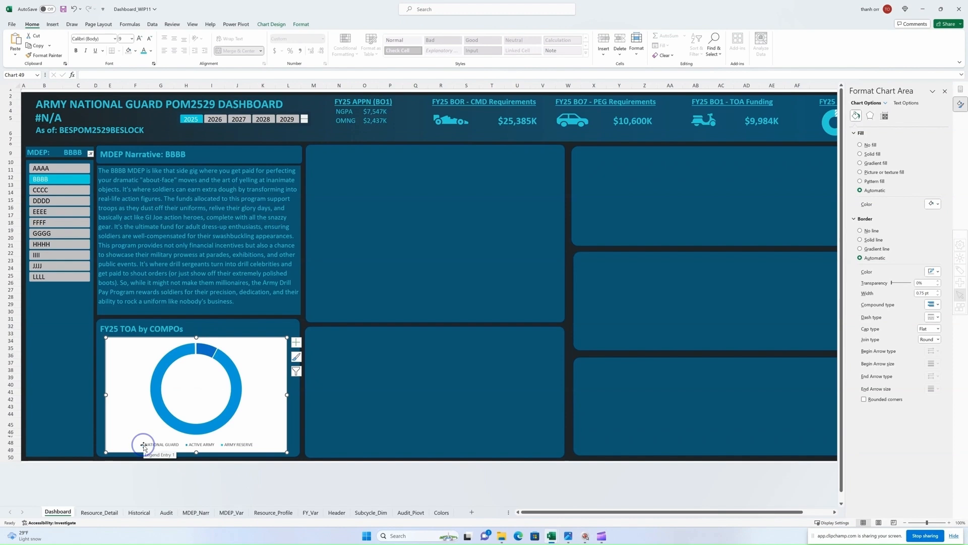
# Add data labels to the doughnut showing category name and percentage instead of value, separated by a new line.
pyautogui.click(297, 342)
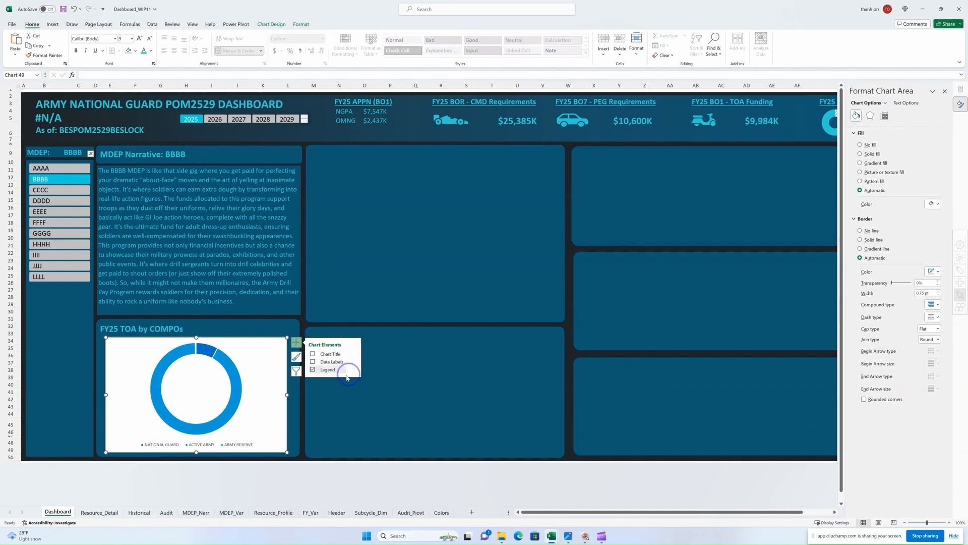
pyautogui.click(313, 361)
pyautogui.click(354, 361)
pyautogui.click(373, 384)
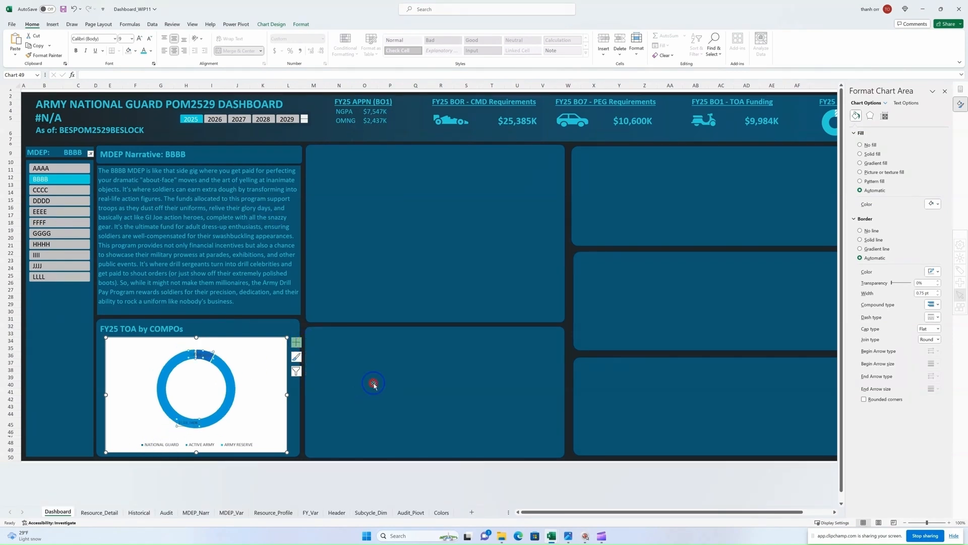
pyautogui.click(892, 121)
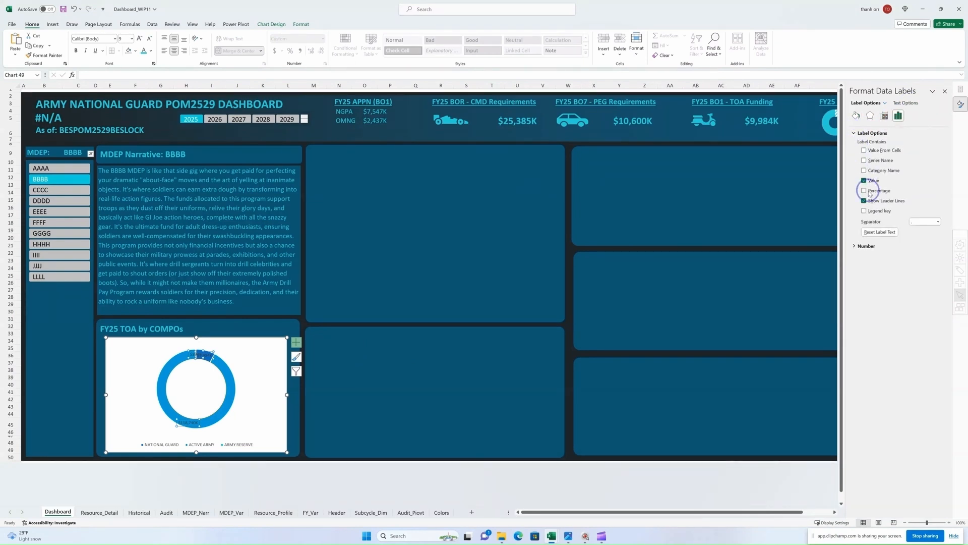
pyautogui.click(864, 191)
pyautogui.click(863, 180)
pyautogui.click(864, 170)
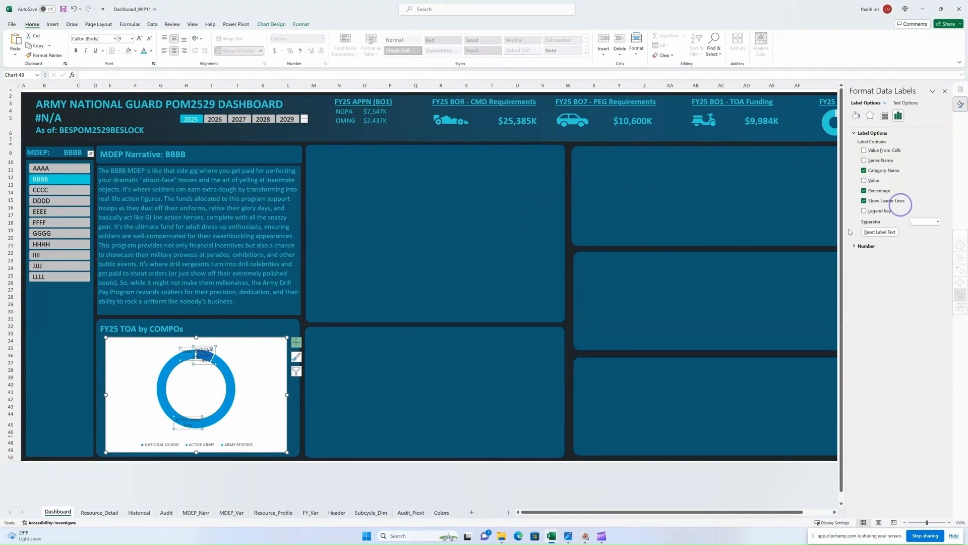
pyautogui.click(930, 226)
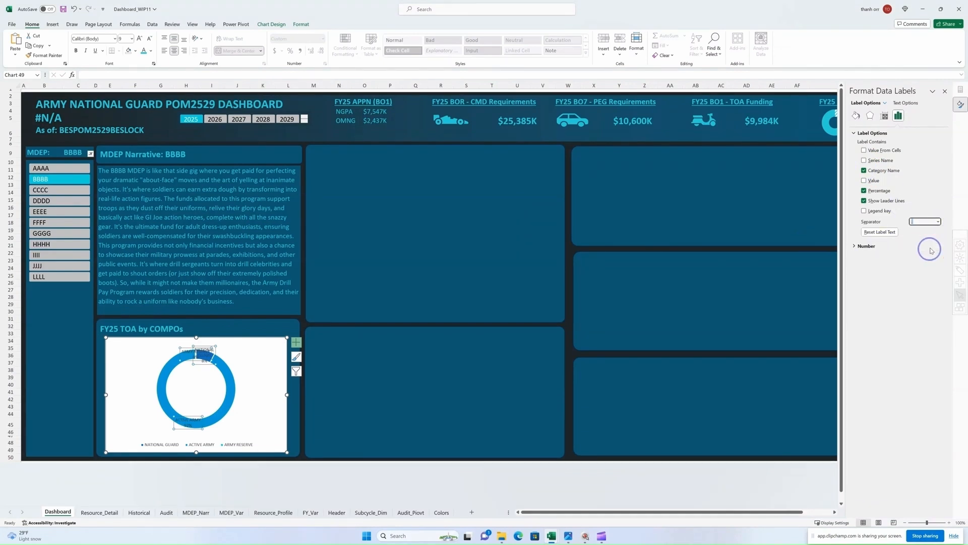
pyautogui.click(940, 225)
pyautogui.click(915, 252)
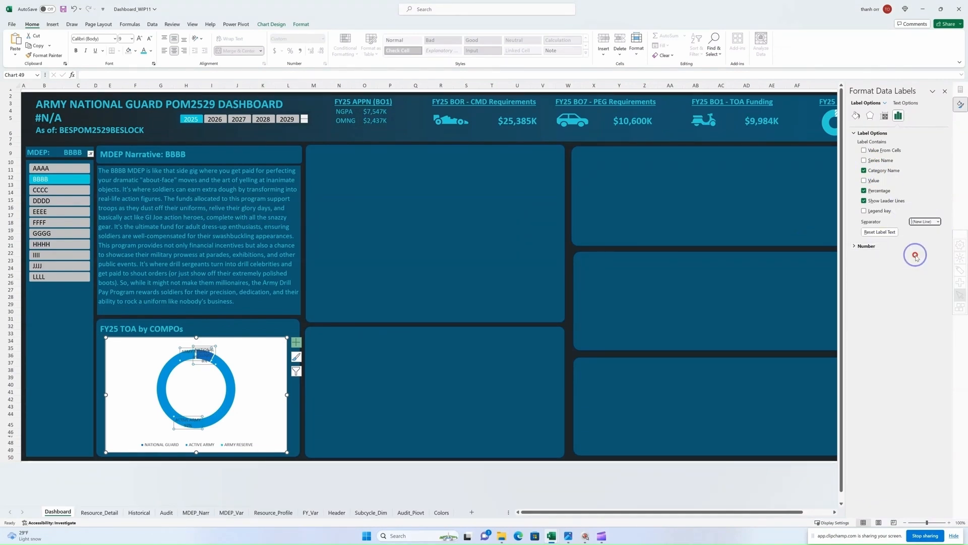
# Move the Army Reserve, National Guard and Active Army labels off the ring so leader lines connect them.
pyautogui.click(171, 352)
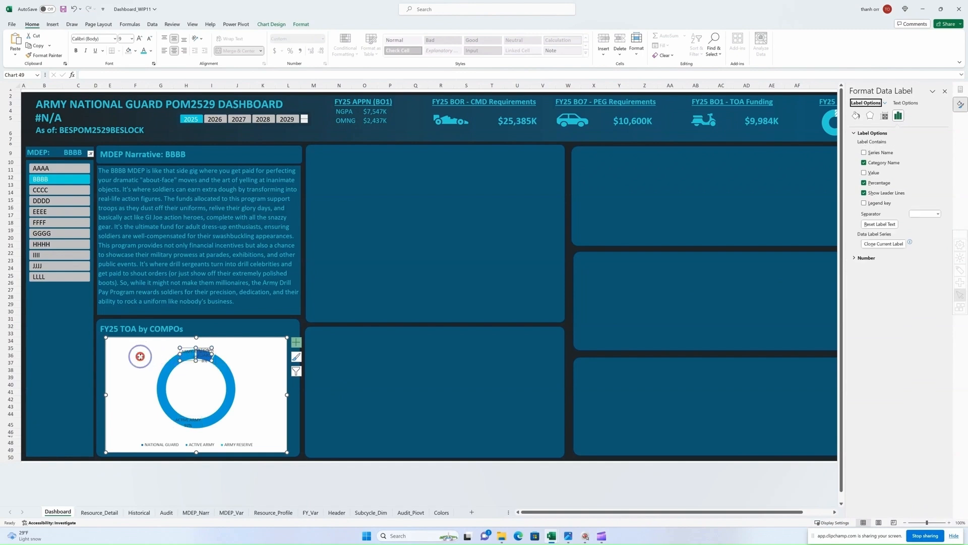
pyautogui.click(194, 369)
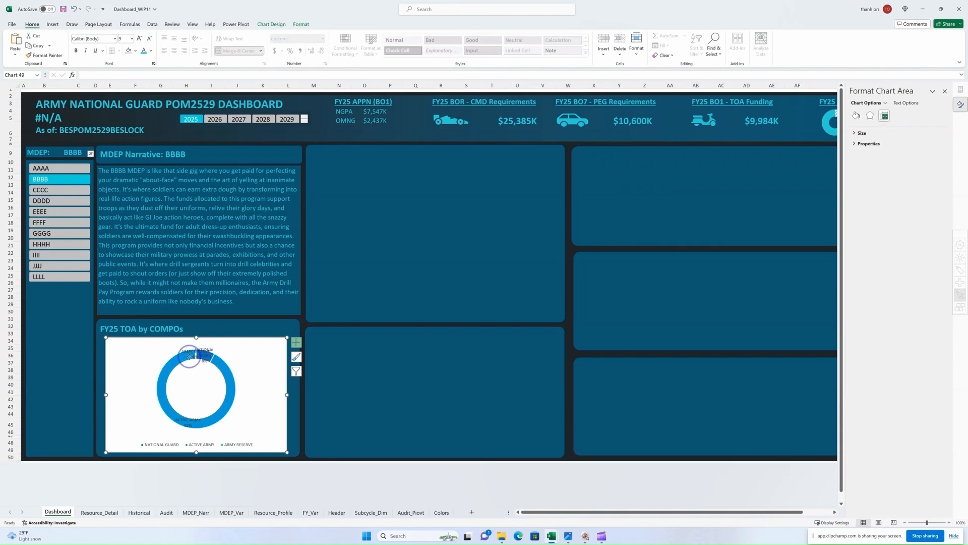
pyautogui.click(190, 356)
pyautogui.moveTo(192, 353); pyautogui.dragTo(145, 349)
pyautogui.click(207, 356)
pyautogui.moveTo(209, 346); pyautogui.dragTo(261, 353)
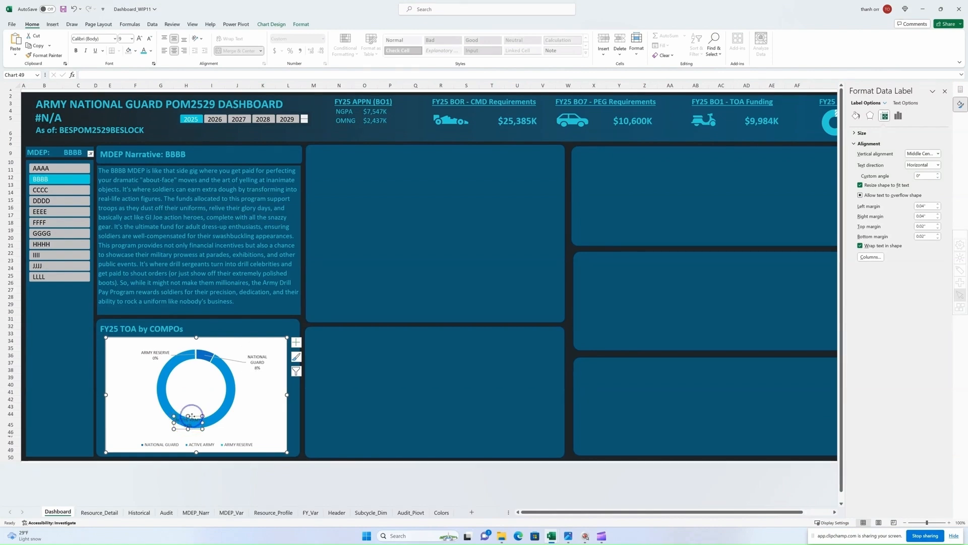
pyautogui.moveTo(192, 416); pyautogui.dragTo(140, 419)
pyautogui.click(323, 365)
pyautogui.moveTo(155, 349); pyautogui.dragTo(144, 348)
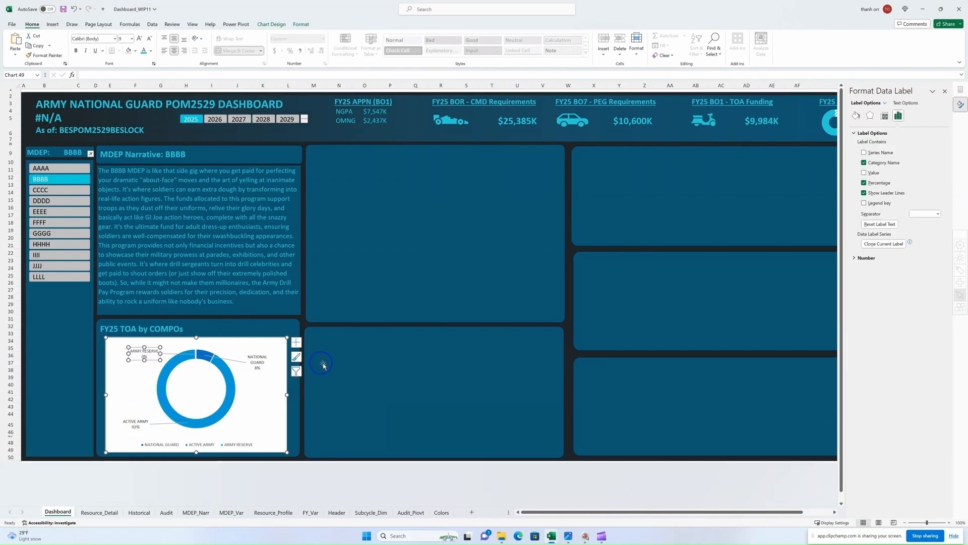
# Make the doughnut's data labels and legend bold and light blue, and enlarge the legend text.
pyautogui.click(257, 361)
pyautogui.click(75, 51)
pyautogui.click(197, 444)
pyautogui.click(140, 38)
pyautogui.click(144, 50)
pyautogui.click(267, 423)
# Remove the background fill and the border lines from the doughnut chart.
pyautogui.click(271, 24)
pyautogui.click(301, 24)
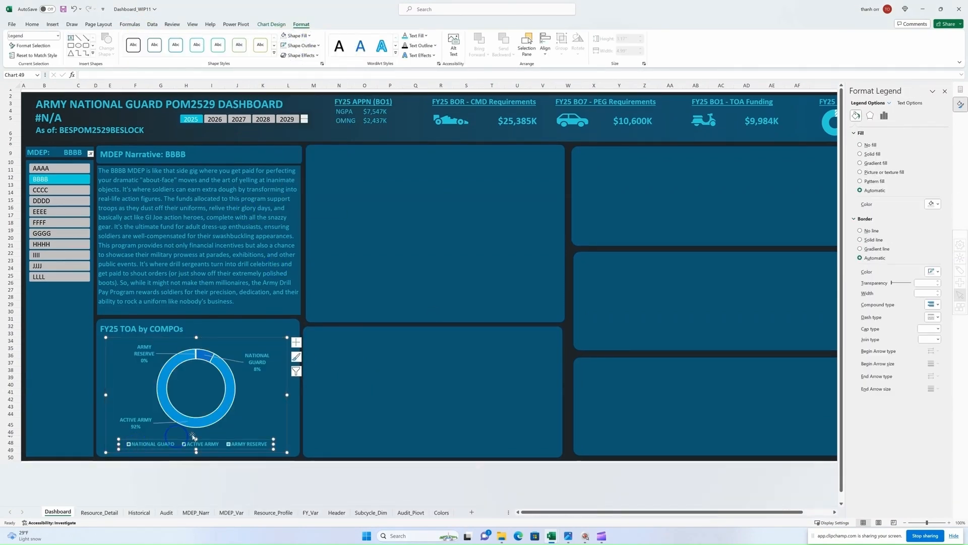
pyautogui.click(860, 231)
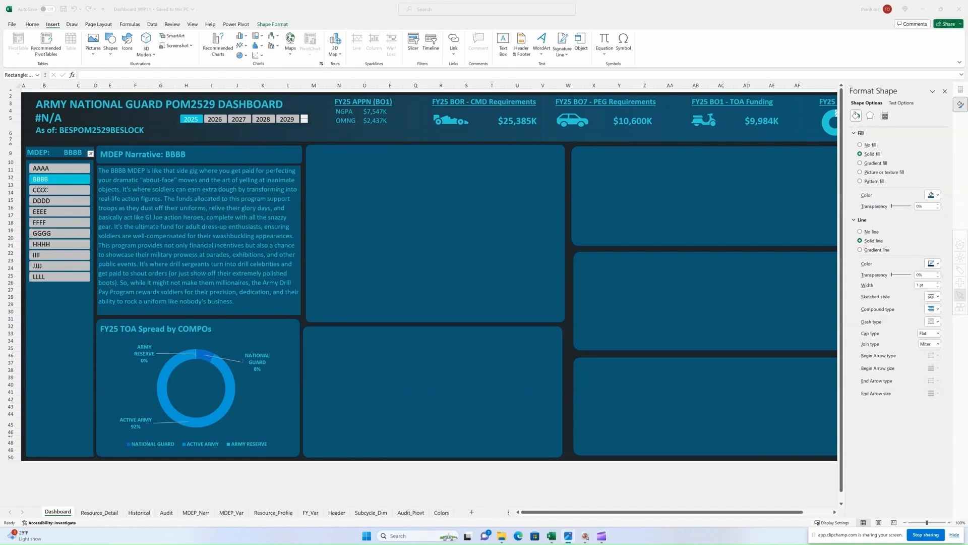
# Insert a text box titled "Resource Profile ($K)" along the top of the empty panel beside the MDEP narrative.
pyautogui.click(266, 485)
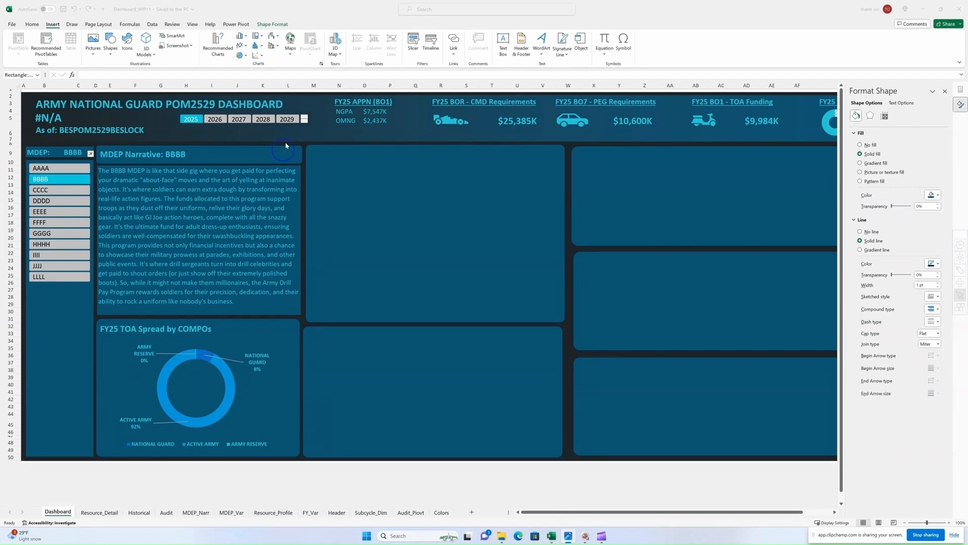
pyautogui.click(119, 153)
pyautogui.click(110, 43)
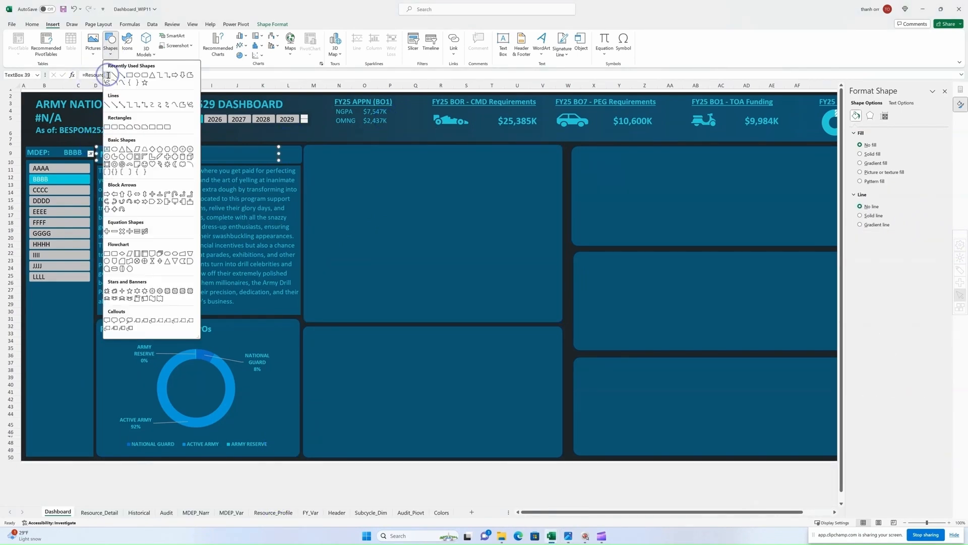
pyautogui.click(106, 74)
pyautogui.moveTo(308, 146); pyautogui.dragTo(506, 163)
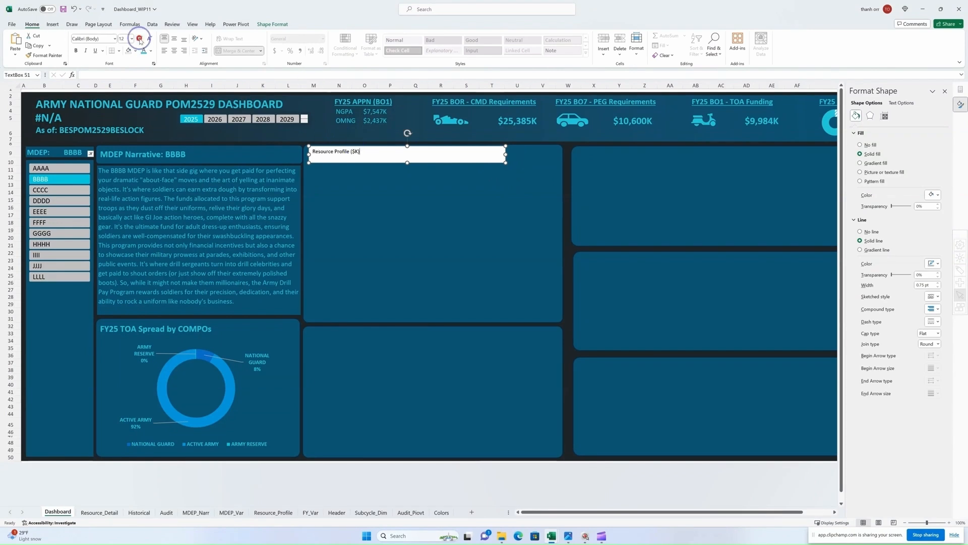
# Make the Resource Profile ($K) title text bold, larger and light blue.
pyautogui.click(74, 50)
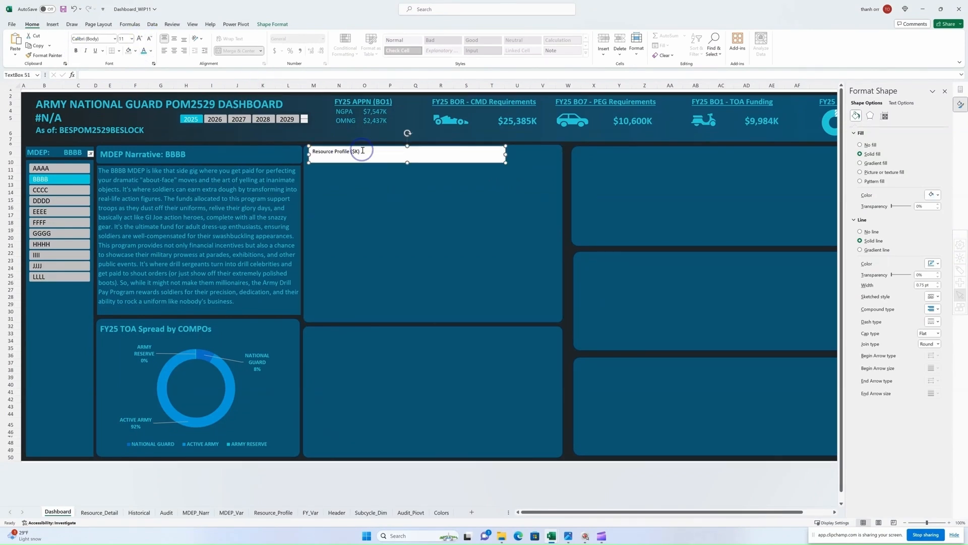
pyautogui.moveTo(362, 151); pyautogui.dragTo(307, 150)
pyautogui.click(139, 40)
# Remove the fill and the outline from the Resource Profile ($K) title box.
pyautogui.click(273, 25)
pyautogui.click(281, 36)
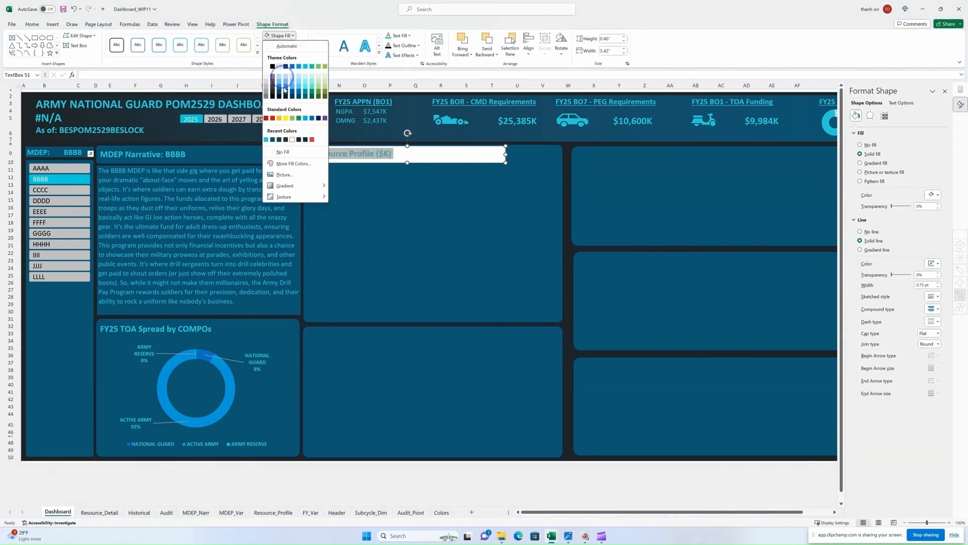
pyautogui.click(287, 161)
pyautogui.click(284, 45)
pyautogui.click(288, 162)
pyautogui.click(381, 180)
# Copy the Resource Profile column chart from the Resource_Profile sheet into the Dashboard panel under its title and fit it there.
pyautogui.click(269, 511)
pyautogui.click(314, 206)
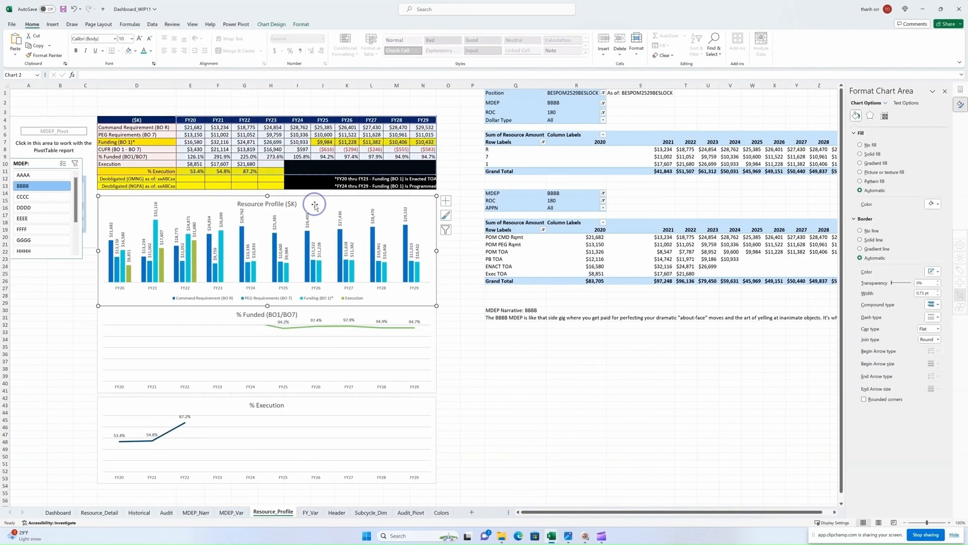
pyautogui.hotkey('ctrl', 'c')
pyautogui.click(58, 511)
pyautogui.hotkey('ctrl', 'v')
pyautogui.moveTo(579, 176); pyautogui.dragTo(579, 186)
pyautogui.moveTo(465, 271); pyautogui.dragTo(432, 310)
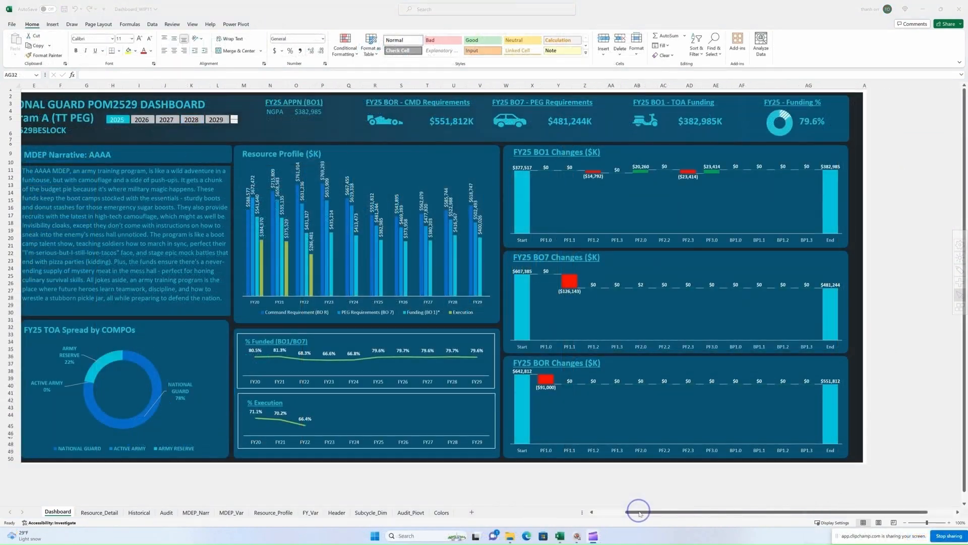
# Test the finished dashboard by filtering it by MDEP through BBBB, CCCC, DDDD, LLLL, IIII and EEEE, ending on CCCC.
pyautogui.click(592, 511)
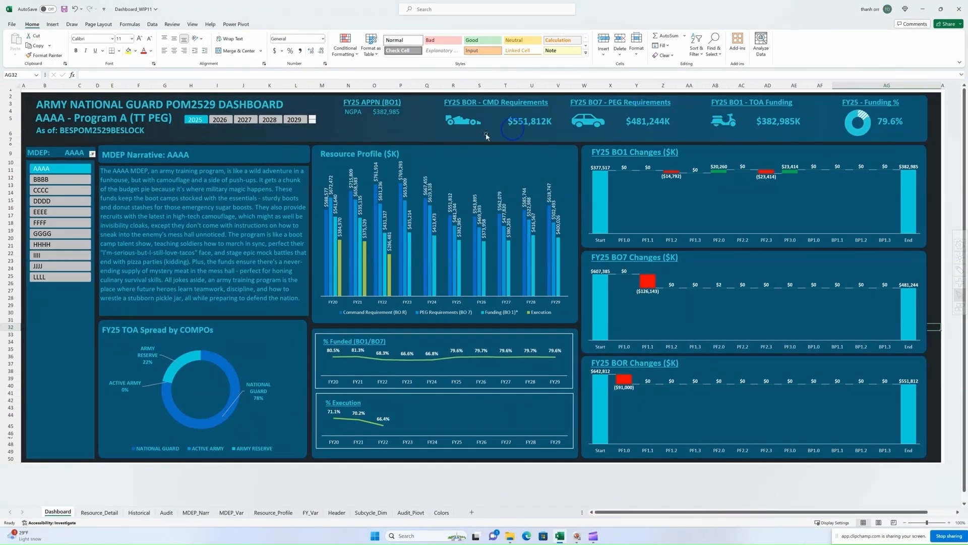
pyautogui.click(50, 180)
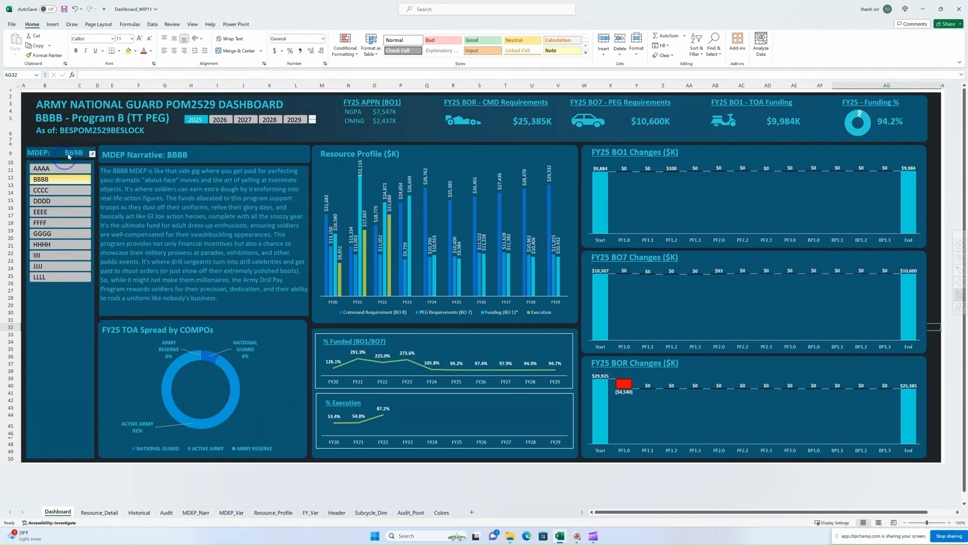
pyautogui.click(75, 190)
pyautogui.click(72, 200)
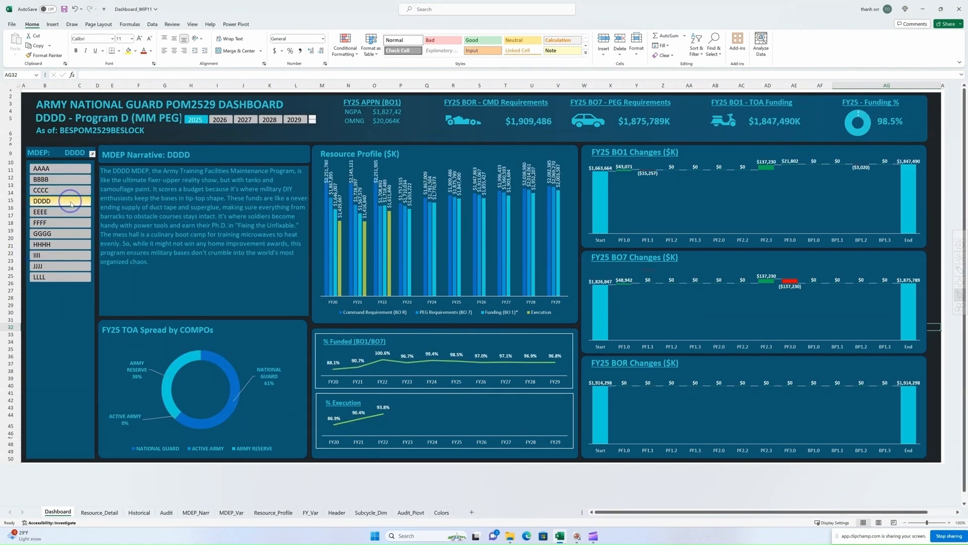
pyautogui.click(60, 277)
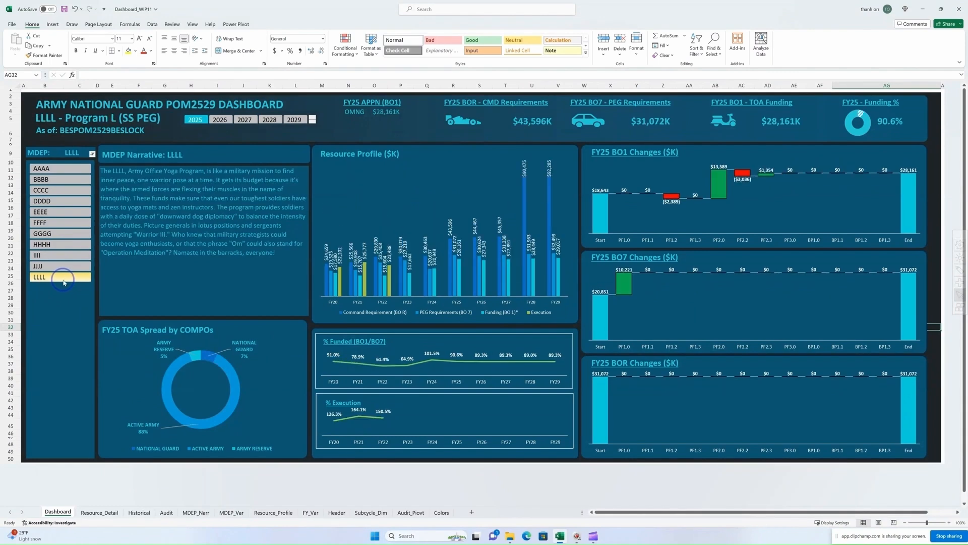
pyautogui.click(68, 258)
pyautogui.click(65, 212)
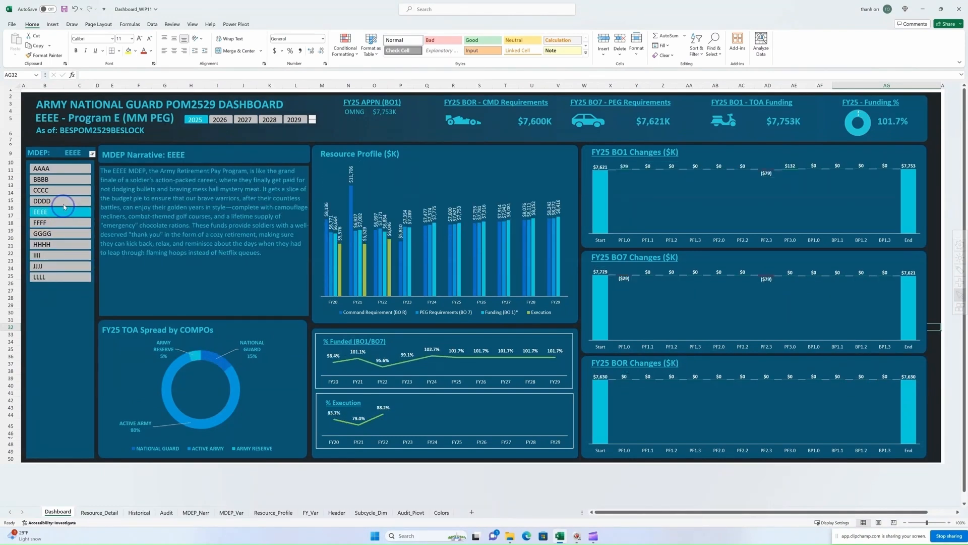
pyautogui.click(63, 202)
pyautogui.click(65, 190)
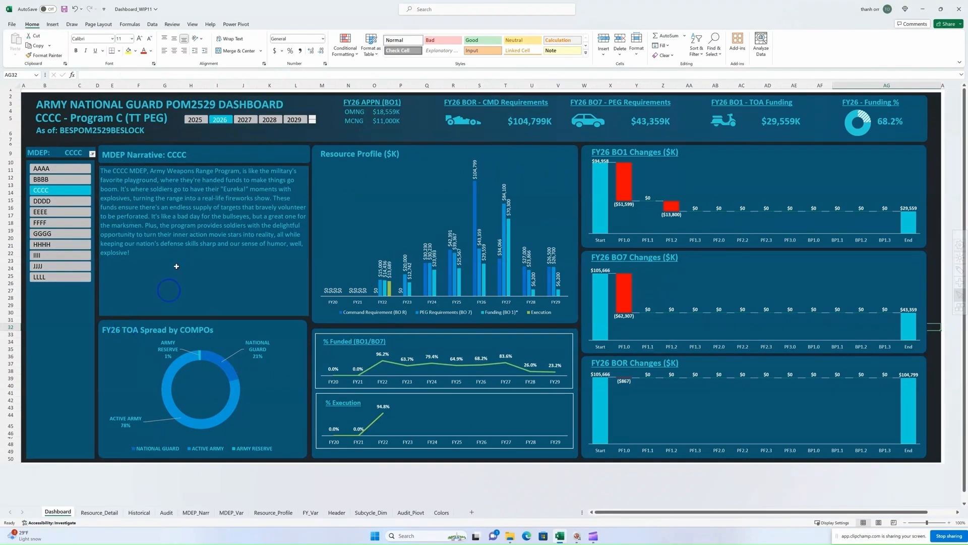
# Check the dashboard for the years 2027, 2028, 2029 and 2025, and save the workbook.
pyautogui.click(255, 124)
pyautogui.click(270, 120)
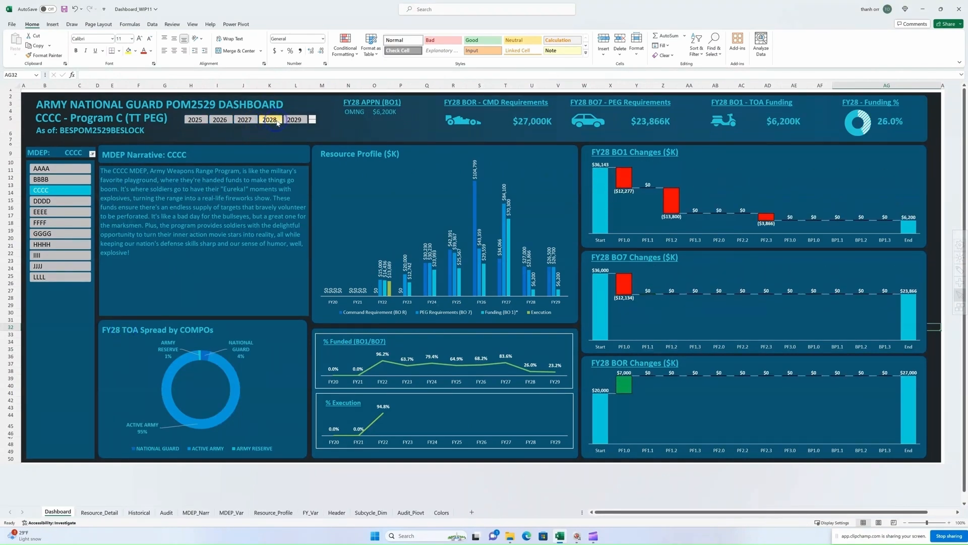
pyautogui.click(293, 120)
pyautogui.click(195, 120)
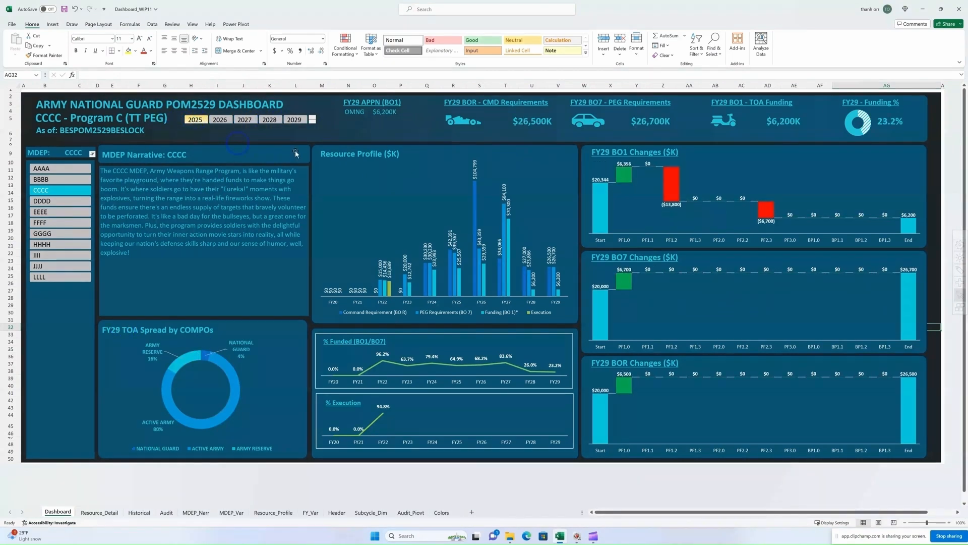
pyautogui.click(64, 9)
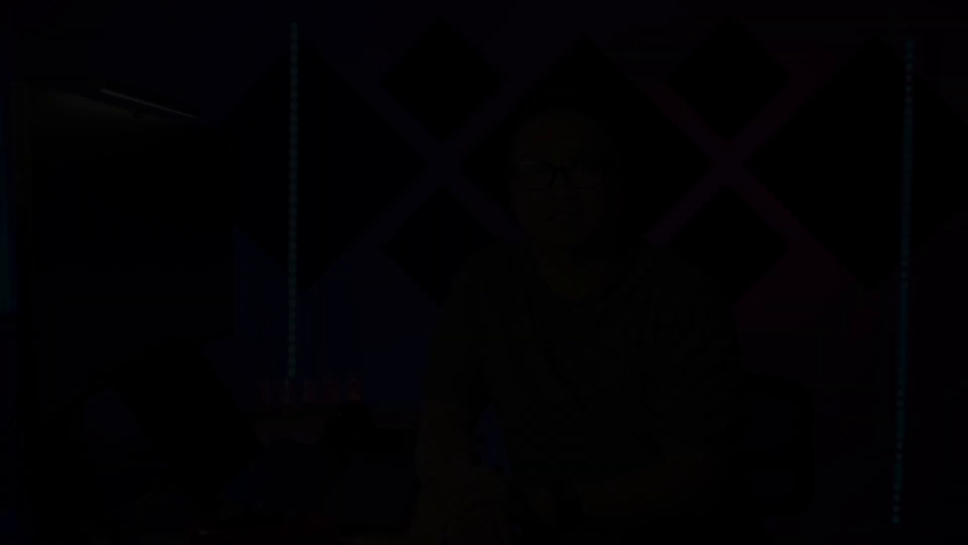